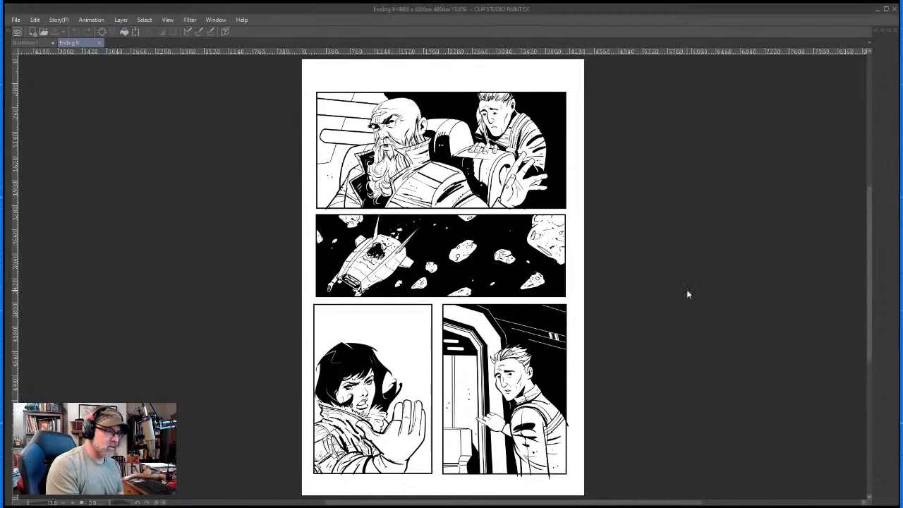
- Display the Tool palette along with the color, sub tool, navigator and layer palettes around the Ending 9 page
scroll(688, 294, "up", 2)
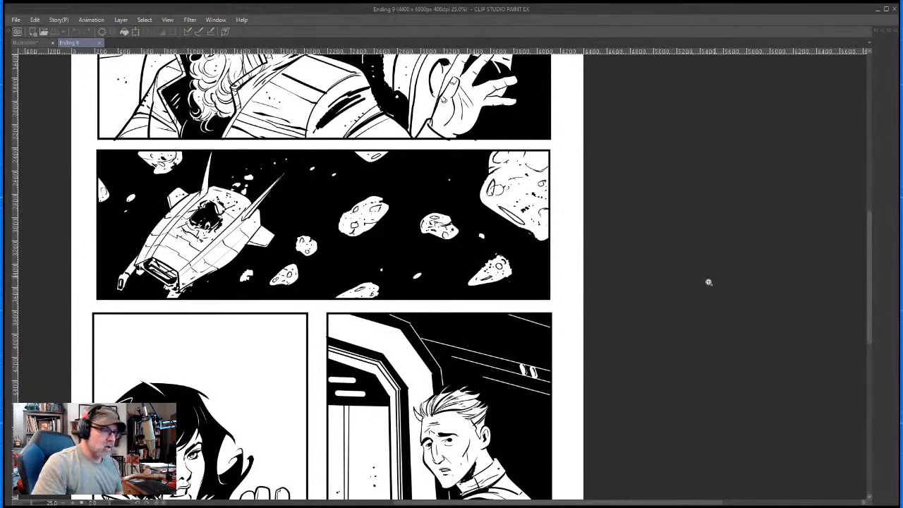
scroll(747, 143, "up", 1)
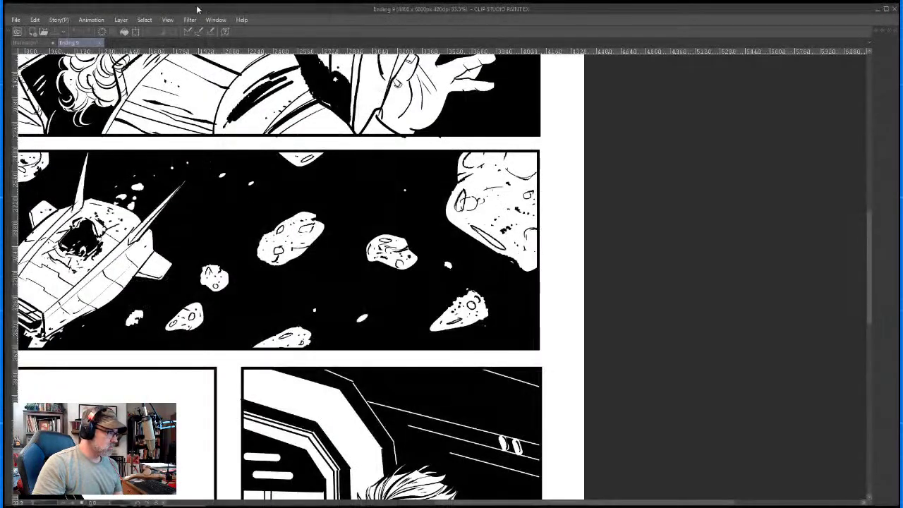
left_click(326, 18)
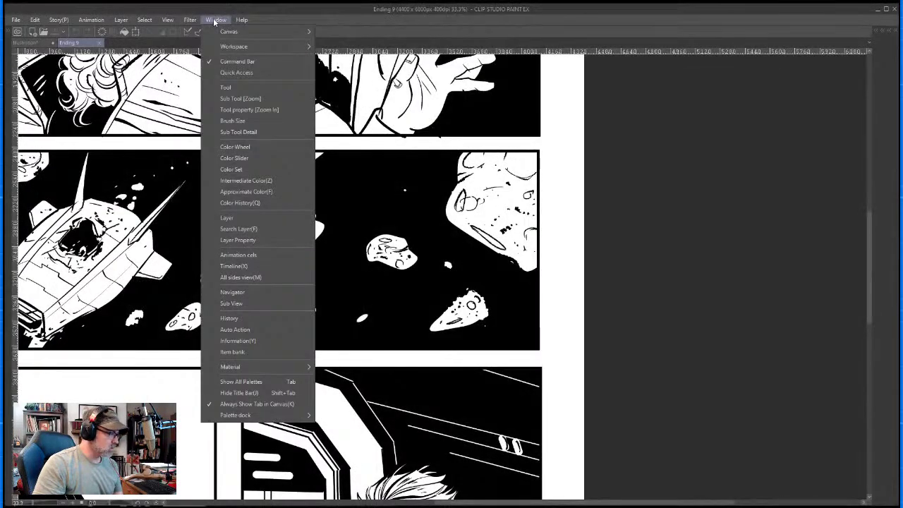
left_click(246, 87)
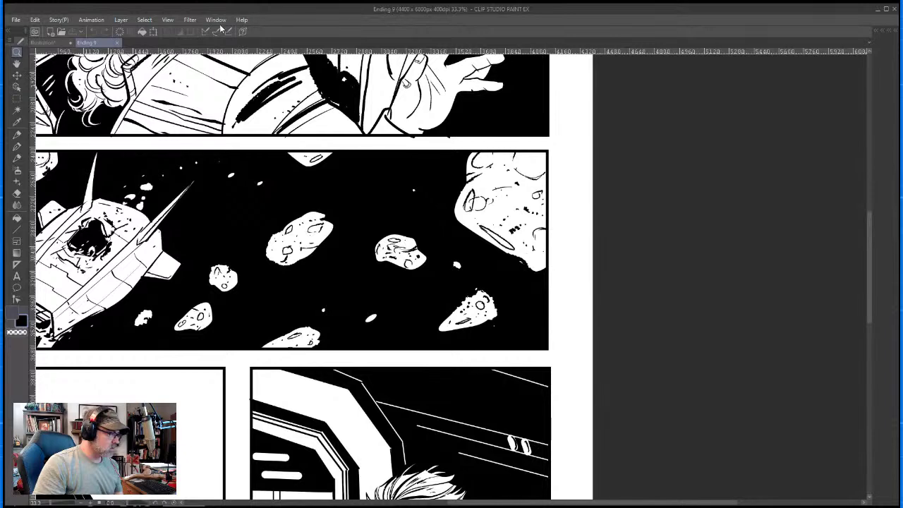
left_click(216, 20)
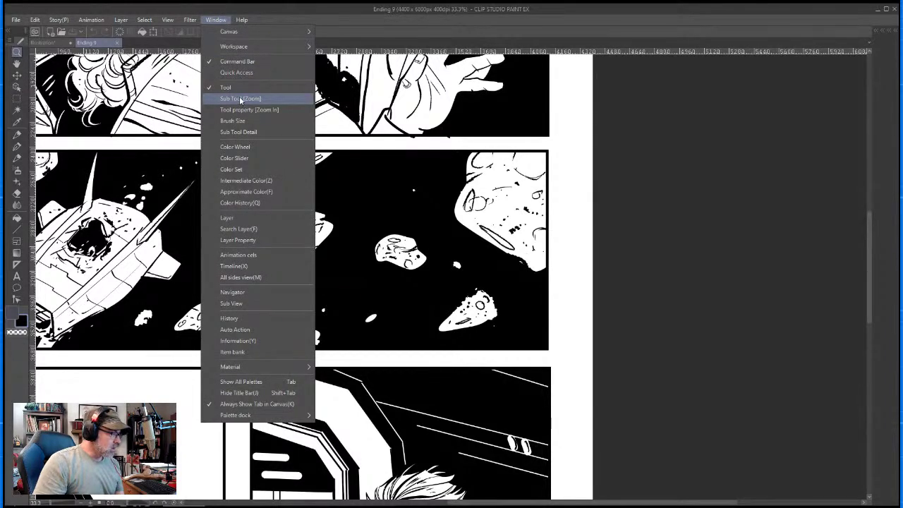
left_click(258, 149)
left_click(216, 19)
key("Escape")
key("F7")
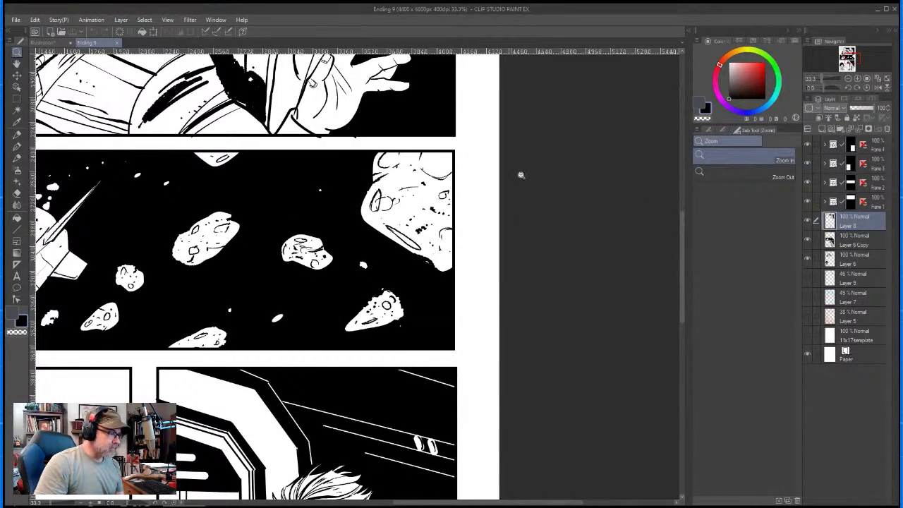
- Merge Layer 8, Layer 6 Copy and Layer 6 into a single line-art layer
scroll(481, 299, "up", 1)
scroll(482, 298, "down", 2)
scroll(480, 303, "up", 2)
scroll(481, 304, "down", 2)
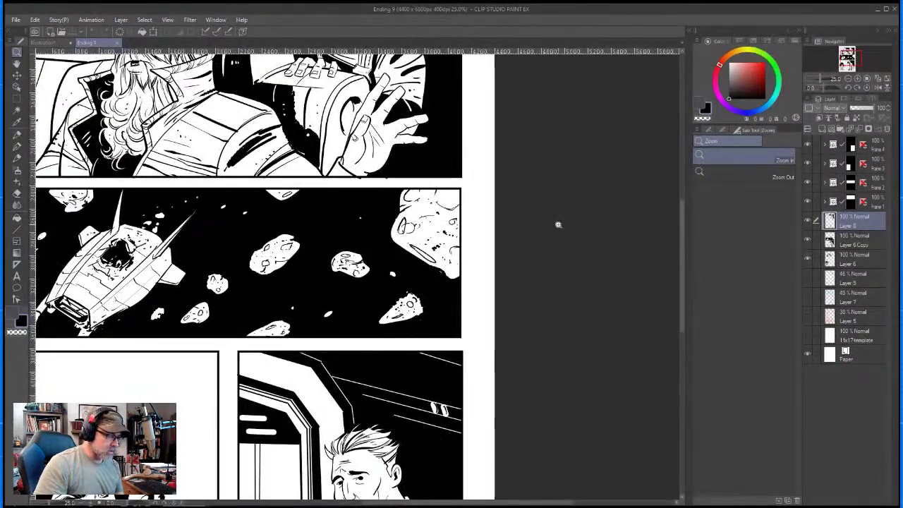
scroll(558, 222, "down", 1)
mouse_move(681, 220)
left_mouse_down()
mouse_move(688, 182)
mouse_move(690, 231)
left_mouse_up()
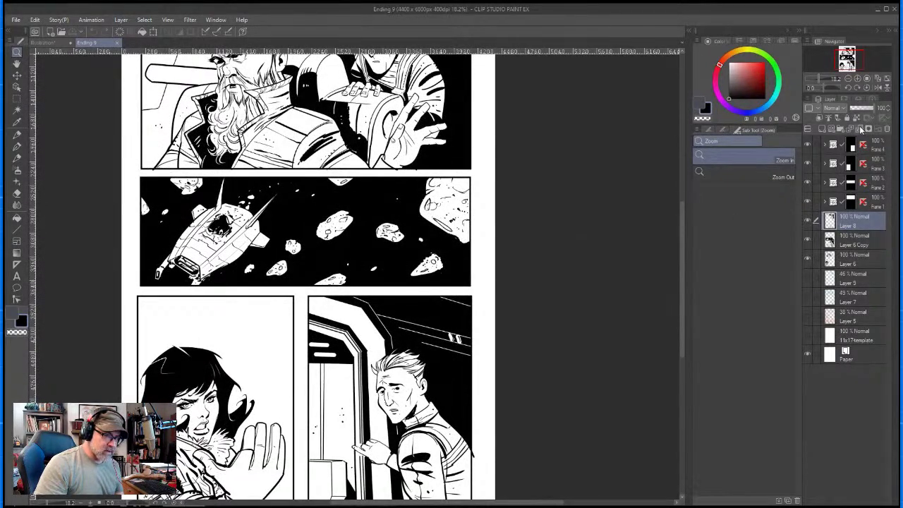
left_click(860, 131)
left_click(860, 132)
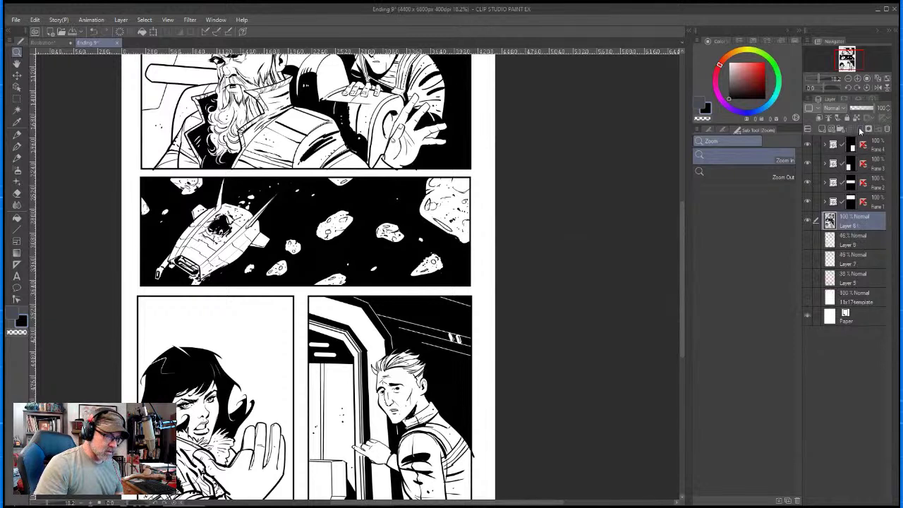
- Set the blending mode of the merged line-art layer, Layer 6, to Multiply
left_click(853, 242)
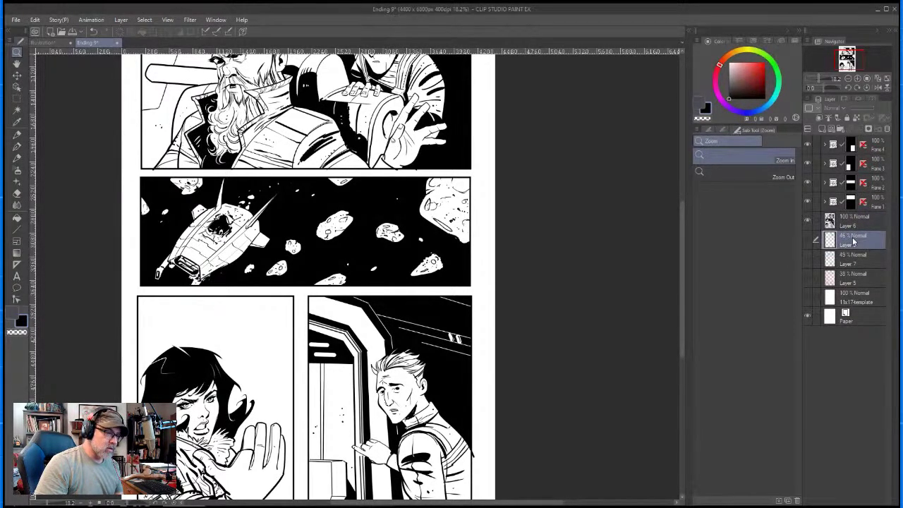
left_click(857, 225)
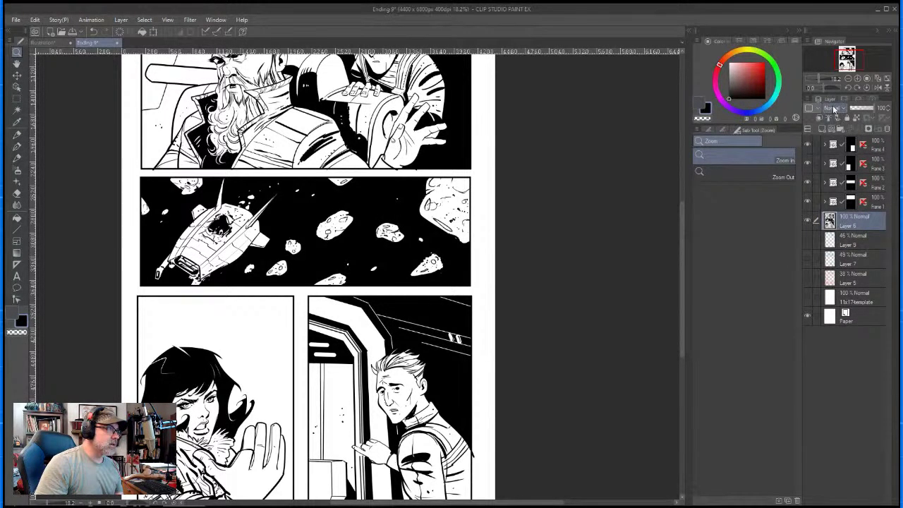
left_click(835, 108)
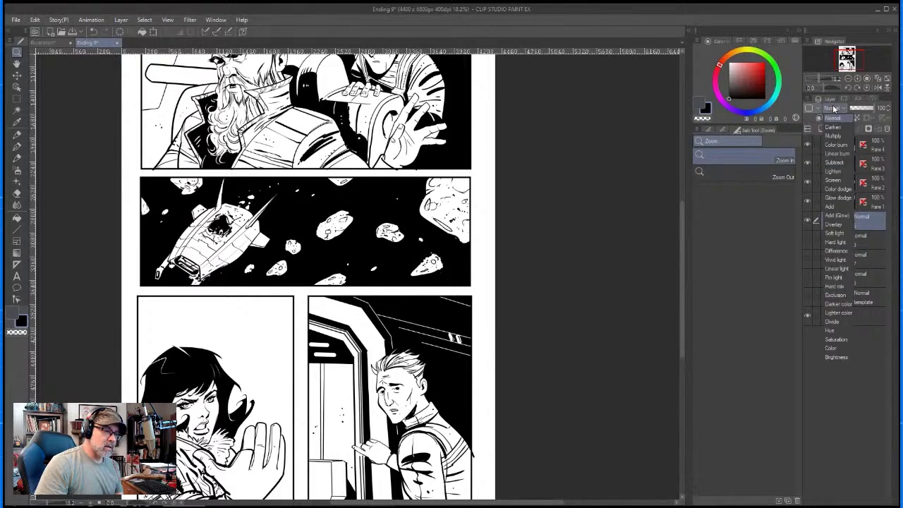
left_click(838, 136)
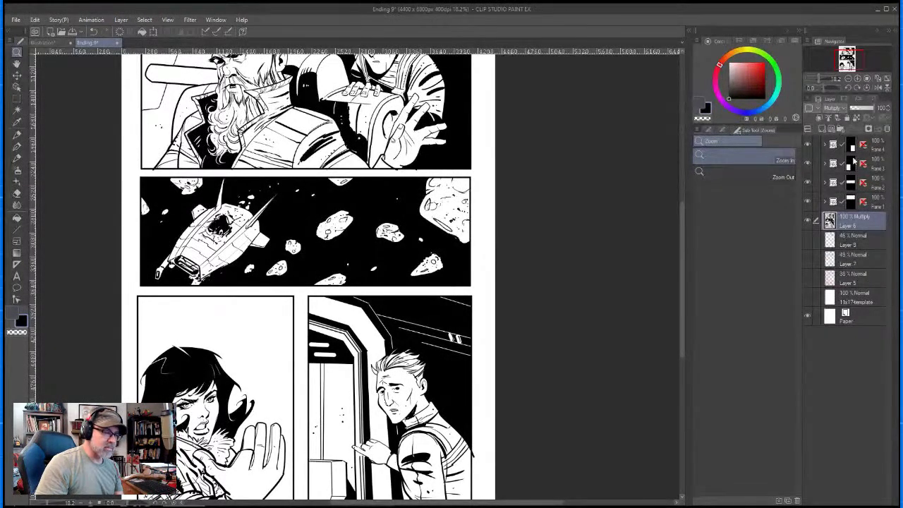
- Create a new raster layer beneath the line art and choose a medium blue from the standard color set for the Fill tool
left_click(866, 242)
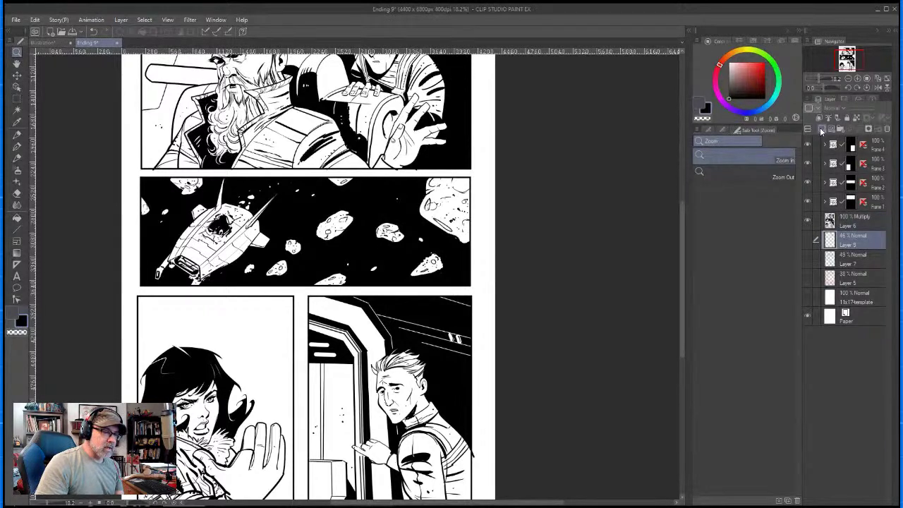
left_click(821, 132)
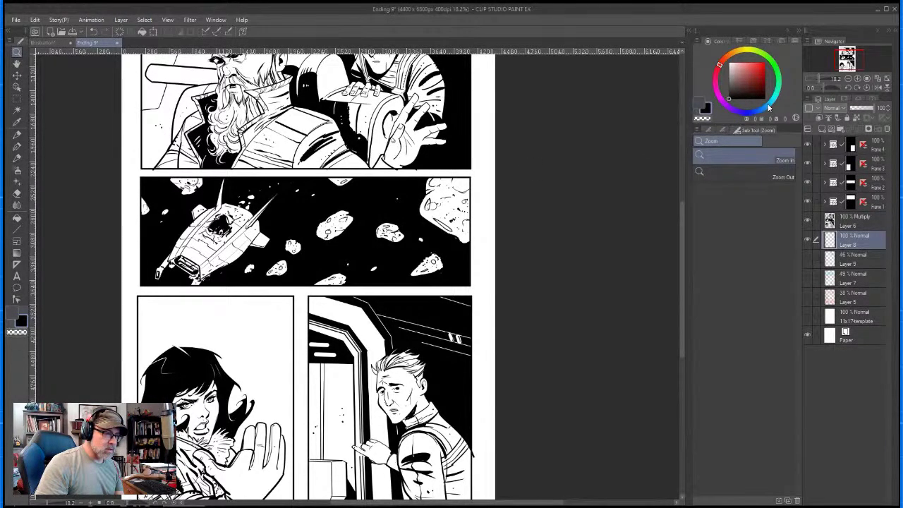
left_click(769, 107)
left_click(764, 63)
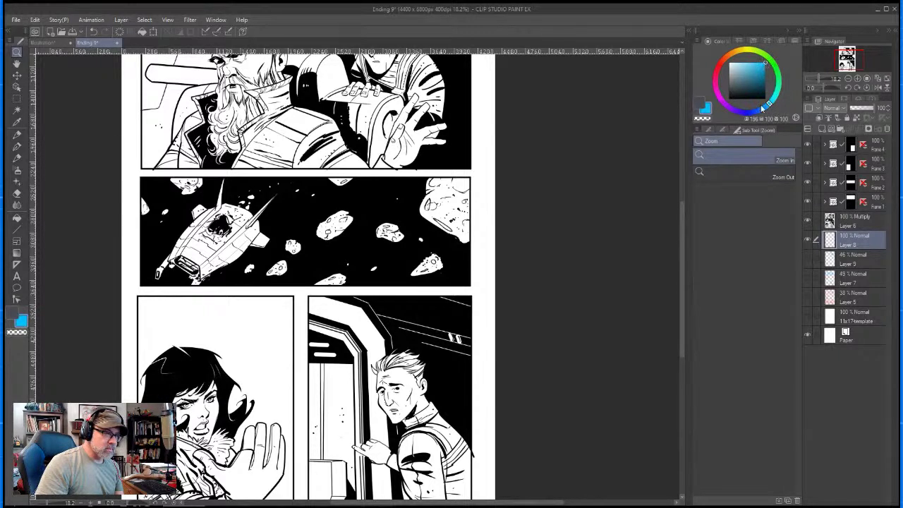
left_click(741, 41)
left_click(753, 41)
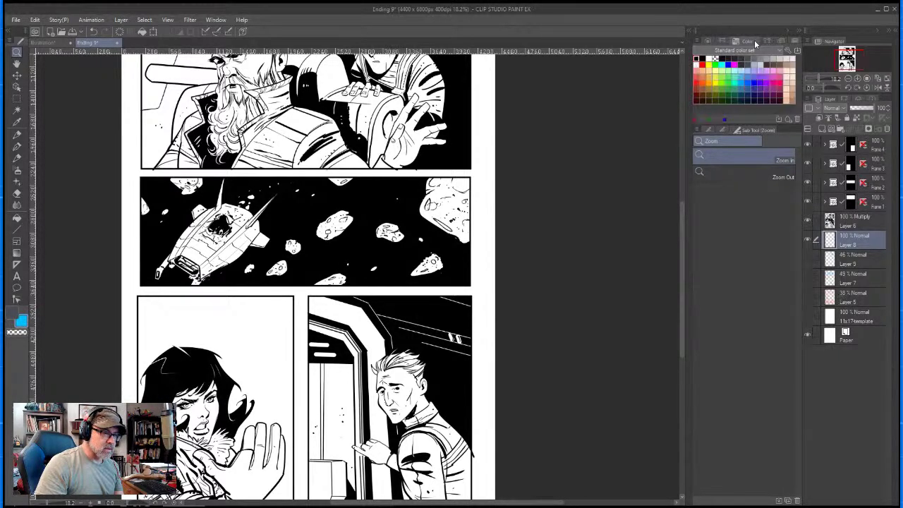
left_click(741, 76)
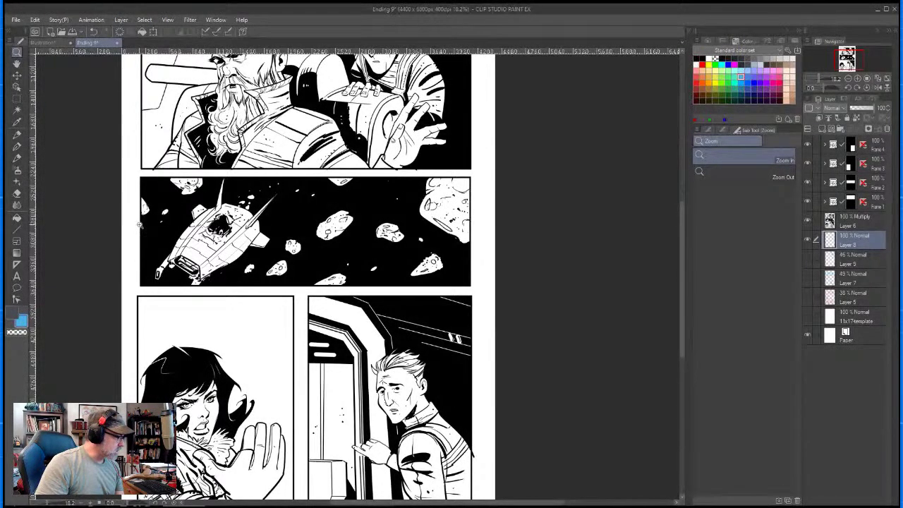
left_click(17, 218)
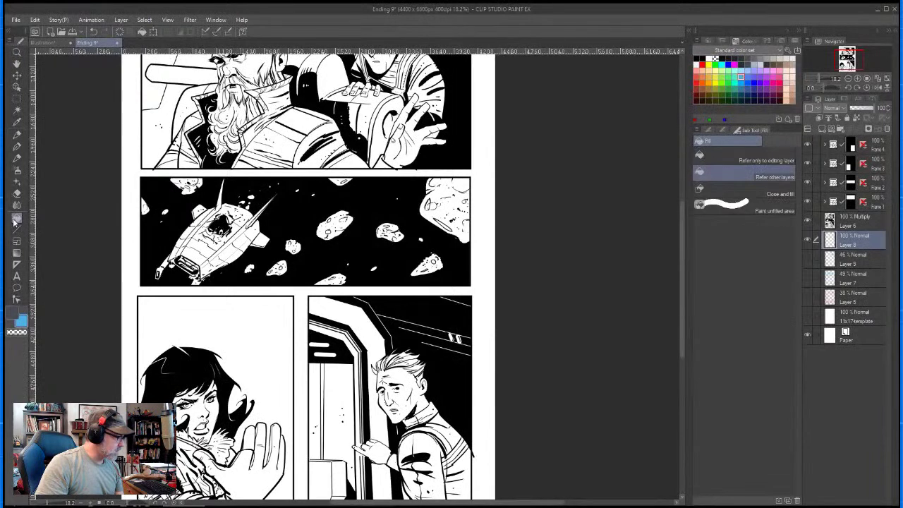
- Start opening a reference file and browse to the Pages folder of GSTP 2 inside ART on the Data (G:) drive
left_click(61, 31)
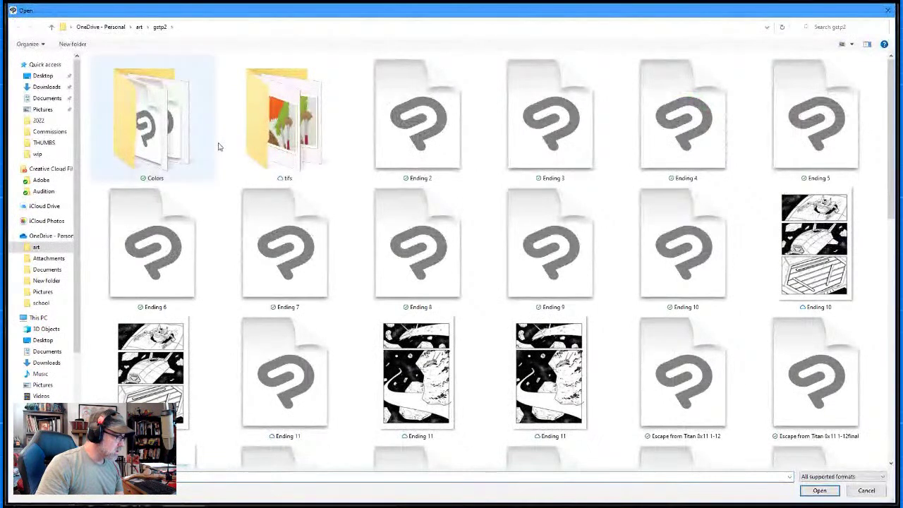
double_click(167, 146)
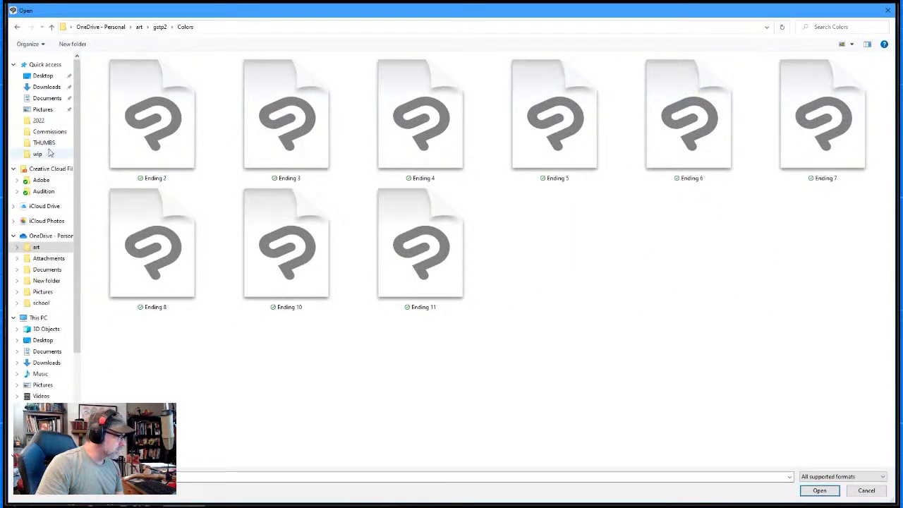
left_click(40, 121)
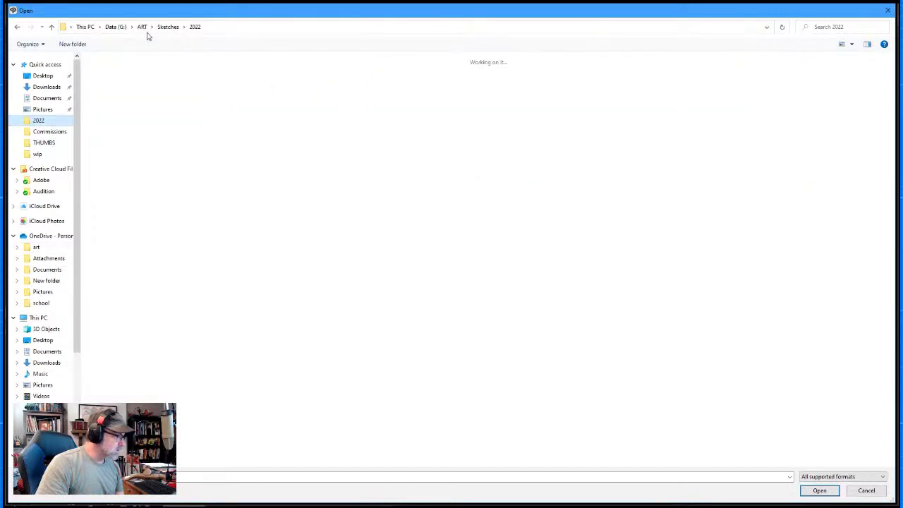
left_click(143, 28)
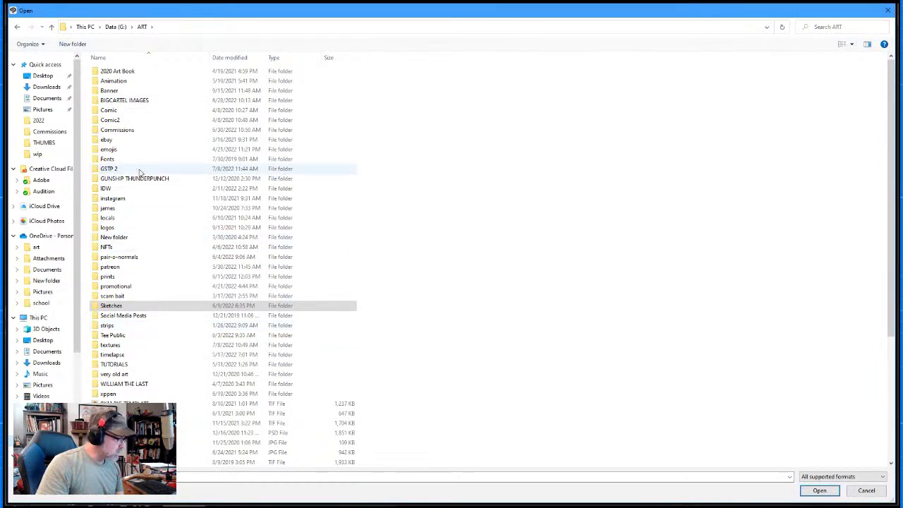
double_click(138, 170)
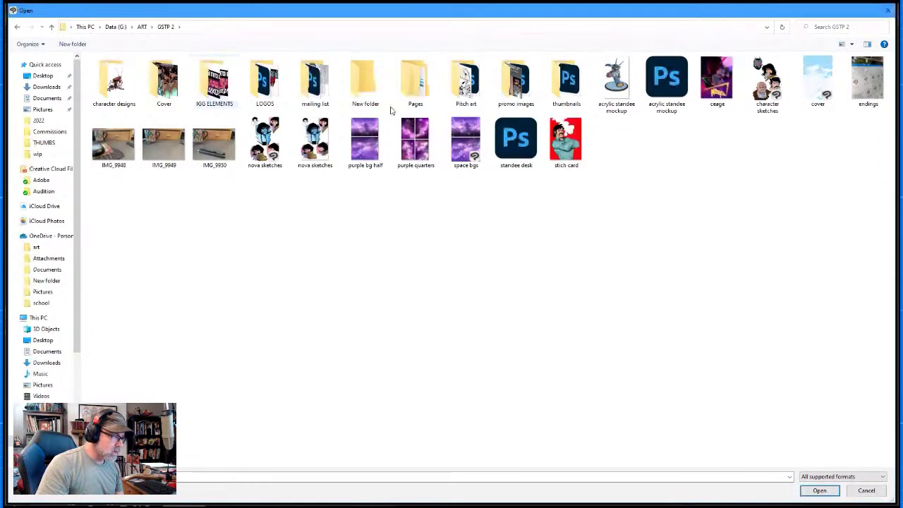
double_click(414, 79)
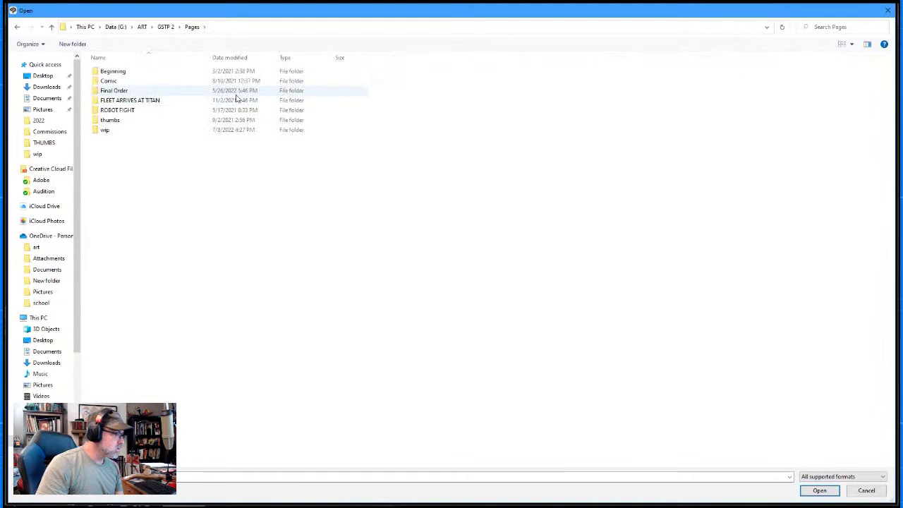
- Open the colored page FLEET ARRIVES 29 from the Beginning, NOT IN ORDER YET, FLEET ARRIVES folder
double_click(157, 101)
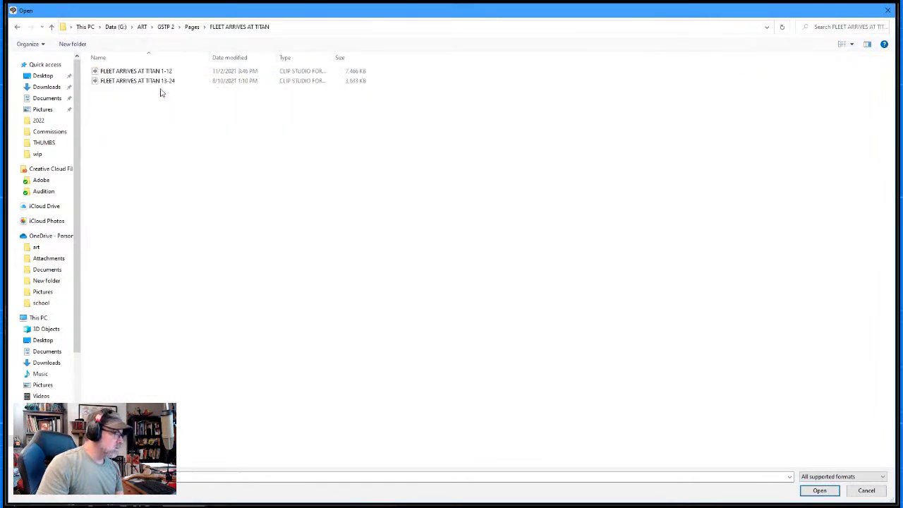
left_click(191, 27)
double_click(117, 72)
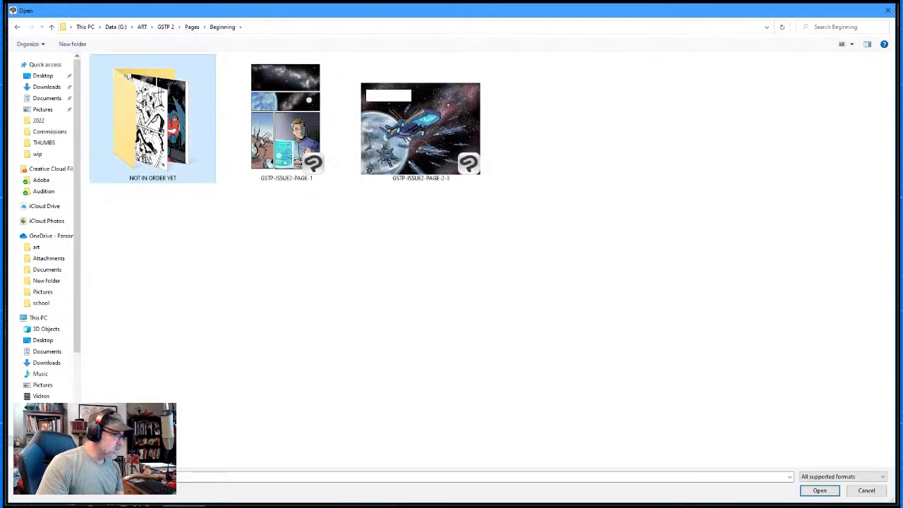
double_click(125, 76)
double_click(283, 141)
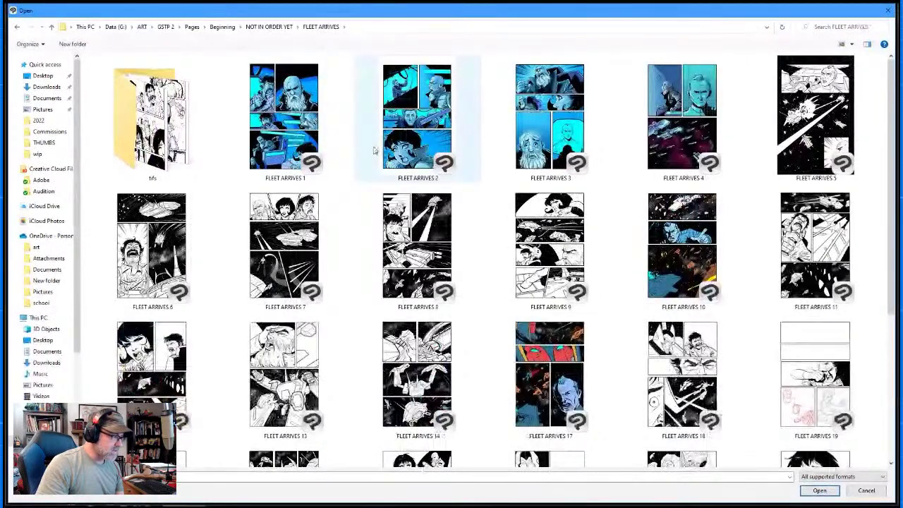
scroll(360, 155, "down", 3)
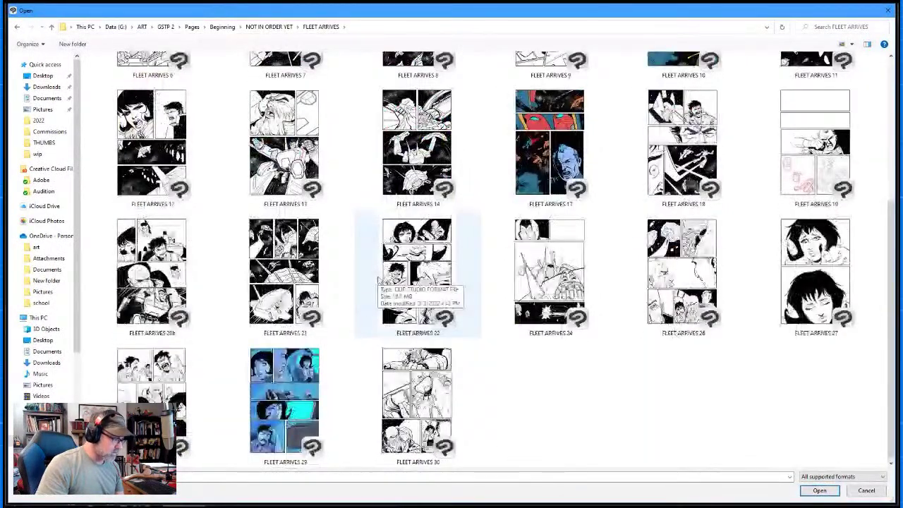
double_click(299, 383)
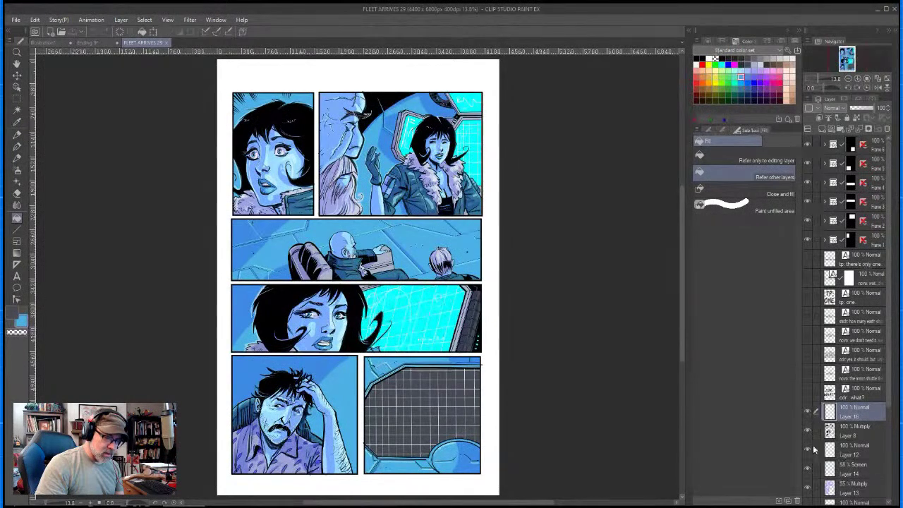
- Hide Layer 12, Layer 14 and Layer 13 on the reference page to leave only its flat colors under the line art
scroll(813, 449, "down", 3)
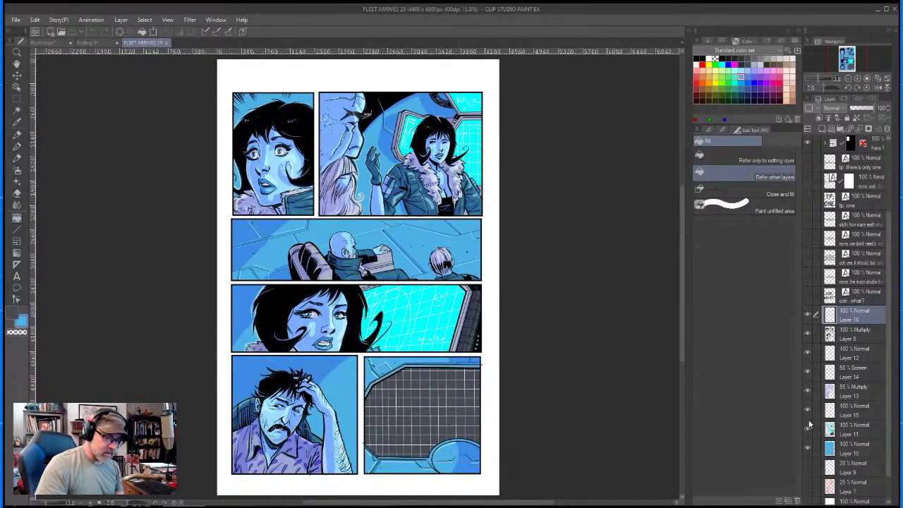
left_click_drag(809, 394, 803, 334)
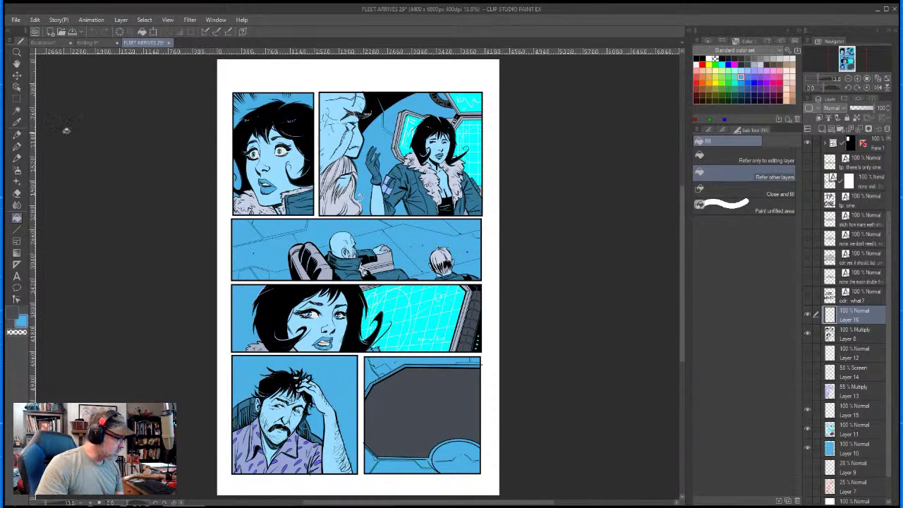
- Fill the new layer of Ending 9 with the medium blue across the whole page, not limiting the fill to connected pixels
left_click(17, 121)
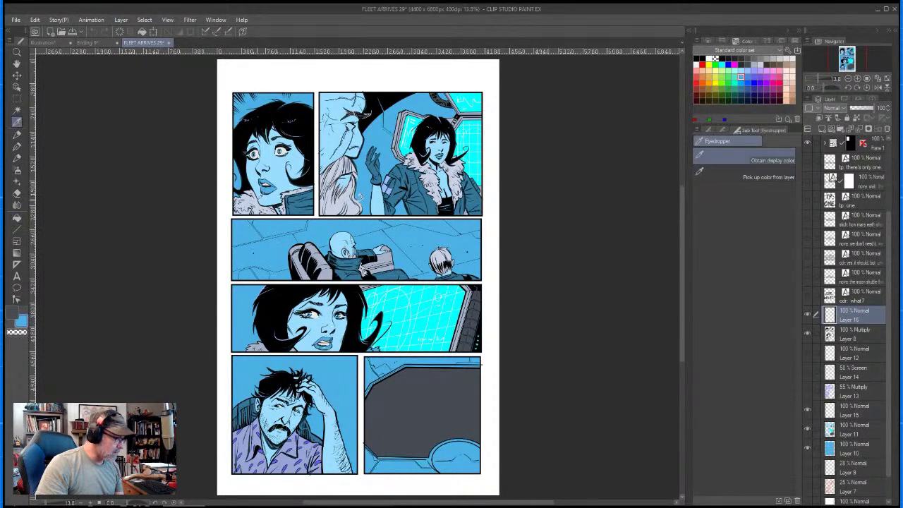
left_click(86, 43)
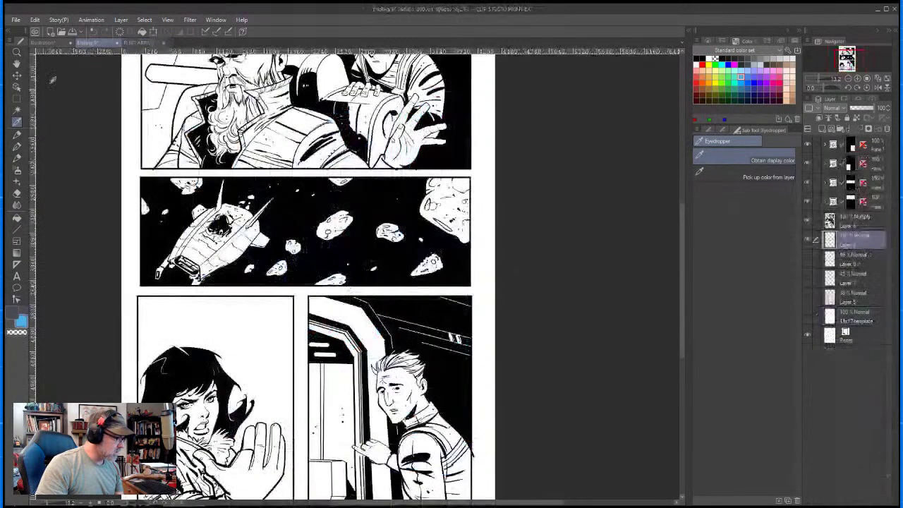
left_click(17, 217)
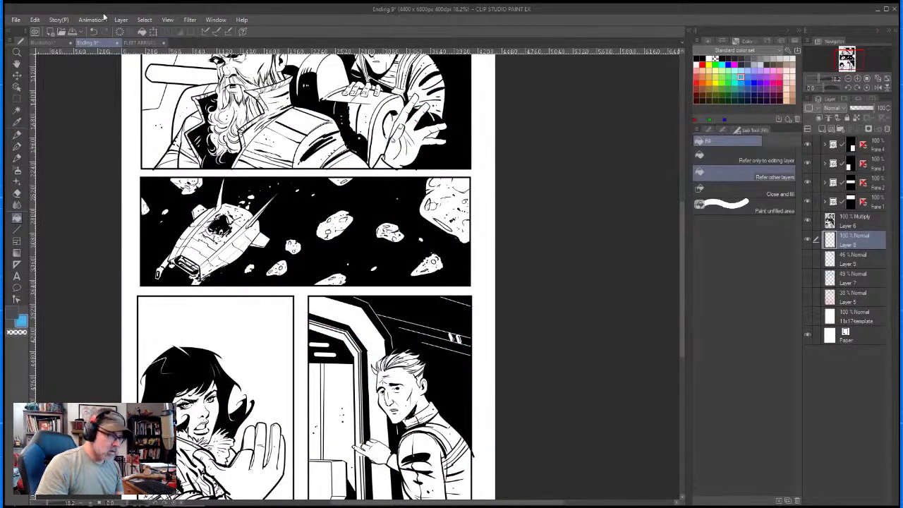
left_click(722, 129)
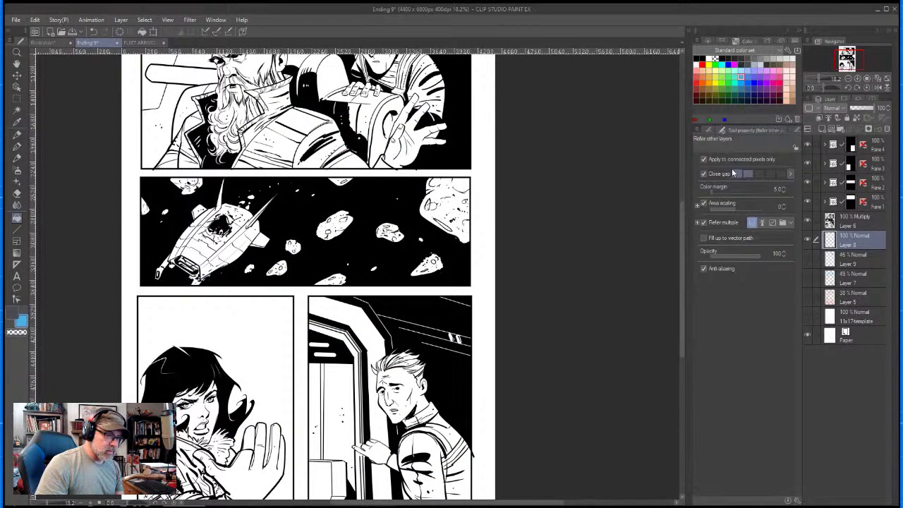
left_click(726, 162)
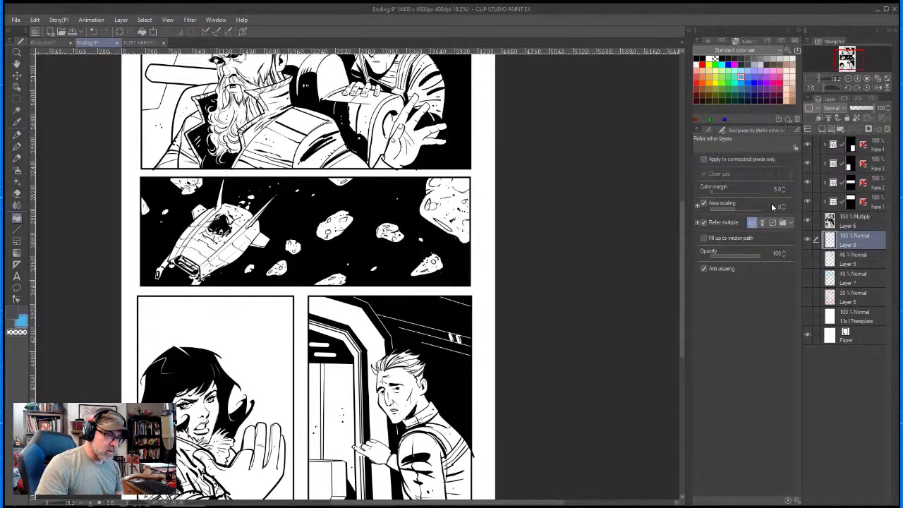
left_click(493, 209)
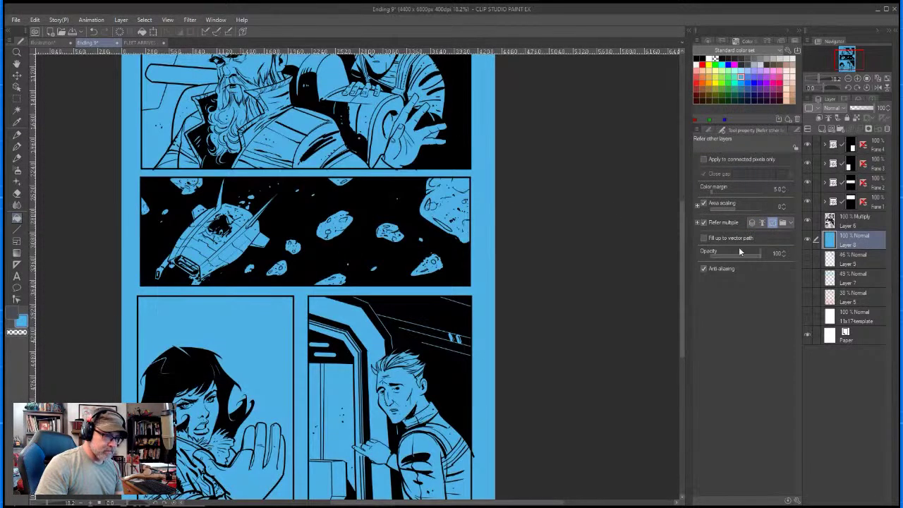
- Auto-select the page margins and gutters from the line art on Layer 6, delete the blue there from Layer 8, and deselect
left_click(861, 225)
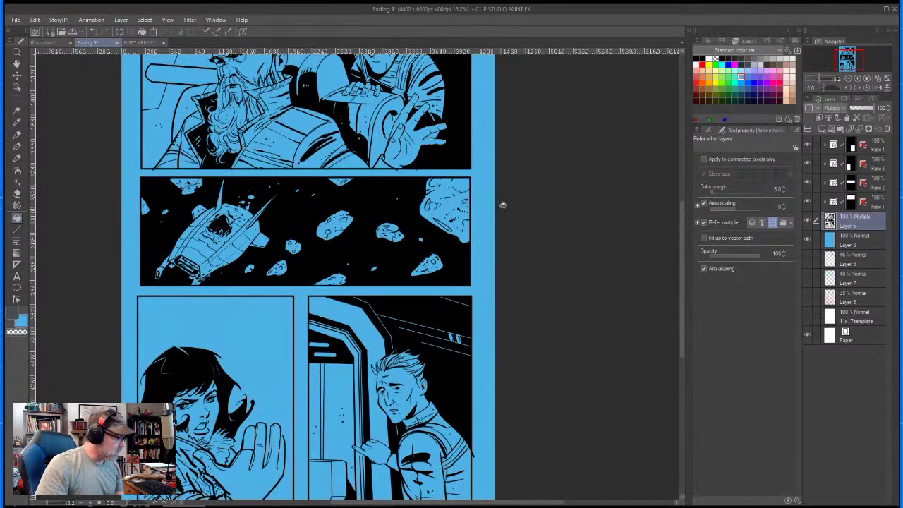
left_click(17, 109)
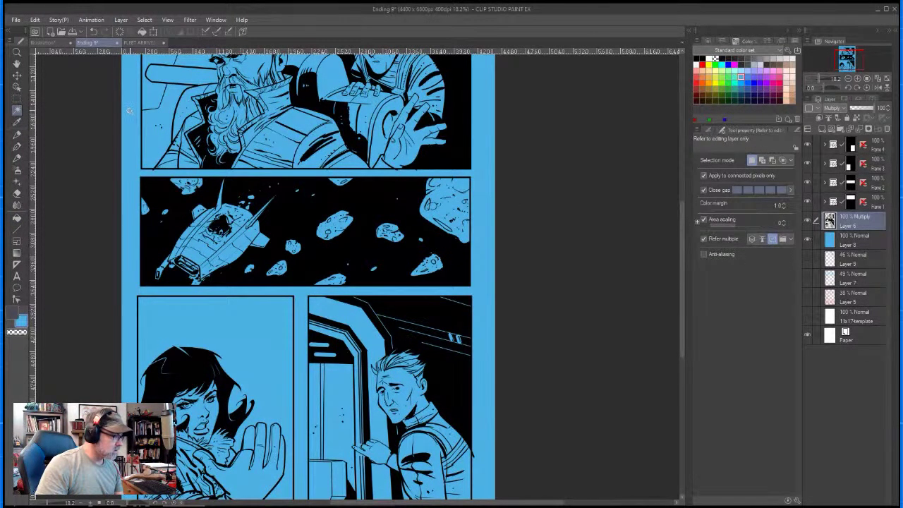
left_click(126, 109)
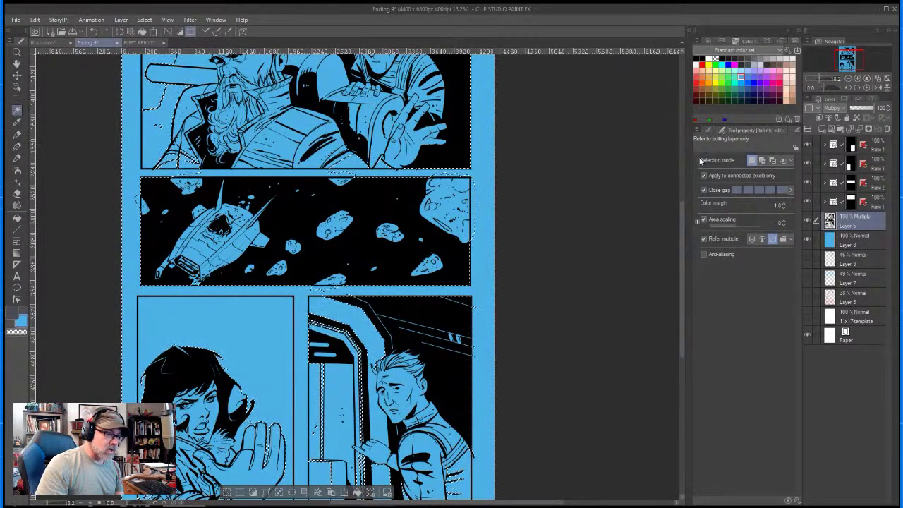
key("ctrl+d")
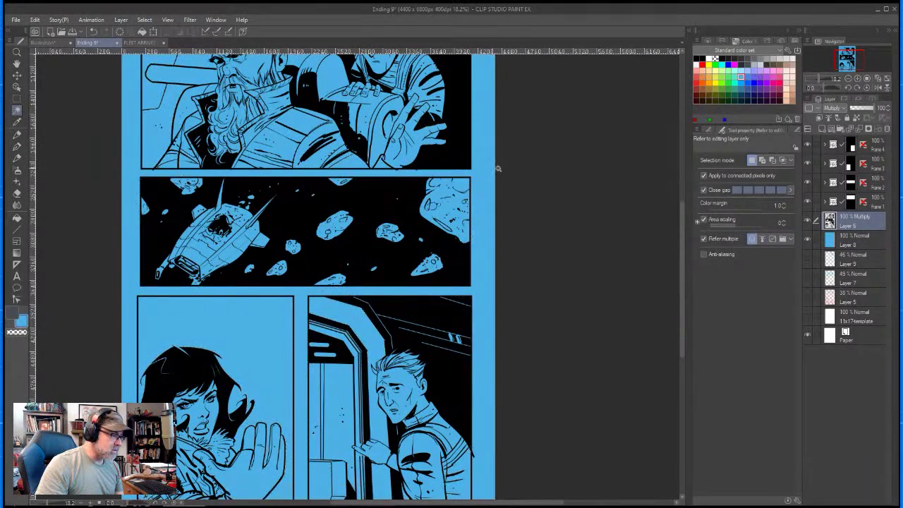
left_click(484, 166)
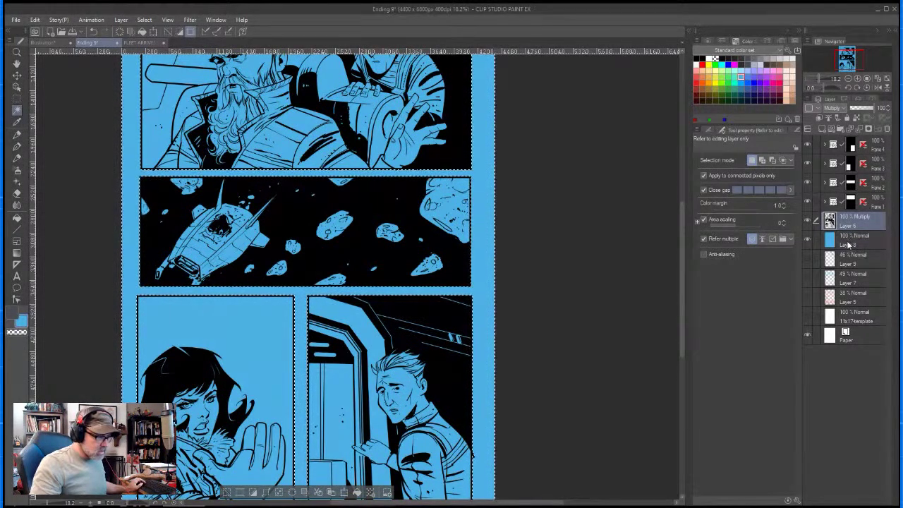
left_click(848, 244)
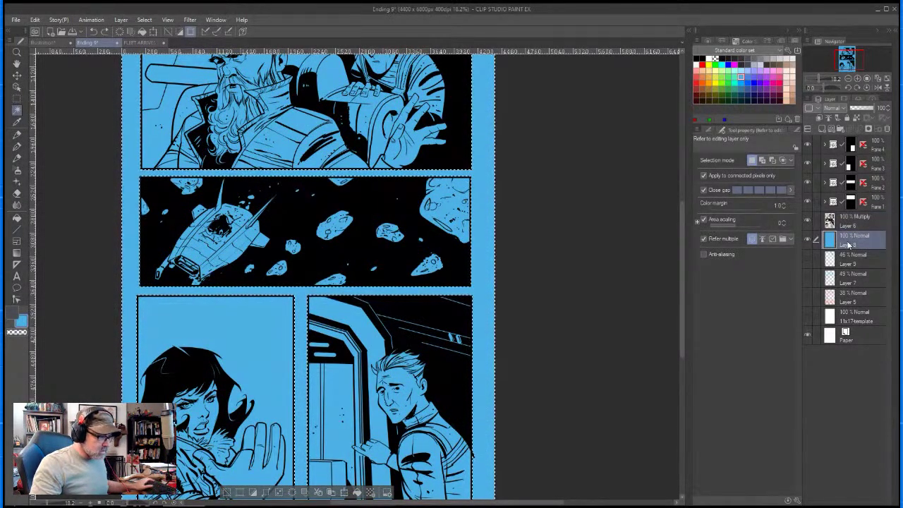
key("Delete")
key("ctrl+d")
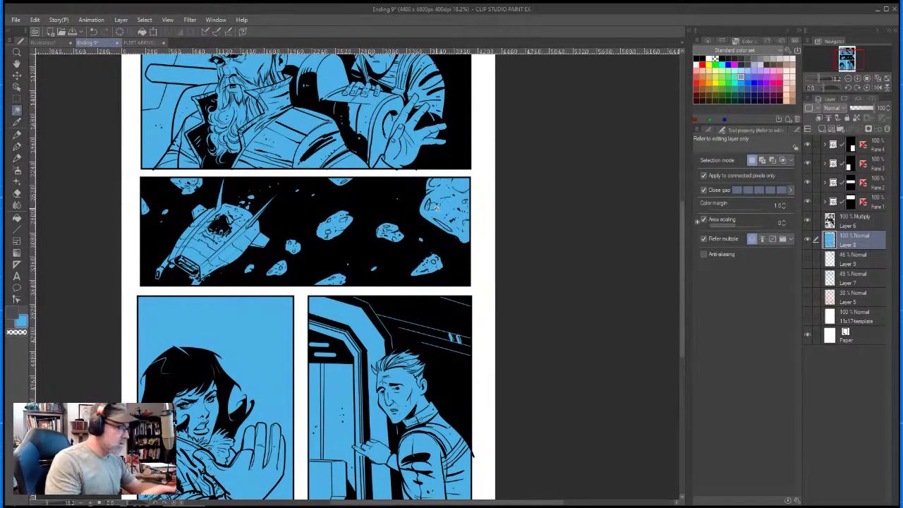
- Sample the light blue skin color from the woman's face in the first panel of FLEET ARRIVES 29 and return to Ending 9
scroll(682, 206, "up", 3)
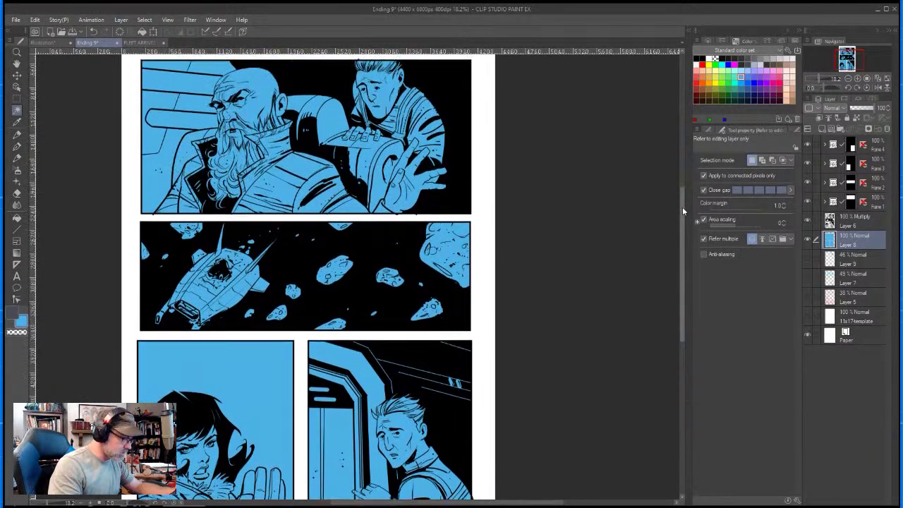
mouse_move(683, 187)
left_mouse_down()
mouse_move(679, 205)
mouse_move(682, 189)
mouse_move(683, 197)
left_mouse_up()
scroll(682, 201, "down", 1)
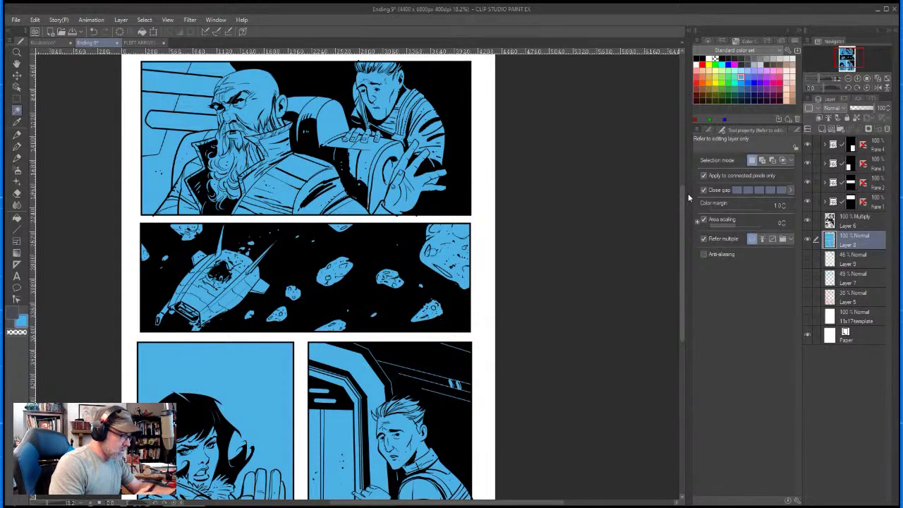
left_click(138, 43)
left_click(17, 122)
left_click(291, 158)
left_click(99, 43)
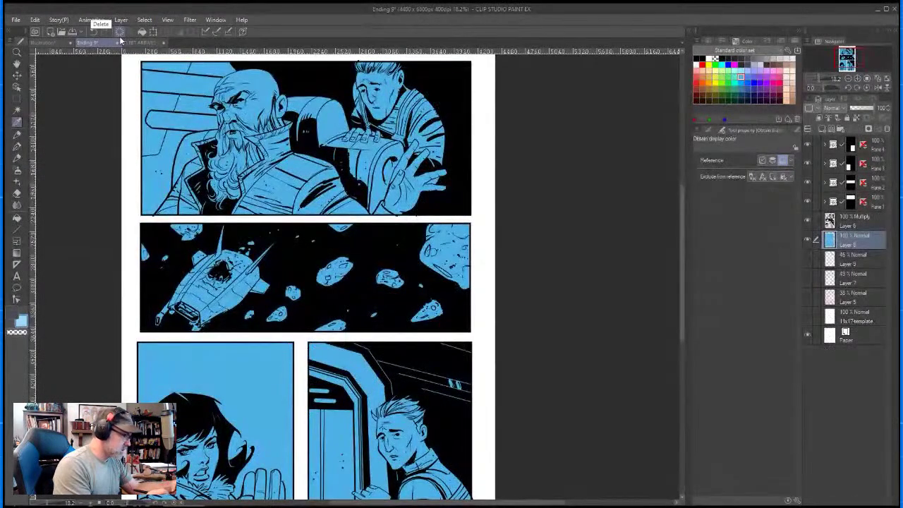
- Add a new raster layer above the blue flats and set the Fill tool to connected pixels only, referring to all layers
key("g")
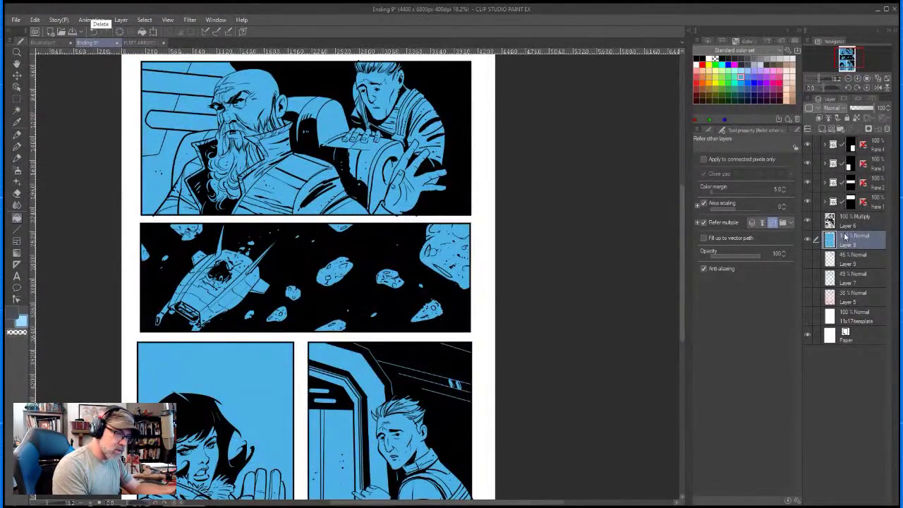
left_click(822, 129)
key("ctrl+space")
left_click_drag(248, 118, 328, 182)
key("space")
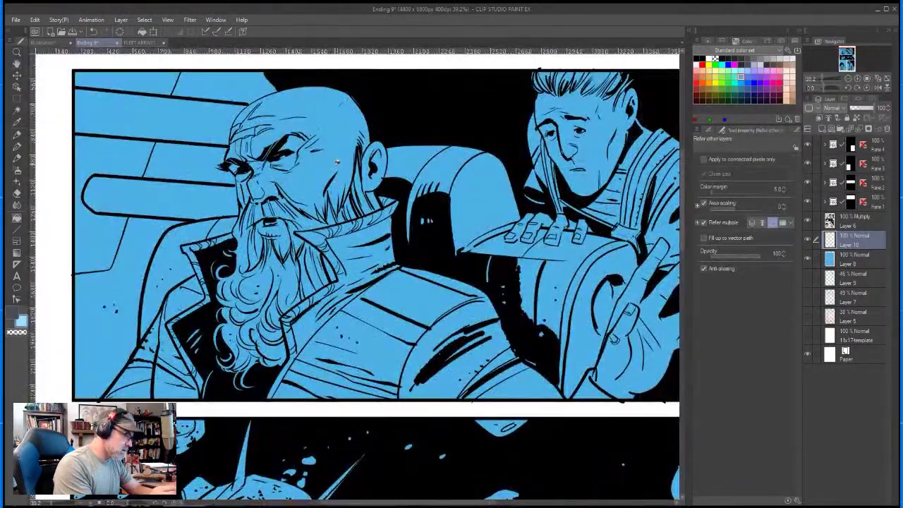
left_click(342, 164)
key("ctrl+z")
left_click(714, 160)
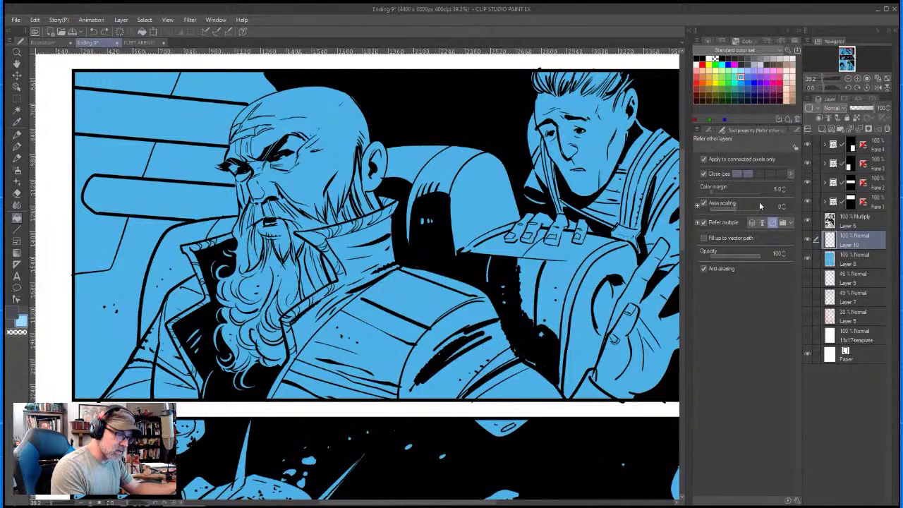
left_click(753, 222)
- Fill the bearded man's head, face and ear in the first panel with the light blue, including the small areas around his eyes
left_click(349, 126)
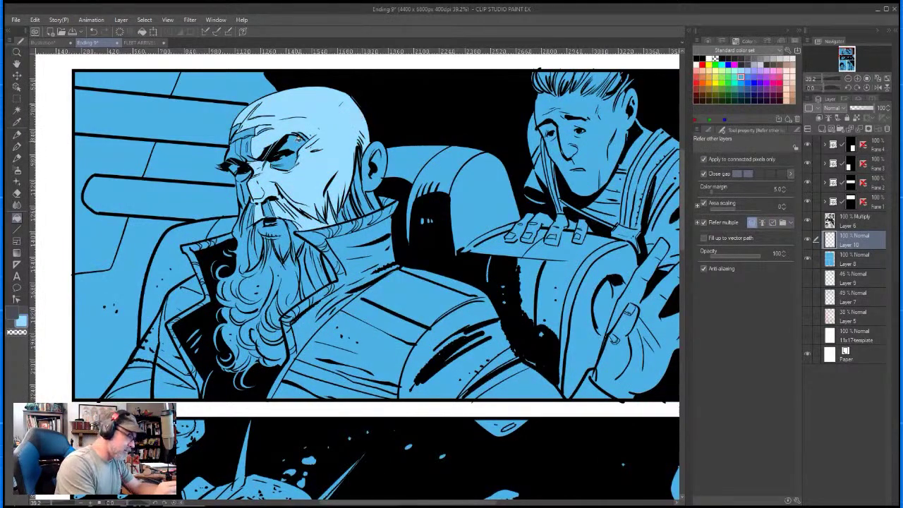
left_click(306, 145)
left_click(250, 137)
left_click(241, 144)
left_click(237, 153)
left_click(238, 127)
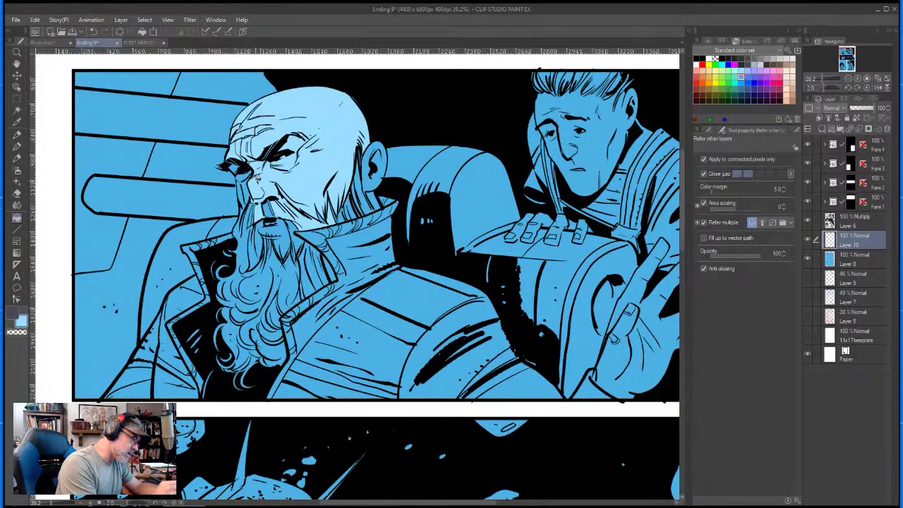
left_click(243, 189)
left_click(236, 169)
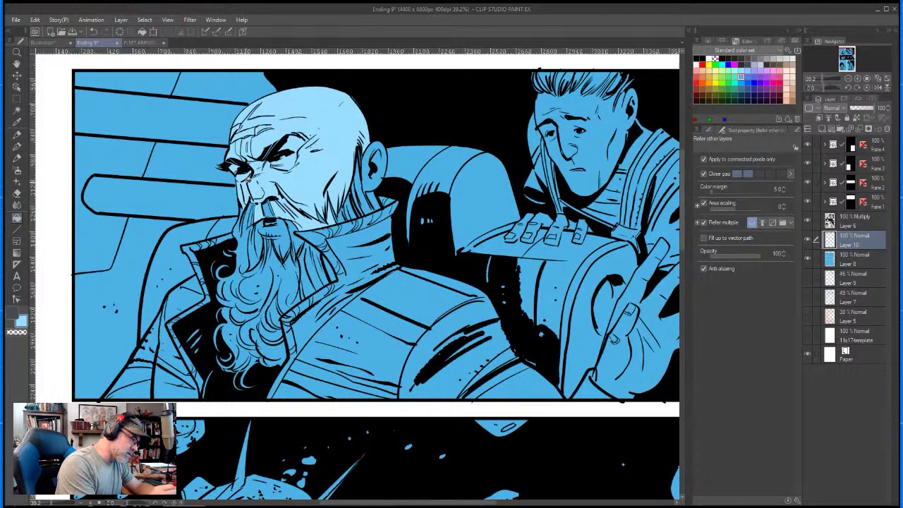
left_click(373, 173)
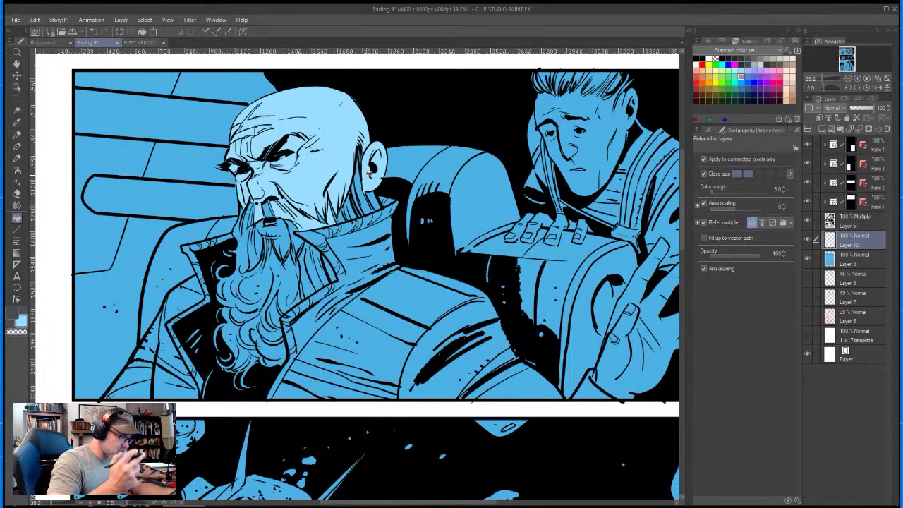
- Fill the younger man's face and the fingers resting on the chair with the light blue, closing line gaps with the pen at size 40
left_click(590, 149)
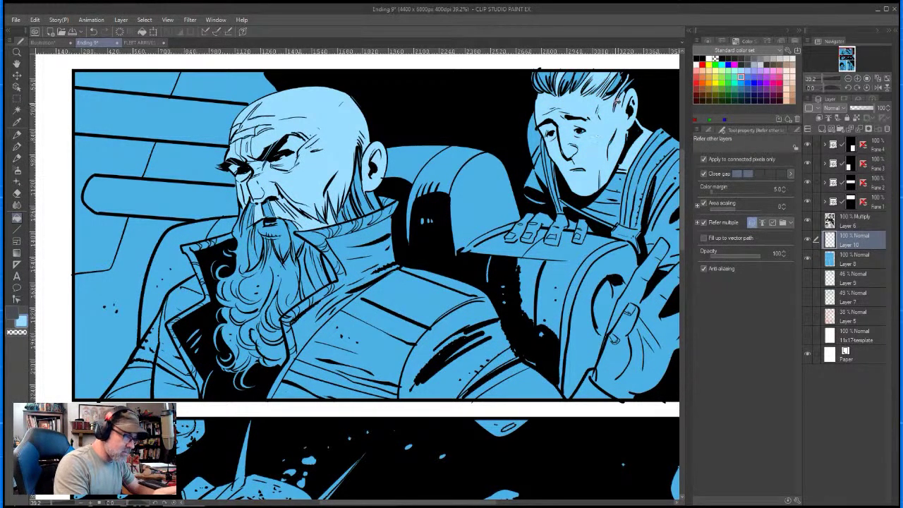
key("p")
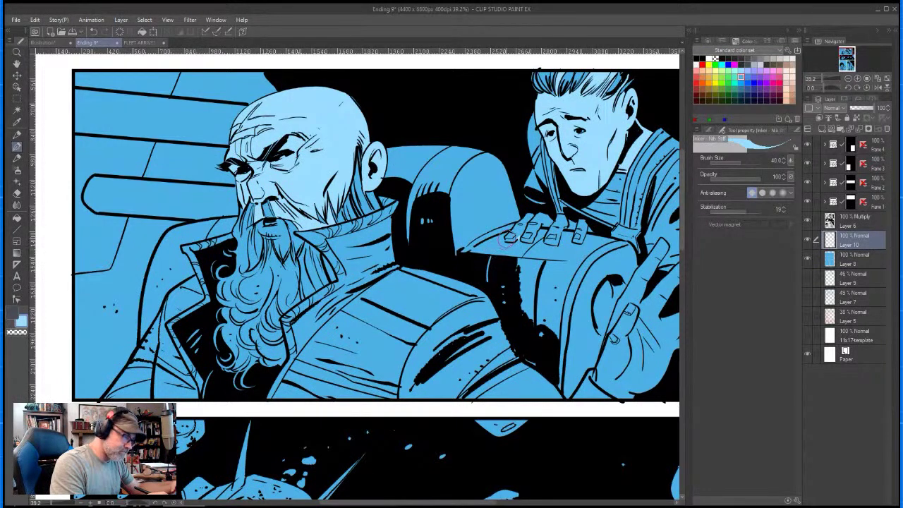
key("g")
left_click(530, 227)
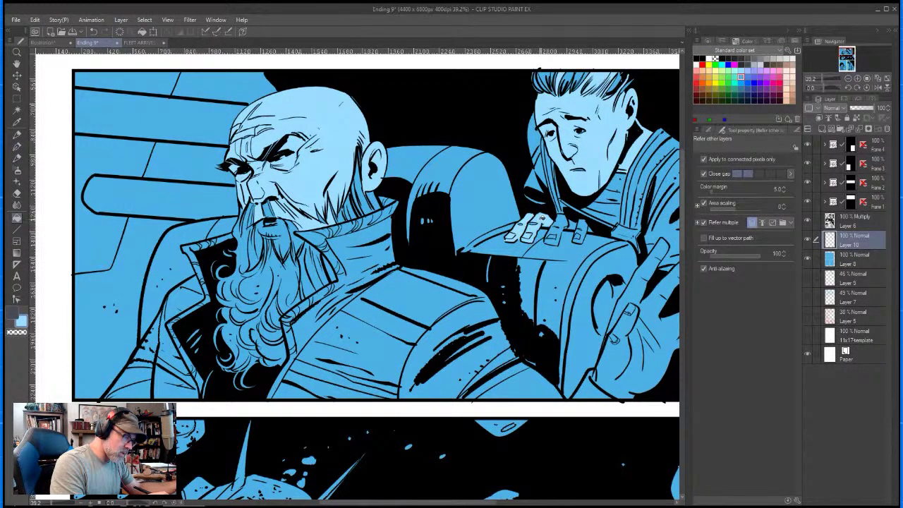
left_click(556, 226)
key("ctrl+z")
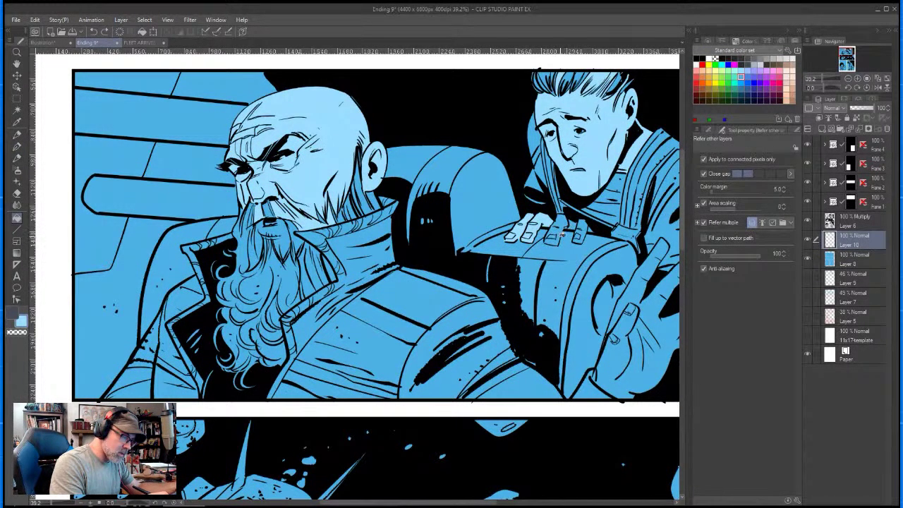
key("p")
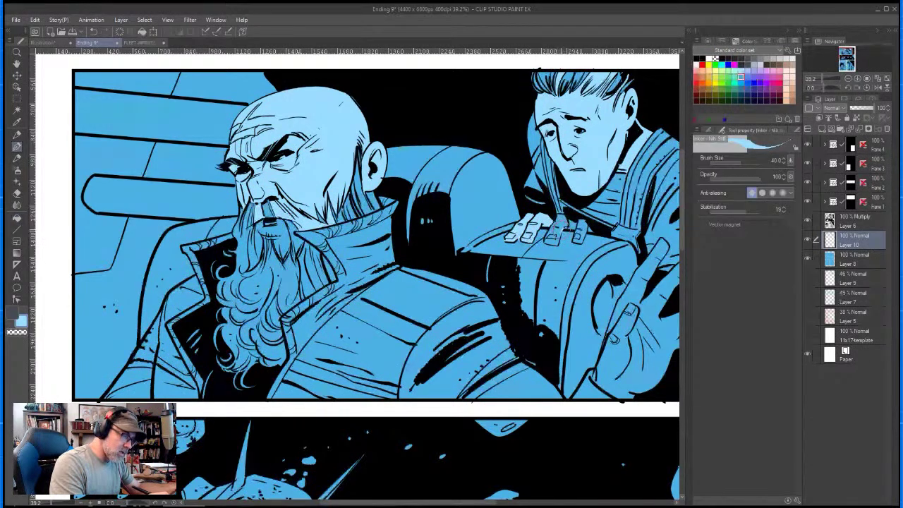
key("g")
key("p")
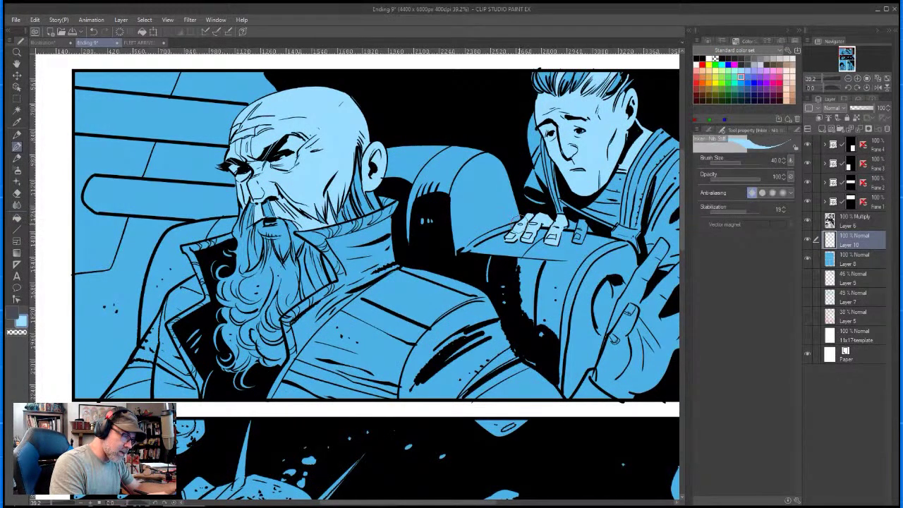
left_click_drag(564, 218, 568, 223)
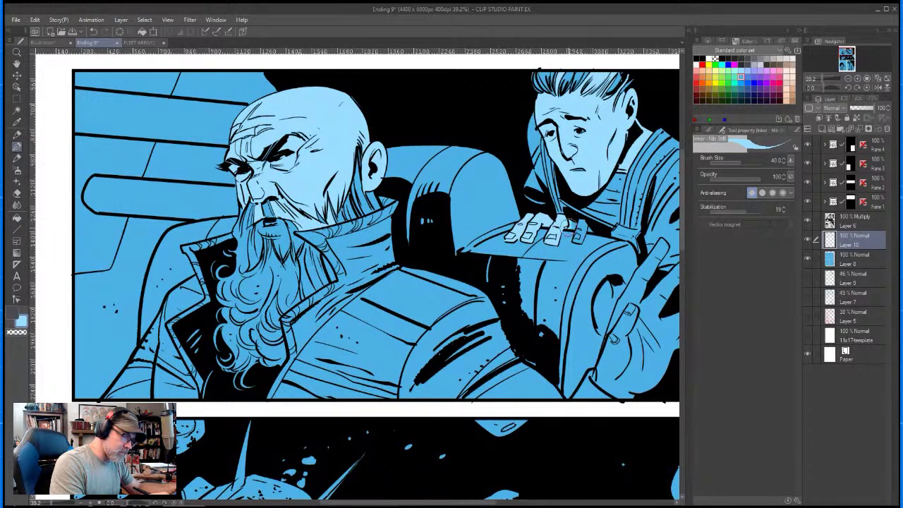
key("g")
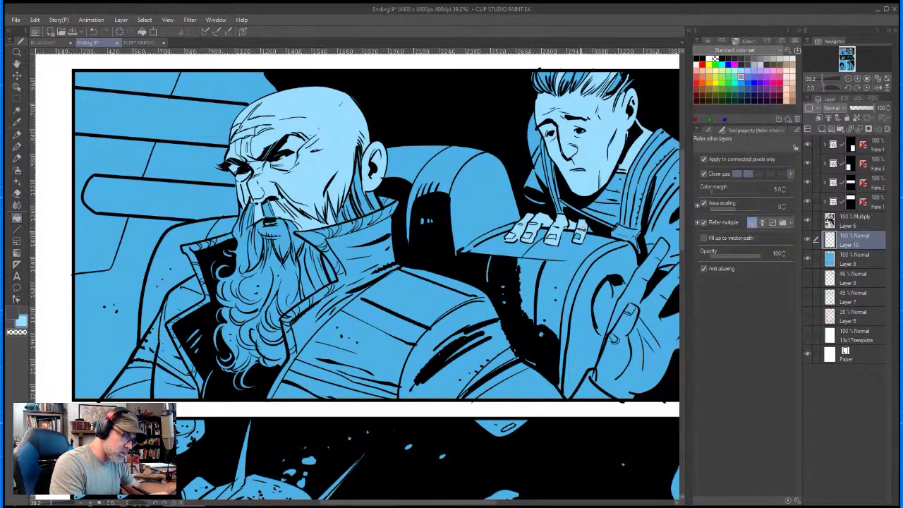
key("p")
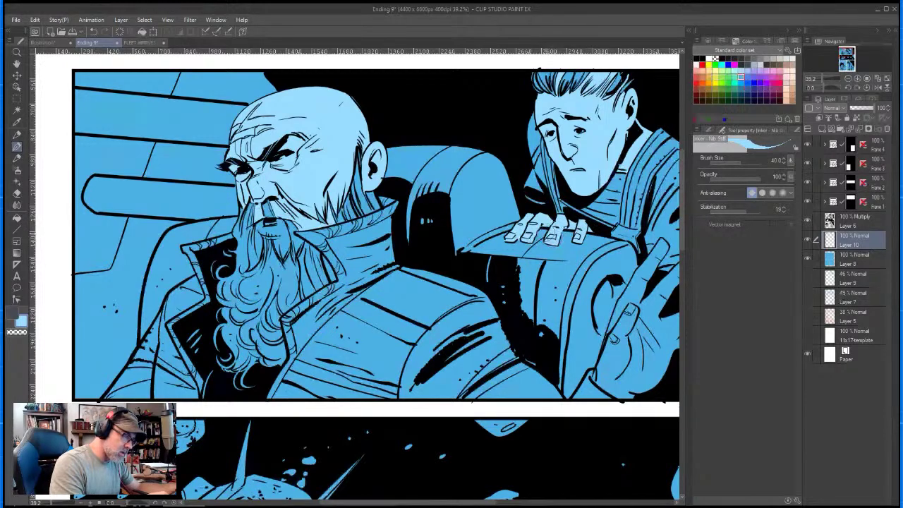
left_click_drag(540, 174, 596, 176)
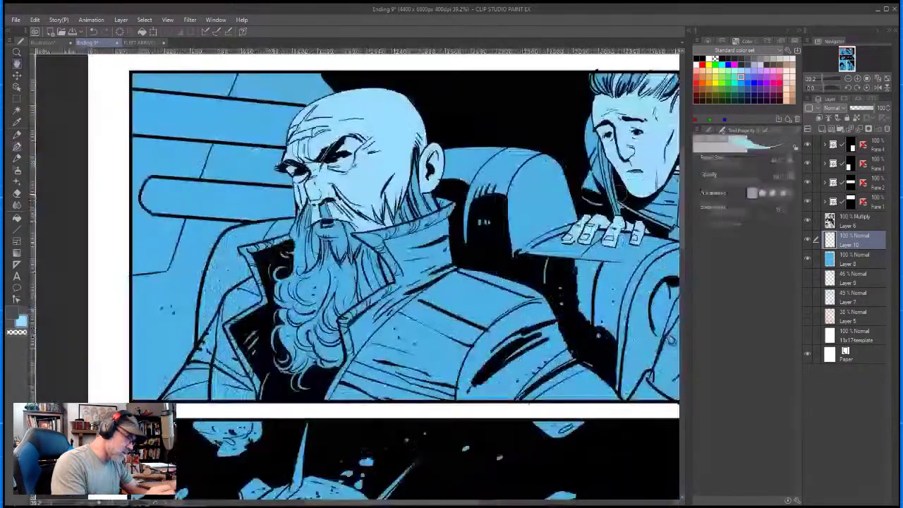
key("g")
left_click(336, 227)
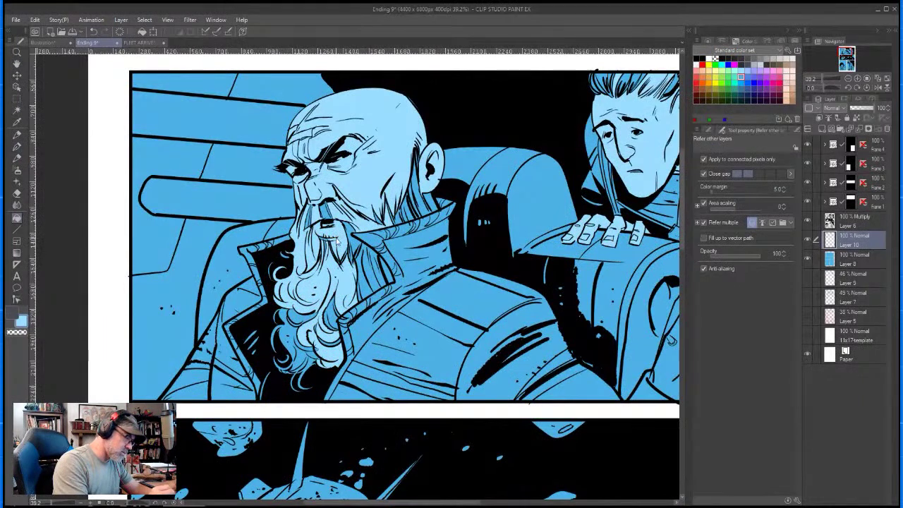
key("ctrl+z")
- Paint the skin below the bearded man's mouth and on his neck light blue with the pen at size 50
key("p")
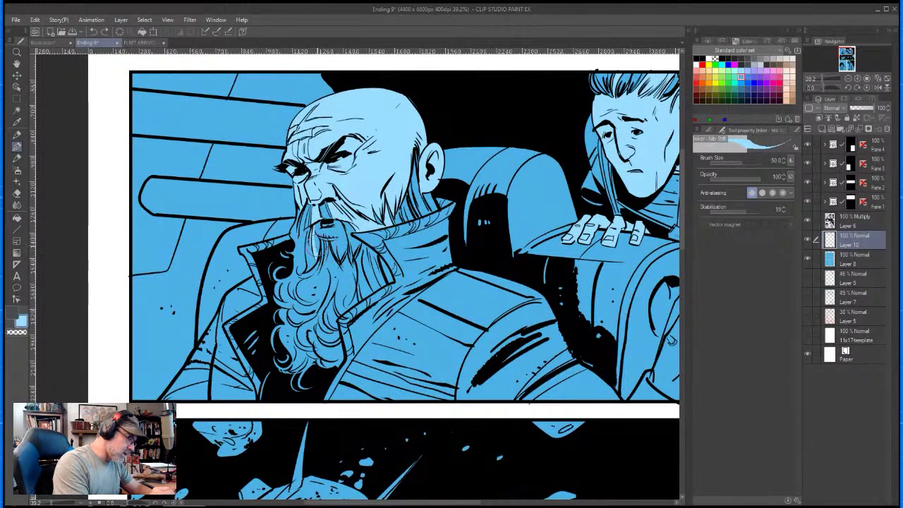
key("g")
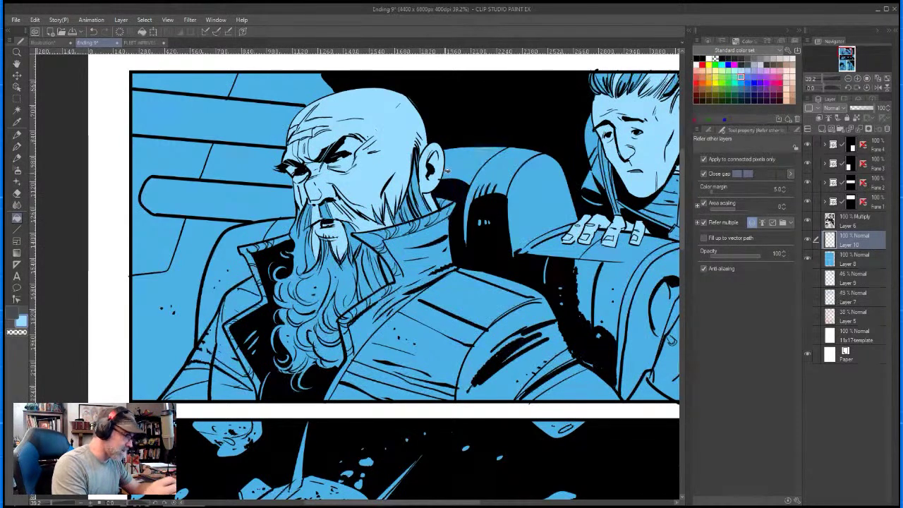
key("p")
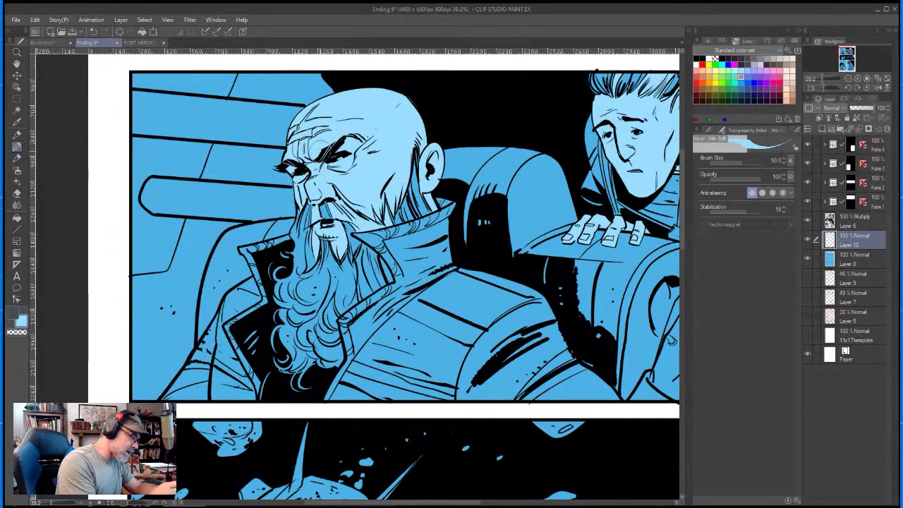
- Fill the raised hand in the first panel with the light blue skin color
mouse_move(565, 233)
left_mouse_down()
mouse_move(323, 230)
mouse_move(297, 241)
left_mouse_up()
left_click_drag(458, 327, 517, 218)
key("g")
left_click(519, 217)
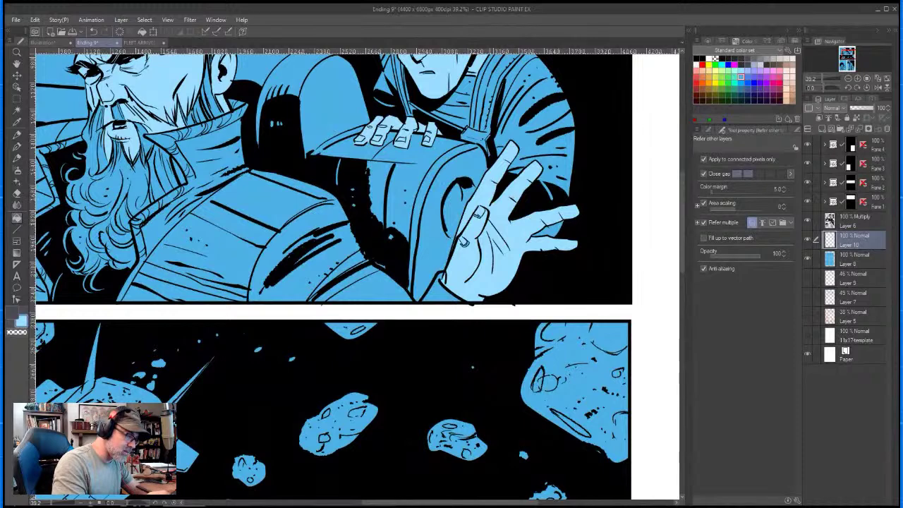
key("p")
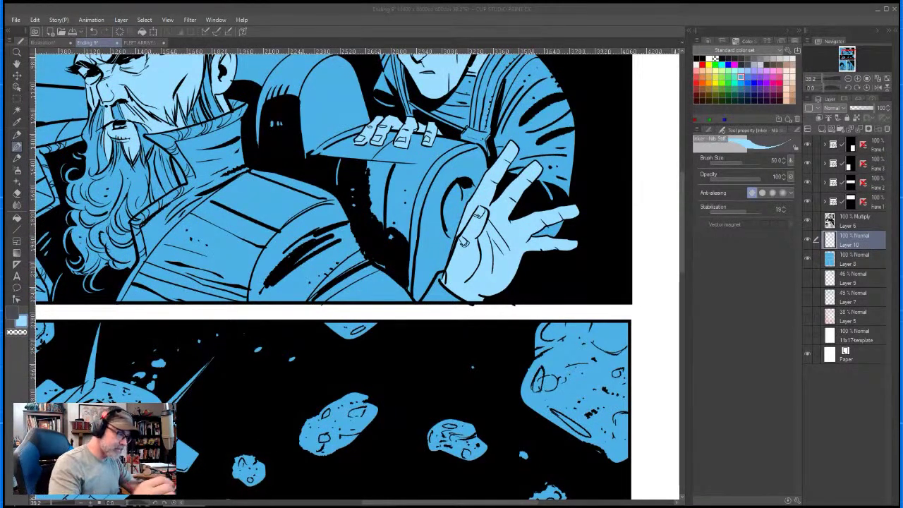
- Fill the man's face and pointing hand in the final doorway panel with the light blue
left_click_drag(682, 213, 674, 322)
key("g")
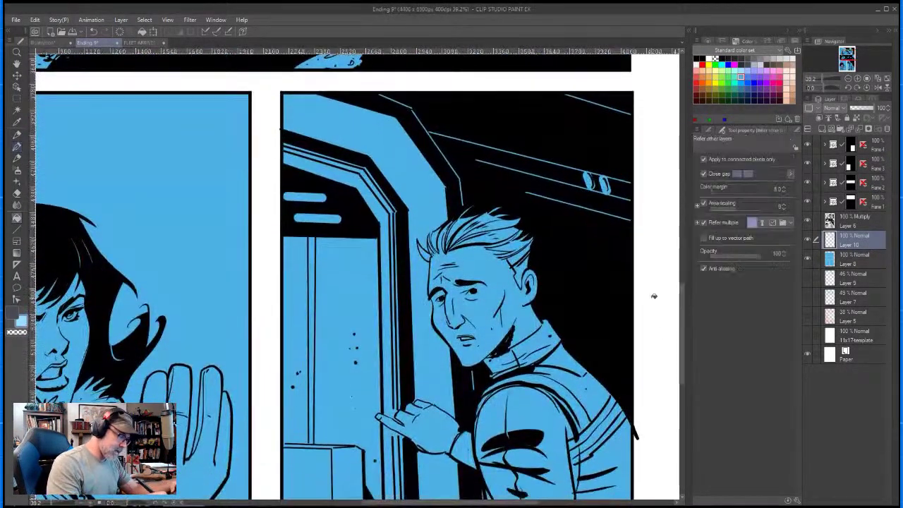
left_click(496, 262)
left_click(434, 421)
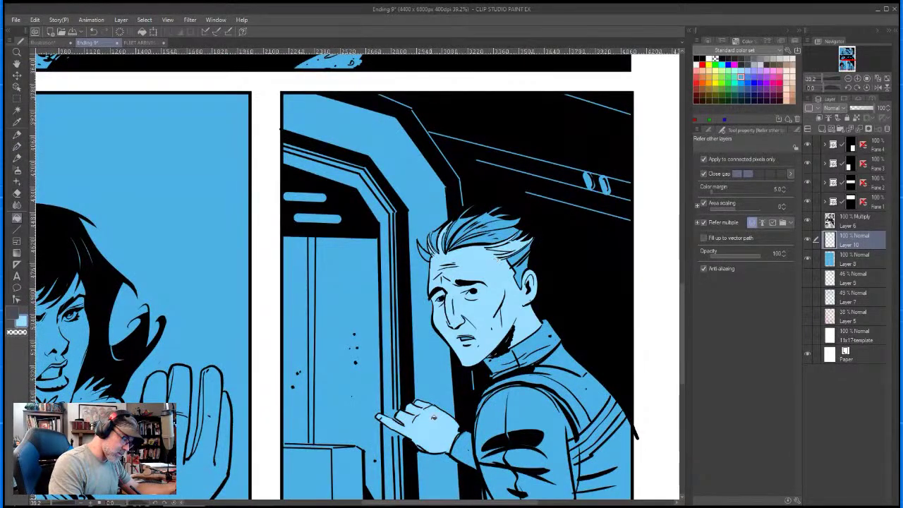
key("p")
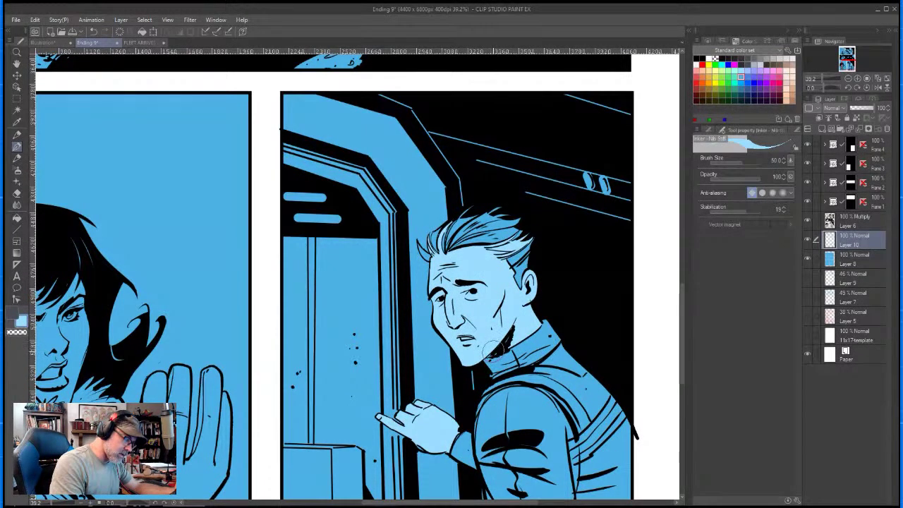
- Fill the woman's face with the light blue and touch up her mouth and the missed face areas with the pen
key("space")
mouse_move(349, 358)
left_mouse_down()
mouse_move(530, 233)
mouse_move(654, 218)
left_mouse_up()
key("g")
left_click(382, 200)
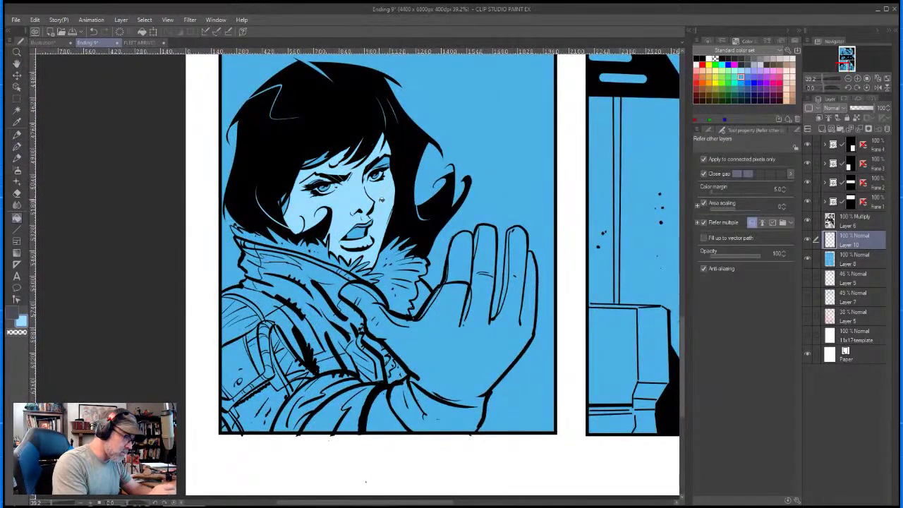
key("p")
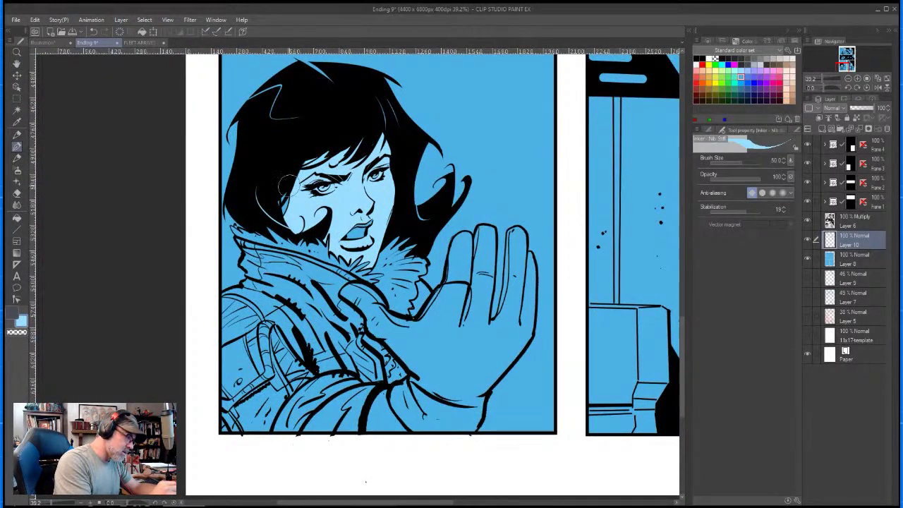
left_click_drag(356, 230, 364, 228)
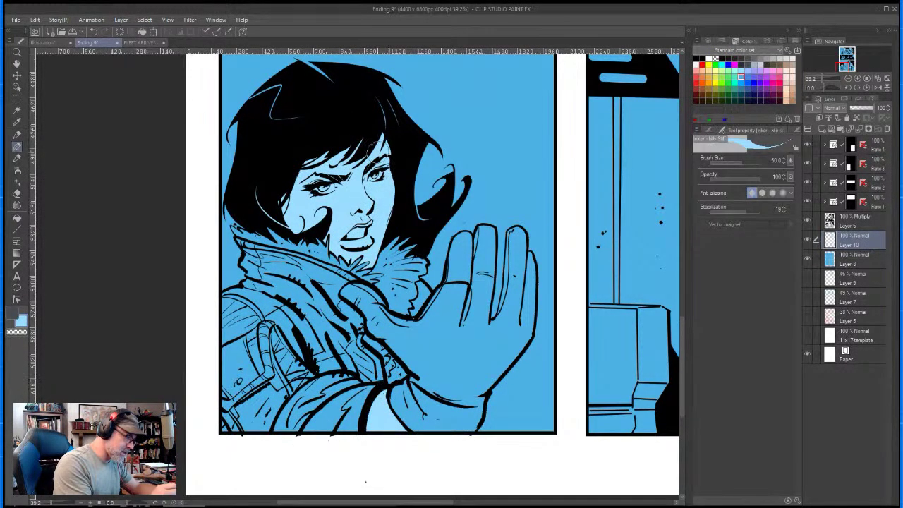
- Erase the stray light blue around the younger man's neck, collar and hair in the first panel with the eraser at size 70
key("ctrl+space")
left_click_drag(575, 181, 404, 321)
key("space")
left_click_drag(408, 211, 408, 440)
key("ctrl+space")
left_click_drag(435, 179, 502, 179)
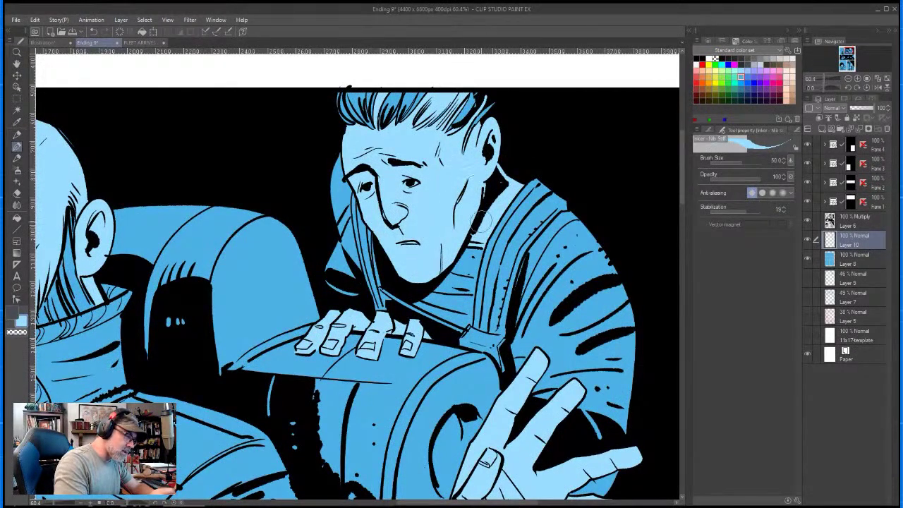
key("e")
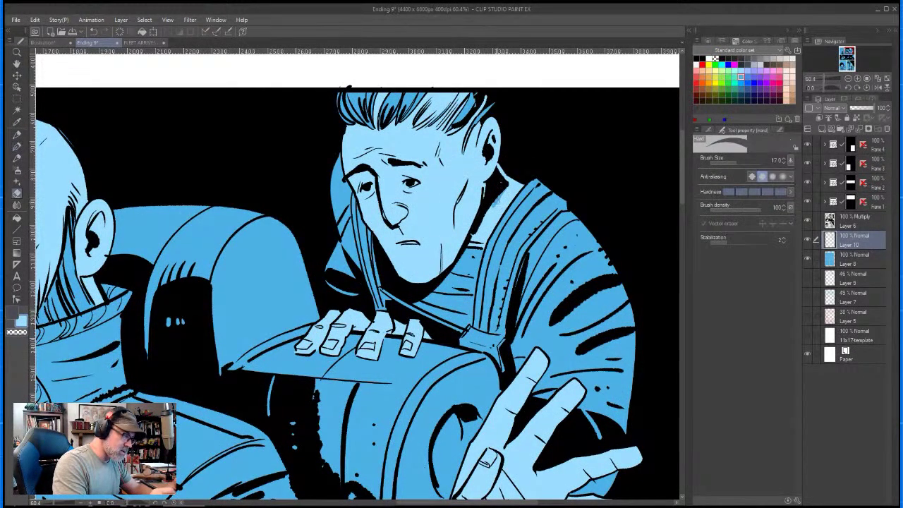
key("bracketright")
key("bracketright")
mouse_move(488, 221)
left_mouse_down()
mouse_move(479, 236)
mouse_move(505, 174)
left_mouse_up()
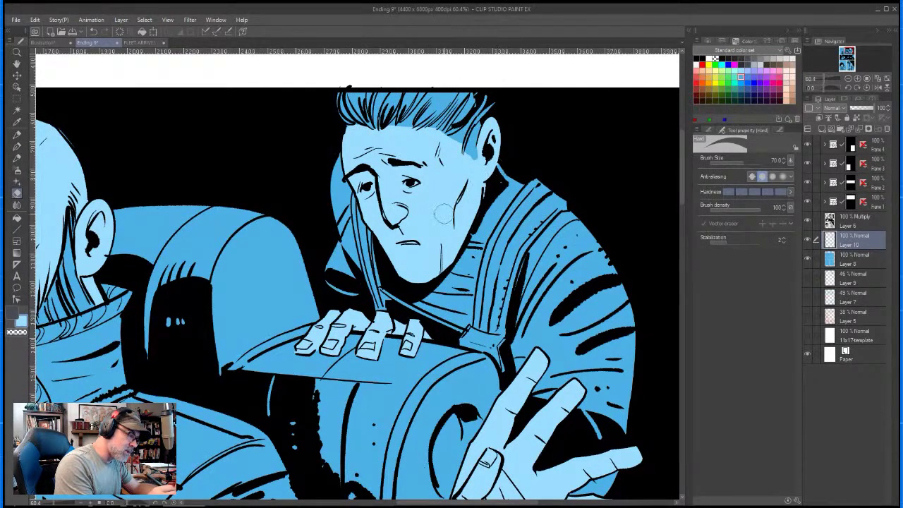
- Sample the darker blue jacket color from FLEET ARRIVES 29 and return to Ending 9
key("space")
mouse_move(132, 318)
left_mouse_down()
mouse_move(420, 238)
mouse_move(494, 286)
mouse_move(452, 258)
mouse_move(522, 195)
mouse_move(518, 251)
mouse_move(500, 255)
mouse_move(447, 174)
mouse_move(408, 244)
mouse_move(367, 123)
left_mouse_up()
key("ctrl+space")
left_click_drag(460, 202, 395, 206)
key("space")
left_click_drag(524, 405, 511, 310)
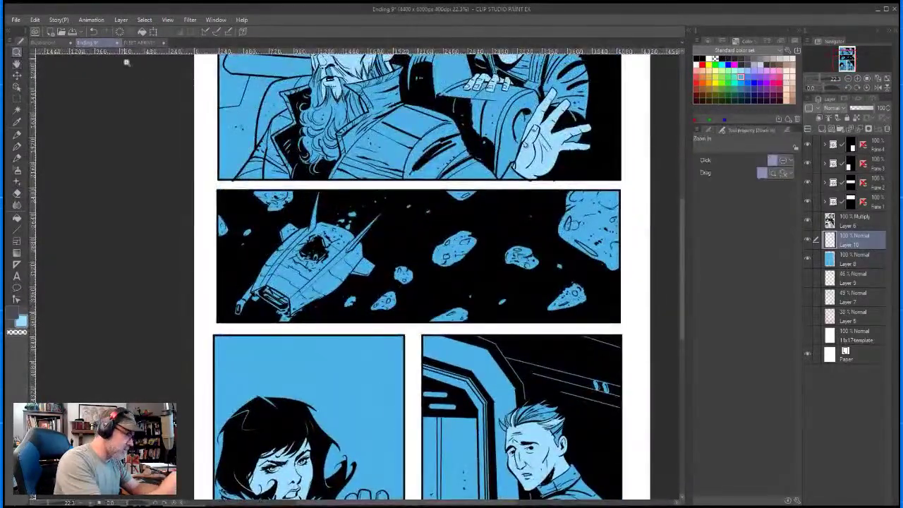
left_click(144, 43)
key("i")
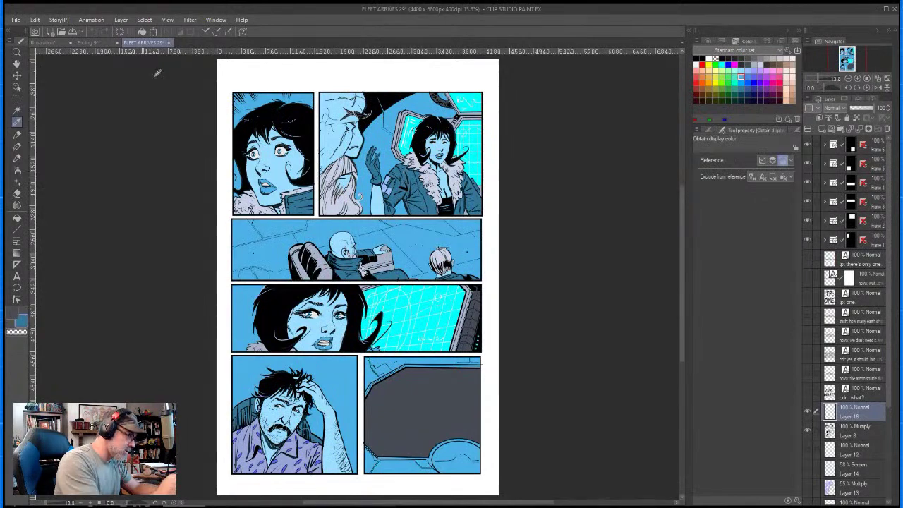
left_click(98, 44)
- Fill the collar, front and pocket areas of the woman's coat with the darker blue
key("space")
left_click_drag(383, 395, 421, 147)
key("g")
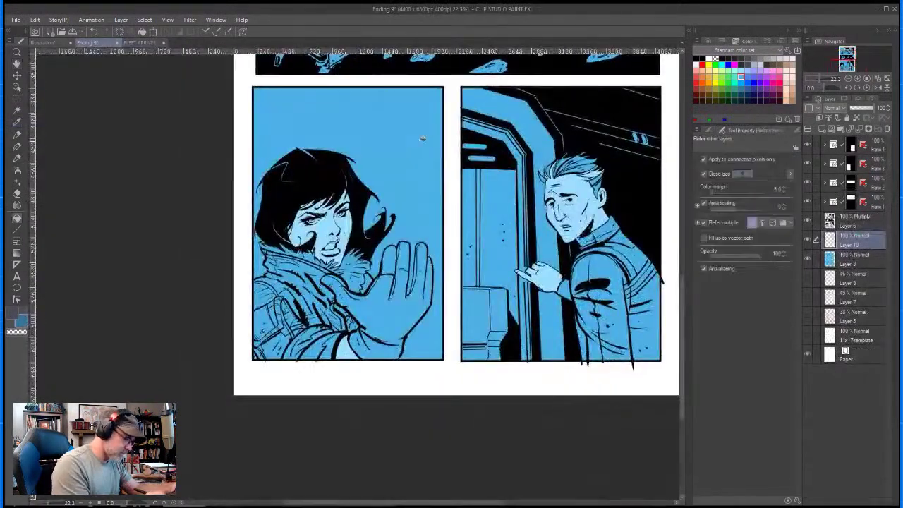
left_click(319, 312)
left_click(317, 319)
left_click(302, 305)
left_click(296, 310)
left_click(275, 342)
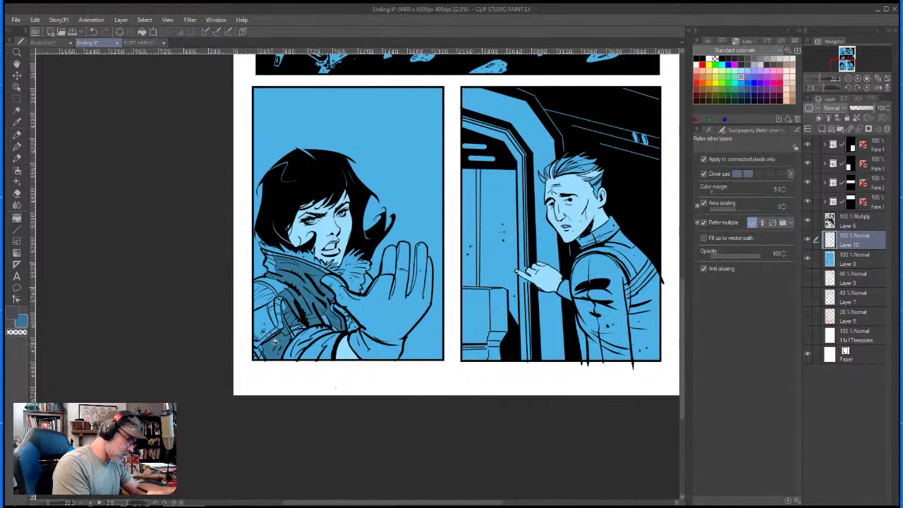
- Fill the remaining shoulder, strap and sleeve sections of the woman's coat with the same darker blue
left_click(267, 307)
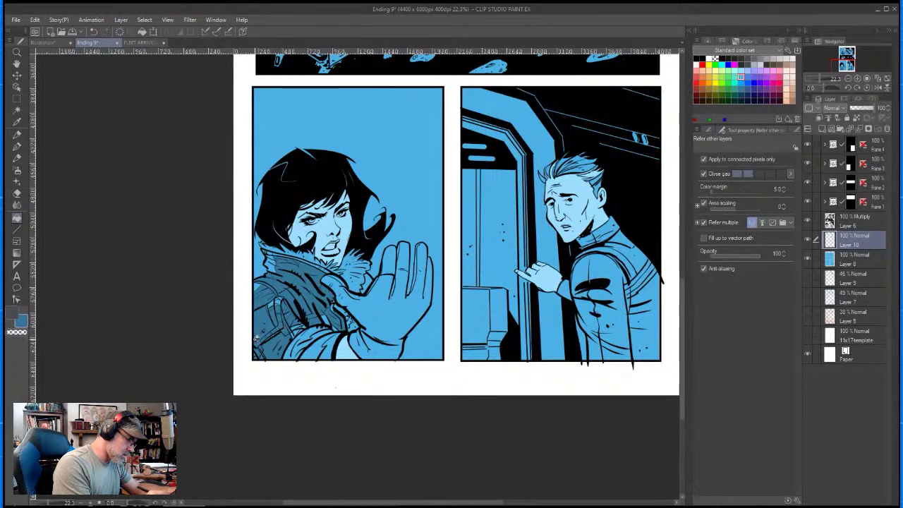
left_click(270, 263)
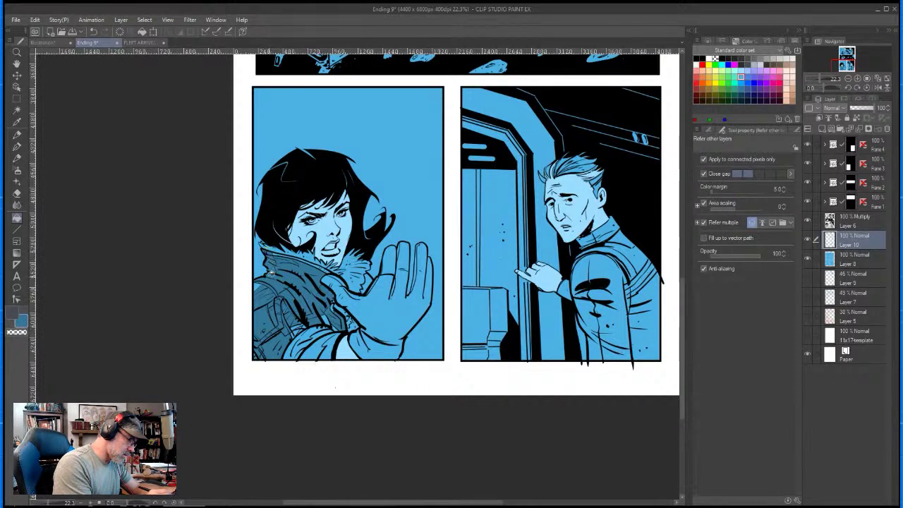
left_click(292, 353)
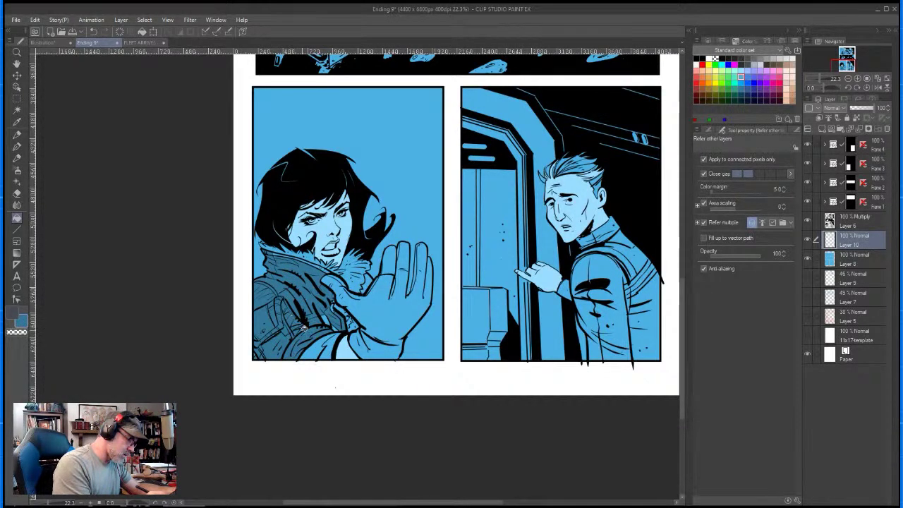
left_click(323, 347)
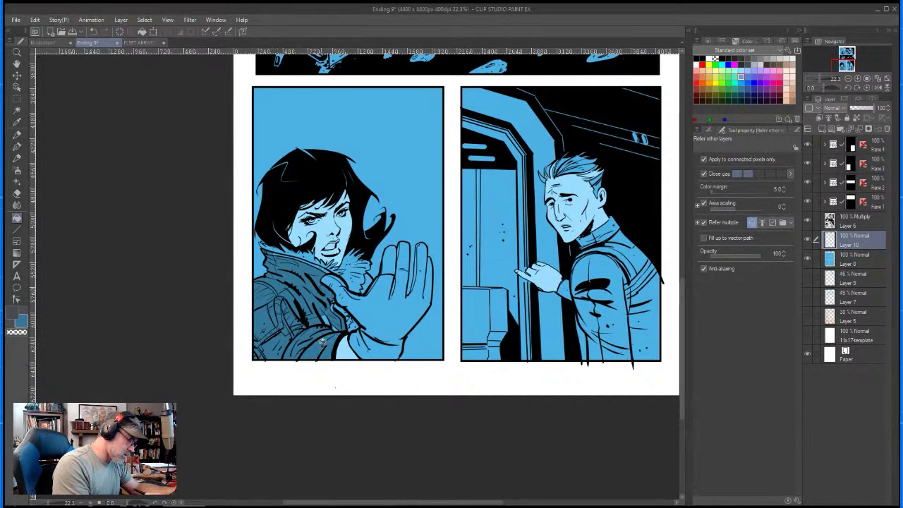
left_click(329, 329)
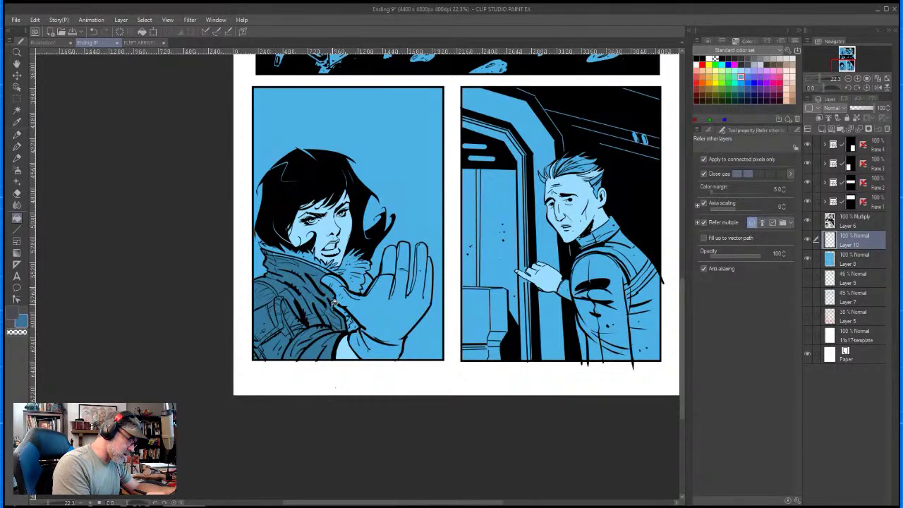
left_click(317, 265)
- Paint over the unfilled gaps in the woman's coat with the darker blue pen at size 50
key("ctrl+space")
left_click_drag(322, 290, 352, 304)
key("p")
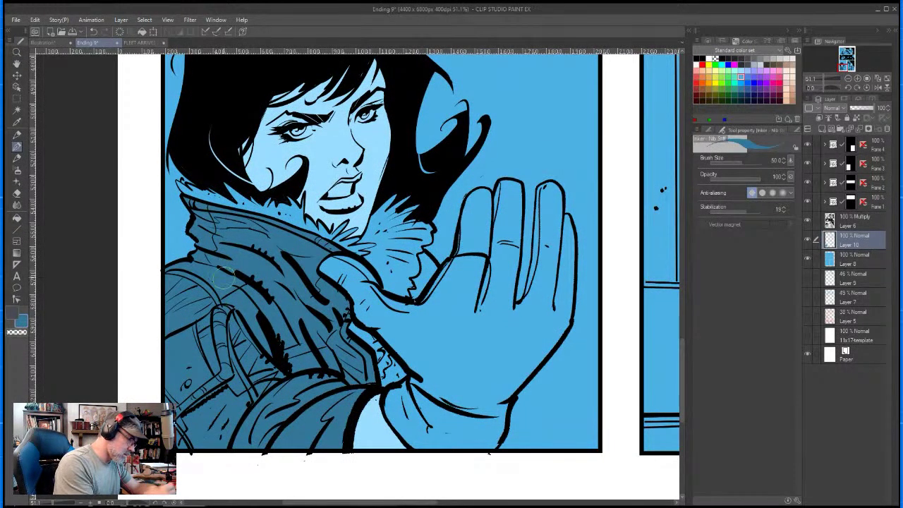
mouse_move(381, 335)
left_mouse_down()
mouse_move(428, 218)
mouse_move(425, 230)
left_mouse_up()
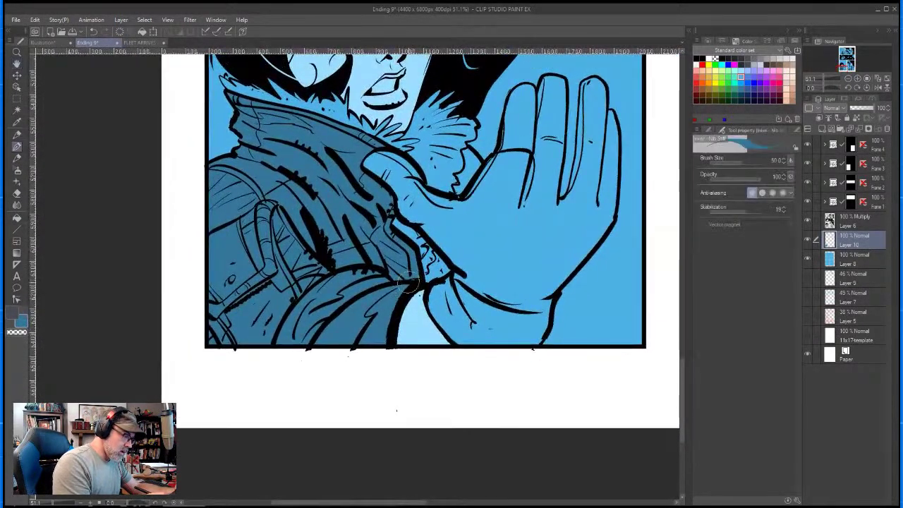
- Fill the chest and shoulder sections of the bearded man's coat in the first panel with the darker blue
mouse_move(434, 106)
left_mouse_down()
mouse_move(358, 313)
mouse_move(414, 280)
left_mouse_up()
left_click_drag(329, 234, 243, 244)
left_click_drag(557, 96, 414, 458)
key("ctrl+space")
key("g")
left_click(303, 263)
left_click(273, 288)
left_click(252, 288)
left_click(253, 286)
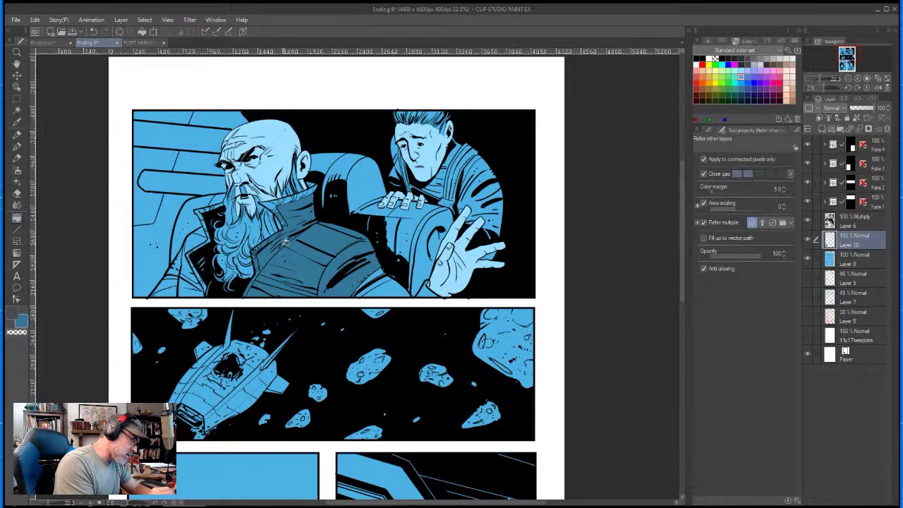
- Fill the collar, far lapel and both sleeves of the bearded man's coat with the darker blue
left_click(292, 196)
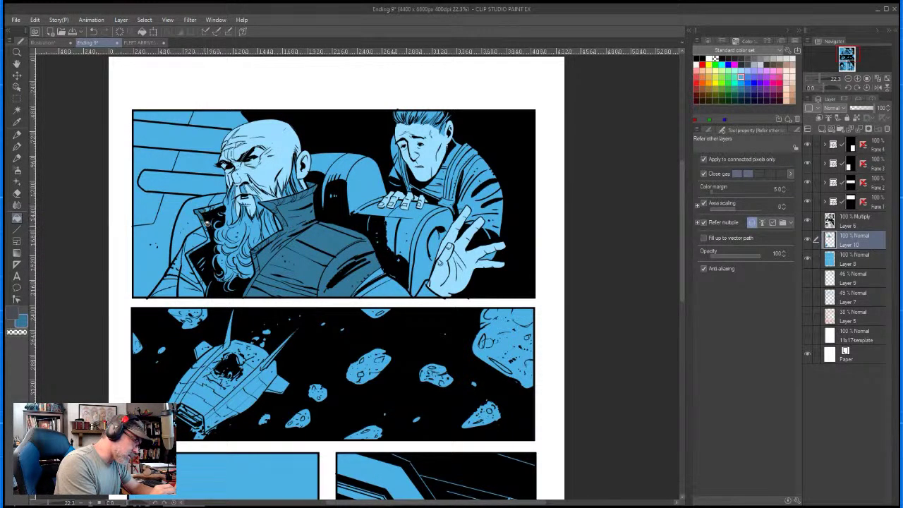
left_click(207, 236)
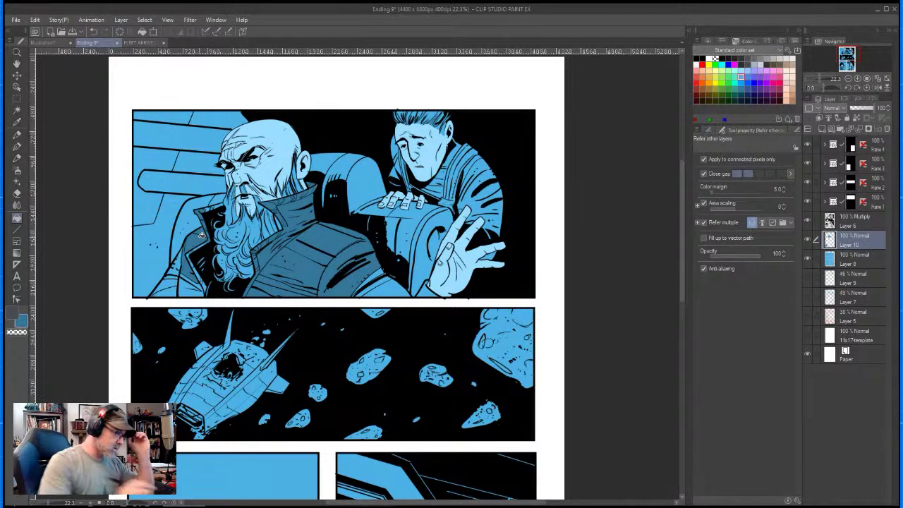
left_click(384, 285)
left_click(374, 274)
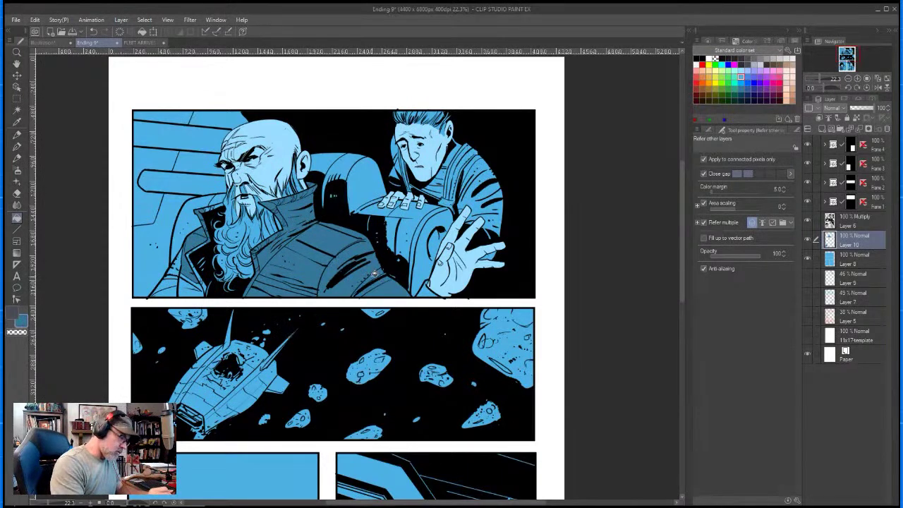
left_click(167, 290)
left_click(191, 281)
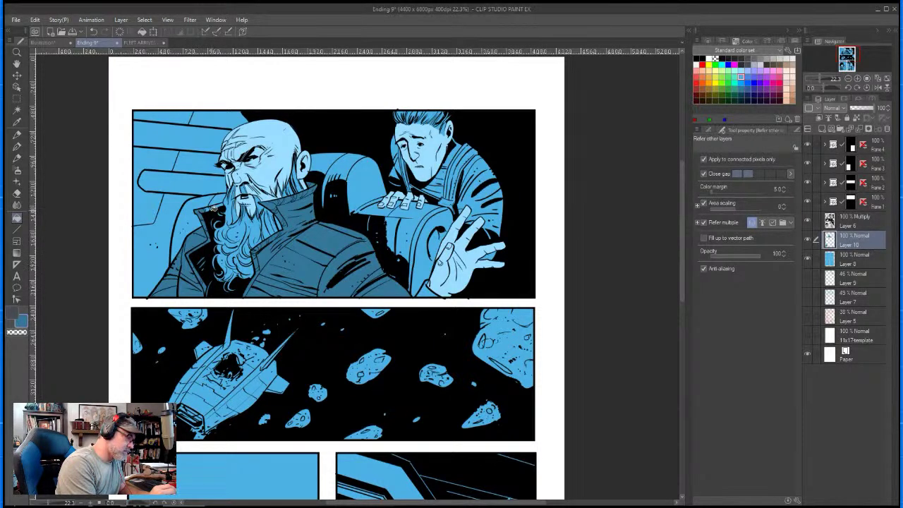
- Touch up the small unfilled spots in the bearded man's coat with the darker blue pen at size 50
scroll(328, 247, "up", 4)
key("p")
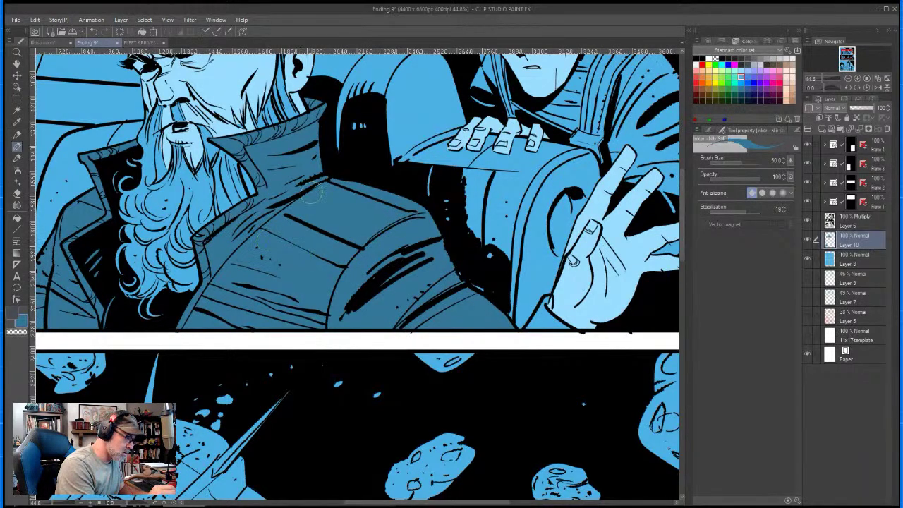
key("space")
left_click_drag(256, 319, 320, 108)
left_click_drag(318, 330, 371, 36)
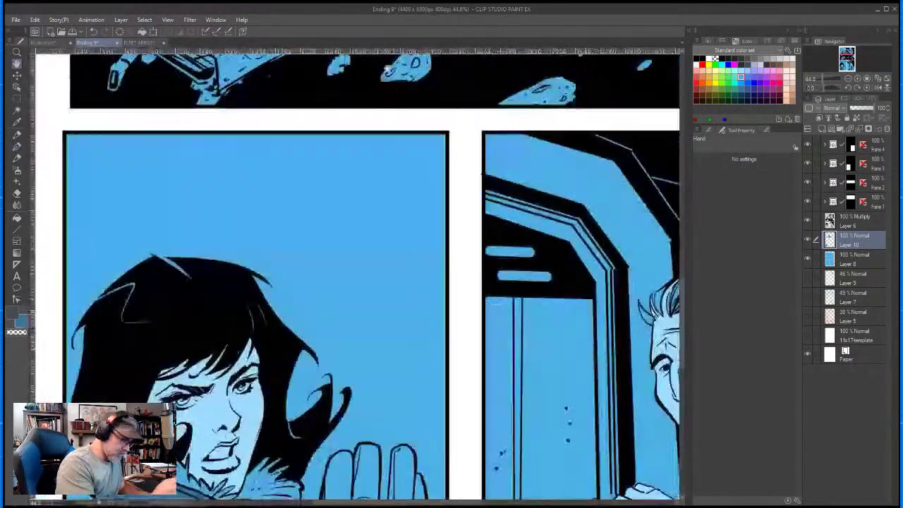
- Fill the bearded man's cuff below his raised hand in the first panel with the darker coat blue
left_click_drag(361, 349, 383, 204)
left_click_drag(376, 133, 286, 371)
left_click_drag(332, 132, 316, 415)
left_click_drag(307, 230, 319, 421)
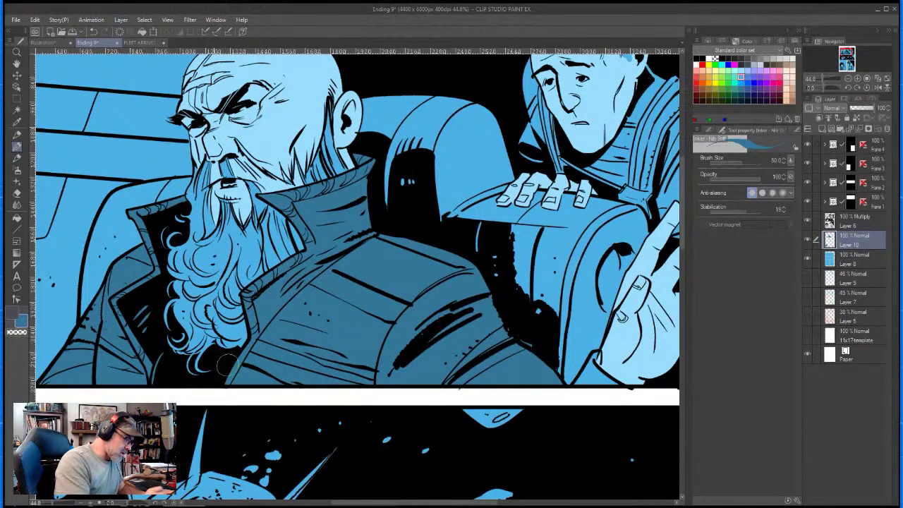
left_click_drag(472, 341, 332, 323)
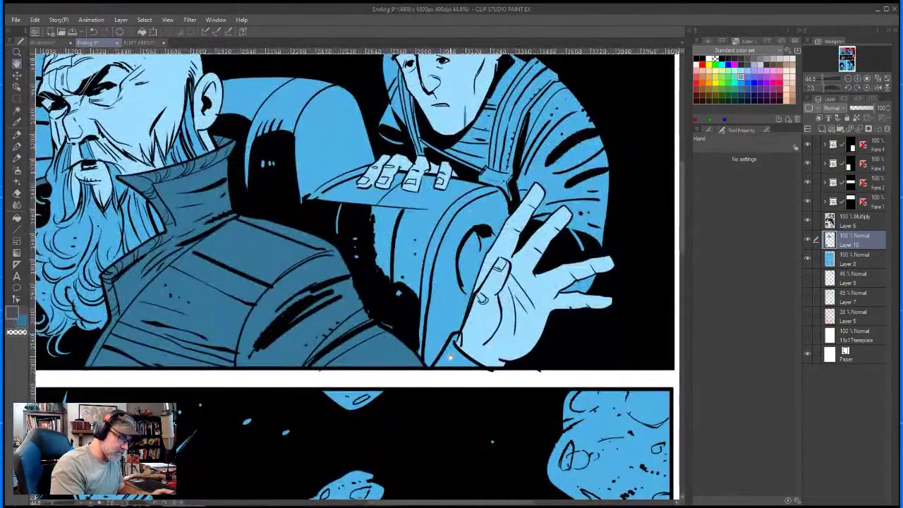
key("x")
key("g")
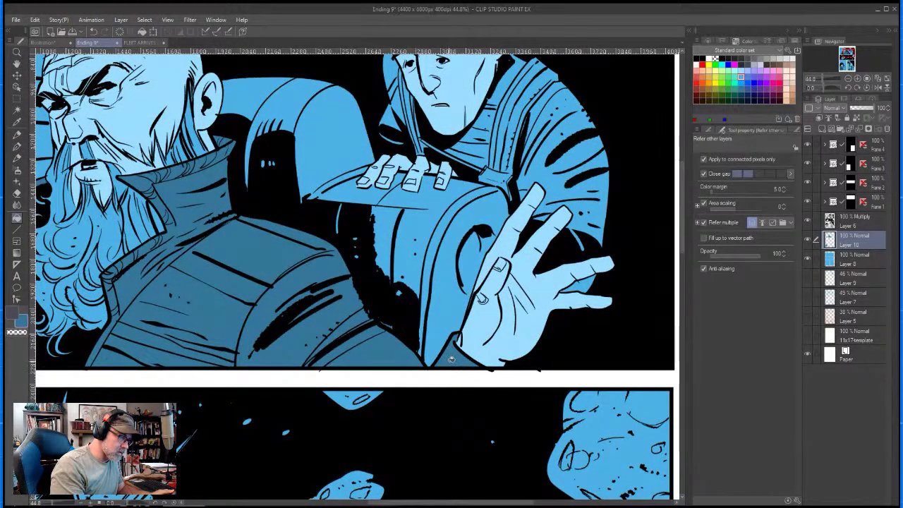
- Sample the pale lavender from the FLEET ARRIVES 29 page and return to the Ending 9 page
key("h")
left_click(143, 42)
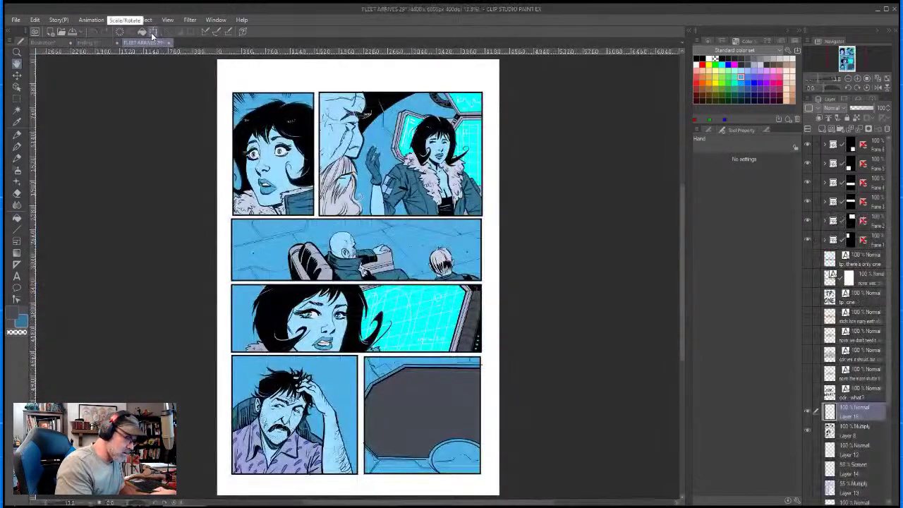
left_click(18, 121)
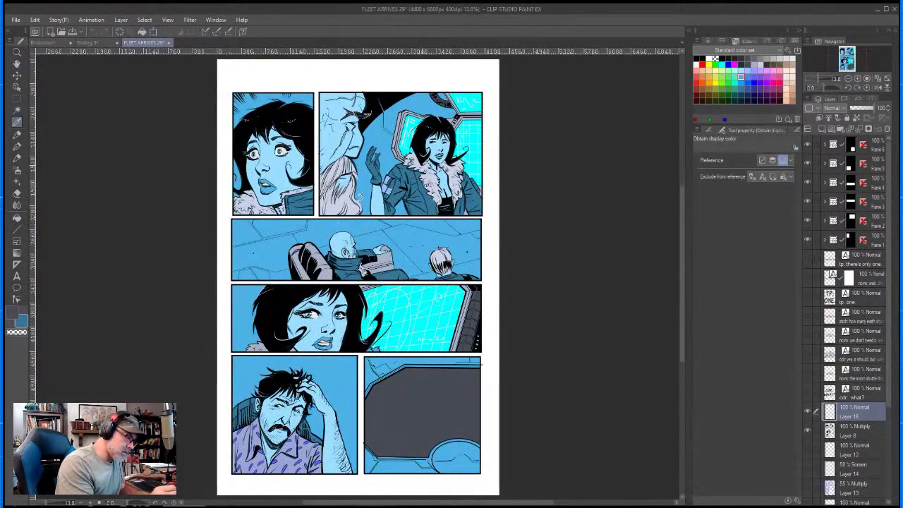
left_click(88, 43)
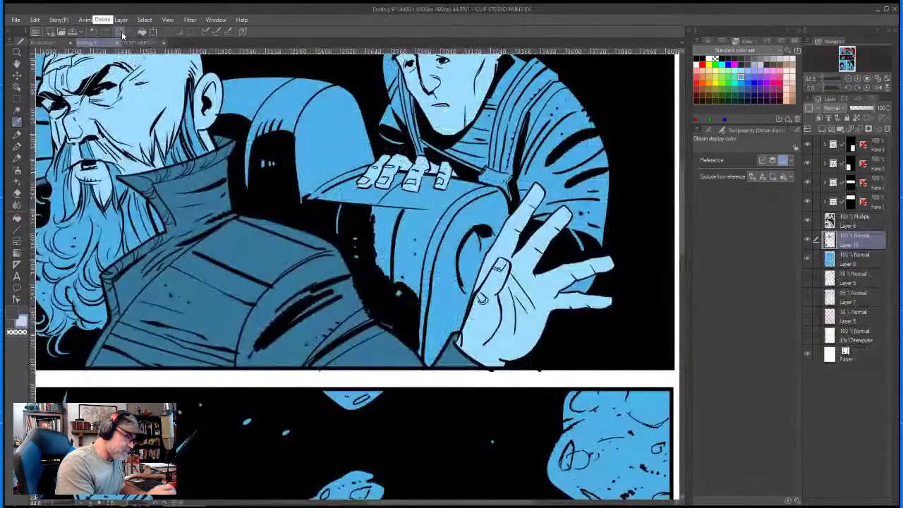
- Fill both sides of the woman's fur collar in the lower panel with the sampled pale lavender
key("space")
left_click_drag(235, 283, 278, 134)
left_click_drag(256, 389, 333, 144)
left_click_drag(233, 424, 349, 134)
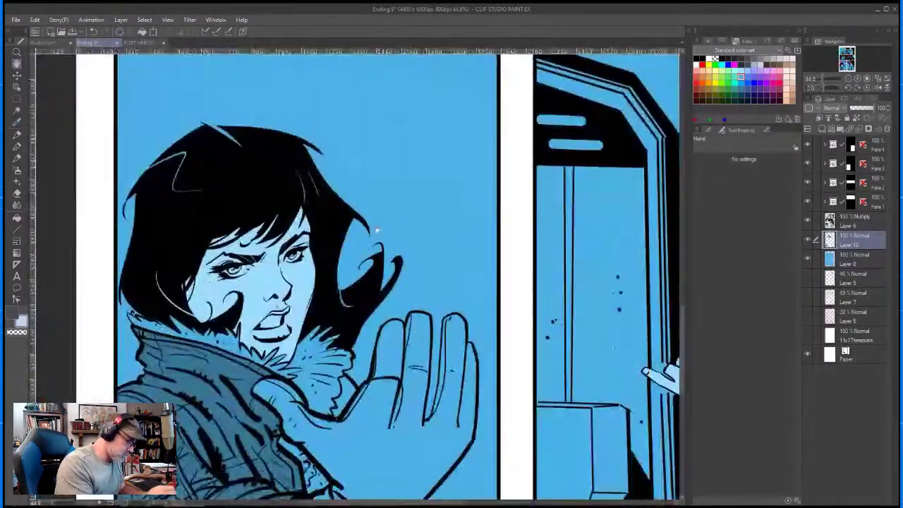
left_click_drag(324, 359, 338, 292)
left_click(329, 281)
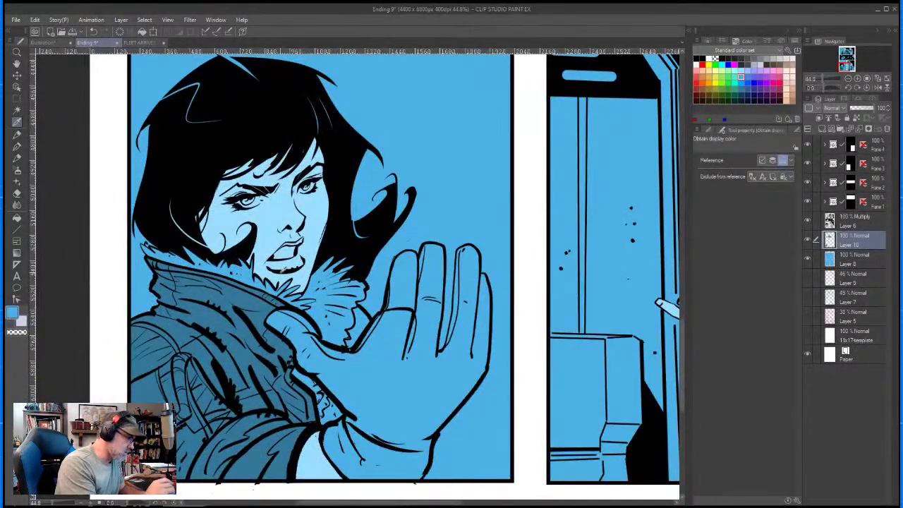
left_click(23, 322)
left_click(12, 311)
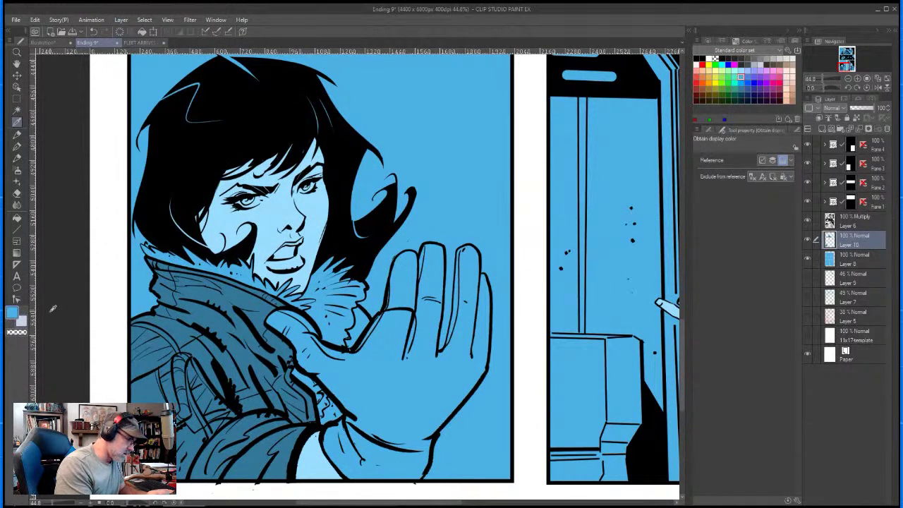
key("g")
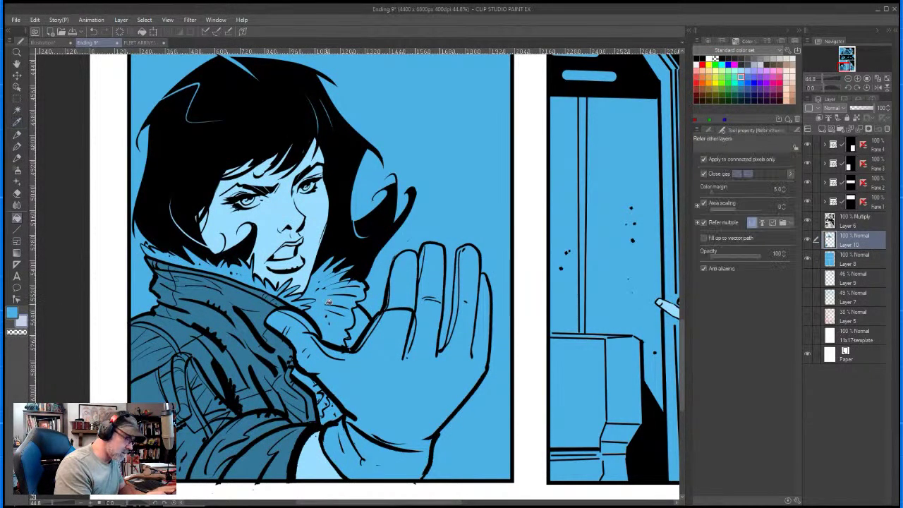
left_click(328, 302)
left_click(303, 302)
left_click(274, 292)
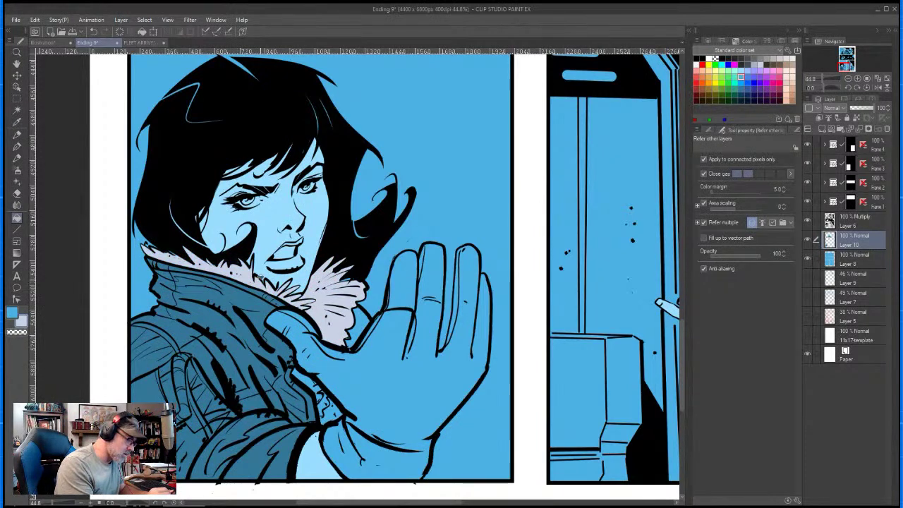
- Fill the fur trim along the front opening of the woman's coat with the pale lavender
left_click(305, 382)
left_click(329, 412)
key("e")
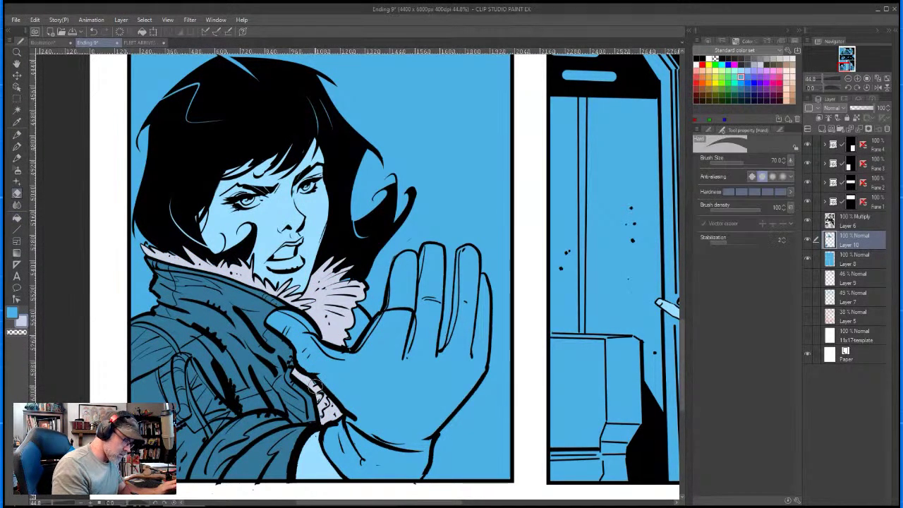
key("p")
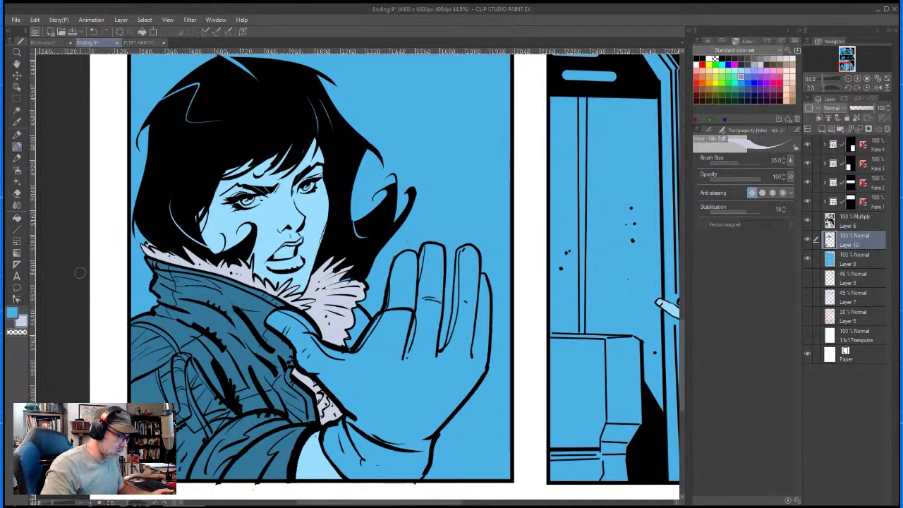
- Sample the coat's darker blue and color the coat patch between the fur collar and the woman's raised hand
key("i")
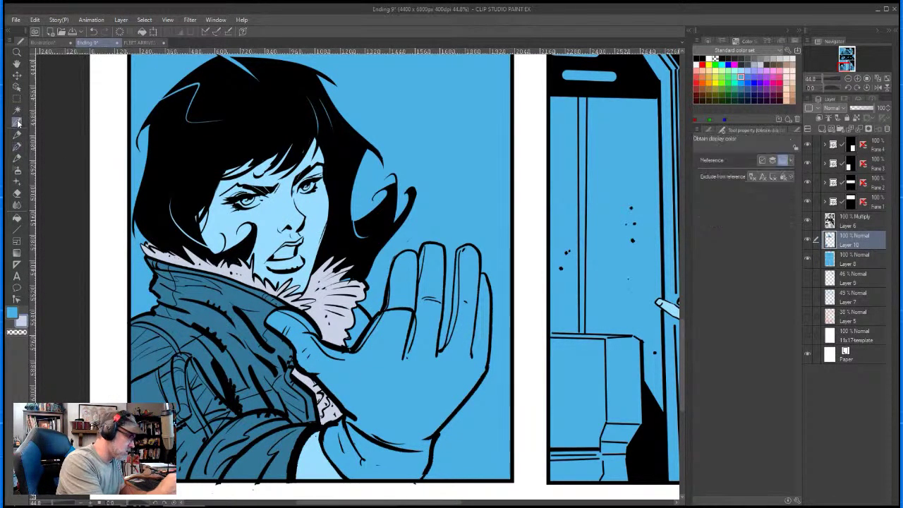
left_click(237, 434)
key("g")
left_click(361, 324)
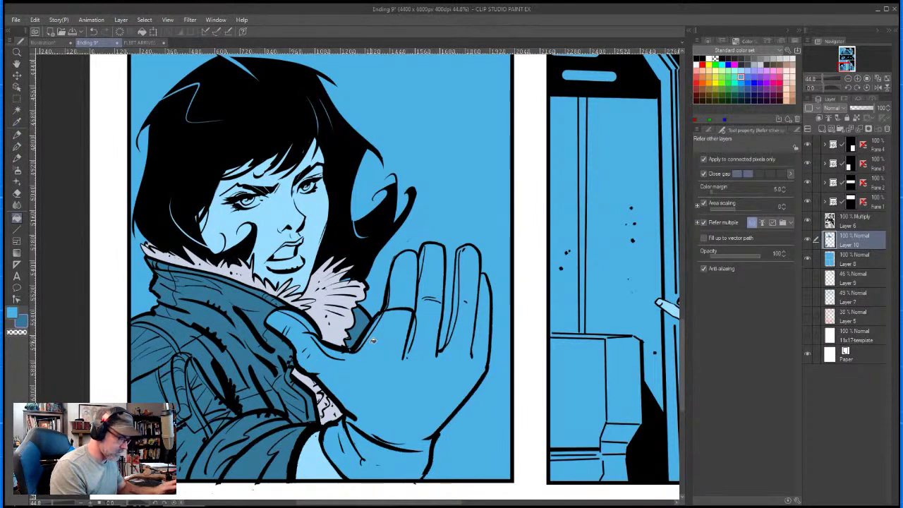
key("p")
left_click_drag(348, 347, 360, 322)
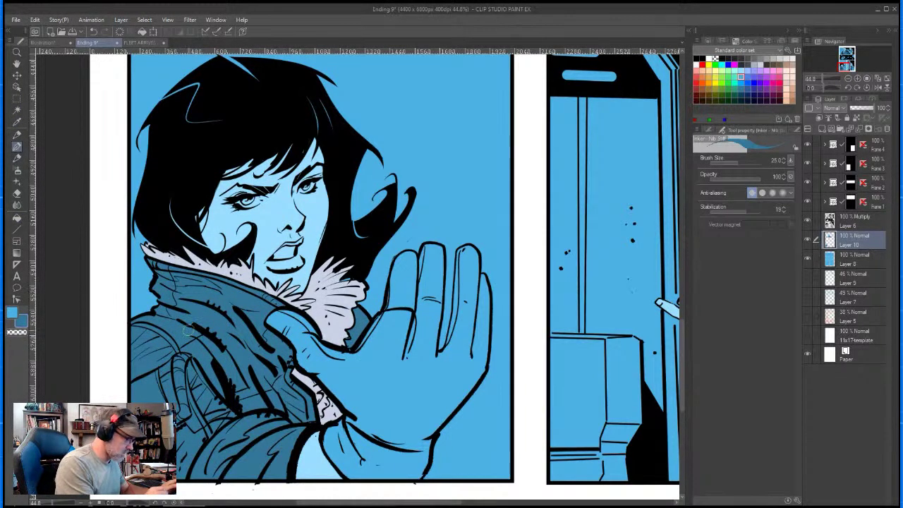
- Paint the whites of the woman's eyes and her teeth with the fur's pale lavender using the pen at size 25
left_click(17, 121)
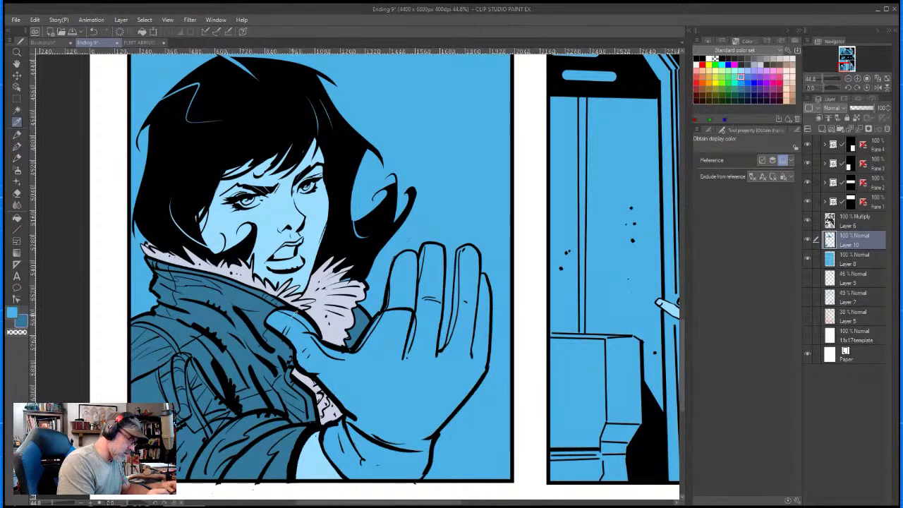
key("p")
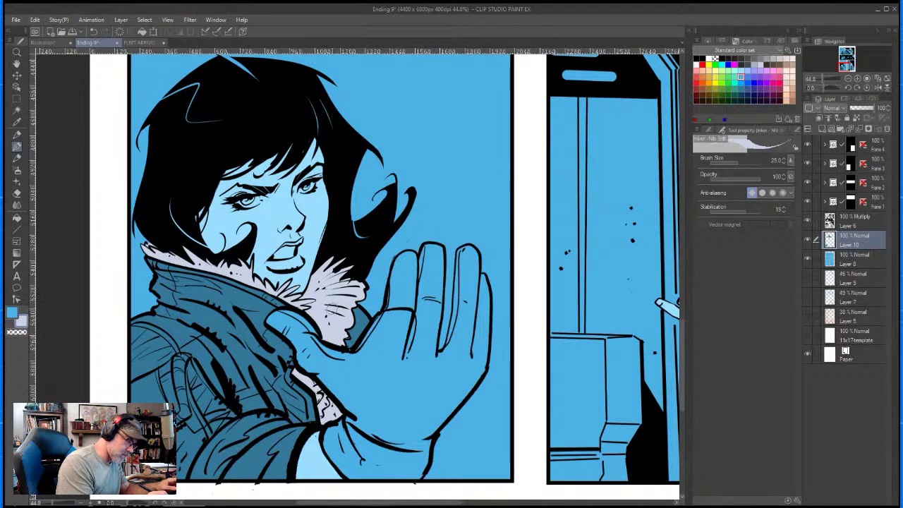
key("space")
left_click_drag(395, 220, 414, 288)
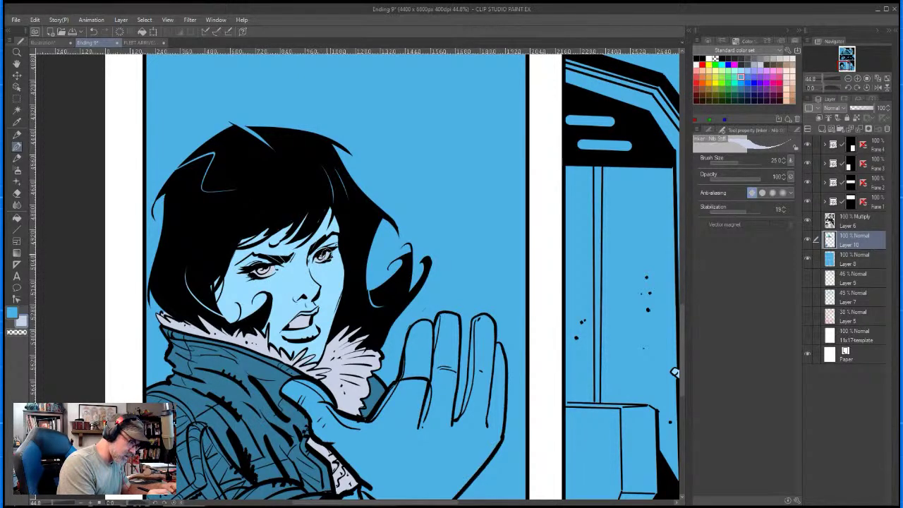
key("ctrl+space")
left_click_drag(283, 278, 353, 275)
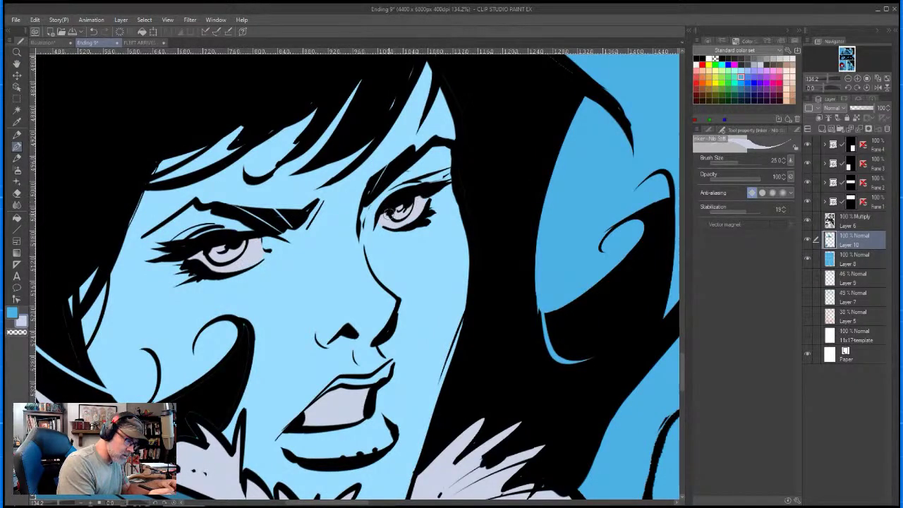
key("ctrl+space")
mouse_move(498, 248)
left_mouse_down()
mouse_move(477, 255)
mouse_move(487, 259)
left_mouse_up()
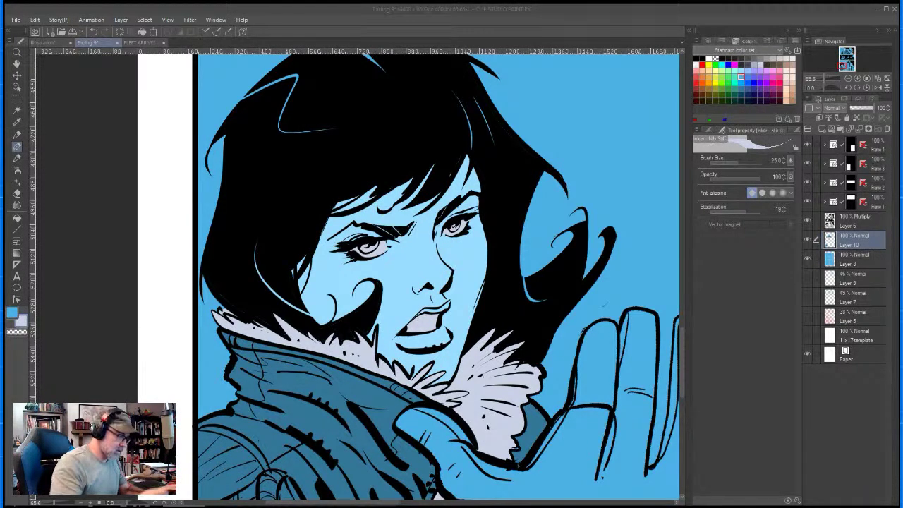
- Fill the main curls and outer strands of the bearded man's beard in the first panel with pale lavender
left_click(682, 174)
left_click_drag(682, 265, 683, 144)
key("ctrl+space")
left_click_drag(595, 177, 357, 87)
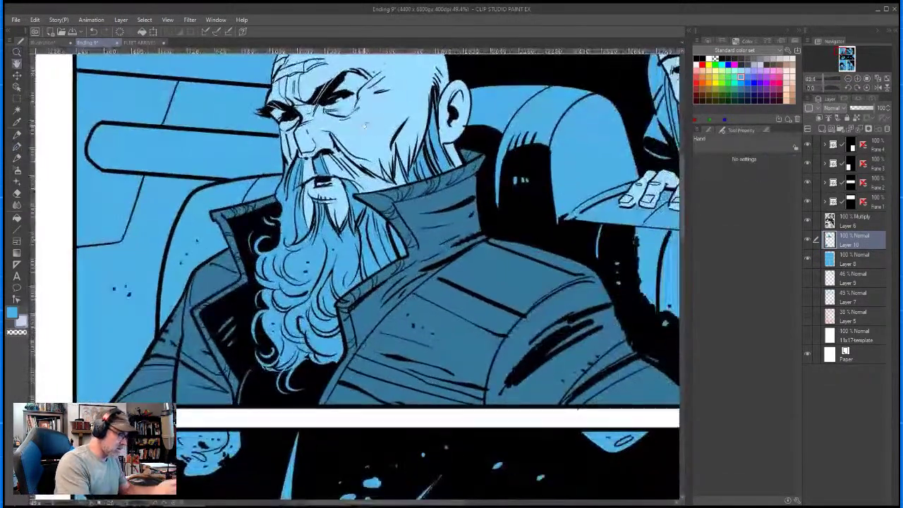
key("g")
left_click(297, 280)
left_click(290, 302)
left_click(287, 322)
left_click(296, 363)
left_click(267, 352)
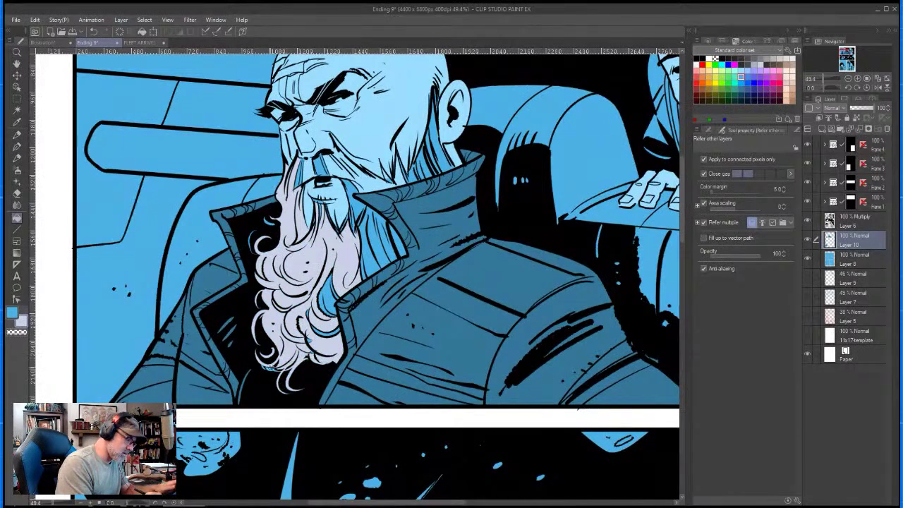
- Fill the remaining blue beard strands, including those beside the man's coat collar, with pale lavender
left_click(327, 334)
left_click(326, 297)
left_click(373, 233)
left_click(397, 242)
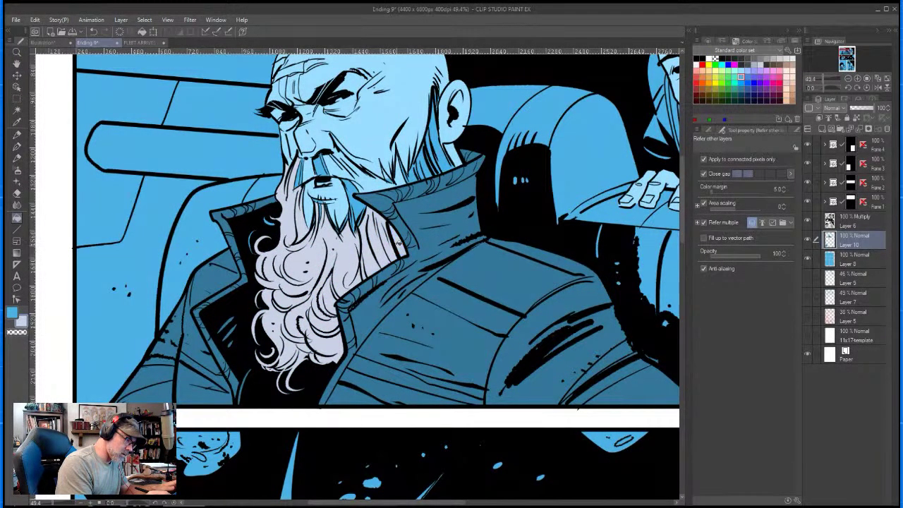
- Color the bearded man's moustache pale lavender, undoing fills that spill out and using the pen at size 25
left_click(354, 211)
left_click(319, 208)
left_click(300, 172)
left_click(319, 167)
left_click(308, 172)
key("ctrl+z")
key("p")
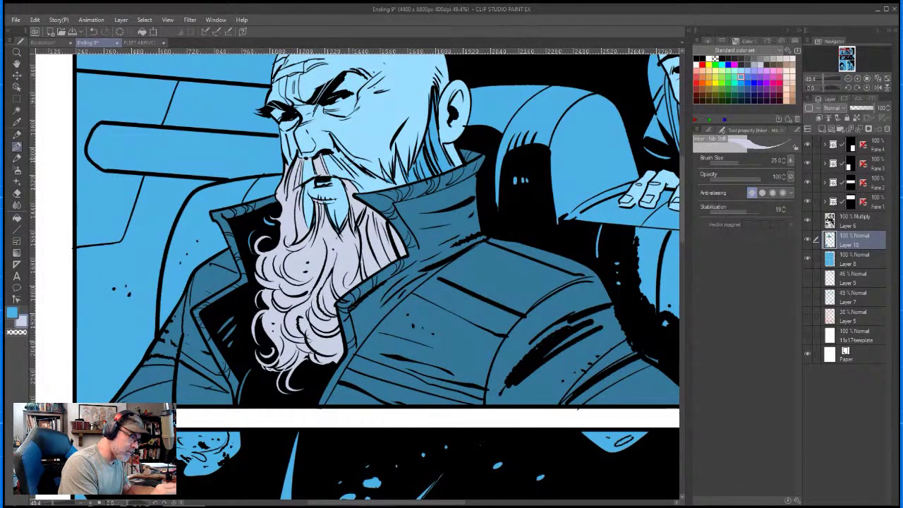
key("g")
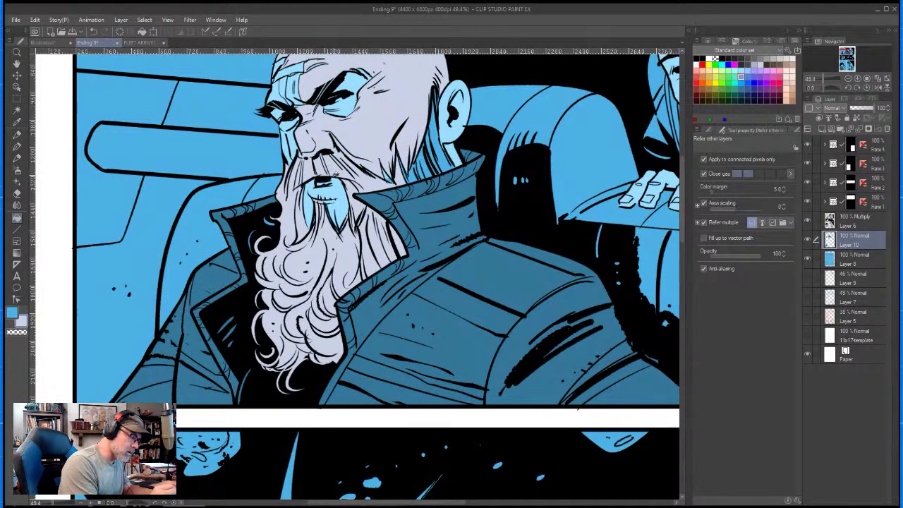
key("p")
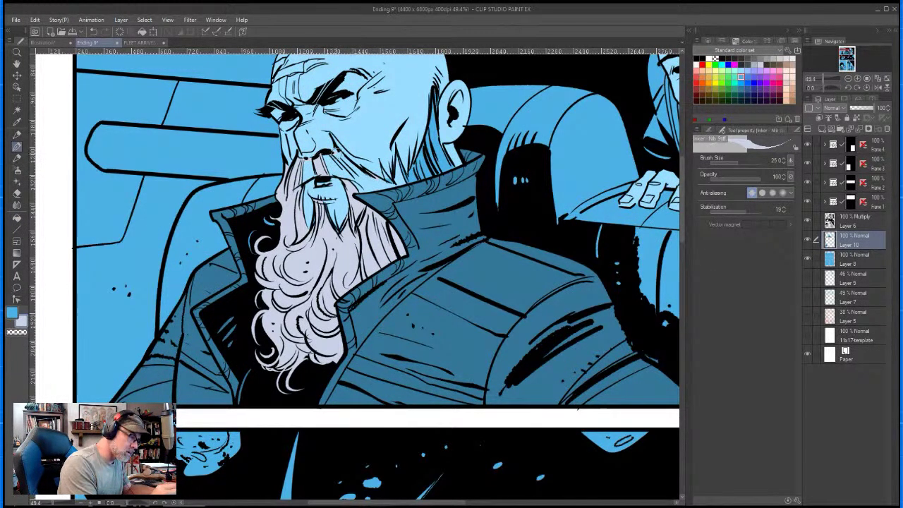
- Fill the bearded man's hair strands below and in front of his ear with pale lavender
key("g")
left_click(438, 150)
left_click(406, 174)
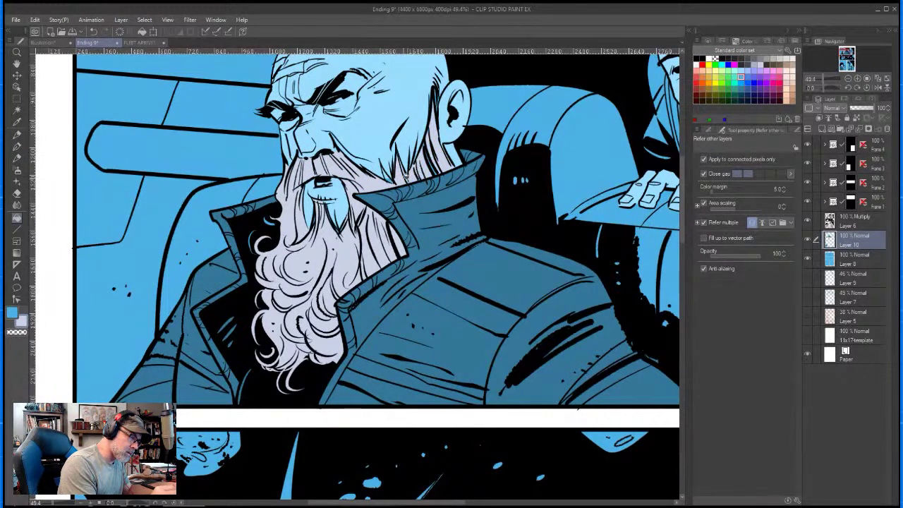
key("p")
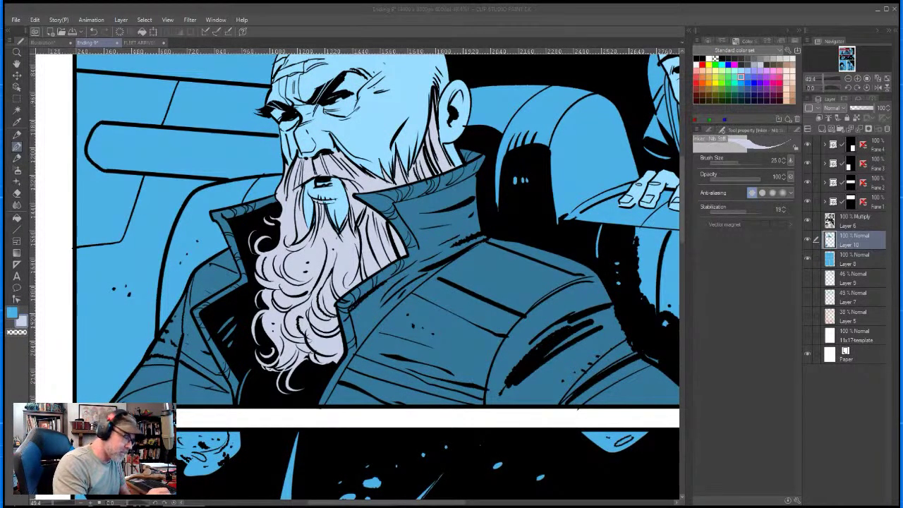
left_click(376, 243)
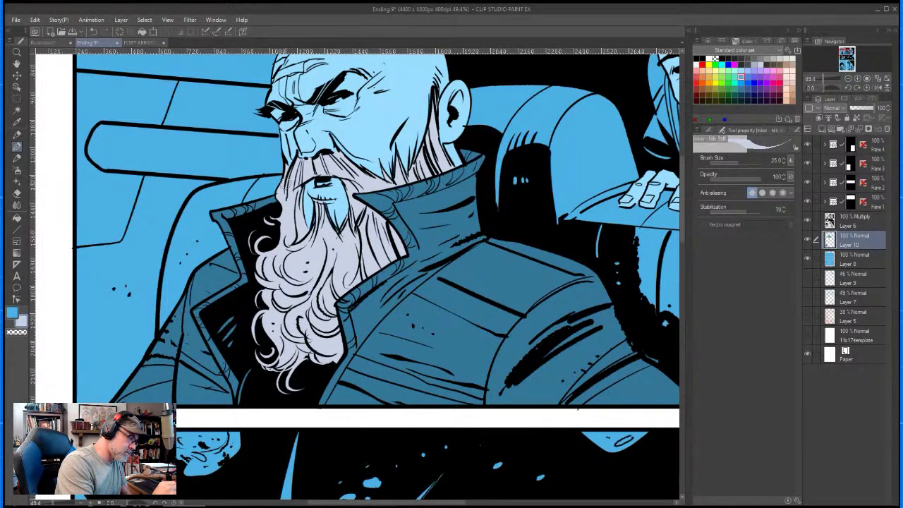
- Try to fill the glove on the woman's raised hand with the darker blue sampled from her coat
left_click_drag(536, 210, 523, 231)
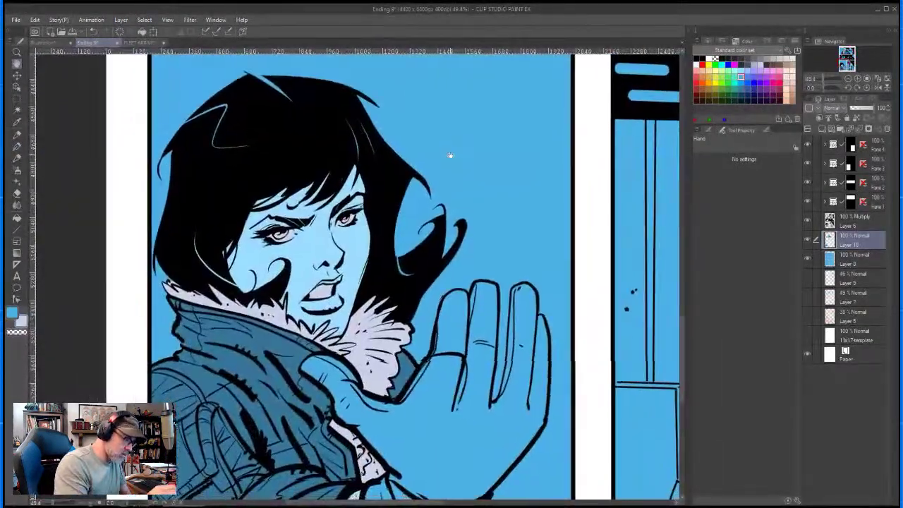
left_click_drag(450, 155, 373, 73)
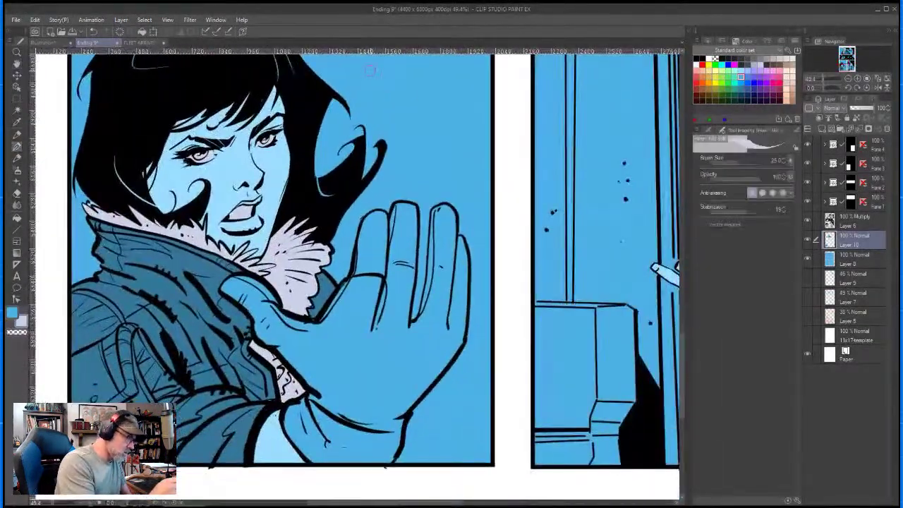
left_click(17, 124)
left_click(210, 361)
key("g")
left_click(361, 304)
key("ctrl+z")
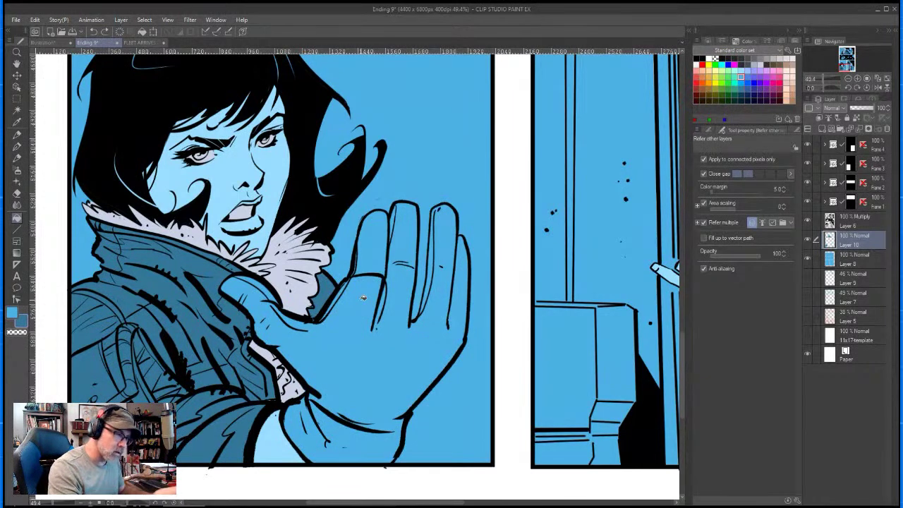
left_click(396, 370)
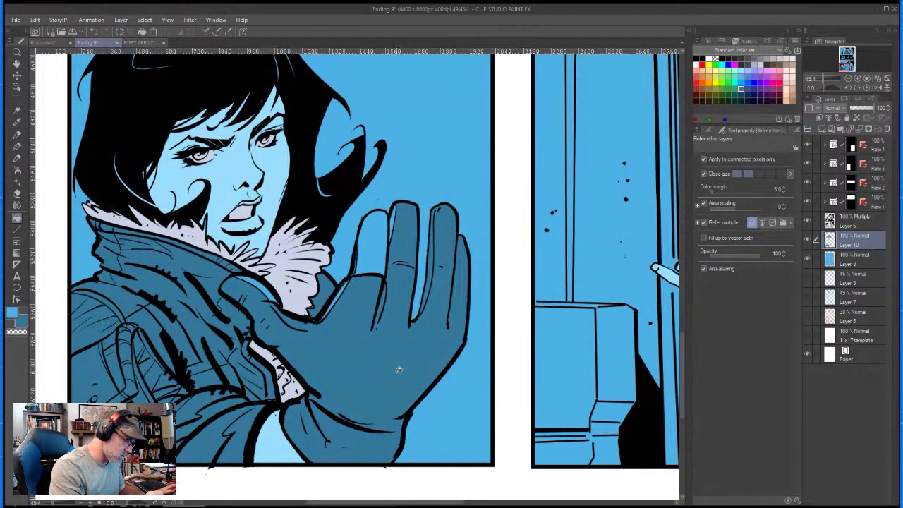
key("ctrl+z")
- Fill the palm, fingers and cuff of the glove on the woman's raised hand with a very dark blue from the standard color set
left_click(740, 94)
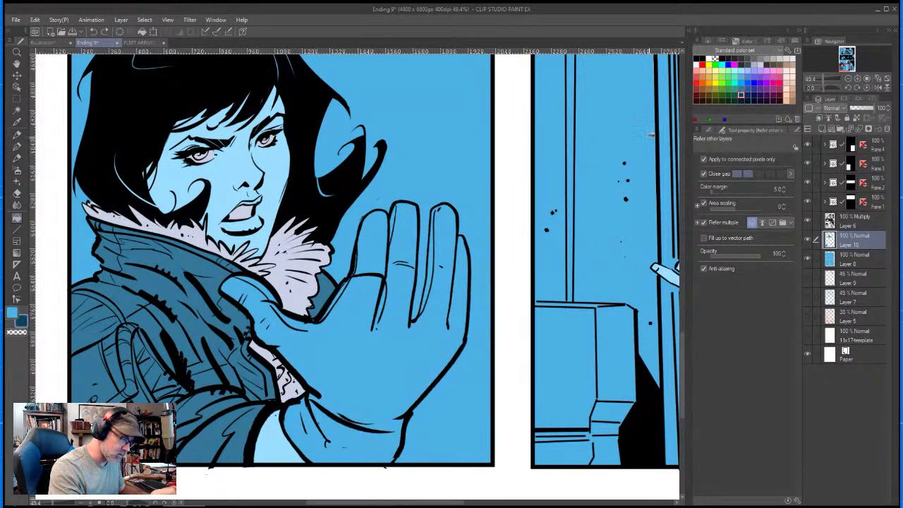
left_click(393, 360)
left_click(371, 248)
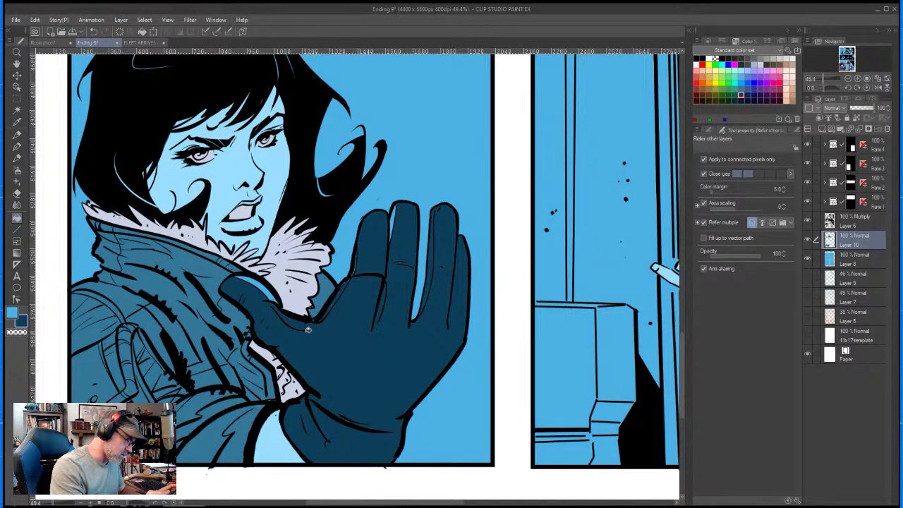
key("p")
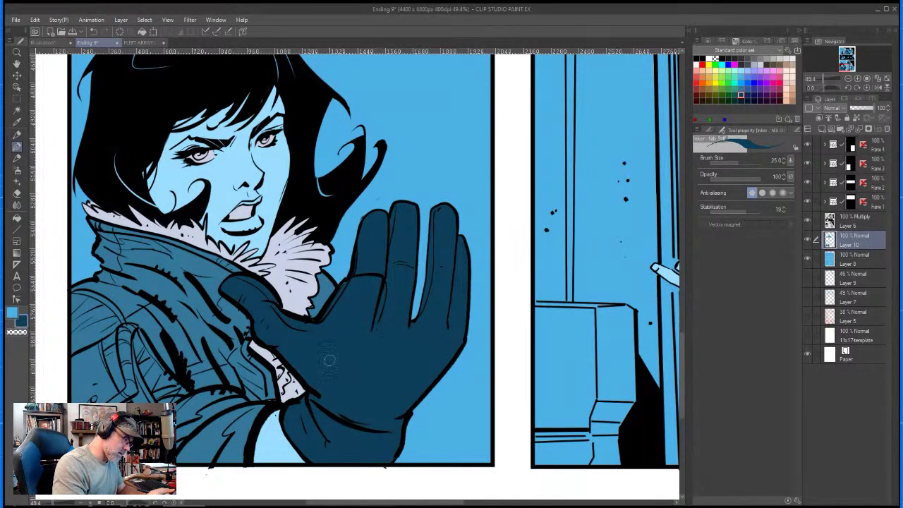
left_click_drag(463, 139, 525, 220)
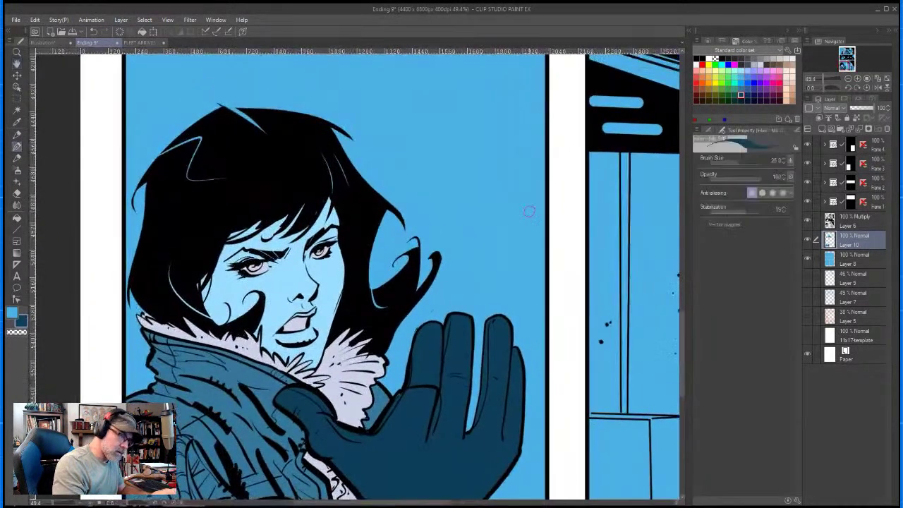
- Sample the lip blue from the FLEET ARRIVES 29 page, and erase the woman's lips to the blue base with the hard eraser at size 12
left_click(140, 42)
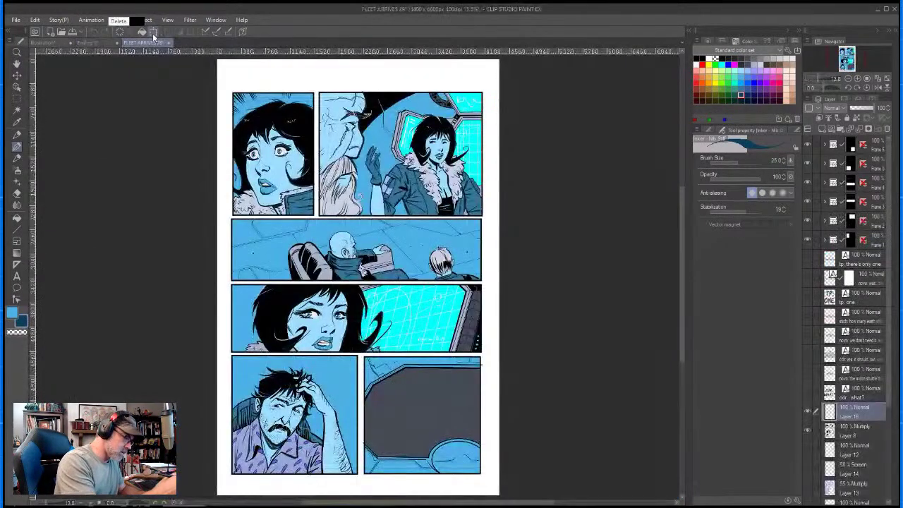
left_click(18, 122)
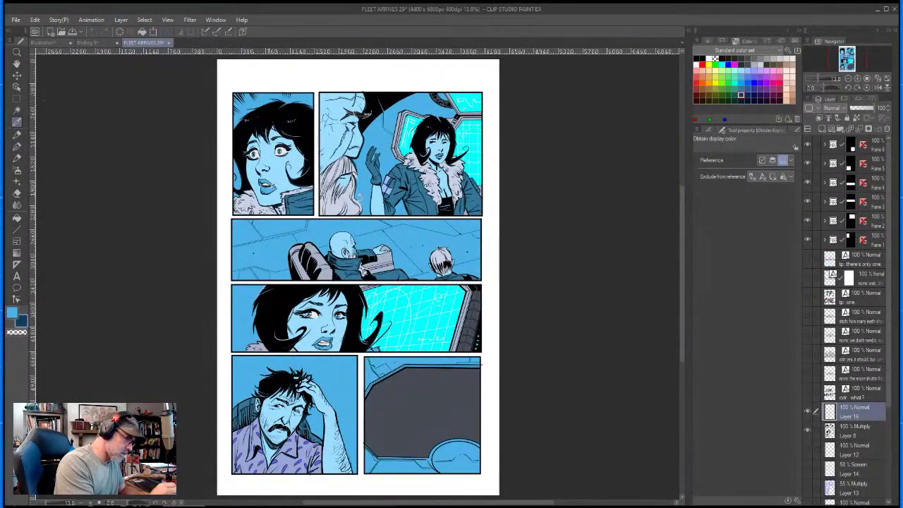
left_click(102, 42)
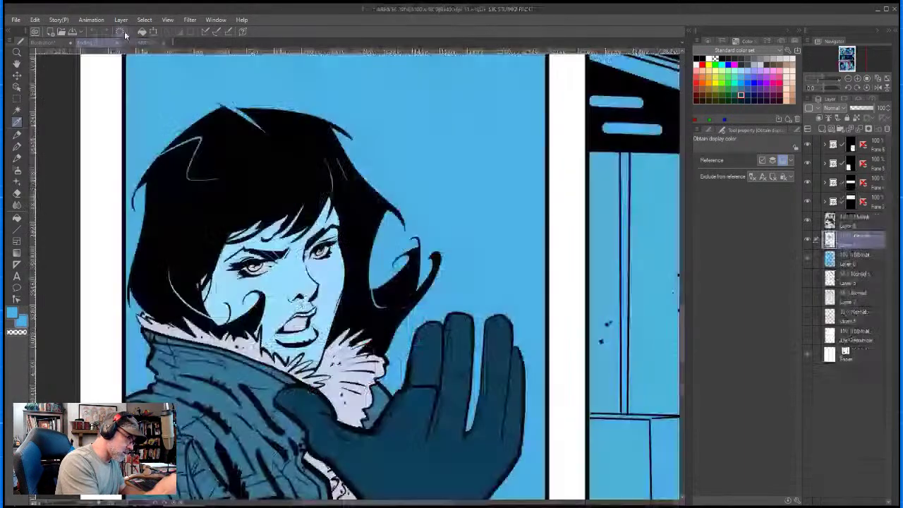
key("ctrl+space")
left_click_drag(318, 283, 343, 270)
key("e")
key("e")
left_click_drag(304, 331, 244, 353)
mouse_move(209, 397)
left_mouse_down()
mouse_move(270, 398)
mouse_move(221, 405)
mouse_move(271, 409)
mouse_move(287, 400)
mouse_move(276, 389)
mouse_move(292, 373)
mouse_move(292, 409)
mouse_move(294, 391)
mouse_move(299, 401)
mouse_move(292, 376)
left_mouse_up()
key("]")
key("]")
key("]")
key("]")
key("]")
key("[")
key("[")
key("[")
key("[")
key("[")
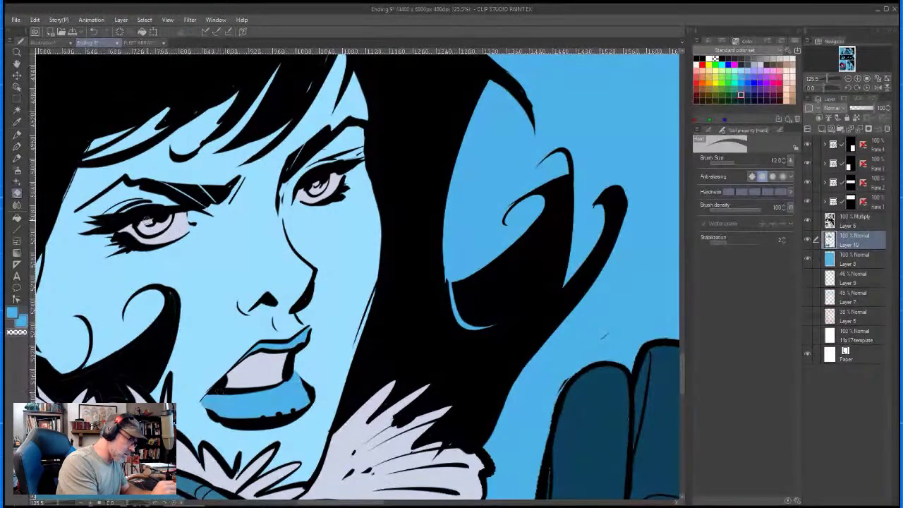
- Check the eyes on the FLEET ARRIVES 29 page, and erase both of the woman's irises to the blue base
left_click(139, 43)
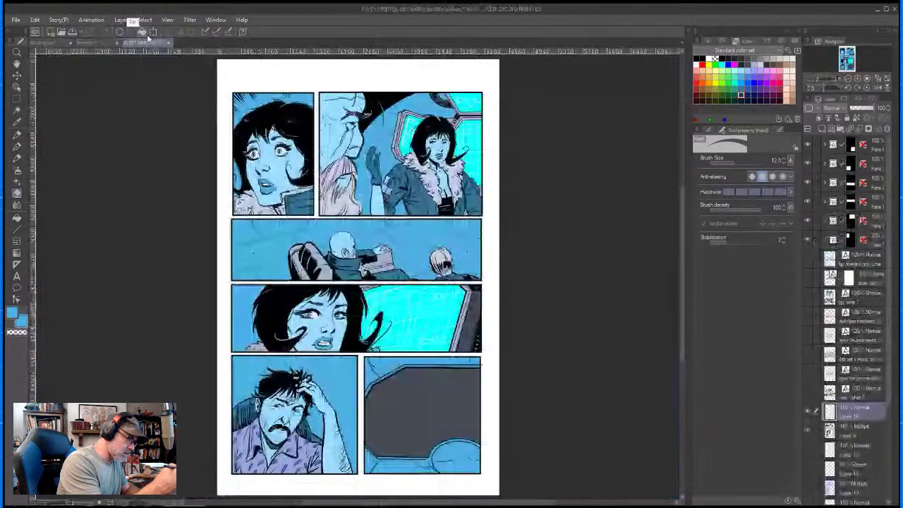
left_click(106, 43)
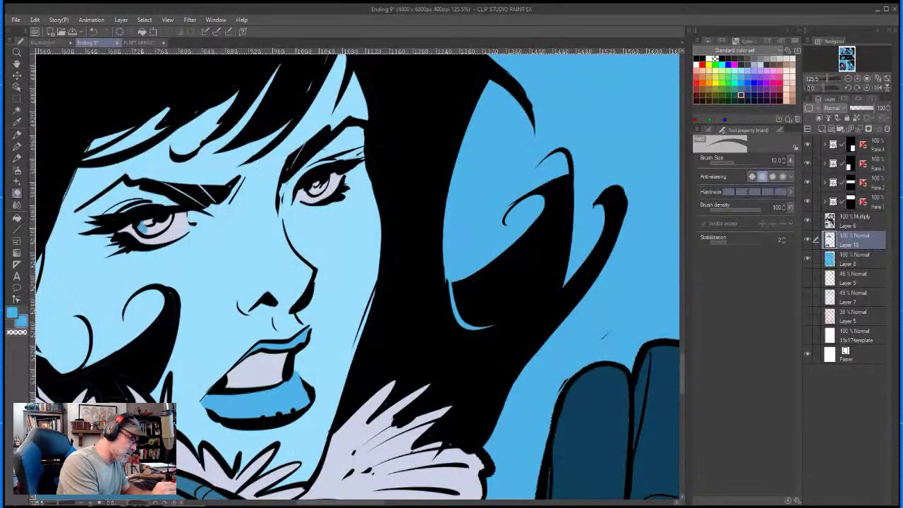
mouse_move(146, 226)
left_mouse_down()
mouse_move(163, 224)
mouse_move(152, 223)
left_mouse_up()
left_click_drag(308, 189, 322, 181)
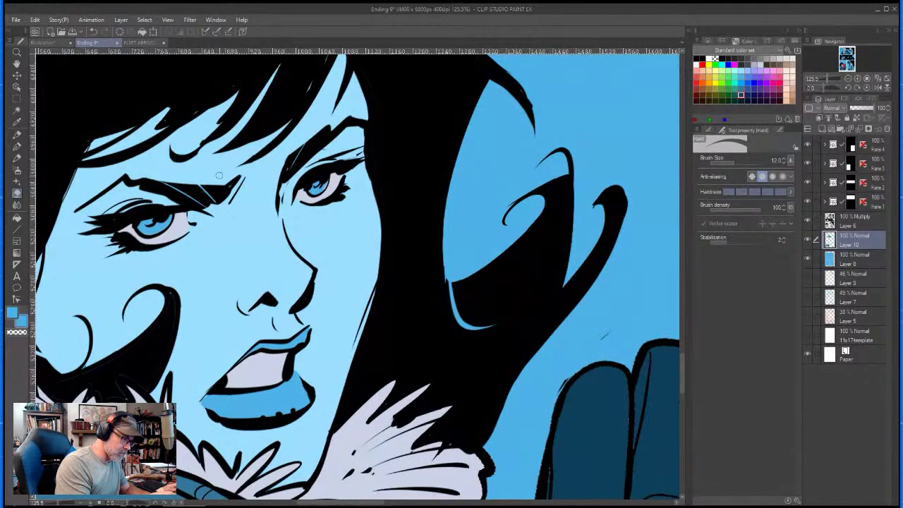
left_click_drag(509, 173, 451, 175)
left_click_drag(580, 239, 541, 164)
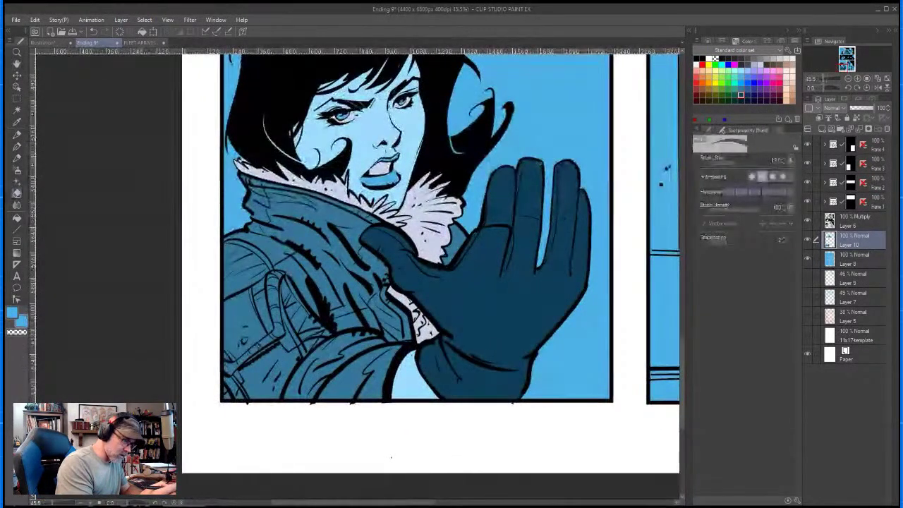
- Fill the patch areas on the woman's coat sleeve with periwinkle sampled from the FLEET ARRIVES 29 page, undoing the extra fill near the panel border
left_click(141, 42)
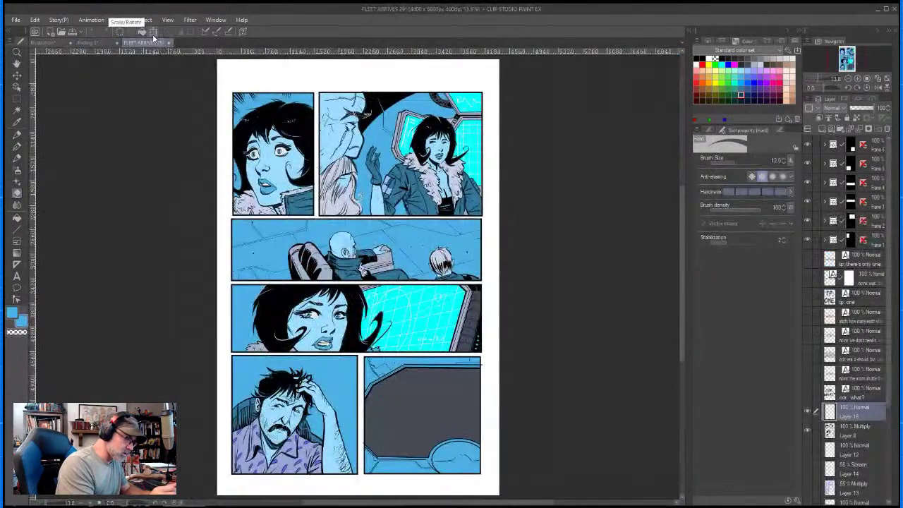
left_click(18, 121)
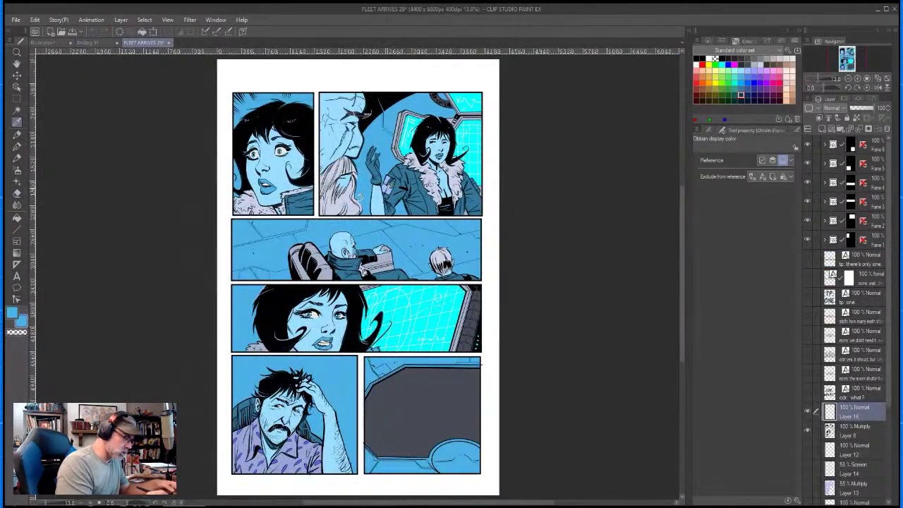
left_click(91, 43)
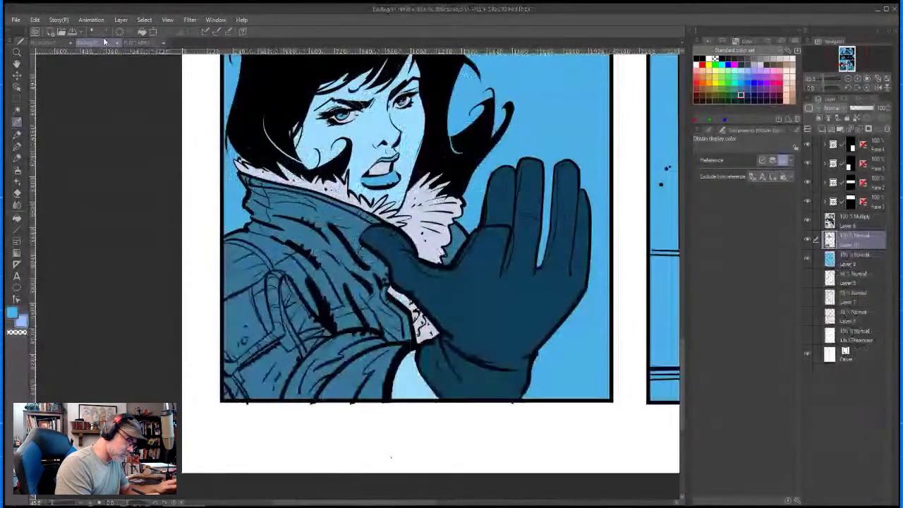
scroll(285, 313, "up", 2)
key("g")
left_click(230, 321)
left_click(262, 386)
left_click(317, 355)
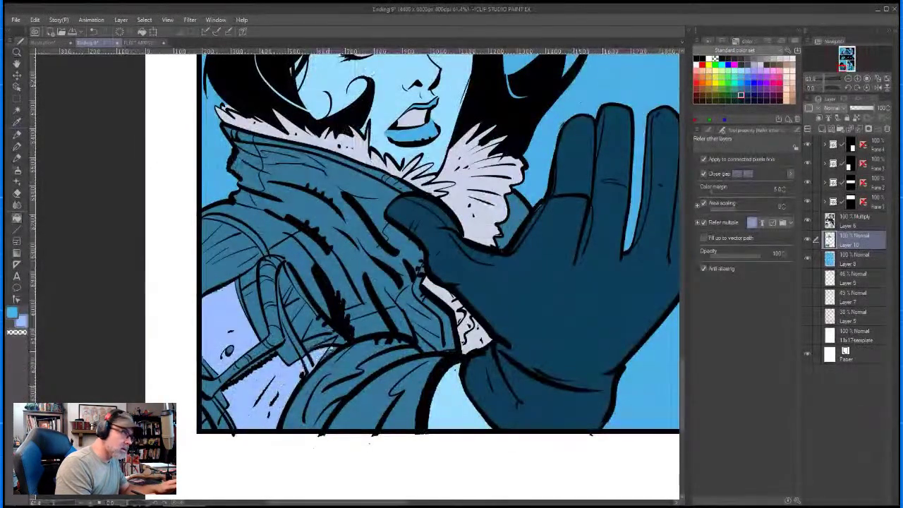
left_click(229, 425)
key("ctrl+z")
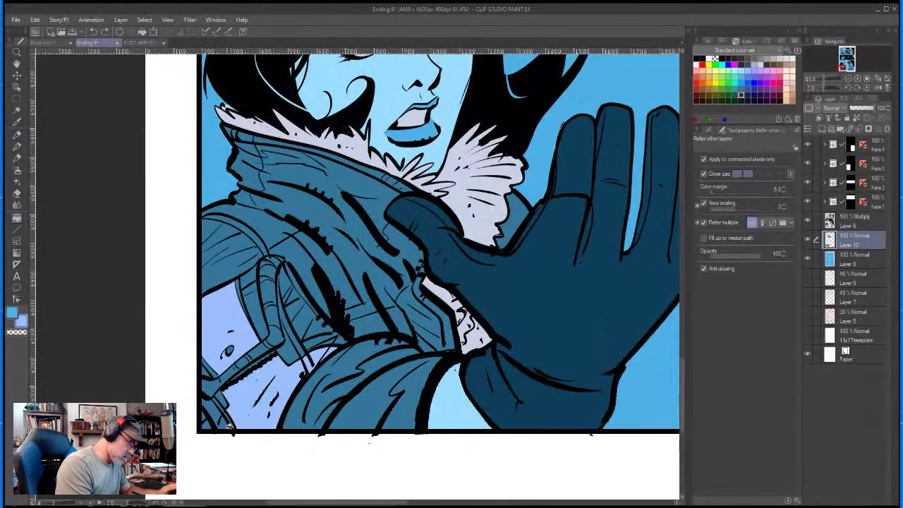
- Touch up the periwinkle sleeve patch along its dark seam with the pen at size 25
key("p")
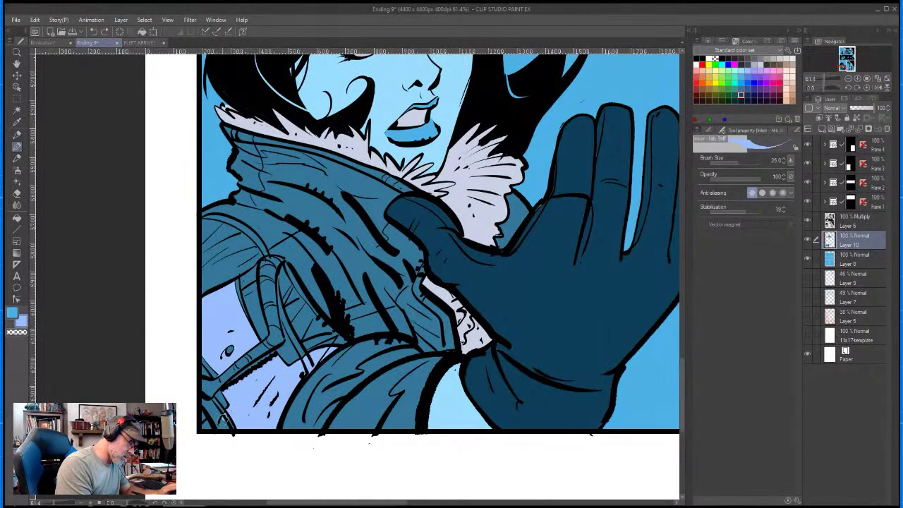
left_click_drag(265, 357, 223, 387)
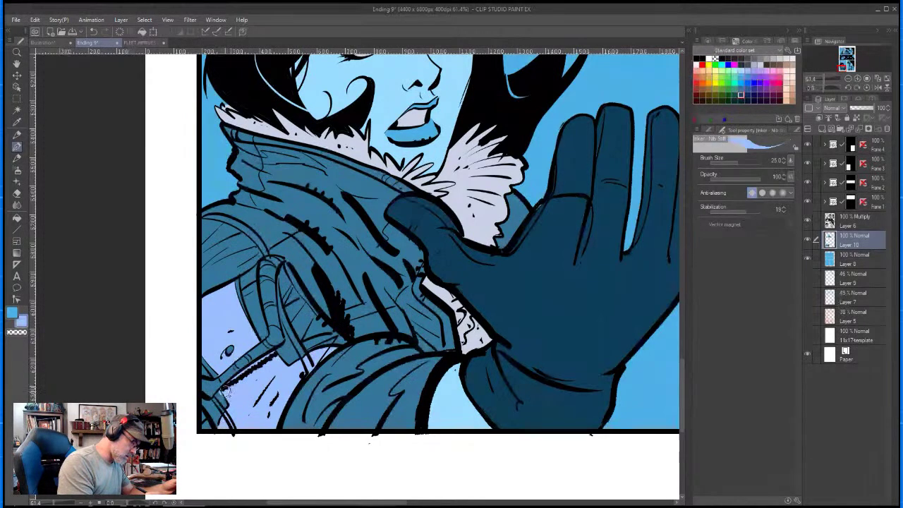
key("e")
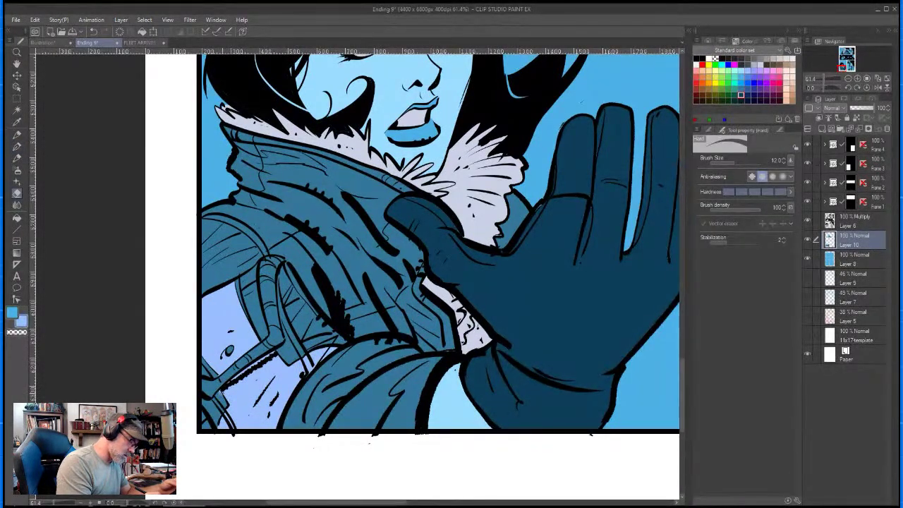
key("p")
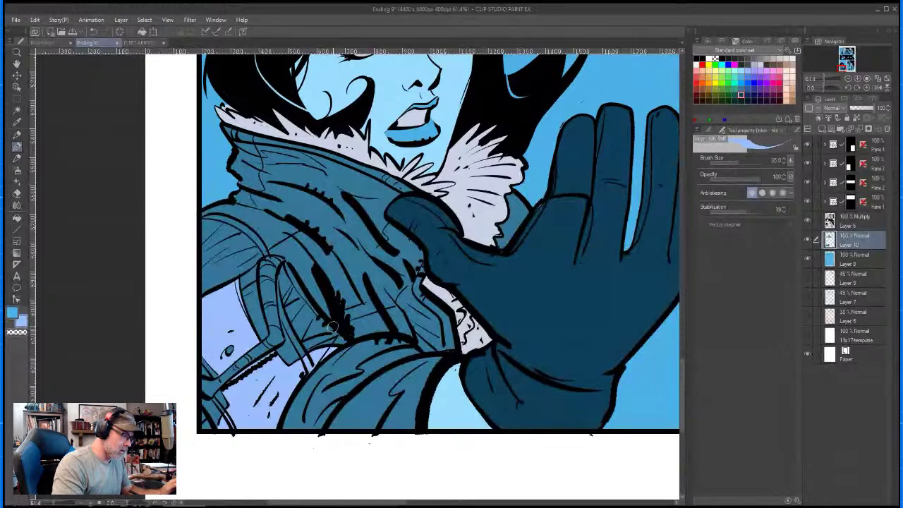
- Sample the glove's dark blue, set the pen size to 70 and set the fill's area scaling to 1
key("space")
mouse_move(368, 395)
left_mouse_down()
mouse_move(371, 385)
mouse_move(272, 397)
mouse_move(246, 463)
left_mouse_up()
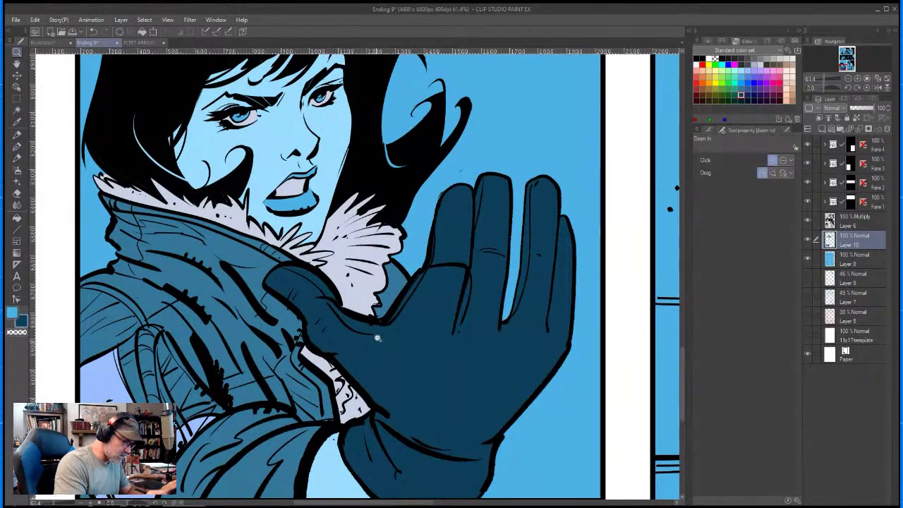
scroll(377, 332, "up", 3)
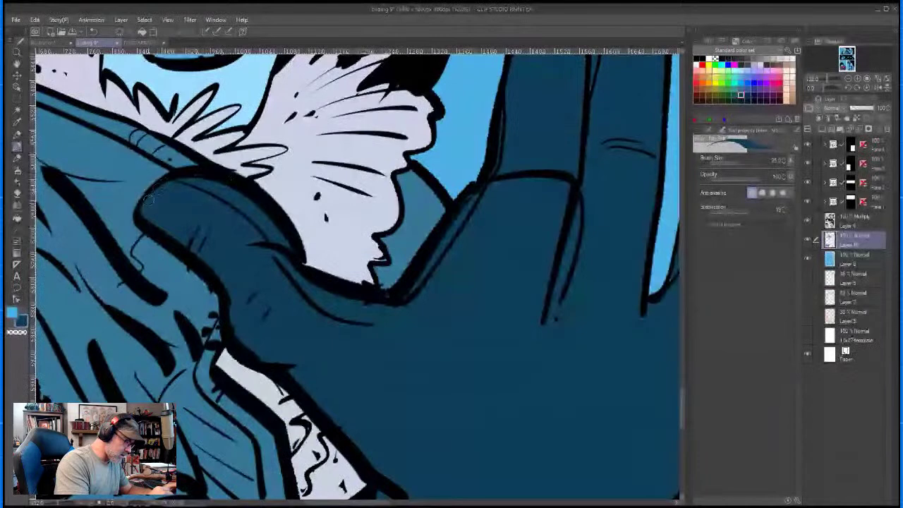
key("]")
key("]")
key("]")
key("]")
key("]")
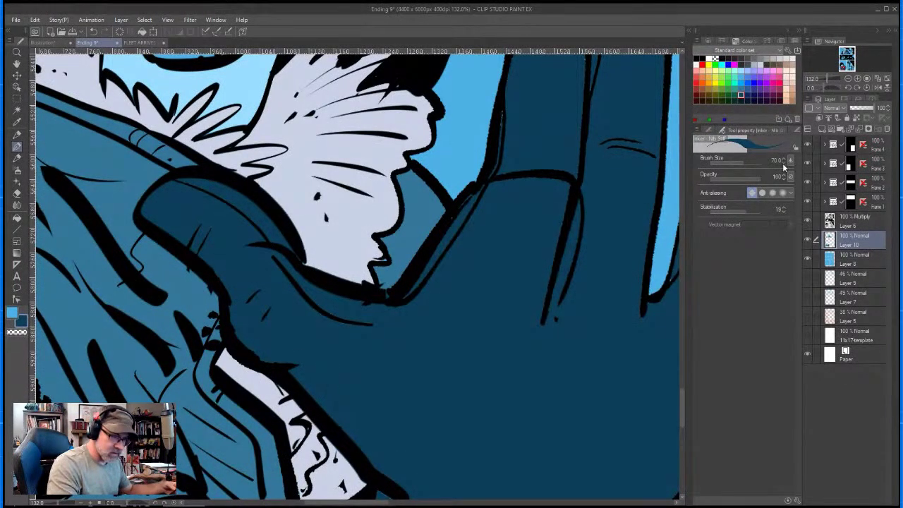
key("g")
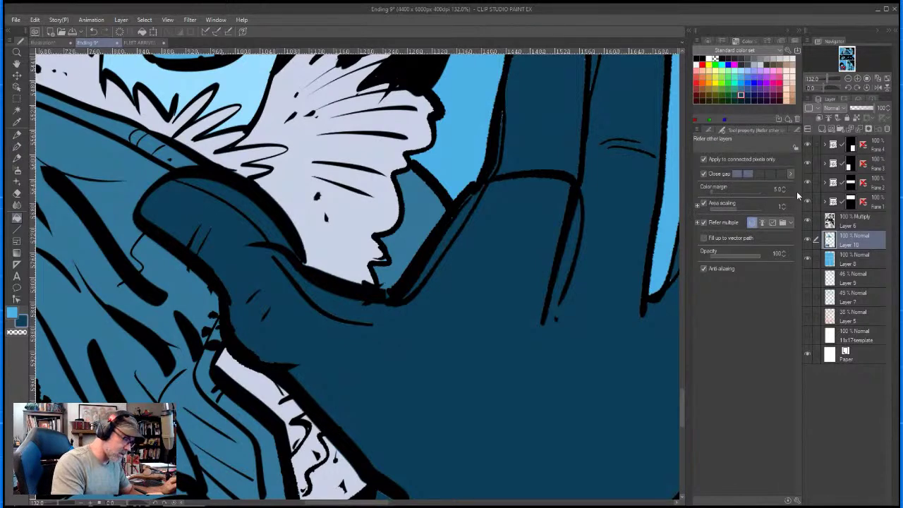
- Touch up gaps along the glove's fingers, palm and cuff lines in dark blue with the pen at size 70
key("p")
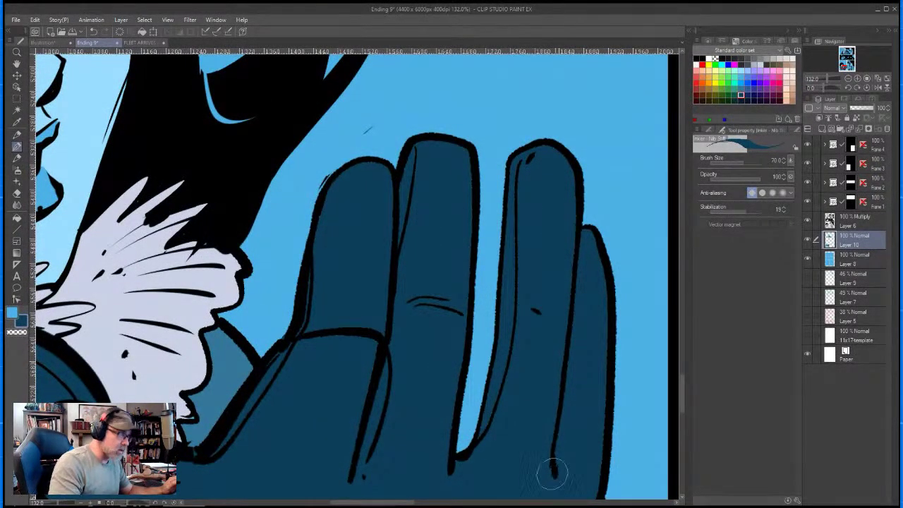
left_click_drag(534, 369, 534, 111)
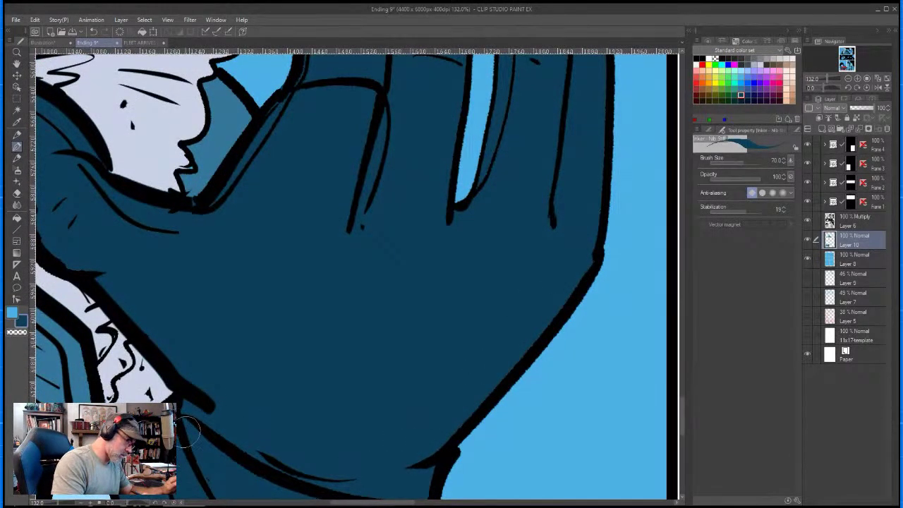
left_click_drag(288, 442, 359, 456)
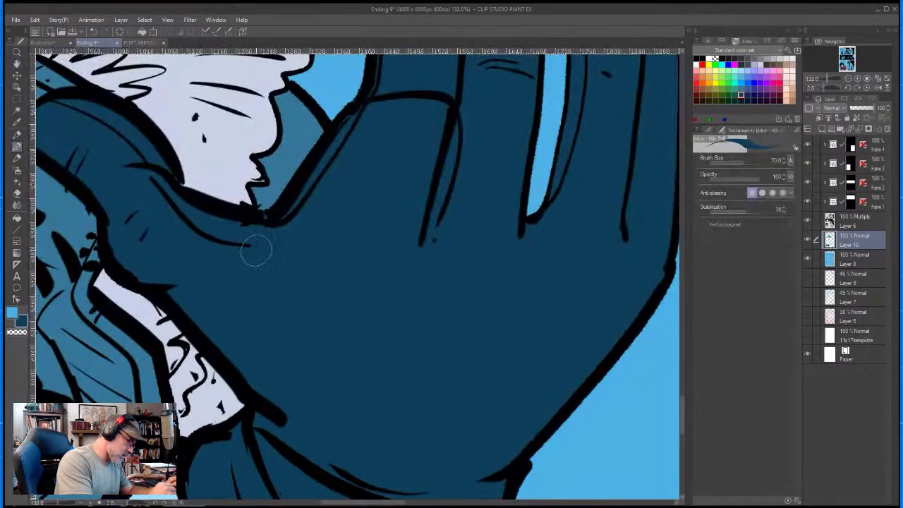
key("space")
mouse_move(373, 433)
left_mouse_down()
mouse_move(363, 278)
mouse_move(337, 264)
left_mouse_up()
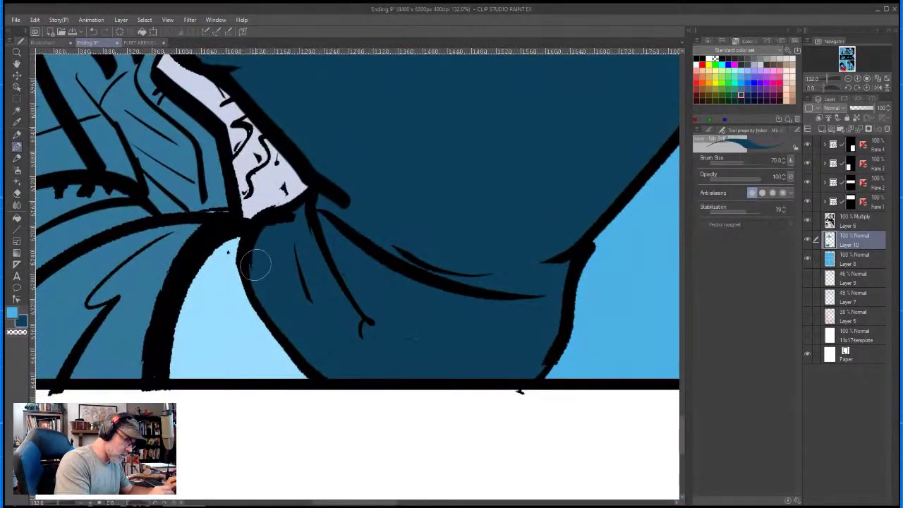
key("space")
mouse_move(361, 264)
left_mouse_down()
mouse_move(460, 427)
mouse_move(530, 407)
mouse_move(553, 366)
left_mouse_up()
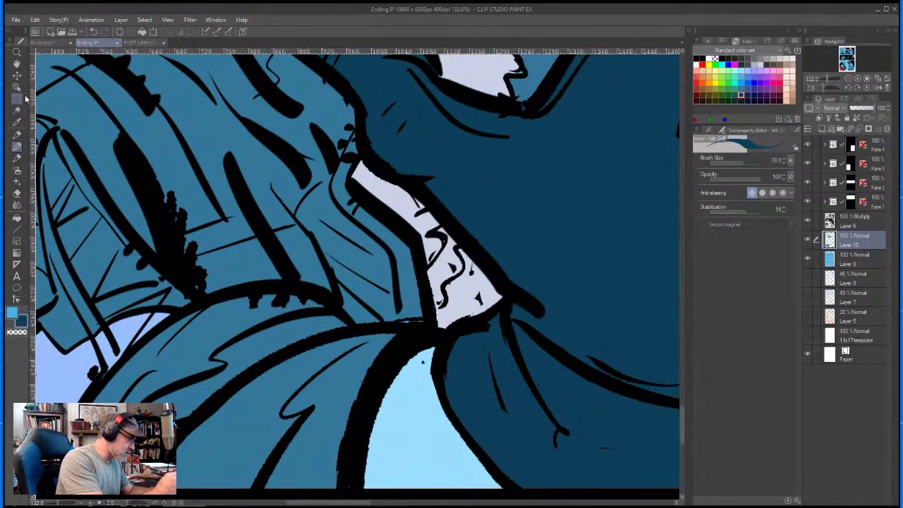
- Sample the coat blue for filling and examine the woman's coat, collar and face for uncolored gaps
left_click(19, 219)
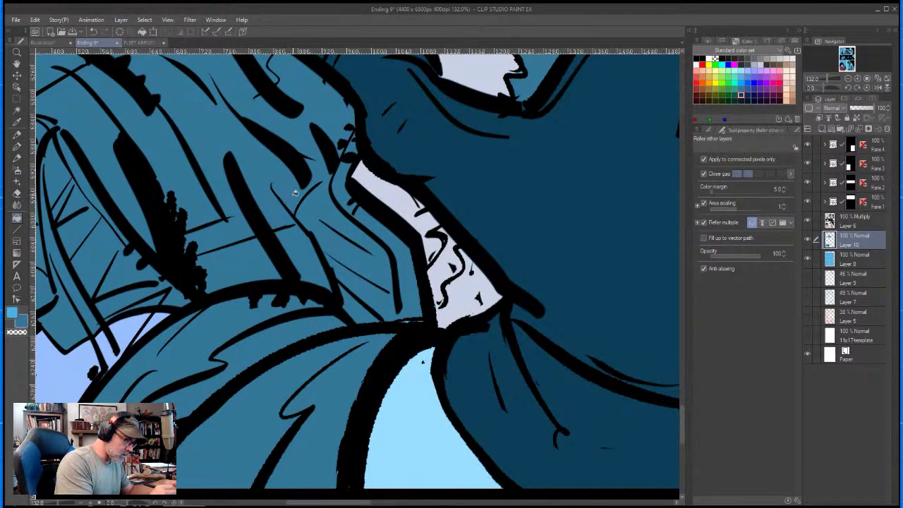
key("space")
left_click_drag(449, 96, 426, 281)
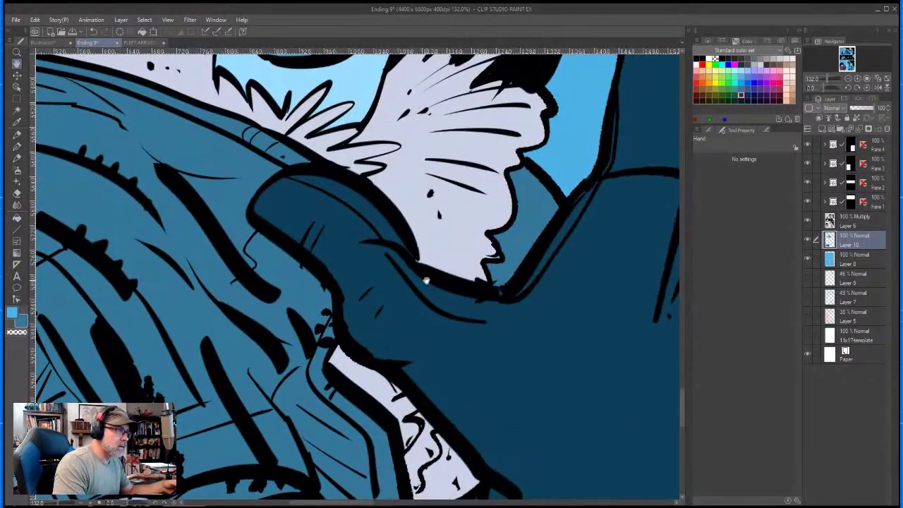
left_click_drag(426, 280, 411, 425)
left_click_drag(432, 216, 420, 335)
left_click_drag(434, 261, 419, 343)
left_click_drag(435, 278, 410, 349)
key("ctrl+space")
left_click_drag(431, 295, 409, 328)
- Set the hard eraser's brush size to 50
key("e")
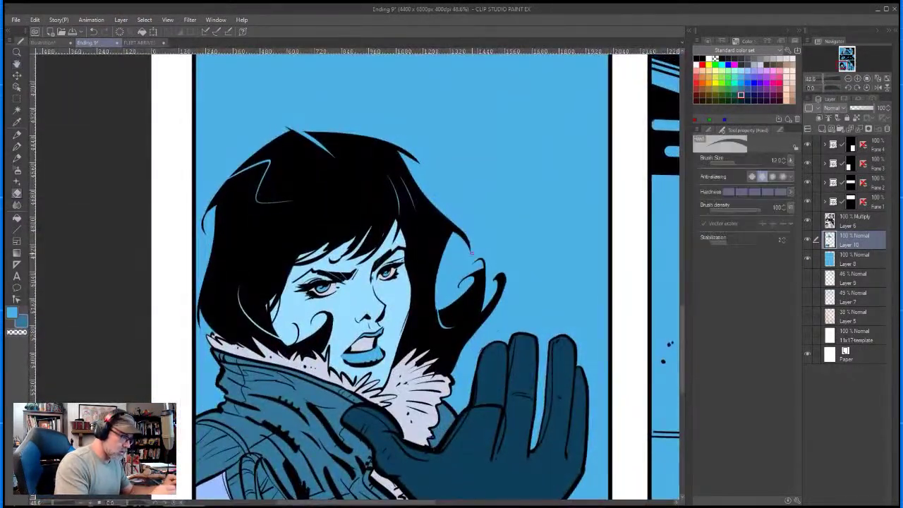
key("bracketright")
key("bracketright")
key("bracketright")
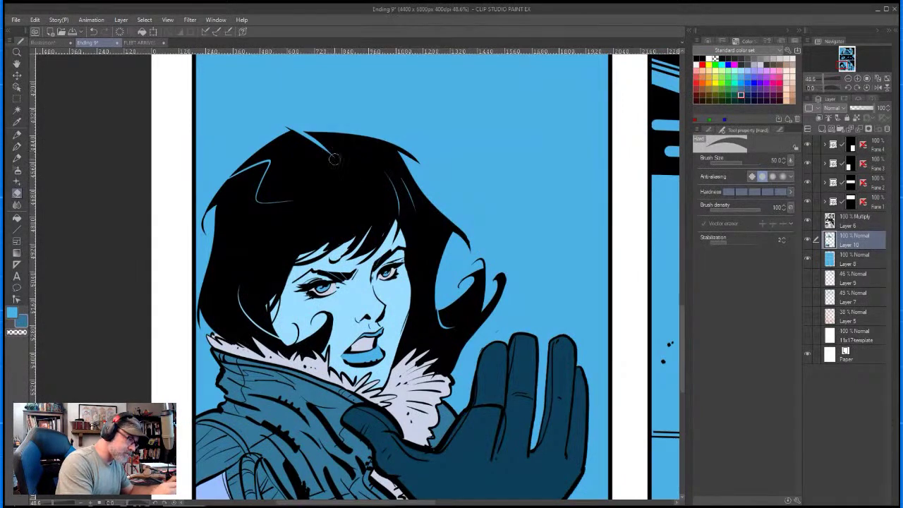
left_click_drag(590, 227, 536, 232)
left_click_drag(599, 258, 402, 276)
left_click_drag(606, 284, 569, 256)
left_click_drag(555, 136, 533, 414)
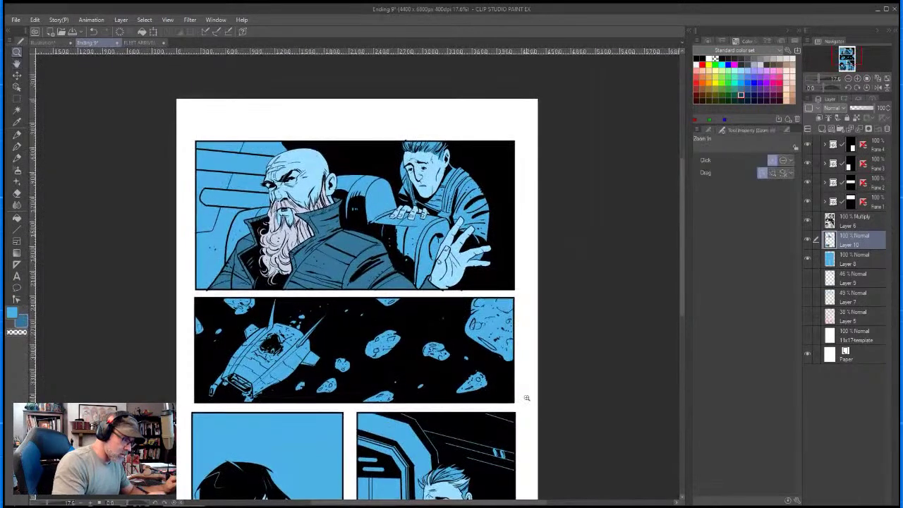
- Sample the bearded man's coat blue and touch up gaps along his sleeve and shoulder with the pen at size 70
left_click_drag(398, 243, 445, 209)
left_click(18, 123)
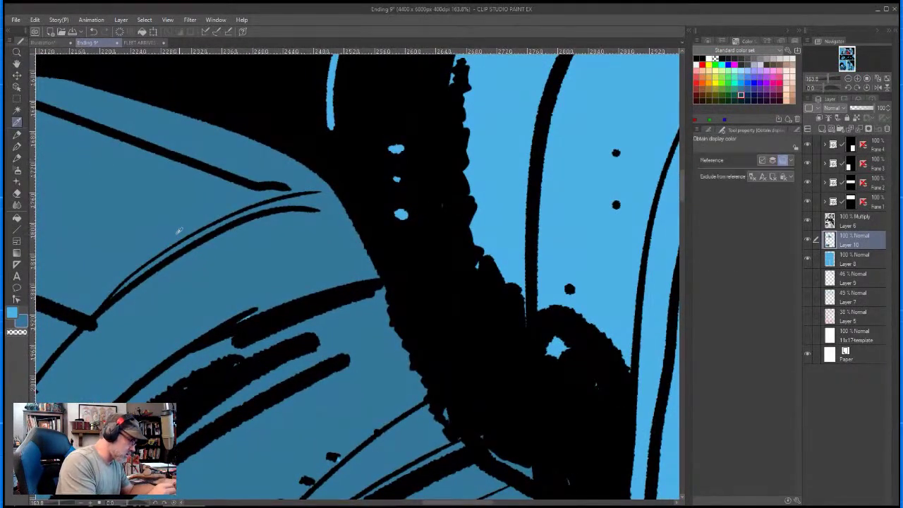
key("g")
key("p")
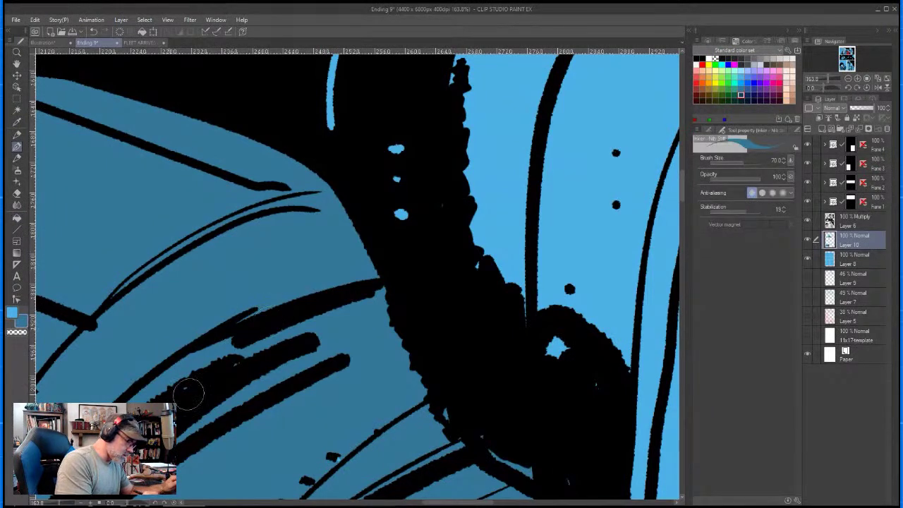
key("space")
left_click_drag(232, 416, 501, 262)
left_click_drag(394, 313, 503, 328)
left_click_drag(300, 329, 500, 315)
left_click_drag(337, 347, 576, 343)
mouse_move(497, 218)
left_mouse_down()
mouse_move(472, 284)
mouse_move(468, 327)
left_mouse_up()
- Examine the bearded man's collar, lapels and lower coat for uncolored gaps
key("space")
key("space")
left_click_drag(543, 115, 282, 353)
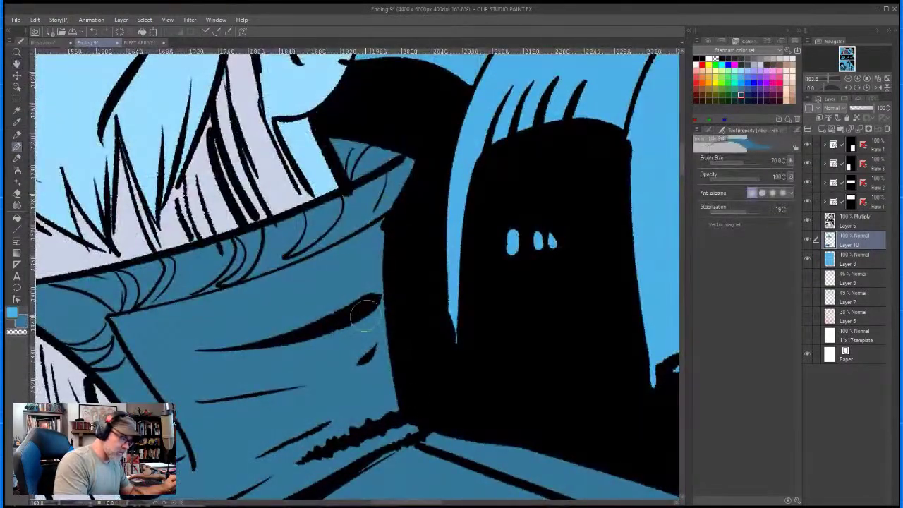
mouse_move(252, 414)
left_mouse_down()
mouse_move(523, 285)
mouse_move(611, 257)
left_mouse_up()
mouse_move(272, 278)
left_mouse_down()
mouse_move(279, 288)
mouse_move(427, 304)
mouse_move(570, 245)
mouse_move(561, 102)
left_mouse_up()
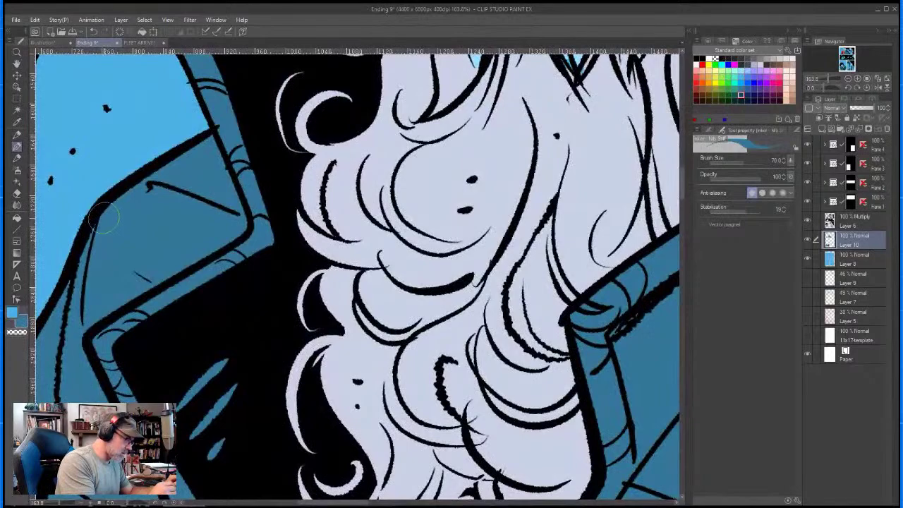
left_click_drag(273, 429, 447, 163)
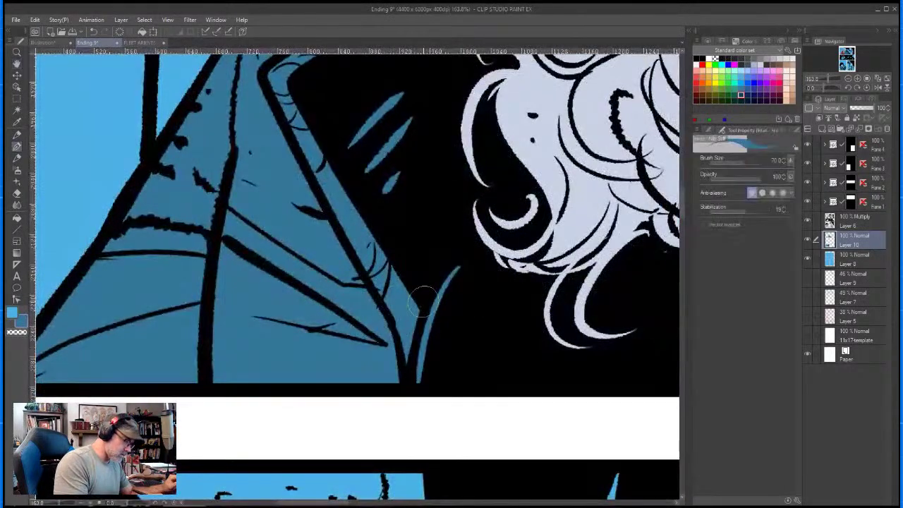
left_click_drag(456, 202, 282, 423)
mouse_move(459, 112)
left_mouse_down()
mouse_move(446, 210)
mouse_move(398, 278)
left_mouse_up()
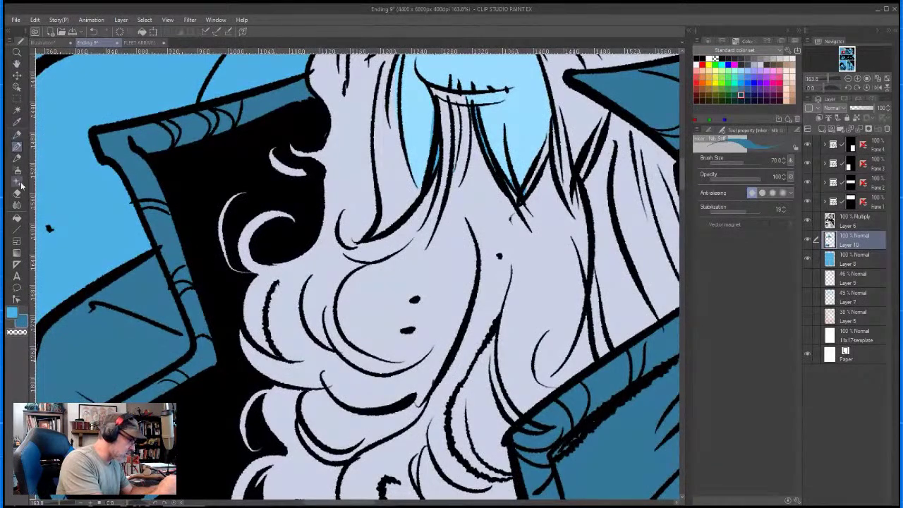
- Sample the beard's lavender and paint over the blue gaps along the beard strands below the mouth
left_click(17, 121)
left_click(17, 217)
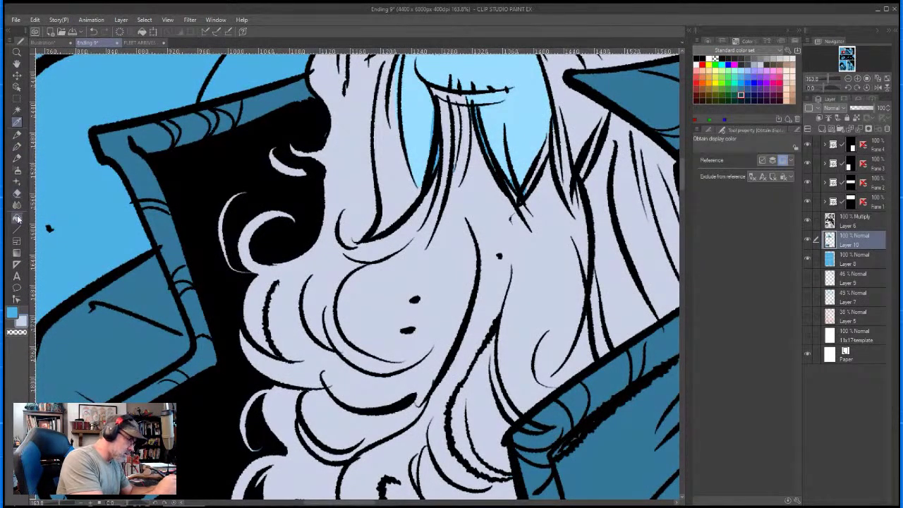
left_click_drag(440, 117, 425, 185)
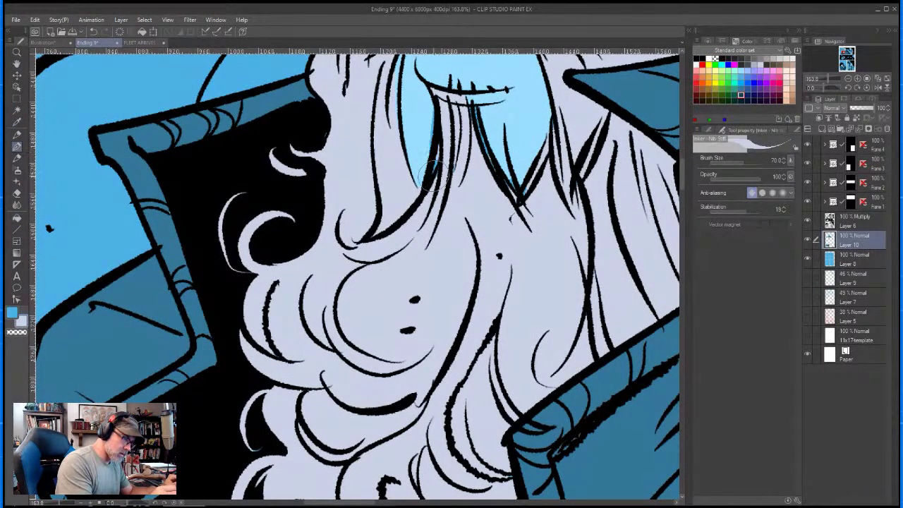
left_click_drag(436, 108, 430, 142)
left_click_drag(468, 107, 481, 146)
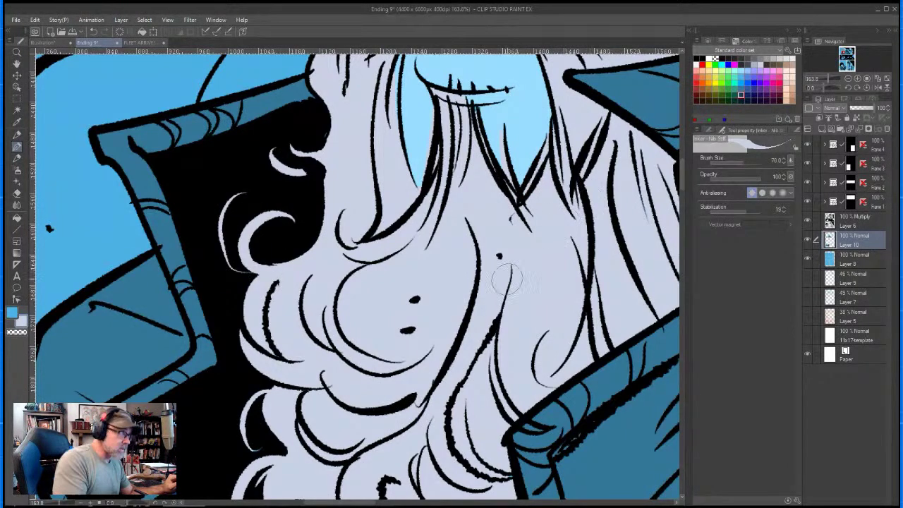
- Check the rest of the beard for gaps and touch up the whites of the bearded man's eyes in lavender
key("space")
left_click_drag(420, 350, 413, 172)
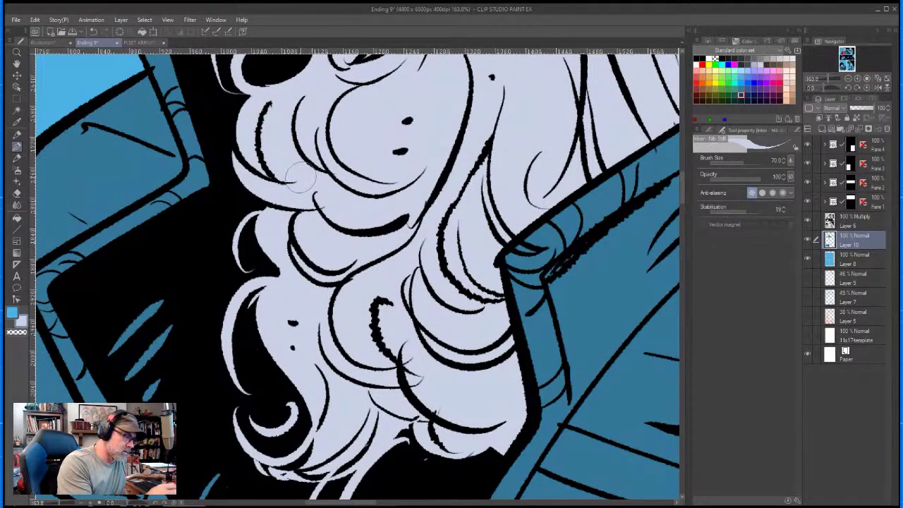
key("space")
left_click_drag(430, 125, 307, 335)
left_click_drag(369, 240, 316, 368)
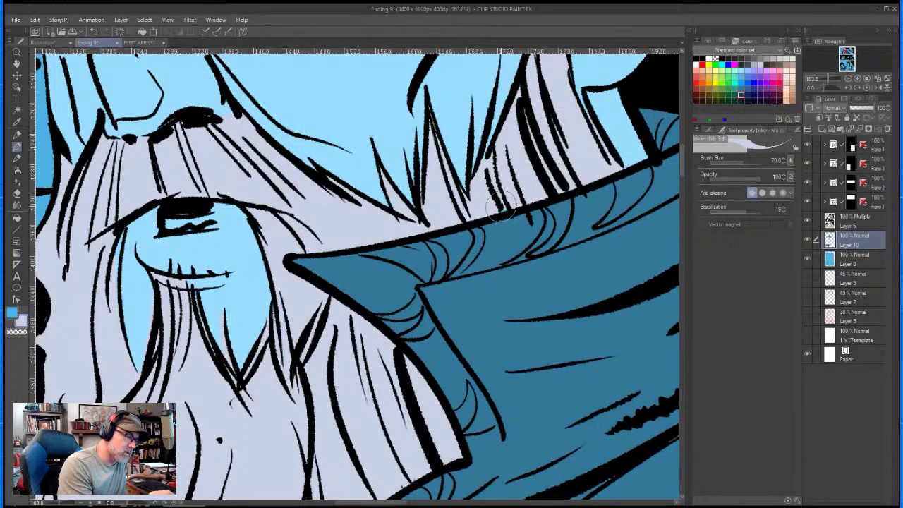
left_click_drag(520, 143, 400, 440)
left_click_drag(201, 338, 615, 286)
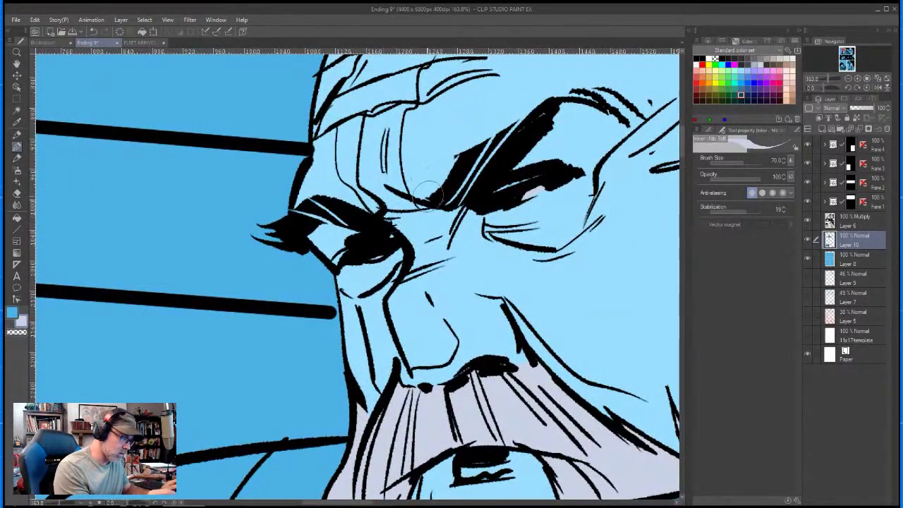
mouse_move(452, 196)
left_mouse_down()
mouse_move(485, 155)
mouse_move(528, 126)
left_mouse_up()
mouse_move(355, 206)
left_mouse_down()
mouse_move(321, 202)
mouse_move(344, 220)
left_mouse_up()
left_click_drag(519, 187, 438, 205)
left_click_drag(562, 281, 556, 279)
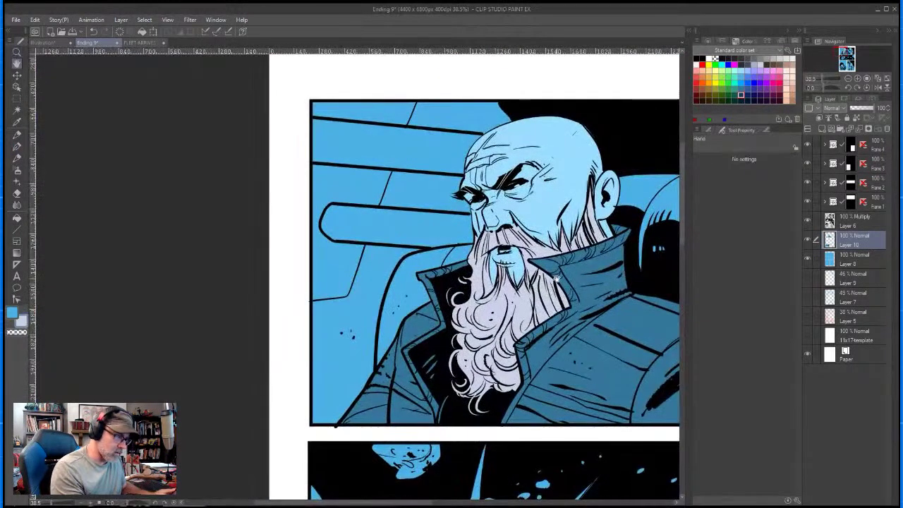
- Choose cyan and fill two of the wall bands behind the bearded man in the first panel
left_click(721, 65)
key("g")
left_click(461, 155)
left_click(439, 220)
- Fill the two light strips above the door and the ceiling lights and lines in the last panel with cyan
left_click_drag(602, 375, 421, 48)
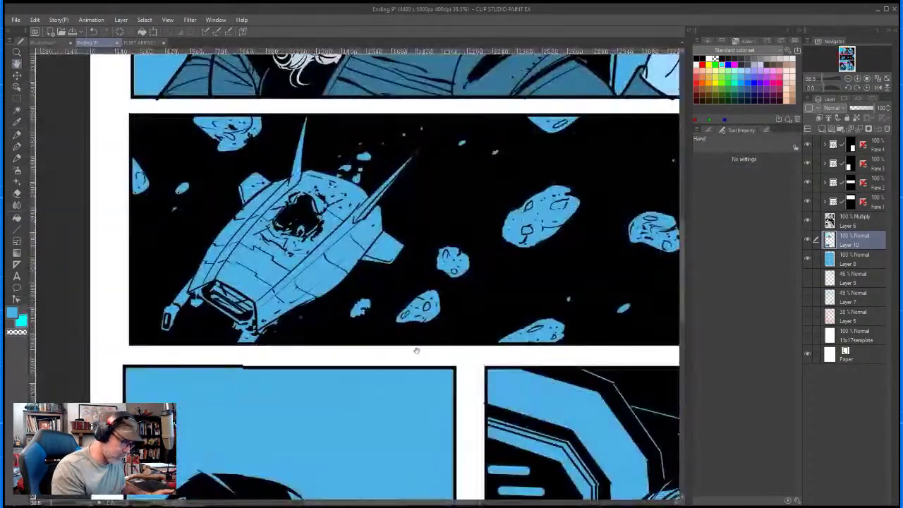
left_click_drag(416, 349, 472, 53)
left_click_drag(548, 323, 279, 344)
left_click(304, 177)
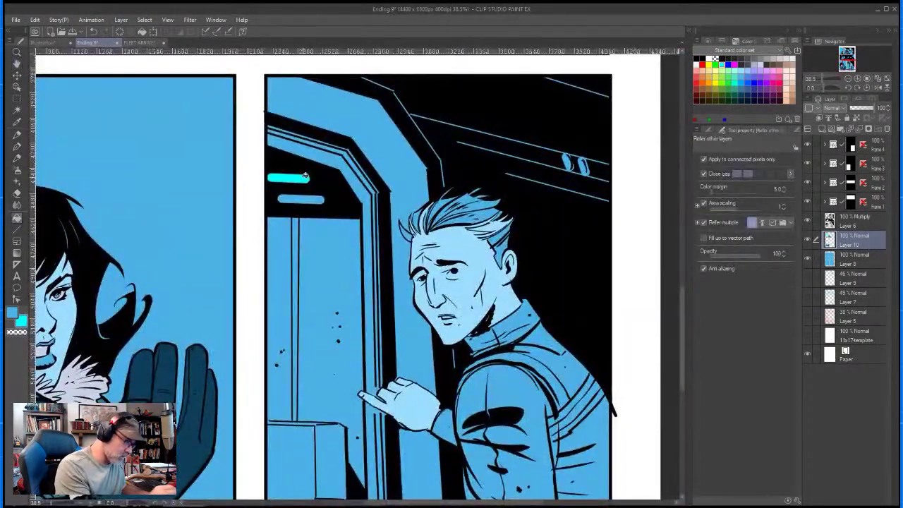
left_click(308, 198)
left_click(567, 163)
left_click(507, 139)
left_click(583, 166)
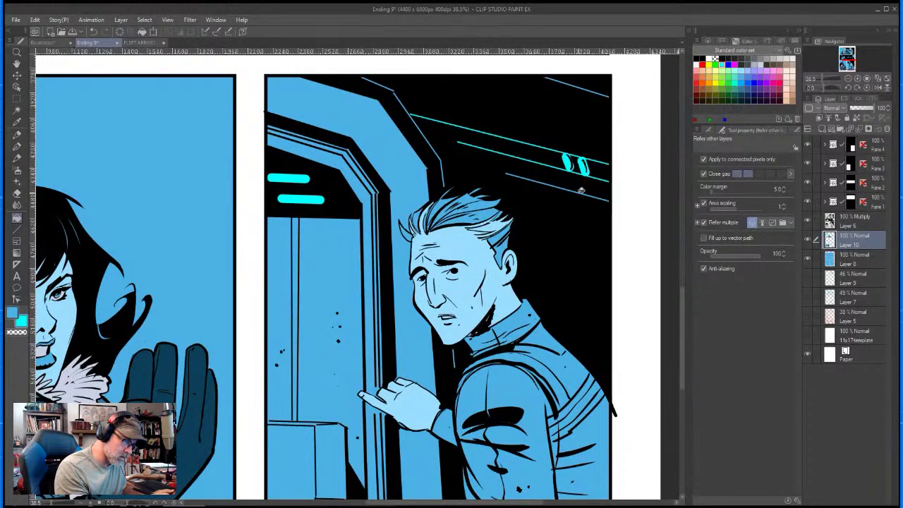
- Fill the door area beside the worried man in the last panel with cyan
left_click_drag(566, 381, 579, 347)
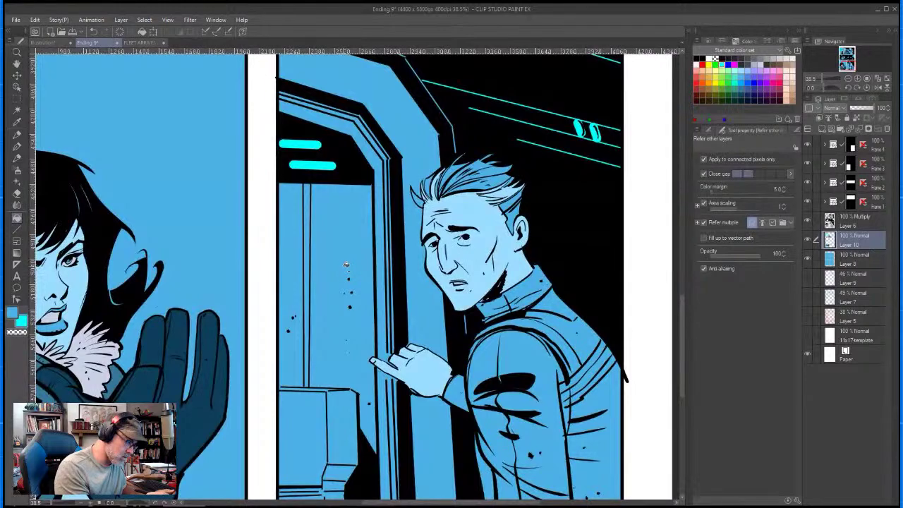
left_click(337, 268)
left_click_drag(472, 434, 463, 475)
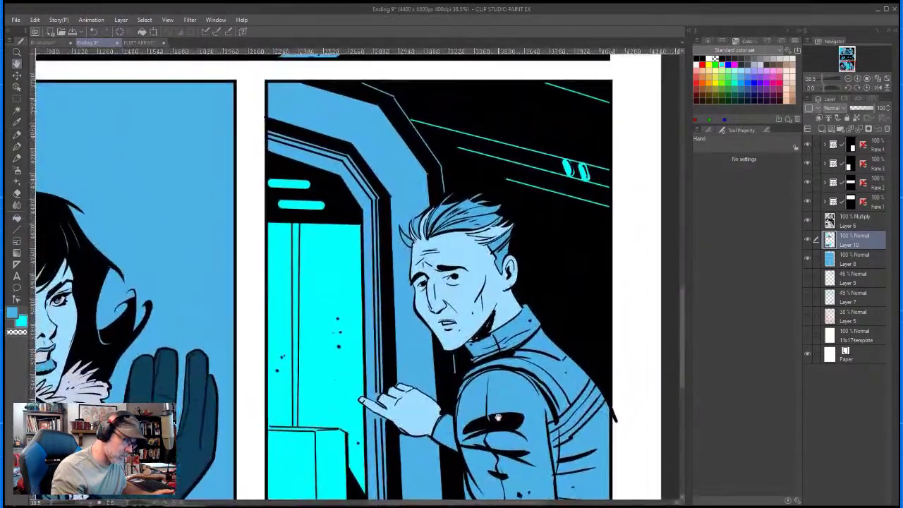
- Sample the chair's grayish lavender from the FLEET ARRIVES 29 page and return to the Ending 9 page
left_click(145, 42)
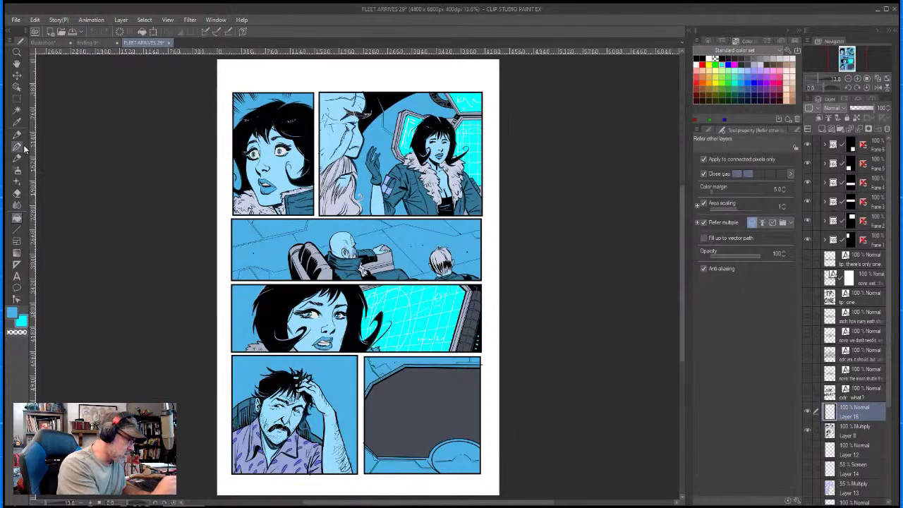
key("i")
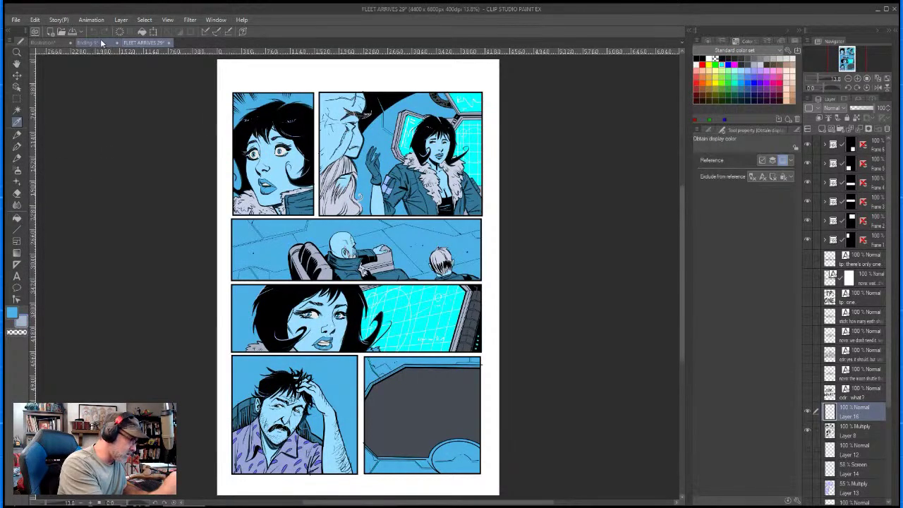
left_click(100, 43)
- Fill the chair's back, top and armrest sections in the first panel with the sampled grayish lavender
key("space")
left_click_drag(273, 486, 344, 395)
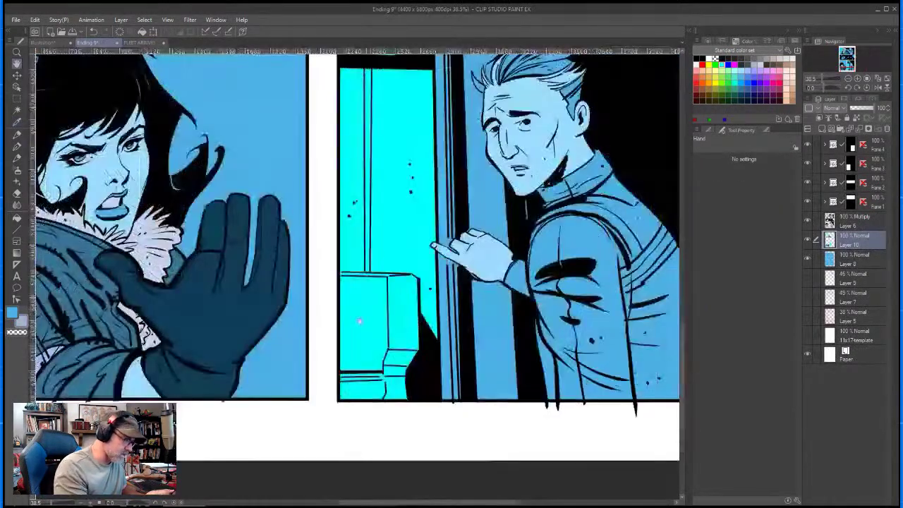
scroll(374, 218, "up", 10)
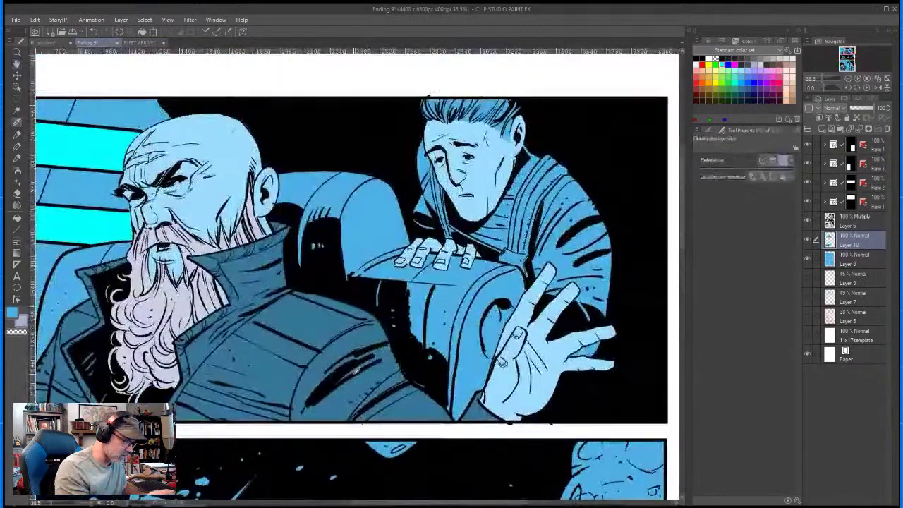
key("g")
left_click(375, 219)
left_click(336, 200)
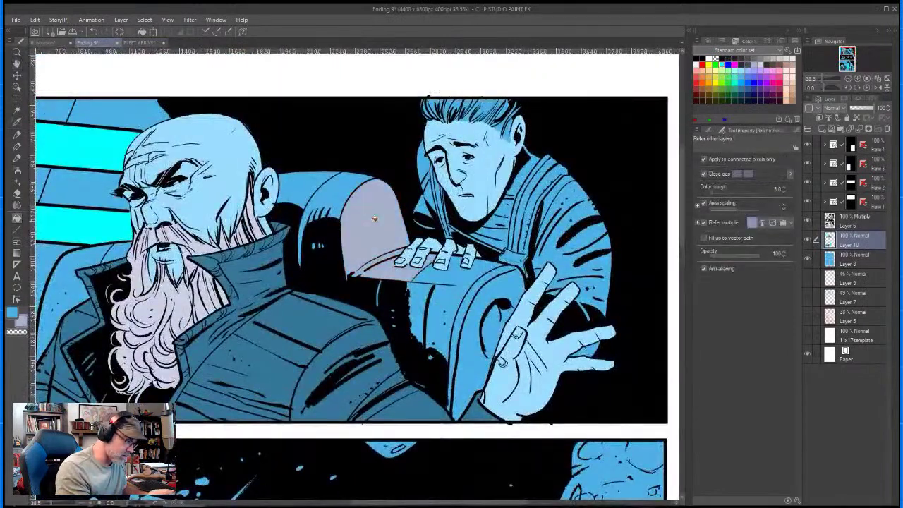
left_click(307, 189)
left_click(423, 294)
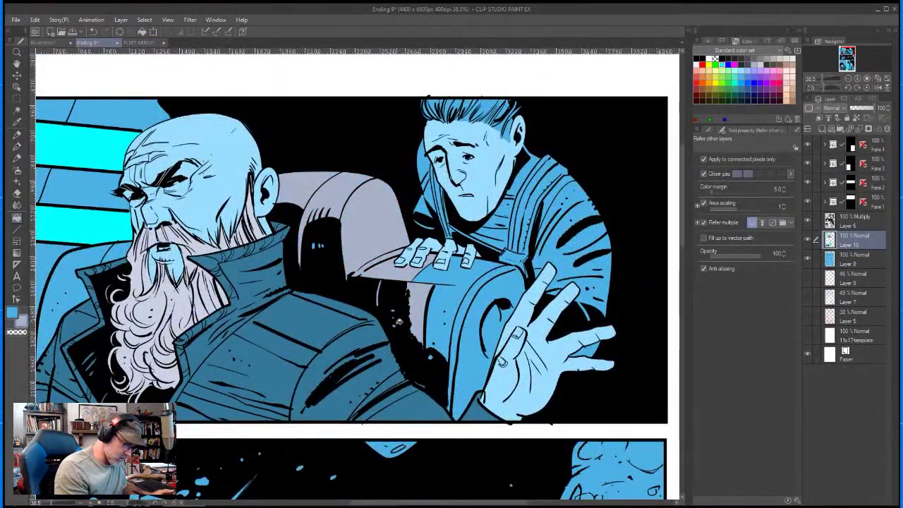
left_click(430, 289)
left_click(484, 294)
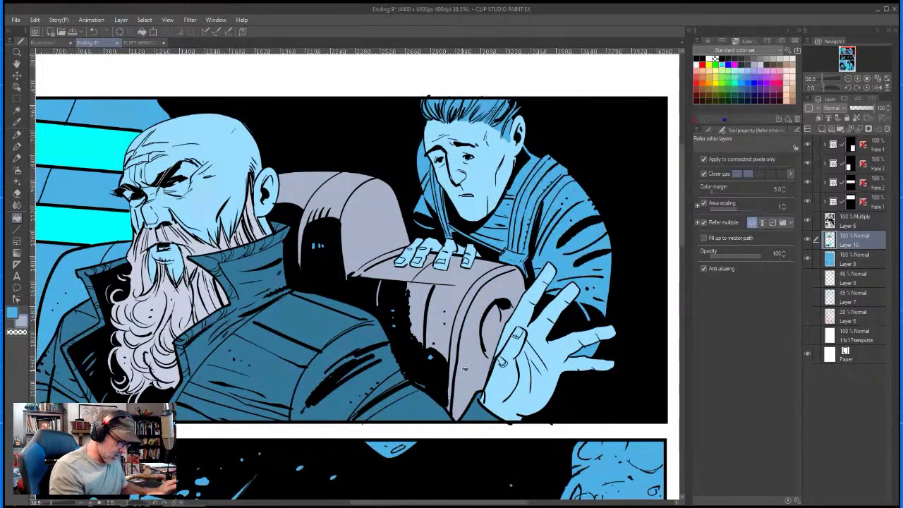
- Touch up the small blue specks in the chair's black shadows with the pen and save the page
key("p")
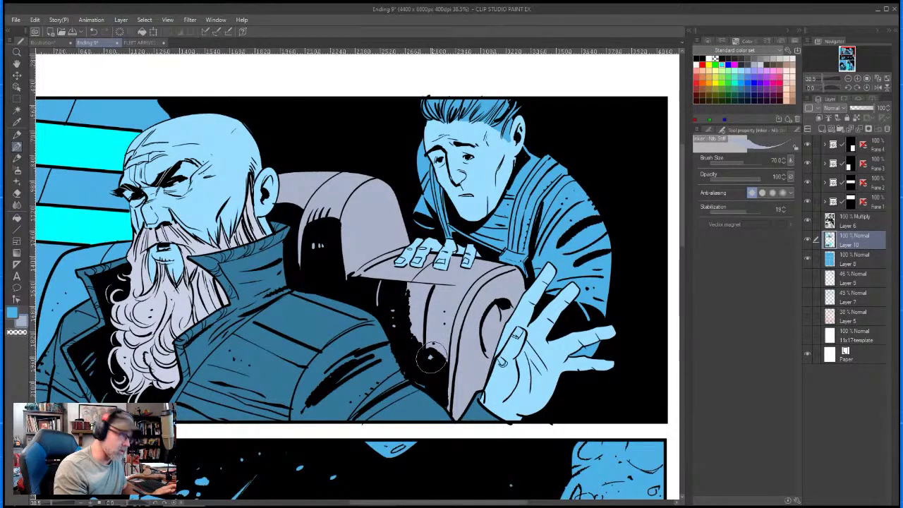
left_click_drag(426, 328, 433, 323)
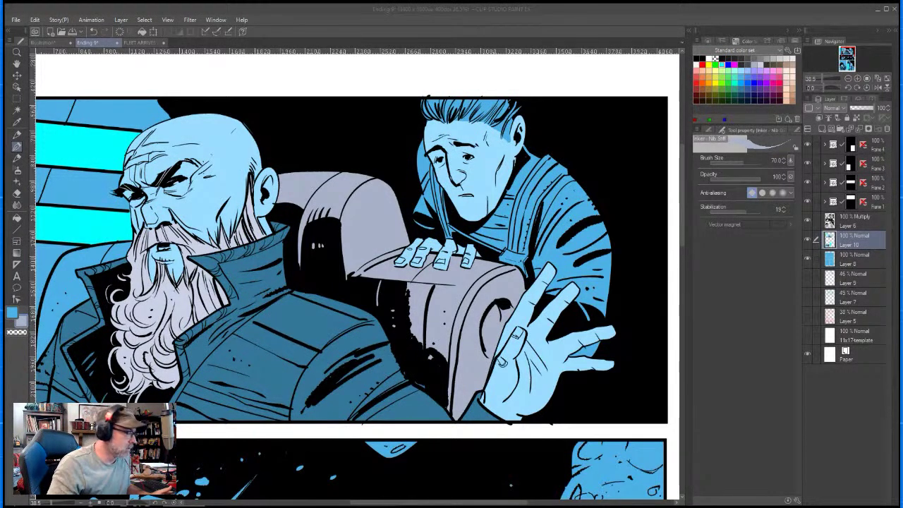
left_click(75, 34)
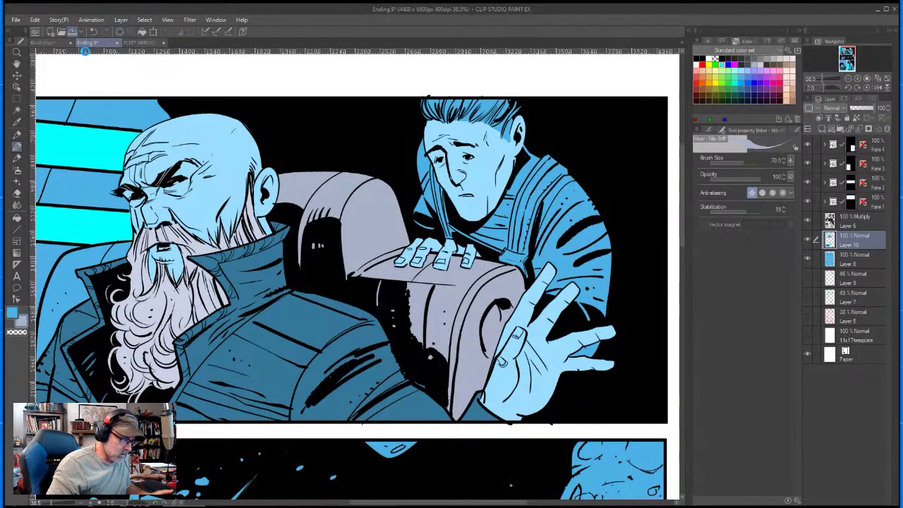
key("ctrl+s")
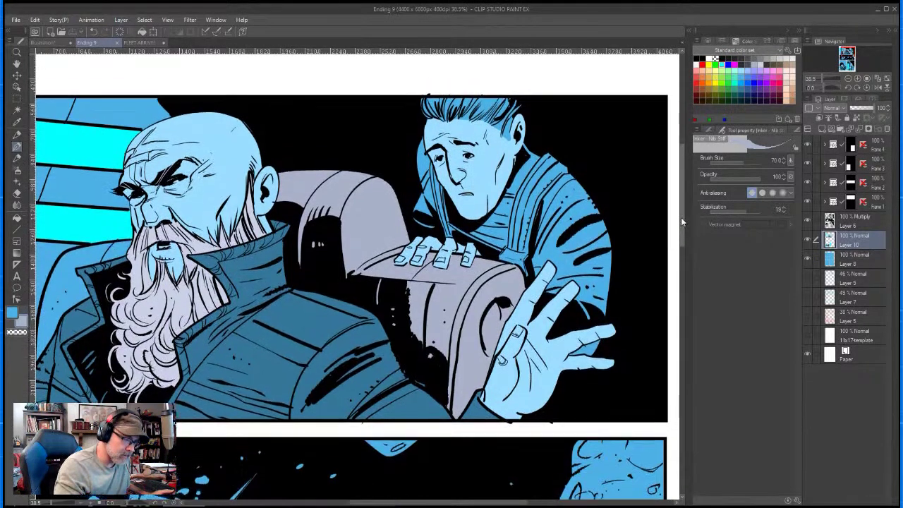
- Sample the bearded man's coat blue for filling the jacket of the man behind the chair
left_click(17, 123)
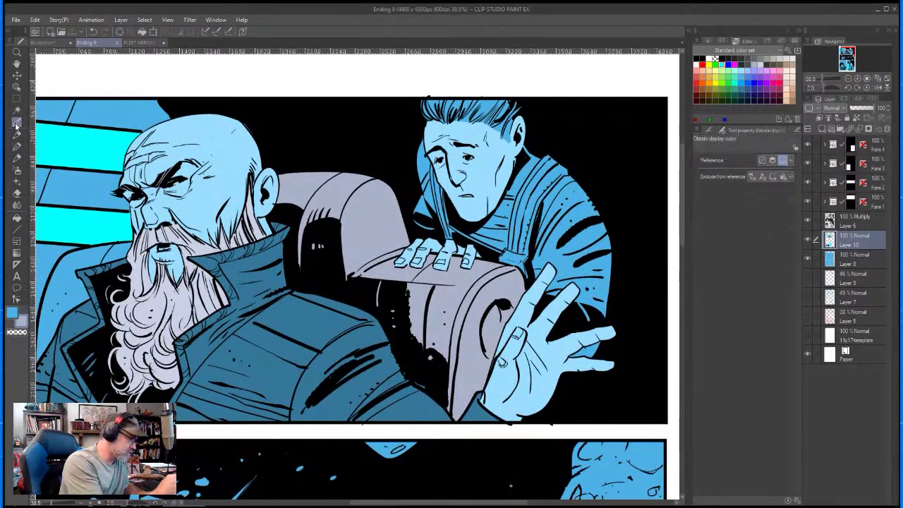
left_click(273, 374)
key("ctrl+space")
left_click_drag(527, 215, 555, 199)
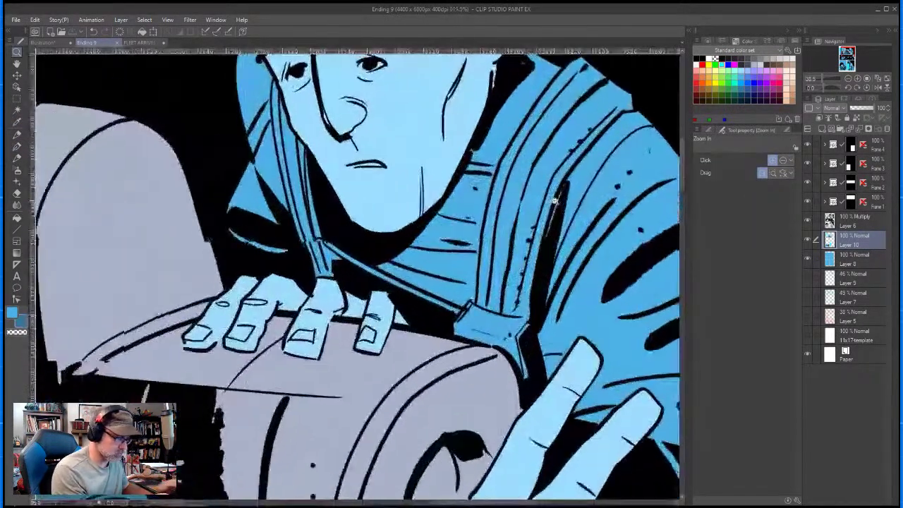
key("g")
left_click(538, 207)
left_click(497, 202)
key("ctrl+z")
key("ctrl+z")
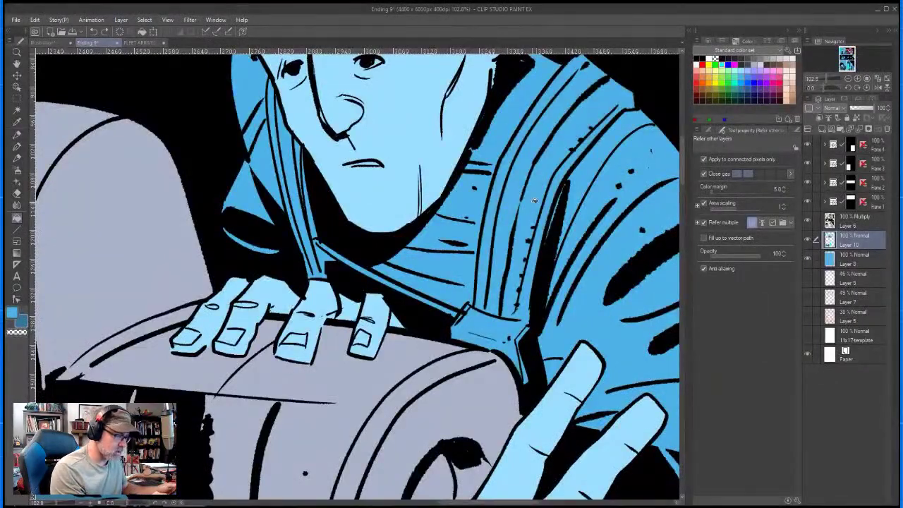
- Fill the jacket's chest, shoulder and sleeve areas around the straps with the darker coat blue
left_click(466, 231)
left_click(521, 102)
left_click(594, 199)
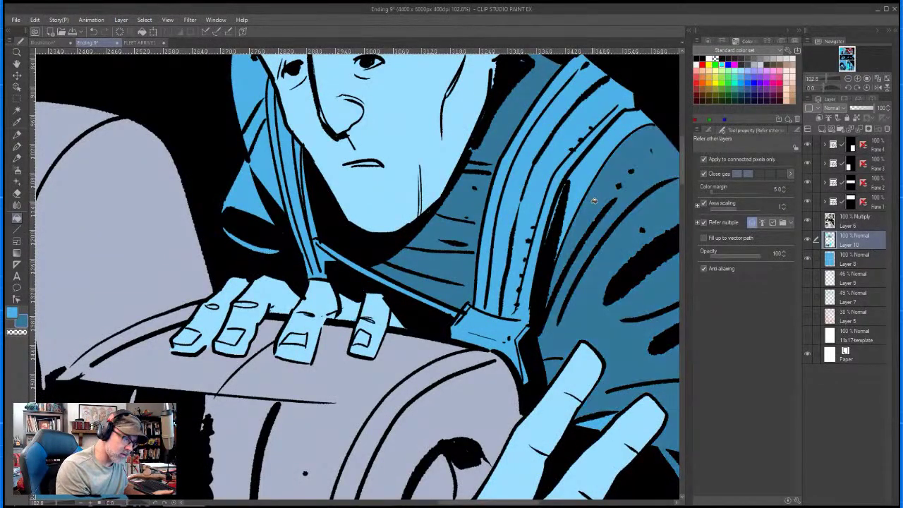
left_click(588, 170)
left_click(258, 126)
left_click(252, 247)
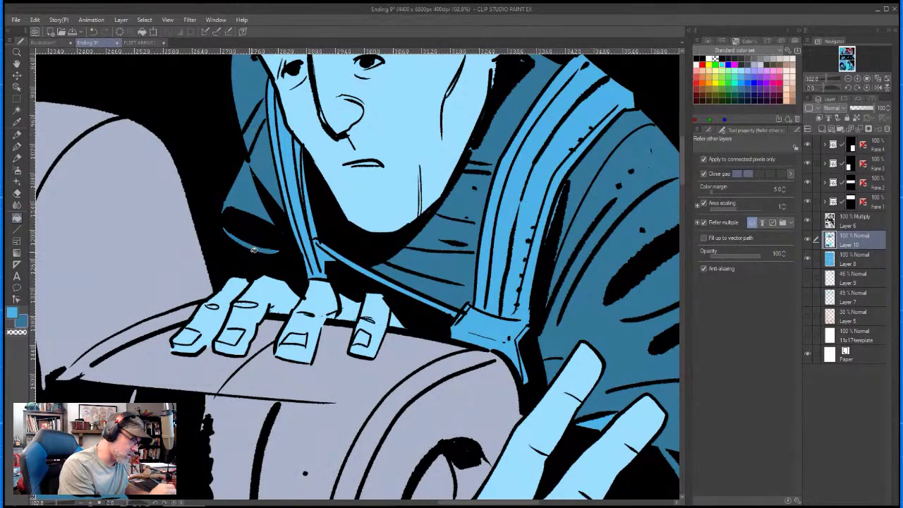
left_click_drag(271, 234, 130, 197)
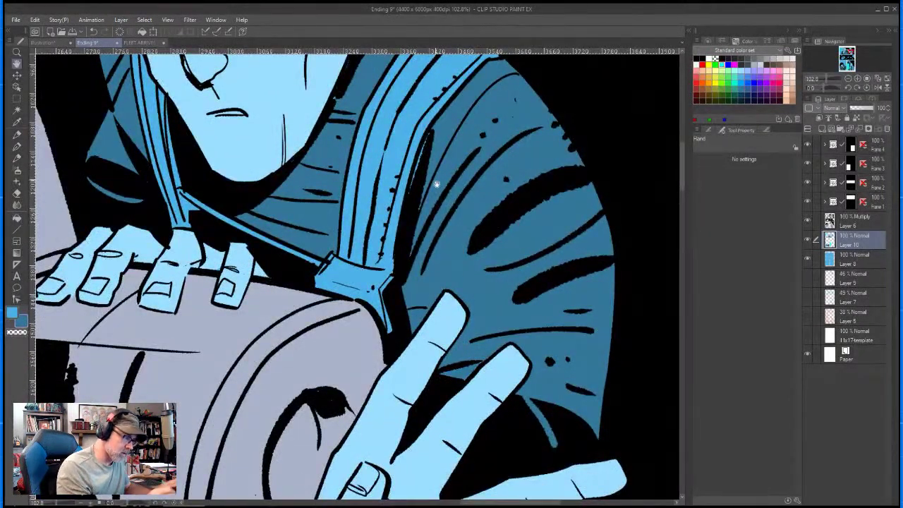
- Touch up the small missed spot on the jacket collar beside the younger man's neck with the pen
key("p")
left_click_drag(277, 190, 305, 432)
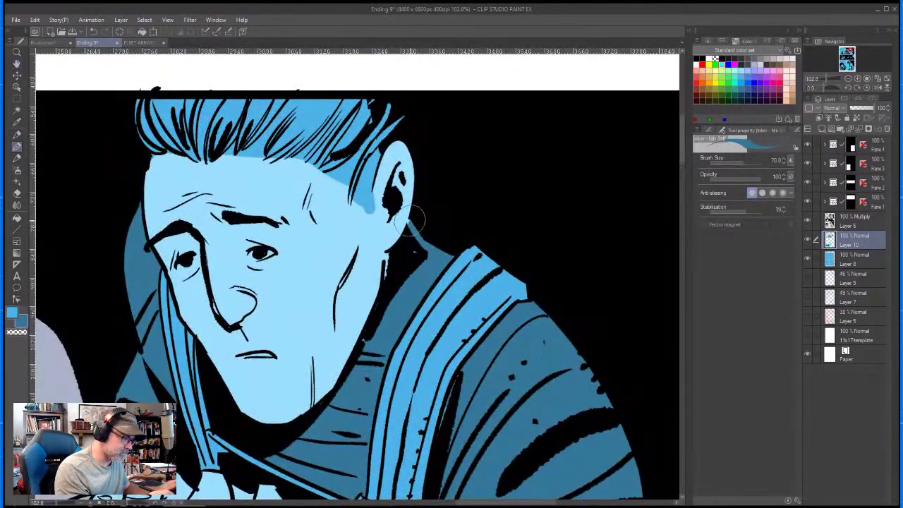
left_click_drag(385, 260, 387, 270)
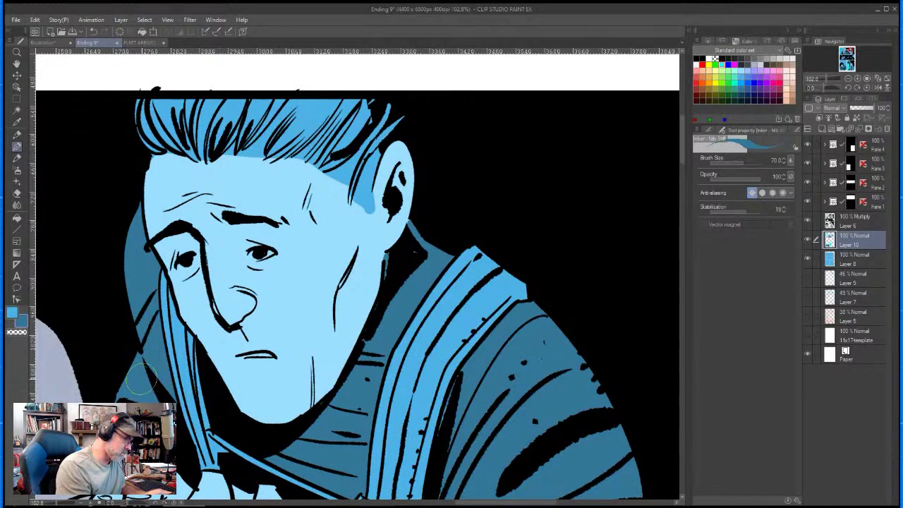
left_click_drag(504, 462, 558, 93)
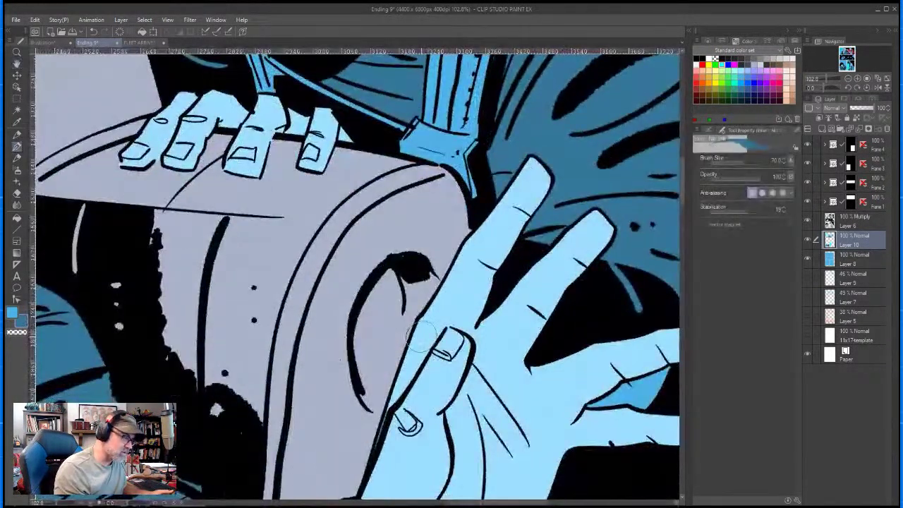
- Fill the wide shoulder strap and its buckle on the man behind the chair with the Sky-dark swatch
left_click_drag(498, 155, 447, 367)
key("g")
left_click(392, 278)
left_click(418, 289)
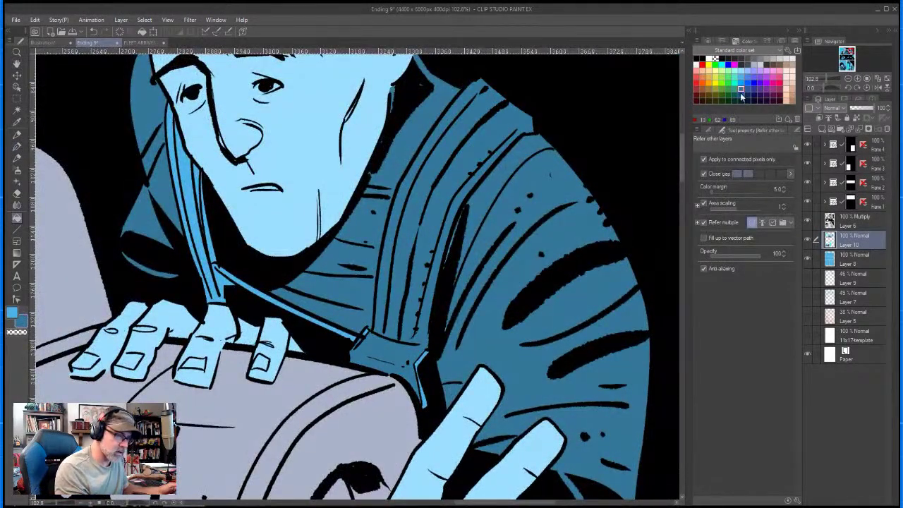
left_click(742, 93)
key("ctrl+z")
left_click_drag(395, 231, 431, 242)
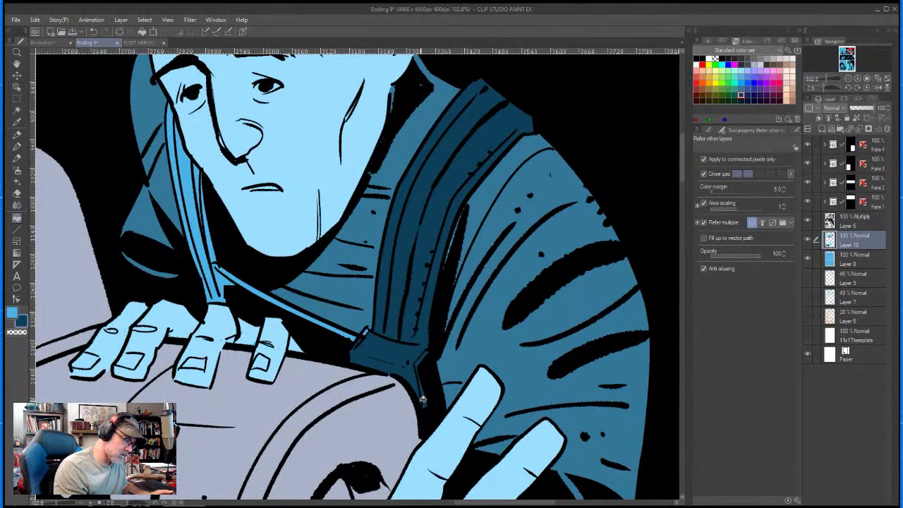
- Fill the thin diagonal strap and the narrow strap under the man's chin with the same dark blue
left_click(341, 331)
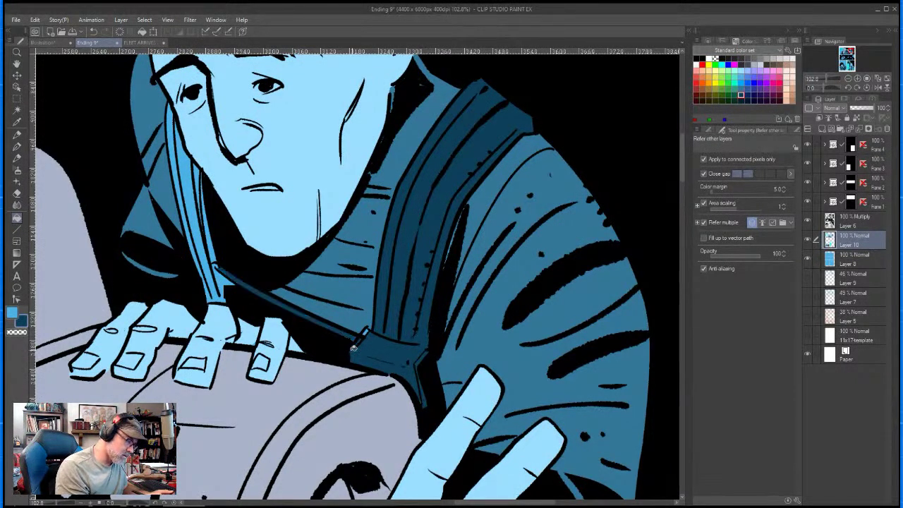
left_click(226, 276)
left_click(214, 249)
left_click(200, 254)
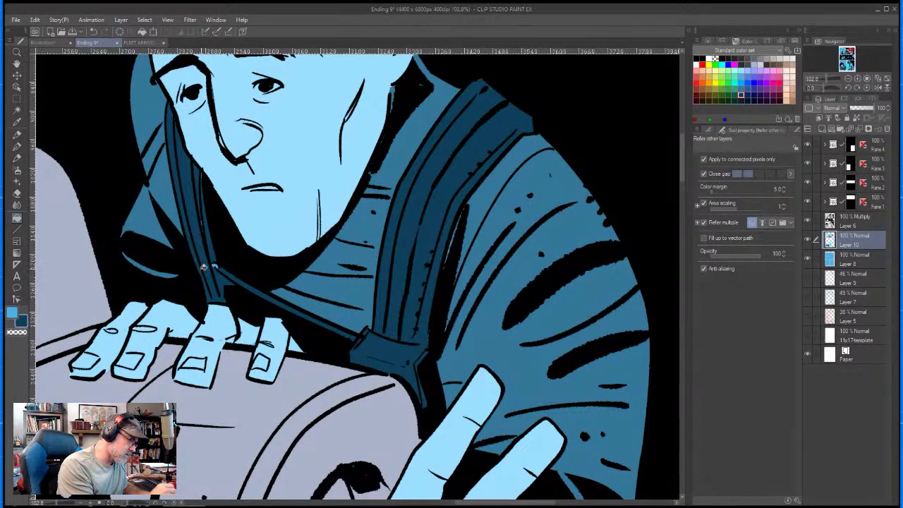
key("p")
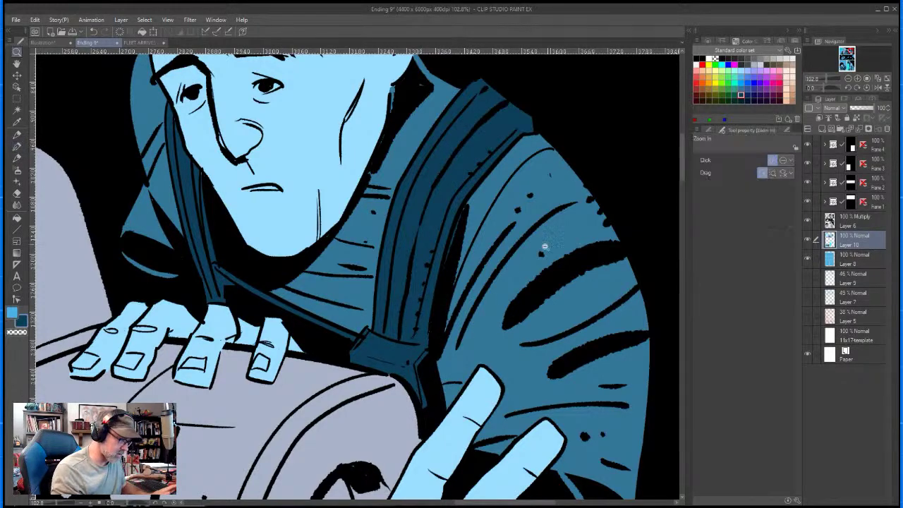
- Fill the shoulder and back straps of the man at the door in the last panel with the dark strap blue
key("ctrl+space")
left_click_drag(568, 229, 486, 237)
key("space")
left_click_drag(584, 420, 594, 134)
left_click_drag(545, 412, 504, 184)
key("g")
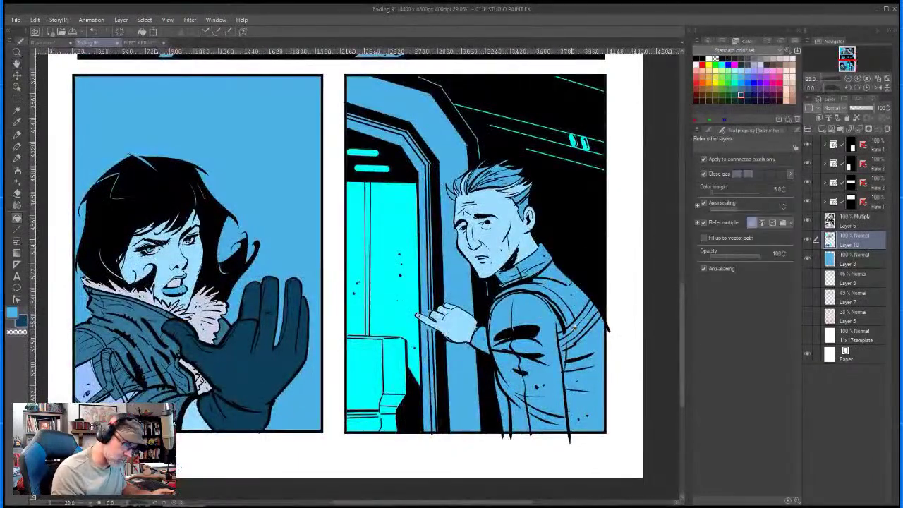
left_click(576, 333)
left_click(553, 297)
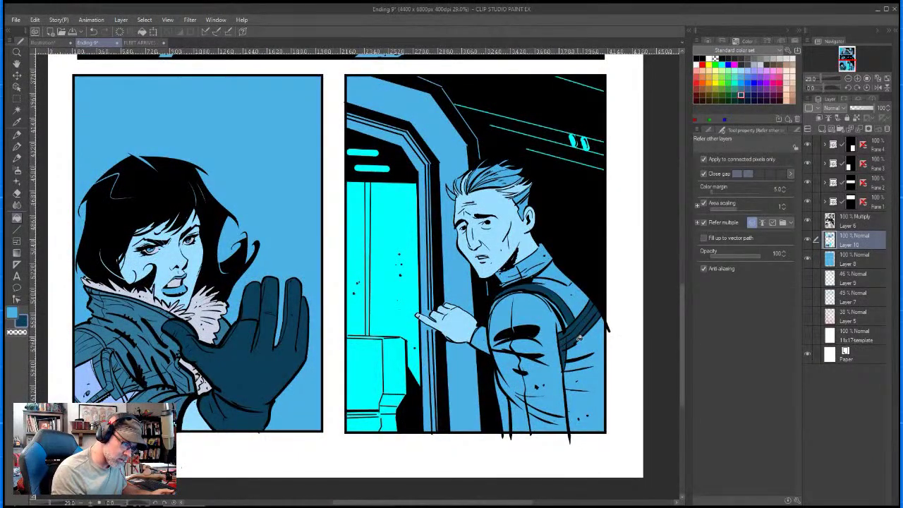
- Sample the coat blue from the first panel and fill the jacket's back, sleeve, cuff and collar in the last panel
scroll(583, 334, "up", 10)
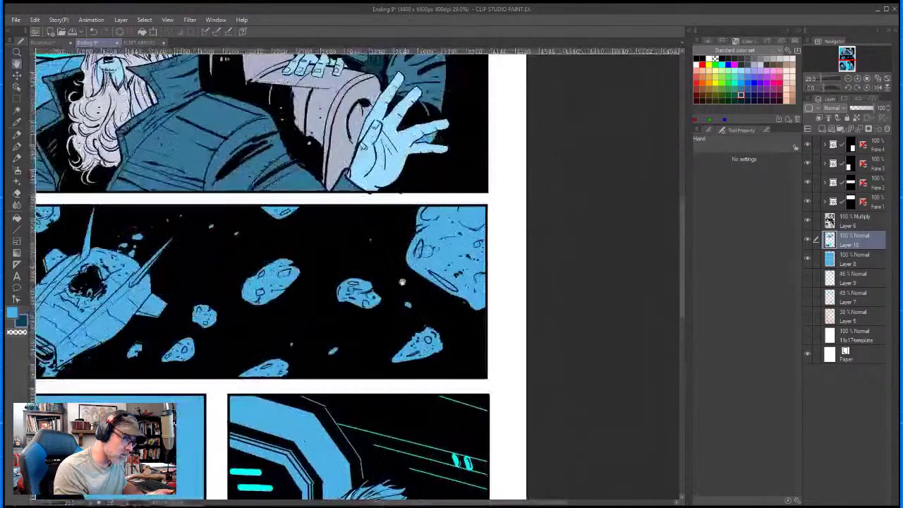
left_click(17, 123)
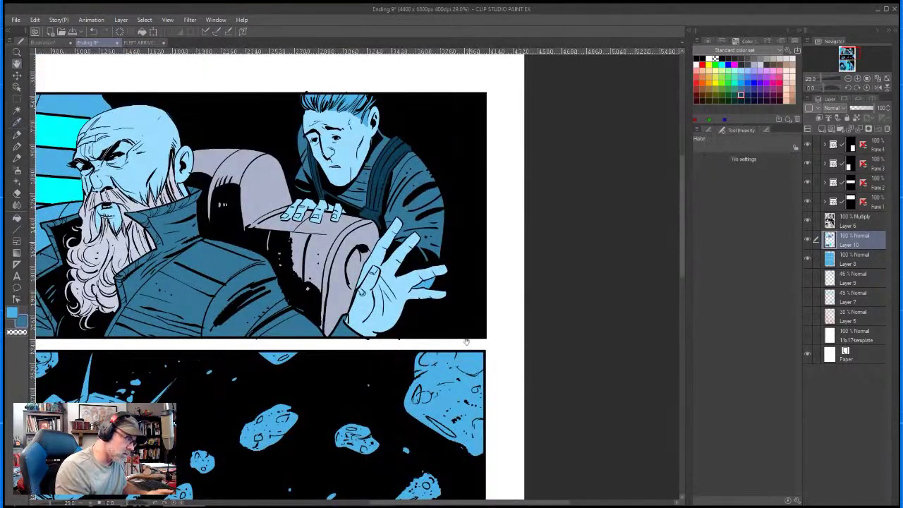
key("g")
scroll(453, 265, "down", 10)
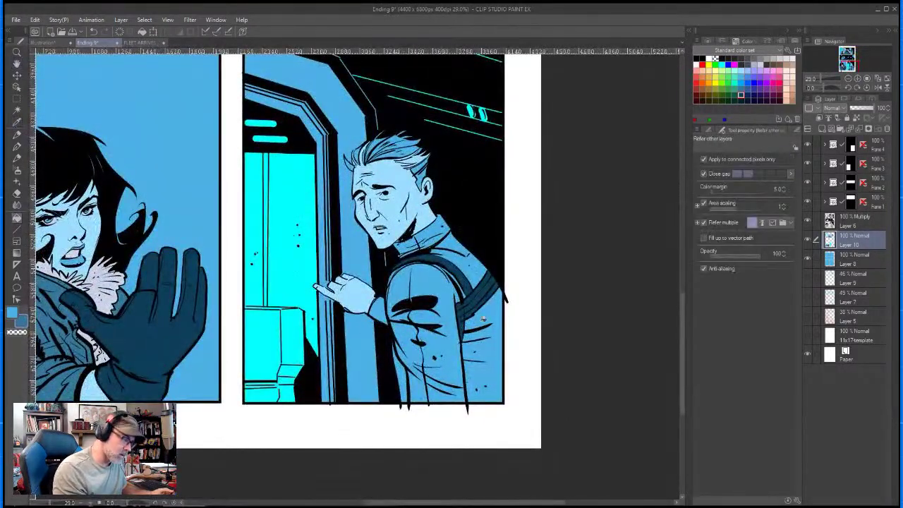
left_click(480, 327)
left_click(438, 329)
left_click(416, 287)
left_click(444, 381)
left_click(408, 376)
left_click(387, 314)
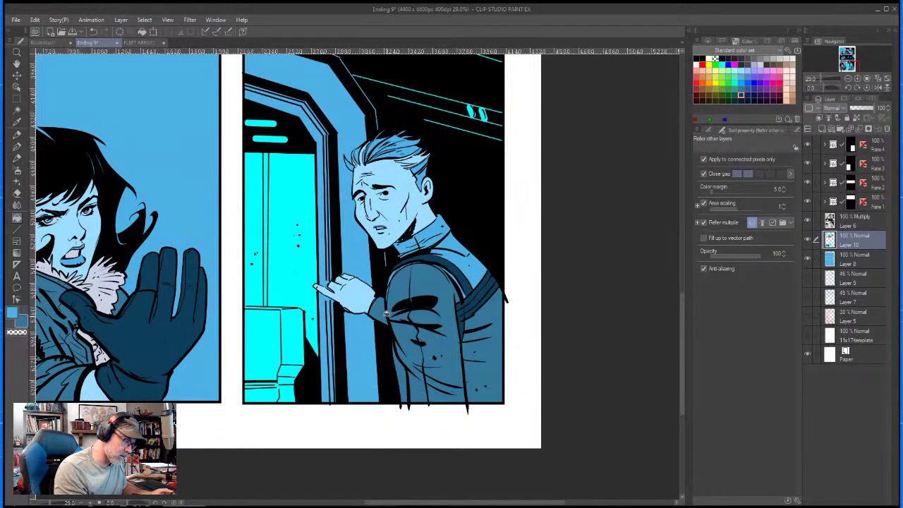
left_click_drag(387, 313, 441, 232)
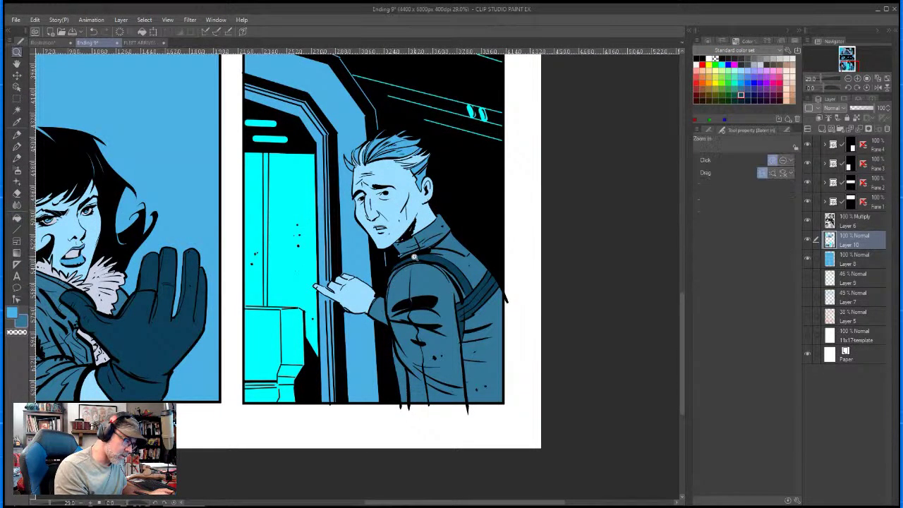
- Touch up the missed spots on the jacket in the last panel with the pen
key("p")
scroll(413, 255, "up", 4)
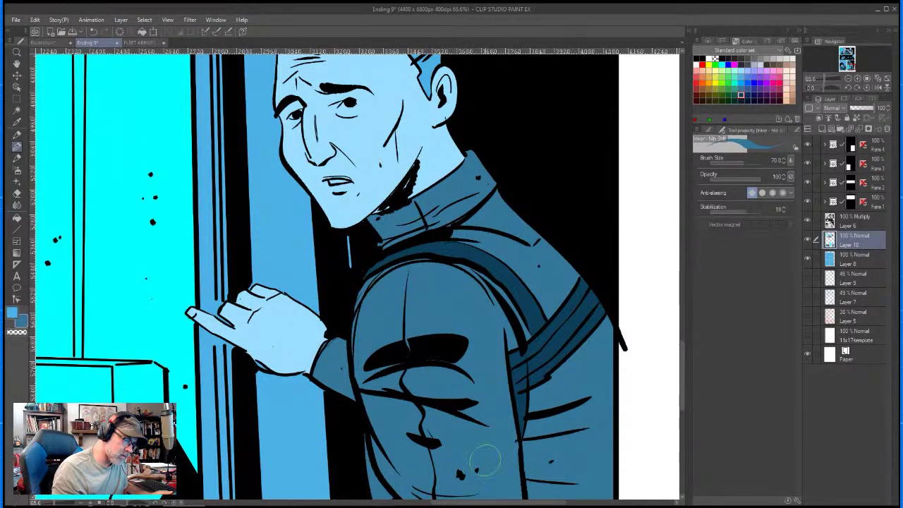
left_click_drag(435, 304, 417, 315)
left_click_drag(416, 314, 395, 383)
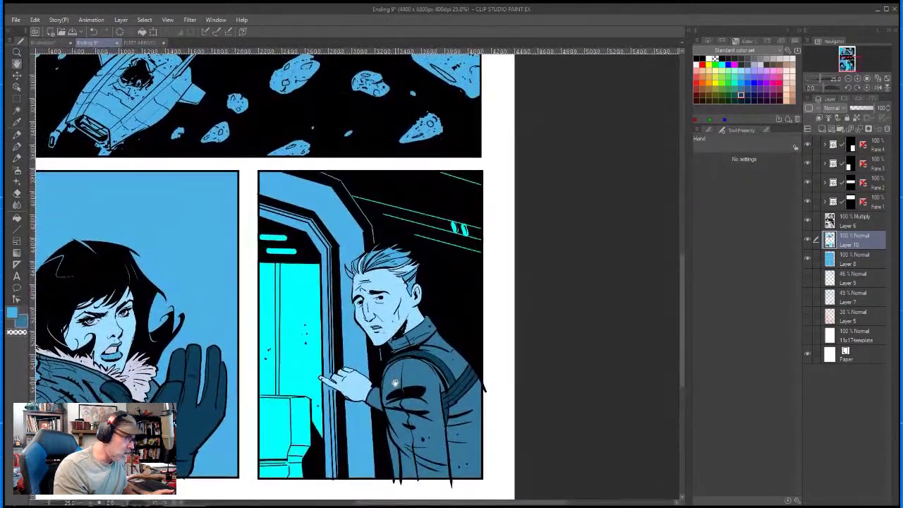
key("ctrl+space")
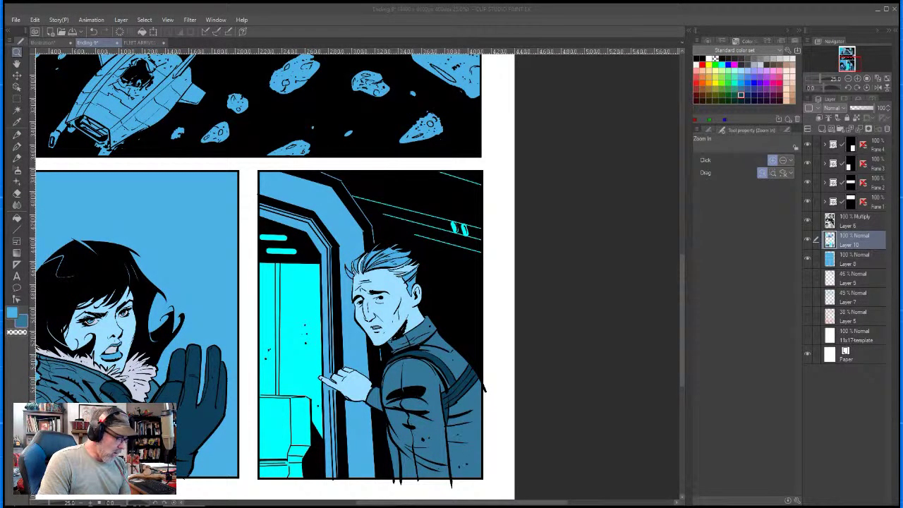
left_click(742, 91)
left_click(742, 92)
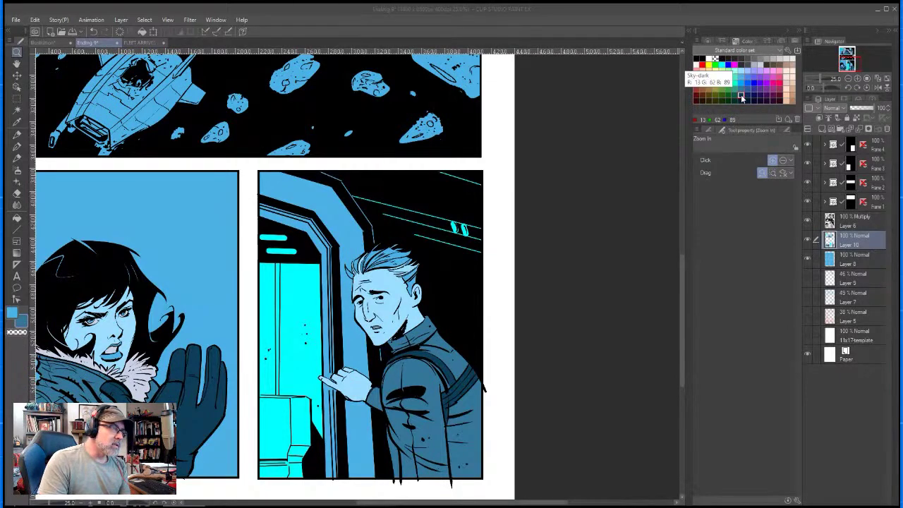
left_click(355, 248)
- Sample the chair's lavender and fill the chair section behind the bearded man's collar in the first panel
left_click_drag(264, 272, 229, 274)
left_click_drag(681, 255, 671, 147)
key("space")
left_click_drag(260, 321, 378, 301)
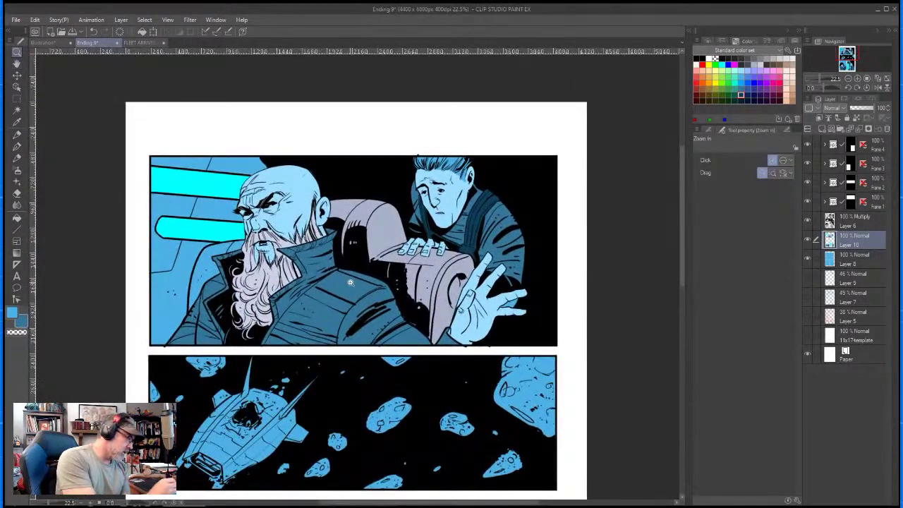
left_click(17, 219)
left_click(16, 125)
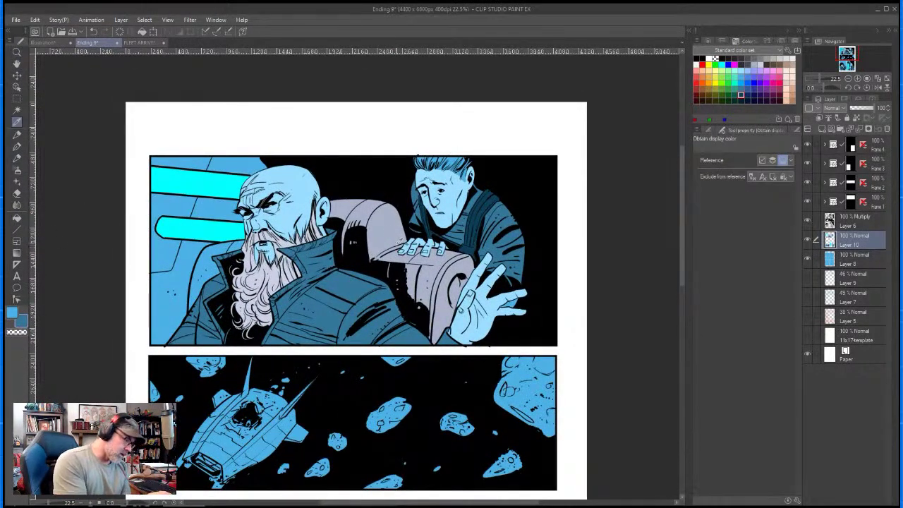
left_click(22, 217)
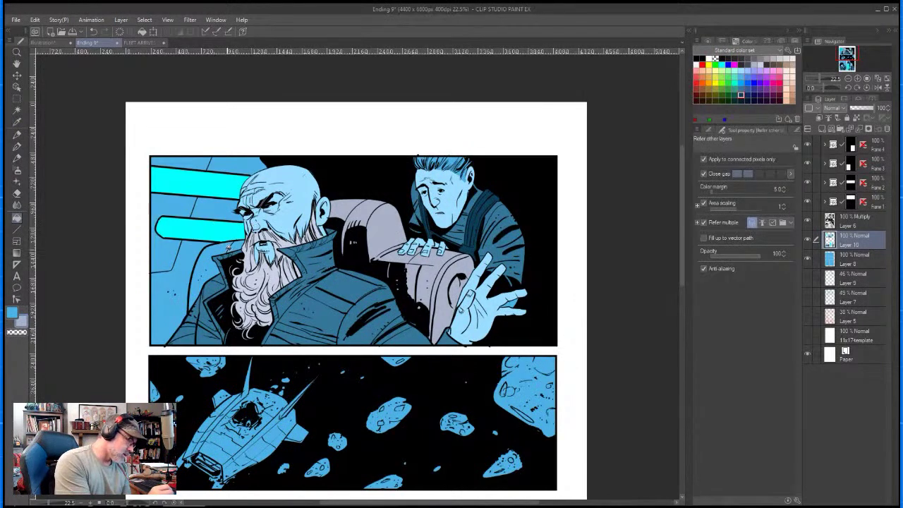
left_click(205, 269)
key("p")
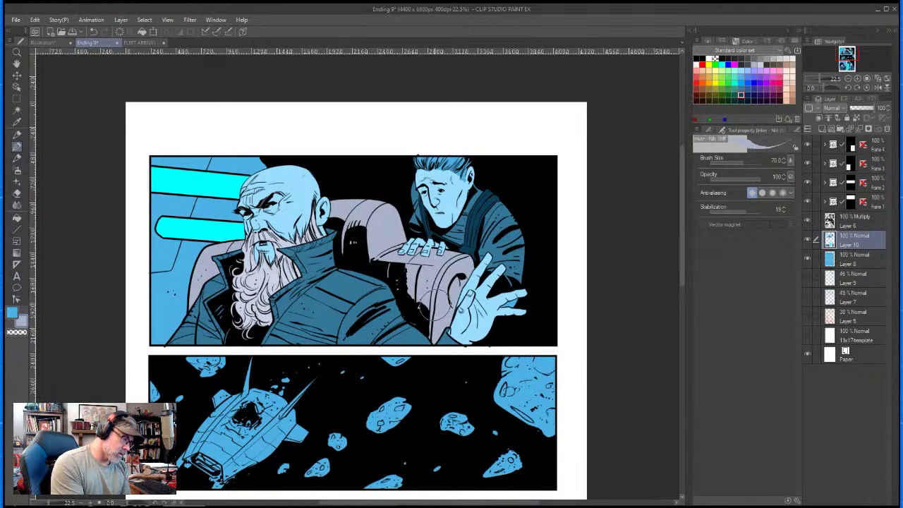
- Sample the jacket blue from the man behind the chair for filling
key("i")
left_click(509, 218)
key("g")
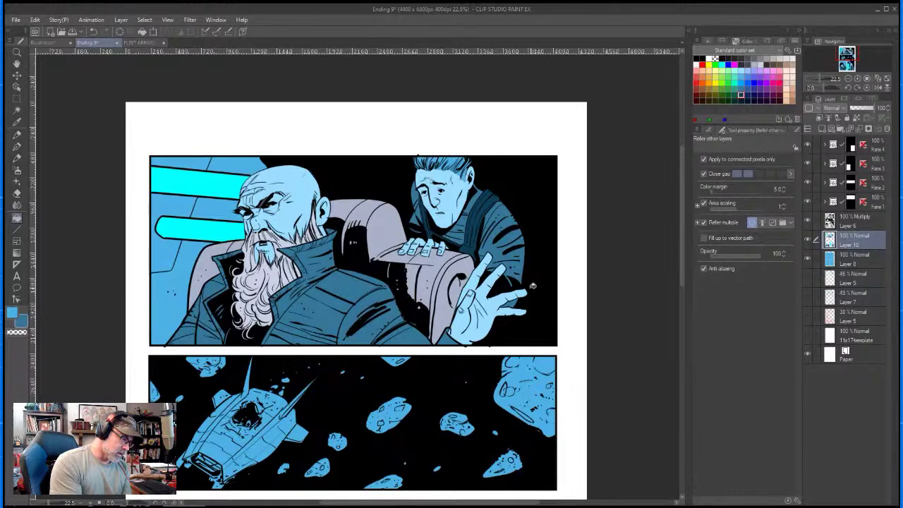
- Color the hair of the man at the door in the last panel with a deep blue swatch, using pen strokes and fills
key("space")
left_click_drag(509, 433, 486, 112)
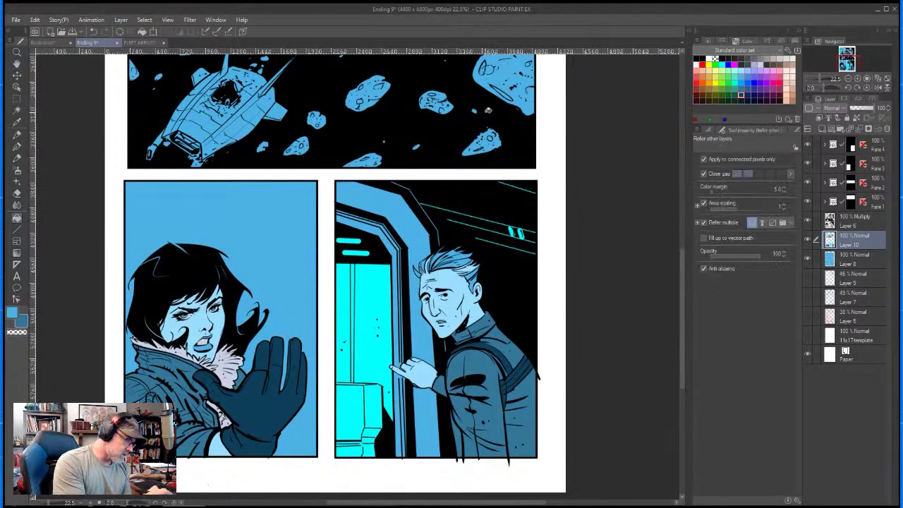
left_click_drag(440, 287, 542, 287)
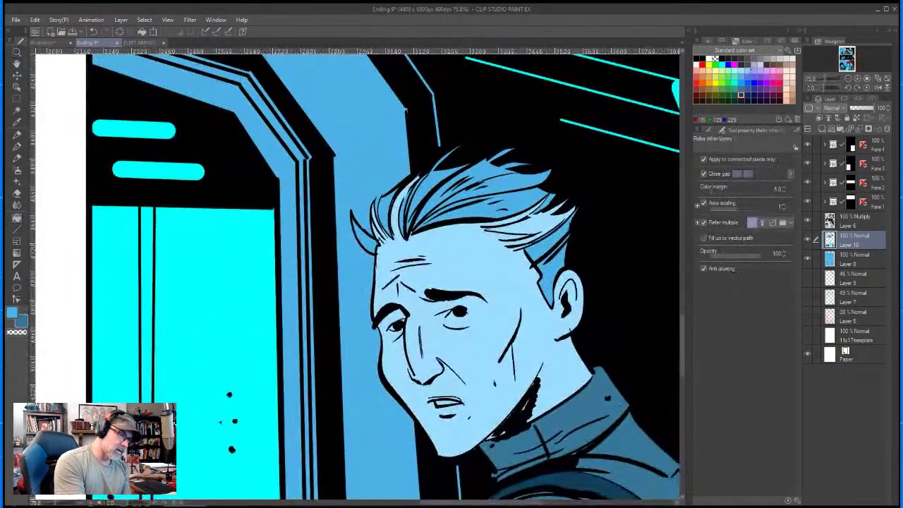
key("p")
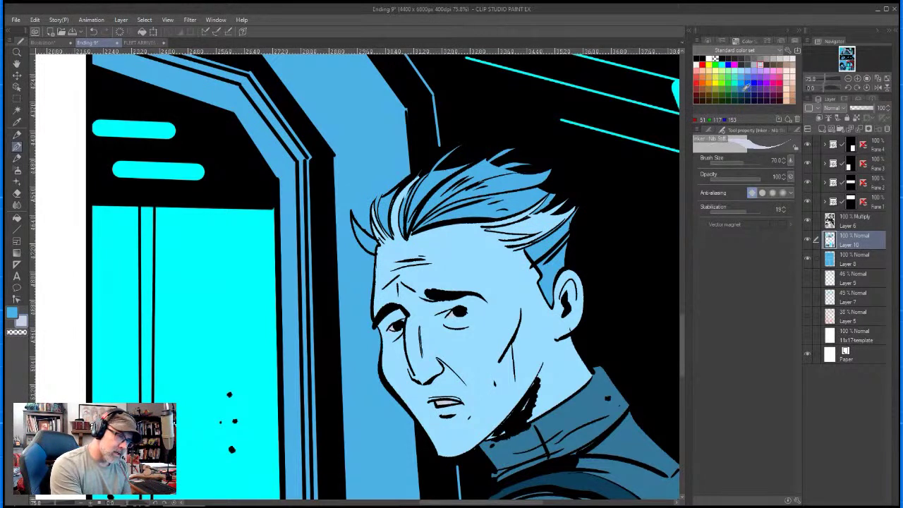
left_click(747, 88)
mouse_move(469, 194)
left_mouse_down()
mouse_move(550, 177)
mouse_move(560, 244)
left_mouse_up()
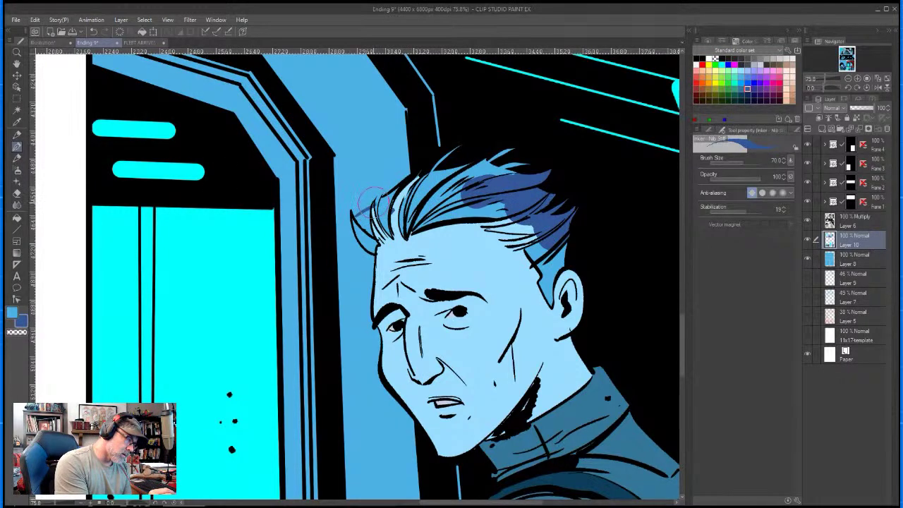
left_click(17, 218)
left_click_drag(378, 237, 552, 277)
left_click(418, 189)
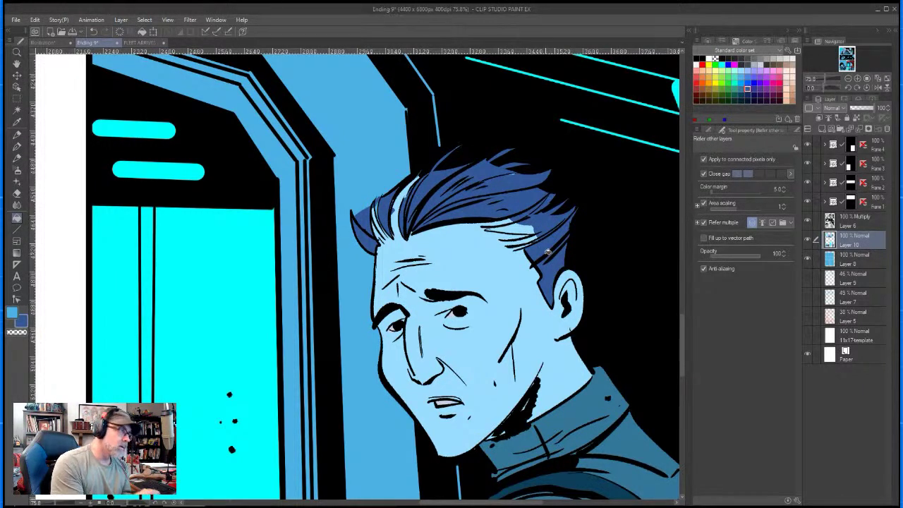
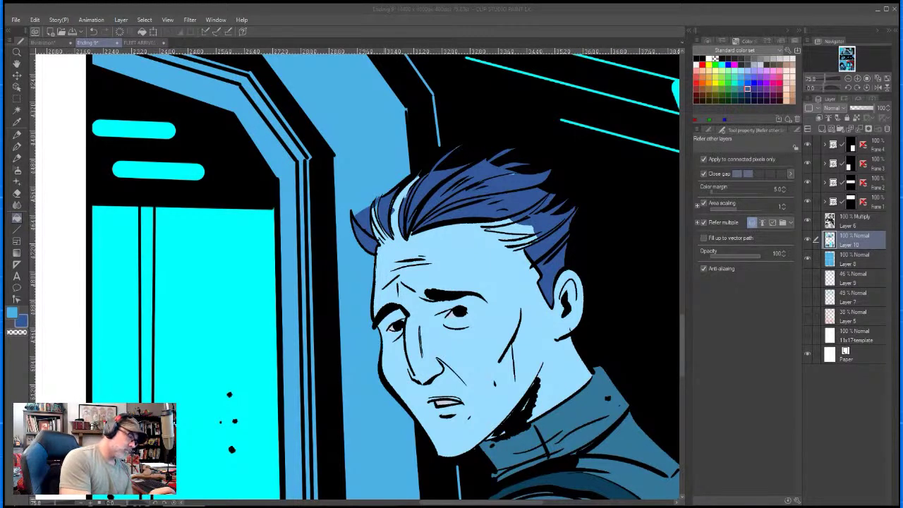
- Paint over the remaining light streaks at the front and side of the man's hair with the deep blue
left_click(298, 21)
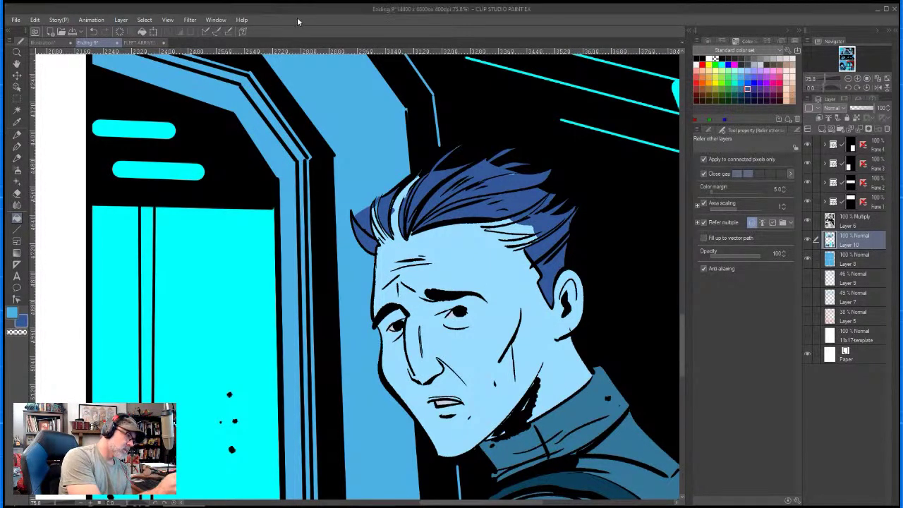
key("p")
mouse_move(396, 218)
left_mouse_down()
mouse_move(413, 183)
mouse_move(394, 204)
mouse_move(352, 213)
mouse_move(374, 201)
mouse_move(359, 213)
mouse_move(368, 212)
mouse_move(378, 239)
mouse_move(372, 224)
mouse_move(464, 151)
mouse_move(501, 144)
mouse_move(549, 167)
mouse_move(506, 219)
mouse_move(486, 229)
left_mouse_up()
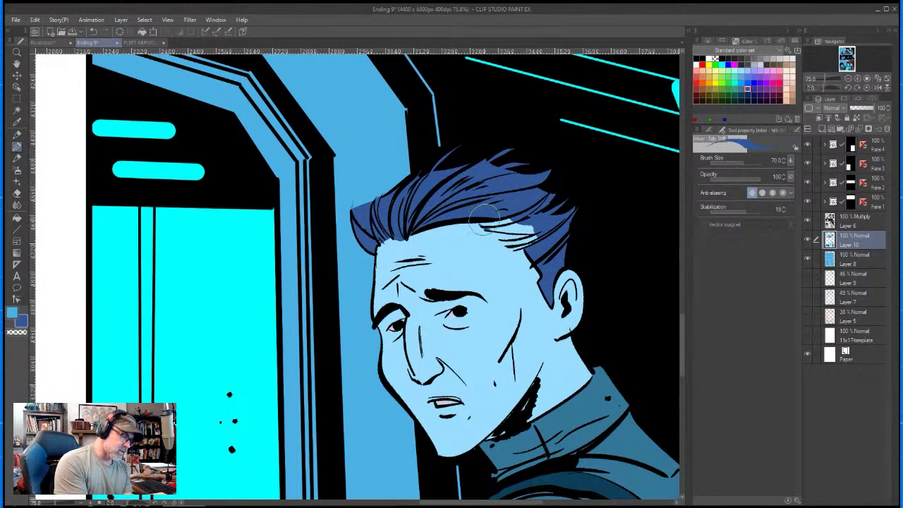
mouse_move(521, 228)
left_mouse_down()
mouse_move(489, 226)
mouse_move(514, 236)
left_mouse_up()
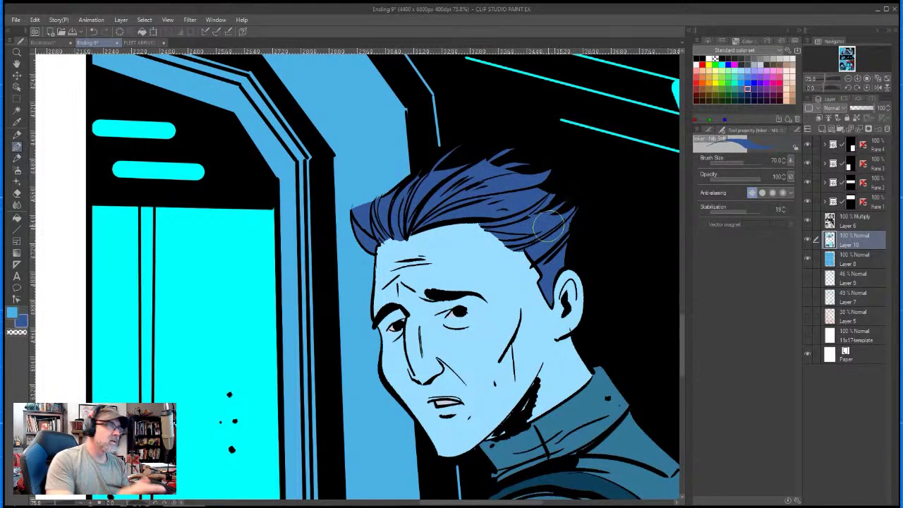
- Erase the hair blue that spills past the front tuft onto the door frame
key("e")
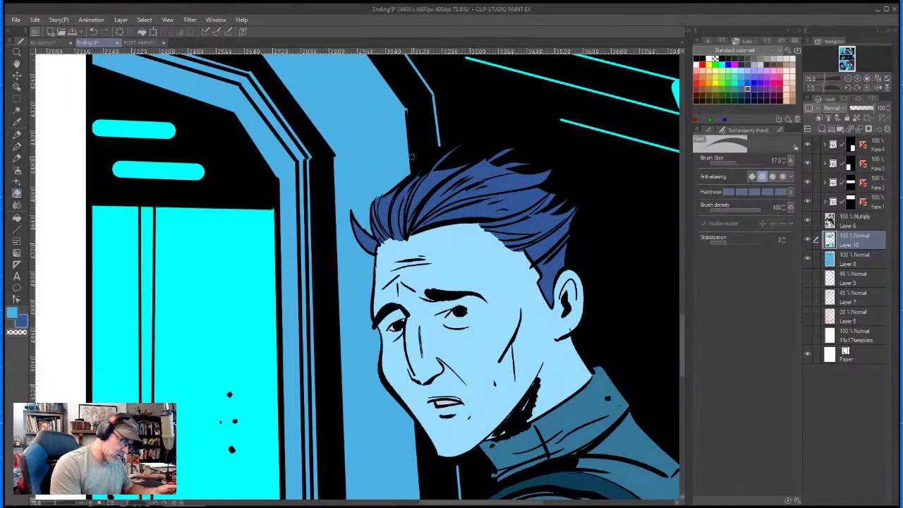
key("ctrl+space")
left_click_drag(622, 354, 557, 358)
key("space")
left_click_drag(624, 423, 455, 261)
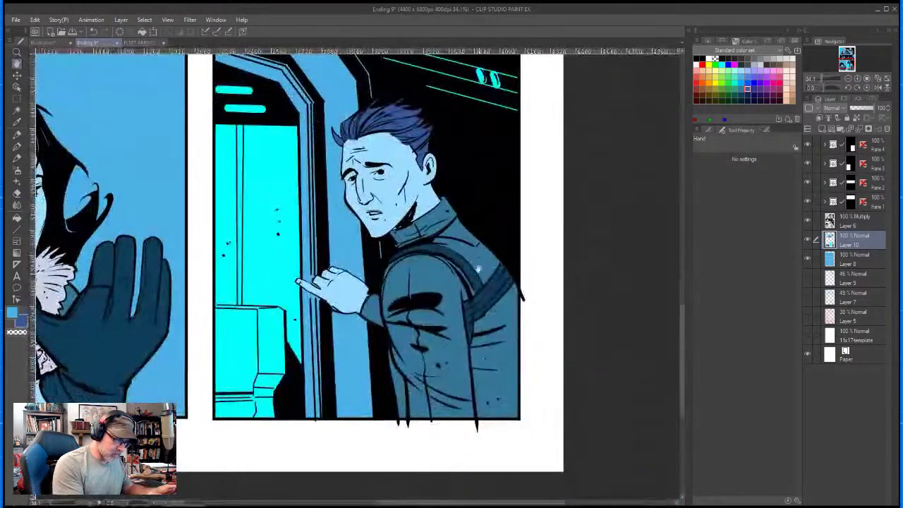
- Undo the stray pen stroke at the lower edge of the man's pointing hand and reduce the brush size to 20
left_click_drag(395, 389, 601, 426)
key("ctrl+space")
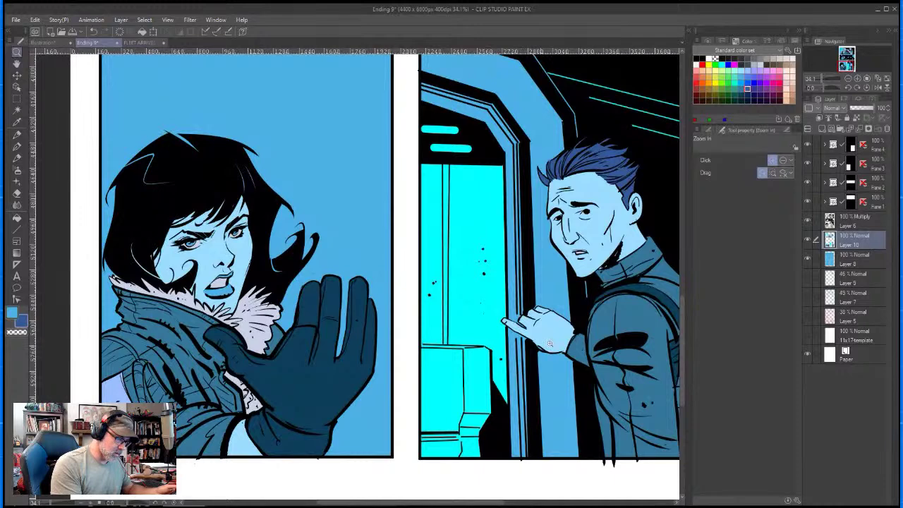
left_click_drag(540, 343, 575, 334)
scroll(576, 335, "up", 1)
key("p")
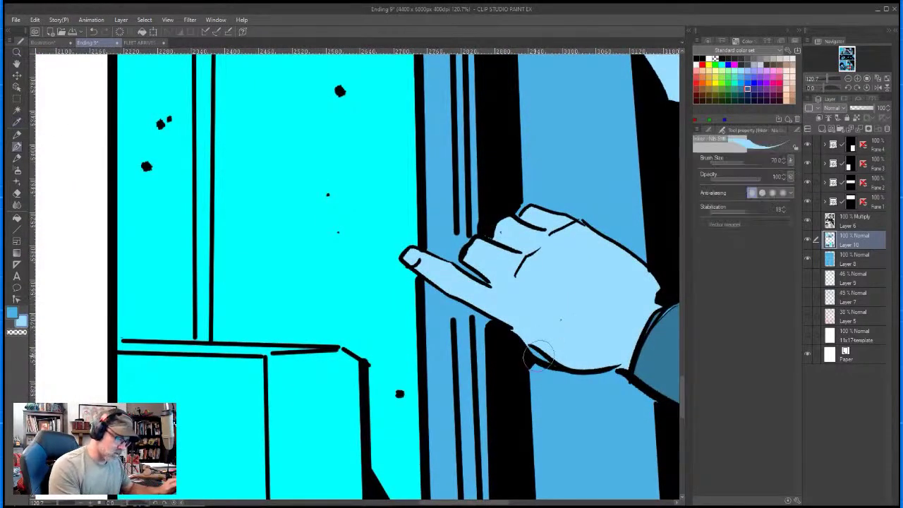
key("ctrl+z")
key("bracketleft")
key("bracketleft")
key("bracketleft")
key("bracketleft")
key("bracketleft")
key("bracketleft")
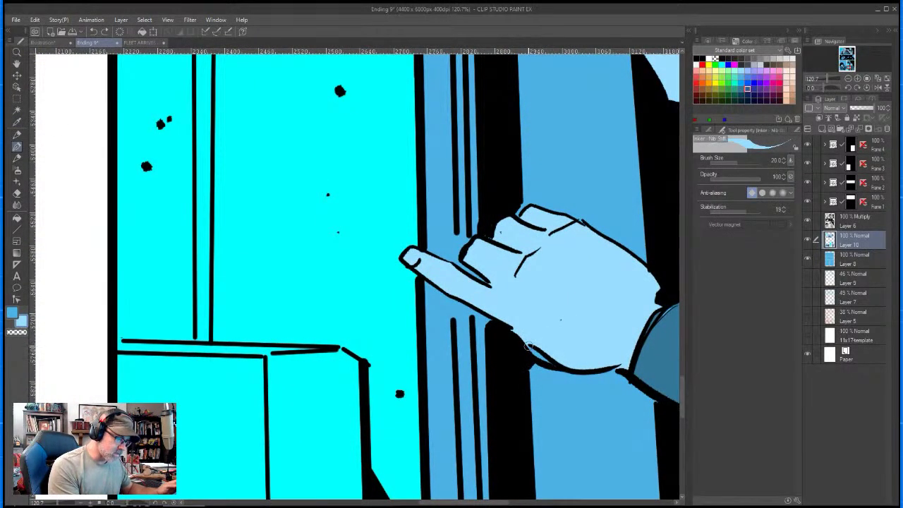
- Fill the upper hull around the crater on the space panel's ship, trying ochre and brown before using light orange
key("ctrl+space")
left_click_drag(502, 311, 479, 314)
key("space")
left_click_drag(502, 343, 501, 366)
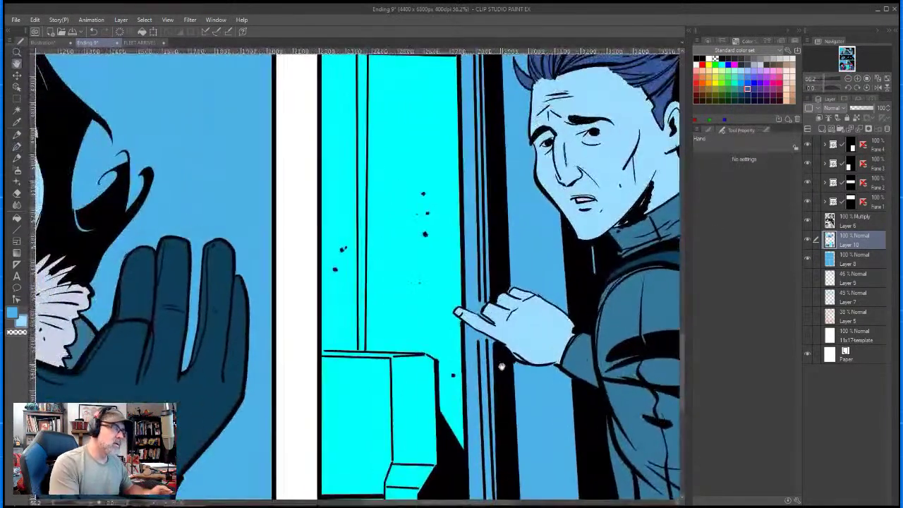
left_click_drag(510, 396, 517, 387)
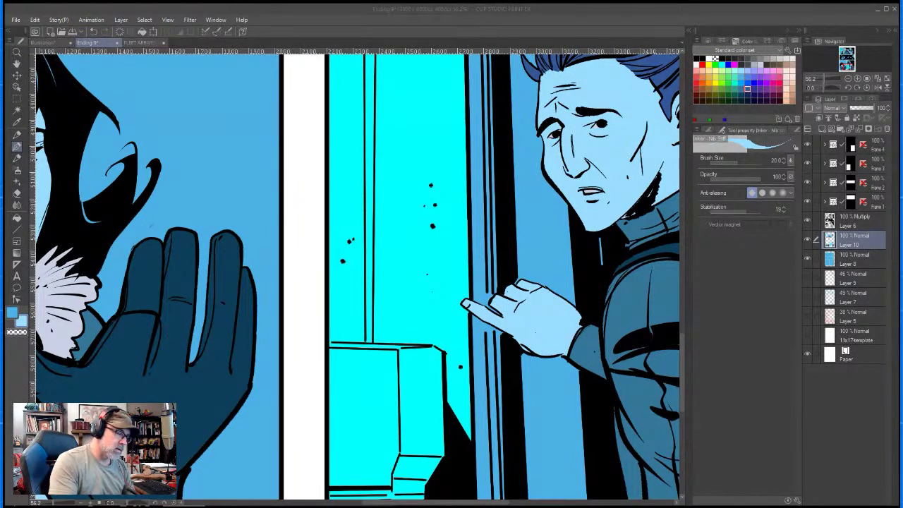
left_click_drag(679, 340, 682, 226)
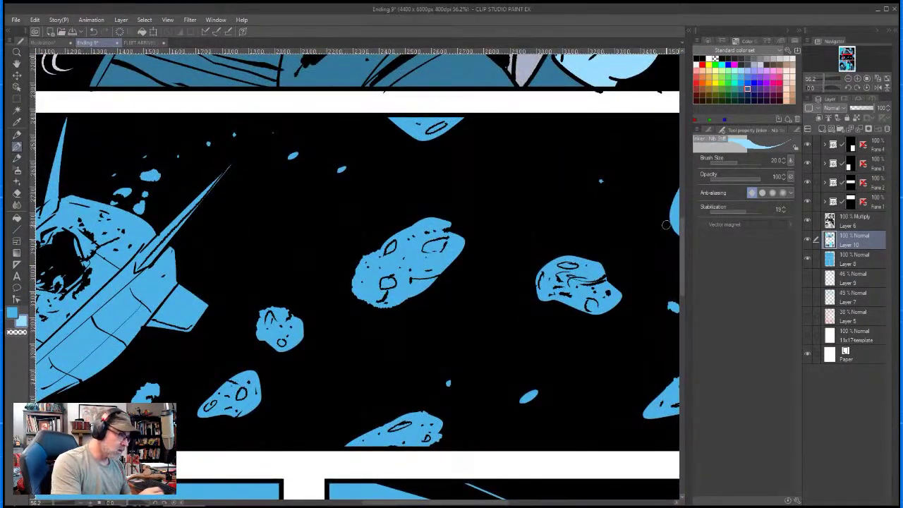
left_click(711, 81)
left_click(18, 223)
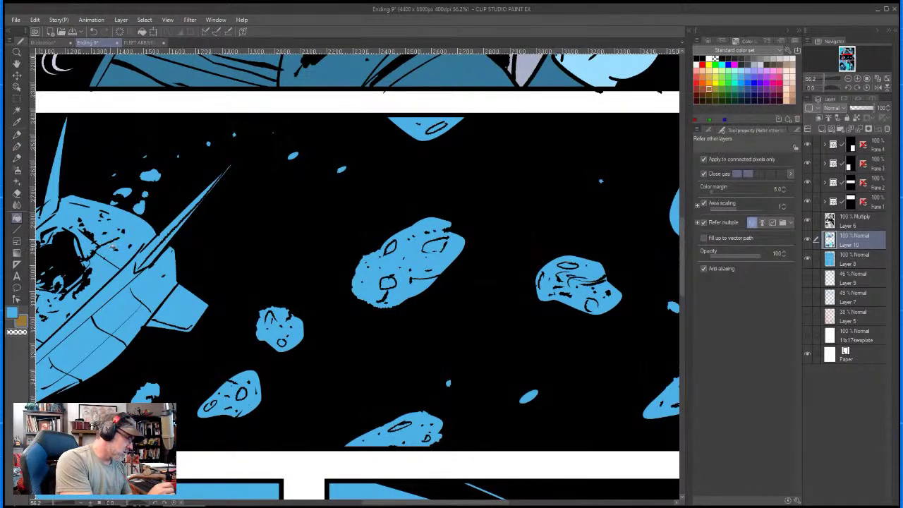
left_click(116, 248)
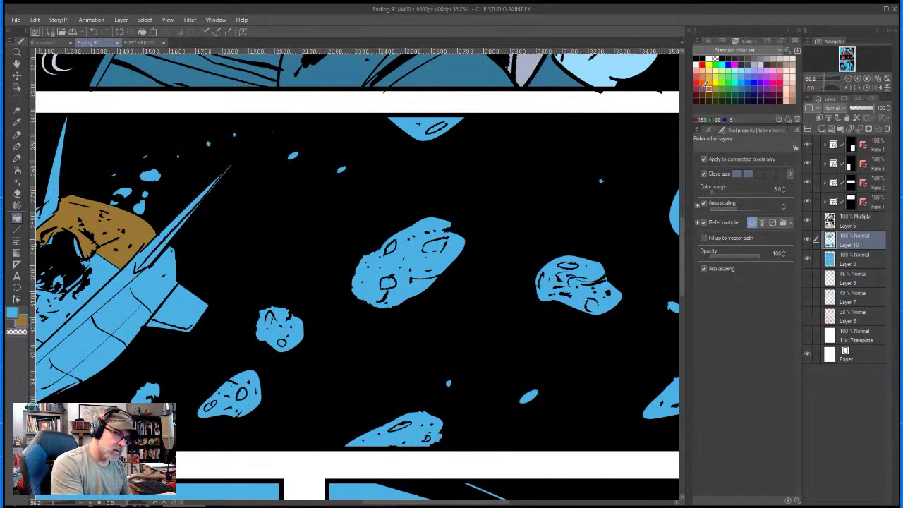
left_click(705, 84)
left_click(141, 242)
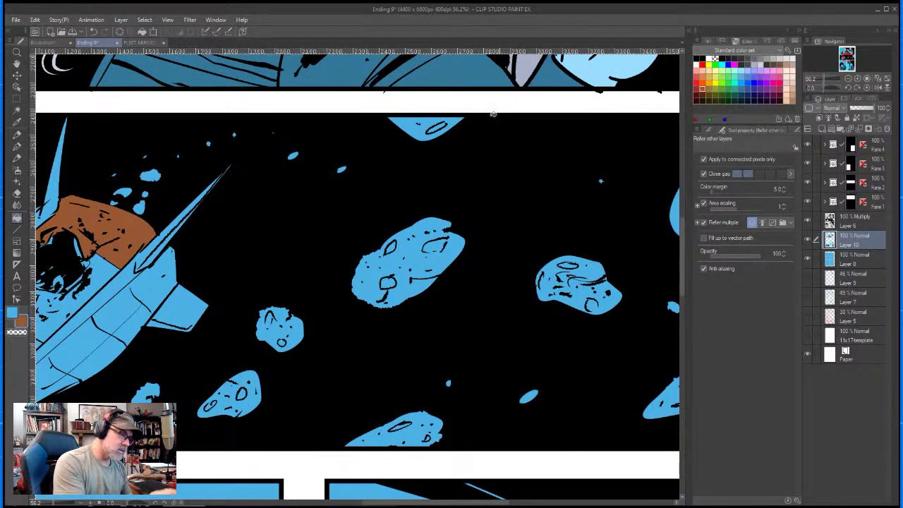
left_click(706, 77)
left_click(116, 248)
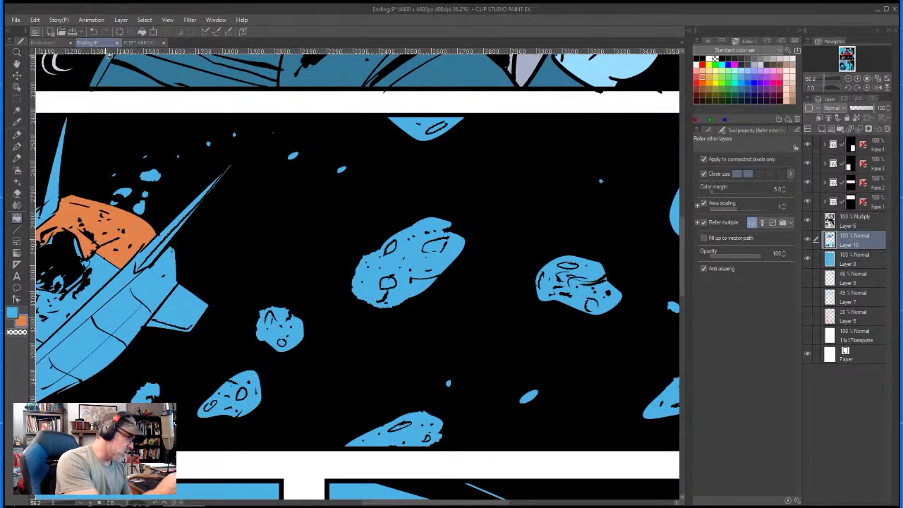
- Open the colored page FLEET ARRIVES 14 from the fleet arrives colors folder inside COLORS as a color reference
left_click(61, 32)
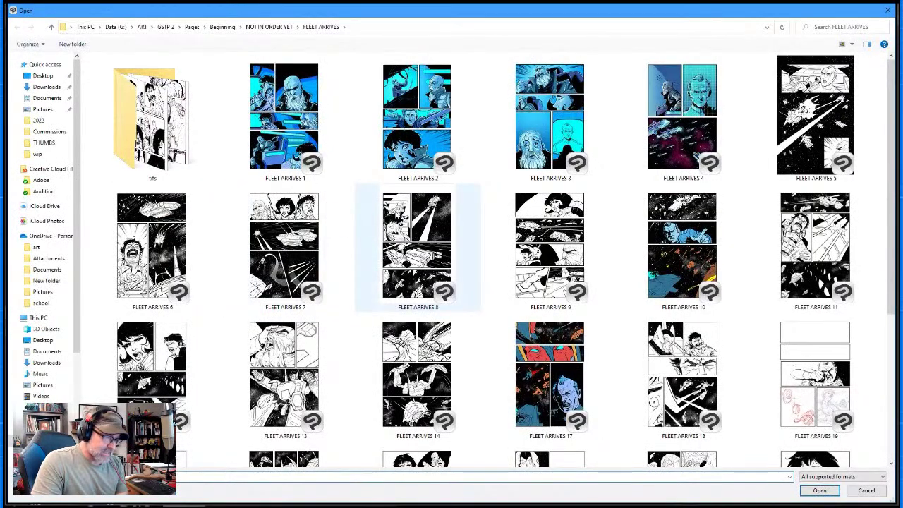
scroll(170, 240, "down", 3)
scroll(134, 92, "up", 3)
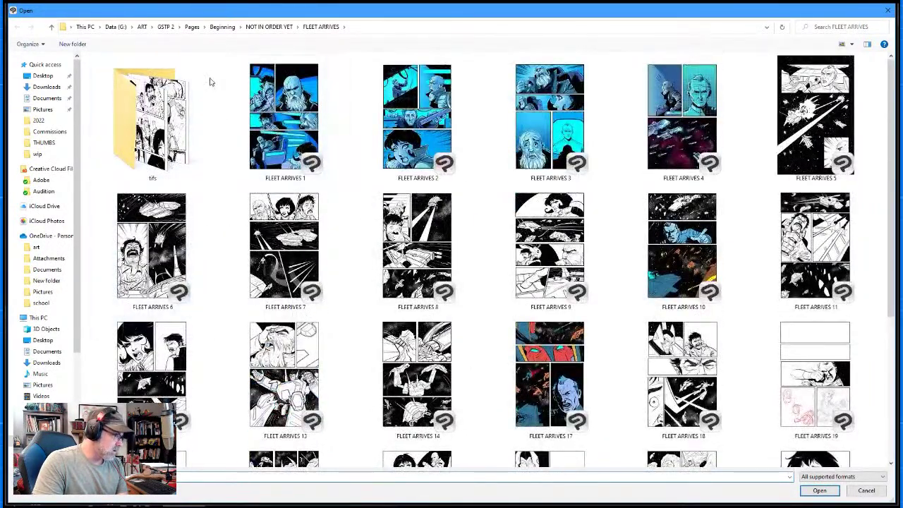
left_click(268, 27)
double_click(182, 90)
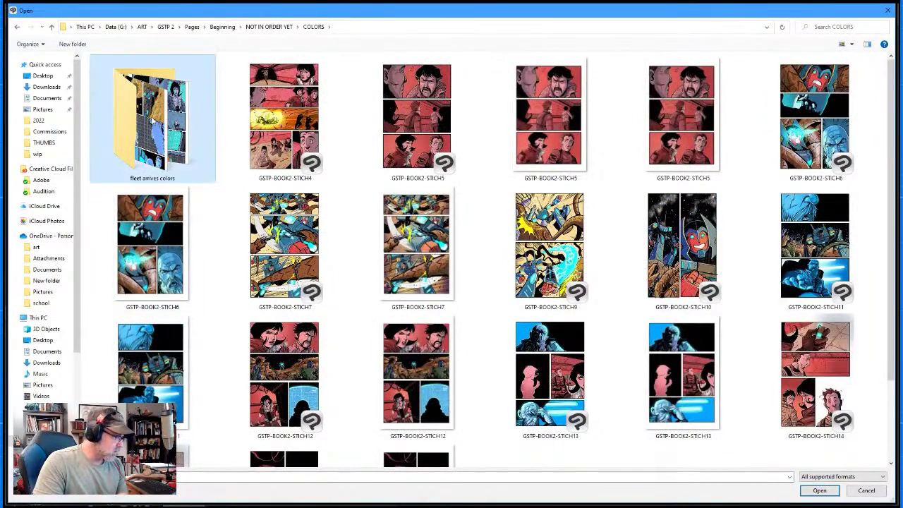
double_click(154, 121)
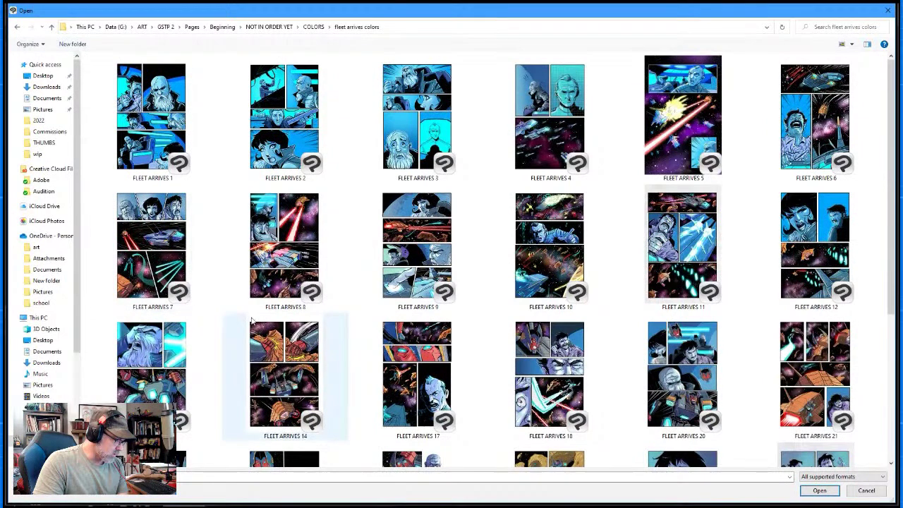
double_click(295, 361)
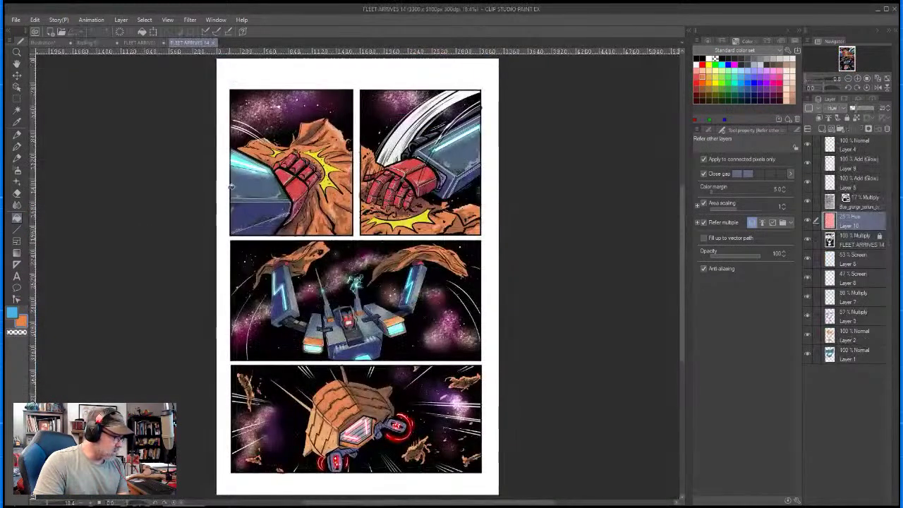
- Hide the texture, glow and screen layers and Multiply Layer 7 of FLEET ARRIVES 14 to expose its flat colors
left_click(807, 200)
left_click(808, 183)
left_click(808, 167)
left_click(807, 148)
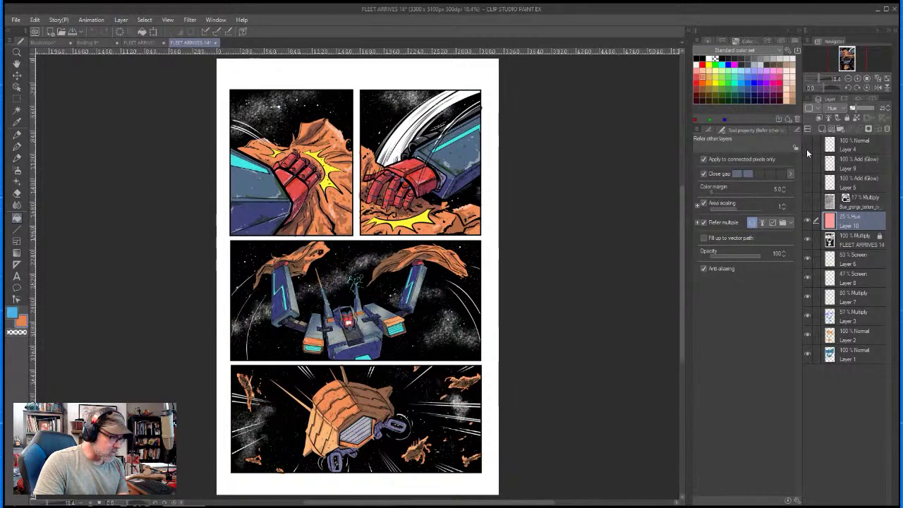
left_click(808, 258)
left_click(807, 302)
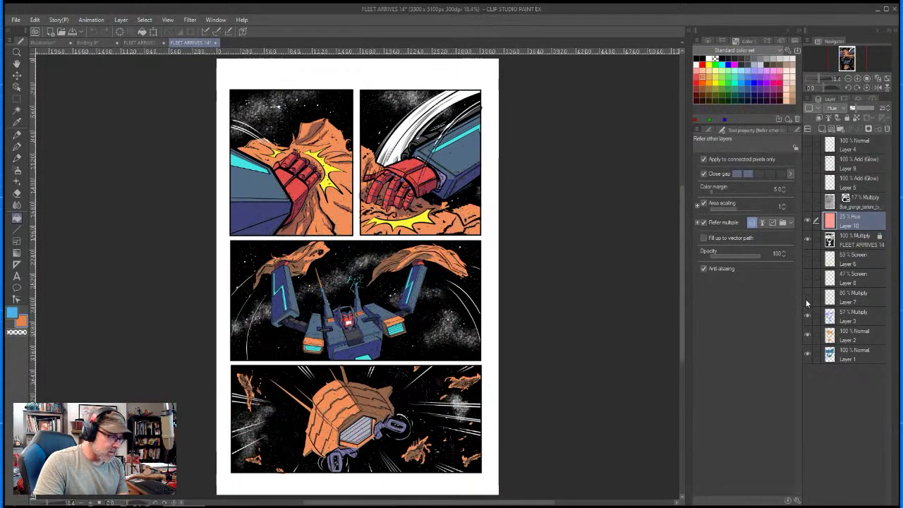
- Return to Ending 9 and fill the ship's side hull panels, near side fin and long rear spike with light orange
left_click(17, 121)
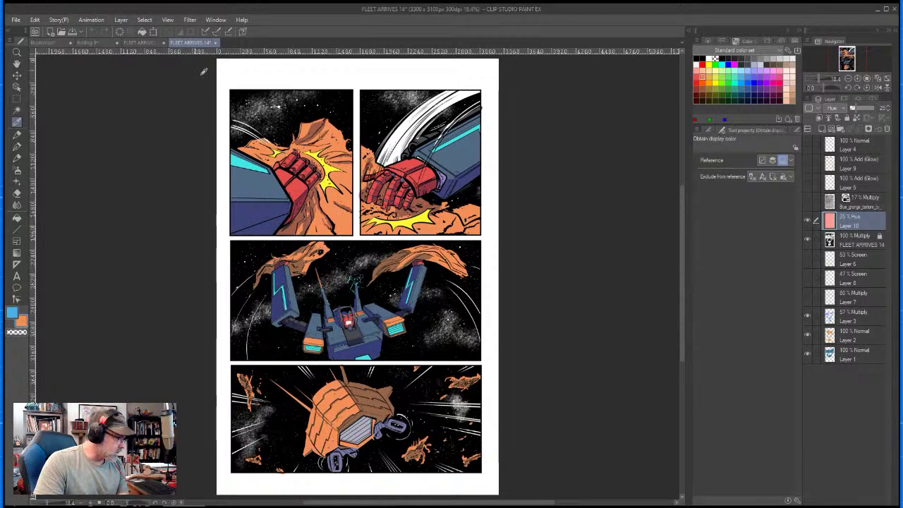
left_click(134, 43)
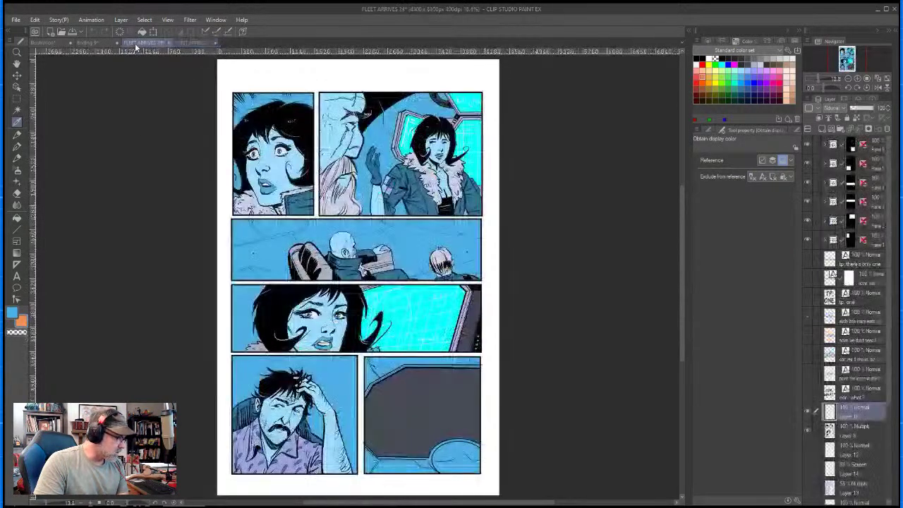
left_click(93, 43)
left_click(17, 217)
left_click(113, 271)
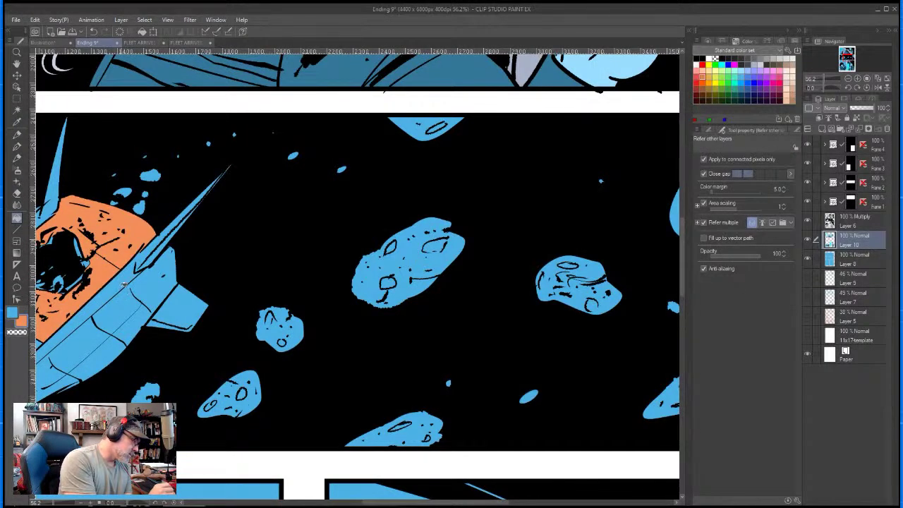
left_click(125, 289)
left_click(120, 325)
left_click(181, 304)
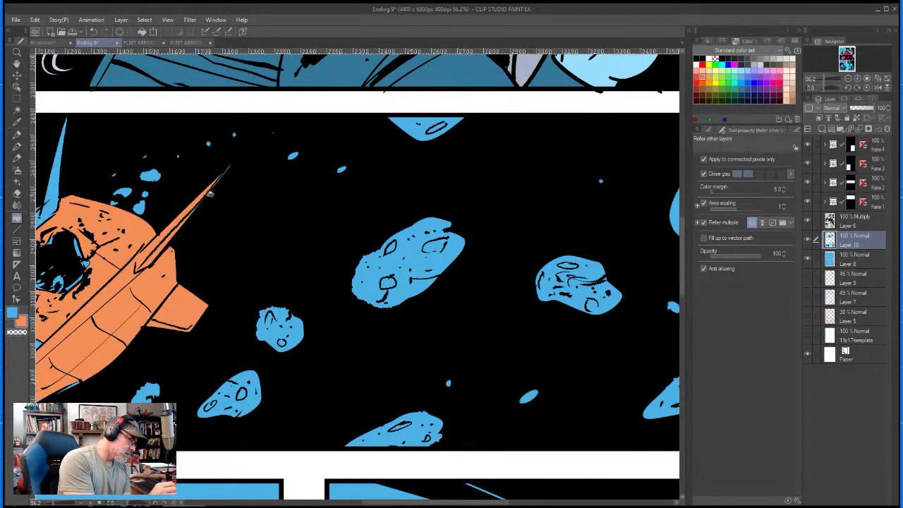
- Fill the ship's remaining hull panels, second spike, far fin and the frame around the front grille with light orange
left_click_drag(247, 326, 548, 365)
left_click(359, 241)
left_click(283, 290)
left_click(230, 383)
left_click(279, 262)
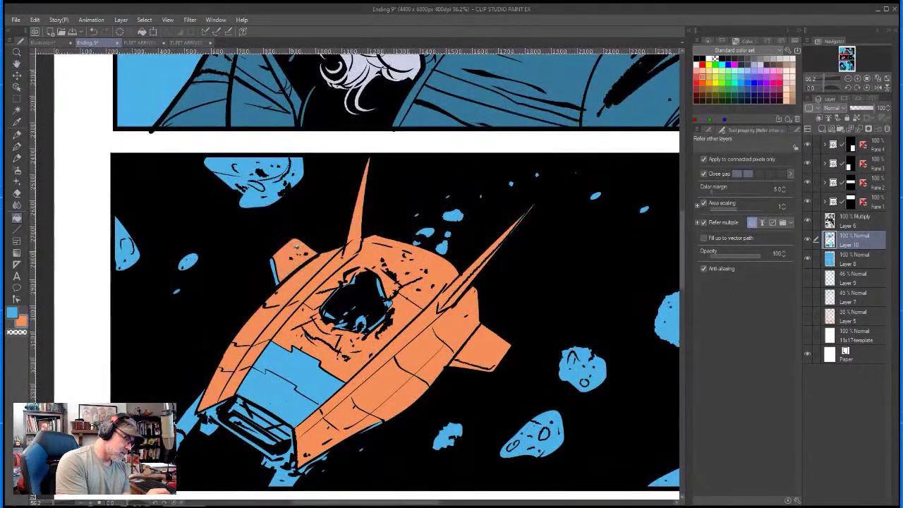
left_click(318, 398)
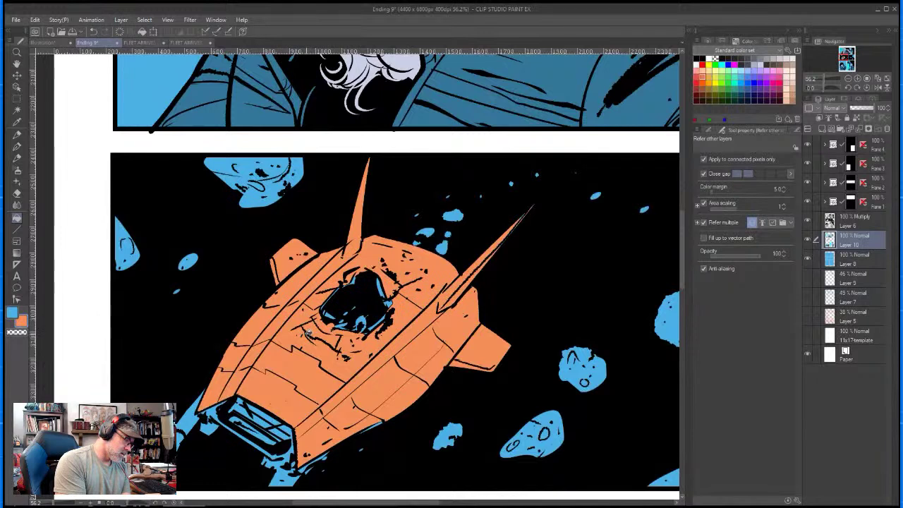
left_click(215, 410)
left_click(209, 426)
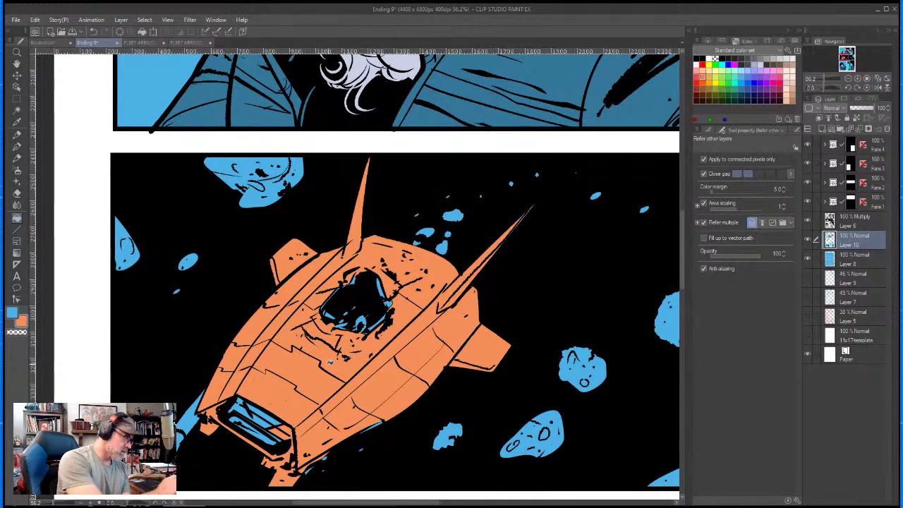
- Paint the leftover blue slivers around the crater and the debris chunks behind the ship light orange with the pen
key("p")
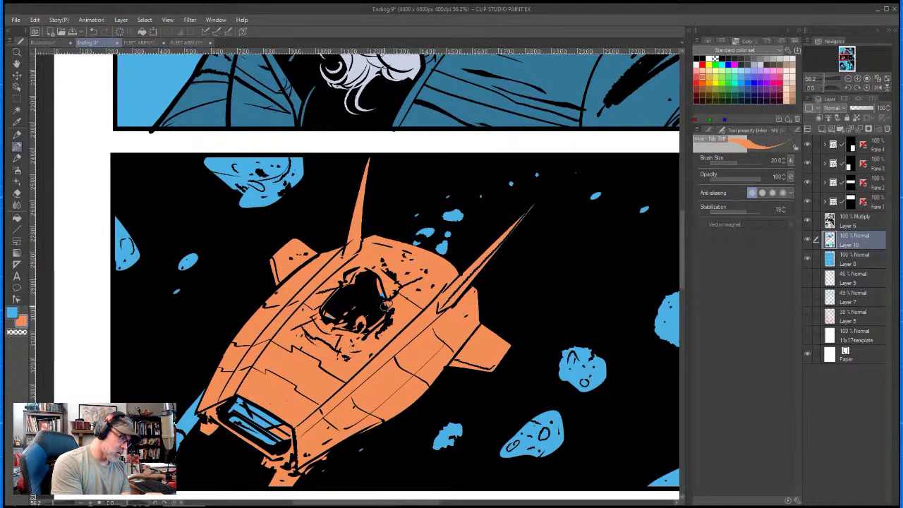
left_click_drag(446, 215, 461, 215)
left_click_drag(439, 250, 449, 233)
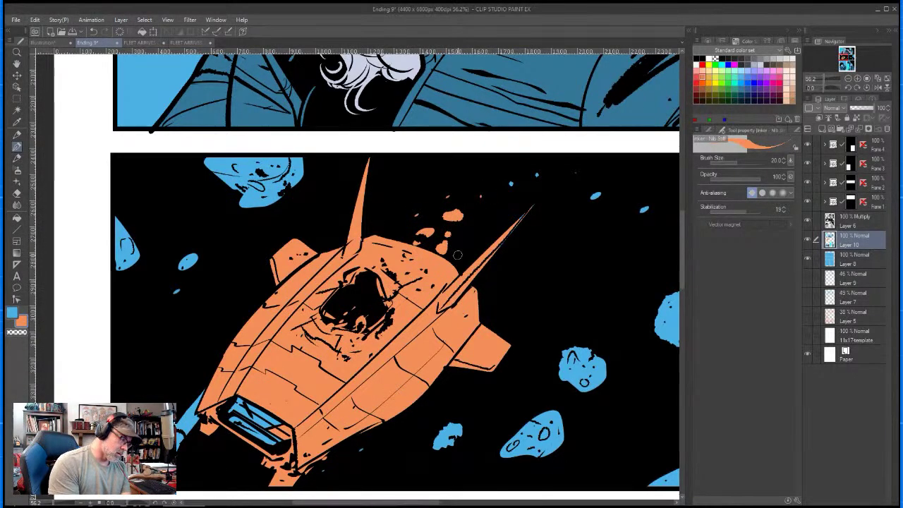
- Paint the slats of the ship's front grille with a pale lavender-grey swatch
scroll(457, 254, "down", 3)
left_click(761, 64)
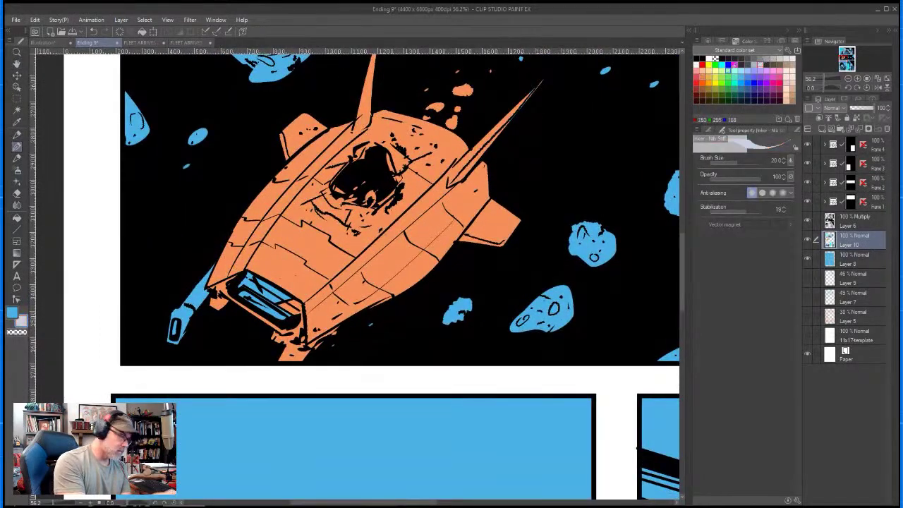
mouse_move(248, 284)
left_mouse_down()
mouse_move(279, 301)
mouse_move(276, 313)
left_mouse_up()
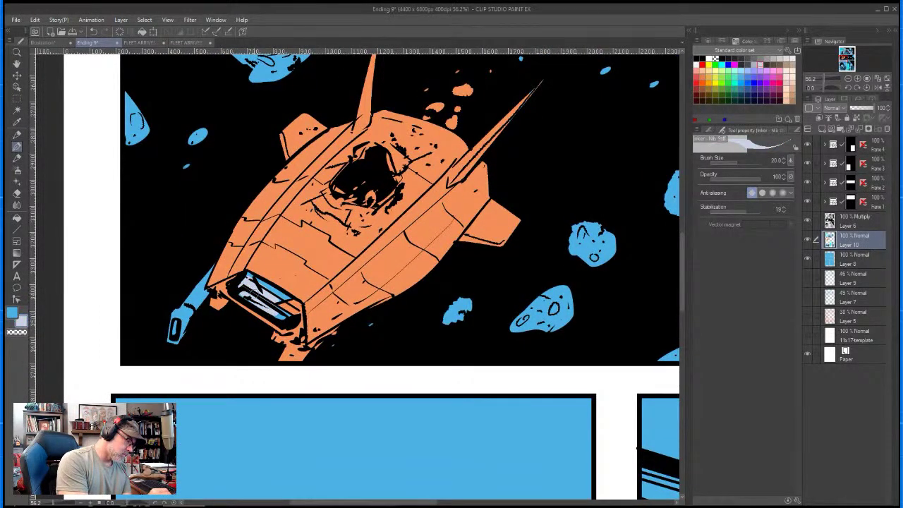
left_click_drag(253, 276, 288, 305)
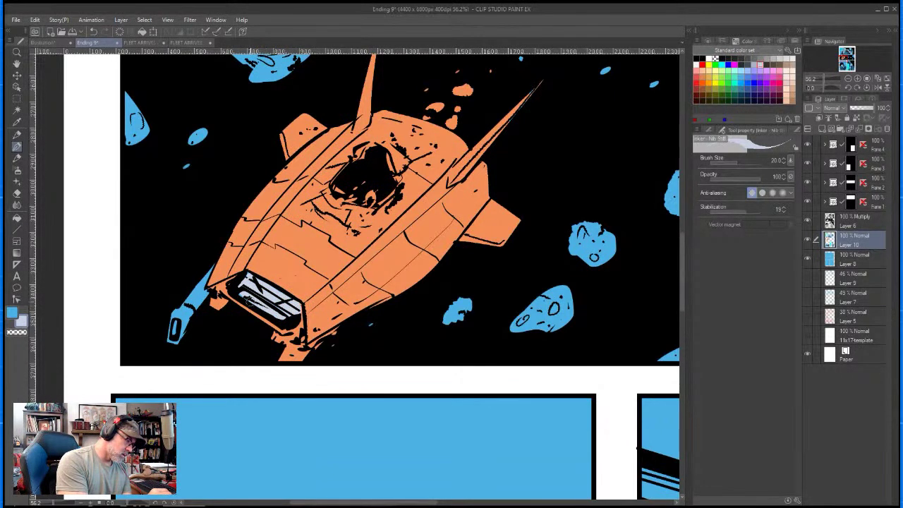
- Paint the two barrels protruding from the ship's front with a darker lavender-grey swatch
left_click(754, 64)
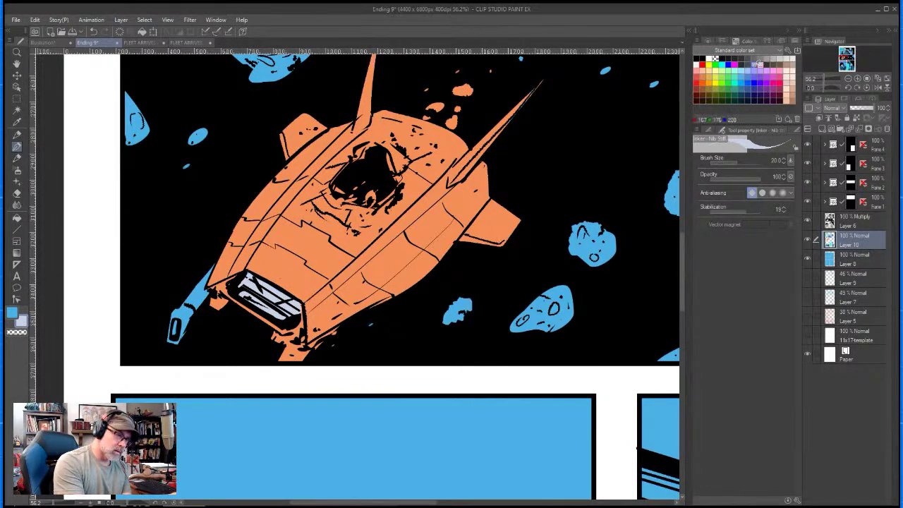
mouse_move(210, 265)
left_mouse_down()
mouse_move(170, 331)
mouse_move(175, 338)
mouse_move(202, 282)
mouse_move(195, 293)
left_mouse_up()
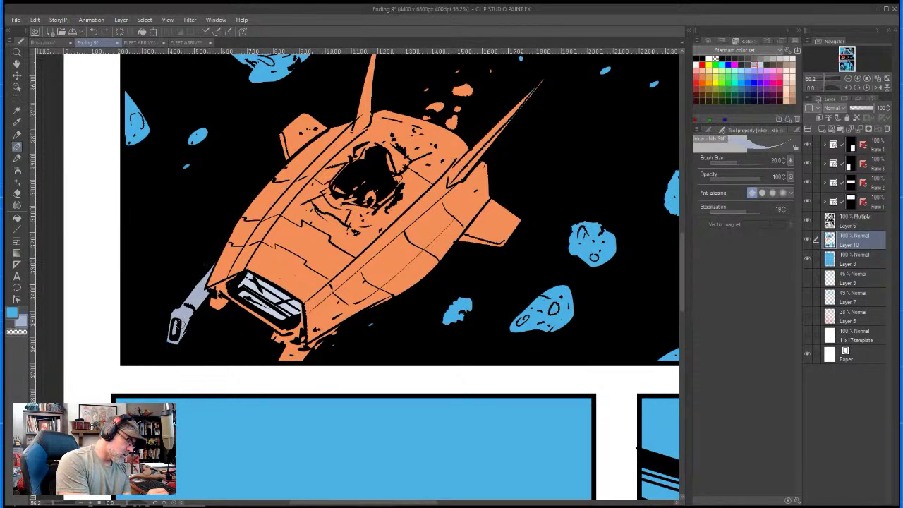
mouse_move(279, 359)
left_mouse_down()
mouse_move(285, 347)
mouse_move(286, 358)
mouse_move(302, 353)
left_mouse_up()
- Check the earlier colored page FLEET ARRIVES 14, then fill the central asteroid and the three nearest the ship with a pale brown swatch
key("space")
left_click_drag(635, 300, 282, 351)
mouse_move(354, 336)
left_mouse_down()
mouse_move(360, 361)
mouse_move(374, 355)
left_mouse_up()
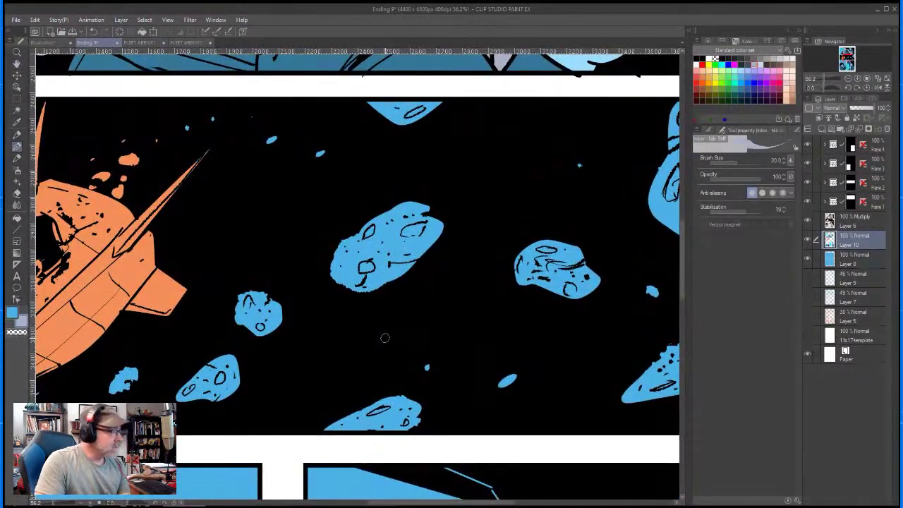
left_click(189, 43)
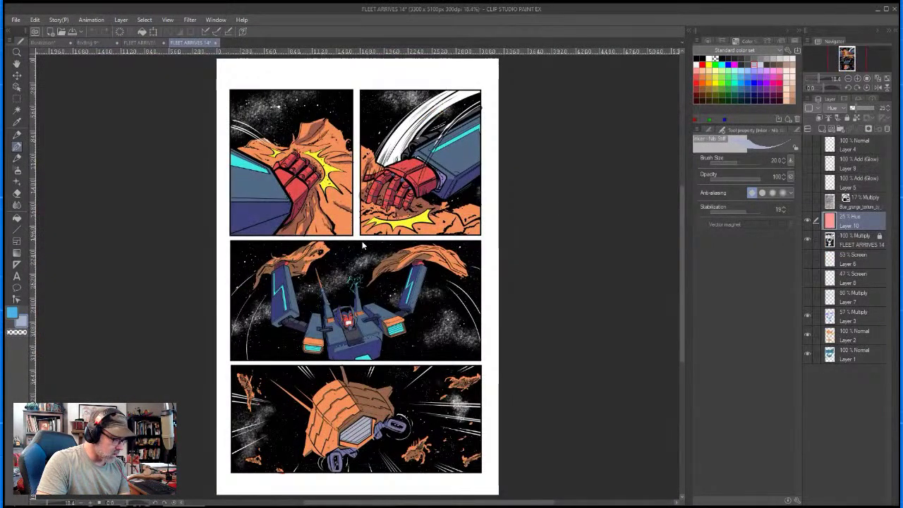
left_click(96, 43)
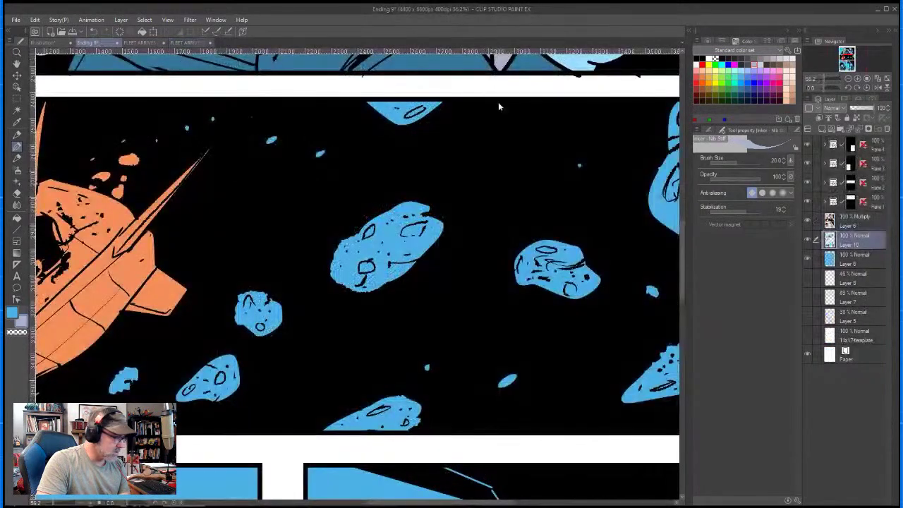
left_click(793, 59)
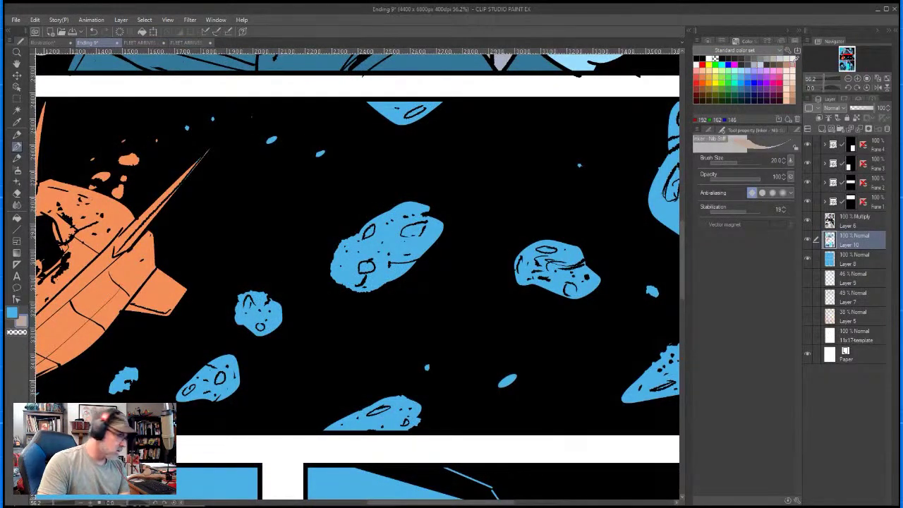
key("g")
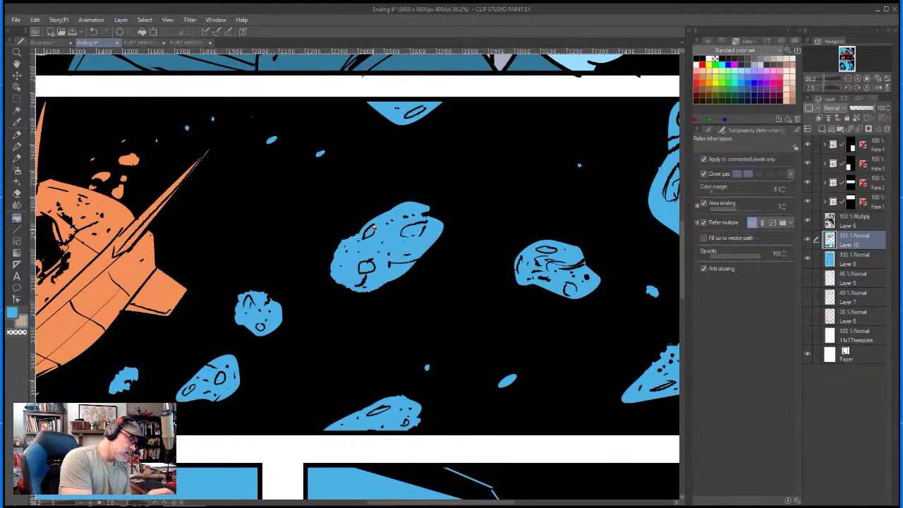
left_click(392, 233)
left_click(266, 305)
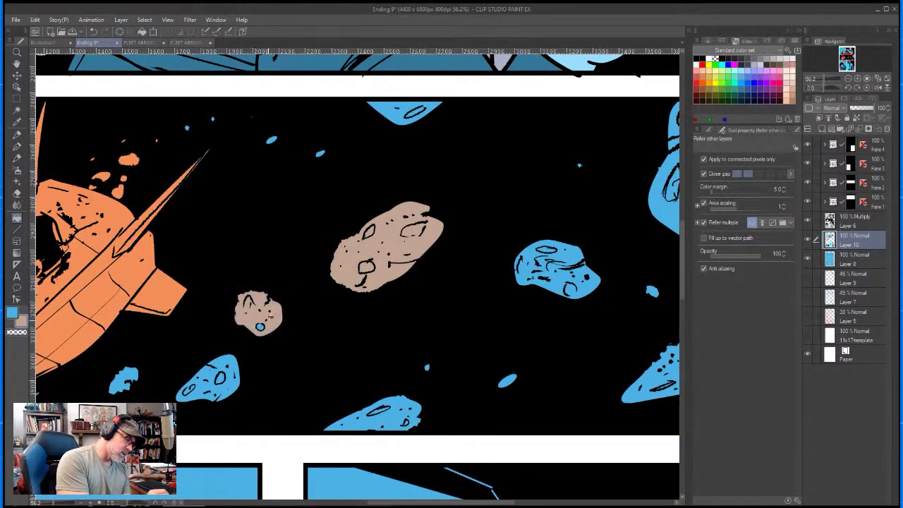
left_click(205, 393)
left_click(131, 375)
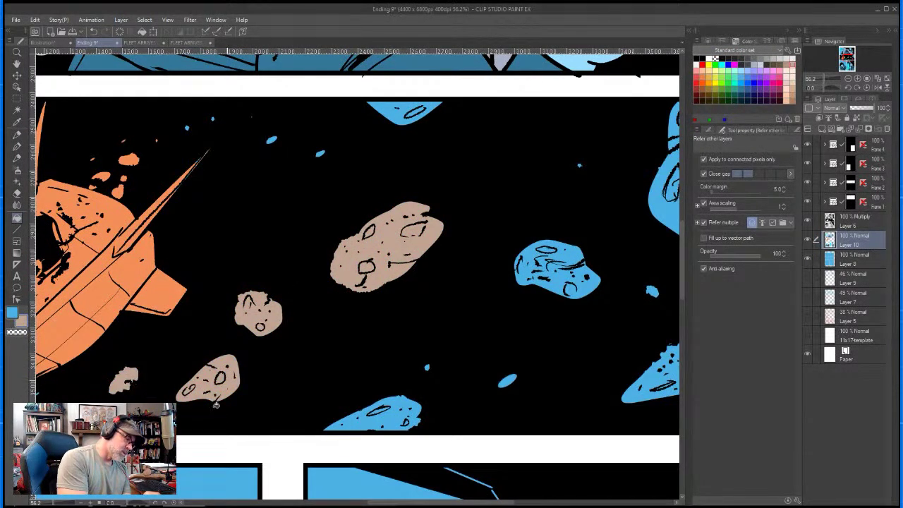
- Fill the cratered asteroid, the lower-edge asteroid, the pointed asteroid and the huge one at the panel's far edge with pale brown
left_click(571, 269)
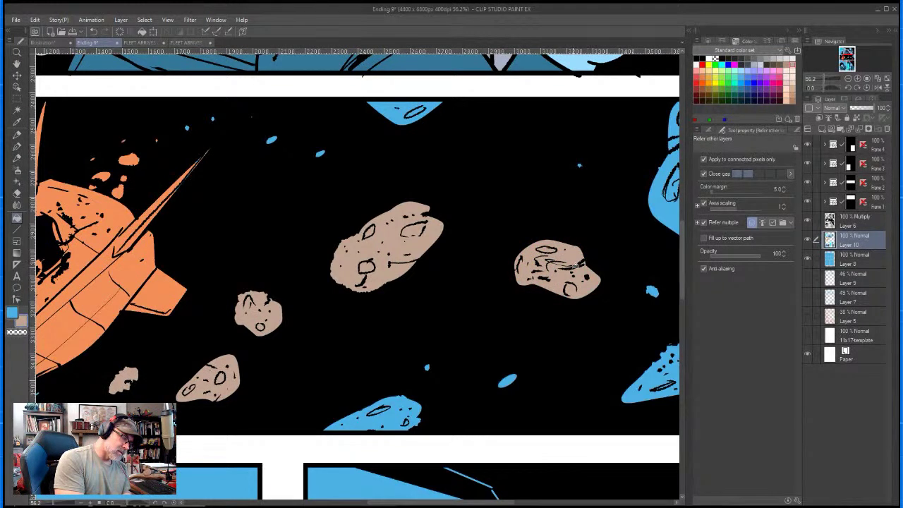
left_click(393, 415)
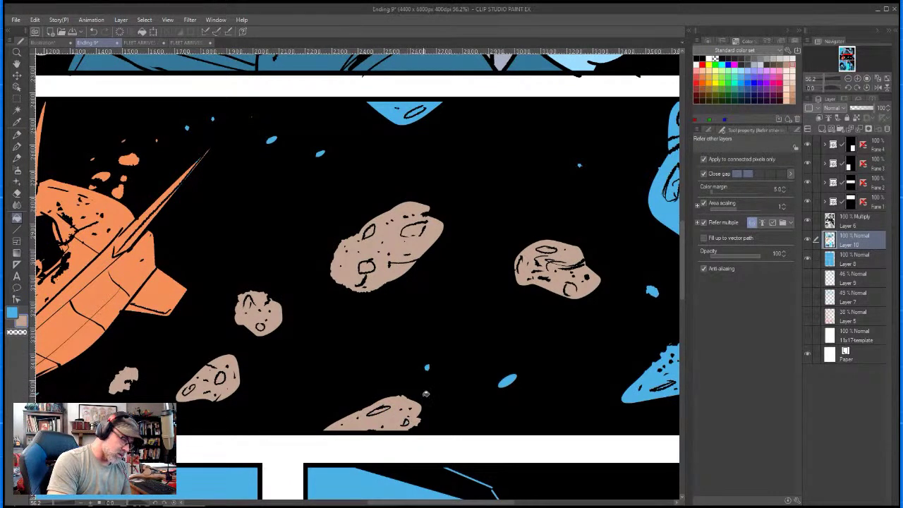
left_click(659, 371)
left_click_drag(570, 327, 383, 369)
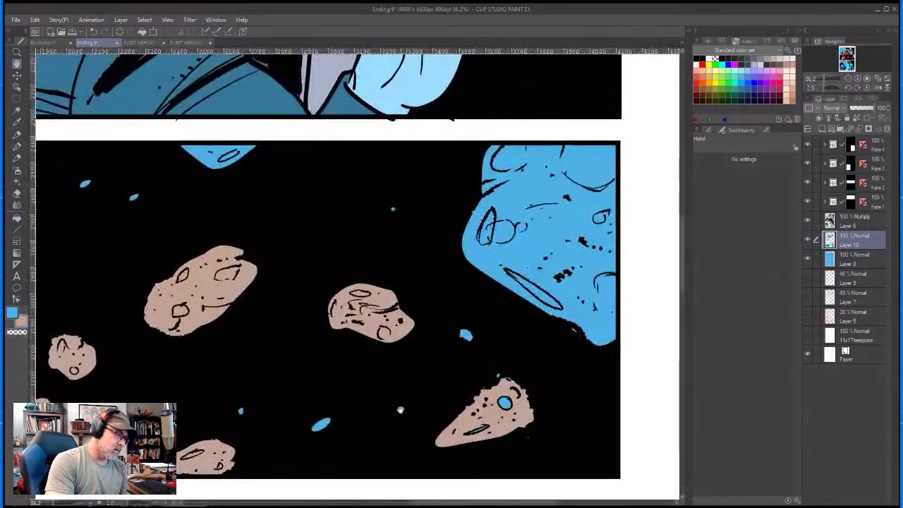
left_click(542, 254)
left_click(487, 229)
left_click(533, 289)
left_click(611, 182)
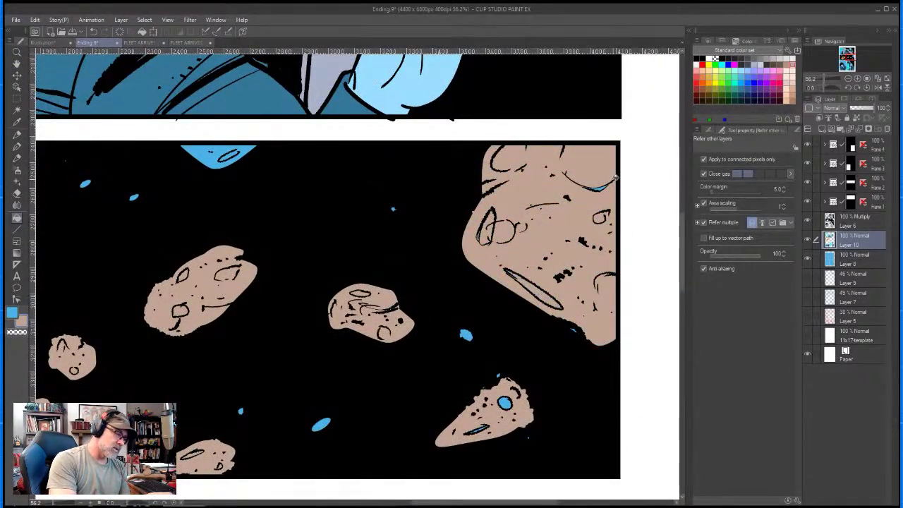
- Color the small drifting rocks, the pointed asteroid's crater and the asteroid cut off by the panel's upper edge pale brown
left_click(465, 334)
left_click(321, 423)
left_click(241, 410)
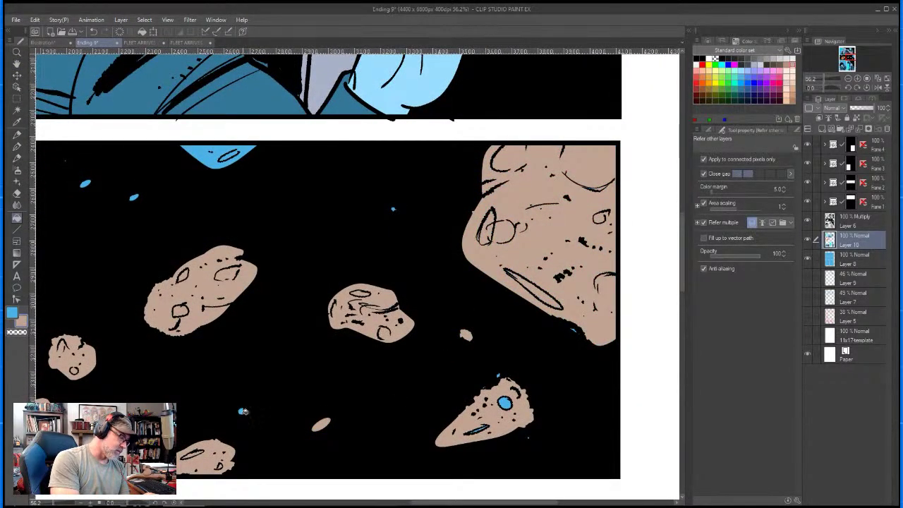
left_click(505, 403)
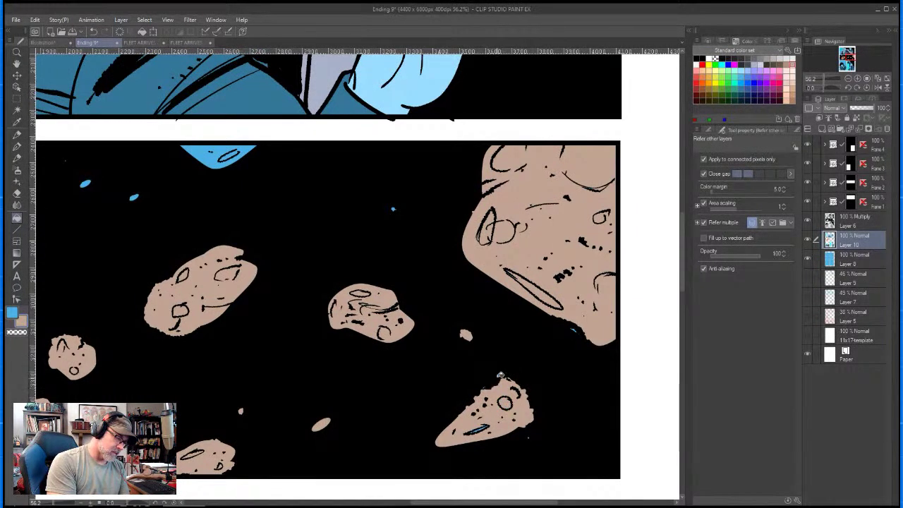
key("p")
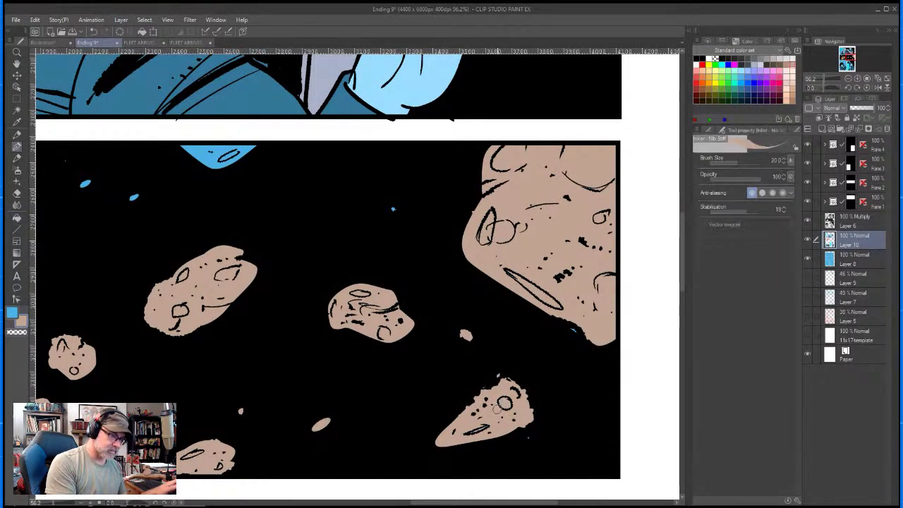
left_click(134, 196)
mouse_move(180, 150)
left_mouse_down()
mouse_move(252, 148)
mouse_move(233, 148)
mouse_move(210, 160)
left_mouse_up()
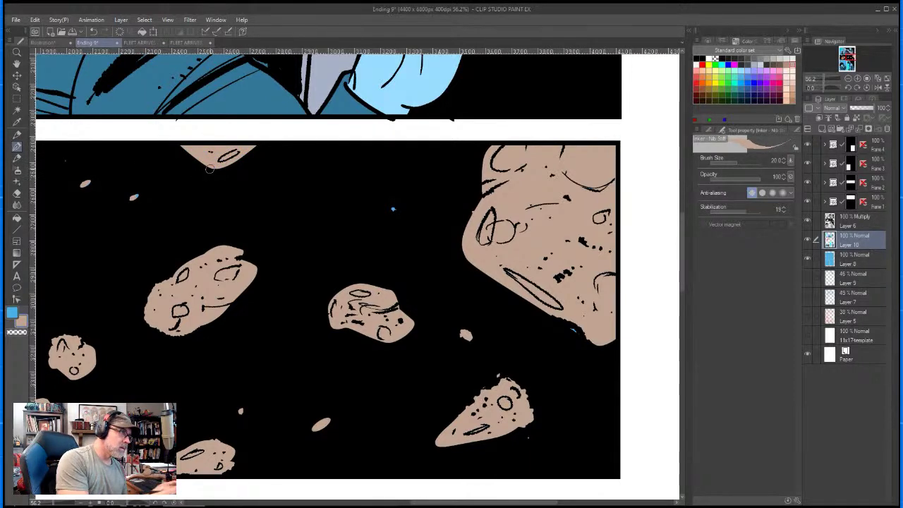
- Enlarge the pen to 40 and paint the leftover blue slivers on the asteroids and the tiny rocks behind the ship pale brown
key("bracketright")
key("bracketright")
left_click_drag(498, 385, 512, 383)
left_click(575, 328)
key("space")
left_click_drag(151, 391, 495, 430)
left_click_drag(347, 206, 392, 192)
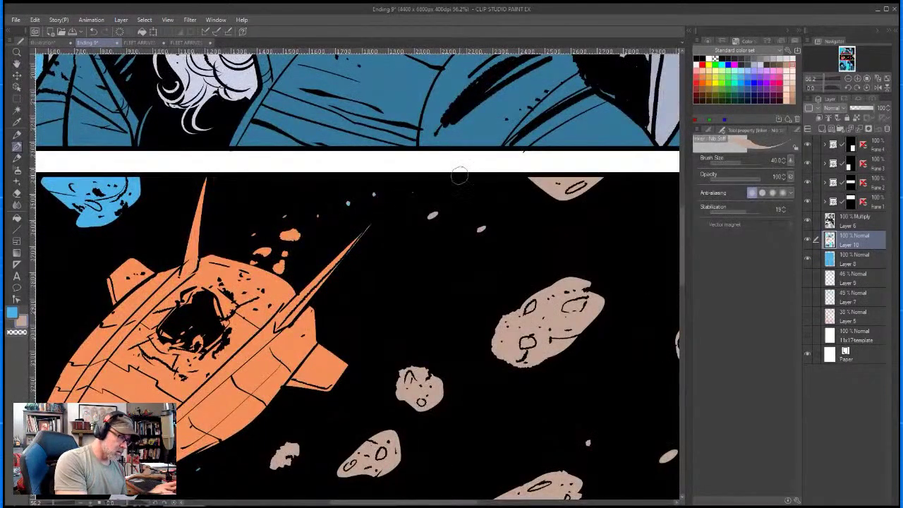
- Color the upper asteroid beside the ship, the one at the panel's edge and the two small rocks near them pale brown
key("space")
left_click_drag(335, 294, 484, 322)
left_click_drag(259, 218, 264, 236)
key("g")
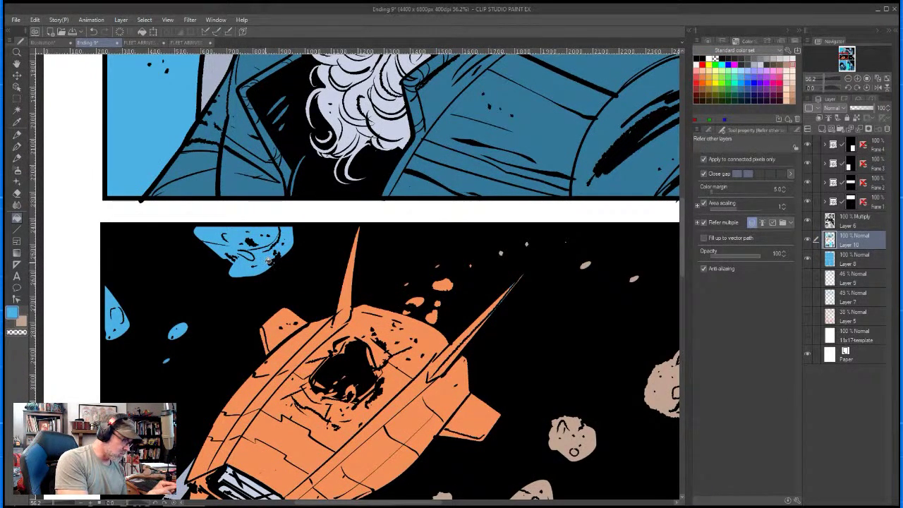
left_click(263, 262)
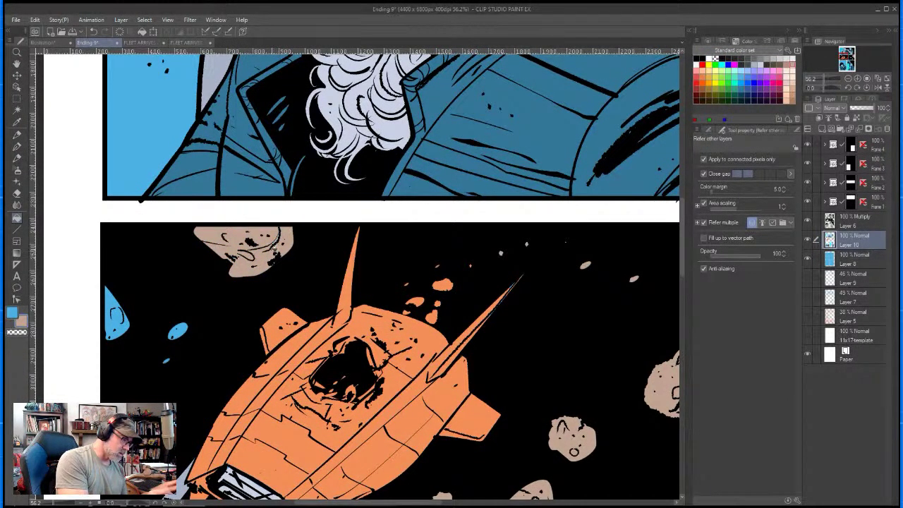
key("p")
left_click_drag(180, 326, 174, 333)
left_click_drag(166, 357, 158, 367)
mouse_move(125, 301)
left_mouse_down()
mouse_move(113, 330)
mouse_move(124, 340)
left_mouse_up()
left_click(125, 326)
key("g")
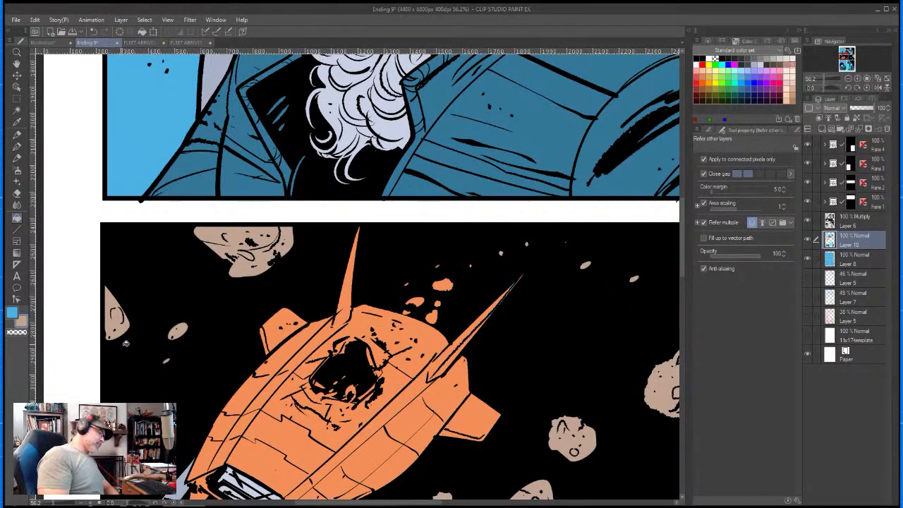
- Sample the ship's light orange for the pen and save the page
scroll(683, 255, "down", 3)
mouse_move(684, 254)
left_mouse_down()
mouse_move(682, 281)
mouse_move(683, 258)
left_mouse_up()
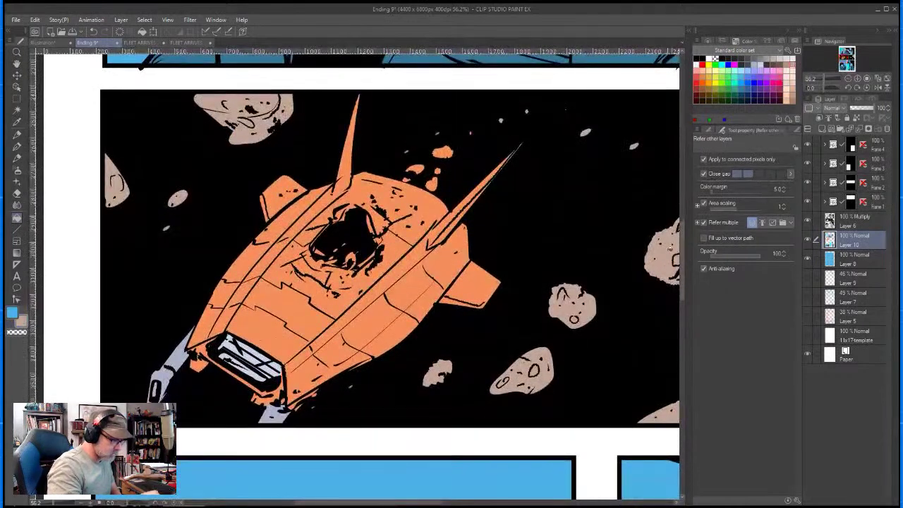
left_click(17, 122)
key("p")
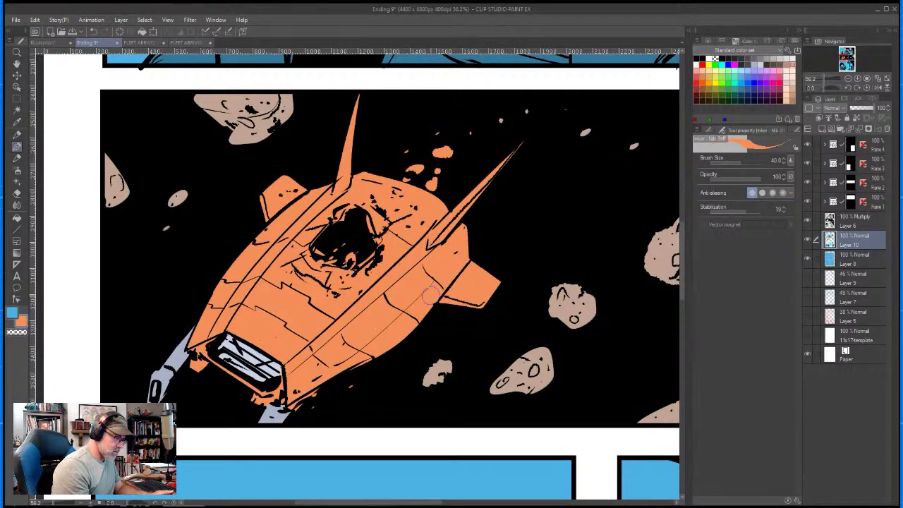
key("ctrl+space")
left_click_drag(388, 345, 296, 345)
key("space")
mouse_move(524, 380)
left_mouse_down()
mouse_move(464, 214)
mouse_move(432, 417)
left_mouse_up()
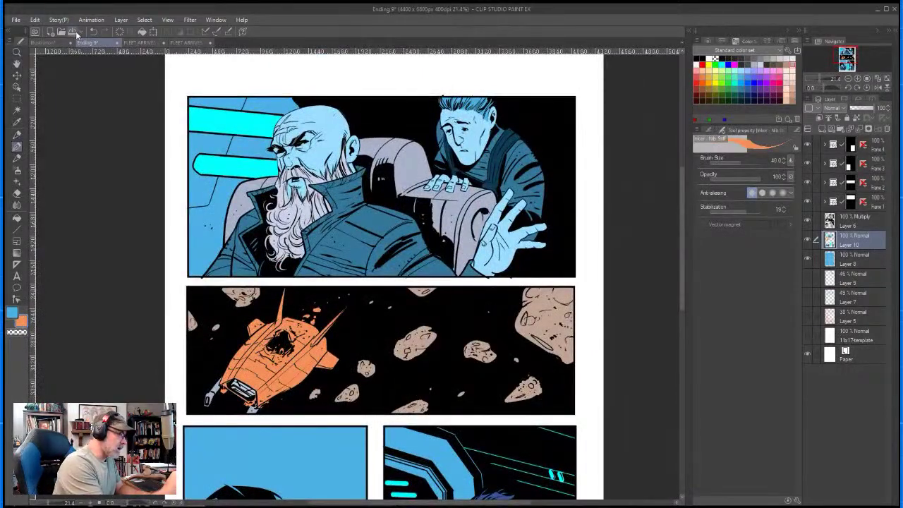
left_click(73, 34)
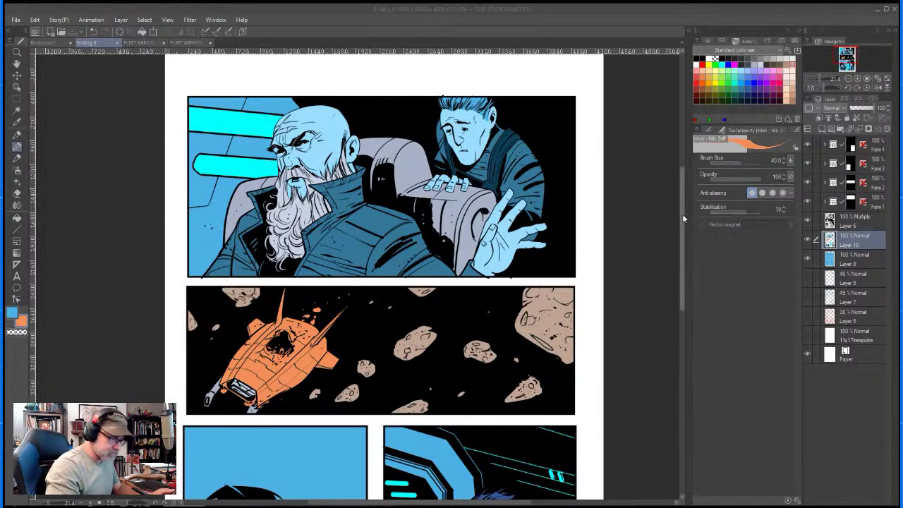
- Sample the dark blue hair color from the man in the corridor panel and fill his hair in the first panel with it
left_click_drag(682, 214, 682, 248)
left_click(17, 136)
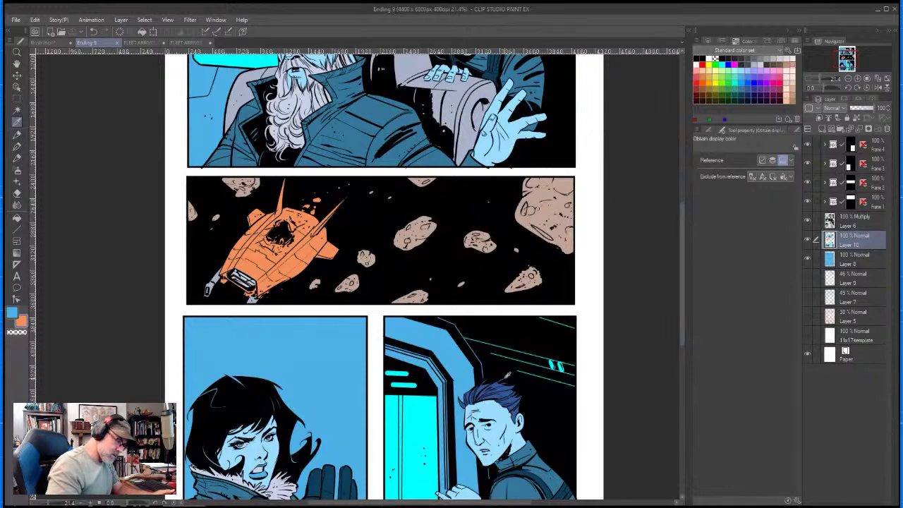
left_click(506, 390)
left_click_drag(486, 141, 448, 347)
key("g")
left_click_drag(436, 197, 405, 197)
key("p")
scroll(442, 194, "up", 5)
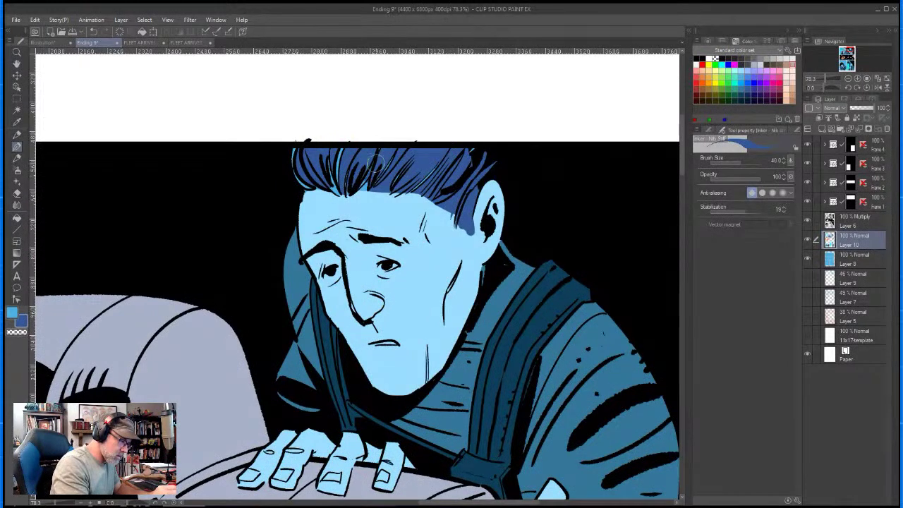
- Paint the remaining light strands of the younger man's hair dark blue, reducing the pen to 20 for the finer areas
left_click_drag(340, 159, 337, 183)
left_click_drag(295, 155, 309, 185)
left_click_drag(335, 158, 338, 192)
left_click_drag(381, 158, 362, 185)
key("bracketleft")
key("bracketleft")
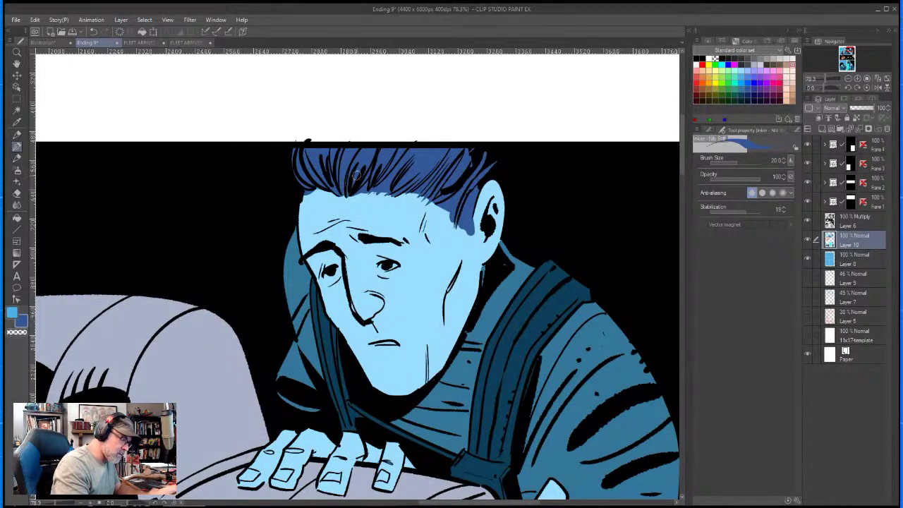
- Sample the medium blue of the younger man's jacket for pen touch-ups around his shoulder and sleeve
left_click(792, 59)
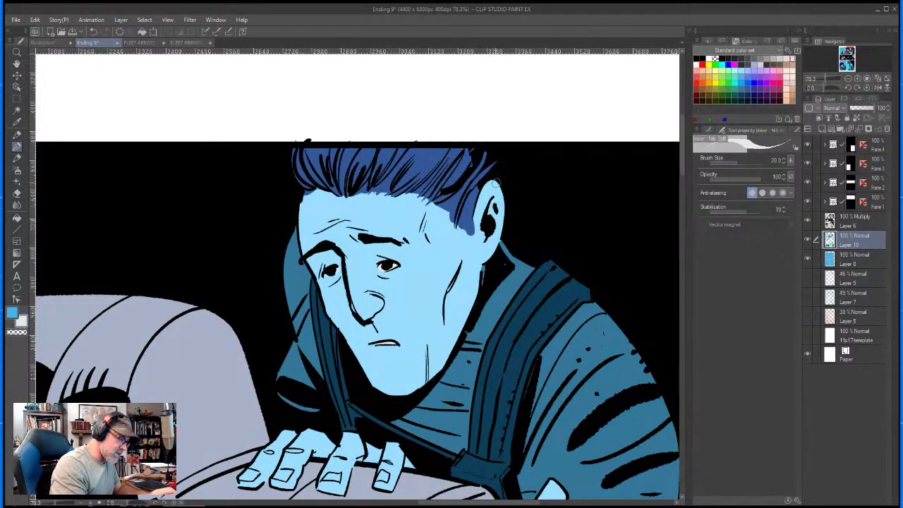
left_click(17, 123)
left_click(338, 378)
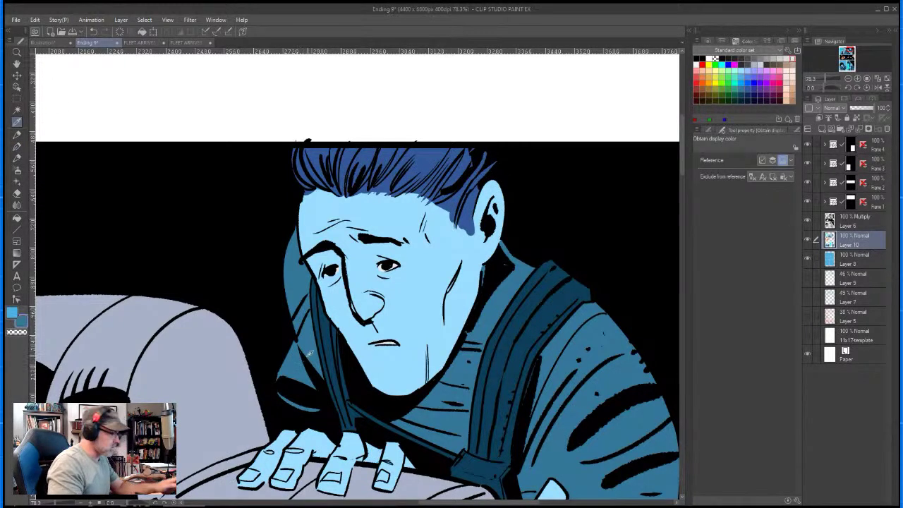
key("p")
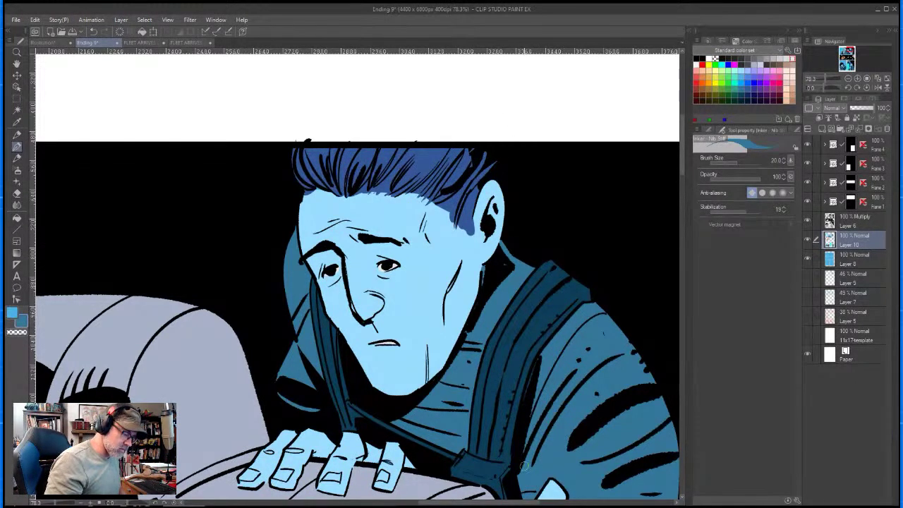
key("space")
left_click_drag(576, 402, 494, 177)
left_click_drag(585, 264, 578, 279)
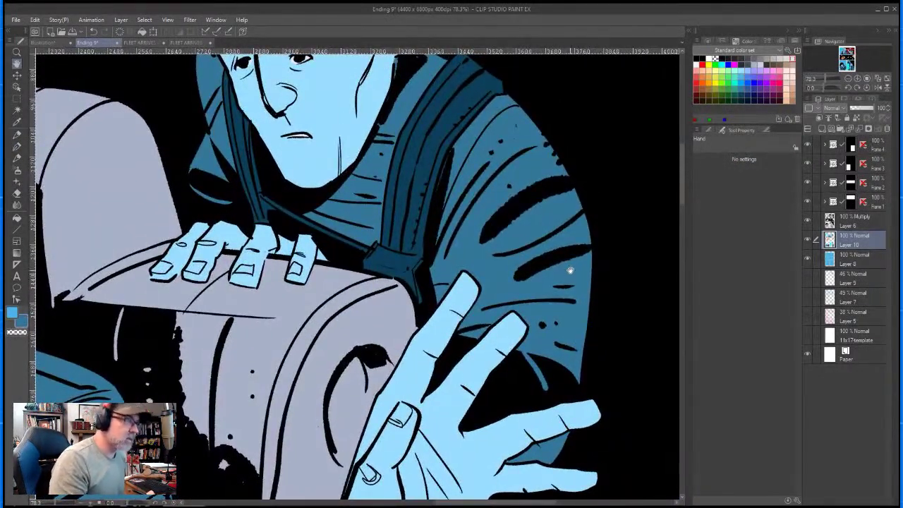
key("p")
- Choose a pale lavender-grey swatch for pen details on the bearded man's face
key("space")
left_click_drag(366, 338, 624, 182)
left_click_drag(426, 194, 530, 383)
key("space")
left_click_drag(507, 304, 635, 237)
left_click_drag(432, 237, 577, 350)
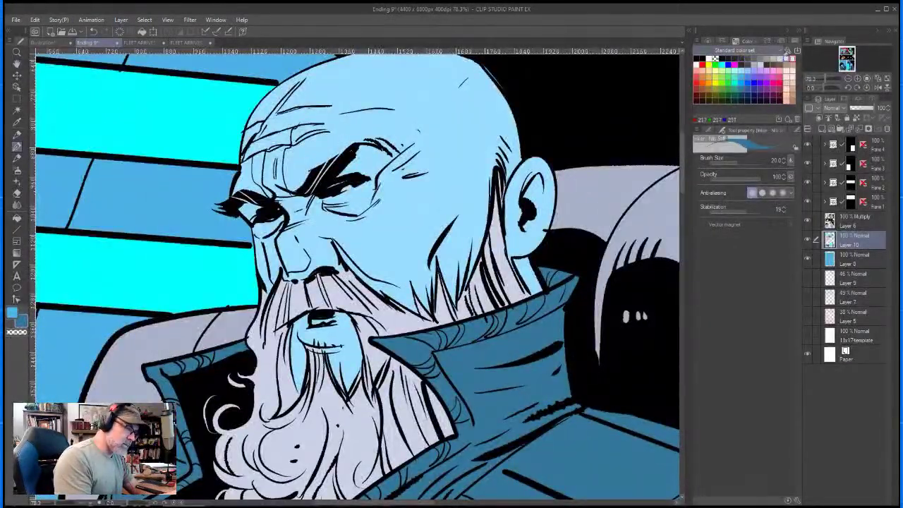
left_click(762, 63)
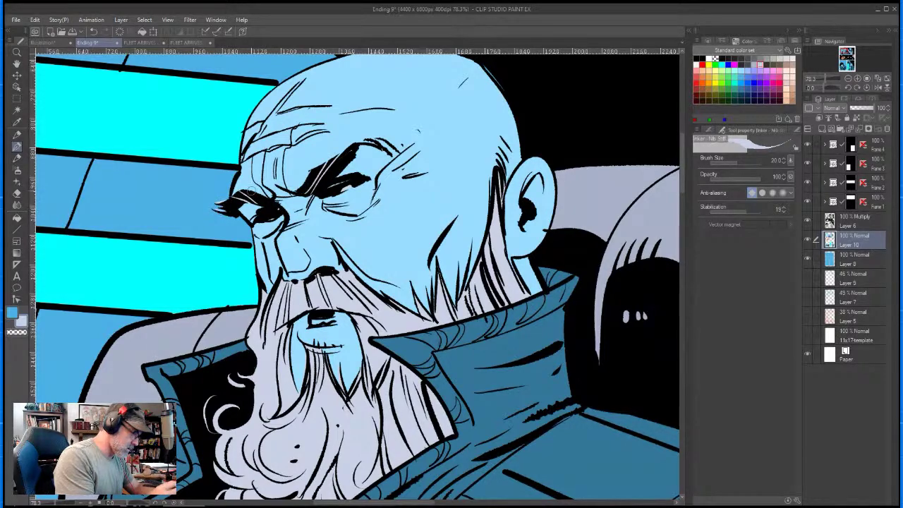
- Recolor the small stray blue asteroid in the space panel with the brown of the surrounding asteroids
key("ctrl+space")
left_click_drag(530, 169, 452, 170)
key("space")
left_click_drag(524, 345, 470, 216)
left_click_drag(466, 376, 264, 359)
key("ctrl+space")
scroll(622, 132, "down", 3)
left_click_drag(600, 145, 545, 269)
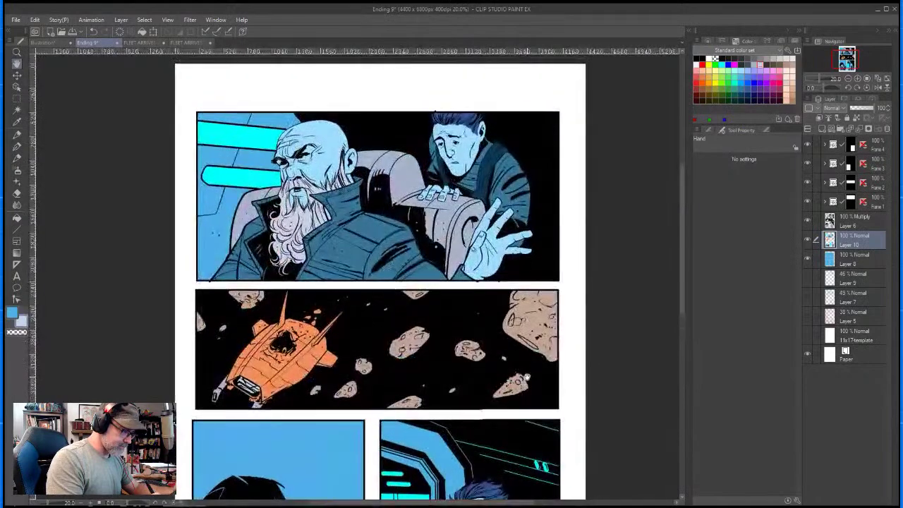
scroll(383, 303, "down", 2)
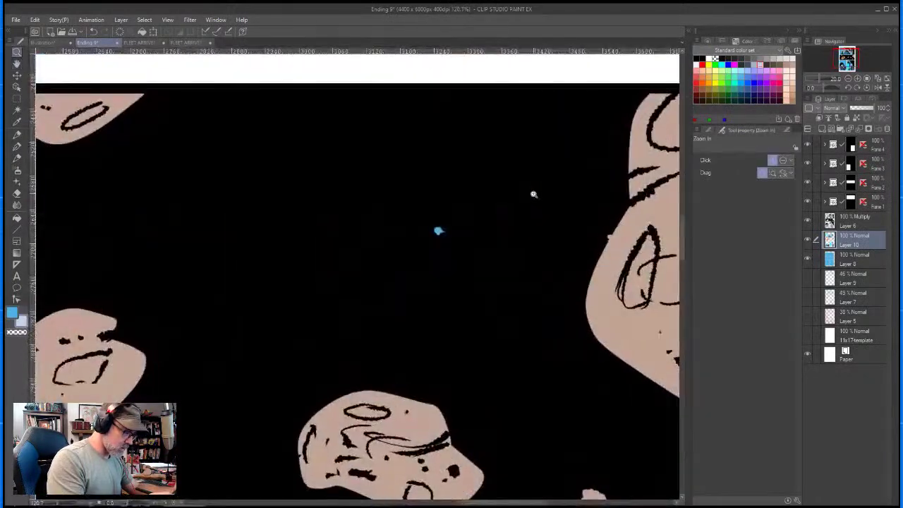
scroll(534, 194, "down", 3)
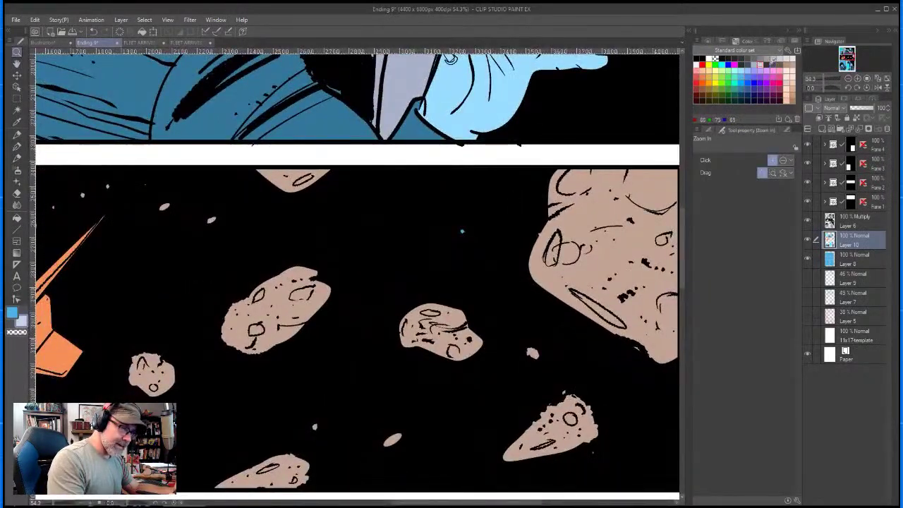
key("p")
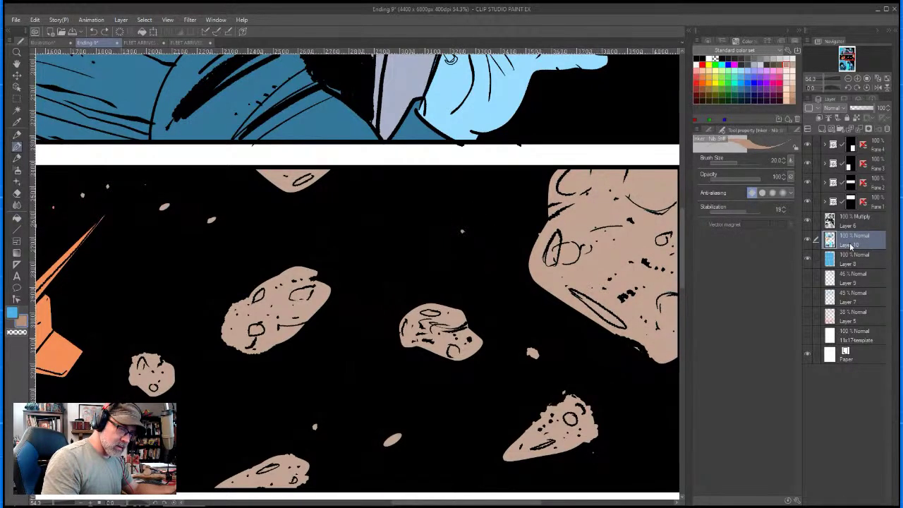
- Add a new layer above Layer 10, set it to Multiply at 52% opacity, and choose a light violet shading color
left_click(835, 109)
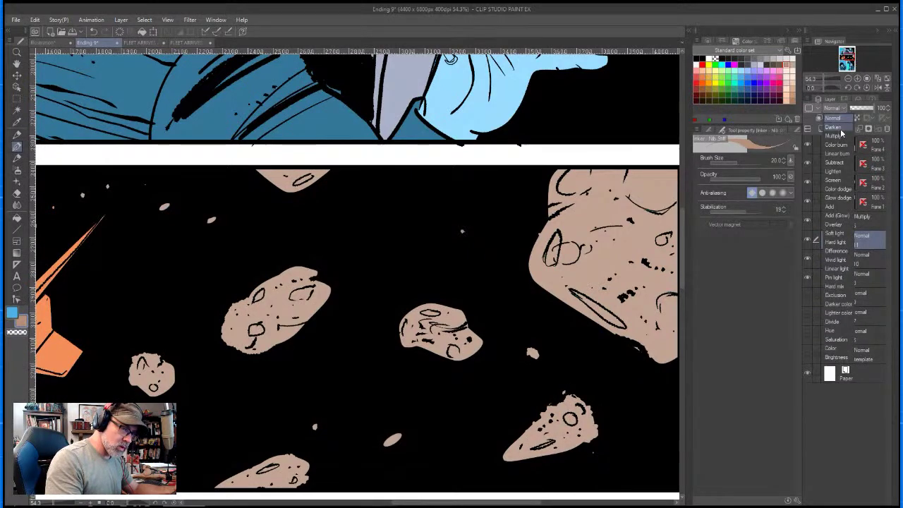
left_click(832, 136)
left_click(754, 70)
- Shade the back of the bearded man's head, his cheek and the side of his nose in violet at pen size 50
key("space")
mouse_move(471, 59)
left_mouse_down()
mouse_move(505, 276)
mouse_move(608, 422)
mouse_move(695, 491)
left_mouse_up()
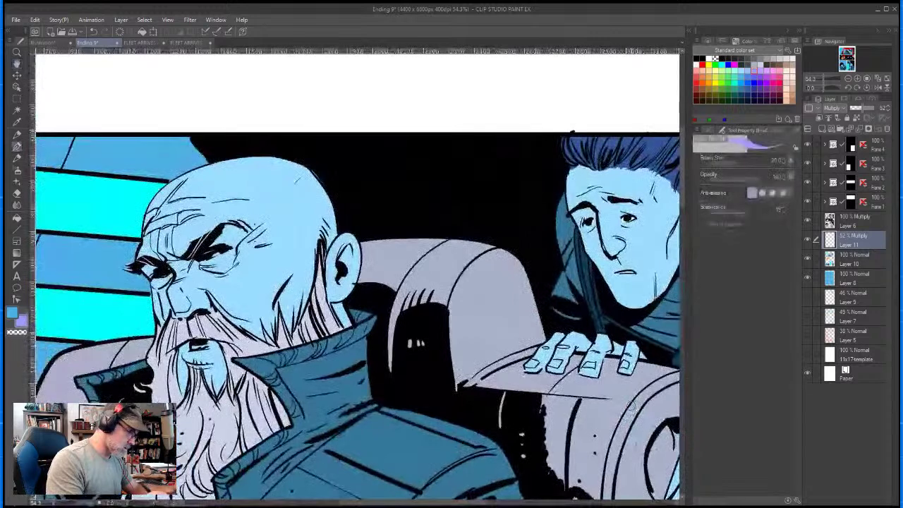
left_click_drag(301, 168, 326, 200)
mouse_move(310, 195)
left_mouse_down()
mouse_move(314, 240)
mouse_move(342, 282)
mouse_move(304, 267)
mouse_move(333, 319)
mouse_move(349, 261)
left_mouse_up()
mouse_move(337, 310)
left_mouse_down()
mouse_move(286, 296)
mouse_move(307, 339)
mouse_move(264, 345)
mouse_move(201, 321)
mouse_move(198, 311)
mouse_move(215, 332)
mouse_move(189, 271)
mouse_move(193, 257)
mouse_move(262, 212)
mouse_move(269, 227)
mouse_move(286, 176)
mouse_move(299, 214)
left_mouse_up()
mouse_move(302, 263)
left_mouse_down()
mouse_move(248, 239)
mouse_move(296, 263)
mouse_move(272, 331)
mouse_move(235, 354)
mouse_move(249, 343)
mouse_move(259, 348)
left_mouse_up()
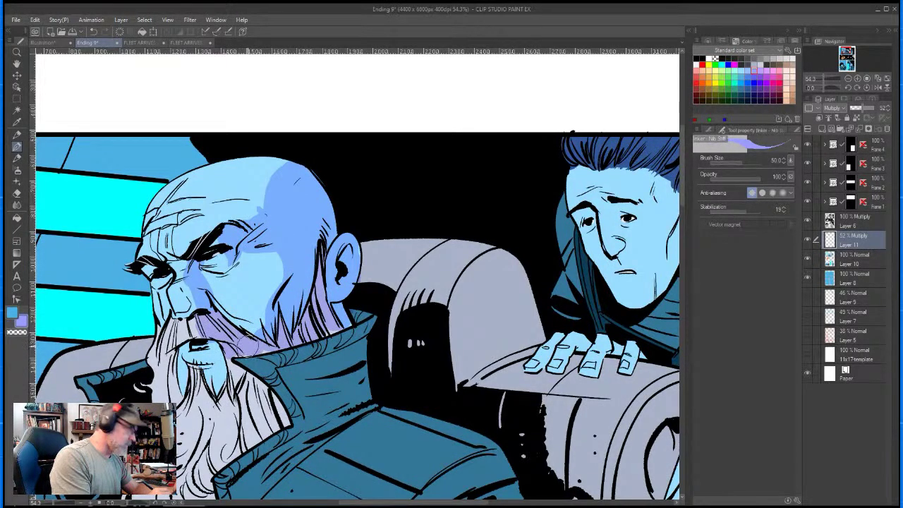
- Shade the bearded man's chin, the mass of his beard and the upper part of his coat collar in violet
key("space")
left_click_drag(349, 393, 404, 304)
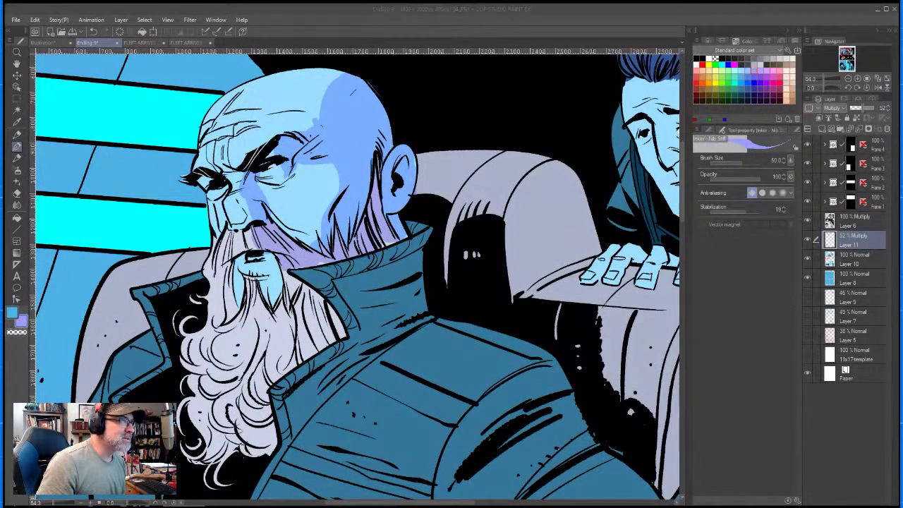
left_click(526, 28)
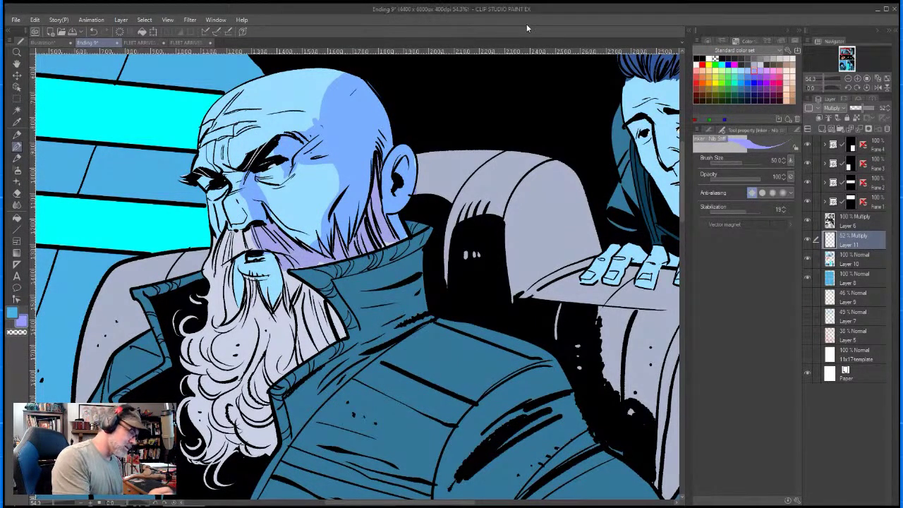
mouse_move(289, 248)
left_mouse_down()
mouse_move(251, 280)
mouse_move(268, 303)
mouse_move(296, 284)
mouse_move(292, 261)
mouse_move(326, 260)
left_mouse_up()
mouse_move(301, 299)
left_mouse_down()
mouse_move(333, 326)
mouse_move(302, 321)
mouse_move(279, 332)
mouse_move(264, 363)
mouse_move(248, 360)
mouse_move(274, 332)
mouse_move(233, 356)
mouse_move(272, 317)
mouse_move(239, 416)
mouse_move(254, 437)
mouse_move(256, 402)
mouse_move(286, 353)
mouse_move(268, 374)
mouse_move(321, 336)
left_mouse_up()
mouse_move(226, 406)
left_mouse_down()
mouse_move(215, 469)
mouse_move(265, 444)
left_mouse_up()
mouse_move(204, 433)
left_mouse_down()
mouse_move(197, 406)
mouse_move(222, 394)
mouse_move(230, 409)
left_mouse_up()
mouse_move(350, 284)
left_mouse_down()
mouse_move(416, 262)
mouse_move(384, 239)
mouse_move(409, 228)
left_mouse_up()
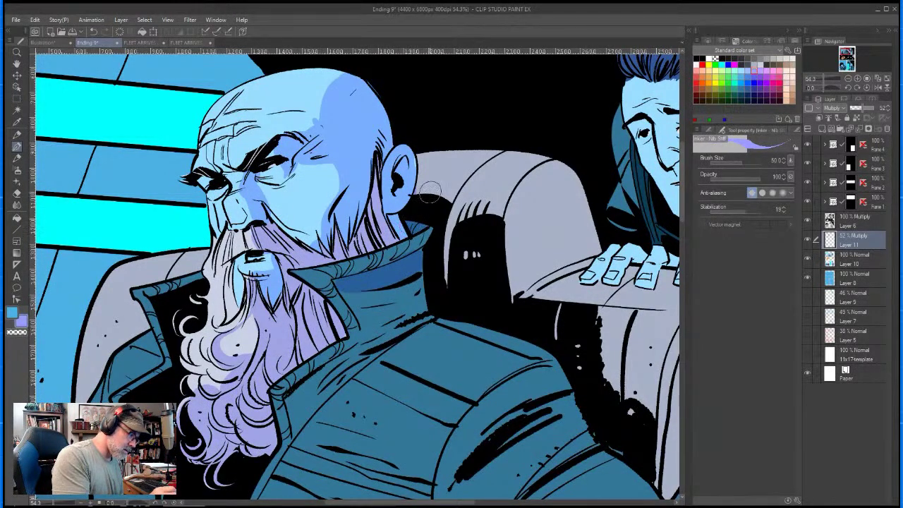
- Shade the seat back behind the bearded man's head and extend the shadows on his collar, mustache and beard
mouse_move(421, 169)
left_mouse_down()
mouse_move(462, 169)
mouse_move(414, 196)
mouse_move(418, 166)
mouse_move(415, 189)
mouse_move(434, 177)
mouse_move(456, 184)
mouse_move(451, 254)
mouse_move(477, 197)
mouse_move(474, 233)
mouse_move(462, 229)
mouse_move(467, 185)
mouse_move(499, 197)
left_mouse_up()
left_click_drag(476, 252, 469, 257)
mouse_move(441, 175)
left_mouse_down()
mouse_move(505, 188)
mouse_move(500, 174)
mouse_move(428, 165)
left_mouse_up()
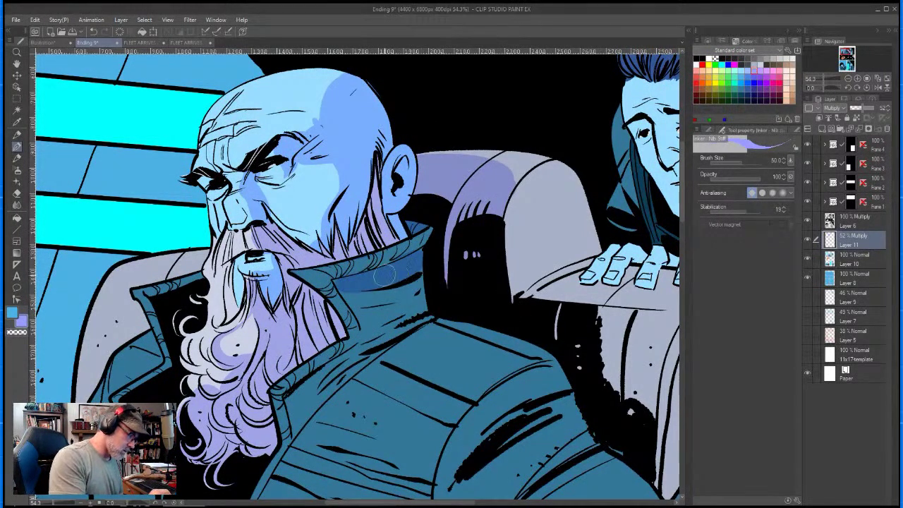
mouse_move(346, 283)
left_mouse_down()
mouse_move(416, 288)
mouse_move(421, 310)
mouse_move(395, 331)
mouse_move(358, 333)
mouse_move(337, 282)
mouse_move(413, 247)
mouse_move(386, 238)
left_mouse_up()
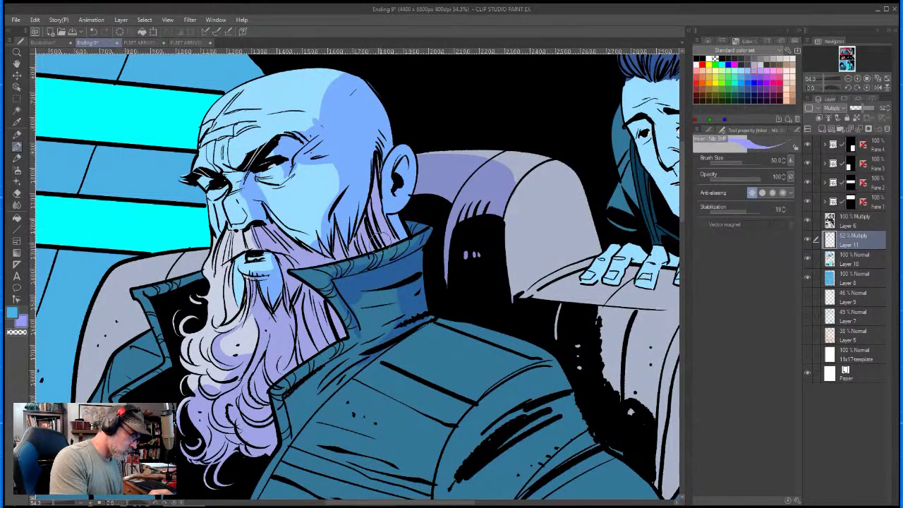
mouse_move(331, 243)
left_mouse_down()
mouse_move(304, 242)
mouse_move(265, 214)
mouse_move(244, 232)
mouse_move(227, 321)
mouse_move(227, 271)
mouse_move(220, 316)
mouse_move(219, 285)
left_mouse_up()
mouse_move(248, 317)
left_mouse_down()
mouse_move(243, 362)
mouse_move(206, 344)
left_mouse_up()
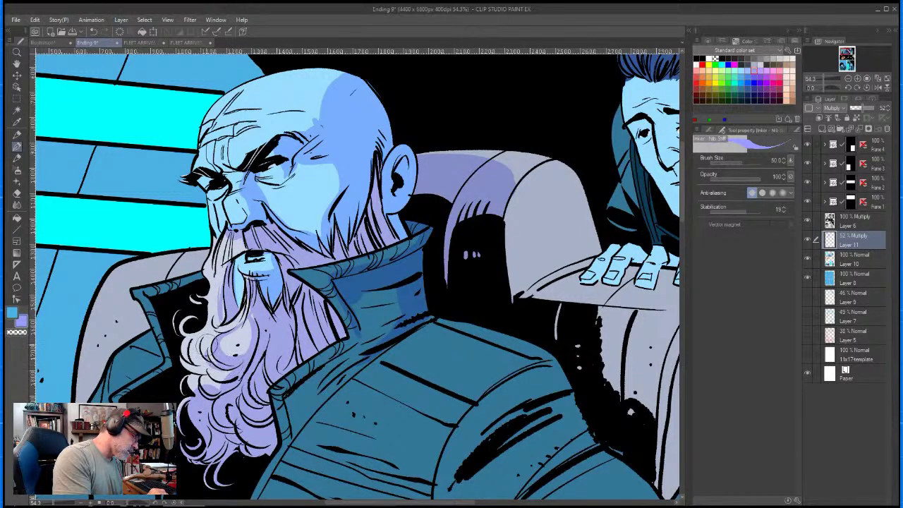
- Shade the bearded man's far sleeve and the folds running from his collar down the coat lapel
scroll(686, 203, "down", 5)
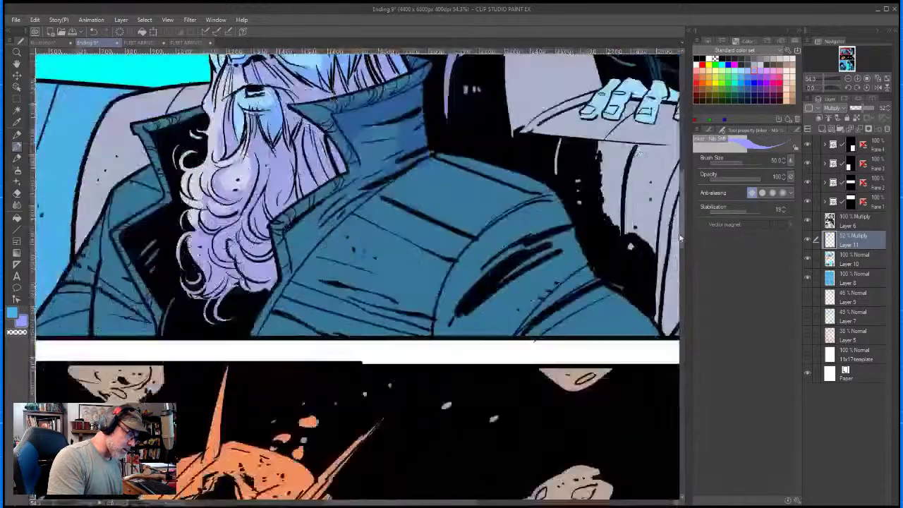
mouse_move(160, 215)
left_mouse_down()
mouse_move(147, 224)
mouse_move(164, 229)
left_mouse_up()
mouse_move(89, 246)
left_mouse_down()
mouse_move(71, 262)
mouse_move(83, 258)
mouse_move(81, 282)
mouse_move(82, 271)
left_mouse_up()
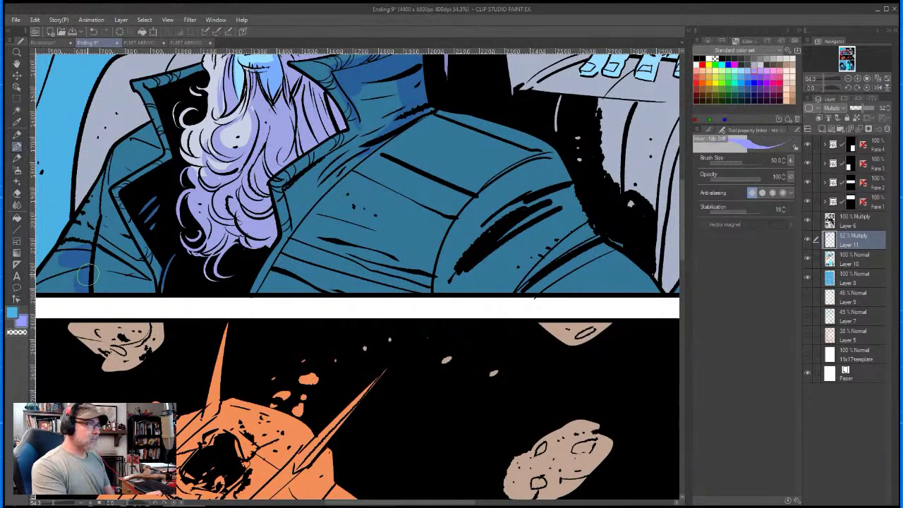
mouse_move(321, 169)
left_mouse_down()
mouse_move(302, 185)
mouse_move(296, 209)
left_mouse_up()
mouse_move(304, 169)
left_mouse_down()
mouse_move(282, 282)
mouse_move(292, 289)
left_mouse_up()
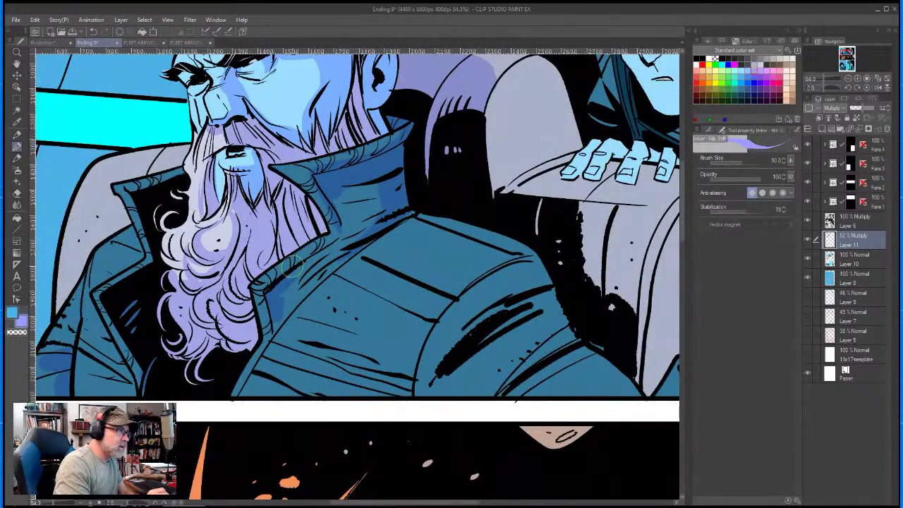
mouse_move(279, 295)
left_mouse_down()
mouse_move(347, 232)
mouse_move(336, 200)
mouse_move(351, 196)
mouse_move(353, 183)
mouse_move(375, 184)
mouse_move(362, 224)
mouse_move(296, 281)
mouse_move(276, 318)
mouse_move(361, 238)
mouse_move(392, 192)
left_mouse_up()
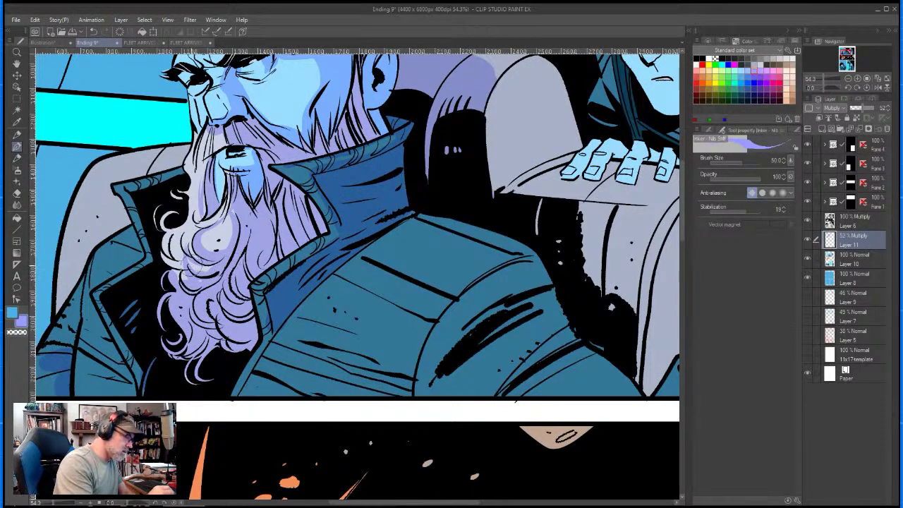
- Refine the shadows in the beard curls and shade the folds on the coat's chest, shoulder and near sleeve
left_click_drag(171, 229, 165, 257)
mouse_move(197, 227)
left_mouse_down()
mouse_move(192, 233)
mouse_move(240, 227)
left_mouse_up()
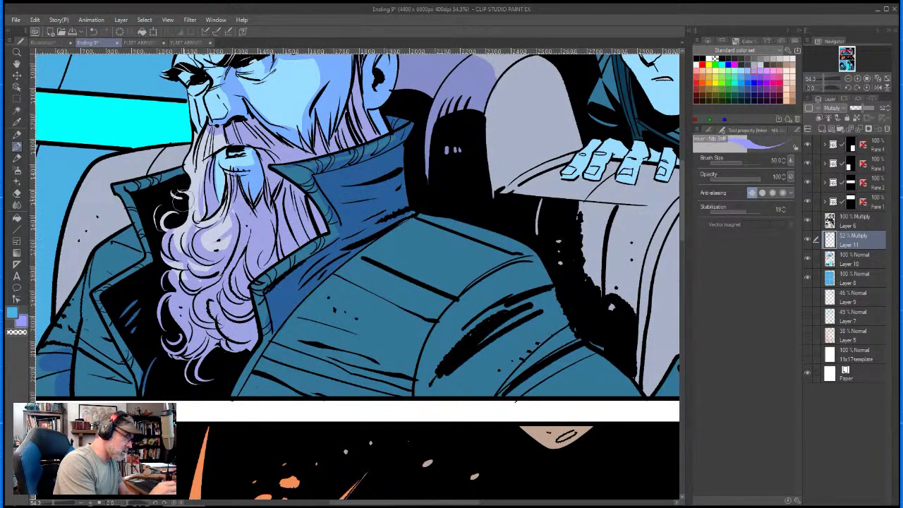
mouse_move(274, 329)
left_mouse_down()
mouse_move(395, 352)
mouse_move(403, 366)
mouse_move(353, 363)
left_mouse_up()
mouse_move(451, 329)
left_mouse_down()
mouse_move(545, 281)
mouse_move(526, 268)
mouse_move(464, 302)
mouse_move(446, 350)
mouse_move(533, 337)
mouse_move(516, 377)
left_mouse_up()
left_click_drag(561, 341, 573, 330)
mouse_move(536, 361)
left_mouse_down()
mouse_move(344, 302)
mouse_move(327, 308)
left_mouse_up()
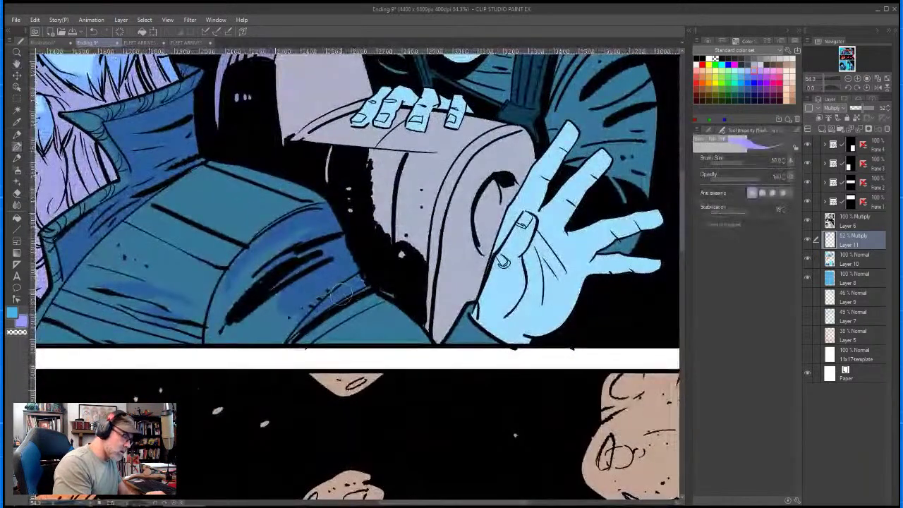
mouse_move(371, 286)
left_mouse_down()
mouse_move(360, 332)
mouse_move(433, 322)
left_mouse_up()
- Shade the fingers, palm and thumb of the raised hand in violet, keeping light edges along the fingers
mouse_move(565, 145)
left_mouse_down()
mouse_move(573, 130)
mouse_move(535, 206)
left_mouse_up()
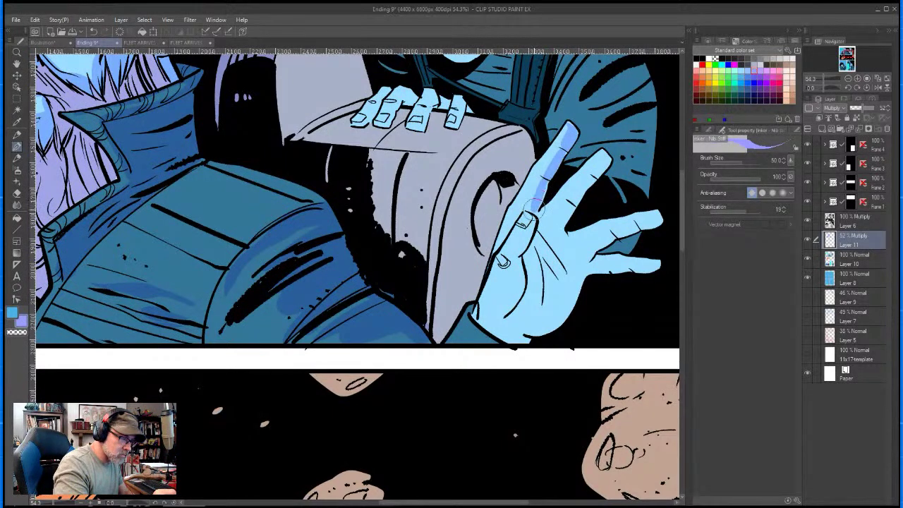
left_click_drag(559, 149, 547, 180)
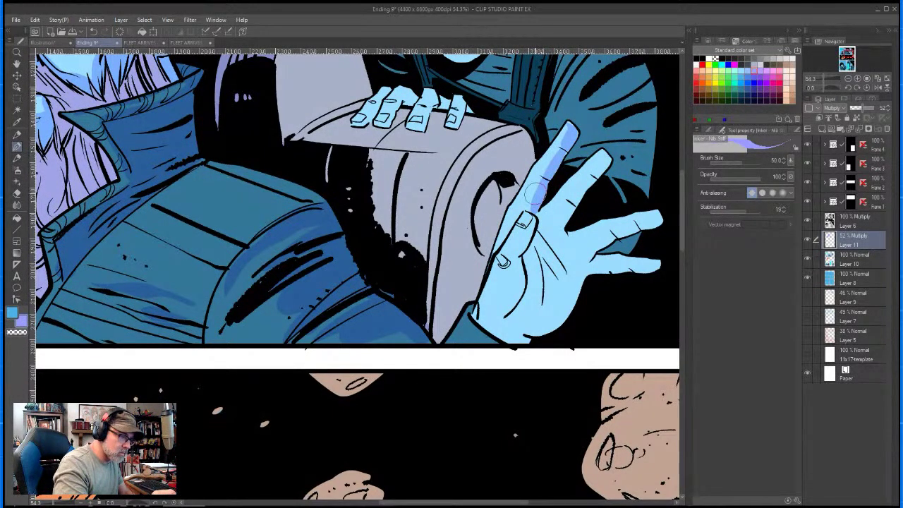
mouse_move(539, 211)
left_mouse_down()
mouse_move(500, 314)
mouse_move(530, 277)
mouse_move(544, 217)
mouse_move(558, 215)
mouse_move(556, 225)
mouse_move(608, 154)
left_mouse_up()
mouse_move(554, 239)
left_mouse_down()
mouse_move(529, 295)
mouse_move(538, 311)
mouse_move(558, 237)
mouse_move(549, 301)
mouse_move(565, 259)
mouse_move(575, 282)
mouse_move(526, 309)
mouse_move(508, 333)
mouse_move(521, 334)
mouse_move(595, 242)
mouse_move(656, 221)
mouse_move(589, 256)
mouse_move(583, 270)
mouse_move(657, 267)
left_mouse_up()
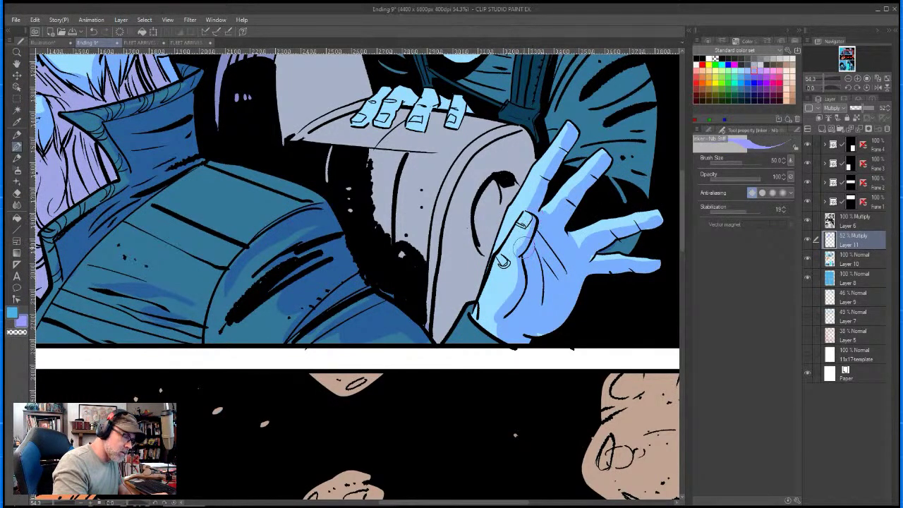
left_click_drag(517, 263, 498, 332)
- Shade the folds of the younger man's jacket sleeve and shoulder in violet
key("space")
mouse_move(573, 154)
left_mouse_down()
mouse_move(388, 324)
mouse_move(395, 312)
left_mouse_up()
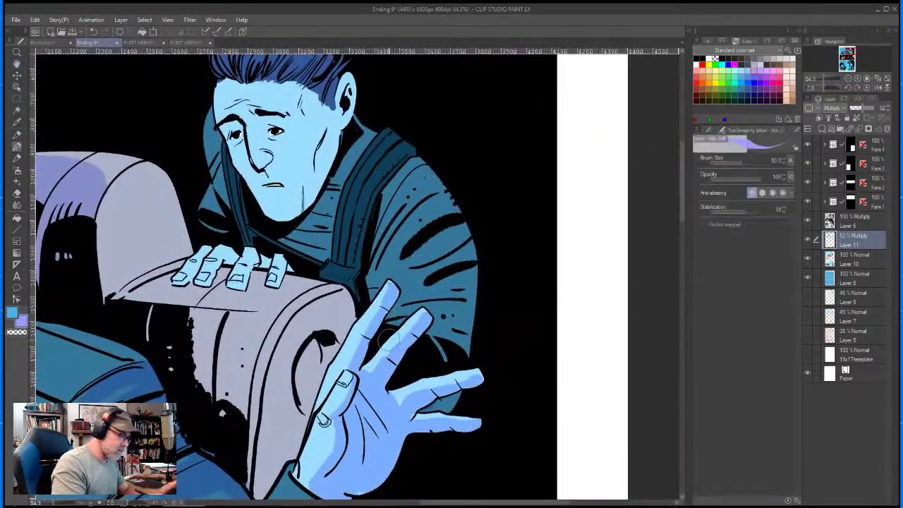
mouse_move(393, 300)
left_mouse_down()
mouse_move(463, 251)
mouse_move(415, 292)
mouse_move(439, 284)
mouse_move(419, 297)
mouse_move(445, 315)
mouse_move(432, 339)
mouse_move(438, 350)
mouse_move(463, 266)
mouse_move(475, 280)
mouse_move(459, 275)
mouse_move(446, 286)
mouse_move(423, 233)
mouse_move(408, 243)
mouse_move(470, 215)
left_mouse_up()
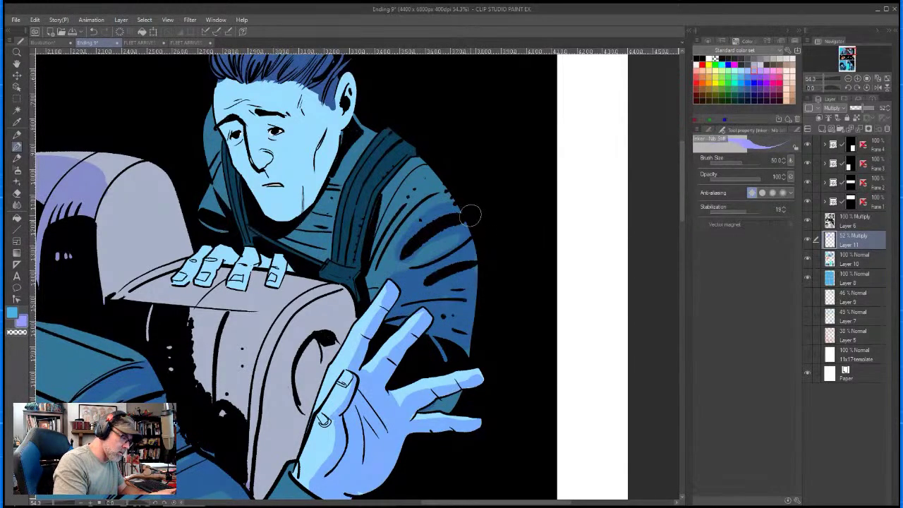
left_click_drag(374, 258, 385, 198)
- Shade the younger man's hair, temple, nose and chin, plus the hand resting on the seat
mouse_move(359, 131)
left_mouse_down()
mouse_move(340, 113)
mouse_move(321, 130)
mouse_move(314, 194)
mouse_move(347, 131)
mouse_move(331, 74)
mouse_move(310, 215)
left_mouse_up()
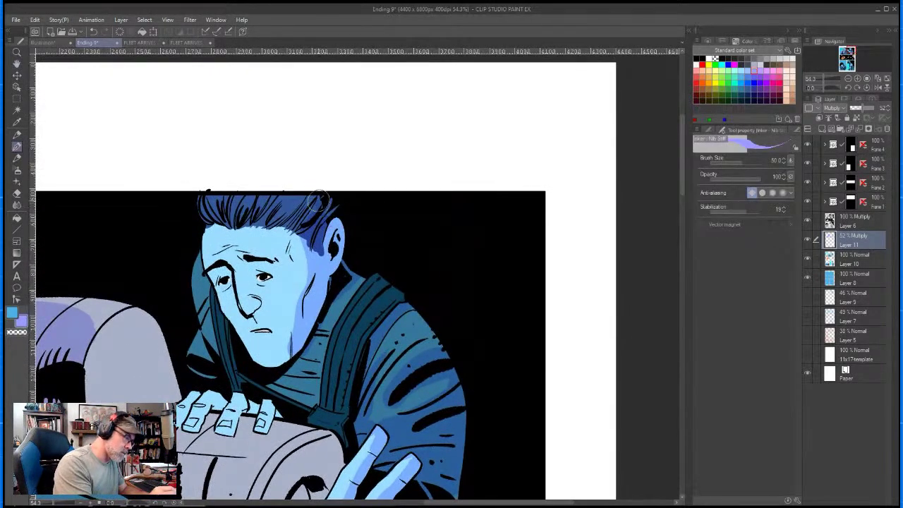
mouse_move(250, 276)
left_mouse_down()
mouse_move(258, 307)
mouse_move(272, 266)
left_mouse_up()
left_click_drag(301, 224, 307, 266)
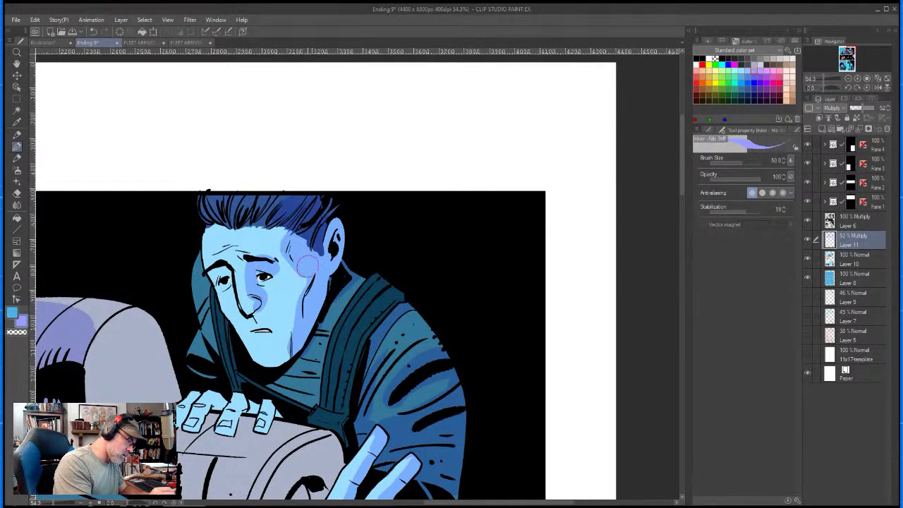
left_click_drag(259, 314, 289, 355)
mouse_move(251, 403)
left_mouse_down()
mouse_move(253, 413)
mouse_move(256, 402)
left_mouse_up()
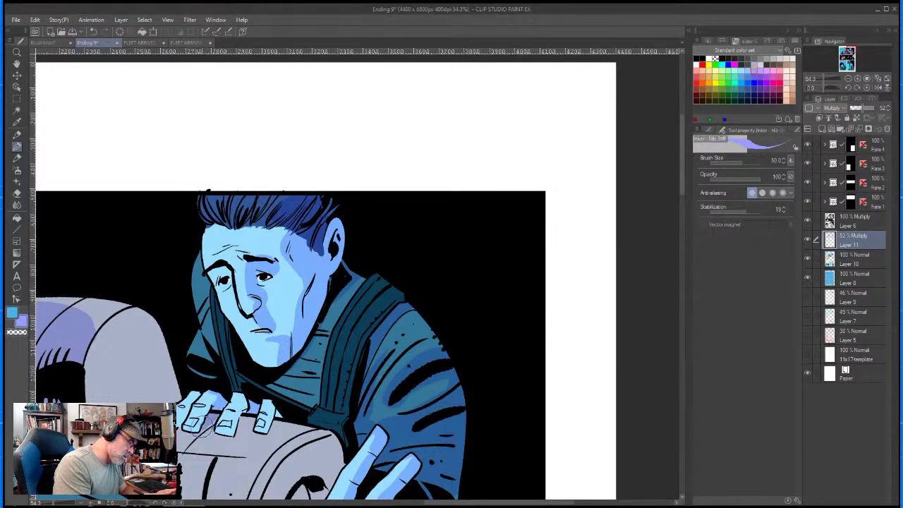
- Shade the side of the seat's headrest next to the younger man's resting hand in violet
mouse_move(139, 312)
left_mouse_down()
mouse_move(173, 356)
mouse_move(180, 399)
mouse_move(139, 314)
mouse_move(106, 352)
mouse_move(141, 347)
mouse_move(156, 395)
left_mouse_up()
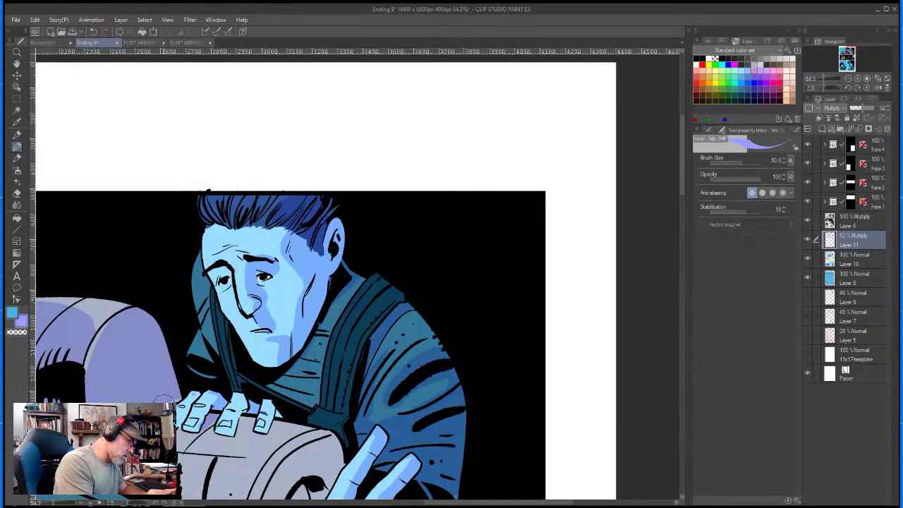
key("space")
left_click_drag(348, 407, 347, 351)
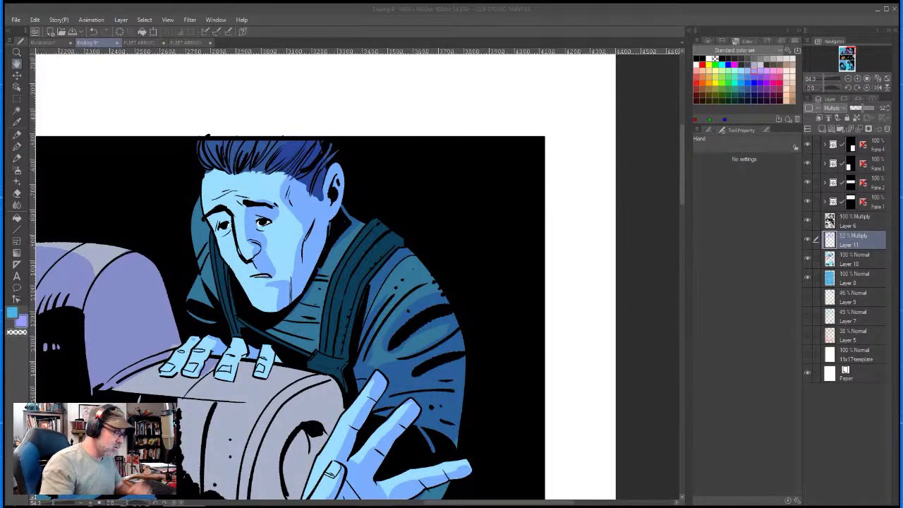
left_click(424, 252)
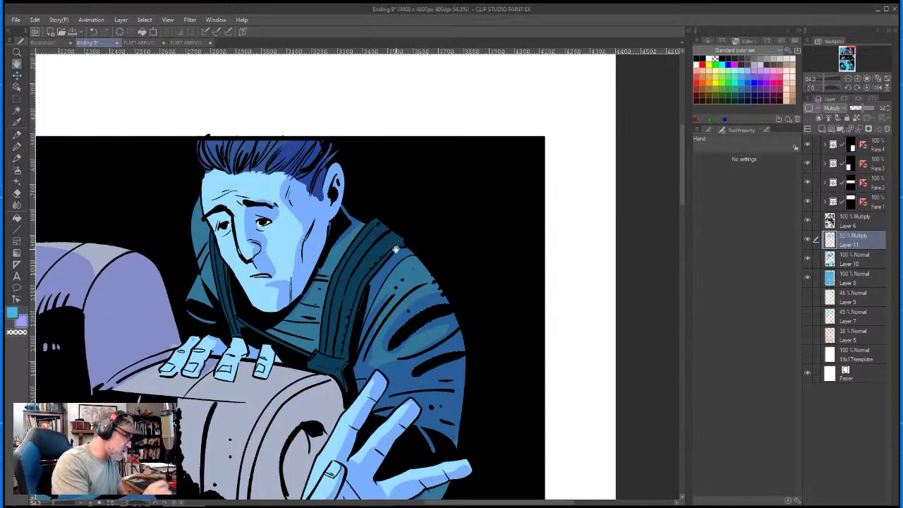
key("p")
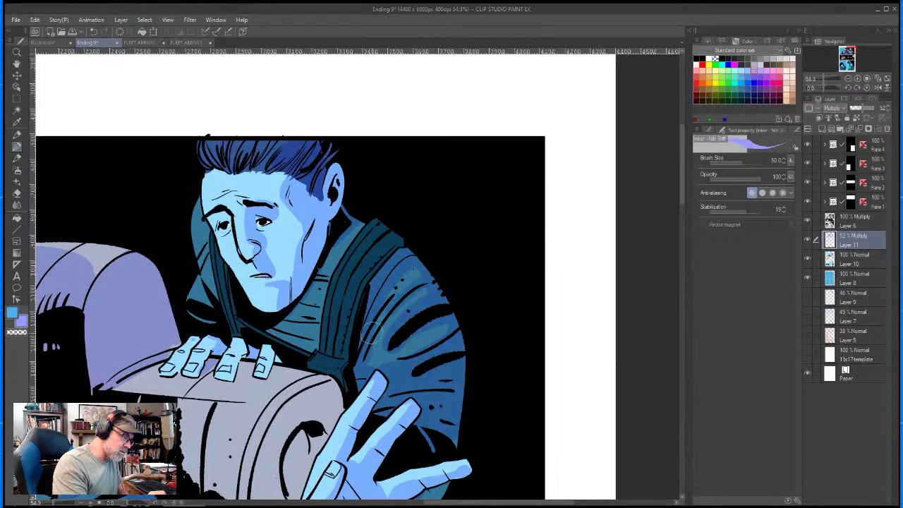
- Shade the rounded end of the seat beside the raised hand and the creases along its dark side in violet
mouse_move(264, 331)
left_mouse_down()
mouse_move(326, 348)
mouse_move(310, 358)
mouse_move(344, 380)
mouse_move(315, 341)
mouse_move(334, 359)
mouse_move(333, 378)
mouse_move(279, 425)
mouse_move(314, 429)
mouse_move(341, 397)
mouse_move(323, 375)
mouse_move(265, 442)
left_mouse_up()
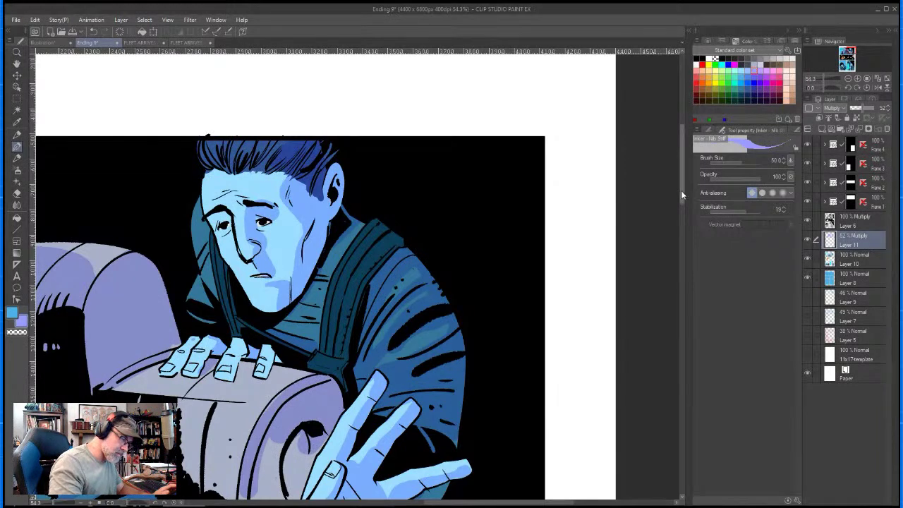
left_click_drag(682, 194, 681, 242)
left_click_drag(249, 244, 242, 318)
left_click_drag(257, 276, 263, 206)
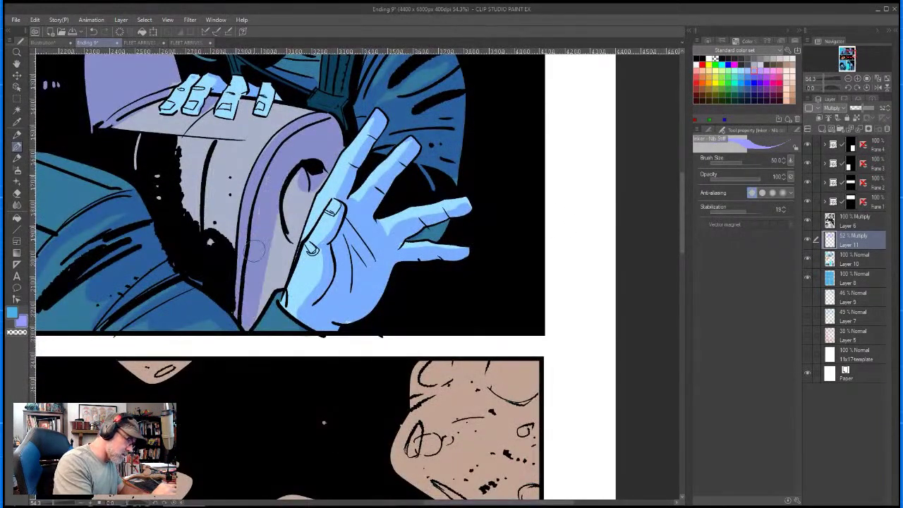
left_click_drag(283, 169, 279, 231)
left_click_drag(306, 185, 296, 224)
mouse_move(318, 185)
left_mouse_down()
mouse_move(280, 279)
mouse_move(284, 222)
mouse_move(281, 278)
left_mouse_up()
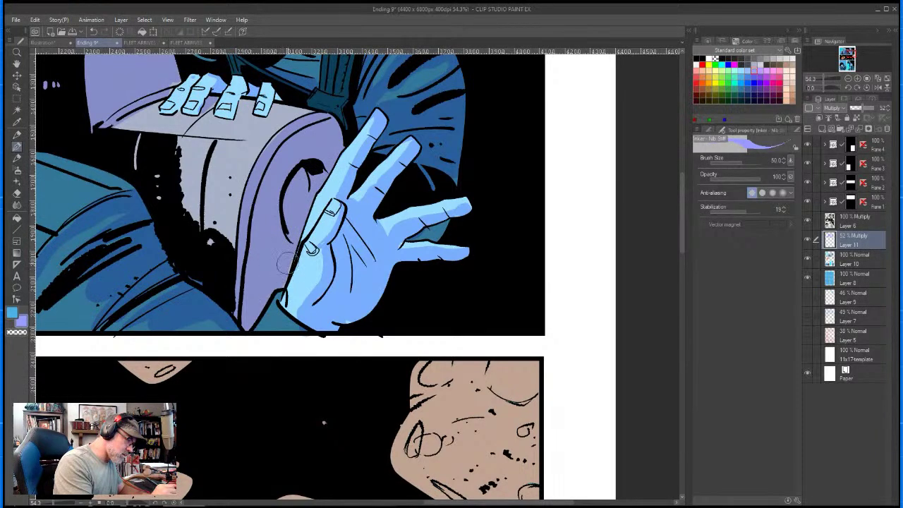
mouse_move(234, 234)
left_mouse_down()
mouse_move(199, 200)
mouse_move(212, 143)
mouse_move(192, 221)
mouse_move(180, 140)
mouse_move(161, 205)
mouse_move(143, 141)
left_mouse_up()
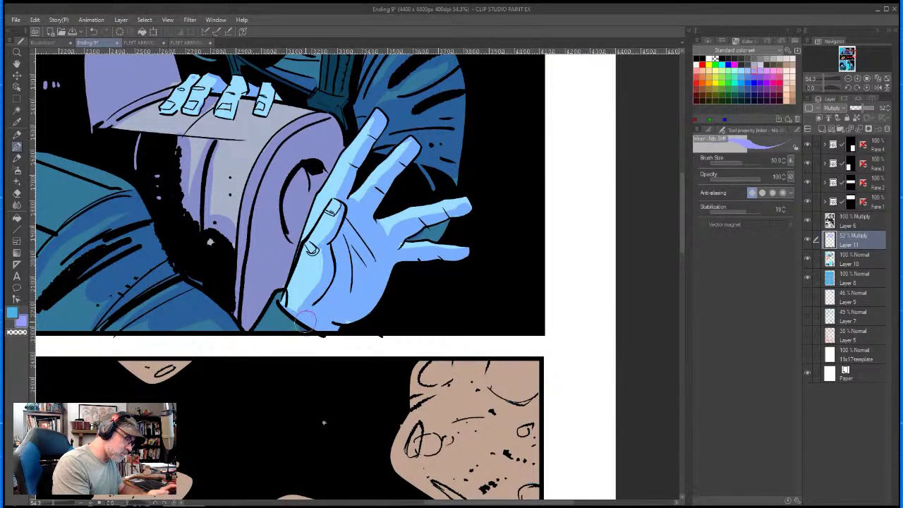
- Shade the younger man's far shoulder beside the strap in violet
key("space")
mouse_move(434, 211)
left_mouse_down()
mouse_move(432, 248)
mouse_move(483, 279)
left_mouse_up()
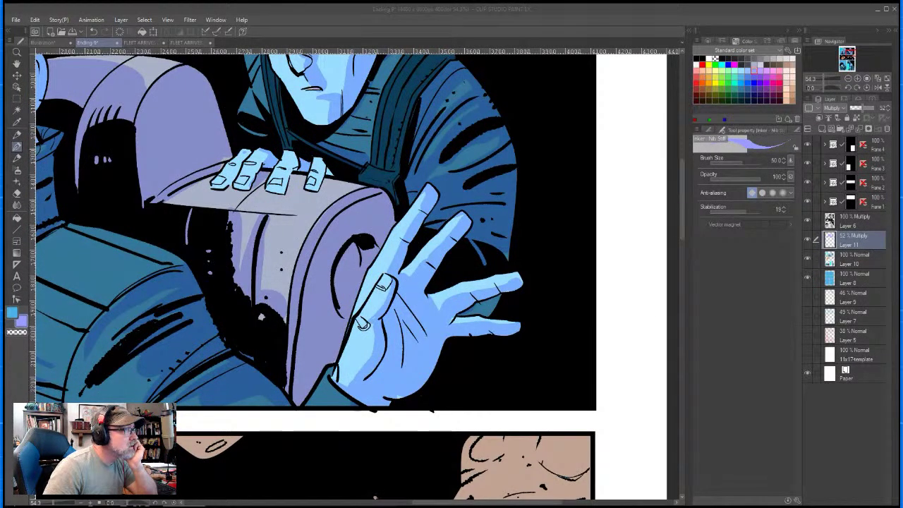
left_click_drag(682, 202, 681, 177)
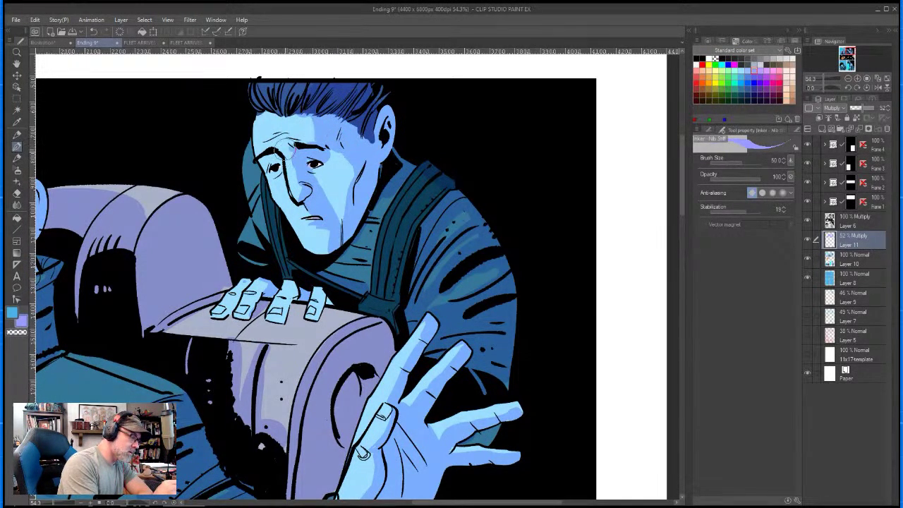
left_click_drag(247, 251, 271, 265)
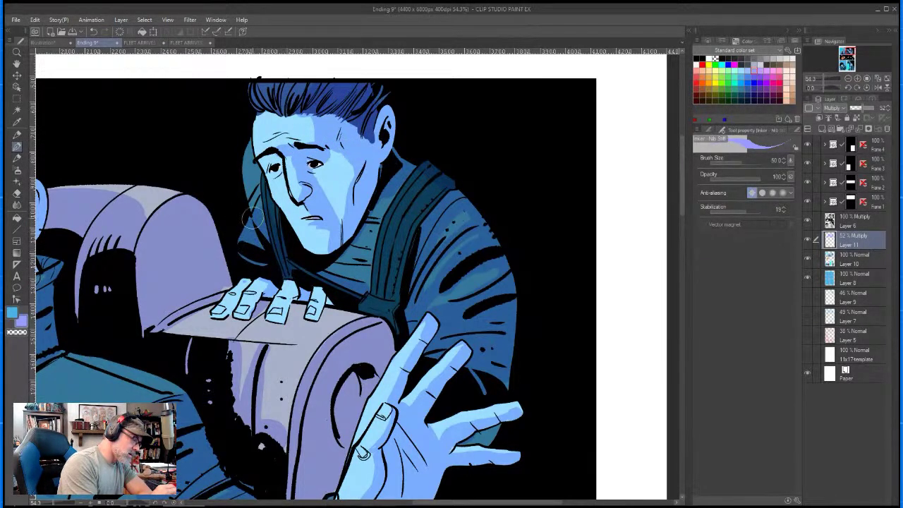
- Add violet cast shadows around and beneath the younger man's fingers resting on the seat
key("space")
mouse_move(417, 378)
left_mouse_down()
mouse_move(468, 281)
mouse_move(477, 283)
left_mouse_up()
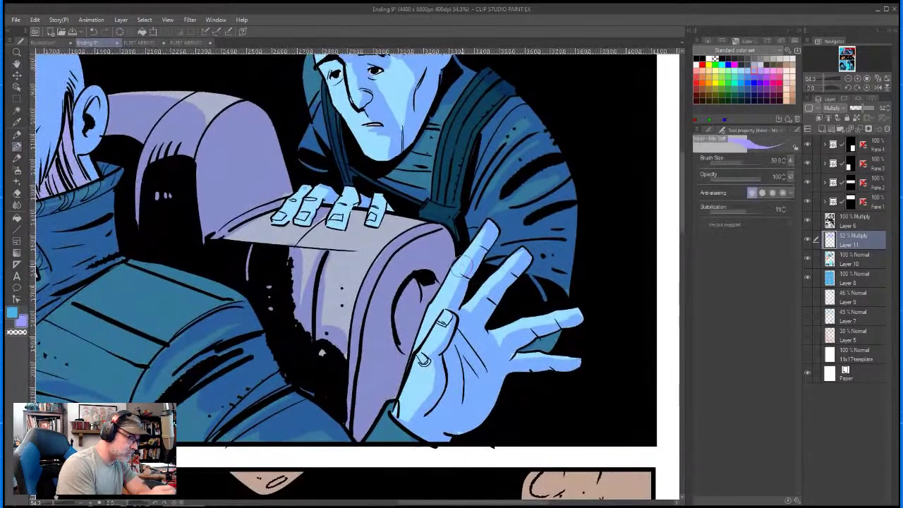
left_click_drag(386, 214, 376, 227)
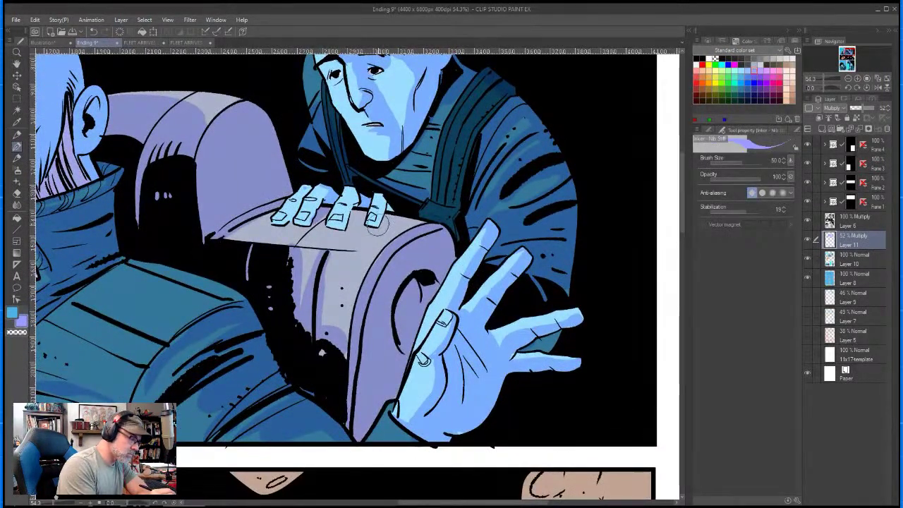
left_click_drag(366, 196, 343, 225)
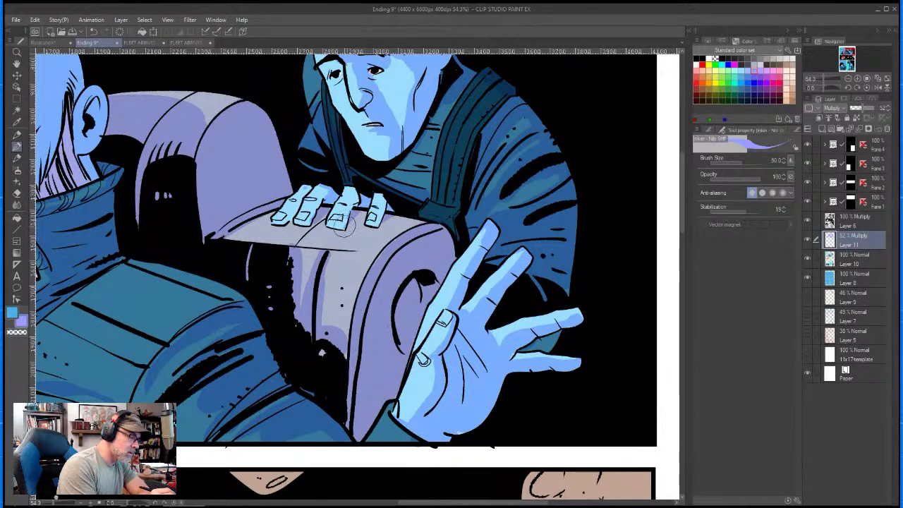
left_click_drag(358, 191, 360, 201)
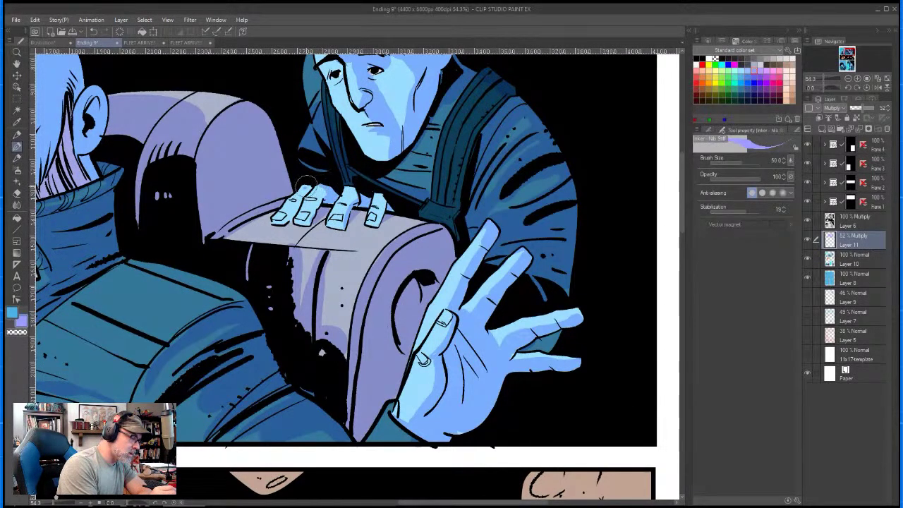
left_click_drag(309, 187, 291, 215)
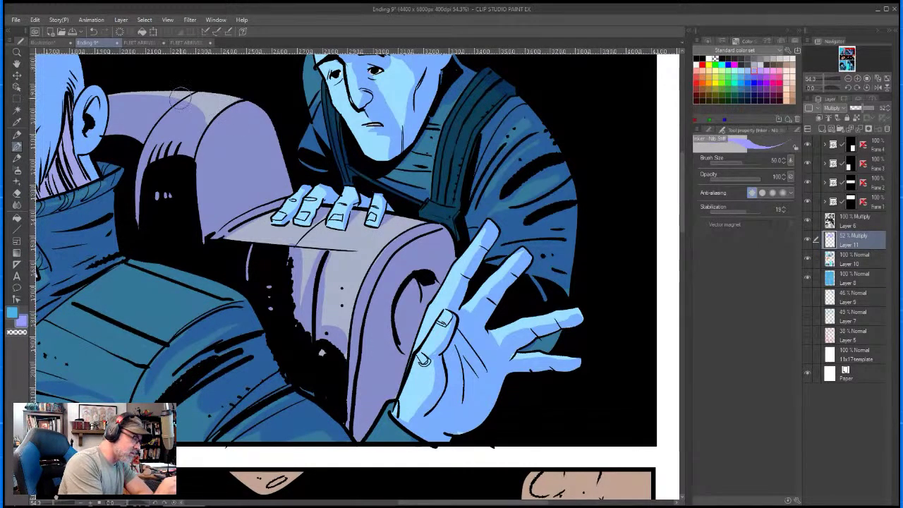
- Shade the bearded man's lower sleeve, jacket collar and far jacket side in violet
left_click_drag(338, 434, 215, 439)
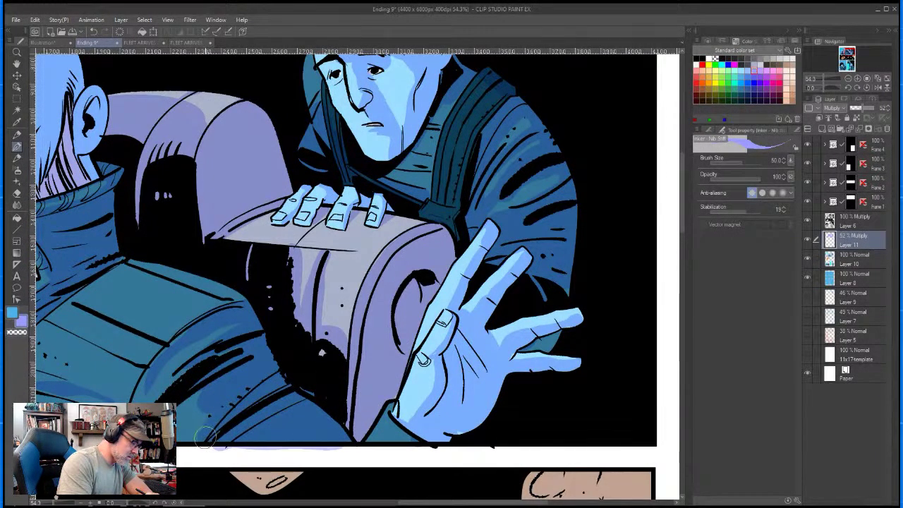
left_click_drag(173, 360, 406, 304)
mouse_move(476, 243)
left_mouse_down()
mouse_move(371, 200)
mouse_move(349, 201)
left_mouse_up()
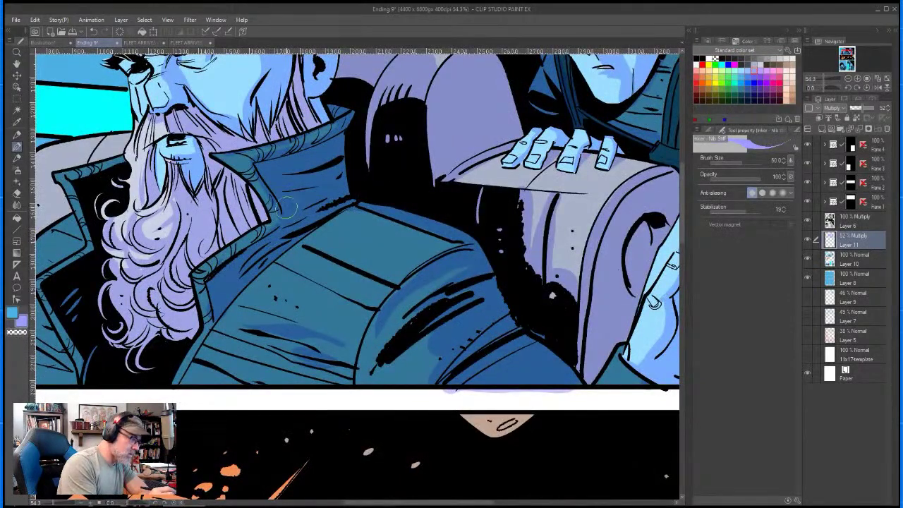
left_click_drag(236, 235, 471, 325)
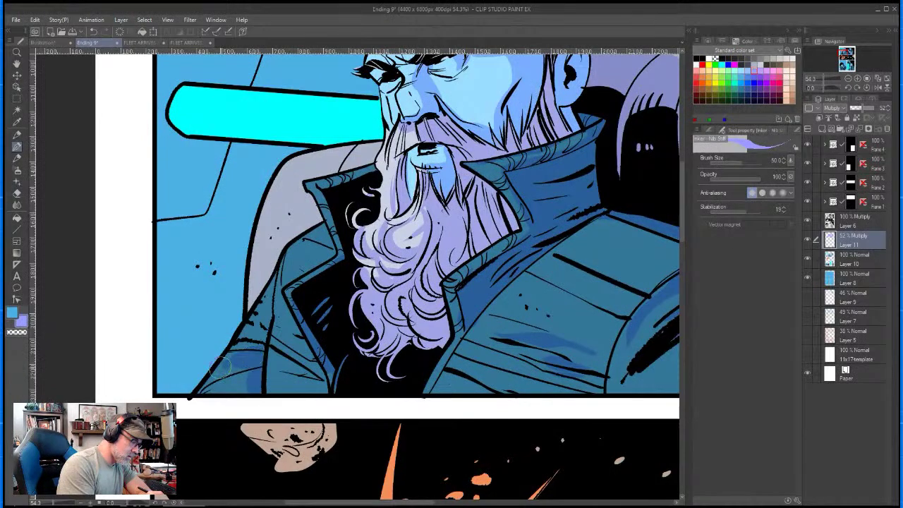
- Shade the dark-haired woman's temple, forehead, nose and cheek in violet
key("space")
left_click_drag(412, 417, 382, 201)
mouse_move(382, 418)
left_mouse_down()
mouse_move(379, 159)
mouse_move(442, 120)
mouse_move(440, 169)
left_mouse_up()
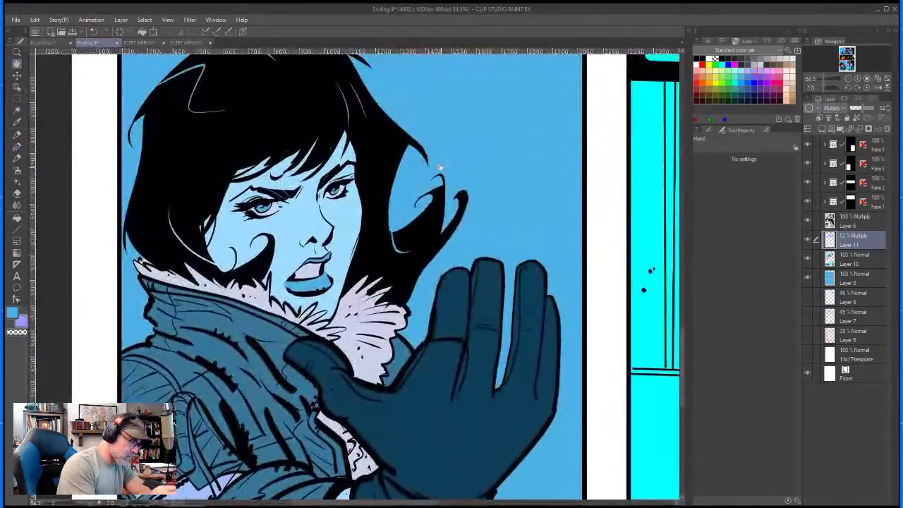
mouse_move(244, 185)
left_mouse_down()
mouse_move(204, 224)
mouse_move(223, 229)
mouse_move(234, 250)
mouse_move(172, 222)
mouse_move(225, 261)
mouse_move(241, 255)
mouse_move(237, 224)
mouse_move(265, 155)
mouse_move(241, 181)
left_mouse_up()
key("ctrl+z")
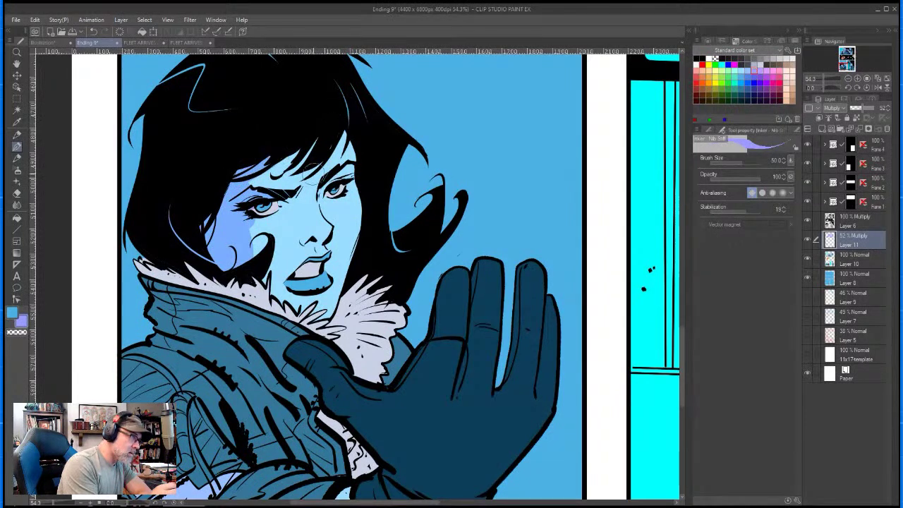
mouse_move(290, 195)
left_mouse_down()
mouse_move(311, 233)
mouse_move(301, 210)
mouse_move(302, 233)
mouse_move(312, 236)
mouse_move(295, 199)
mouse_move(256, 215)
left_mouse_up()
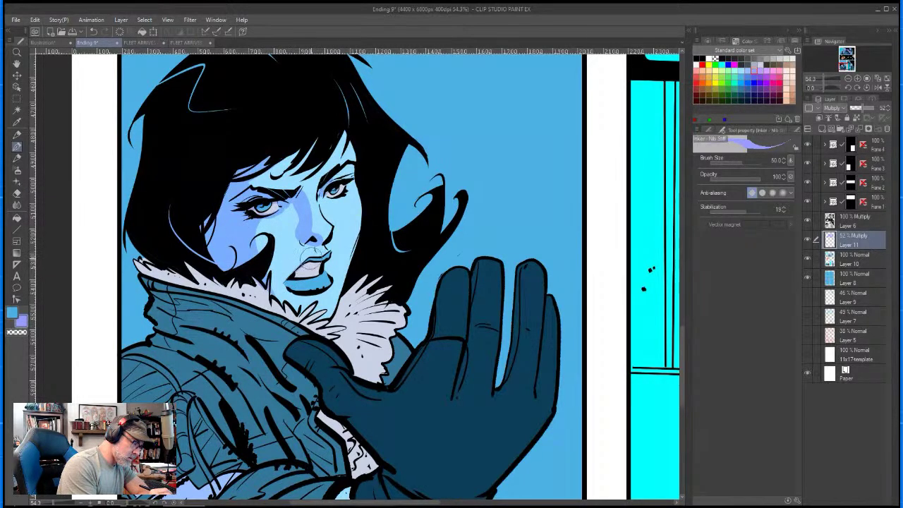
mouse_move(299, 238)
left_mouse_down()
mouse_move(288, 277)
mouse_move(311, 252)
mouse_move(278, 290)
mouse_move(291, 298)
mouse_move(297, 282)
mouse_move(297, 304)
mouse_move(306, 297)
left_mouse_up()
- Shade the woman's fur trim below the hair, her coat collar and the shoulder beneath it in violet
mouse_move(247, 292)
left_mouse_down()
mouse_move(183, 263)
mouse_move(180, 275)
mouse_move(136, 260)
mouse_move(161, 274)
mouse_move(143, 263)
mouse_move(191, 331)
mouse_move(211, 314)
mouse_move(182, 271)
left_mouse_up()
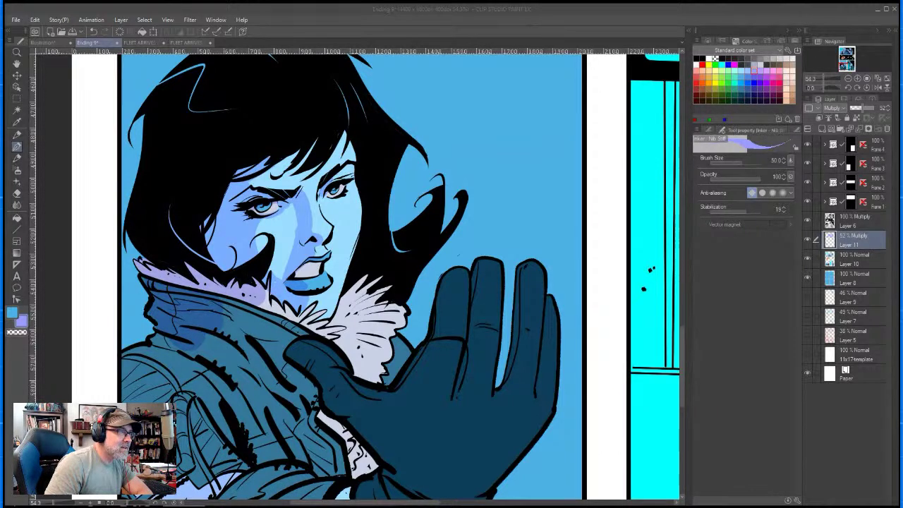
left_click(228, 351)
left_click_drag(156, 340, 221, 365)
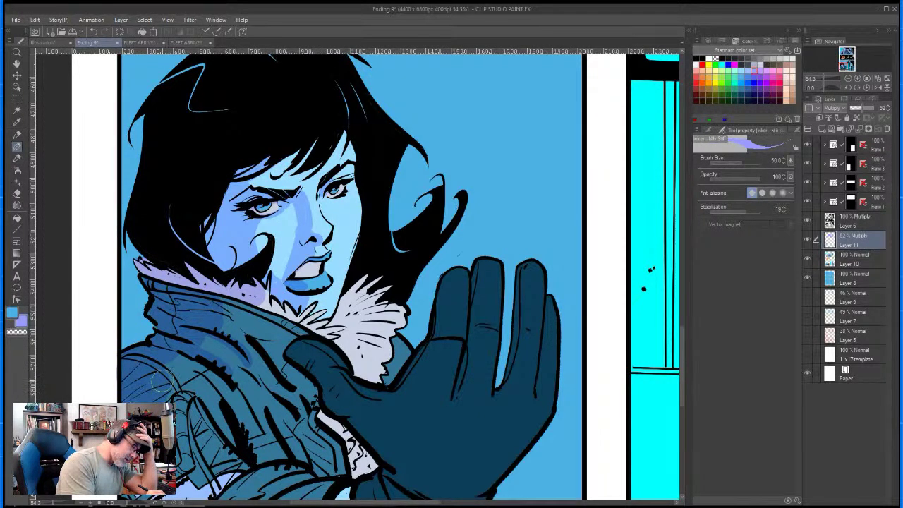
key("space")
left_click_drag(172, 369, 247, 243)
mouse_move(237, 282)
left_mouse_down()
mouse_move(219, 314)
mouse_move(208, 295)
mouse_move(199, 319)
mouse_move(204, 361)
mouse_move(220, 352)
mouse_move(215, 340)
mouse_move(214, 368)
left_mouse_up()
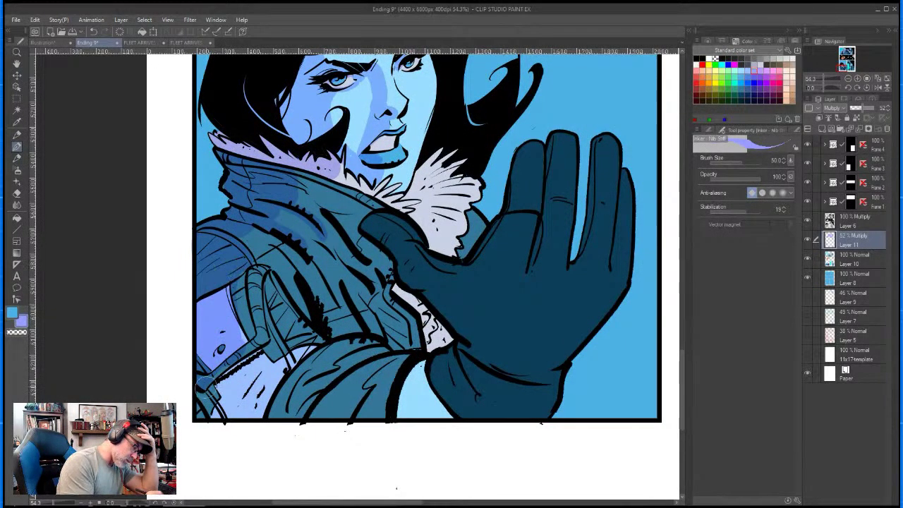
- Shade the woman's lower coat, chest folds and raised sleeve in violet
mouse_move(201, 407)
left_mouse_down()
mouse_move(237, 354)
mouse_move(259, 348)
mouse_move(225, 382)
mouse_move(236, 404)
mouse_move(216, 408)
mouse_move(251, 412)
mouse_move(231, 376)
mouse_move(256, 394)
mouse_move(273, 371)
mouse_move(286, 401)
mouse_move(291, 387)
mouse_move(317, 383)
mouse_move(286, 412)
mouse_move(317, 412)
mouse_move(351, 391)
mouse_move(345, 414)
mouse_move(329, 412)
mouse_move(371, 365)
mouse_move(329, 367)
mouse_move(366, 355)
mouse_move(353, 365)
mouse_move(304, 324)
mouse_move(282, 329)
left_mouse_up()
left_click_drag(241, 280, 247, 343)
mouse_move(260, 235)
left_mouse_down()
mouse_move(235, 273)
mouse_move(286, 209)
mouse_move(338, 290)
mouse_move(307, 237)
mouse_move(343, 280)
mouse_move(303, 213)
mouse_move(319, 210)
mouse_move(364, 264)
mouse_move(396, 344)
mouse_move(390, 319)
mouse_move(362, 308)
mouse_move(317, 319)
mouse_move(287, 275)
mouse_move(302, 300)
left_mouse_up()
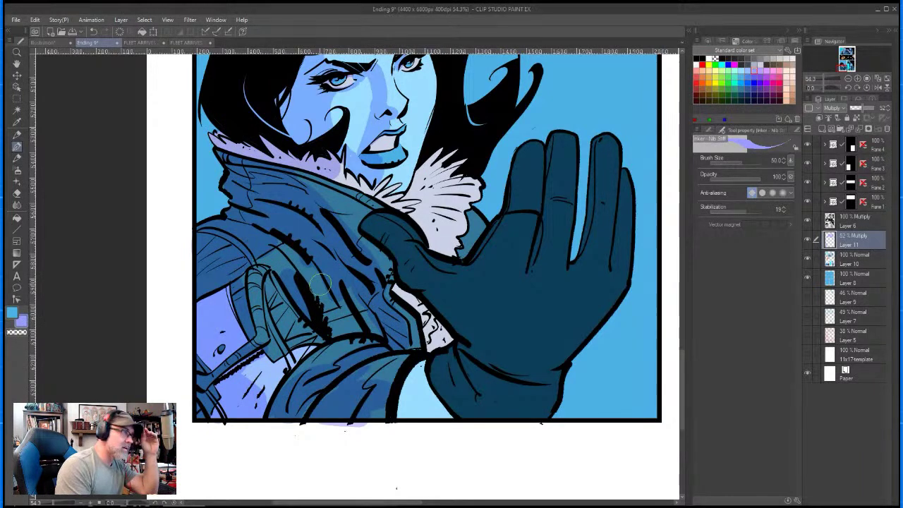
mouse_move(319, 283)
left_mouse_down()
mouse_move(385, 368)
mouse_move(366, 368)
mouse_move(343, 387)
mouse_move(297, 383)
left_mouse_up()
- Shade the woman's cuff opening and her raised glove along the thumb, palm edge and fingers in violet
left_click_drag(431, 367, 402, 415)
mouse_move(366, 226)
left_mouse_down()
mouse_move(466, 341)
mouse_move(441, 387)
left_mouse_up()
mouse_move(446, 318)
left_mouse_down()
mouse_move(431, 257)
mouse_move(474, 259)
mouse_move(509, 198)
left_mouse_up()
mouse_move(524, 148)
left_mouse_down()
mouse_move(553, 136)
mouse_move(532, 266)
left_mouse_up()
mouse_move(599, 143)
left_mouse_down()
mouse_move(597, 222)
mouse_move(591, 199)
left_mouse_up()
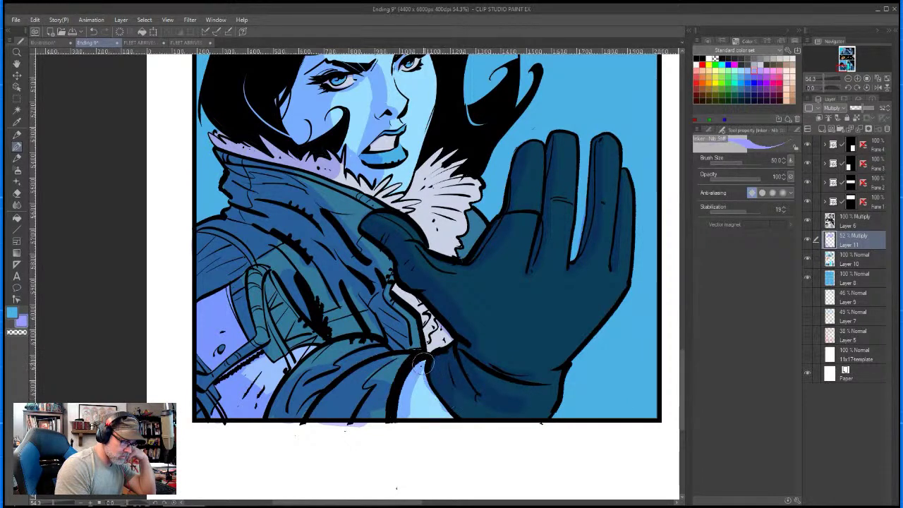
- Shade the gap between the woman's sleeve and glove, plus the fur trim beside the glove
left_click_drag(424, 363, 451, 414)
mouse_move(431, 332)
left_mouse_down()
mouse_move(398, 292)
mouse_move(394, 305)
mouse_move(421, 342)
left_mouse_up()
mouse_move(425, 171)
left_mouse_down()
mouse_move(448, 148)
mouse_move(441, 247)
mouse_move(452, 204)
mouse_move(443, 214)
mouse_move(407, 210)
mouse_move(424, 205)
mouse_move(416, 206)
mouse_move(428, 219)
mouse_move(414, 216)
mouse_move(437, 240)
mouse_move(430, 244)
mouse_move(416, 177)
mouse_move(428, 164)
mouse_move(414, 224)
left_mouse_up()
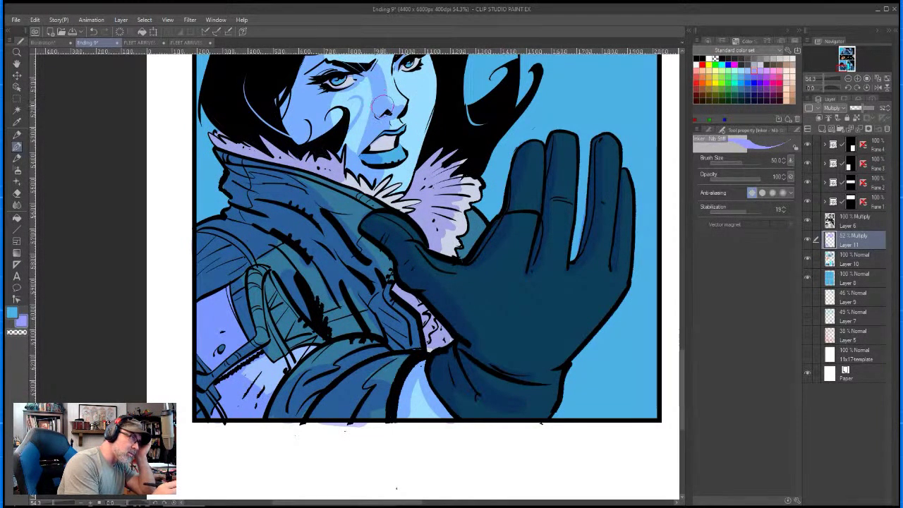
- Erase the violet spill outside the lower border of the woman's panel
key("space")
left_click_drag(353, 84, 303, 191)
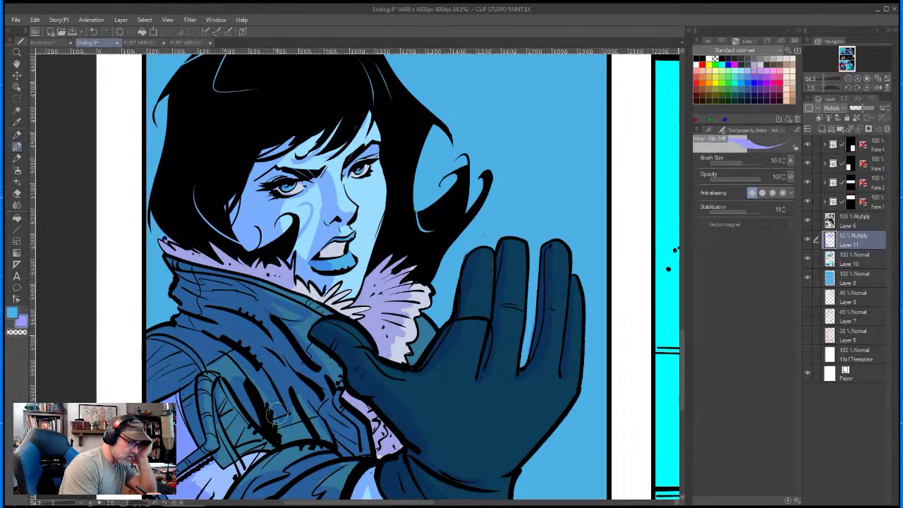
key("space")
mouse_move(472, 422)
left_mouse_down()
mouse_move(414, 158)
mouse_move(391, 218)
left_mouse_up()
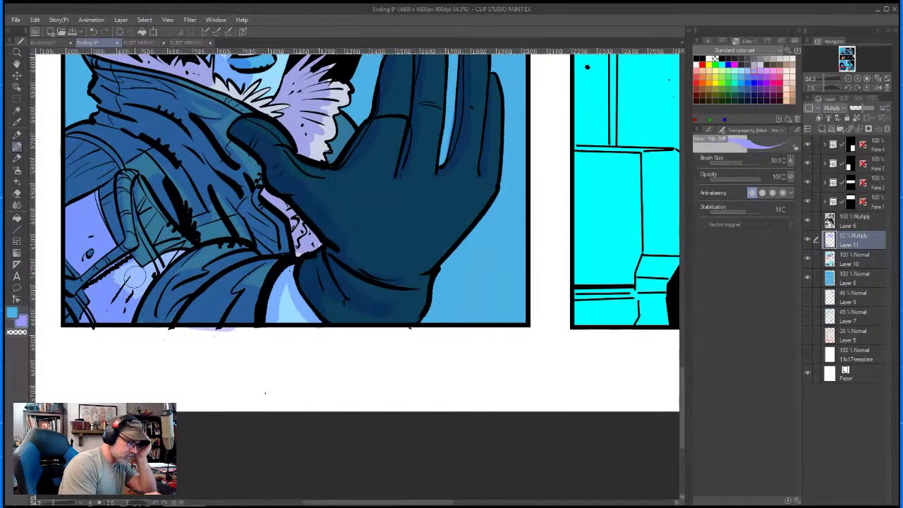
key("e")
left_click_drag(234, 328, 204, 328)
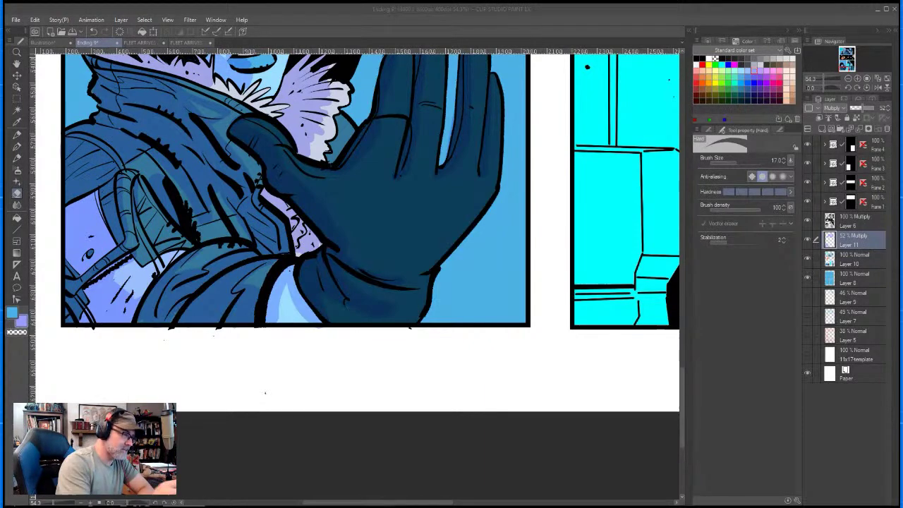
- Shade the hair, temple, cheek, nose and neck of the man in the doorway panel in violet
left_click(565, 151)
key("space")
left_click_drag(570, 175, 421, 284)
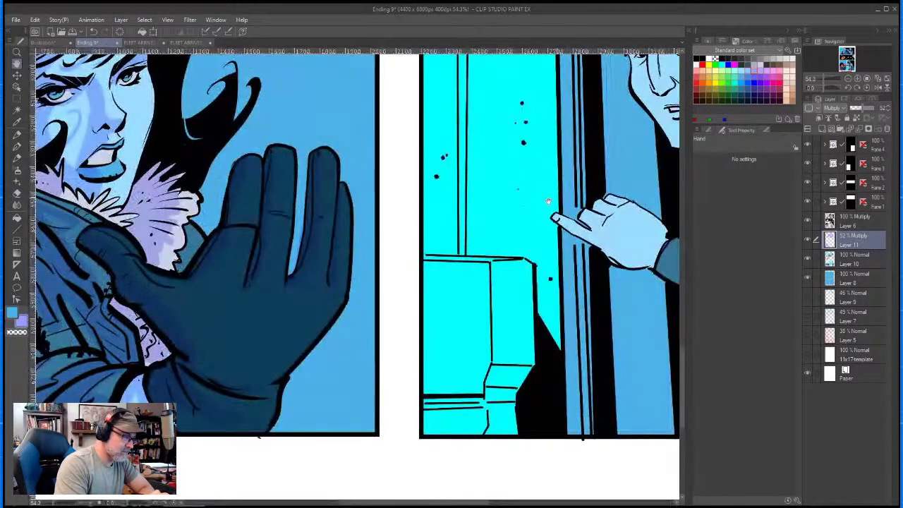
left_click_drag(548, 201, 282, 342)
key("p")
mouse_move(491, 92)
left_mouse_down()
mouse_move(451, 134)
mouse_move(458, 169)
mouse_move(482, 160)
mouse_move(497, 196)
left_mouse_up()
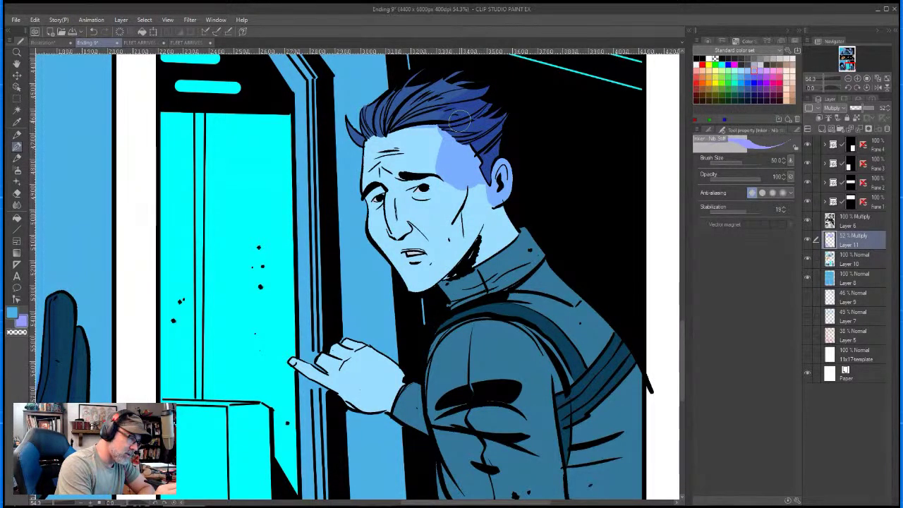
mouse_move(453, 155)
left_mouse_down()
mouse_move(476, 177)
mouse_move(471, 202)
mouse_move(491, 236)
mouse_move(463, 264)
mouse_move(521, 226)
mouse_move(474, 255)
mouse_move(517, 263)
mouse_move(514, 240)
mouse_move(530, 249)
mouse_move(446, 201)
mouse_move(466, 215)
mouse_move(456, 226)
mouse_move(465, 249)
mouse_move(472, 203)
mouse_move(423, 166)
mouse_move(407, 184)
mouse_move(403, 230)
mouse_move(431, 244)
left_mouse_up()
mouse_move(406, 185)
left_mouse_down()
mouse_move(416, 201)
mouse_move(427, 189)
mouse_move(457, 220)
mouse_move(456, 268)
mouse_move(417, 259)
mouse_move(431, 254)
mouse_move(436, 263)
left_mouse_up()
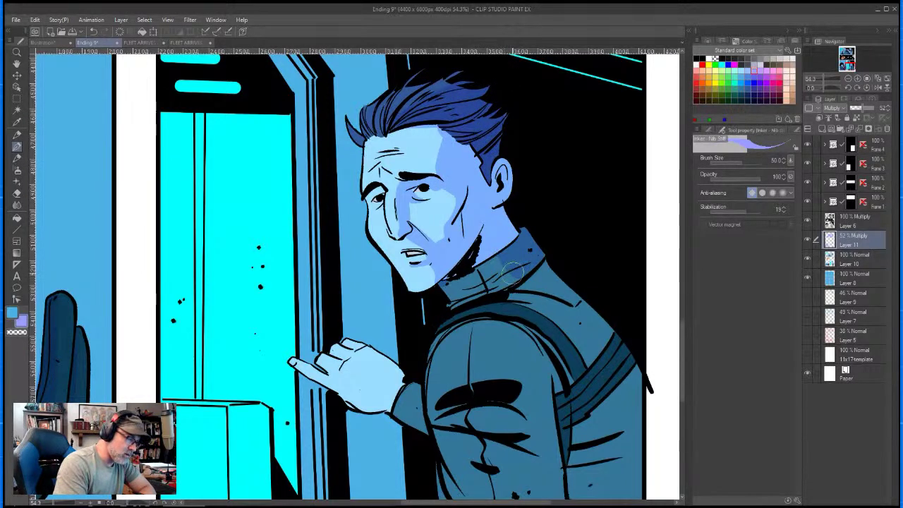
- Shade the doorway man's jacket across the shoulder, straps, back and sleeve folds in violet
mouse_move(540, 250)
left_mouse_down()
mouse_move(541, 280)
mouse_move(569, 330)
mouse_move(540, 329)
mouse_move(591, 343)
left_mouse_up()
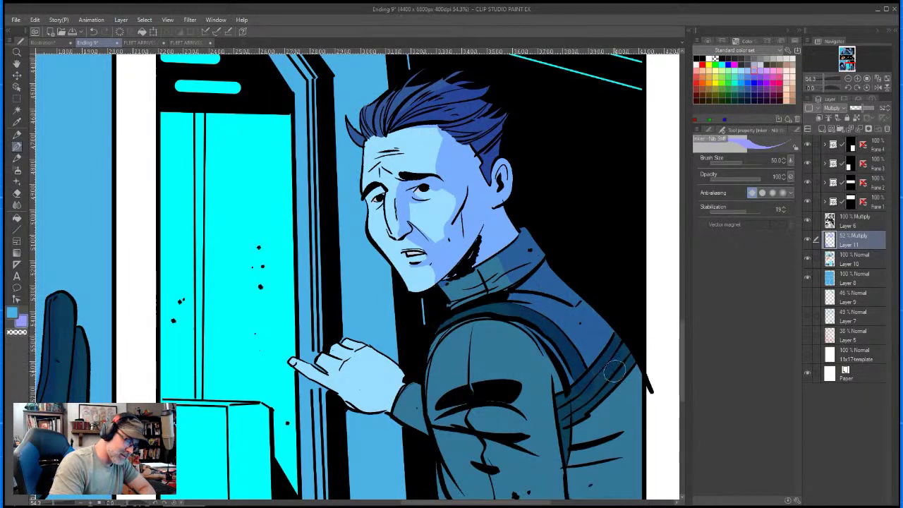
key("space")
left_click_drag(632, 462, 500, 319)
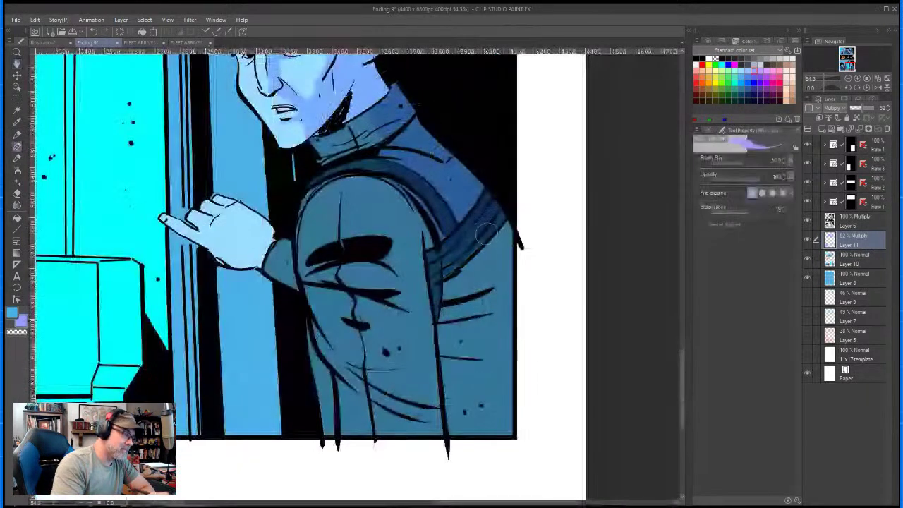
mouse_move(430, 204)
left_mouse_down()
mouse_move(423, 243)
mouse_move(448, 314)
mouse_move(504, 268)
mouse_move(504, 421)
mouse_move(455, 423)
mouse_move(469, 325)
mouse_move(489, 340)
left_mouse_up()
mouse_move(437, 410)
left_mouse_down()
mouse_move(400, 248)
mouse_move(337, 246)
mouse_move(414, 270)
mouse_move(316, 256)
mouse_move(378, 290)
mouse_move(415, 259)
mouse_move(354, 197)
mouse_move(407, 242)
left_mouse_up()
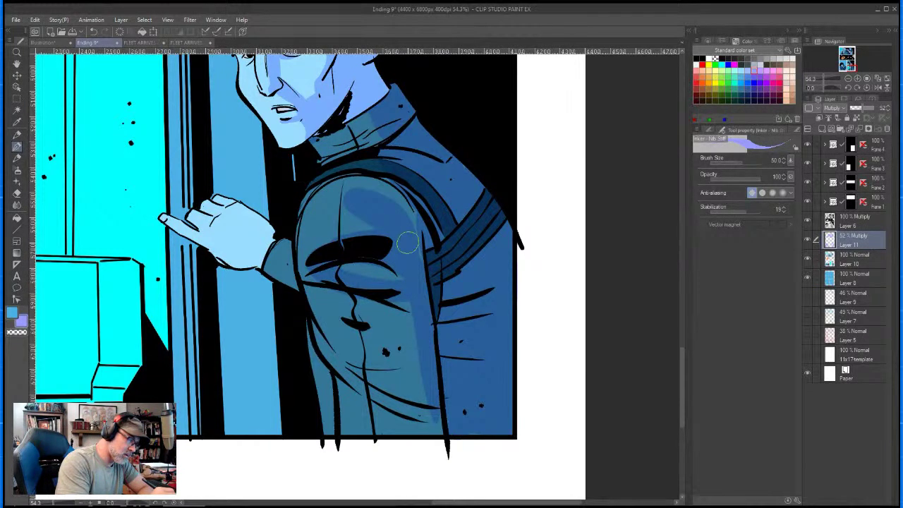
mouse_move(402, 205)
left_mouse_down()
mouse_move(330, 279)
mouse_move(416, 328)
mouse_move(417, 337)
mouse_move(336, 344)
mouse_move(417, 352)
mouse_move(421, 407)
mouse_move(359, 396)
mouse_move(416, 415)
left_mouse_up()
- Shade the doorway man's hand on the frame, his cuff and the front of his jacket collar in violet
mouse_move(239, 204)
left_mouse_down()
mouse_move(226, 220)
mouse_move(257, 237)
mouse_move(266, 261)
mouse_move(279, 252)
mouse_move(287, 278)
mouse_move(296, 263)
mouse_move(290, 276)
mouse_move(286, 268)
left_mouse_up()
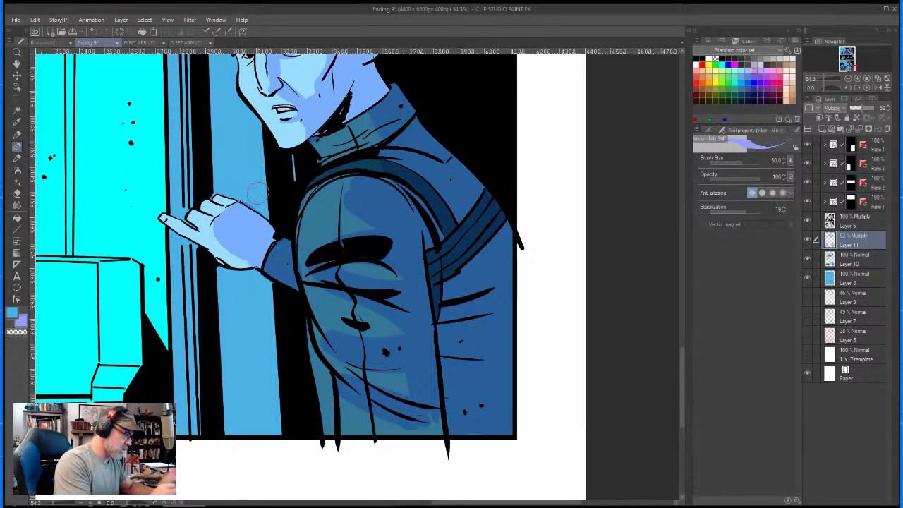
key("e")
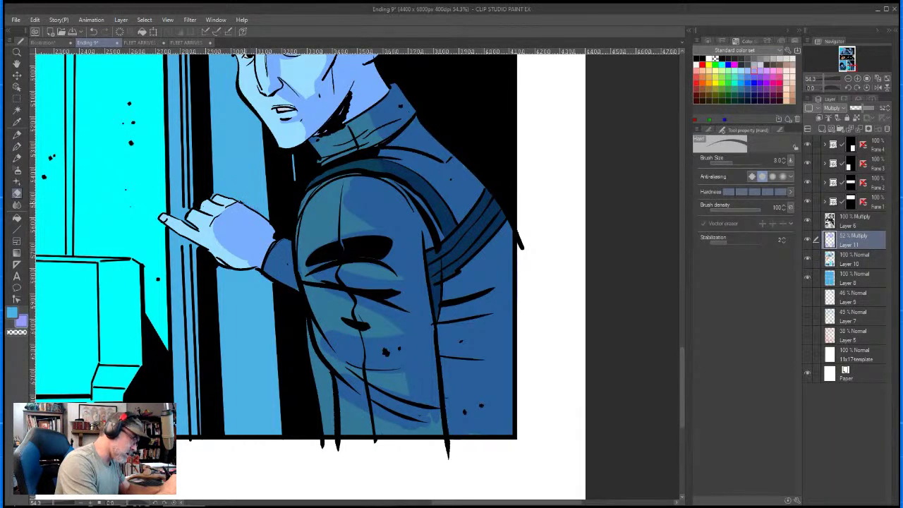
key("p")
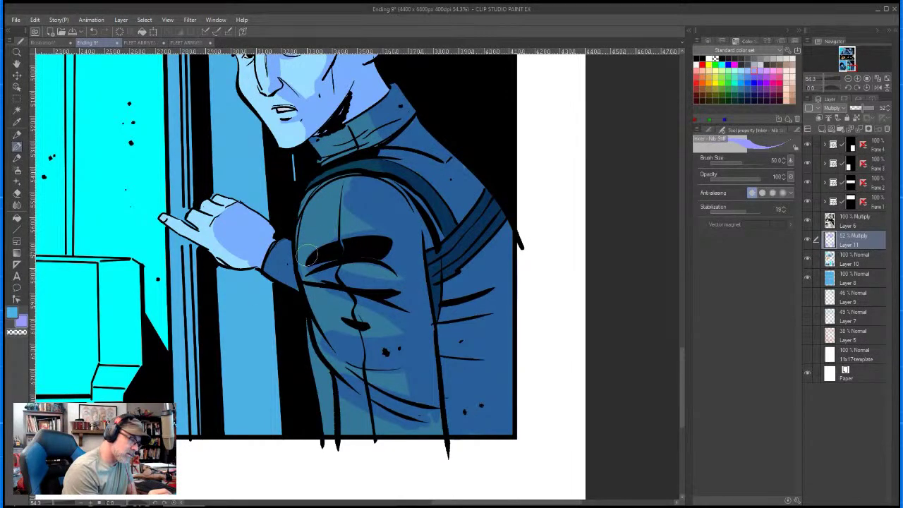
left_click_drag(363, 125, 367, 139)
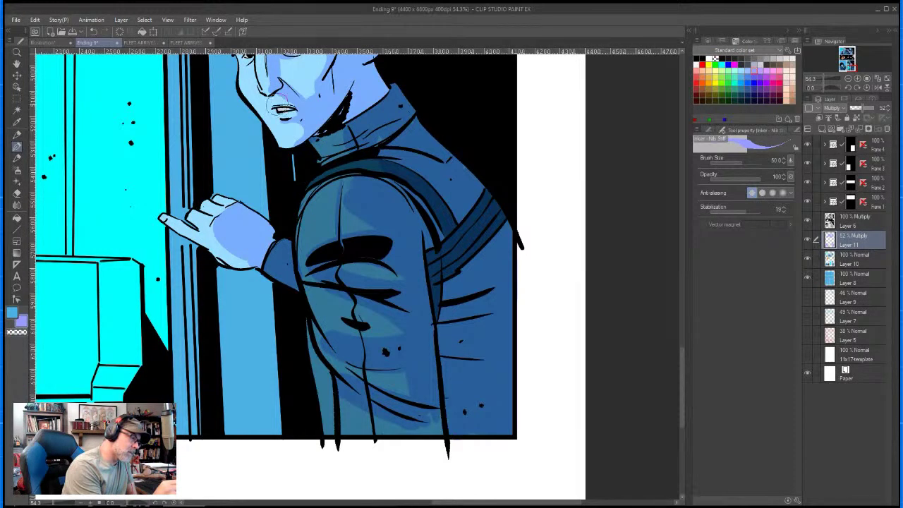
key("space")
left_click_drag(285, 65, 188, 258)
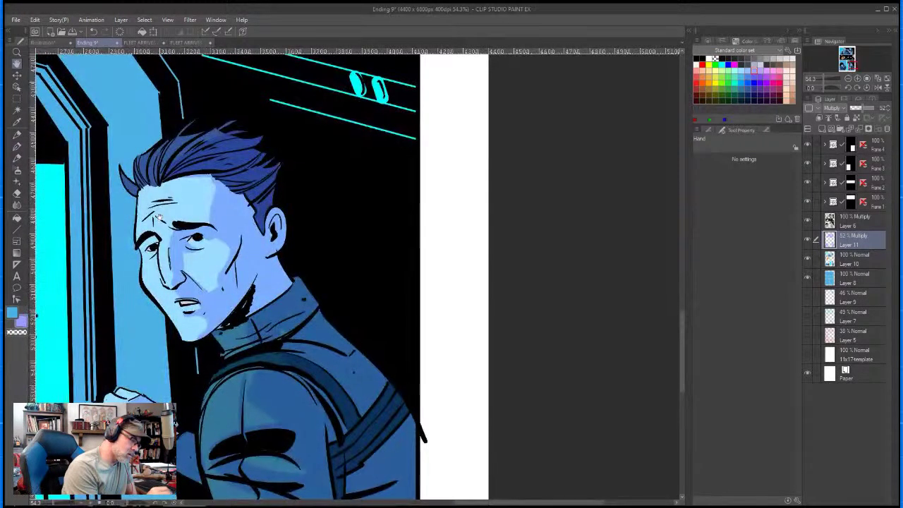
key("p")
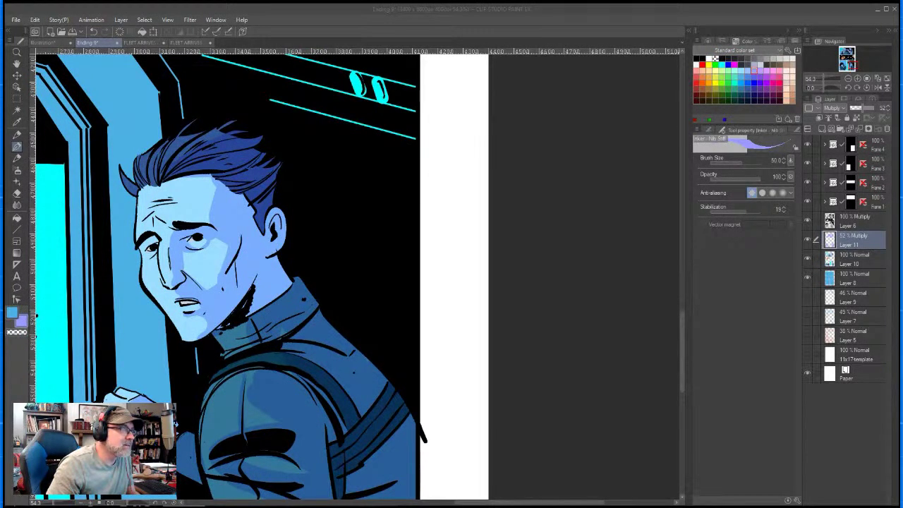
- Save the page and touch up the shading beside the doorway man's eye
left_click(601, 31)
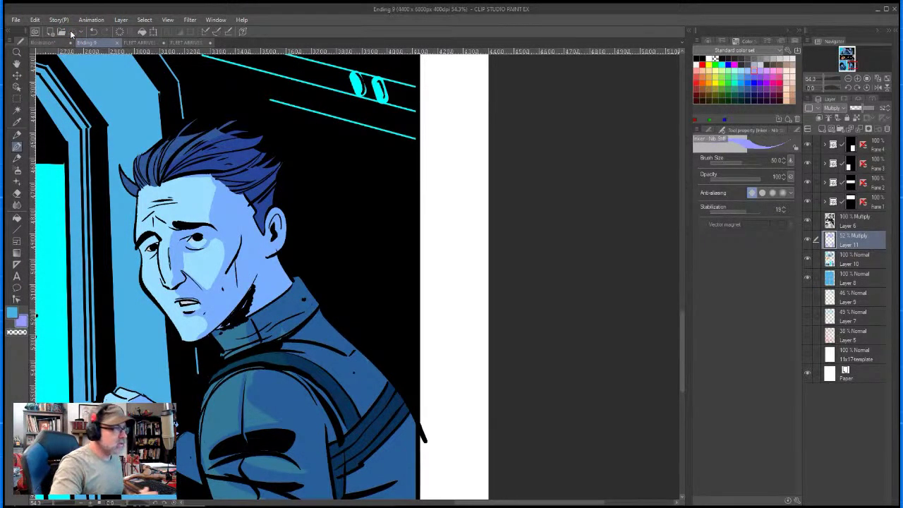
left_click_drag(195, 238, 201, 239)
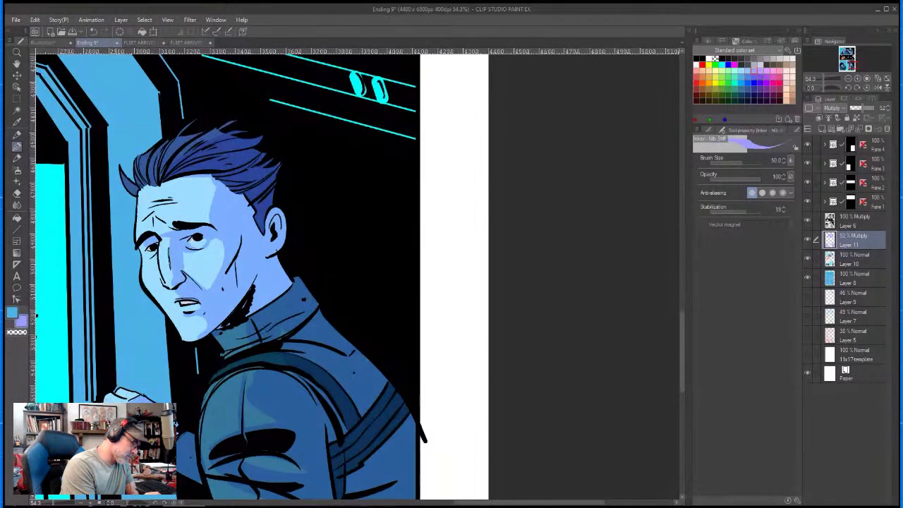
- Fill the outer door frame in the doorway panel with the violet shadow and undo the extra fill on the console
left_click_drag(529, 411, 546, 219)
left_click_drag(358, 307, 419, 438)
left_click_drag(443, 173, 406, 353)
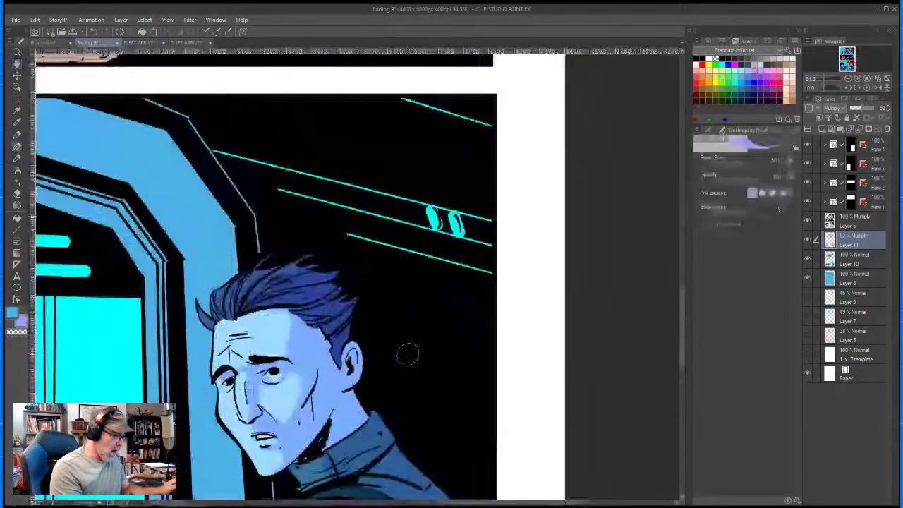
scroll(407, 352, "down", 6)
left_click_drag(416, 317, 433, 360)
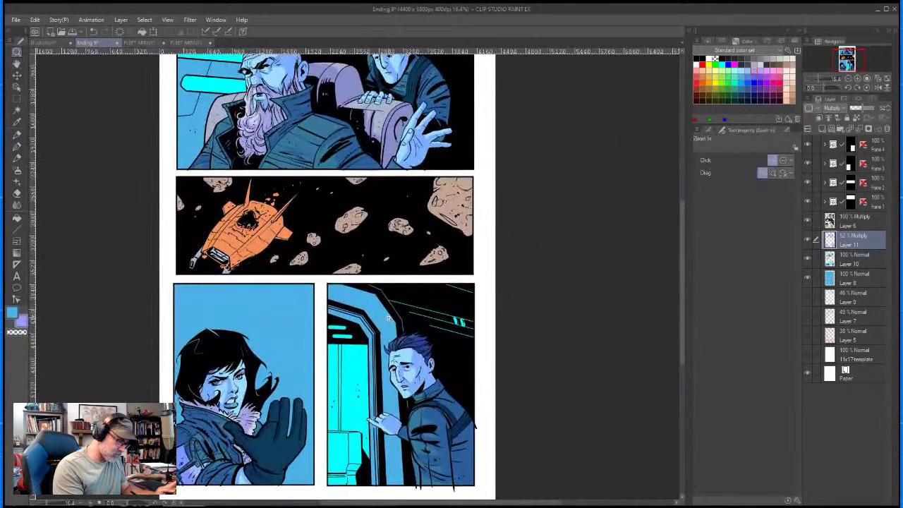
left_click(400, 456)
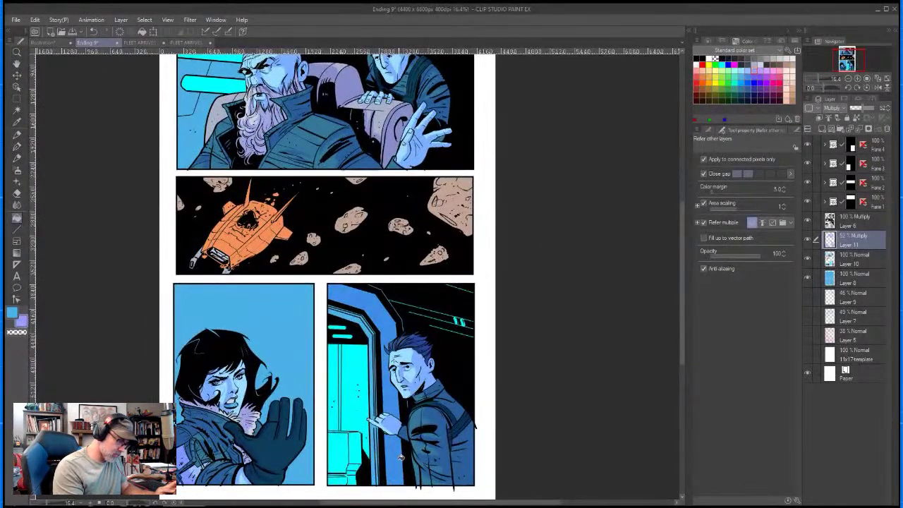
left_click(357, 466)
key("ctrl+z")
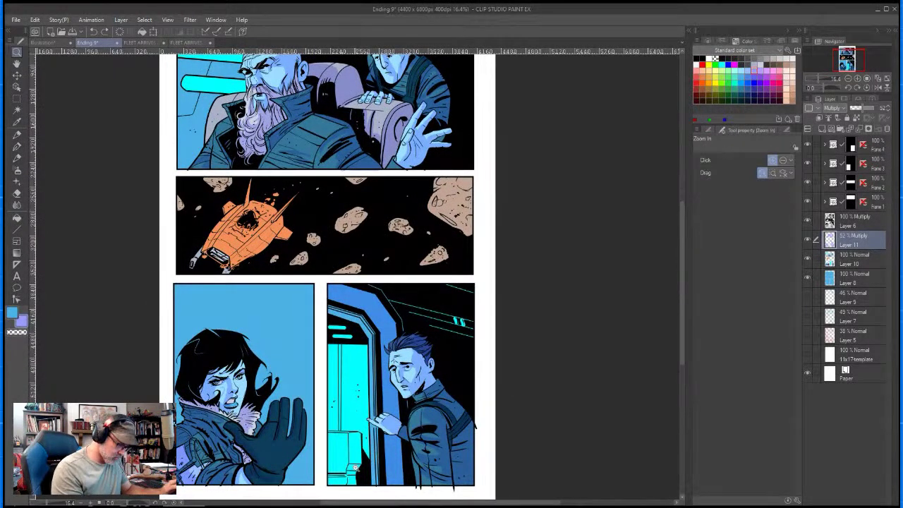
key("p")
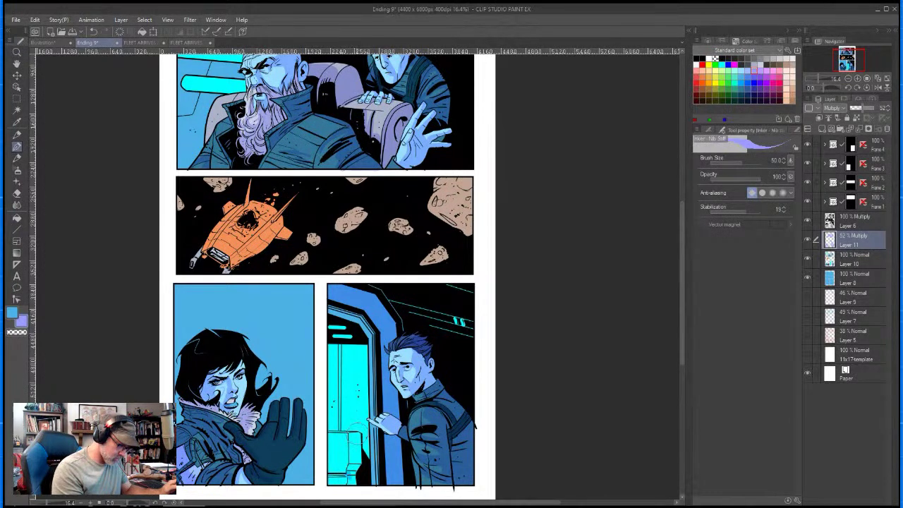
key("ctrl+space")
left_click(357, 446)
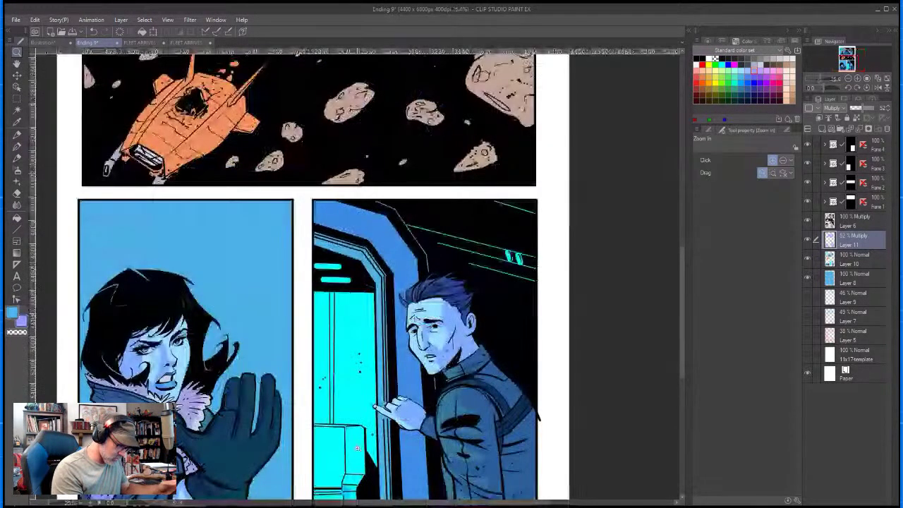
left_click(357, 447)
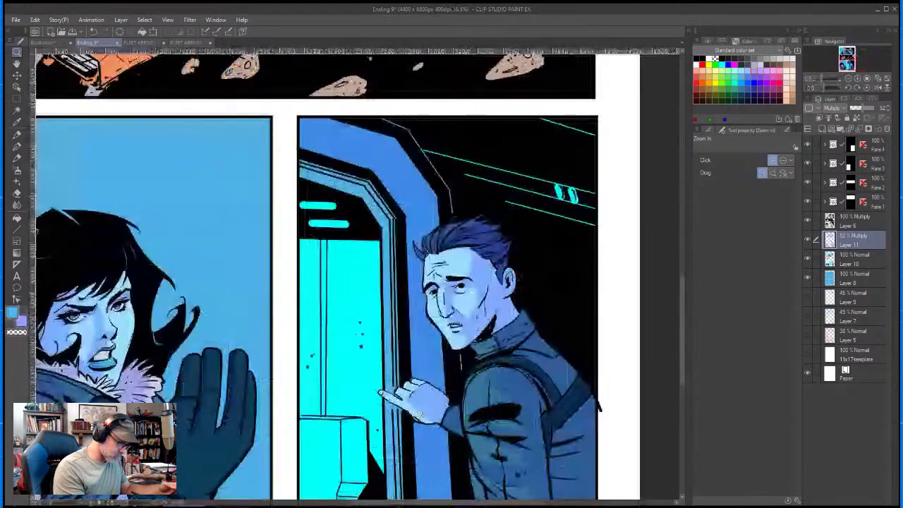
left_click_drag(420, 415, 430, 284)
key("g")
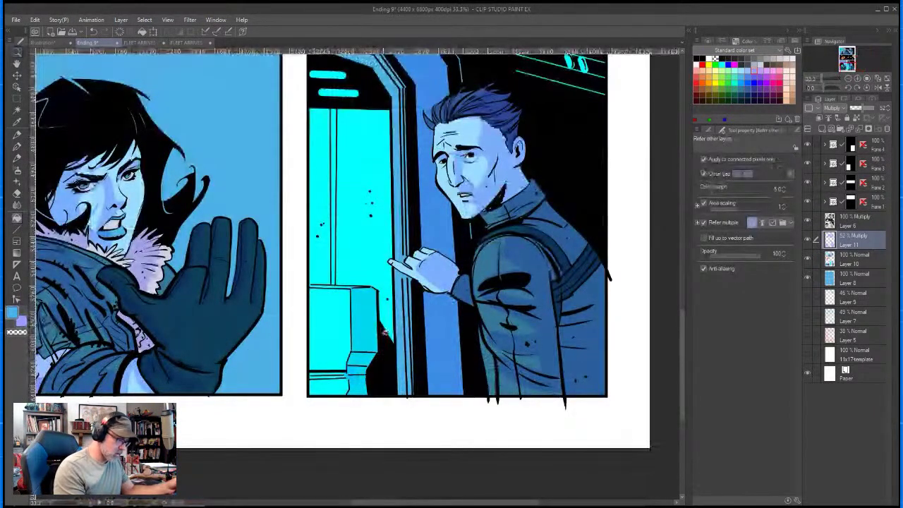
key("space")
left_click_drag(496, 304, 479, 394)
key("p")
key("g")
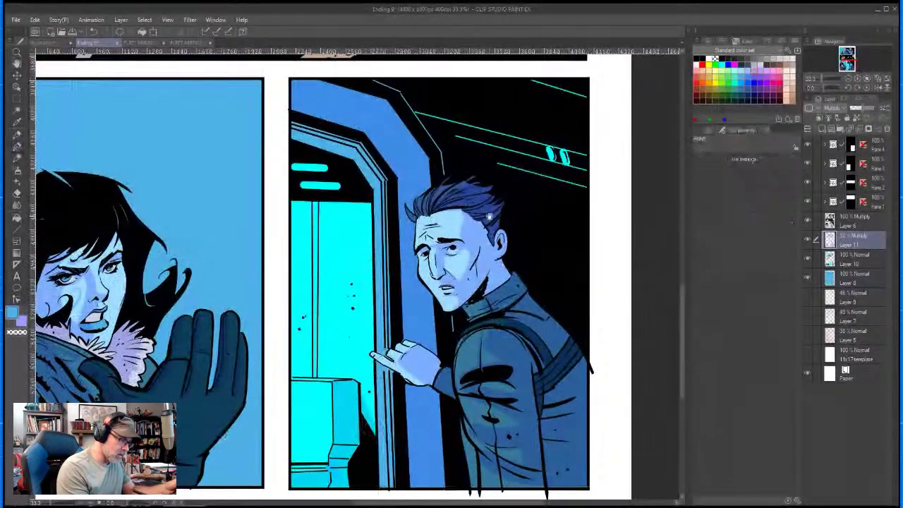
- Shade the mid-sized asteroids in the middle of the space panel and the small ones beside the ship in blue
key("space")
left_click_drag(490, 210, 484, 252)
mouse_move(453, 112)
left_mouse_down()
mouse_move(527, 393)
mouse_move(542, 398)
left_mouse_up()
mouse_move(411, 294)
left_mouse_down()
mouse_move(441, 260)
mouse_move(466, 255)
left_mouse_up()
mouse_move(356, 313)
left_mouse_down()
mouse_move(347, 325)
mouse_move(361, 327)
left_mouse_up()
left_click_drag(522, 276, 534, 309)
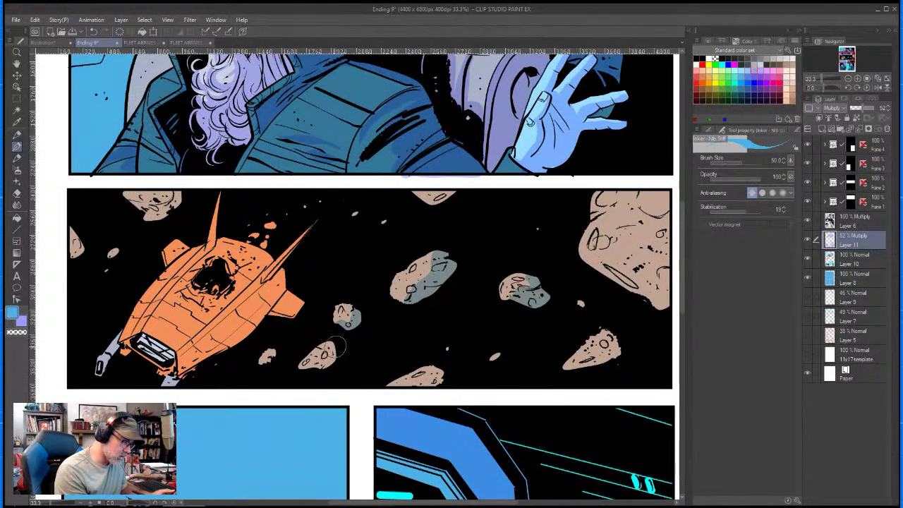
left_click_drag(326, 347, 337, 351)
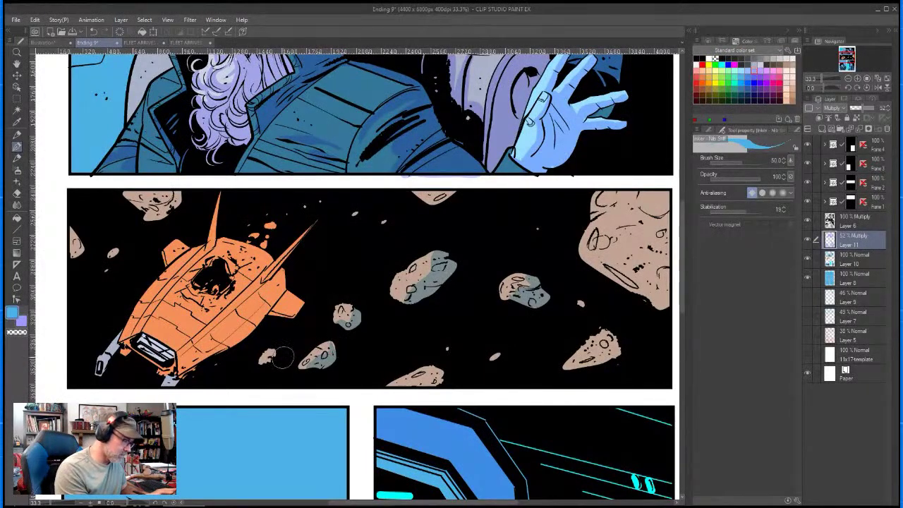
left_click_drag(272, 355, 265, 364)
- Shade the asteroids along the space panel's upper and left borders in blue, reducing the brush size to 40
key("bracketleft")
mouse_move(159, 212)
left_mouse_down()
mouse_move(150, 217)
mouse_move(167, 196)
left_mouse_up()
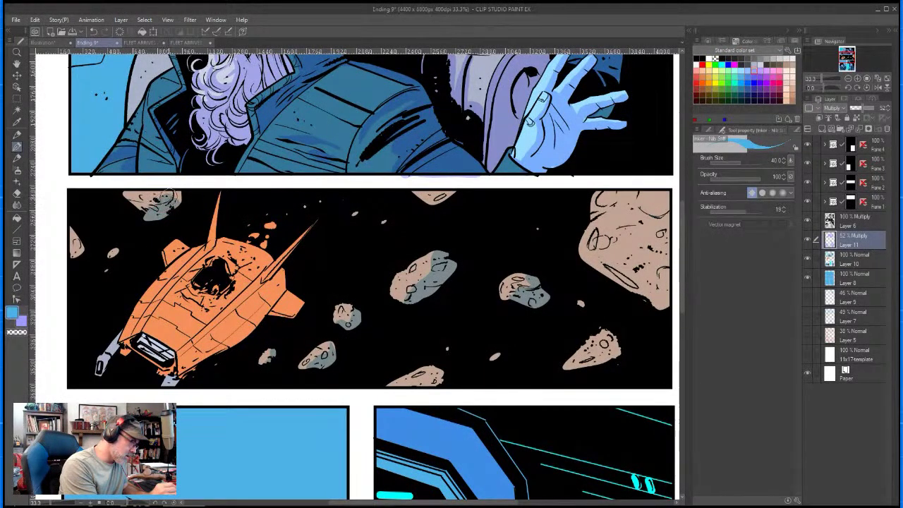
left_click_drag(73, 224, 88, 256)
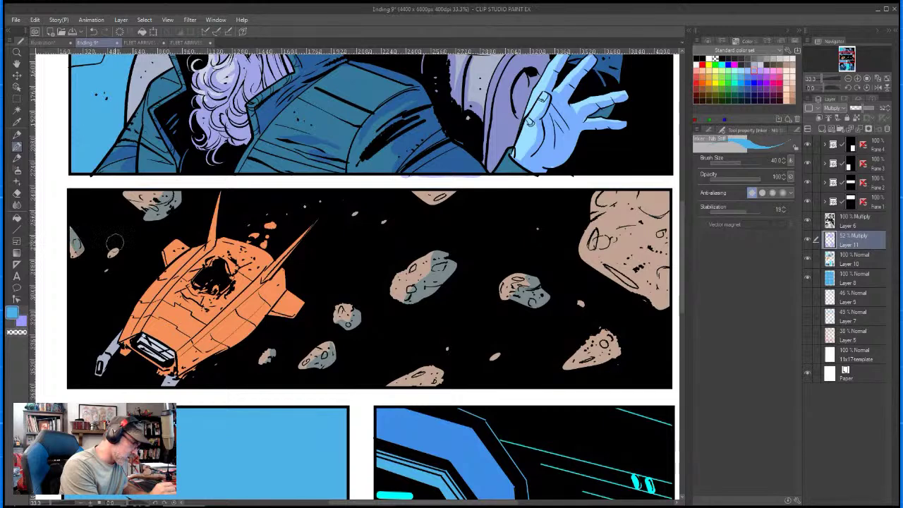
left_click_drag(446, 192, 442, 198)
- Shade the large corner asteroid and the pointed asteroid below it in blue, using a larger brush and the Leaky Pen
key("bracketright")
key("bracketright")
mouse_move(643, 232)
left_mouse_down()
mouse_move(647, 195)
mouse_move(659, 220)
left_mouse_up()
left_click(791, 130)
left_click(734, 172)
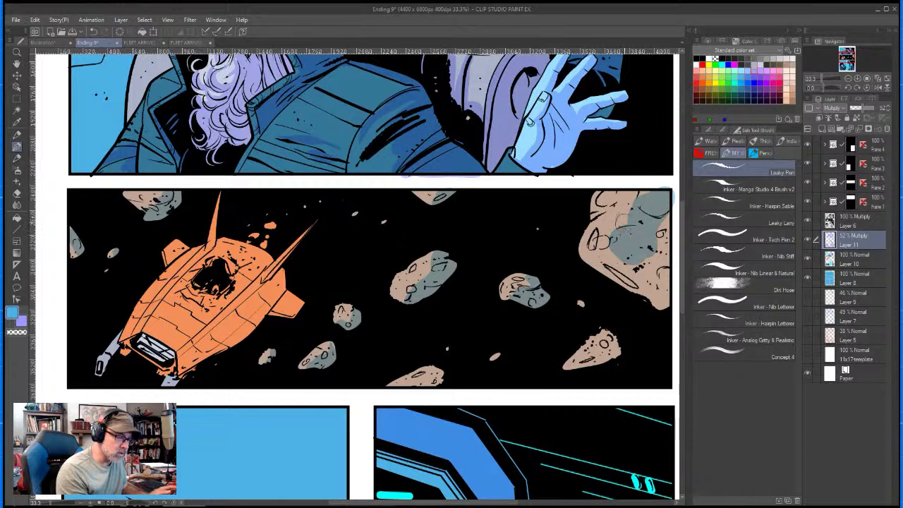
mouse_move(612, 254)
left_mouse_down()
mouse_move(635, 267)
mouse_move(643, 232)
mouse_move(666, 238)
left_mouse_up()
mouse_move(666, 198)
left_mouse_down()
mouse_move(621, 211)
mouse_move(642, 191)
mouse_move(663, 240)
mouse_move(656, 274)
left_mouse_up()
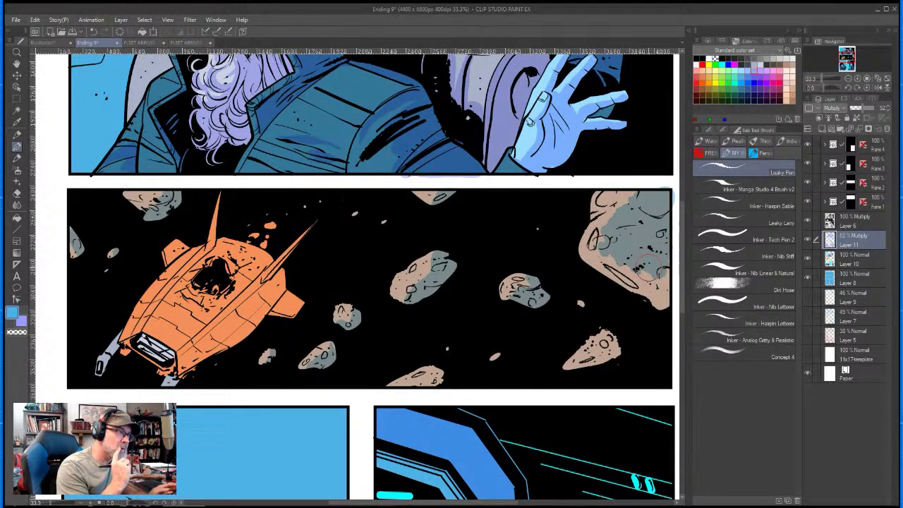
mouse_move(642, 267)
left_mouse_down()
mouse_move(657, 300)
mouse_move(670, 255)
left_mouse_up()
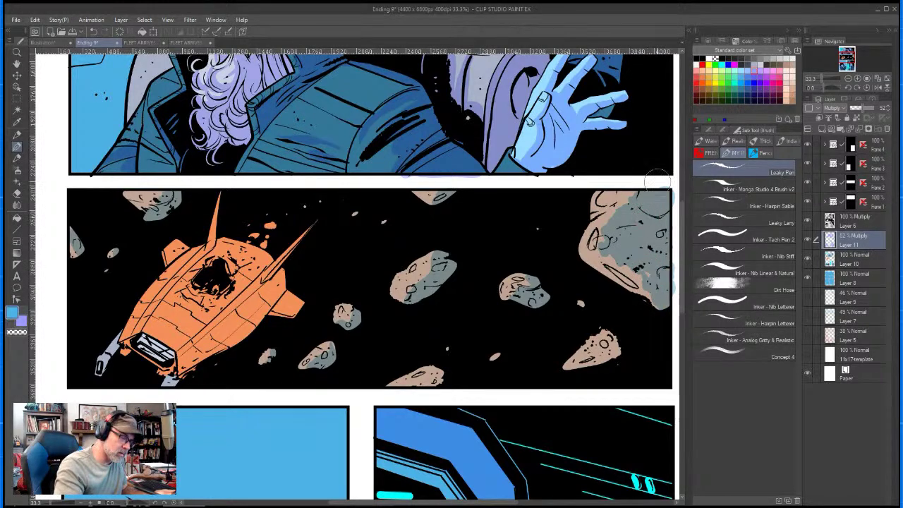
mouse_move(599, 332)
left_mouse_down()
mouse_move(605, 341)
mouse_move(589, 351)
left_mouse_up()
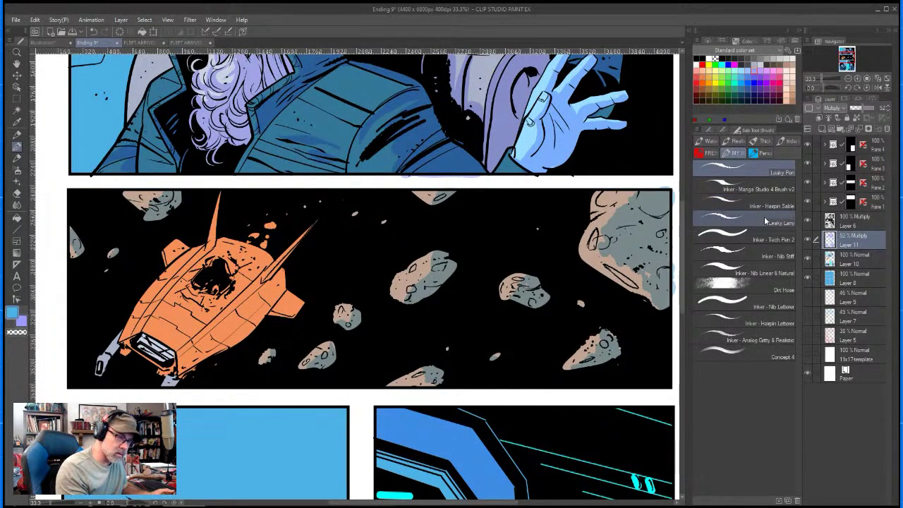
- Shade the ship's far hull side, lower edge and hull breach in blue with the Inker - Nib Stiff brush
left_click(745, 251)
mouse_move(253, 299)
left_mouse_down()
mouse_move(258, 290)
mouse_move(190, 351)
mouse_move(285, 278)
left_mouse_up()
left_click_drag(256, 313, 293, 265)
left_click_drag(261, 300, 184, 363)
mouse_move(225, 294)
left_mouse_down()
mouse_move(202, 292)
mouse_move(227, 285)
left_mouse_up()
- Shade the ship's debris, tall fin, near wing and front prongs in blue
left_click_drag(273, 224, 266, 240)
mouse_move(217, 216)
left_mouse_down()
mouse_move(215, 208)
mouse_move(212, 241)
mouse_move(242, 243)
left_mouse_up()
left_click_drag(175, 262, 184, 242)
mouse_move(121, 347)
left_mouse_down()
mouse_move(106, 366)
mouse_move(127, 352)
left_mouse_up()
left_click_drag(184, 378, 172, 374)
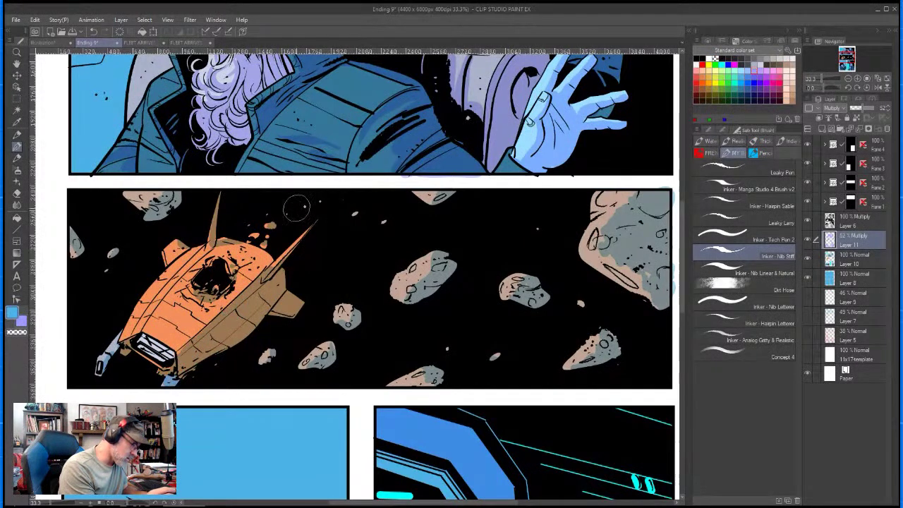
- Add blue shadow detail around the ship's hull breach and along the lower edge of the large corner asteroid
mouse_move(219, 286)
left_mouse_down()
mouse_move(243, 272)
mouse_move(211, 286)
mouse_move(224, 290)
left_mouse_up()
mouse_move(227, 258)
left_mouse_down()
mouse_move(236, 264)
mouse_move(222, 252)
left_mouse_up()
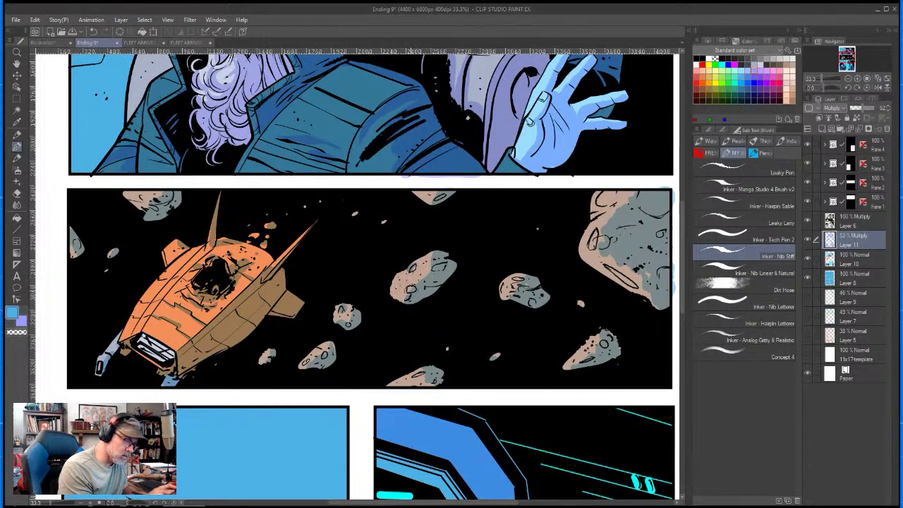
left_click_drag(608, 273, 636, 291)
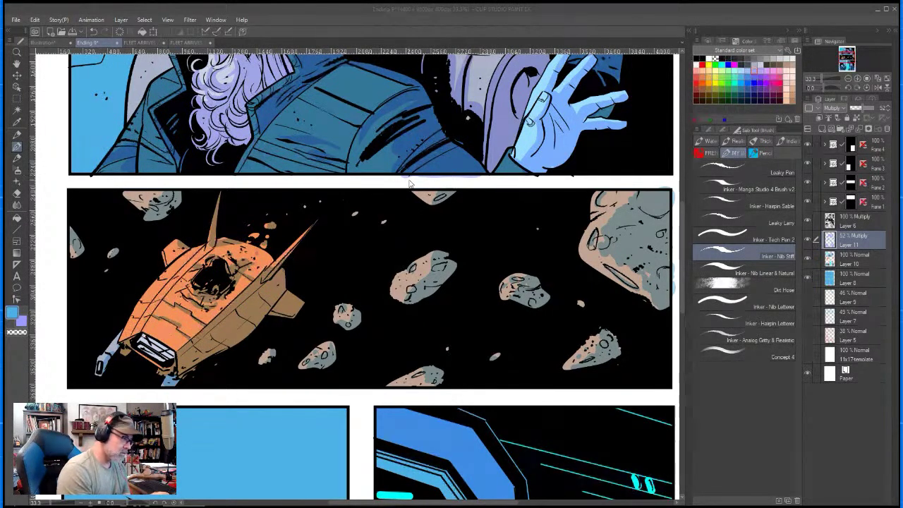
scroll(682, 253, "down", 3)
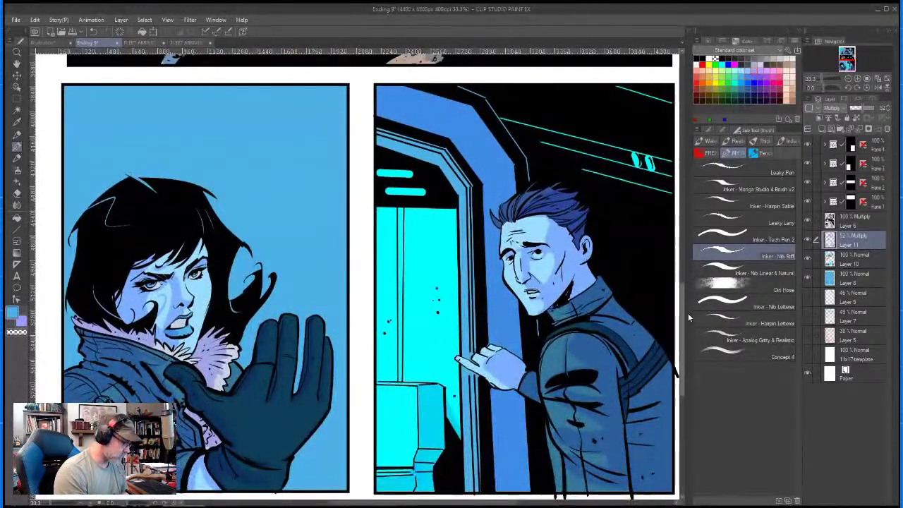
- Add a new layer above Layer 11, set it to Screen blending at 100% opacity, and choose pale aqua as the drawing colour
left_click_drag(688, 313, 682, 167)
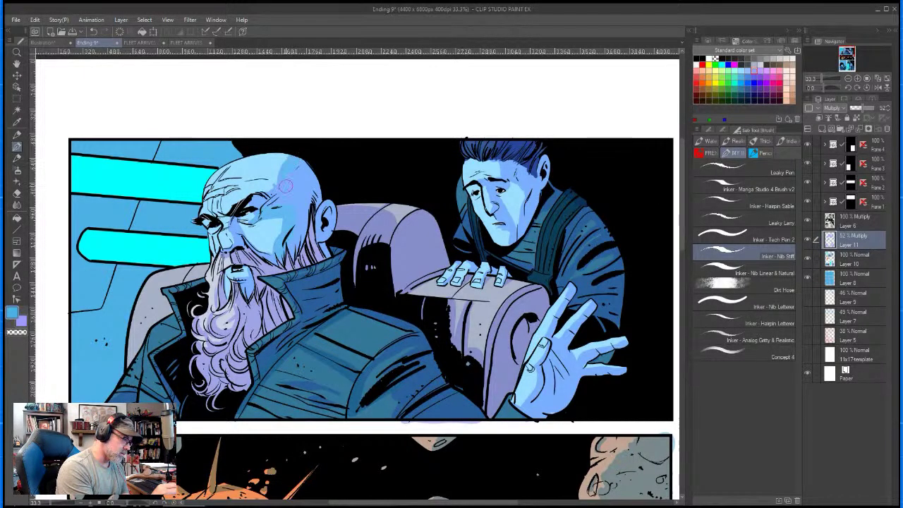
left_click(822, 129)
left_click(834, 108)
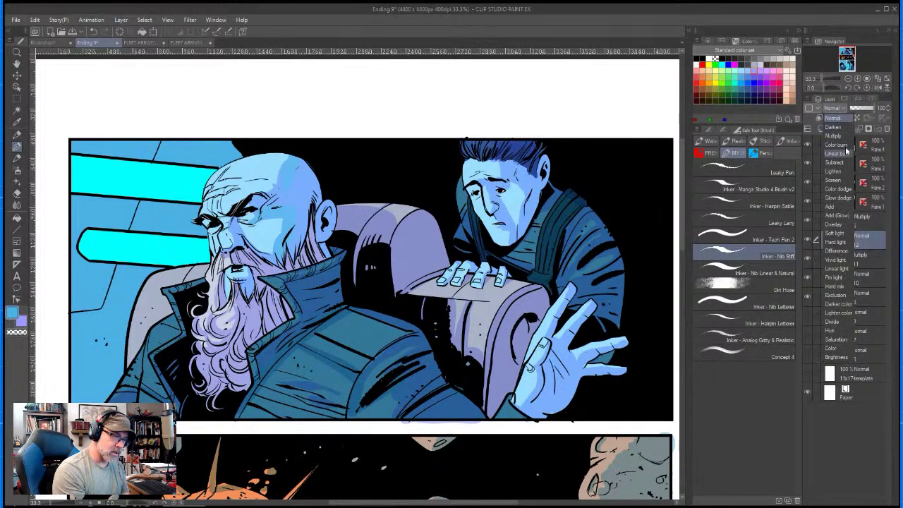
left_click(838, 184)
left_click(864, 109)
left_click(734, 71)
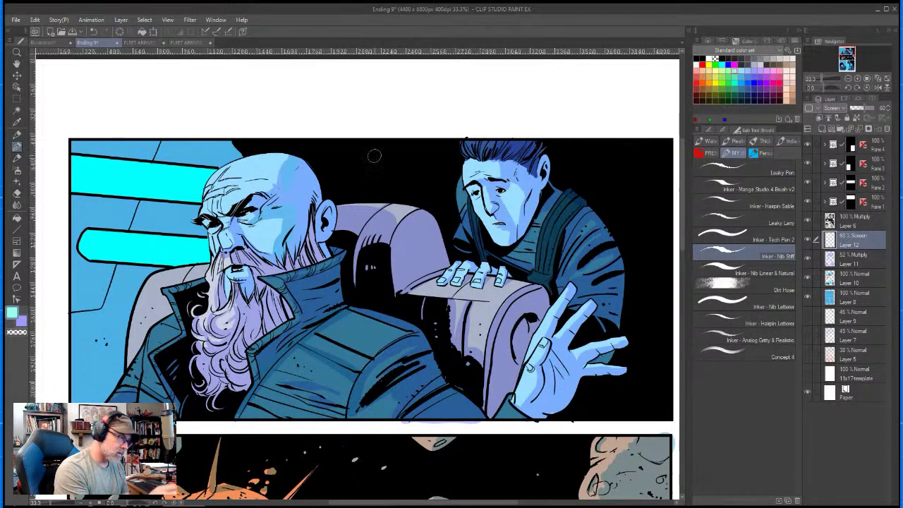
left_click(872, 109)
- Paint pale aqua highlights on the bald man's head, face, beard and the inner edge of his coat collar
mouse_move(208, 186)
left_mouse_down()
mouse_move(210, 213)
mouse_move(219, 174)
mouse_move(256, 156)
left_mouse_up()
mouse_move(246, 233)
left_mouse_down()
mouse_move(258, 245)
mouse_move(243, 219)
mouse_move(221, 244)
mouse_move(227, 221)
left_mouse_up()
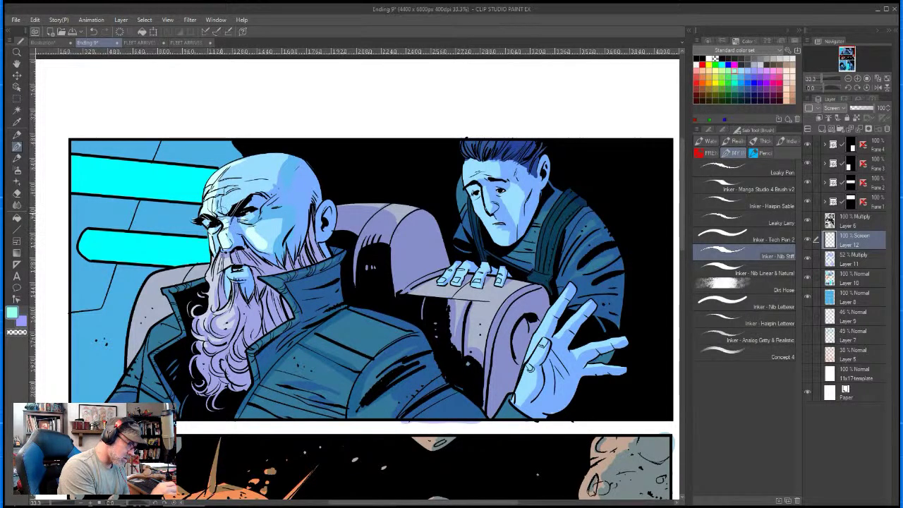
left_click_drag(213, 264, 206, 314)
left_click_drag(223, 259, 220, 310)
mouse_move(260, 273)
left_mouse_down()
mouse_move(295, 317)
mouse_move(251, 352)
mouse_move(253, 368)
left_mouse_up()
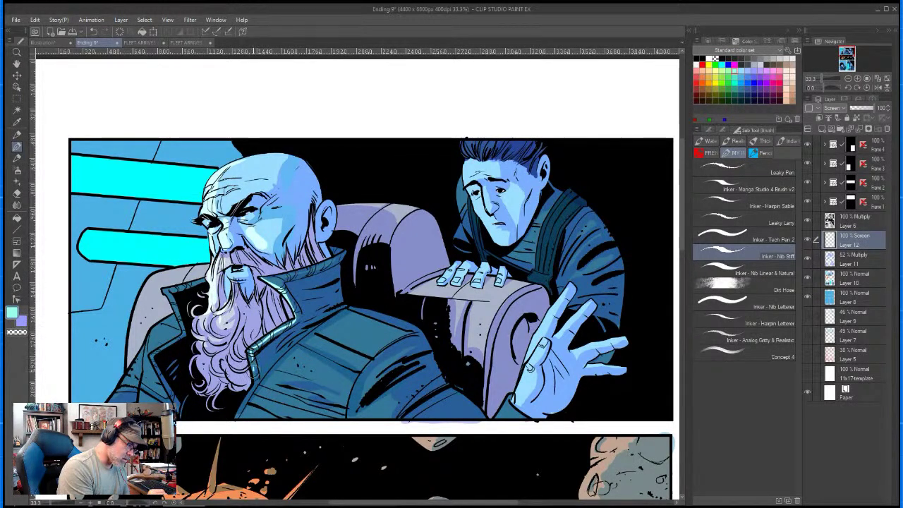
- Paint highlight strokes along the bald man's lapel, the chair edge, and the folds of his coat's chest and sleeve
mouse_move(183, 286)
left_mouse_down()
mouse_move(167, 290)
mouse_move(186, 338)
mouse_move(139, 392)
left_mouse_up()
mouse_move(150, 334)
left_mouse_down()
mouse_move(169, 321)
mouse_move(124, 378)
left_mouse_up()
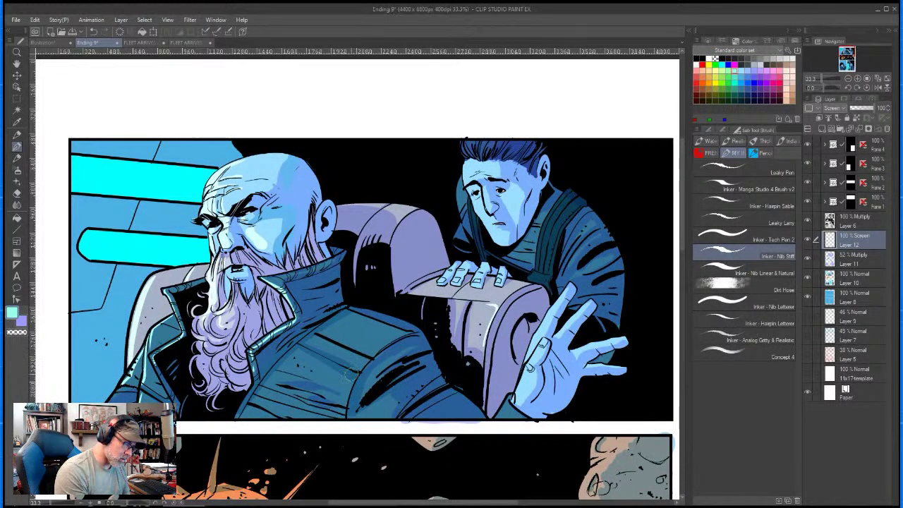
left_click_drag(257, 392, 280, 396)
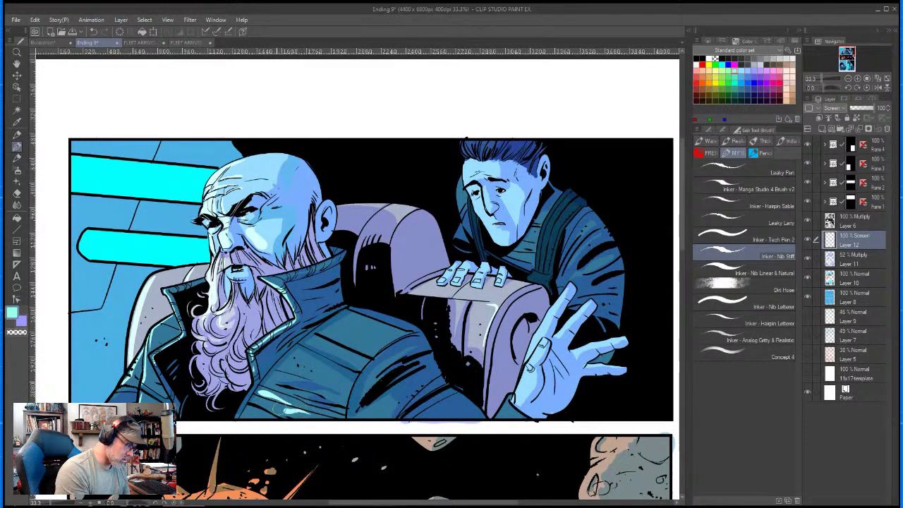
mouse_move(289, 362)
left_mouse_down()
mouse_move(326, 373)
mouse_move(303, 331)
left_mouse_up()
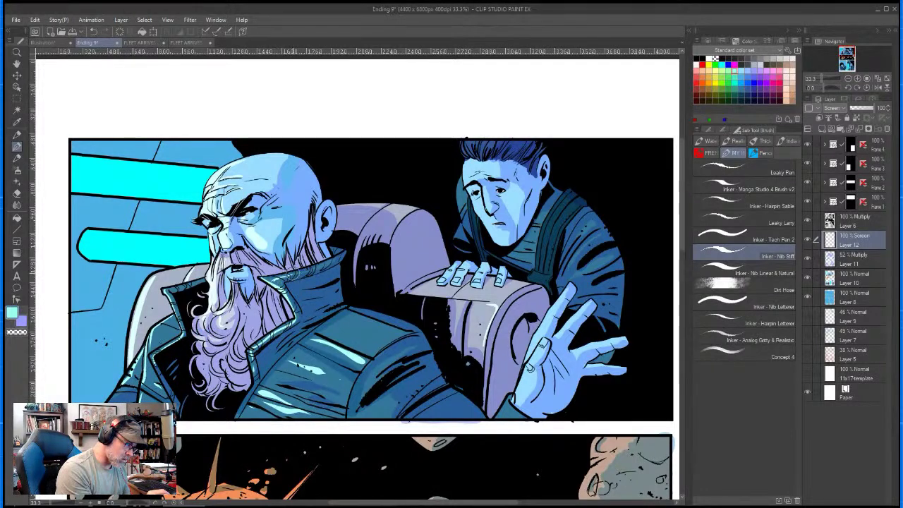
left_click_drag(259, 307, 252, 340)
- Add pale aqua highlights to the hair, face edge and shoulder strap of the young man behind the chair
mouse_move(468, 143)
left_mouse_down()
mouse_move(466, 151)
mouse_move(490, 149)
left_mouse_up()
left_click_drag(472, 197, 492, 236)
mouse_move(462, 179)
left_mouse_down()
mouse_move(460, 208)
mouse_move(475, 200)
left_mouse_up()
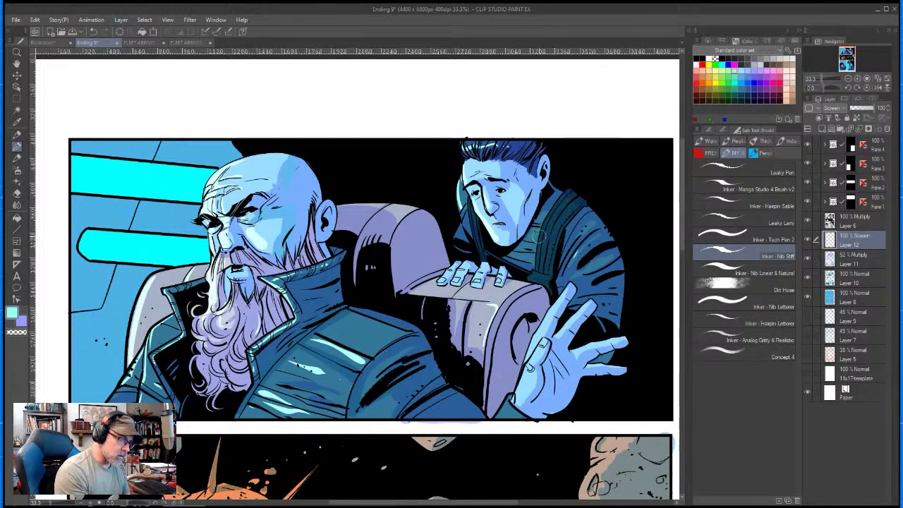
left_click_drag(537, 271, 550, 220)
left_click_drag(542, 267, 555, 224)
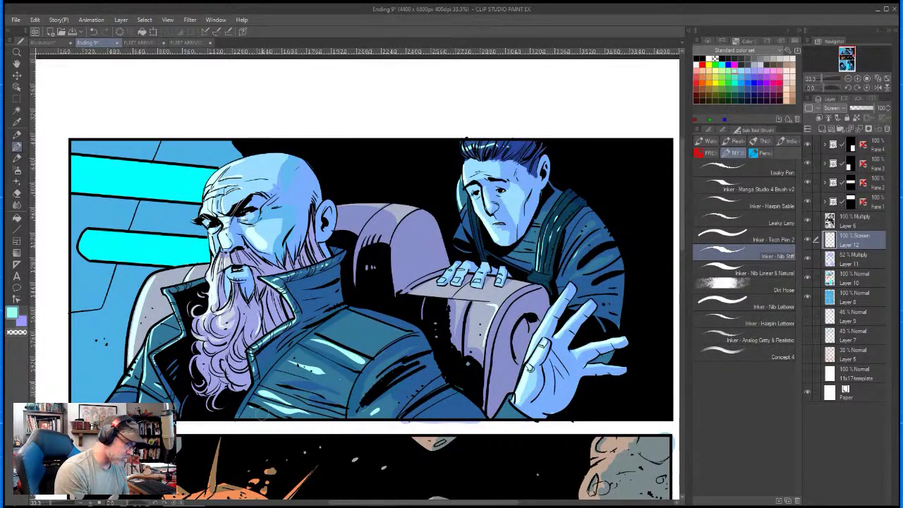
- Block in pale aqua highlights on the fingers, thumb, palm and wrist of the woman's raised glove in the lower panel
left_click_drag(162, 378, 260, 81)
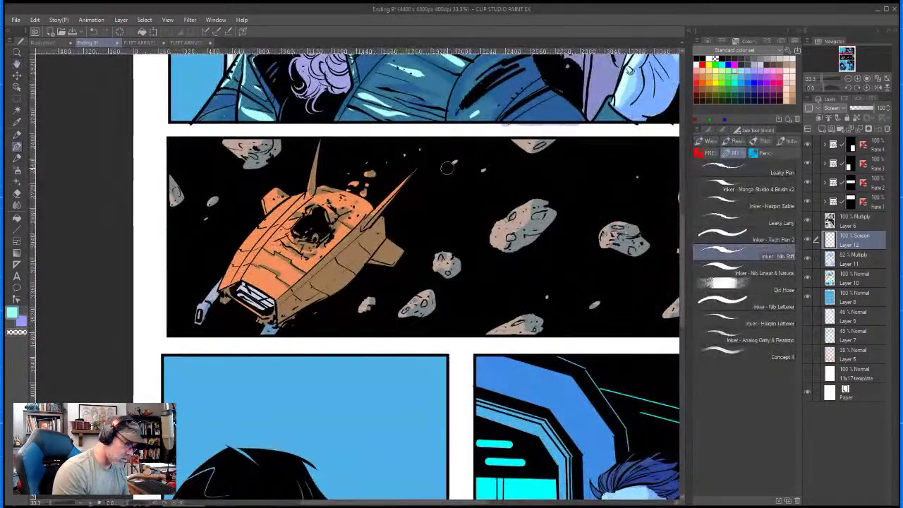
left_click_drag(431, 435, 488, 127)
key("p")
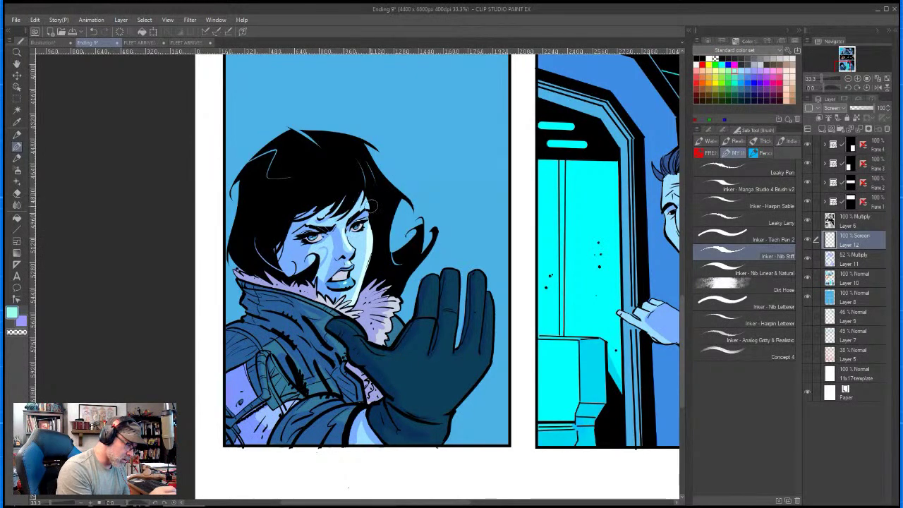
mouse_move(455, 273)
left_mouse_down()
mouse_move(451, 302)
mouse_move(452, 275)
left_mouse_up()
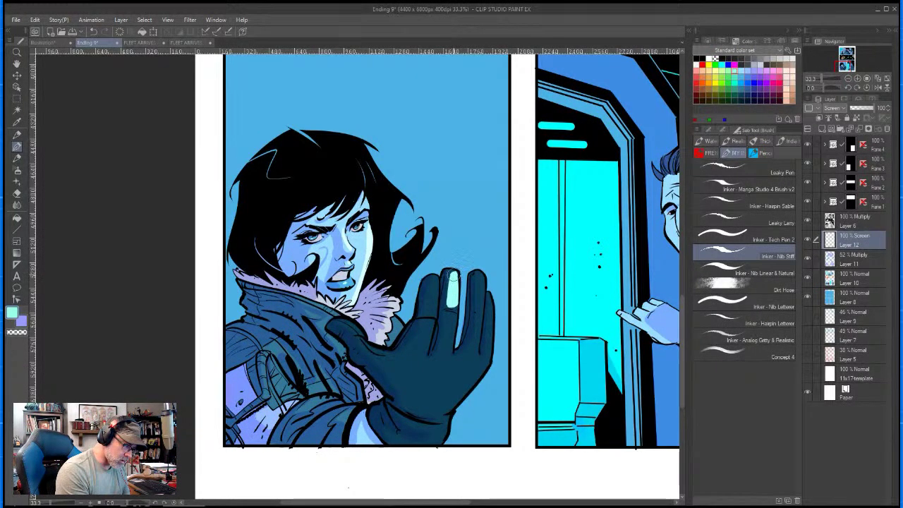
mouse_move(450, 323)
left_mouse_down()
mouse_move(445, 349)
mouse_move(450, 314)
left_mouse_up()
mouse_move(434, 275)
left_mouse_down()
mouse_move(428, 353)
mouse_move(468, 350)
mouse_move(477, 281)
mouse_move(486, 300)
mouse_move(479, 357)
mouse_move(432, 358)
mouse_move(486, 366)
left_mouse_up()
left_click_drag(442, 426, 442, 432)
left_click_drag(346, 324, 385, 356)
mouse_move(398, 321)
left_mouse_down()
mouse_move(381, 334)
mouse_move(419, 339)
mouse_move(417, 356)
mouse_move(449, 364)
mouse_move(492, 347)
left_mouse_up()
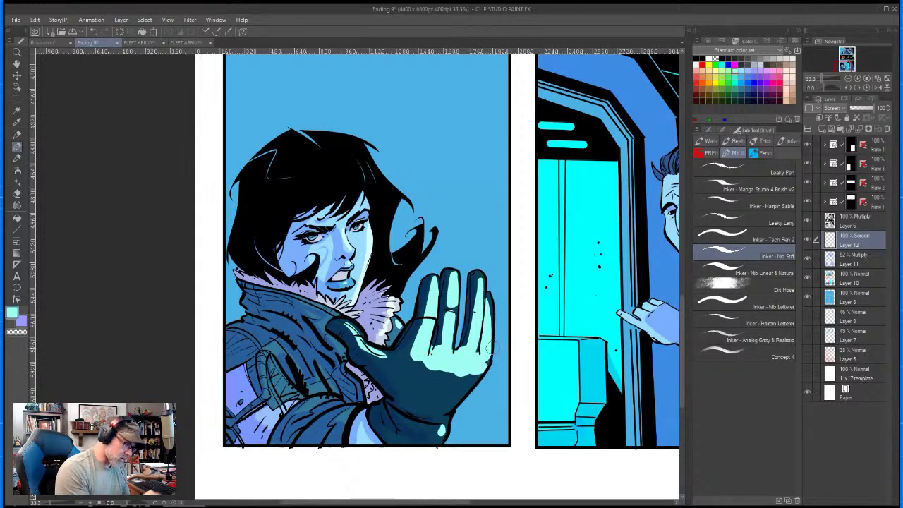
- Soften the glove highlights into a gradual sheen across the fingers and palm with the Soft eraser, adjusting its size
key("e")
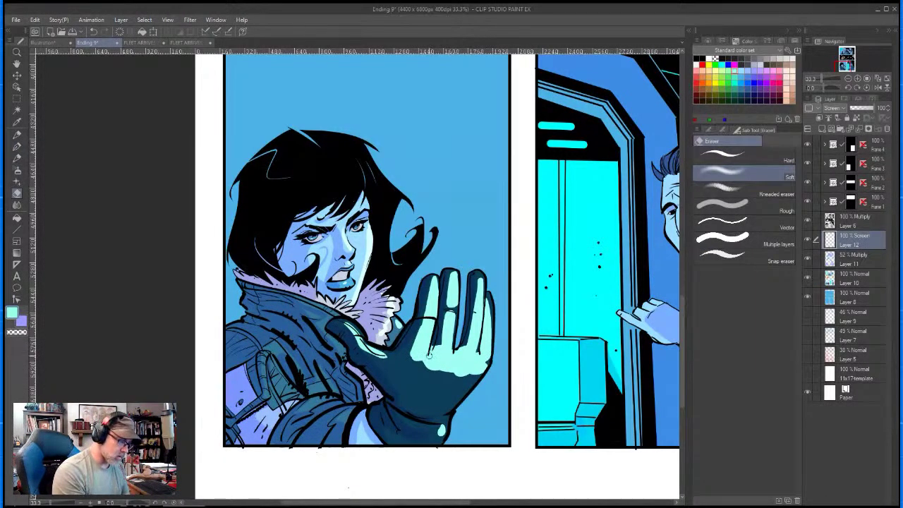
mouse_move(441, 351)
left_mouse_down()
mouse_move(421, 368)
mouse_move(475, 385)
mouse_move(419, 371)
mouse_move(470, 385)
mouse_move(495, 292)
mouse_move(462, 368)
mouse_move(432, 364)
mouse_move(456, 421)
mouse_move(507, 370)
left_mouse_up()
key("bracketleft")
key("bracketleft")
key("bracketleft")
key("bracketleft")
key("bracketleft")
key("bracketleft")
key("bracketleft")
key("bracketleft")
- Add small crisp glints to the glove's fingers with the Inker - Nib Stiff brush
key("b")
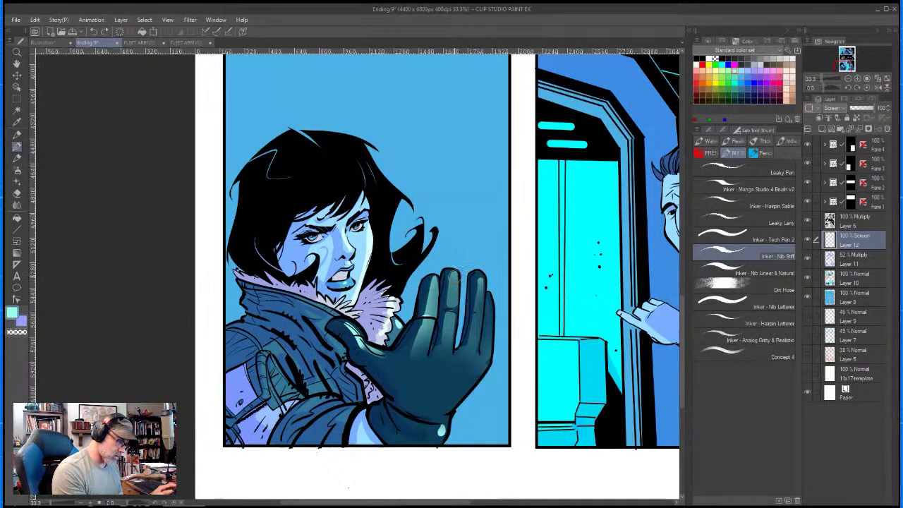
left_click_drag(488, 309, 489, 316)
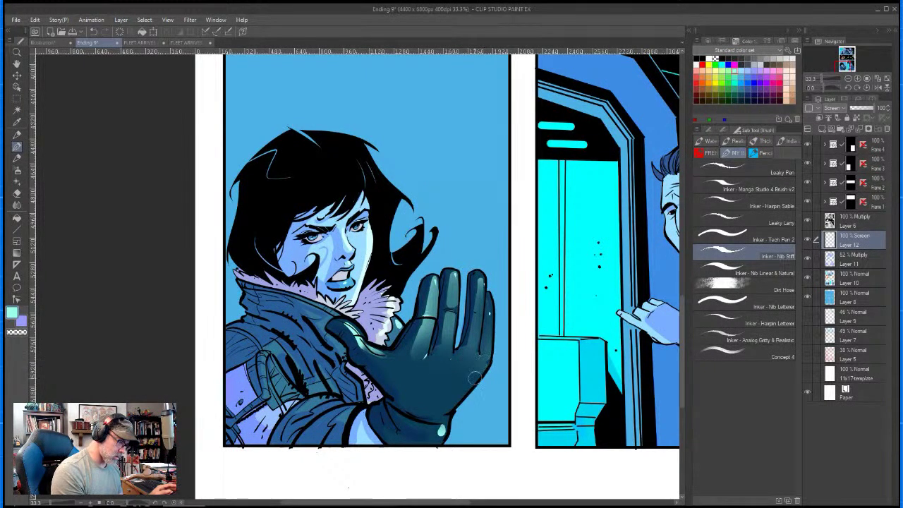
key("e")
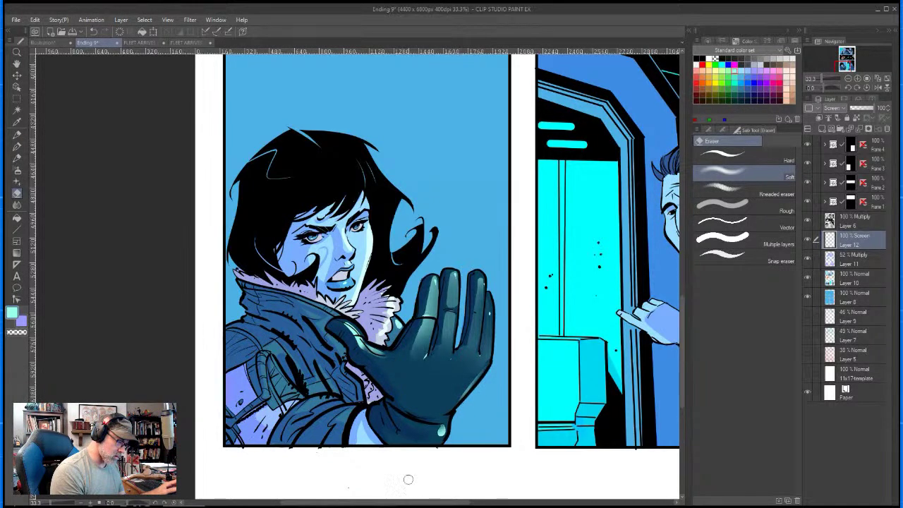
- Paint subtle highlights on the woman's jacket sleeve and shoulder strap, and blend them with the Soft eraser
key("b")
left_click_drag(331, 399, 299, 414)
key("e")
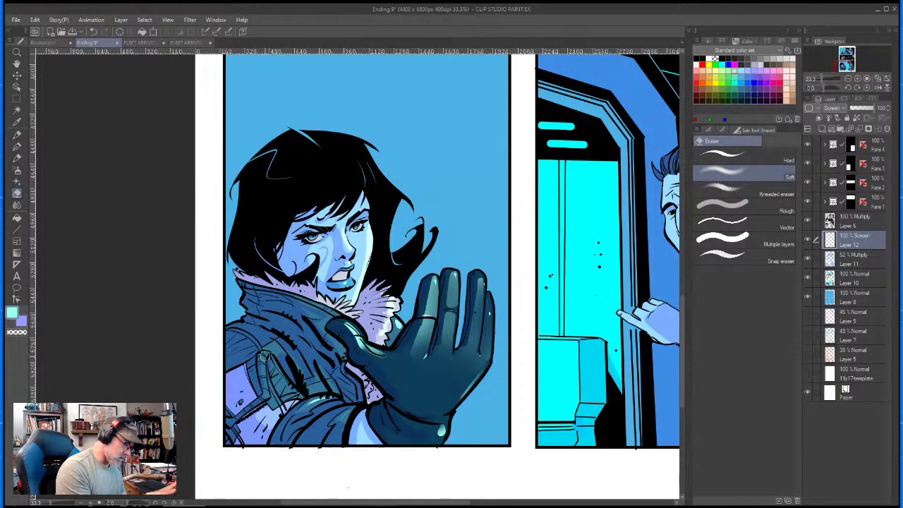
key("b")
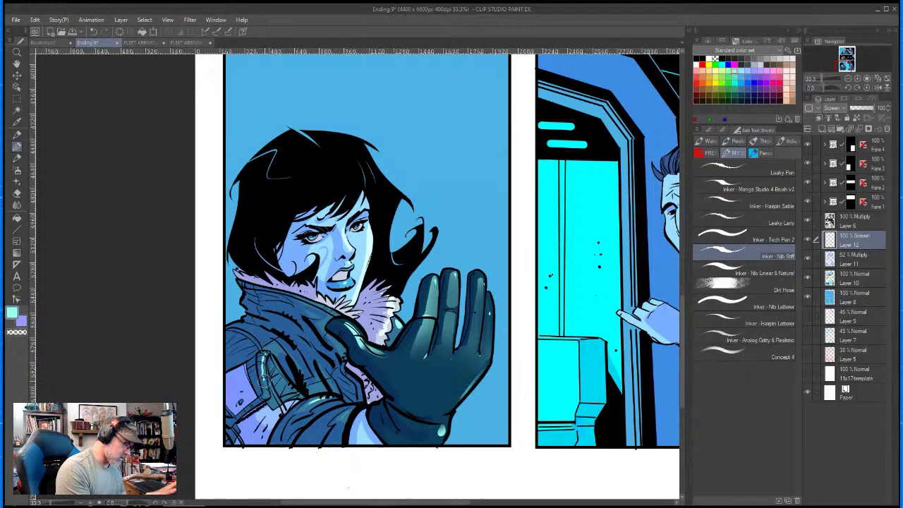
key("e")
left_click_drag(268, 359, 266, 353)
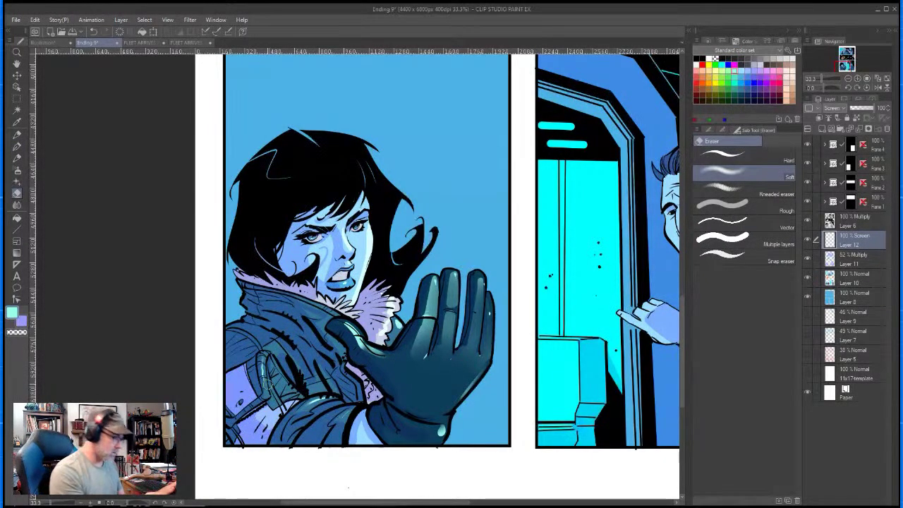
- Paint a pale aqua sheen on the jacket's upper-arm panel beside the strap and fade the jacket highlights with the Soft eraser
key("b")
left_click(708, 59)
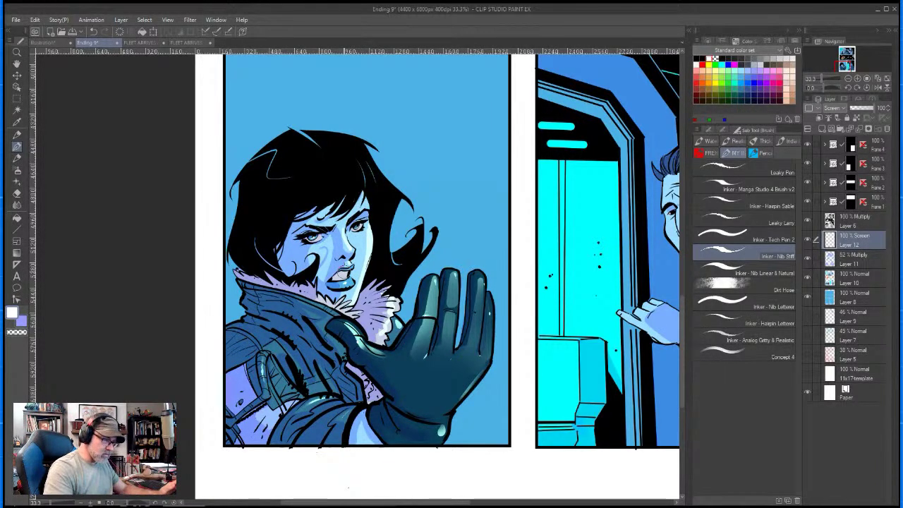
left_click(735, 69)
mouse_move(273, 366)
left_mouse_down()
mouse_move(298, 397)
mouse_move(283, 404)
mouse_move(271, 367)
mouse_move(286, 376)
mouse_move(289, 406)
mouse_move(279, 391)
left_mouse_up()
key("e")
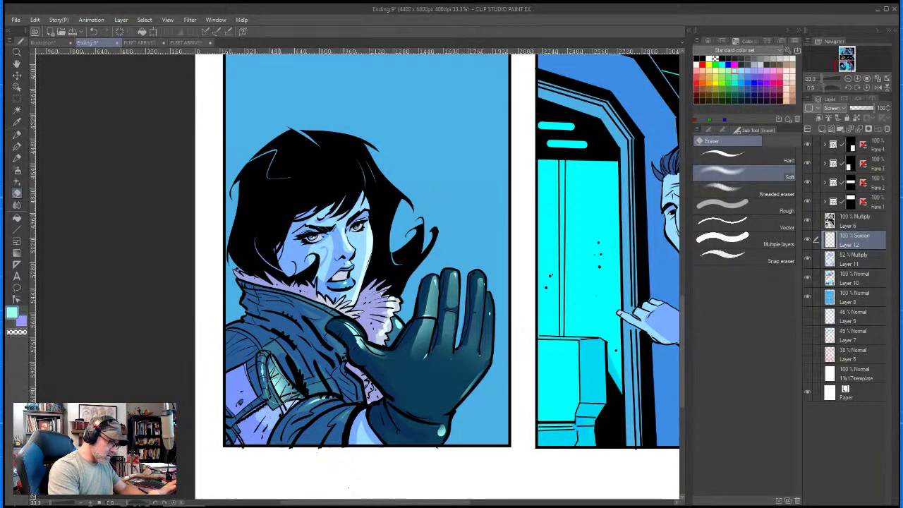
key("b")
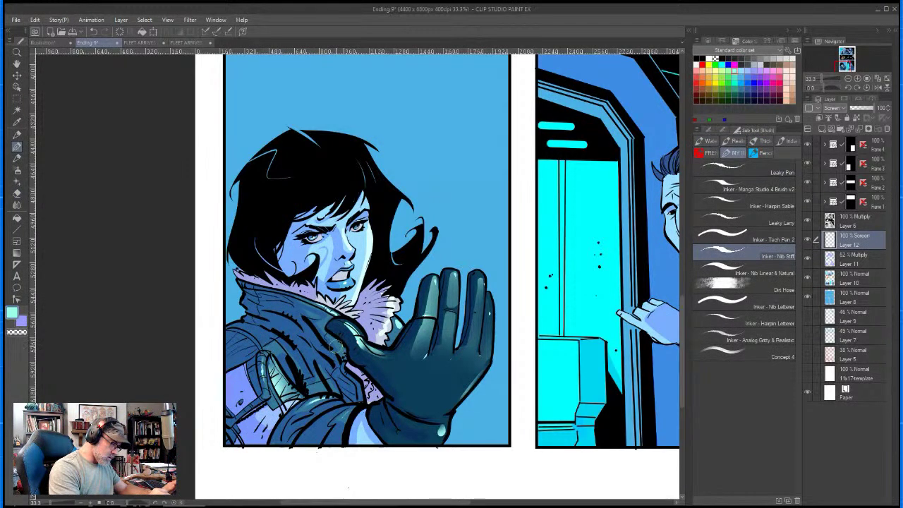
key("e")
left_click_drag(317, 384, 326, 389)
key("b")
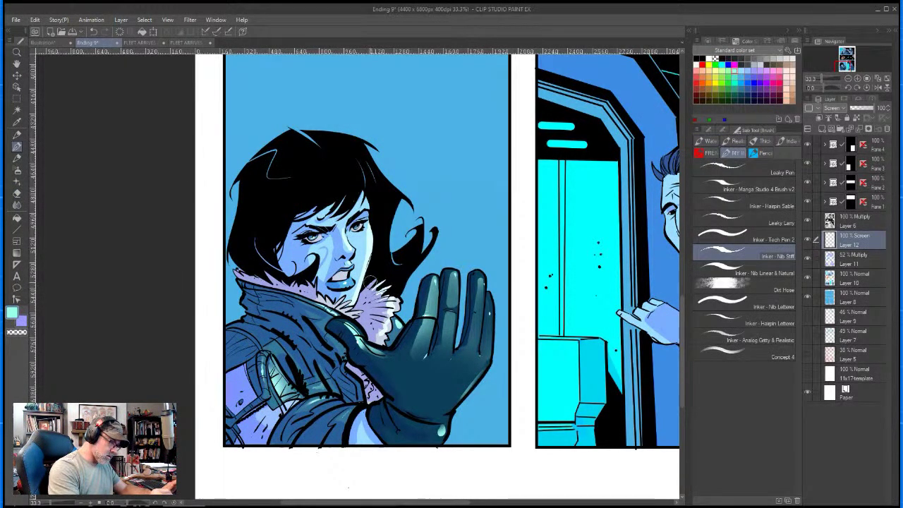
key("e")
key("b")
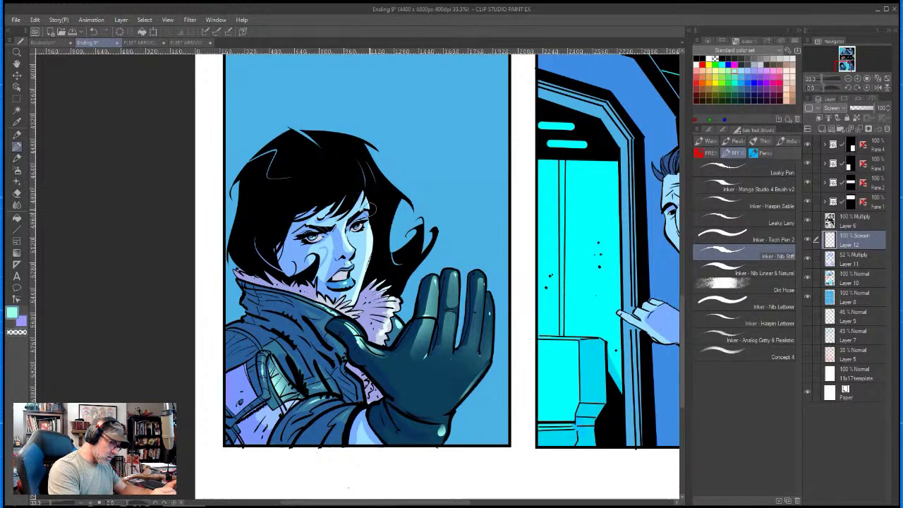
- Paint thin pale aqua rim lighting along the outer contours of the woman's hair and raised glove, undoing a stray stroke
mouse_move(391, 228)
left_mouse_down()
mouse_move(397, 262)
mouse_move(391, 251)
mouse_move(411, 237)
mouse_move(415, 222)
mouse_move(402, 232)
mouse_move(413, 217)
mouse_move(424, 246)
mouse_move(437, 237)
mouse_move(402, 295)
left_mouse_up()
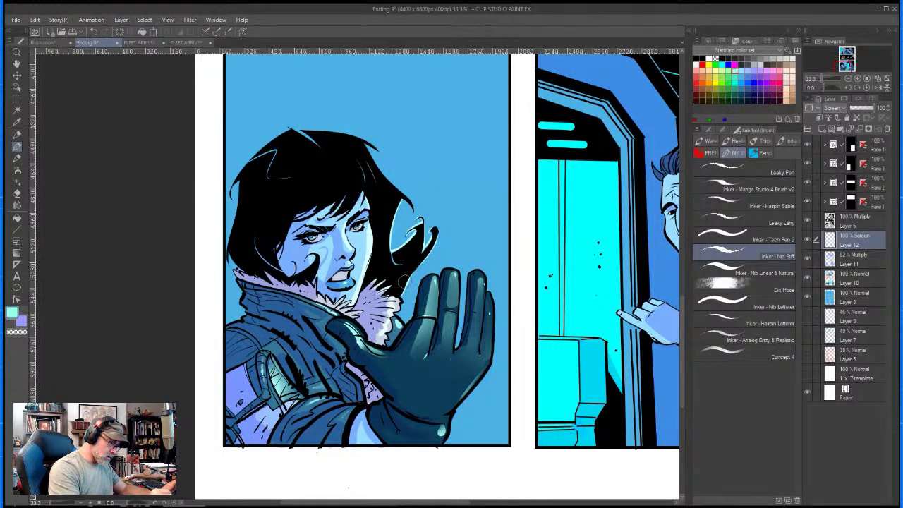
left_click_drag(436, 236, 401, 284)
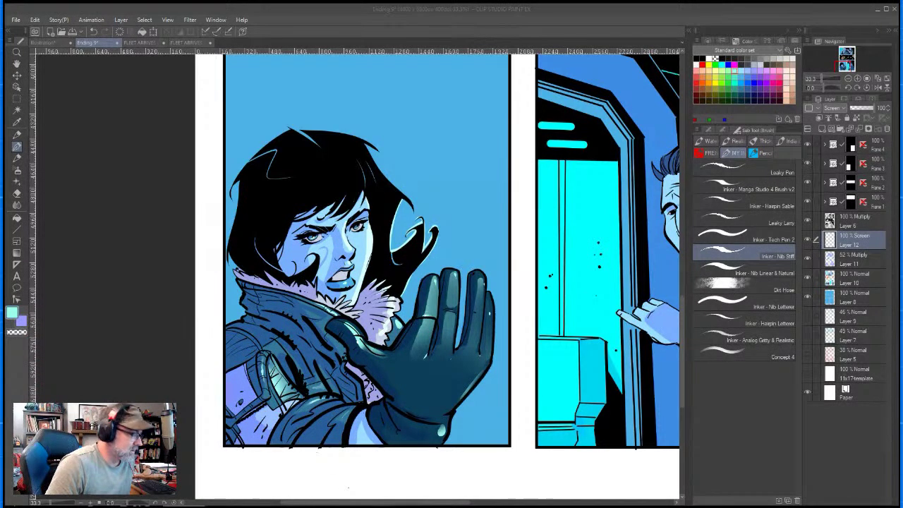
left_click(254, 208)
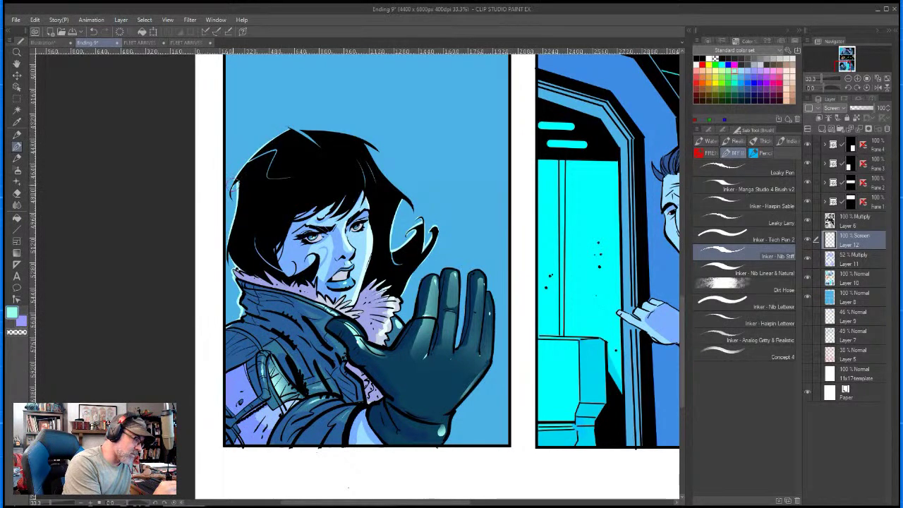
left_click_drag(315, 131, 380, 147)
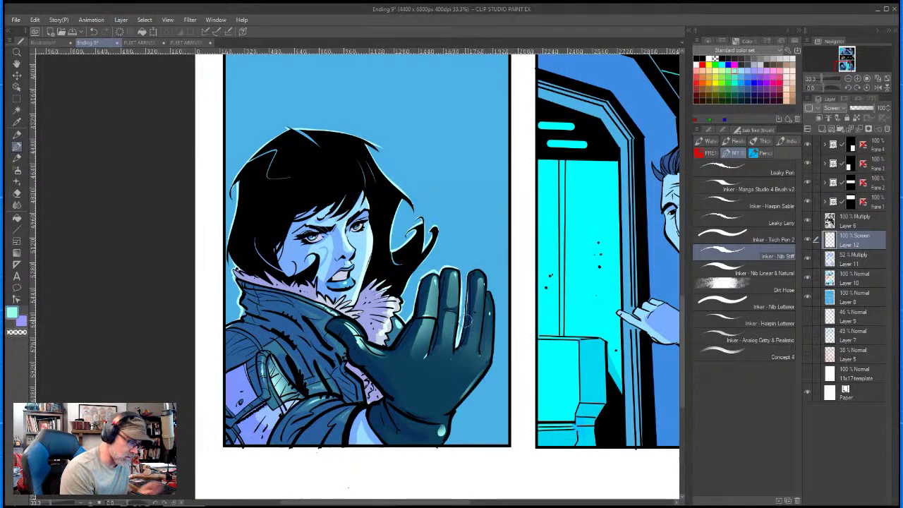
key("ctrl+z")
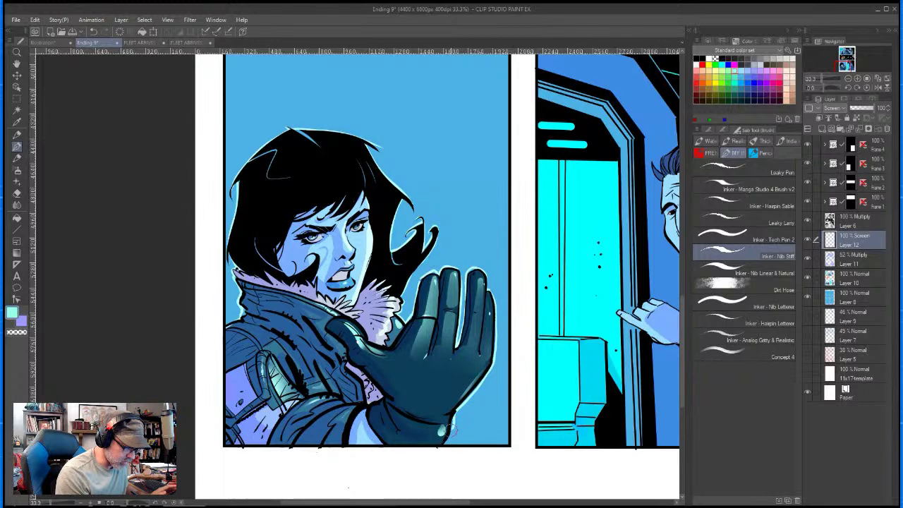
- Paint highlights on the shoulder and sleeve of the man in the doorway and soften them with the Soft eraser
left_click_drag(663, 182, 437, 237)
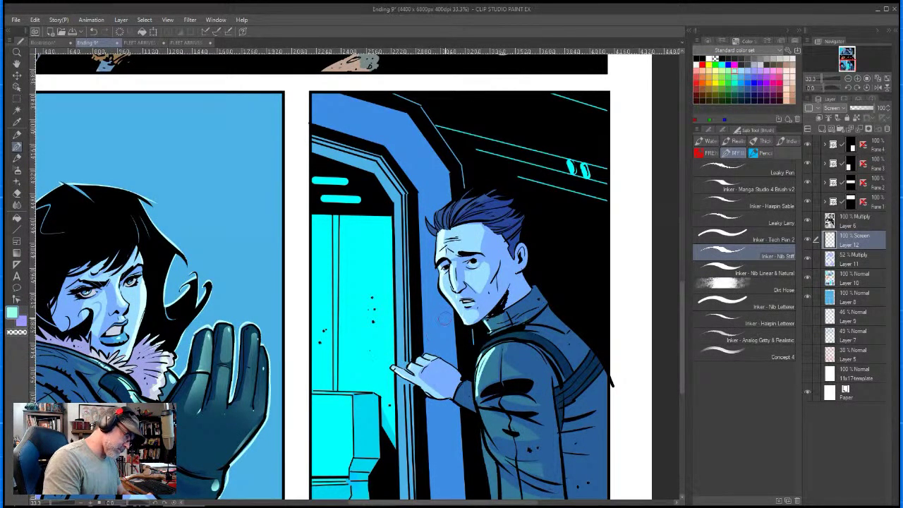
scroll(444, 317, "down", 5)
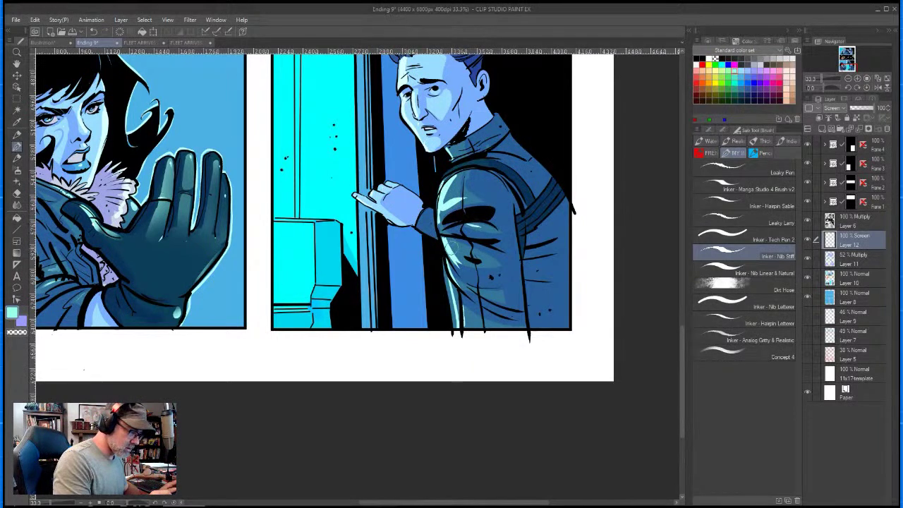
key("e")
left_click_drag(462, 266, 465, 260)
left_click_drag(463, 192, 458, 185)
mouse_move(474, 279)
left_mouse_down()
mouse_move(466, 316)
mouse_move(467, 294)
left_mouse_up()
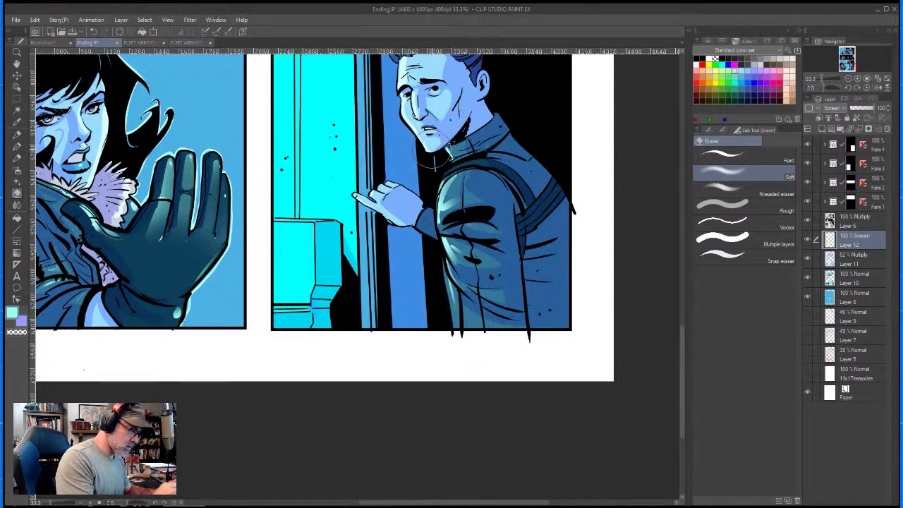
key("b")
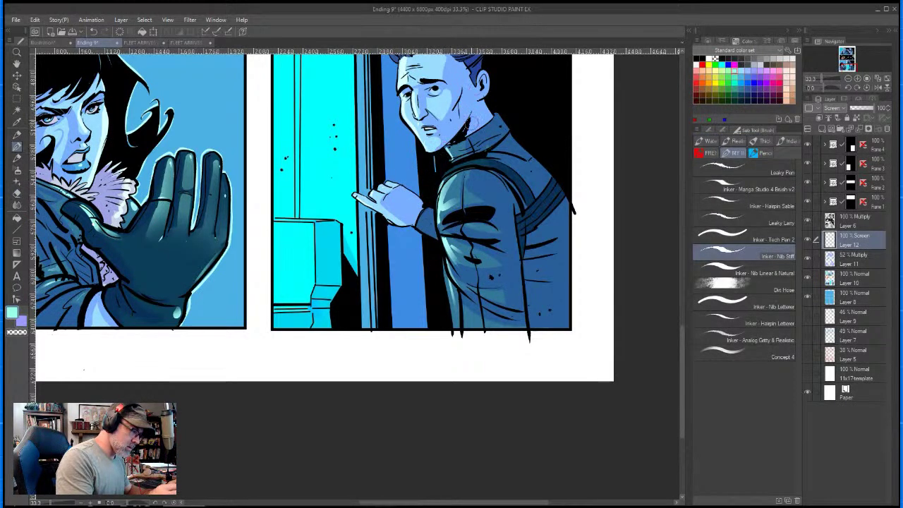
- Soften the doorway man's collar highlight with the Soft eraser and paint pale aqua highlights along the strands of his hair
key("e")
left_click_drag(459, 152, 468, 157)
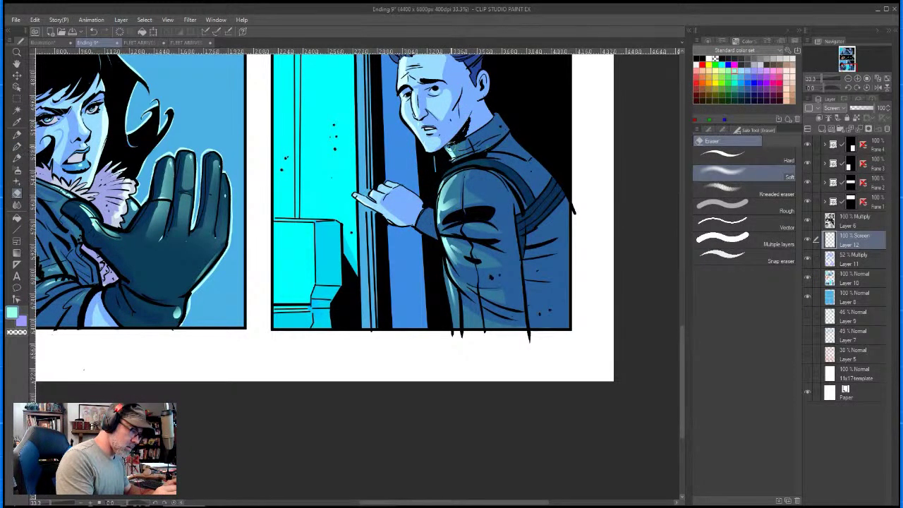
key("b")
key("space")
mouse_move(516, 125)
left_mouse_down()
mouse_move(491, 175)
mouse_move(475, 254)
left_mouse_up()
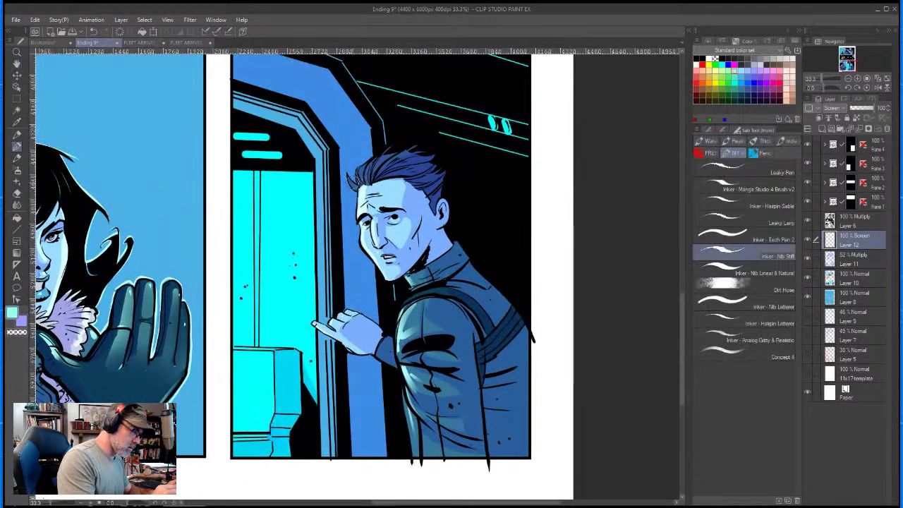
key("e")
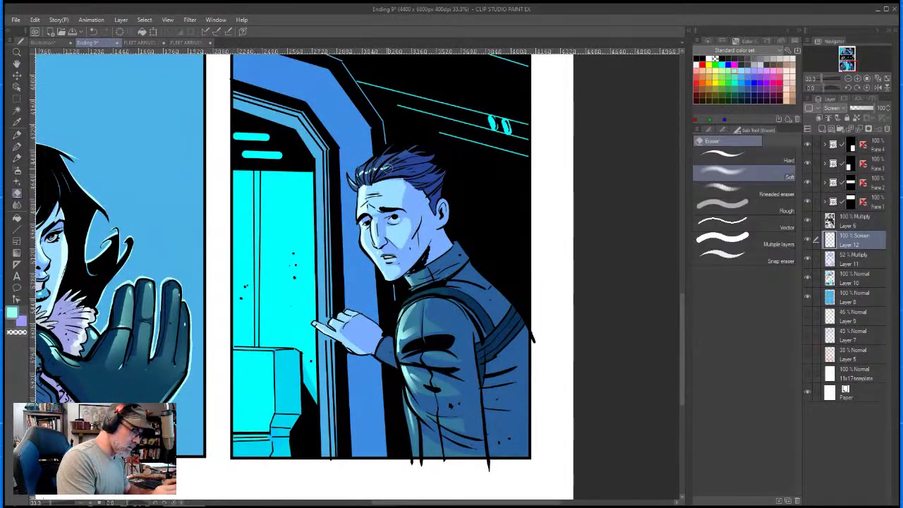
- Touch up the jacket highlights in the top panel, blending them on the bearded man's coat and on the sleeve of the man behind the chair
key("space")
left_click_drag(368, 164, 423, 349)
left_click_drag(348, 190, 391, 316)
mouse_move(371, 216)
left_mouse_down()
mouse_move(419, 389)
mouse_move(423, 382)
left_mouse_up()
mouse_move(362, 263)
left_mouse_down()
mouse_move(380, 272)
mouse_move(302, 278)
left_mouse_up()
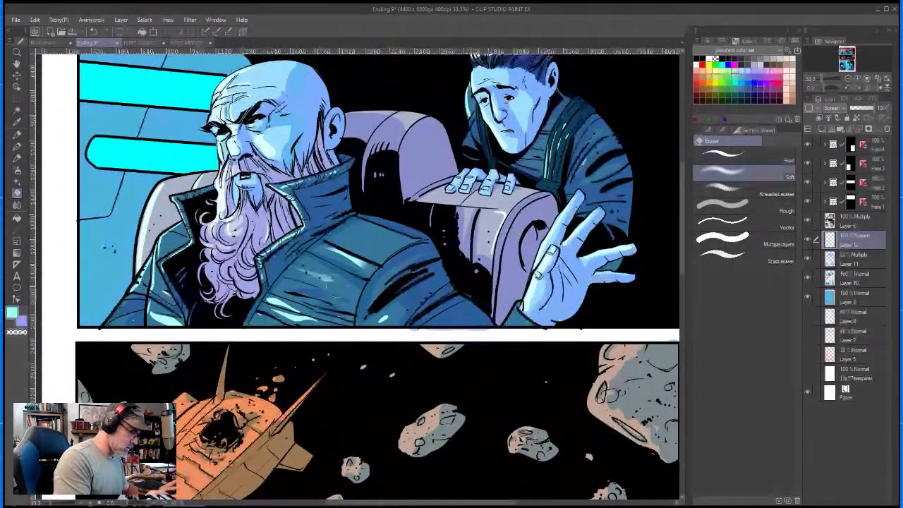
left_click_drag(181, 316, 147, 320)
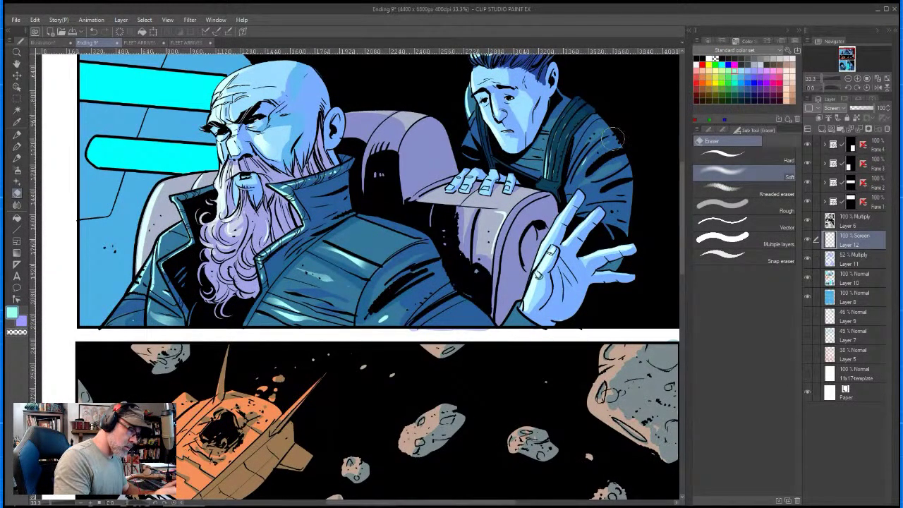
key("b")
left_click_drag(613, 164, 589, 177)
key("e")
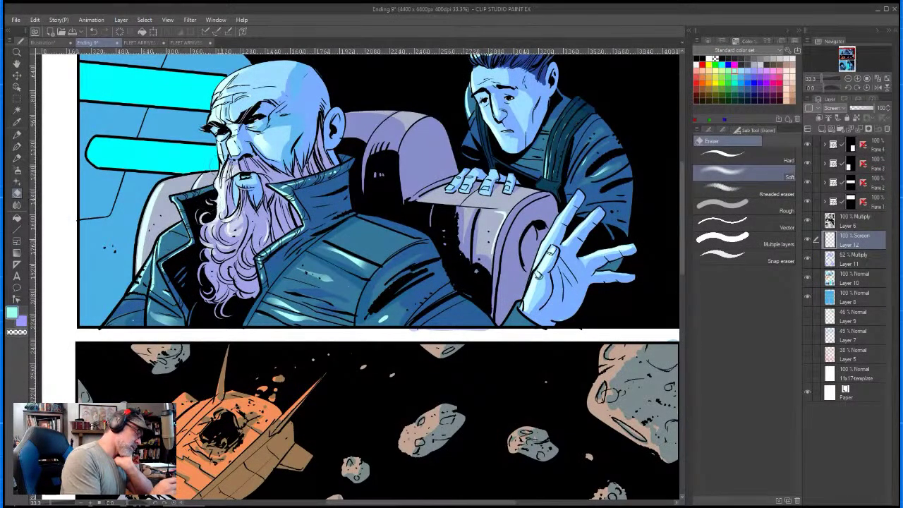
- Sample the ship's brown as the paint colour for the asteroid panel, undoing a trial aqua stroke on the hull
key("p")
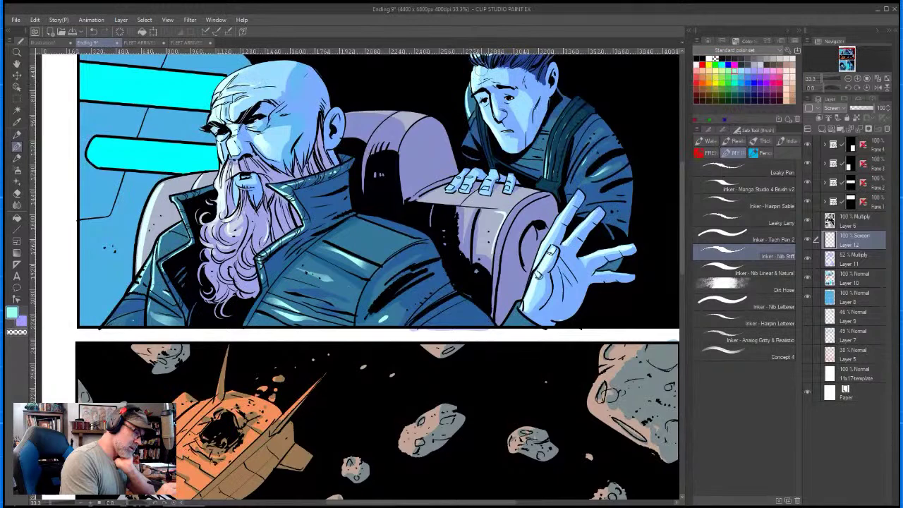
key("ctrl+space")
left_click_drag(391, 275, 335, 277)
key("space")
left_click_drag(575, 427, 630, 274)
key("ctrl+space")
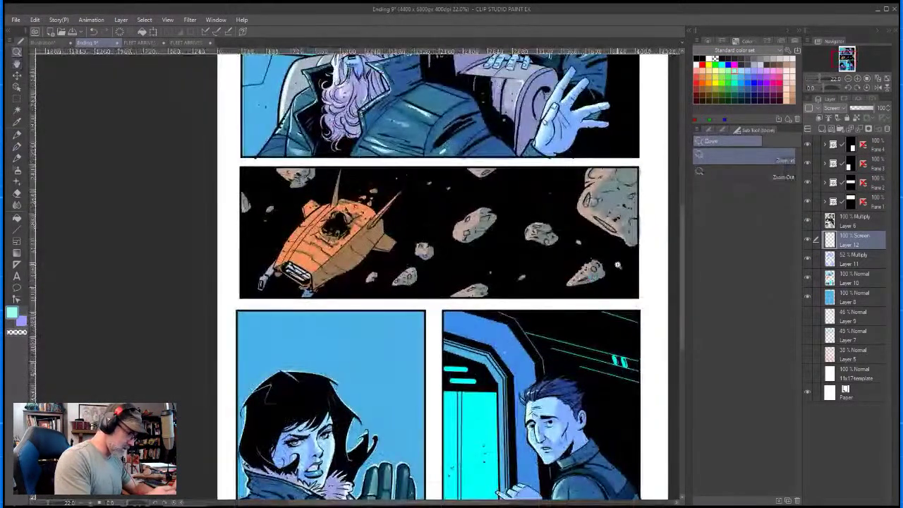
left_click_drag(309, 260, 411, 259)
mouse_move(294, 207)
left_mouse_down()
mouse_move(258, 262)
mouse_move(359, 141)
left_mouse_up()
key("ctrl+z")
left_click(297, 230, "alt")
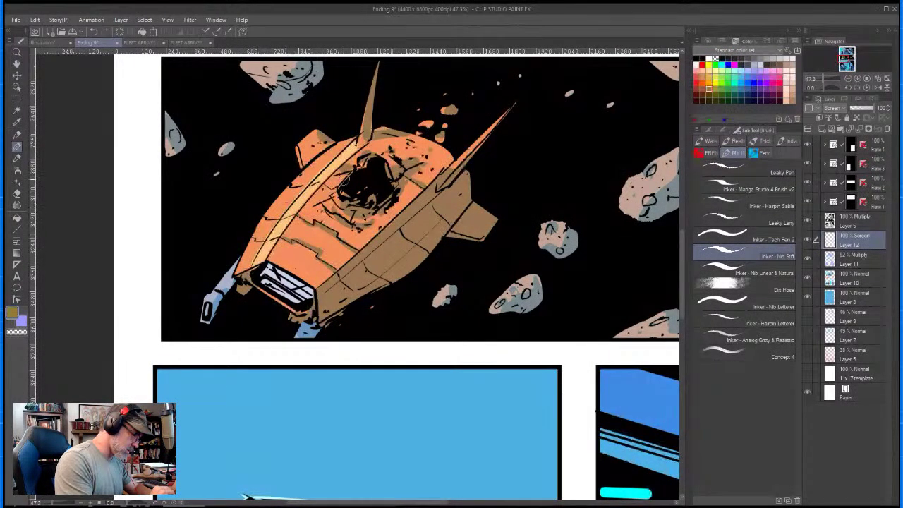
- Paint thin warm highlights along the spaceship's fins and side hull panel lines, undoing a misplaced stroke
left_click_drag(296, 144, 302, 164)
left_click_drag(377, 67, 359, 134)
left_click_drag(323, 295, 402, 218)
key("ctrl+z")
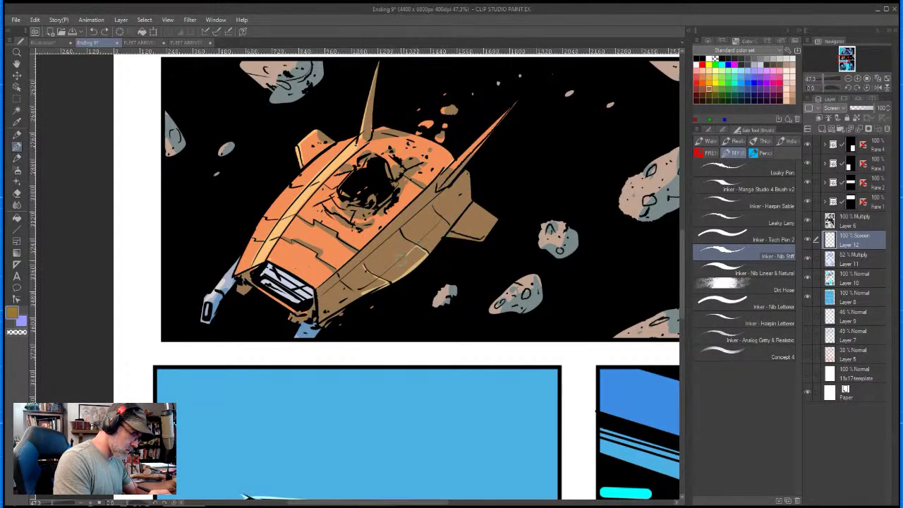
left_click_drag(357, 265, 399, 227)
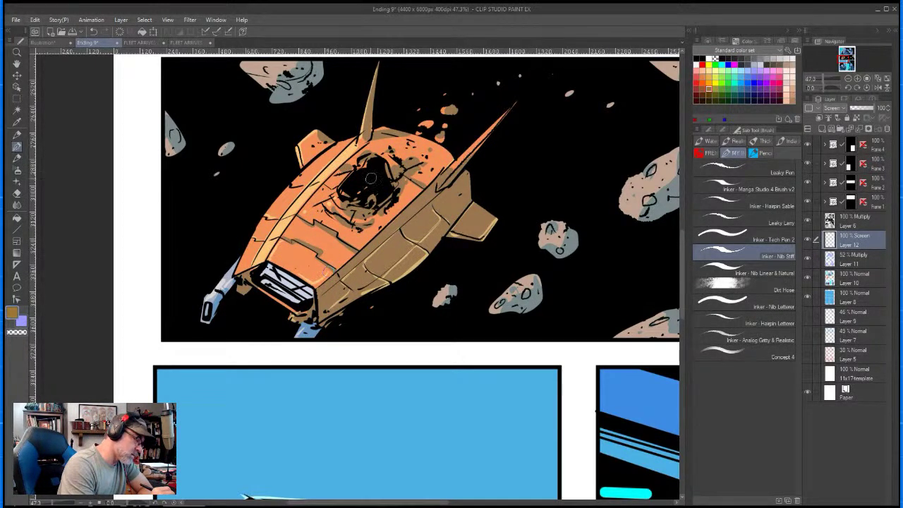
- Paint warm highlights on the lit sides of the small and mid-sized asteroids beside the ship with the Leaky Pen brush
left_click(746, 169)
left_click_drag(510, 289, 498, 304)
mouse_move(550, 235)
left_mouse_down()
mouse_move(540, 241)
mouse_move(557, 237)
left_mouse_up()
mouse_move(624, 181)
left_mouse_down()
mouse_move(496, 271)
mouse_move(490, 291)
mouse_move(507, 265)
mouse_move(499, 294)
left_mouse_up()
left_click_drag(528, 261, 532, 238)
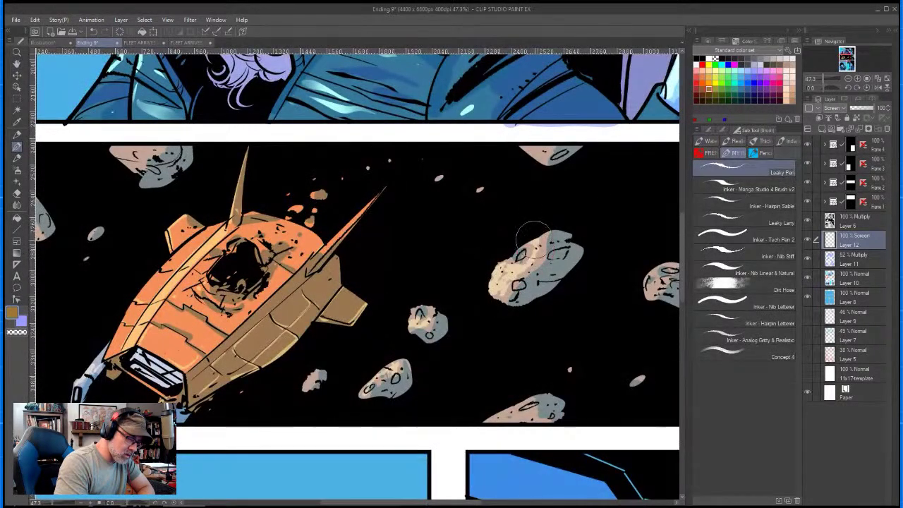
mouse_move(544, 153)
left_mouse_down()
mouse_move(526, 149)
mouse_move(545, 153)
left_mouse_up()
left_click_drag(574, 194, 432, 96)
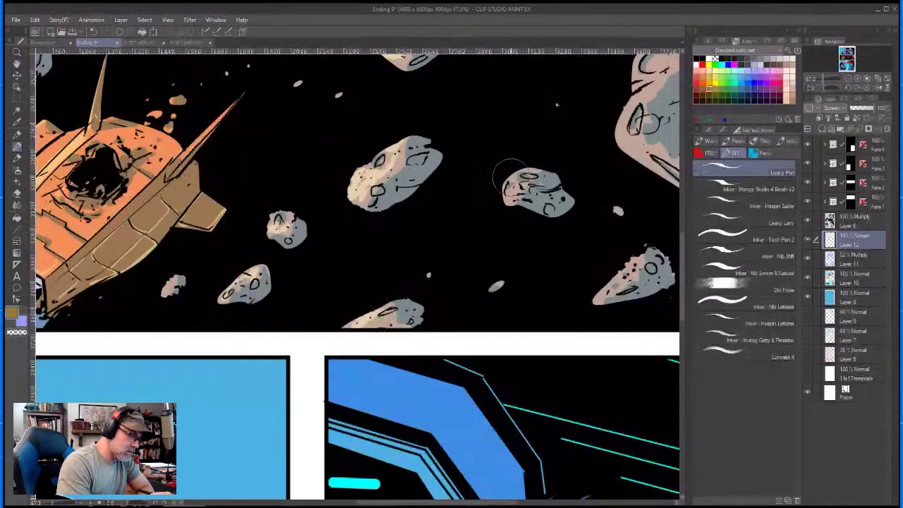
- Paint warm highlights on the lit edge of the large corner asteroid and on the jagged asteroid below it
left_click_drag(614, 78, 460, 222)
mouse_move(510, 202)
left_mouse_down()
mouse_move(469, 257)
mouse_move(463, 276)
mouse_move(482, 296)
mouse_move(469, 262)
mouse_move(503, 225)
mouse_move(477, 214)
mouse_move(483, 195)
mouse_move(502, 213)
mouse_move(522, 194)
left_mouse_up()
scroll(572, 146, "down", 2)
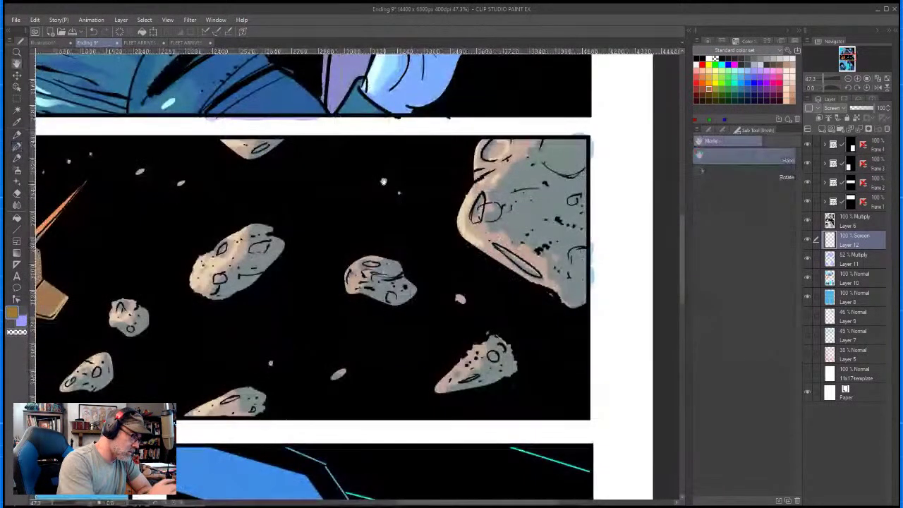
left_click_drag(477, 243, 515, 254)
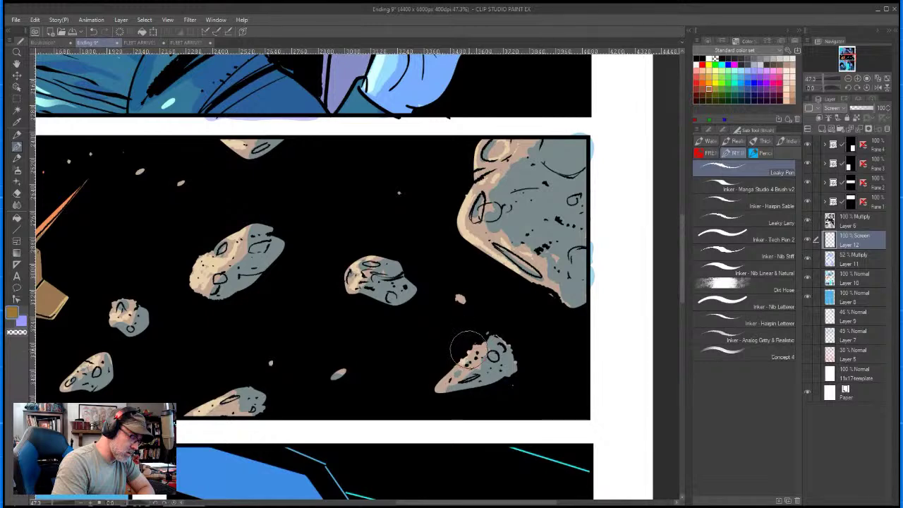
key("h")
mouse_move(412, 389)
left_mouse_down()
mouse_move(424, 366)
mouse_move(466, 331)
left_mouse_up()
key("p")
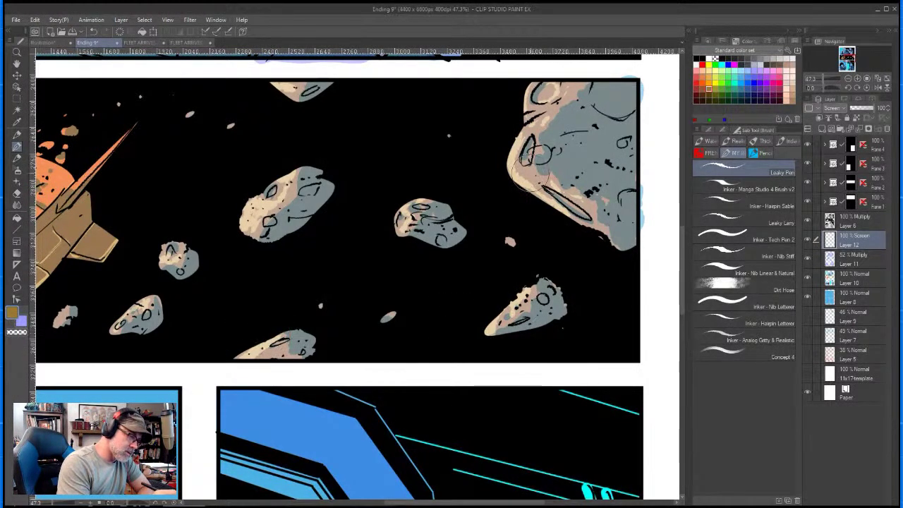
- Add a new layer in Screen mode above the highlight layer and choose white with the Inker - Nib Stiff brush
key("space")
mouse_move(331, 273)
left_mouse_down()
mouse_move(505, 163)
mouse_move(658, 151)
left_mouse_up()
left_click_drag(467, 339, 272, 297)
left_click_drag(534, 343, 501, 224)
mouse_move(577, 339)
left_mouse_down()
mouse_move(570, 174)
mouse_move(498, 277)
mouse_move(504, 350)
left_mouse_up()
left_click_drag(486, 170, 502, 338)
left_click_drag(476, 234, 490, 363)
left_click_drag(450, 185, 470, 399)
left_click_drag(412, 218, 534, 421)
left_click_drag(463, 286, 545, 215)
left_click(832, 108)
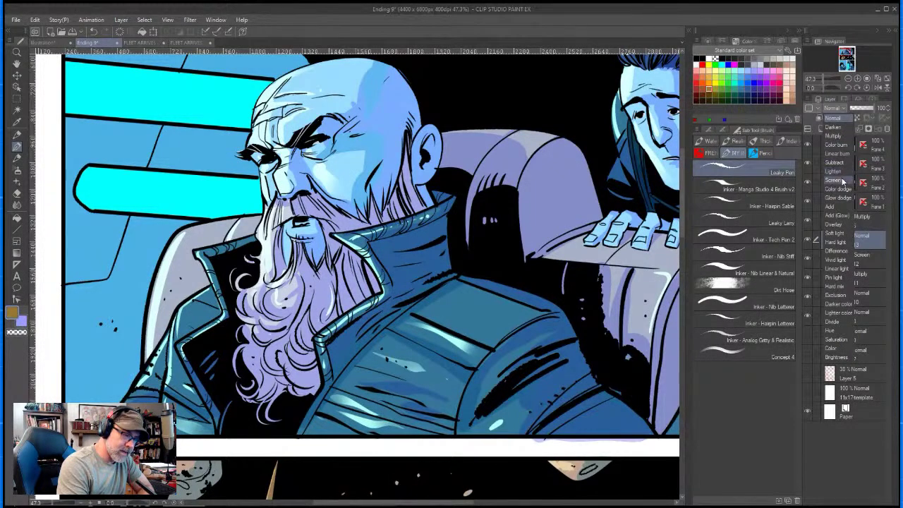
left_click(843, 180)
left_click(713, 58)
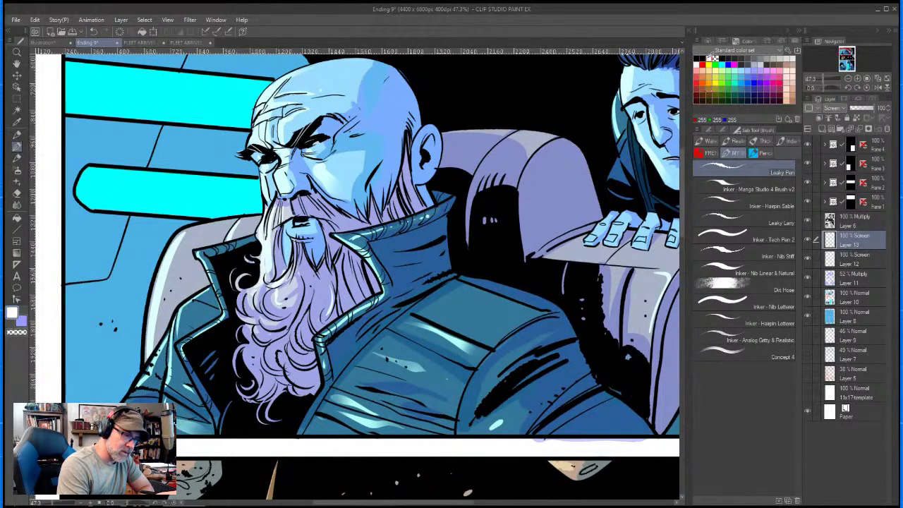
left_click(776, 258)
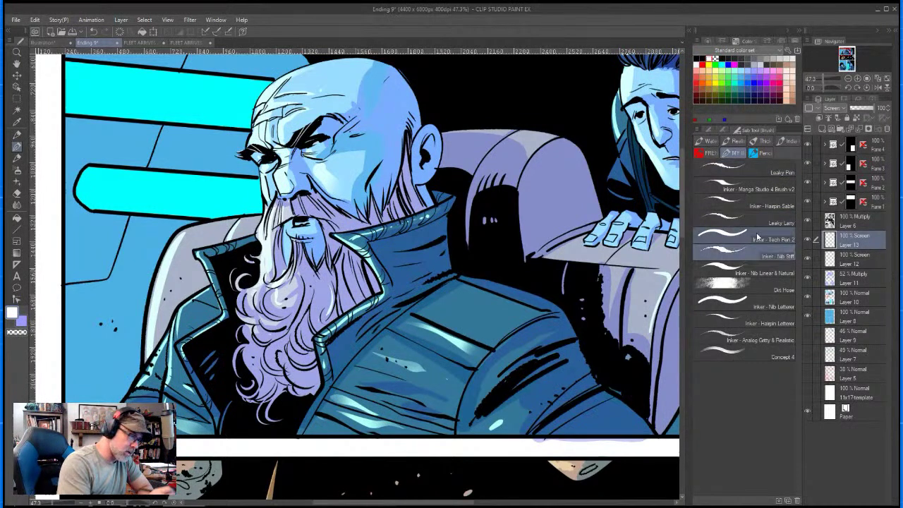
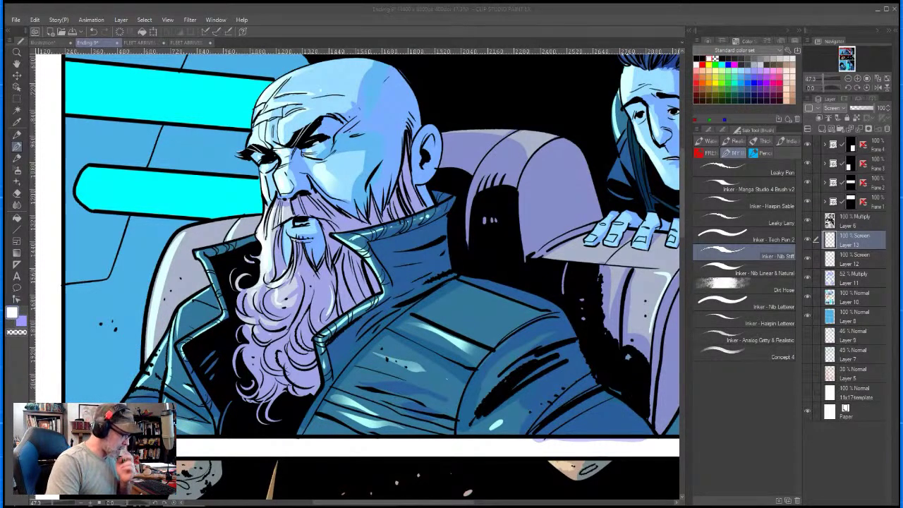
- Paint white highlights in the hair of the man behind the chair and soften them with the Soft eraser
left_click(481, 23)
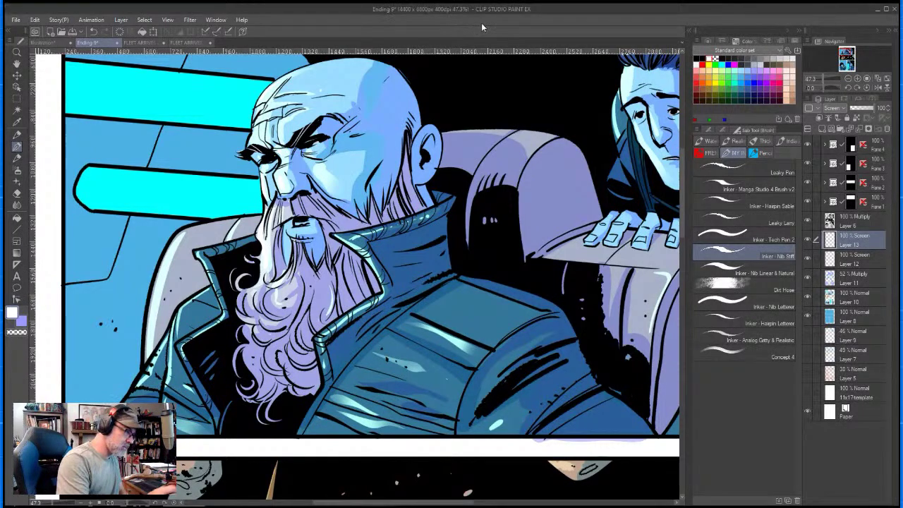
left_click_drag(683, 246, 682, 208)
key("h")
left_click_drag(596, 271, 426, 316)
key("e")
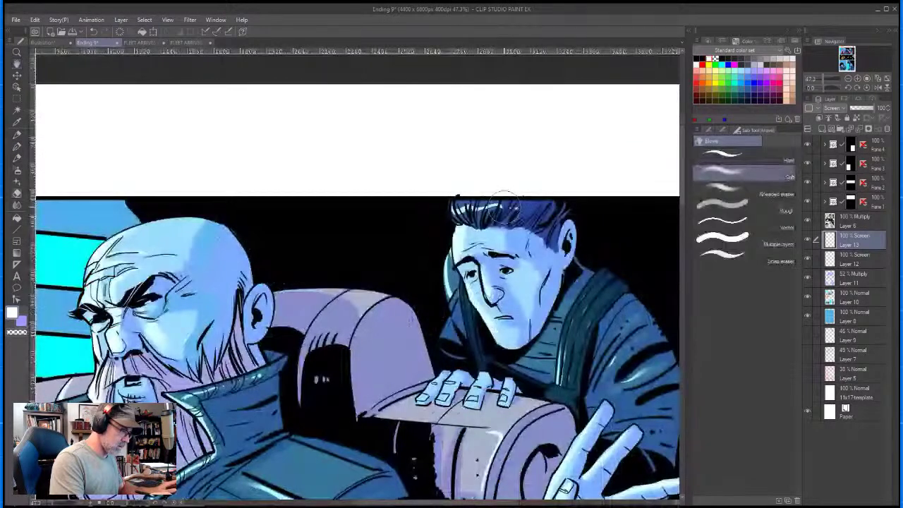
key("b")
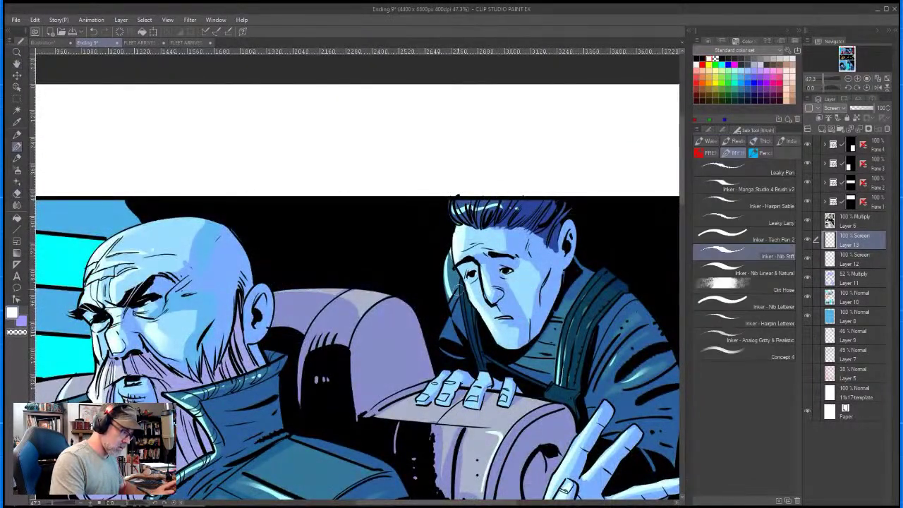
- Draw straight white bands through the centres of the two cyan light bars behind the bearded man
key("space")
left_click_drag(316, 327, 504, 281)
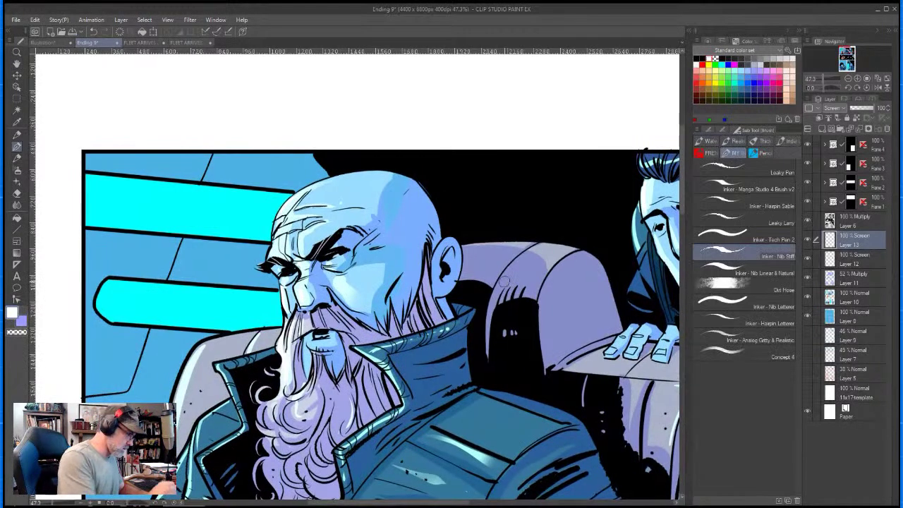
left_click(20, 229)
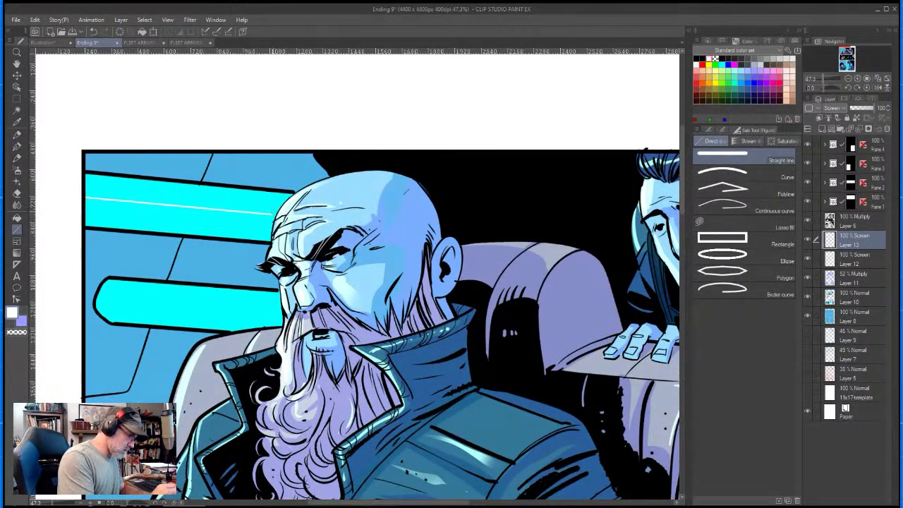
left_click_drag(85, 204, 270, 205)
key("b")
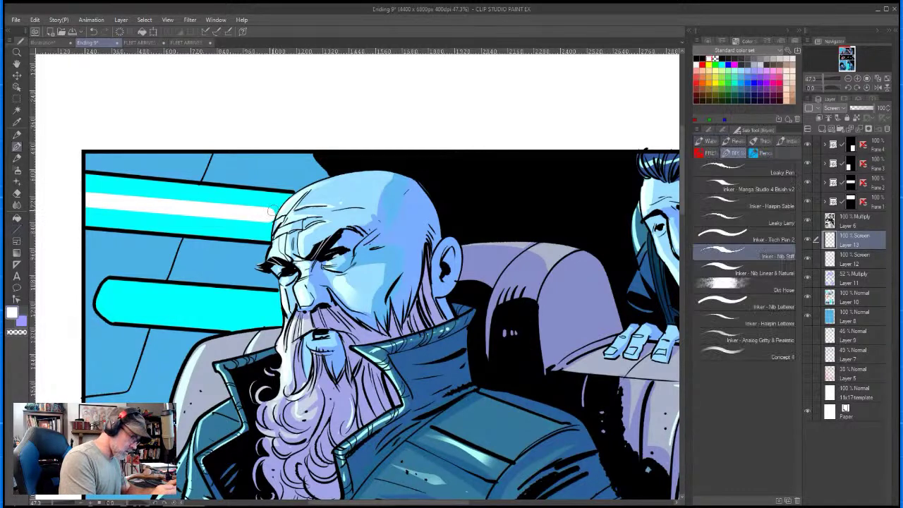
key("u")
left_click_drag(100, 298, 276, 308)
key("b")
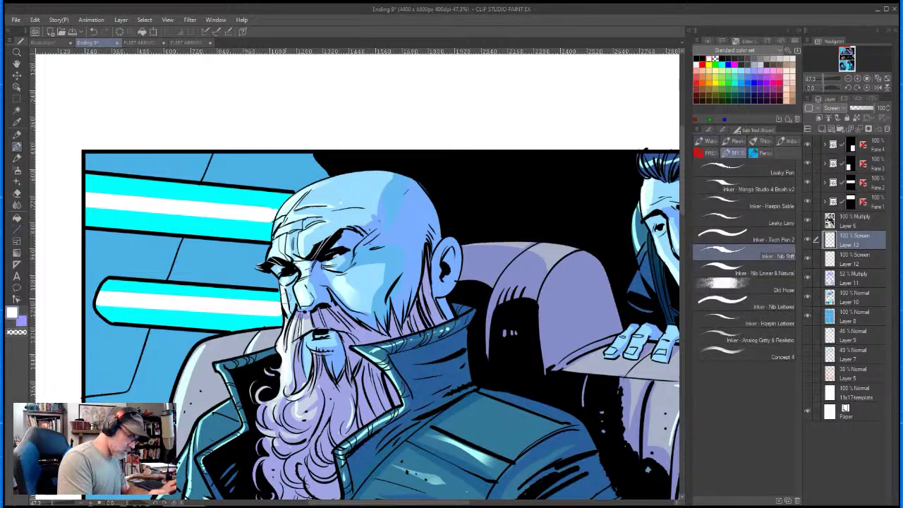
- Draw white highlights on the two small lights above the doorway and the oval ceiling lights, undoing misplaced strokes
key("u")
key("space")
mouse_move(493, 395)
left_mouse_down()
mouse_move(465, 205)
mouse_move(467, 85)
left_mouse_up()
left_click_drag(484, 395, 525, 82)
mouse_move(484, 340)
left_mouse_down()
mouse_move(484, 100)
mouse_move(226, 163)
left_mouse_up()
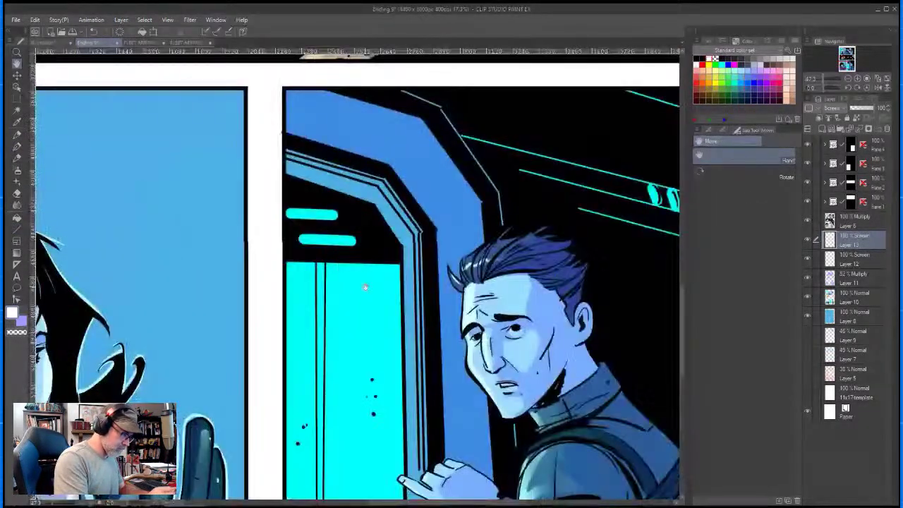
key("u")
left_click_drag(292, 213, 329, 214)
key("ctrl+z")
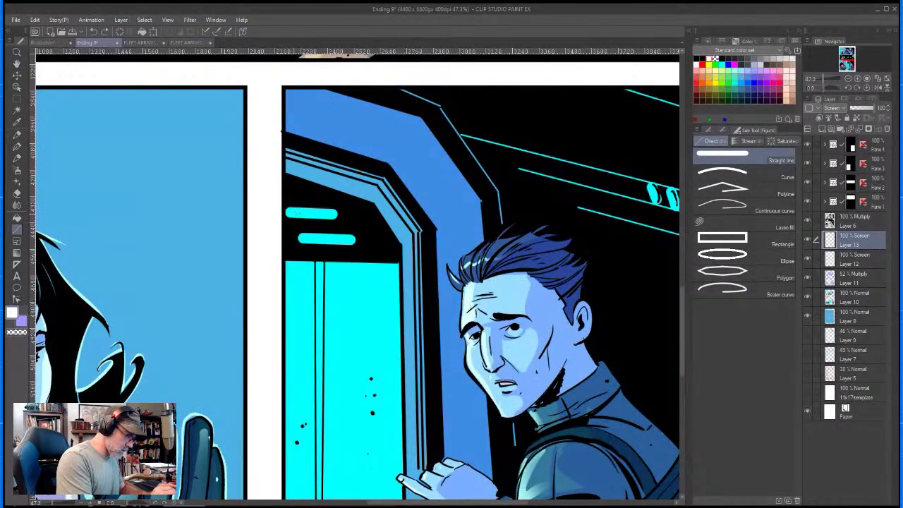
key("ctrl+z")
mouse_move(295, 209)
left_mouse_down()
mouse_move(328, 211)
mouse_move(348, 239)
left_mouse_up()
key("ctrl+z")
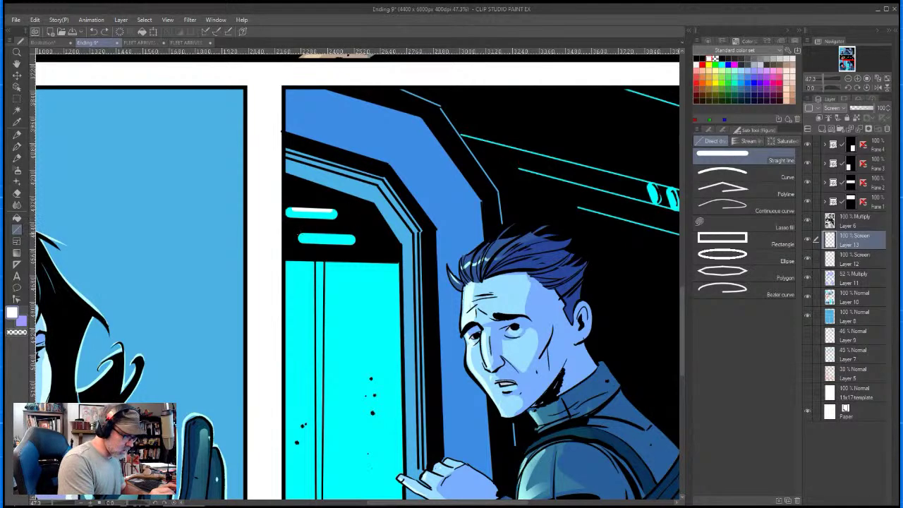
left_click_drag(650, 189, 373, 223)
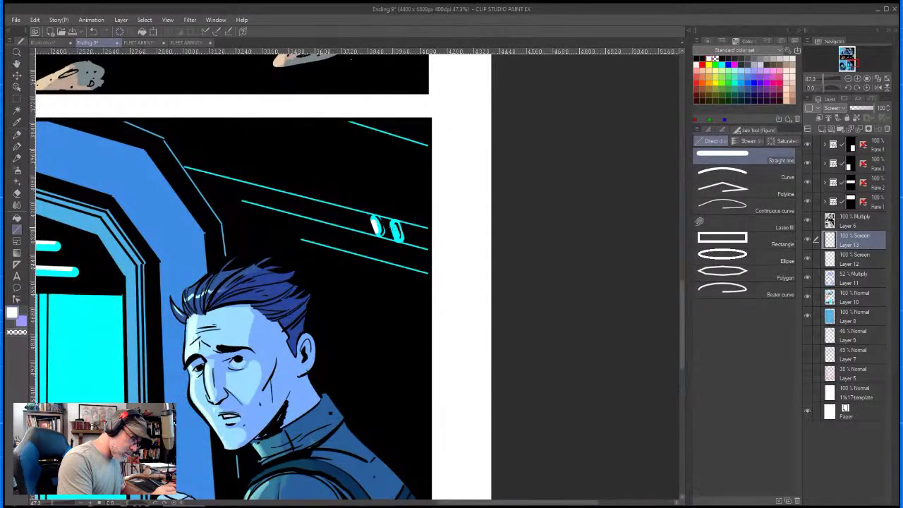
- Draw pale cyan straight-line highlights along the inner door frame beside the man at the doorway, using a thicker line
left_click_drag(451, 356, 640, 213)
left_click_drag(526, 319, 524, 219)
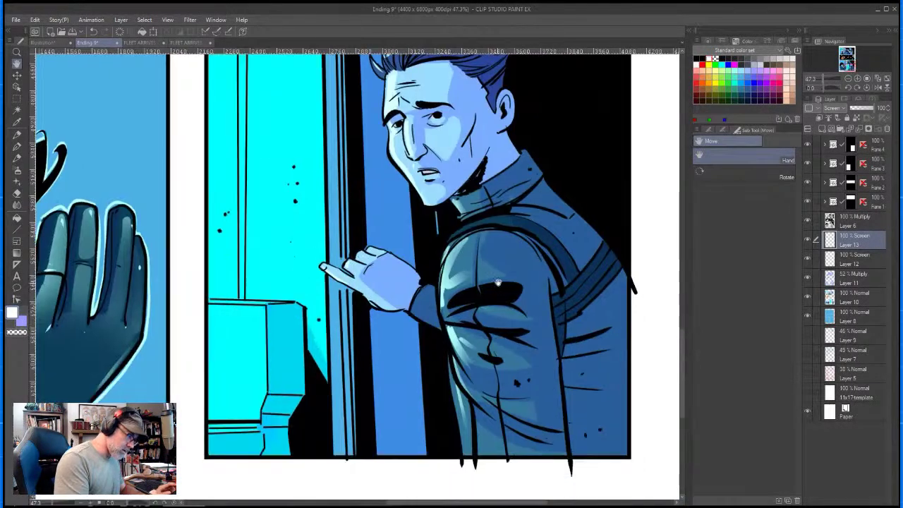
left_click_drag(333, 336, 567, 131)
left_click_drag(512, 198, 420, 316)
left_click_drag(579, 60, 445, 271)
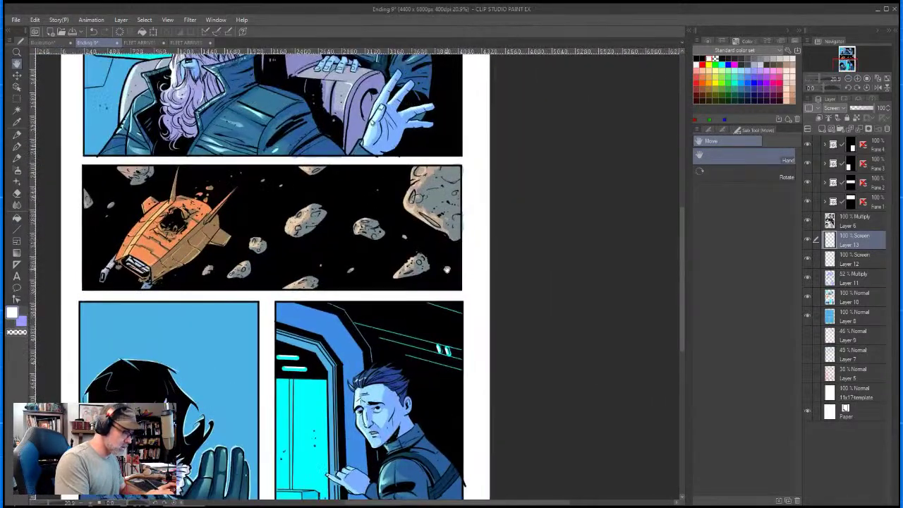
left_click_drag(335, 341, 361, 222)
left_click_drag(358, 222, 365, 216)
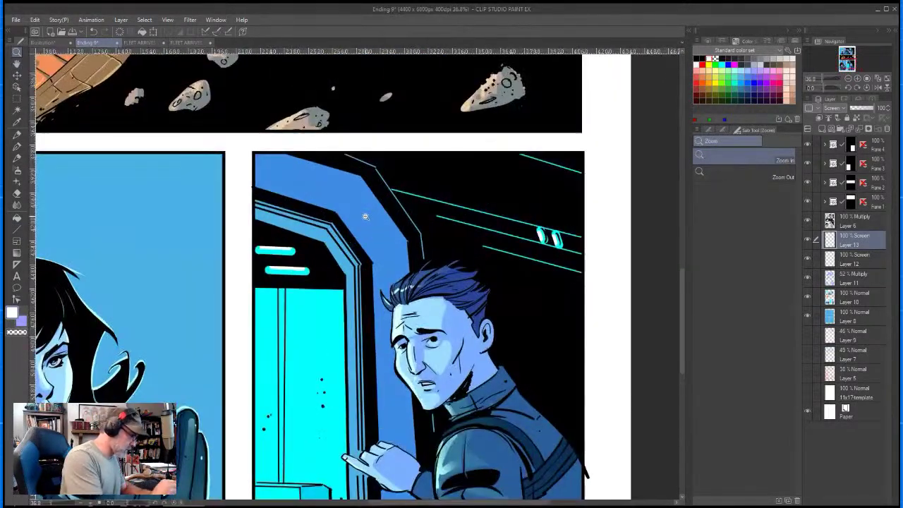
left_click(734, 71)
left_click_drag(253, 216, 335, 243)
key("]")
mouse_move(256, 217)
left_mouse_down()
mouse_move(326, 240)
mouse_move(334, 138)
mouse_move(358, 337)
left_mouse_up()
key("space")
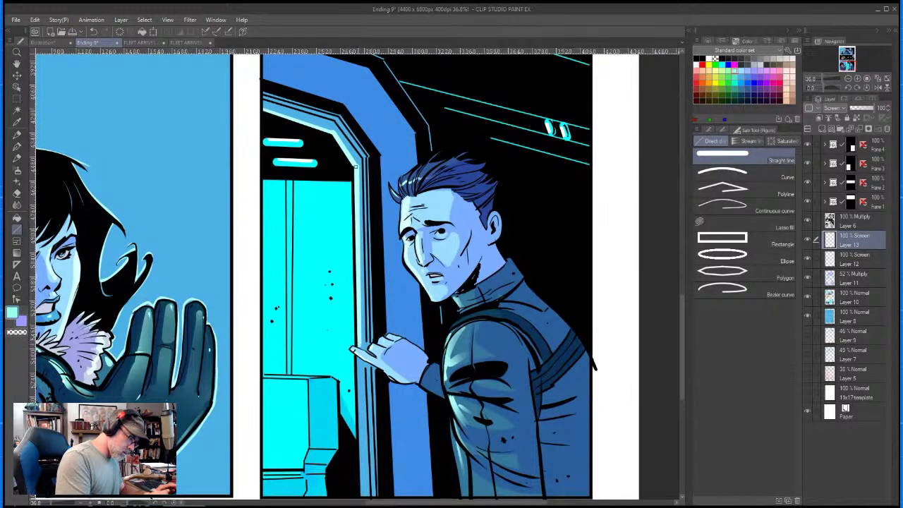
key("space")
left_click_drag(377, 306, 399, 133)
left_click_drag(379, 177, 385, 327)
- Add a new layer in Add (Glow) mode above the Multiply line-art layer and choose white with the Soft airbrush
key("space")
left_click_drag(404, 123, 414, 499)
left_click_drag(392, 292, 550, 390)
left_click_drag(542, 105, 532, 405)
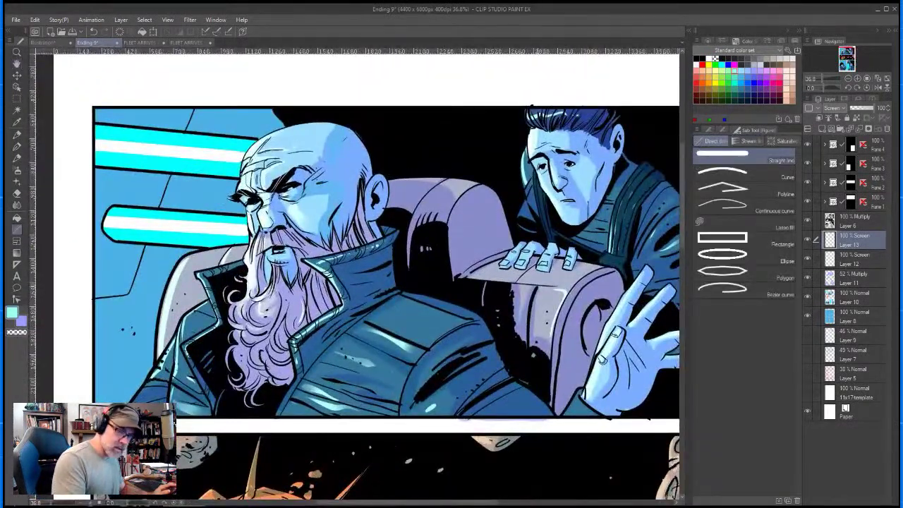
left_click(857, 220)
left_click(822, 131)
left_click(834, 109)
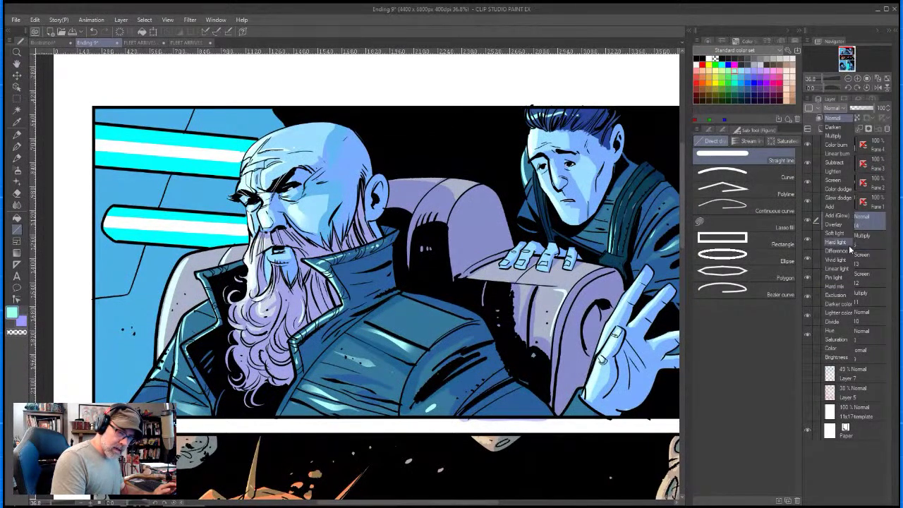
left_click(859, 214)
left_click(711, 57)
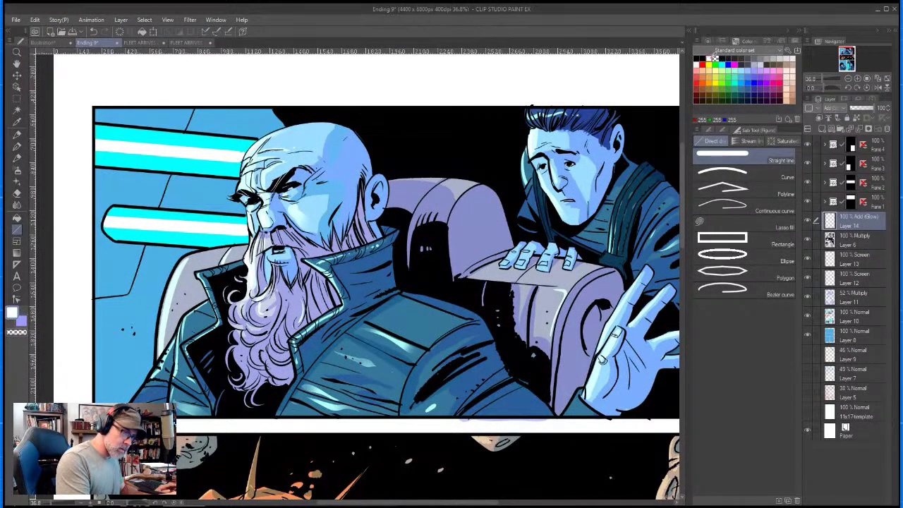
key("b")
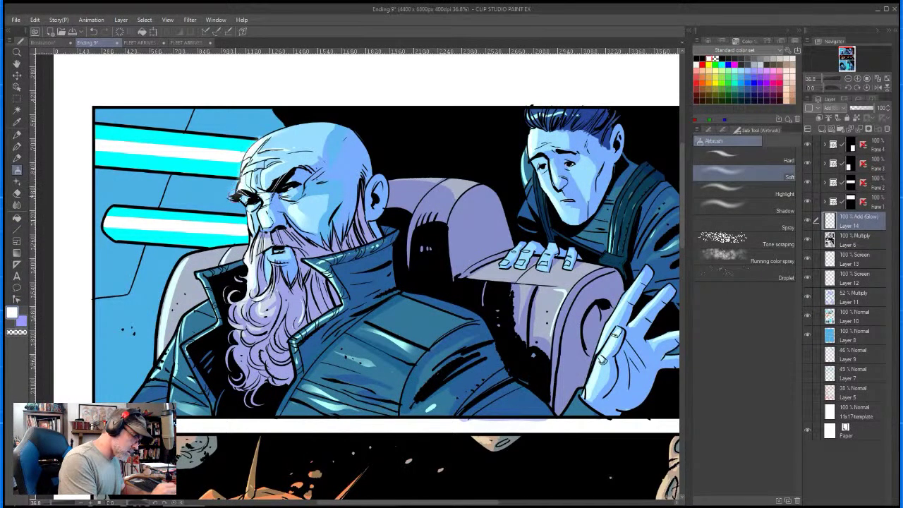
- Airbrush soft white glows along the chair back, the face of the man behind it, and the bearded man's jacket highlights
mouse_move(203, 275)
left_mouse_down()
mouse_move(217, 322)
mouse_move(174, 359)
left_mouse_up()
left_click_drag(182, 261, 154, 363)
mouse_move(531, 124)
left_mouse_down()
mouse_move(524, 164)
mouse_move(531, 111)
left_mouse_up()
mouse_move(522, 156)
left_mouse_down()
mouse_move(553, 183)
mouse_move(571, 222)
left_mouse_up()
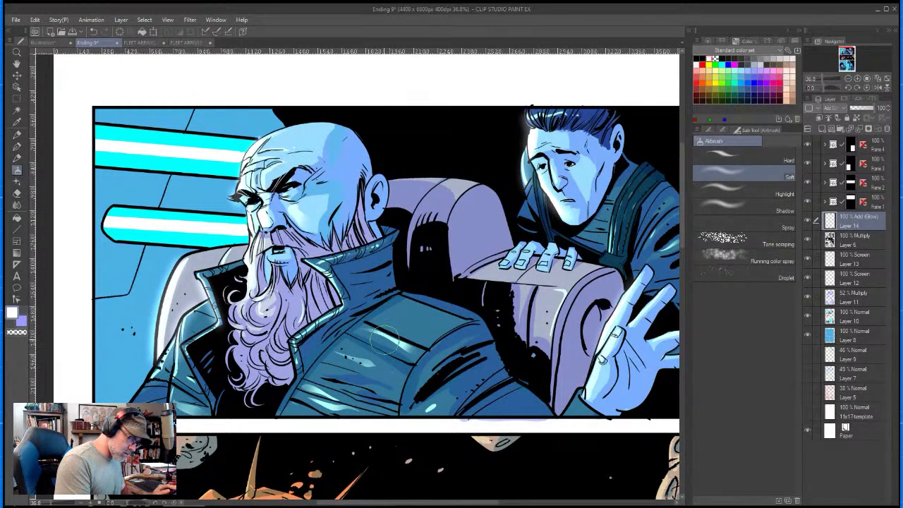
left_click_drag(367, 352, 420, 326)
left_click_drag(314, 385, 359, 392)
- Airbrush a cyan glow around the two light bars behind the bearded man
mouse_move(117, 236)
left_mouse_down()
mouse_move(213, 224)
mouse_move(185, 218)
mouse_move(160, 241)
mouse_move(203, 248)
left_mouse_up()
left_click(722, 65)
left_click_drag(252, 141, 112, 134)
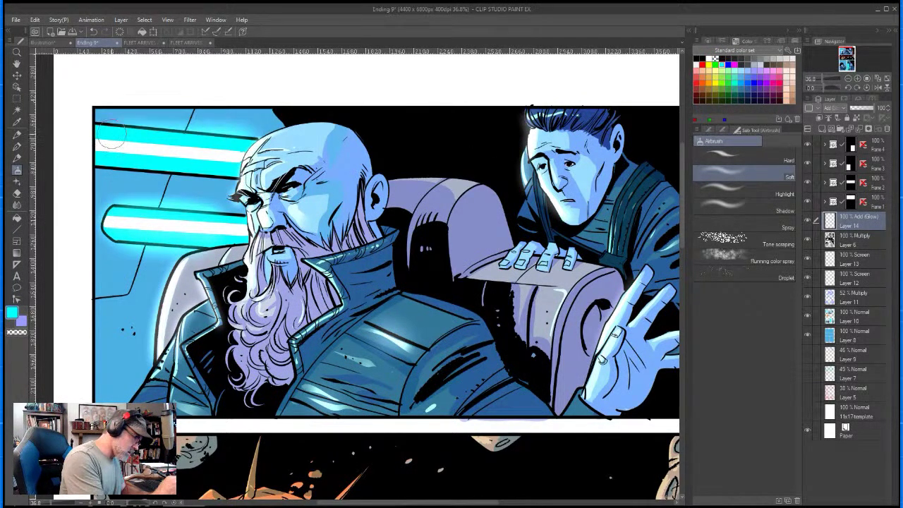
left_click_drag(107, 171, 224, 166)
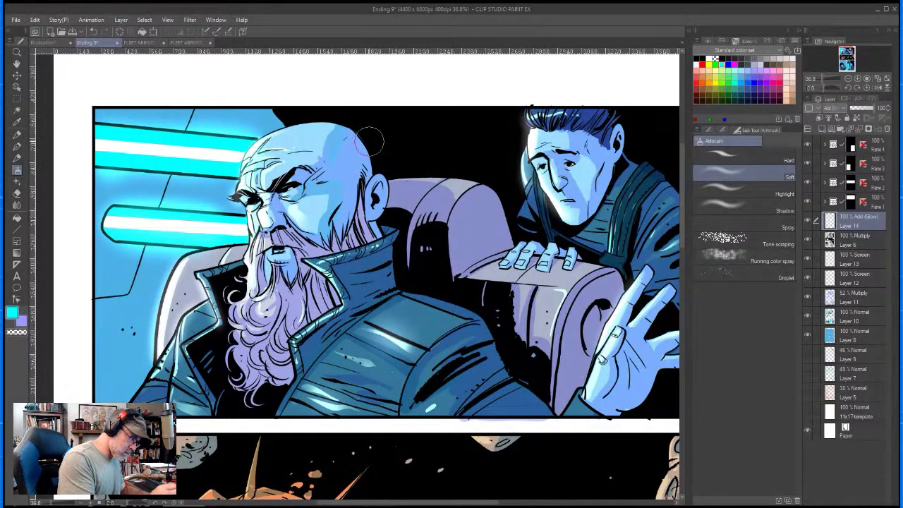
left_click_drag(369, 141, 363, 154)
- Airbrush cyan glows over the two oval ceiling lights and along the four thin ceiling lines in the doorway panel
left_click_drag(500, 454, 510, 30)
left_click_drag(479, 310, 308, 122)
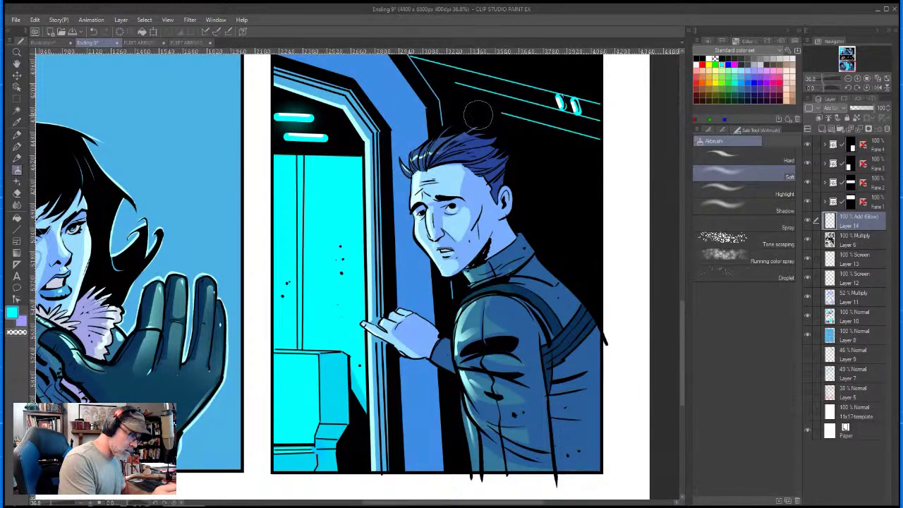
left_click_drag(560, 106, 579, 109)
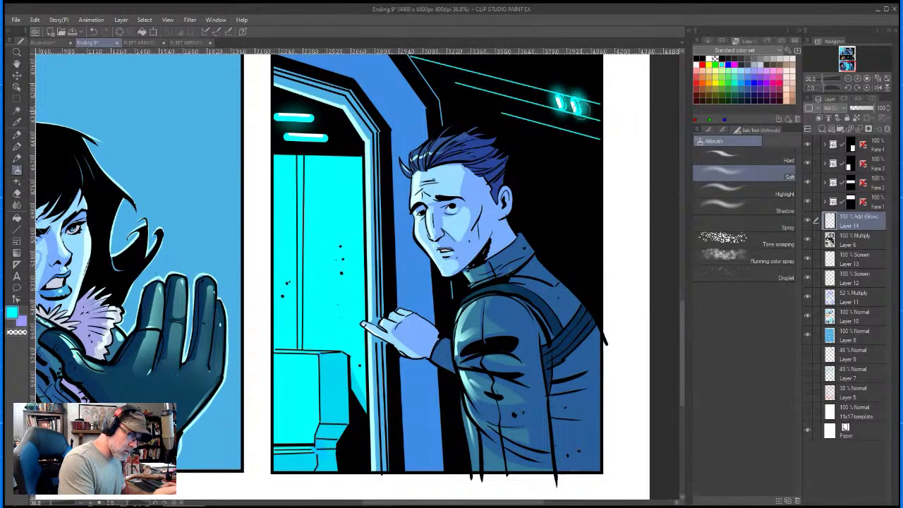
mouse_move(543, 204)
left_mouse_down()
mouse_move(473, 312)
mouse_move(452, 323)
left_mouse_up()
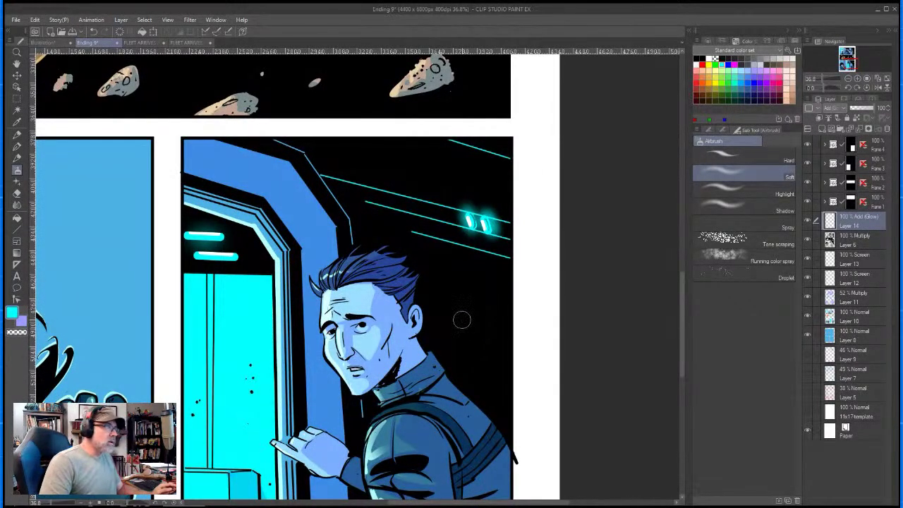
left_click_drag(326, 176, 506, 221)
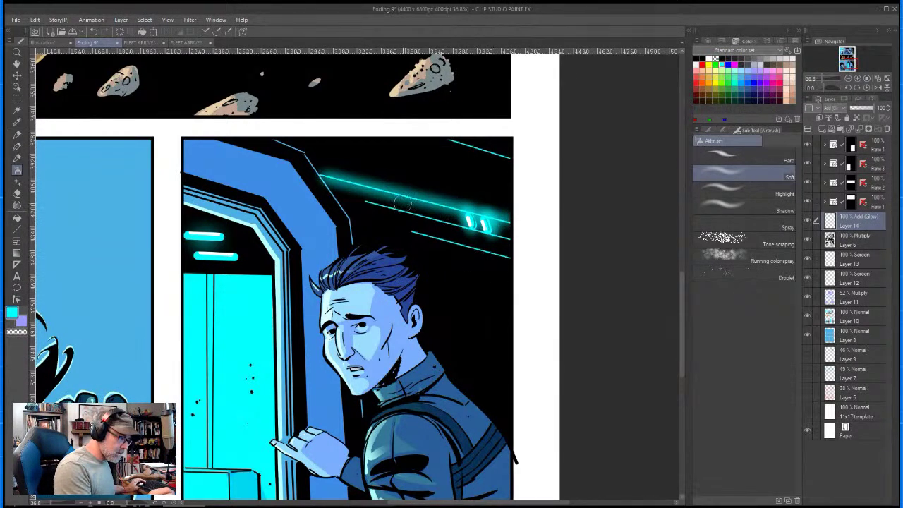
left_click_drag(368, 202, 514, 240)
left_click_drag(414, 232, 509, 257)
left_click_drag(451, 139, 514, 161)
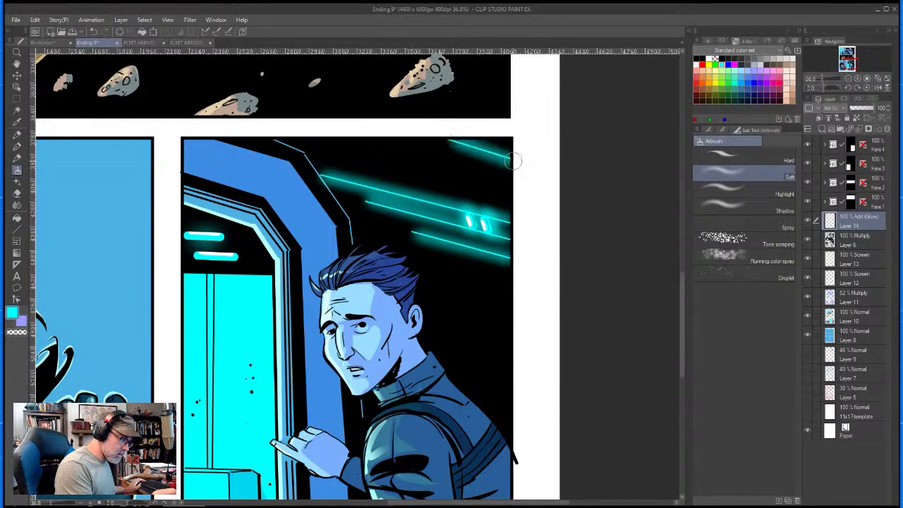
- Airbrush a soft glow over the doorway and its inner frame, replacing the last cyan stroke with a wider white one
mouse_move(201, 252)
left_mouse_down()
mouse_move(229, 260)
mouse_move(233, 252)
mouse_move(190, 239)
mouse_move(229, 242)
mouse_move(201, 258)
mouse_move(278, 283)
mouse_move(272, 257)
mouse_move(275, 478)
left_mouse_up()
mouse_move(199, 217)
left_mouse_down()
mouse_move(262, 271)
mouse_move(287, 408)
left_mouse_up()
key("ctrl+z")
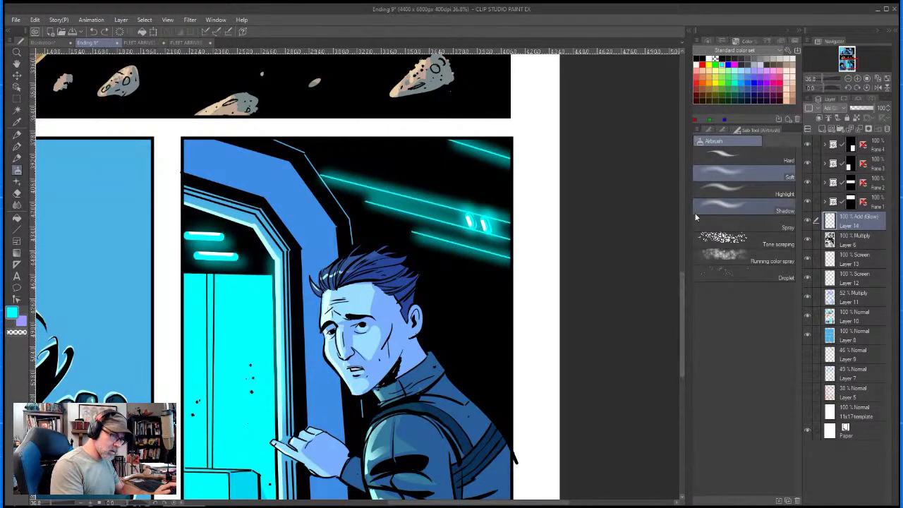
left_click(709, 60)
key("]")
key("]")
mouse_move(212, 214)
left_mouse_down()
mouse_move(274, 314)
mouse_move(278, 395)
left_mouse_up()
- Airbrush smaller white glows along the doorway man's face, pointing hand and sleeve, and down the lower door frame
key("space")
left_click_drag(551, 388, 617, 240)
key("[")
key("[")
key("[")
key("[")
left_click_drag(386, 150, 431, 259)
left_click_drag(342, 289, 374, 324)
left_click_drag(429, 291, 455, 381)
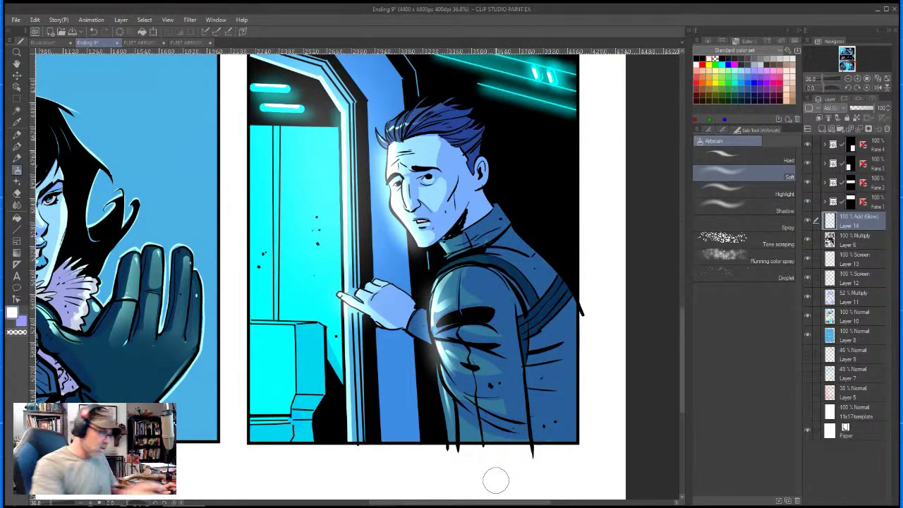
left_click_drag(432, 373, 449, 421)
left_click_drag(350, 322, 358, 450)
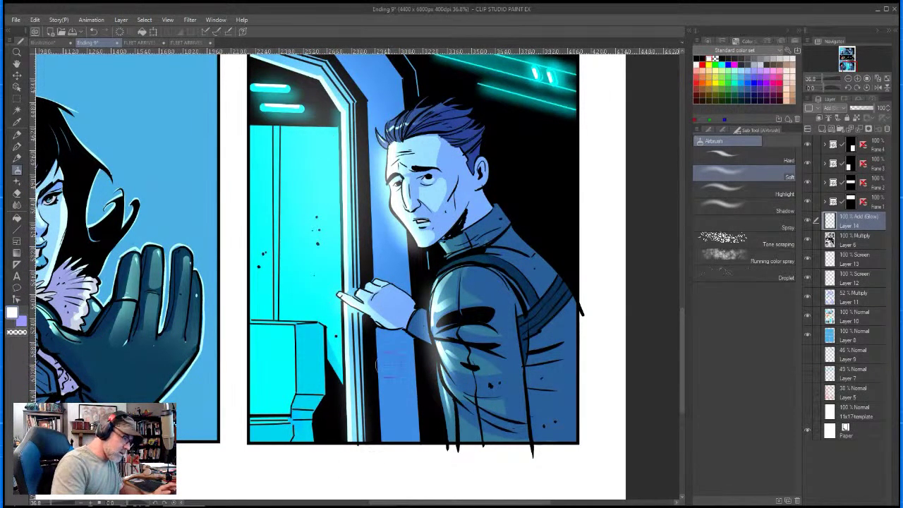
left_click_drag(682, 315, 682, 284)
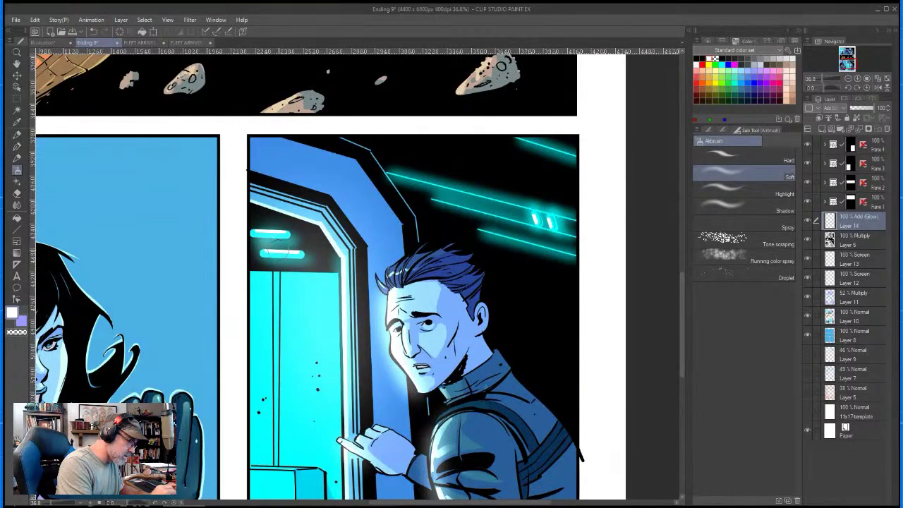
- Airbrush soft white glows beside the dark-haired woman's cheek and along the outer edge of her hair
key("ctrl+space")
left_click_drag(428, 262, 364, 264)
key("space")
mouse_move(236, 308)
left_mouse_down()
mouse_move(246, 443)
mouse_move(314, 318)
left_mouse_up()
key("ctrl+space")
scroll(296, 296, "up", 3)
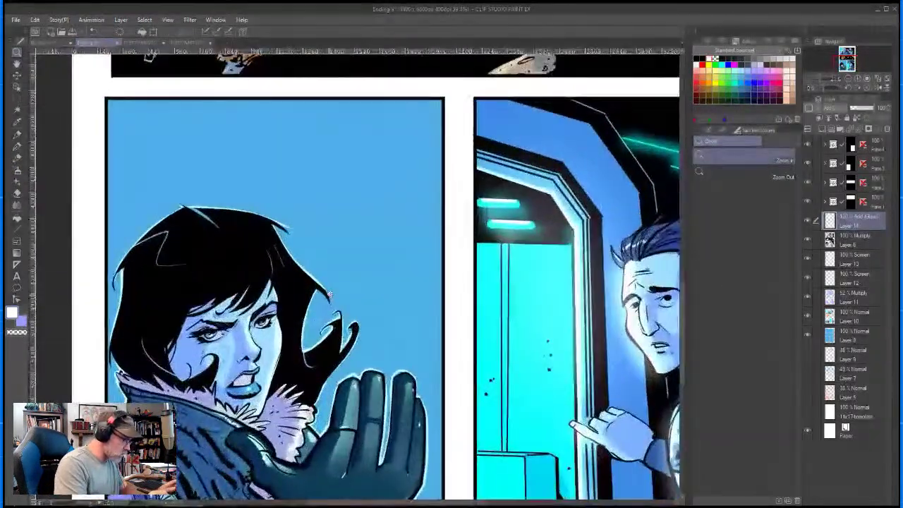
left_click_drag(274, 292, 259, 410)
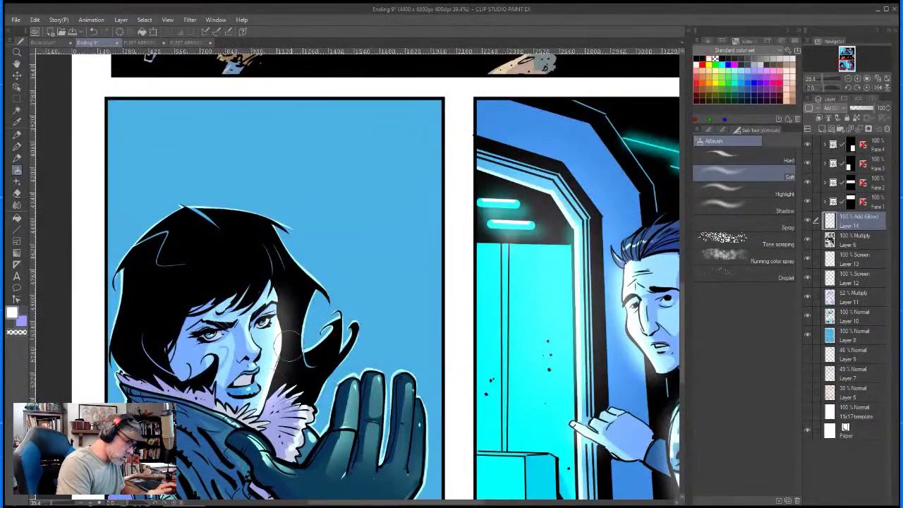
left_click_drag(278, 227, 322, 286)
- Airbrush soft white glows on the woman's glove fingers, the glove's outer edge and her sleeve patch
left_click_drag(375, 384, 382, 448)
left_click_drag(345, 395, 353, 487)
mouse_move(417, 409)
left_mouse_down()
mouse_move(420, 460)
mouse_move(472, 210)
left_mouse_up()
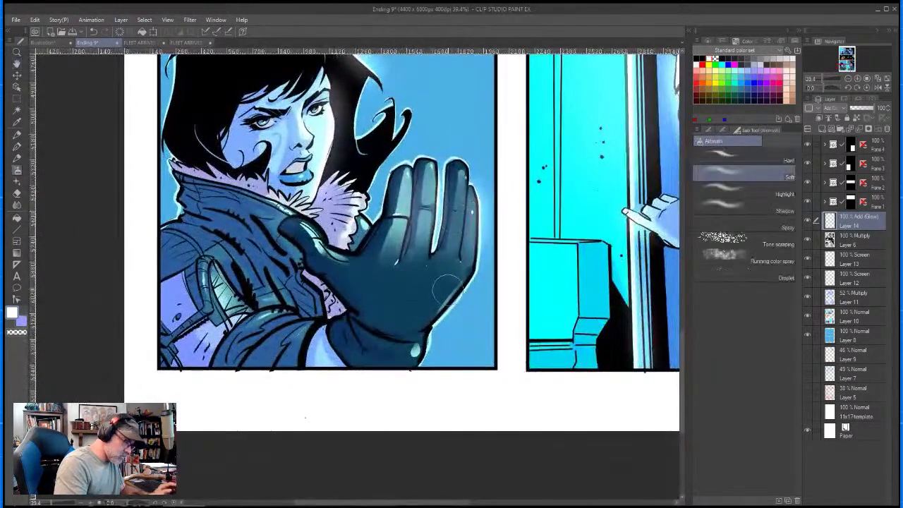
left_click_drag(449, 297, 407, 354)
left_click_drag(204, 259, 244, 305)
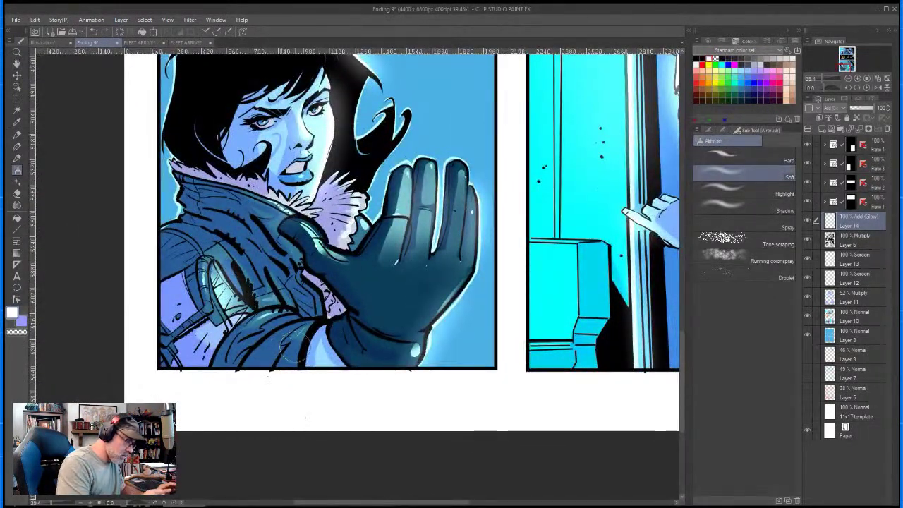
- Set Auto select to refer to the selected layer and use it on the area behind the woman on Layer 10
left_click_drag(536, 129, 474, 343)
left_click(17, 110)
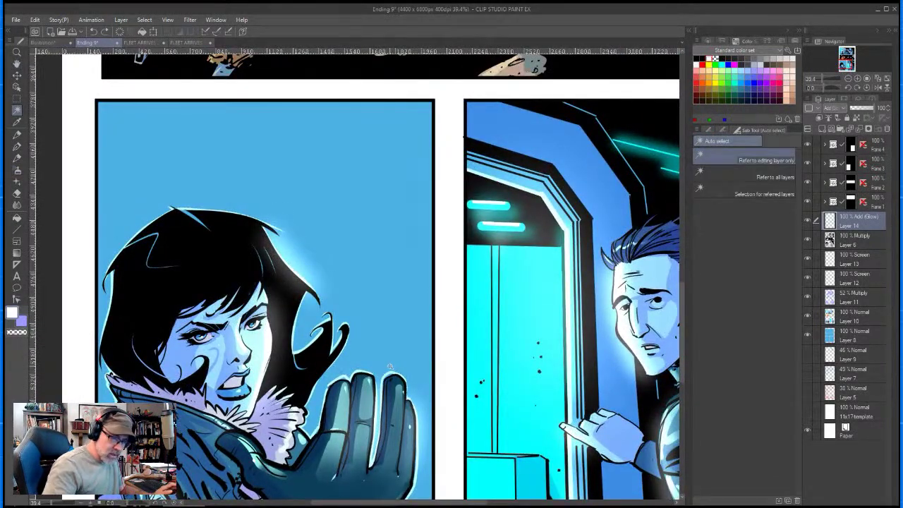
left_click(867, 321)
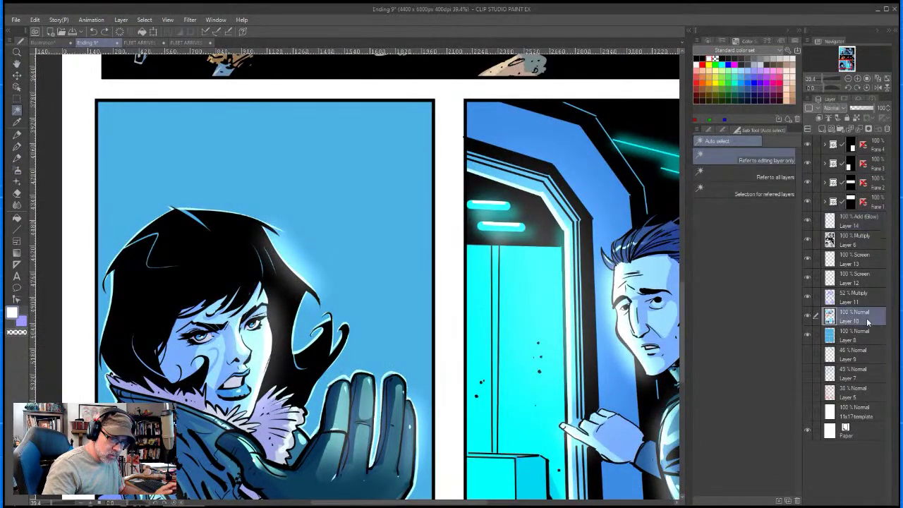
left_click(723, 130)
left_click(772, 239)
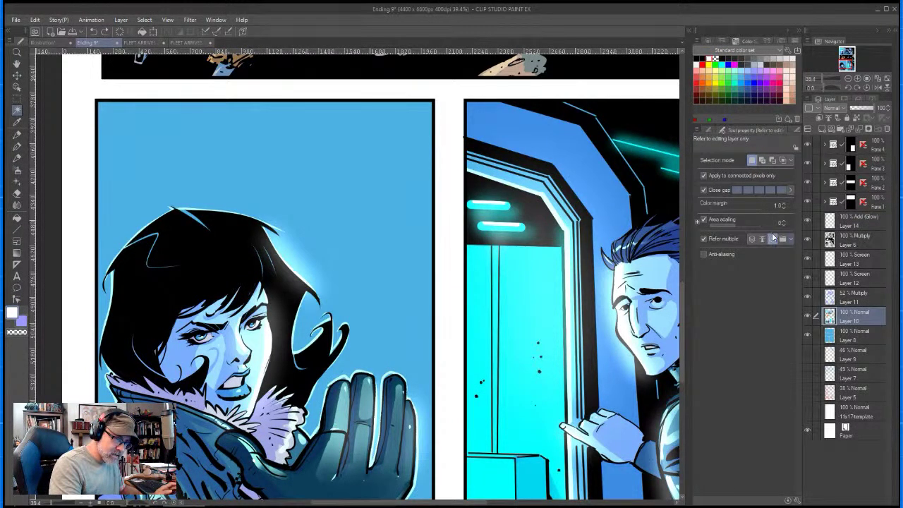
left_click(390, 318)
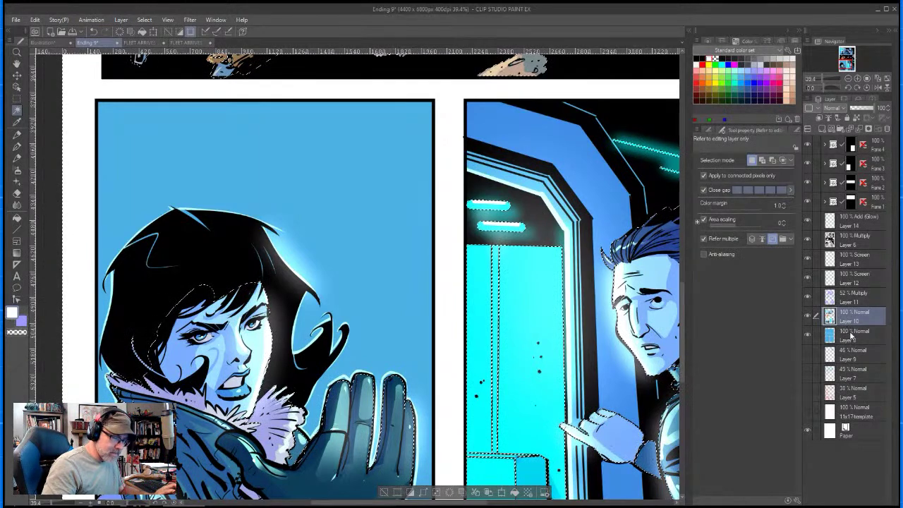
- Select the blue background area of the woman's panel on Layer 8 with Auto select referring to the selected layer
left_click(859, 303)
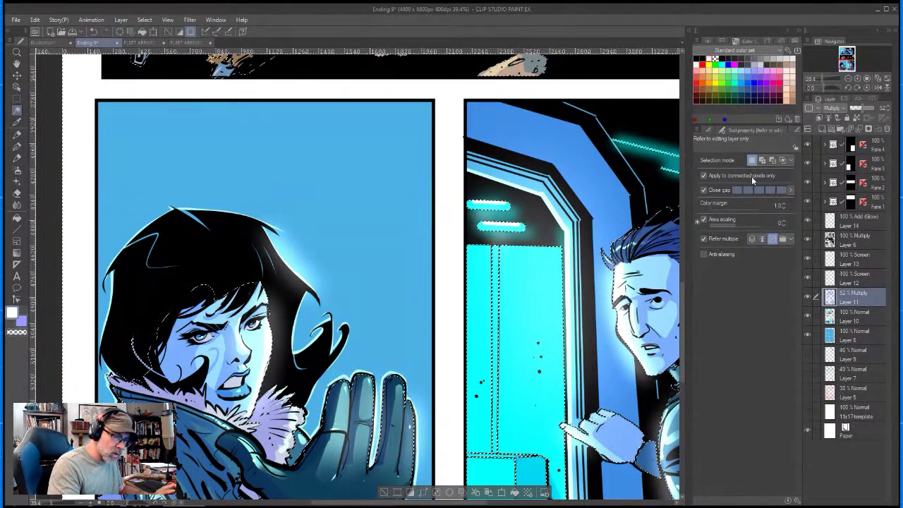
left_click(752, 239)
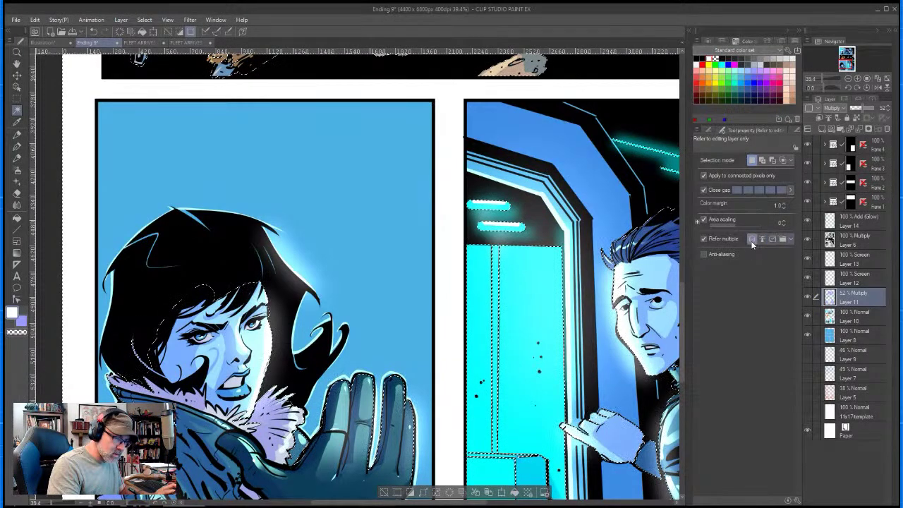
left_click(773, 240)
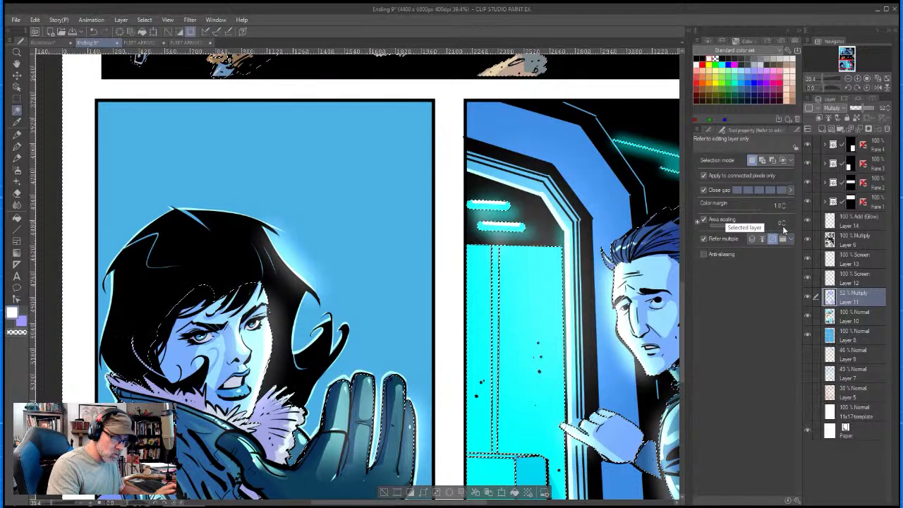
left_click(857, 335)
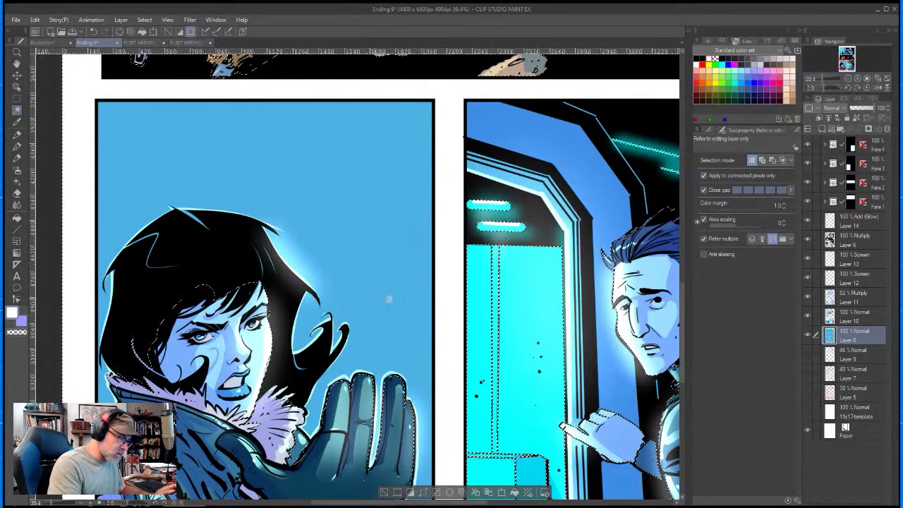
left_click(404, 189)
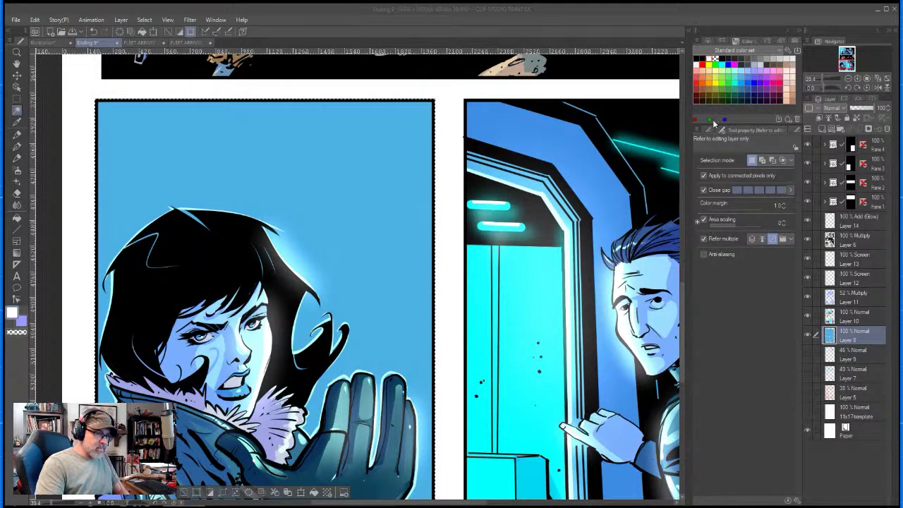
left_click(824, 146)
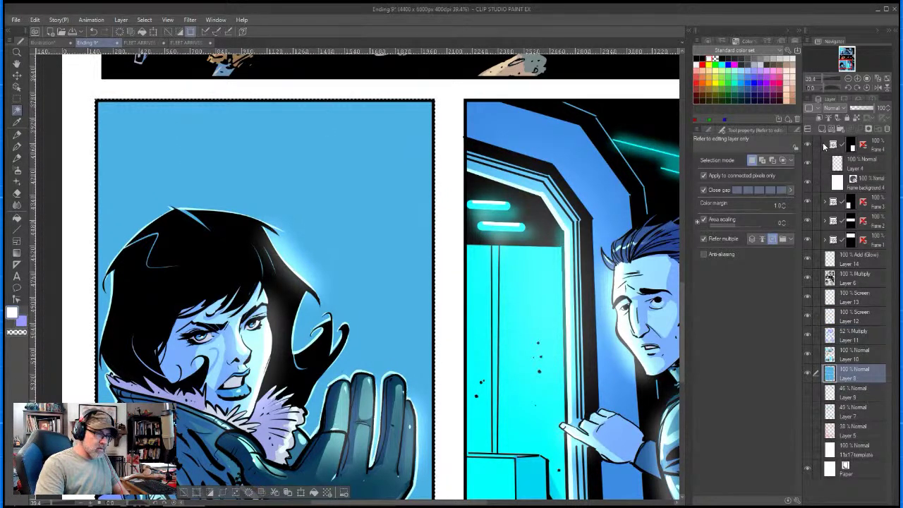
left_click(823, 146)
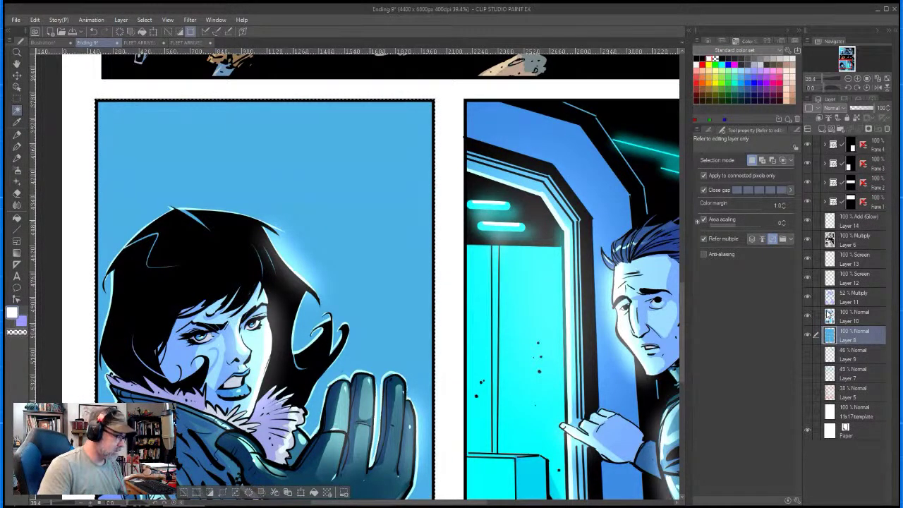
- Try shading the woman's panel background on Layer 8 with a dark blue foreground-to-transparent gradient, and undo it
left_click(18, 254)
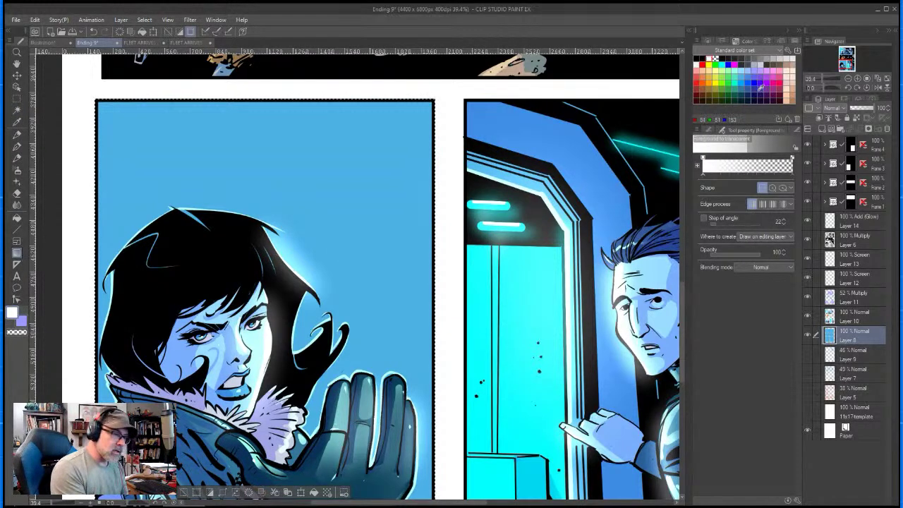
left_click(741, 88)
left_click_drag(91, 157, 404, 240)
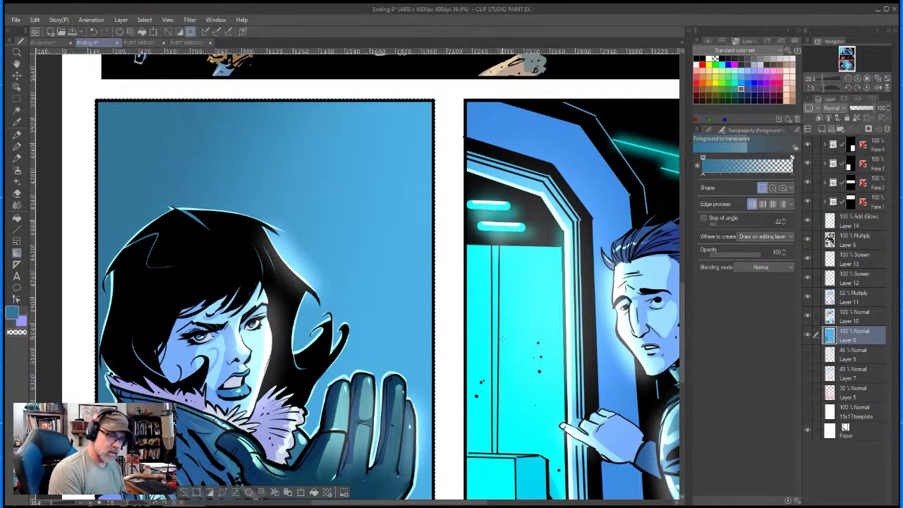
key("ctrl+z")
key("ctrl+z")
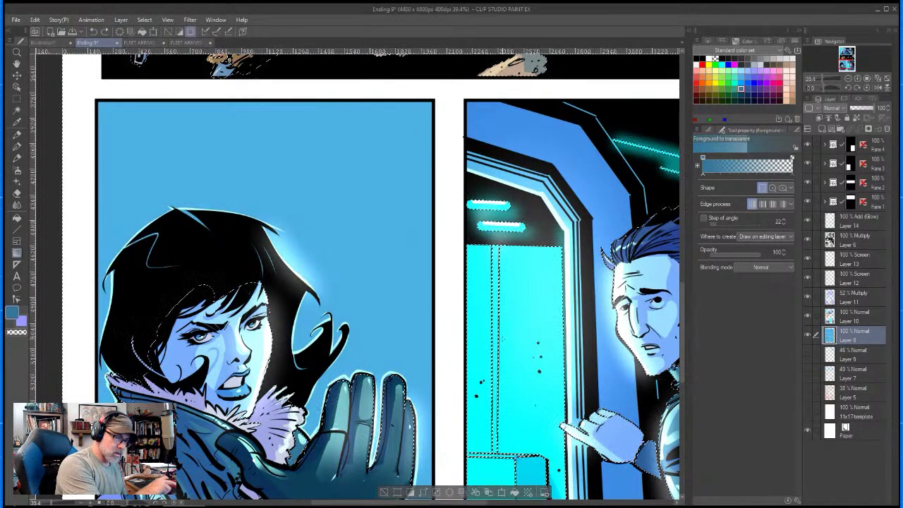
key("ctrl+d")
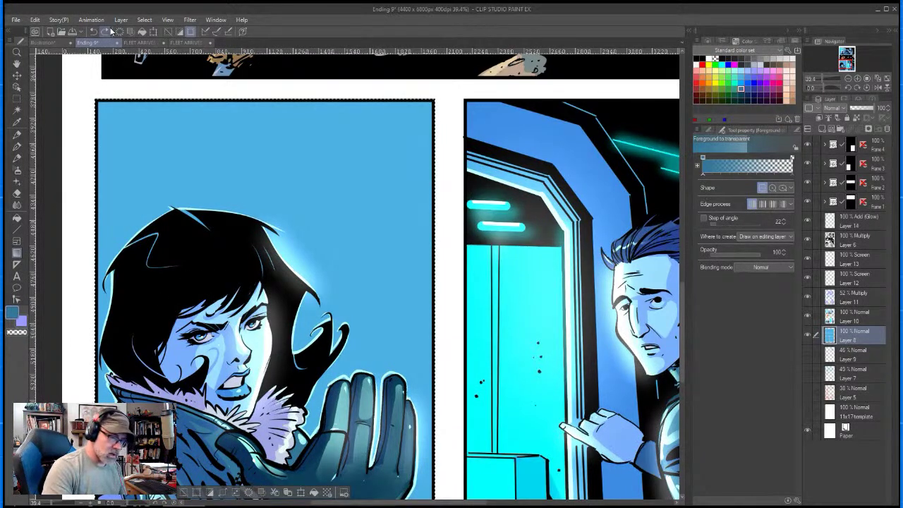
- Add a Multiply layer above Layer 8 and darken the upper-left background of the woman's panel with dark blue gradients
left_click(834, 108)
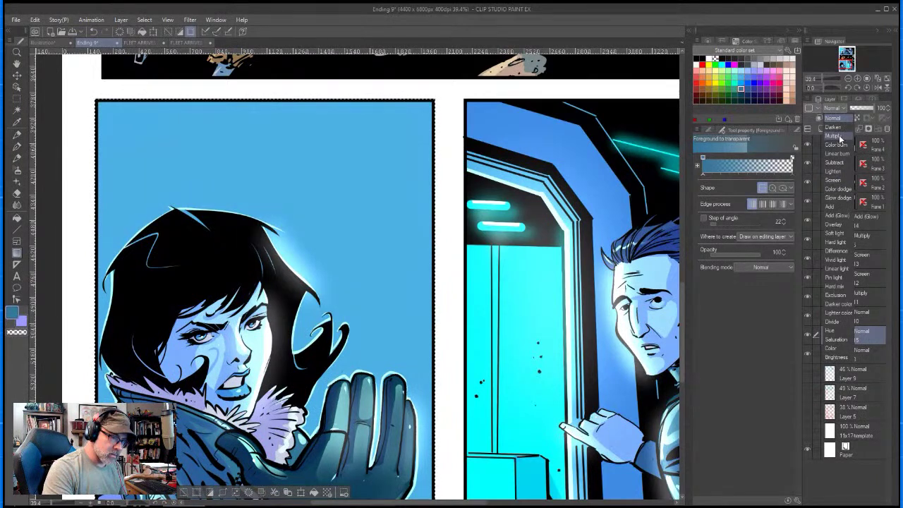
left_click(833, 136)
left_click_drag(117, 134, 268, 236)
left_click_drag(136, 239, 346, 299)
left_click_drag(141, 99, 248, 229)
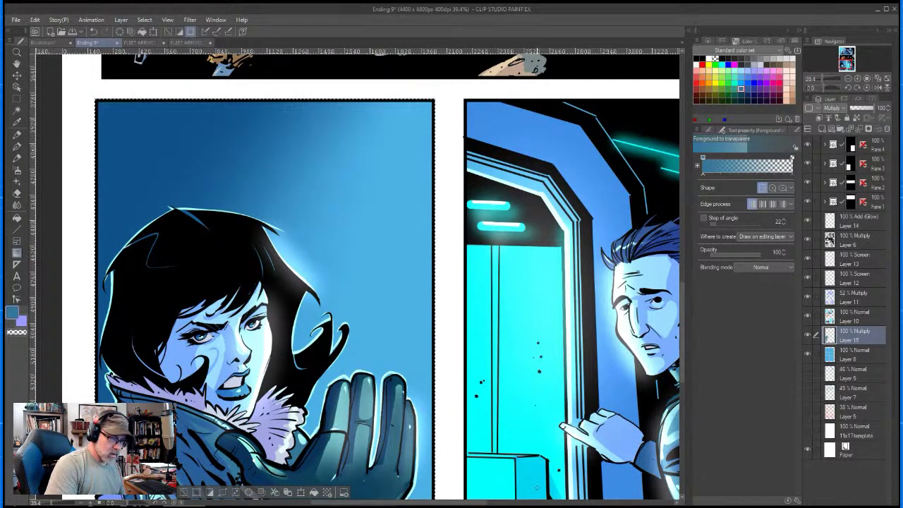
- Lighten the right side of the woman's panel background with a light blue gradient on Layer 12
left_click(854, 278)
left_click(749, 67)
left_click_drag(447, 198, 278, 287)
scroll(557, 230, "down", 5)
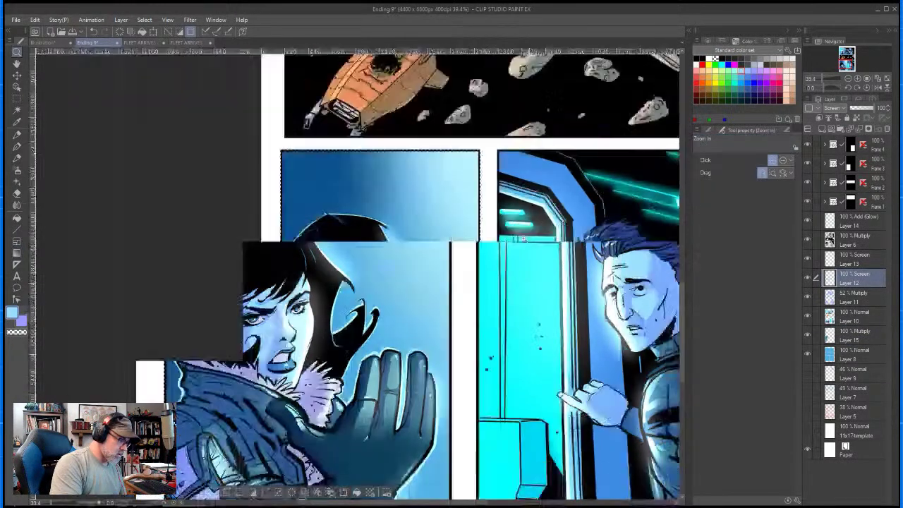
key("ctrl+space")
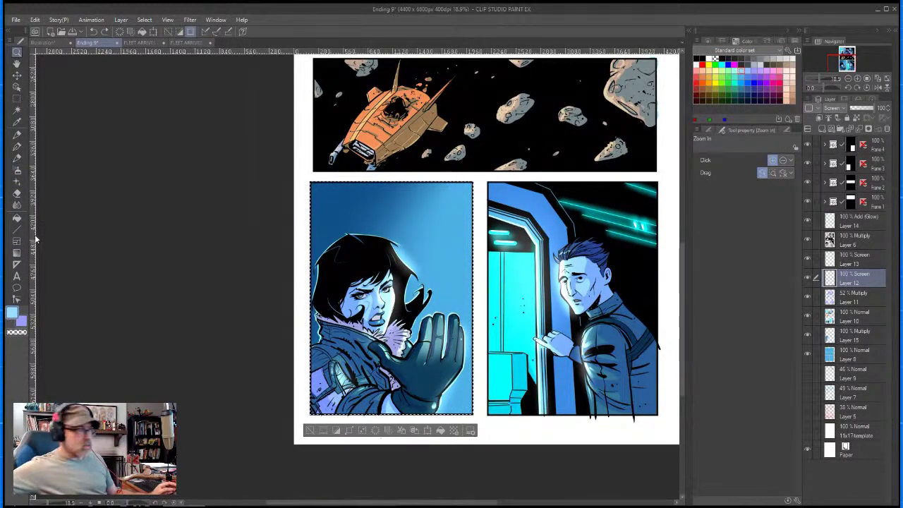
- Add a teal-green gradient from the right side of the woman's panel on Layer 12 and save the page
left_click(16, 253)
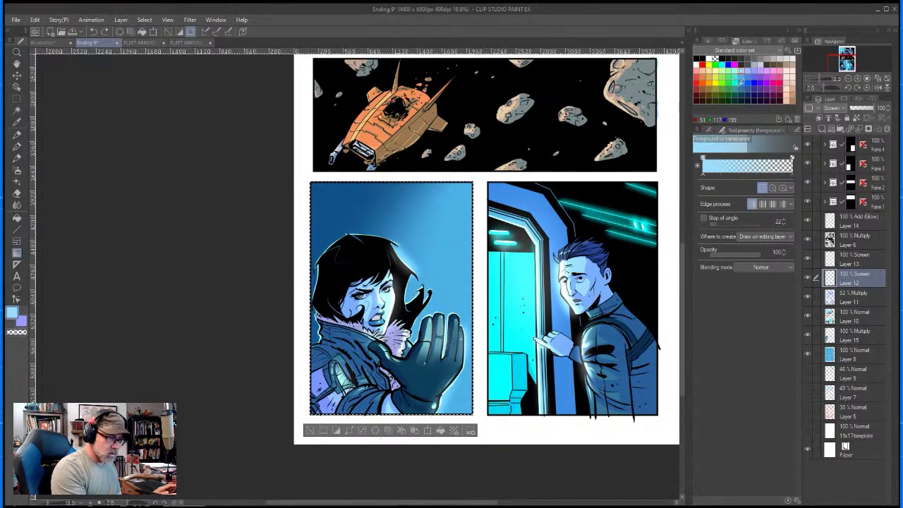
left_click(735, 88)
left_click_drag(487, 204, 287, 330)
key("space")
left_click_drag(626, 79, 536, 200)
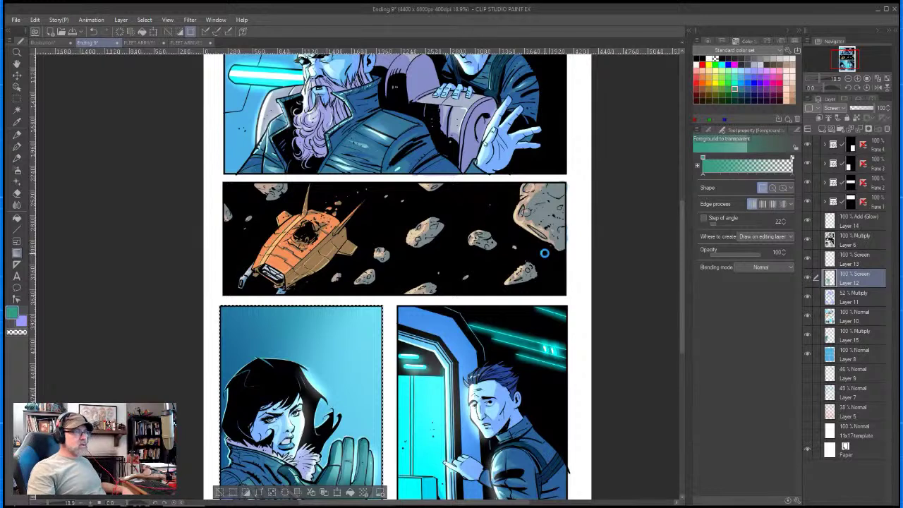
key("ctrl+s")
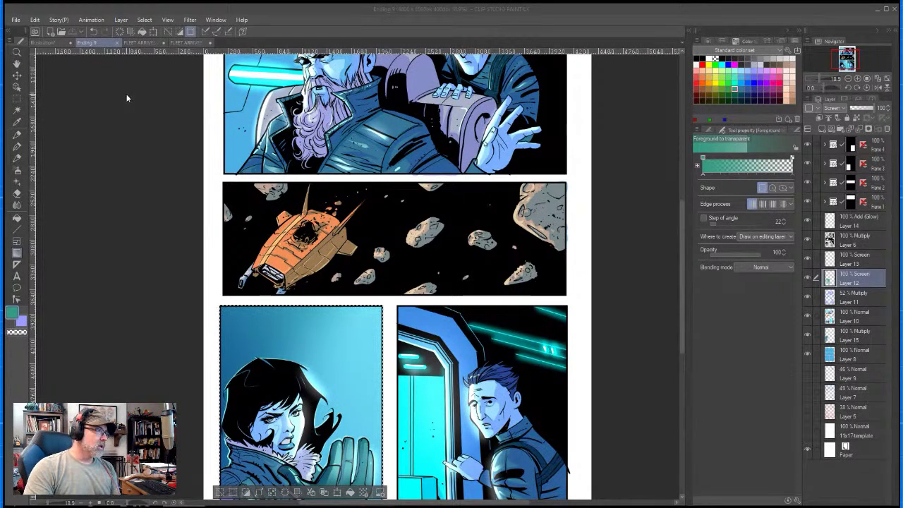
- Open the purple bg half image from the GSTP 2 folder
left_click(63, 33)
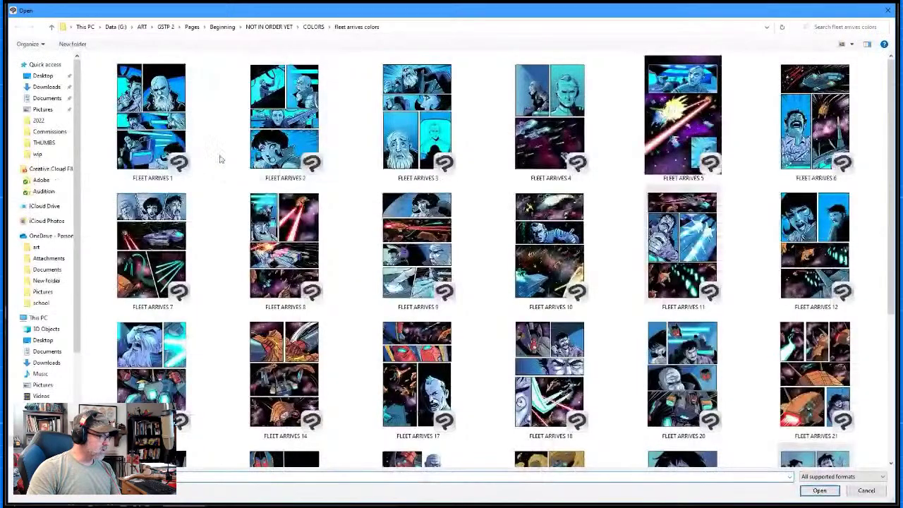
left_click(192, 27)
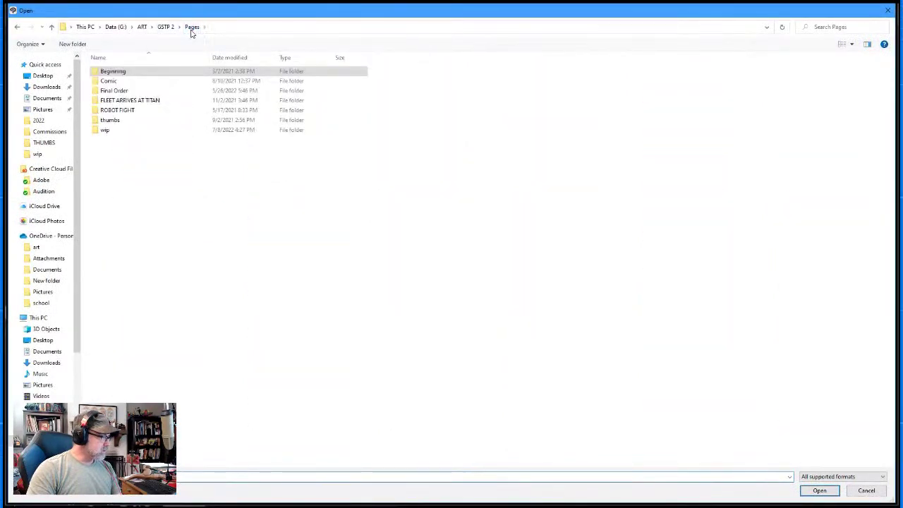
left_click(166, 27)
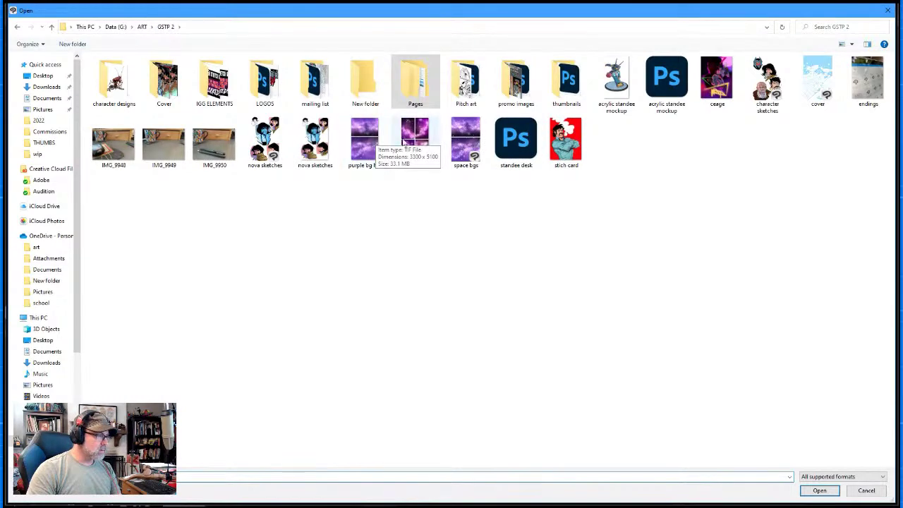
left_click(376, 135)
double_click(376, 135)
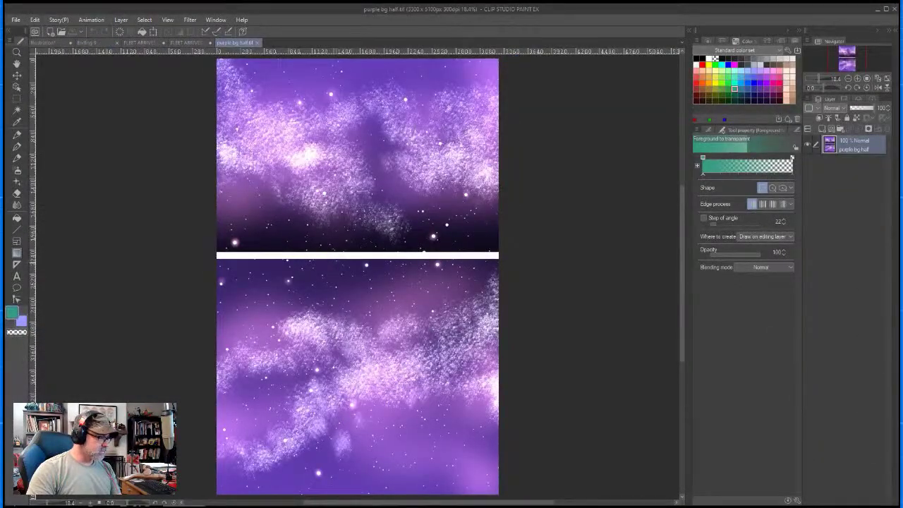
- Copy the lower starfield of the purple image with a rectangular selection and return to the Ending 9 page
left_click(17, 99)
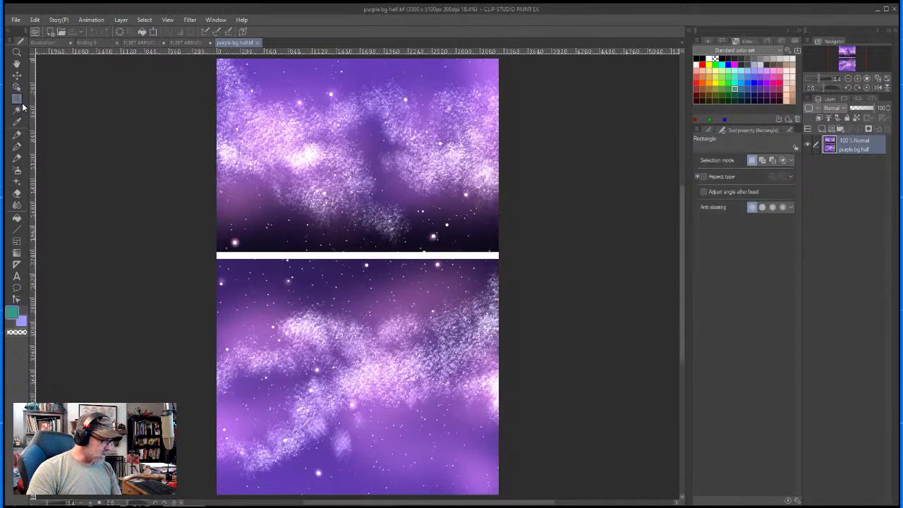
left_click_drag(207, 255, 516, 499)
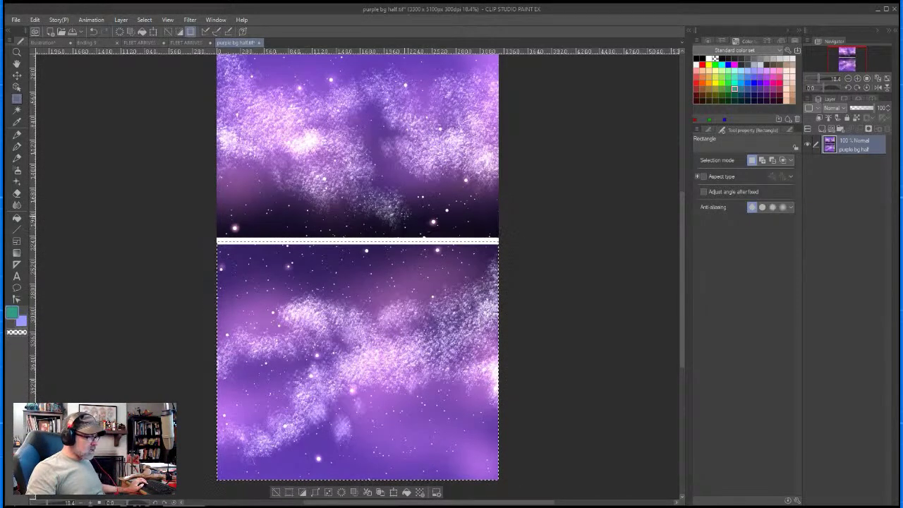
left_click(193, 43)
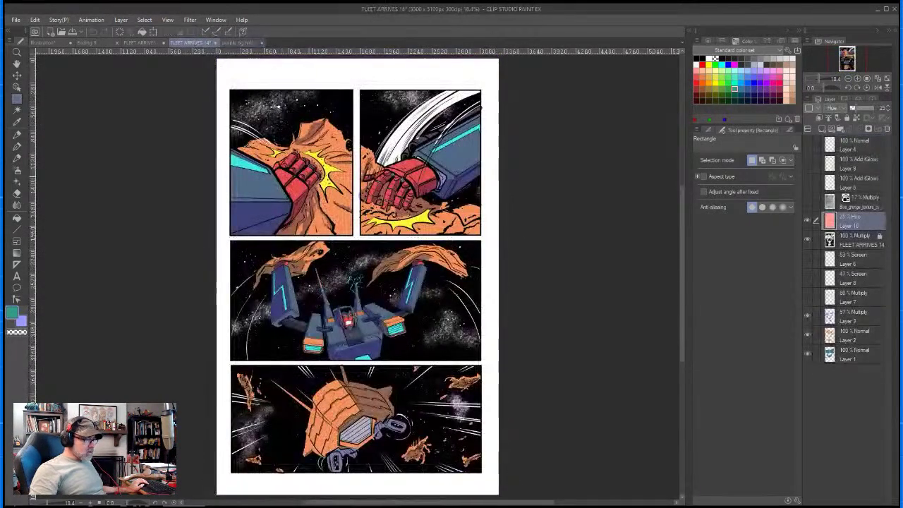
left_click(141, 43)
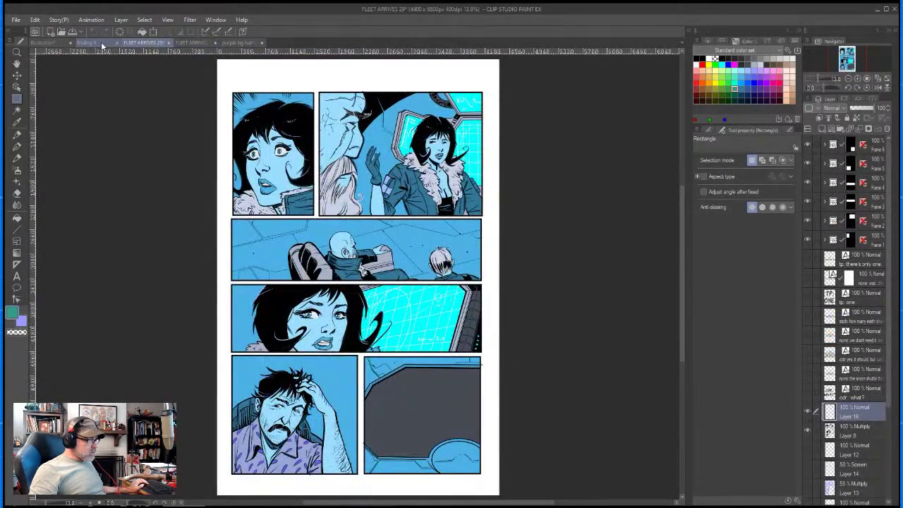
left_click(88, 43)
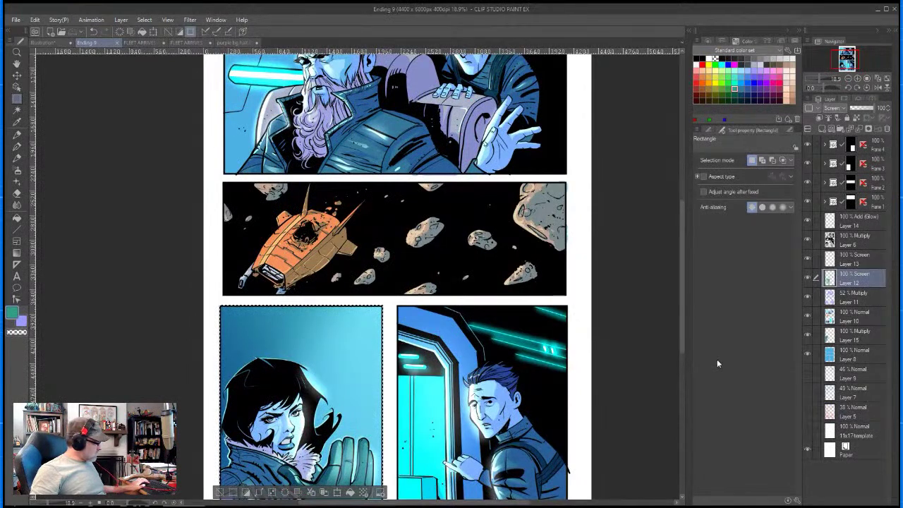
- Clear the selection, paste the purple starfield above Layer 6 and move it up to cover the spaceship panel
key("ctrl+d")
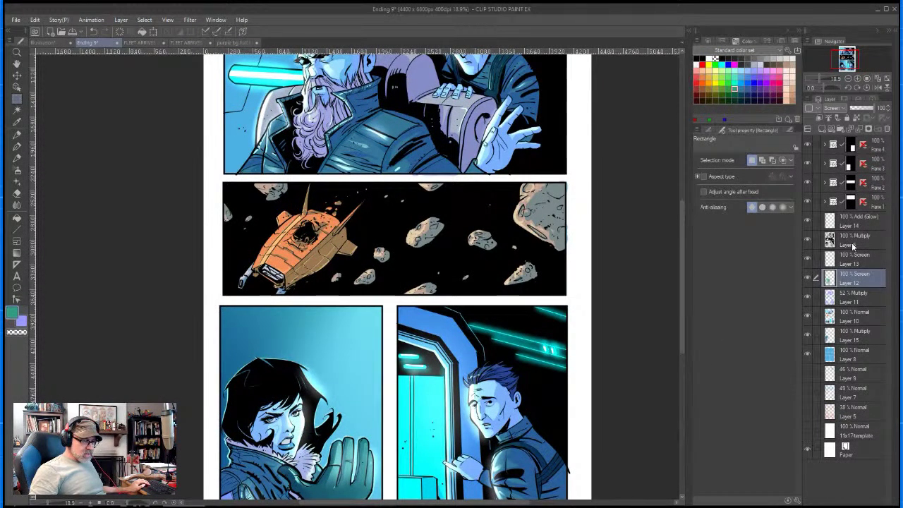
left_click(852, 245)
key("ctrl+v")
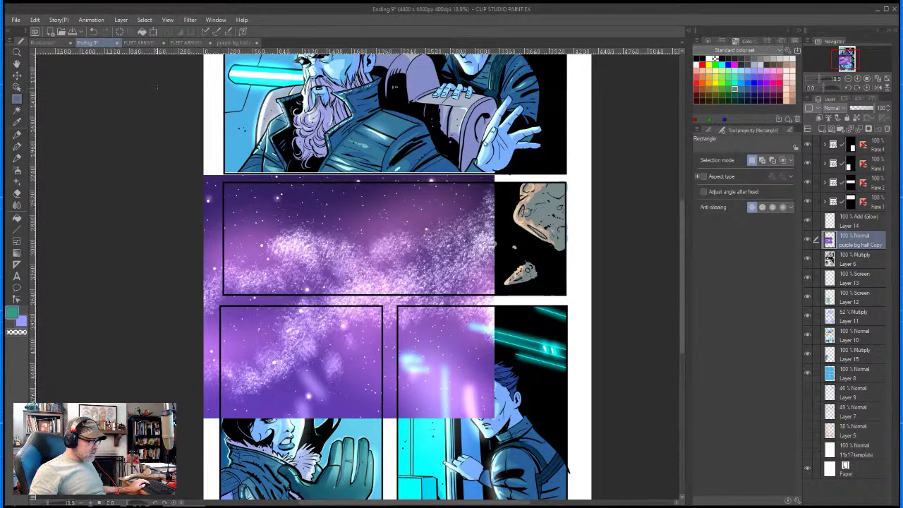
key("k")
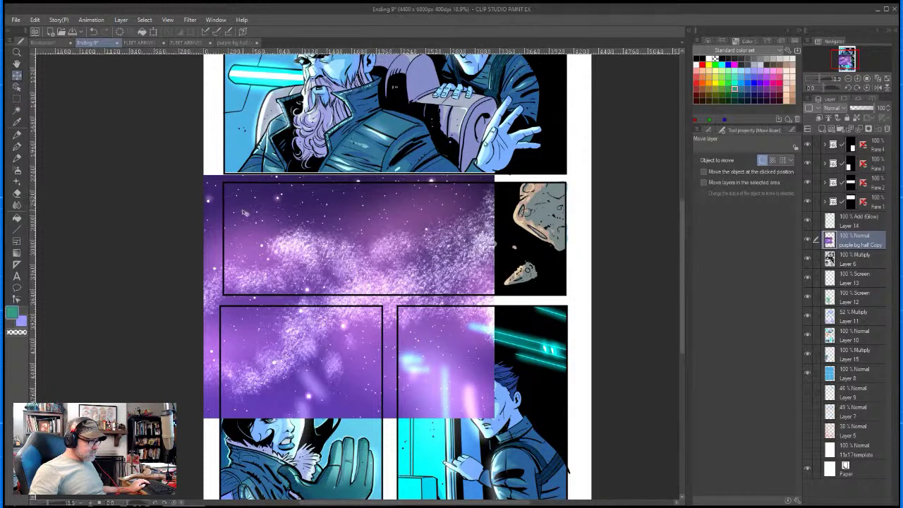
left_click_drag(244, 213, 247, 123)
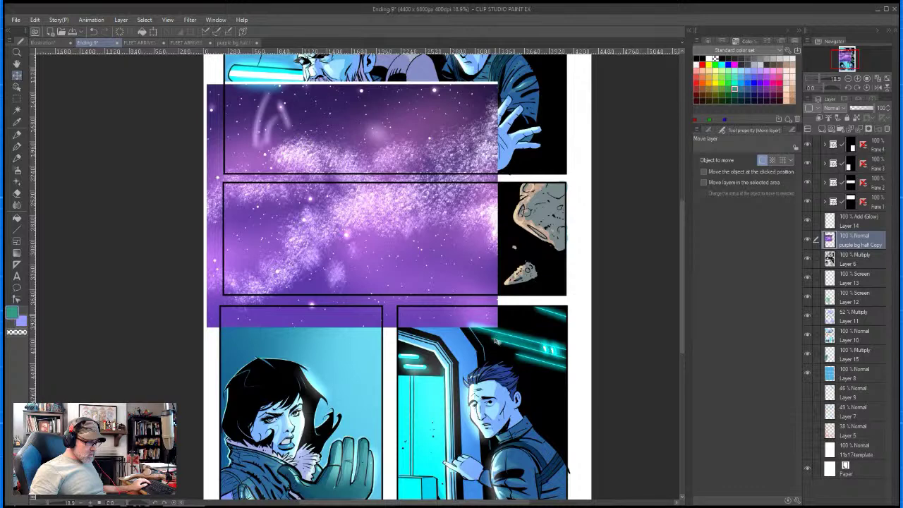
- Scale the pasted starfield to 140%, rotate it to -18.7° and position it across the spaceship panel
key("ctrl+t")
left_click_drag(500, 344, 618, 385)
mouse_move(562, 362)
left_mouse_down()
mouse_move(562, 383)
mouse_move(557, 365)
left_mouse_up()
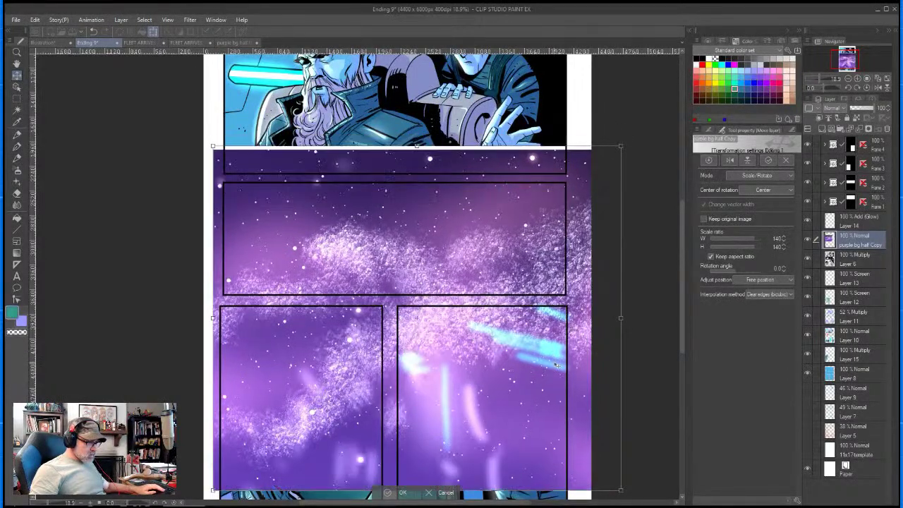
left_click_drag(627, 130, 543, 100)
left_click_drag(538, 199, 509, 188)
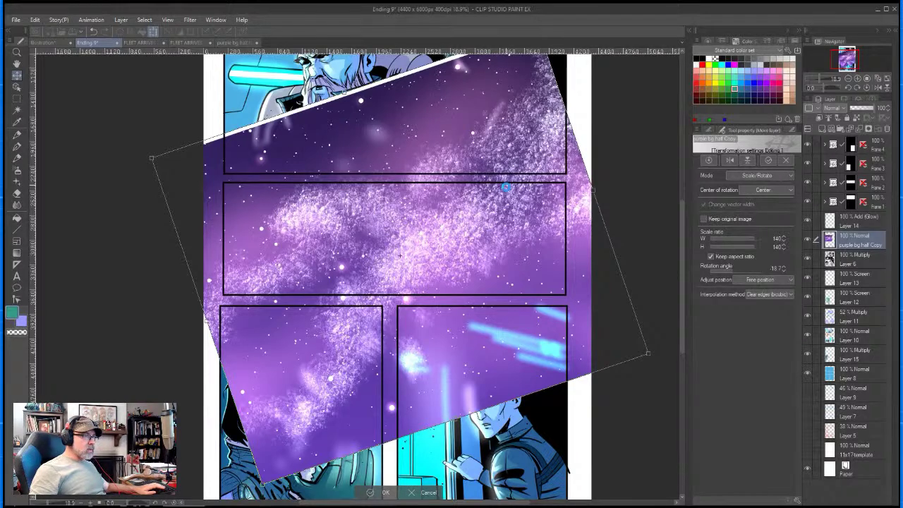
key("Return")
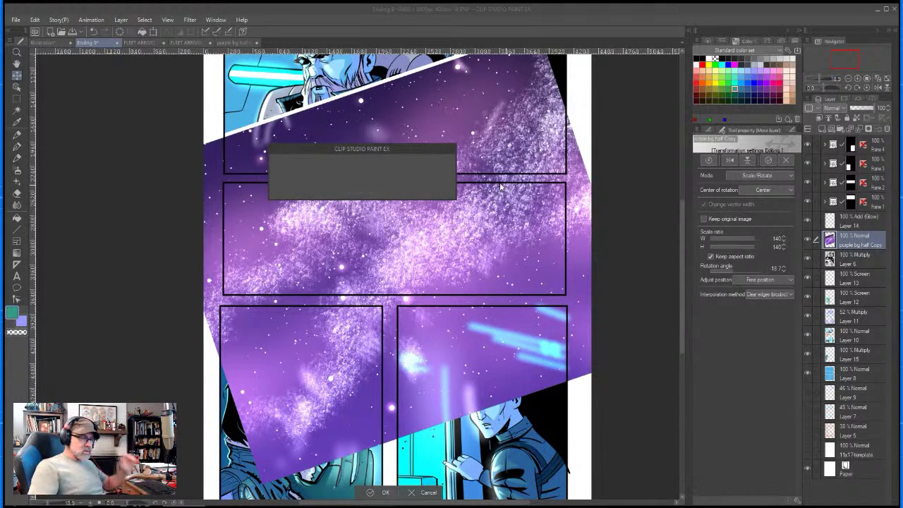
- Delete the starfield outside the spaceship panel using an inverted rectangular selection, and lower the layer's opacity to 38%
left_click(17, 98)
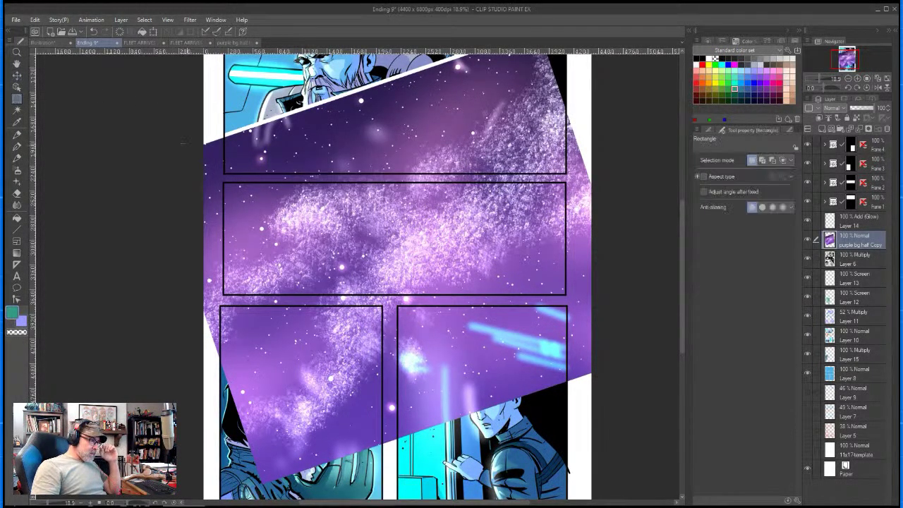
left_click_drag(224, 182, 566, 296)
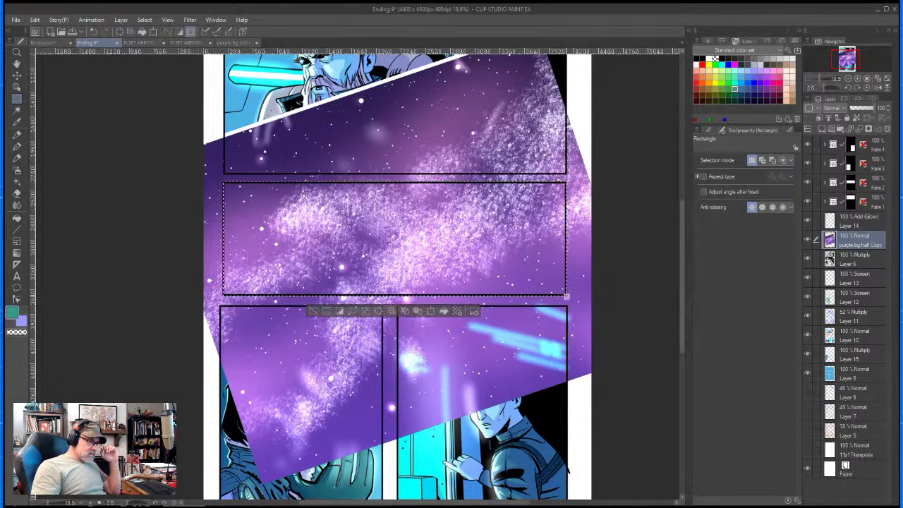
left_click(143, 19)
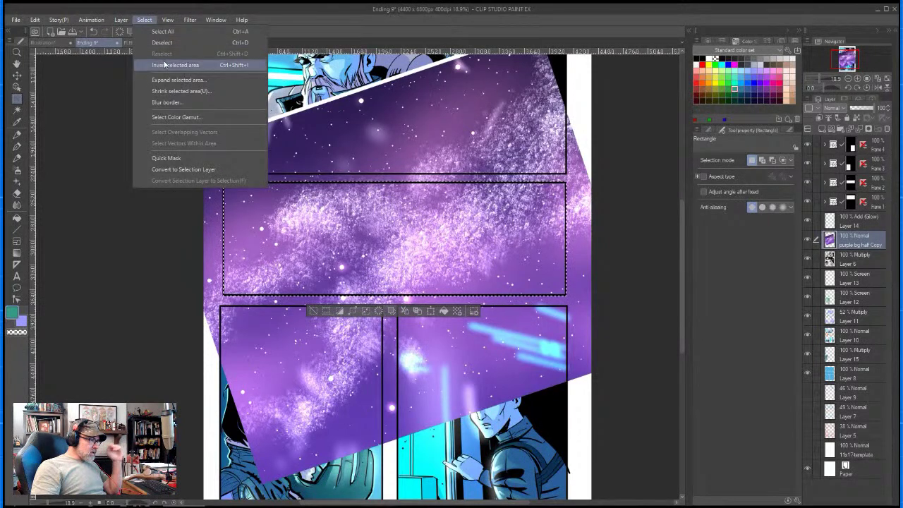
left_click(170, 65)
key("Delete")
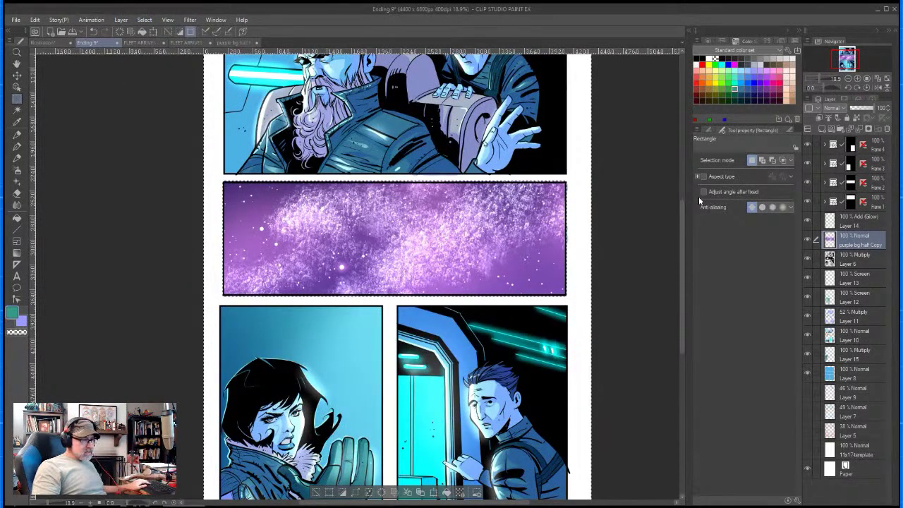
left_click(863, 109)
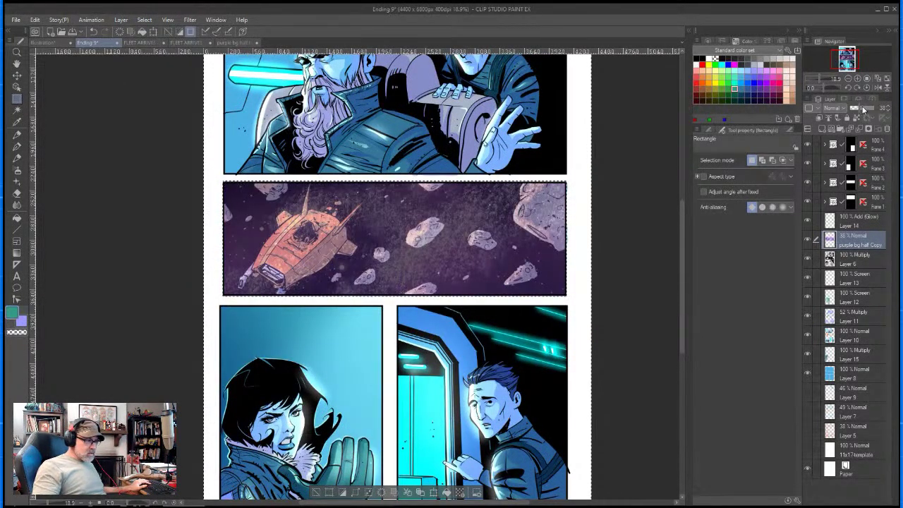
- On Layer 6, auto-select the black space around the spaceship and asteroids, and invert the selection
left_click(855, 258)
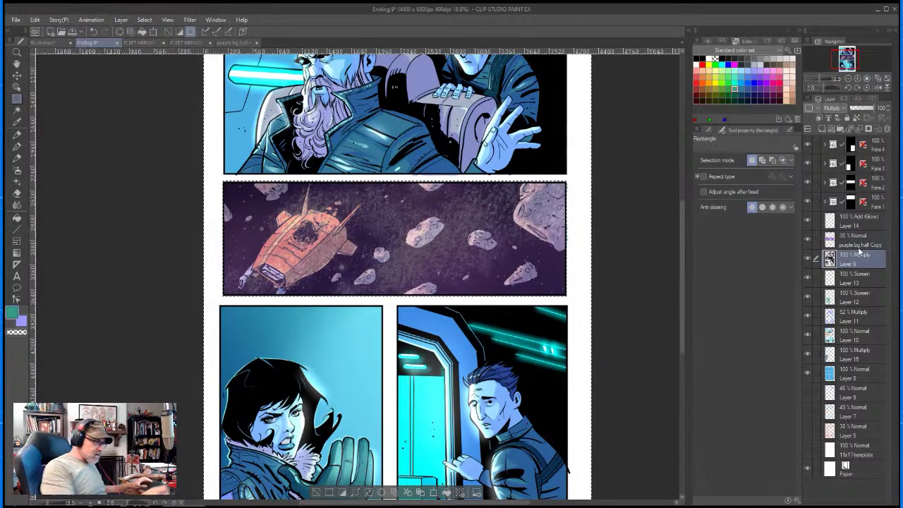
left_click(17, 111)
left_click(452, 277)
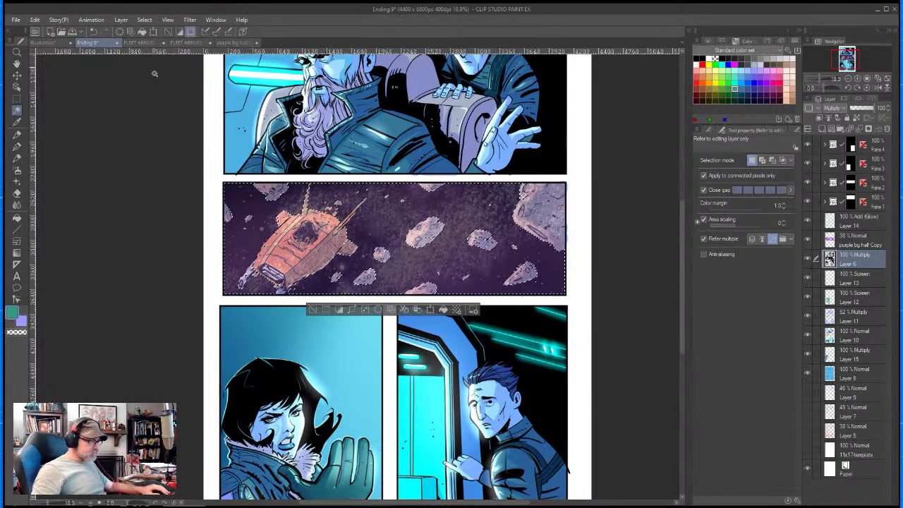
left_click(144, 22)
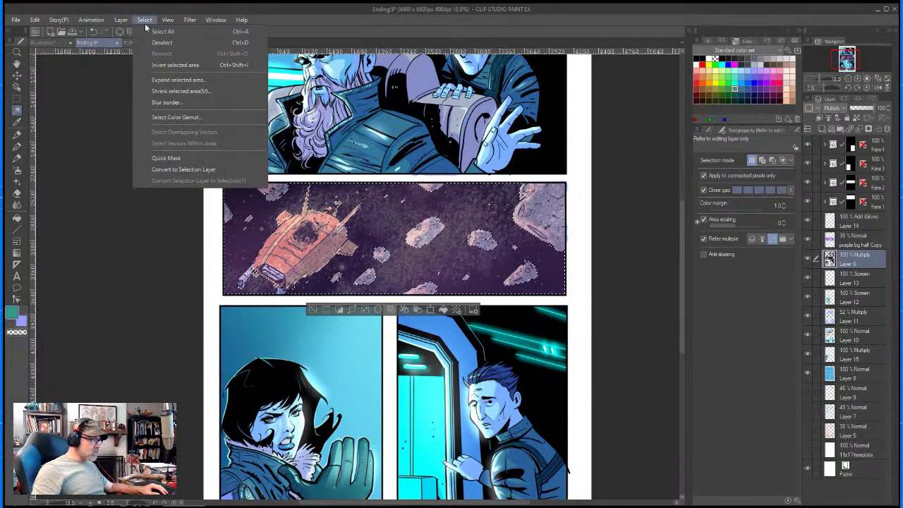
left_click(174, 67)
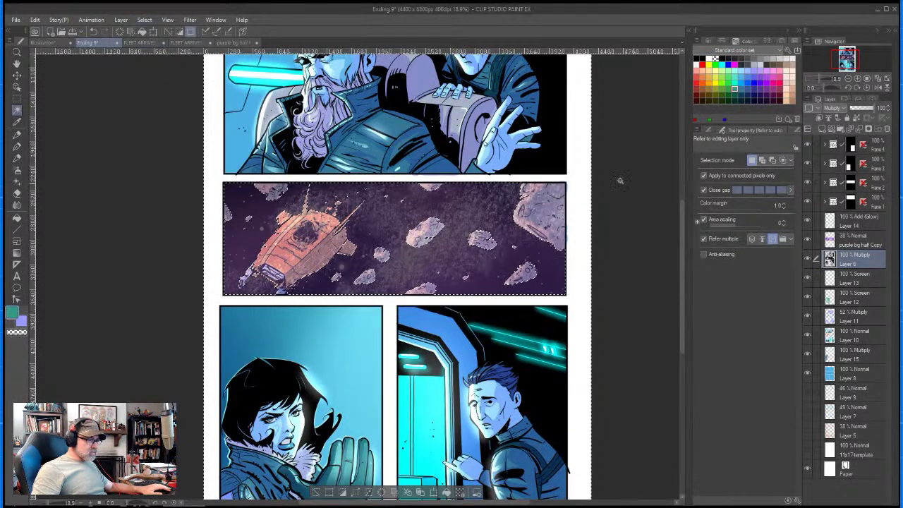
- Delete the selected starfield over the spaceship and asteroids, raise the purple layer's opacity to 100% and clear the selection
left_click(852, 244)
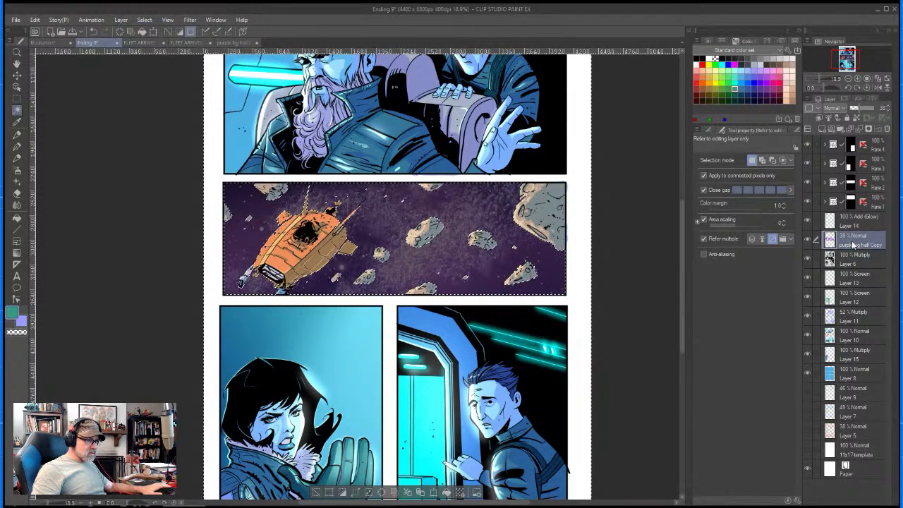
left_click_drag(862, 107, 894, 106)
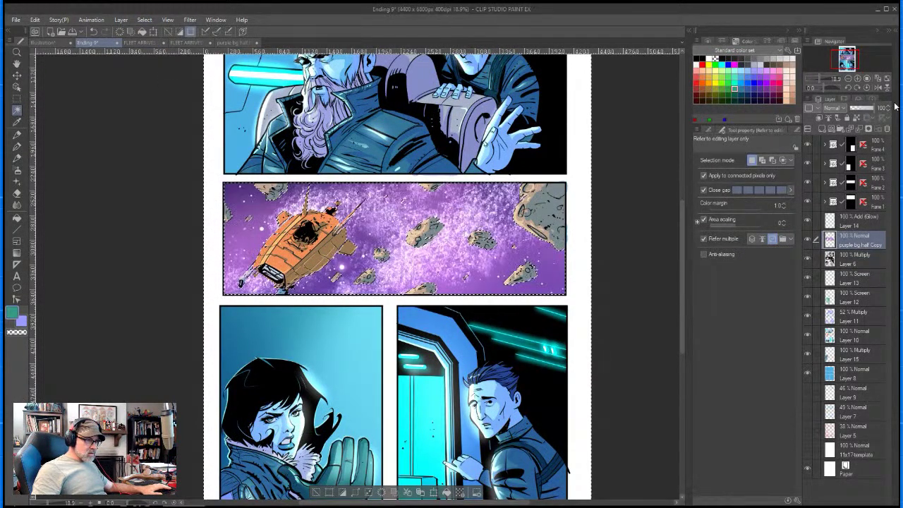
key("ctrl+d")
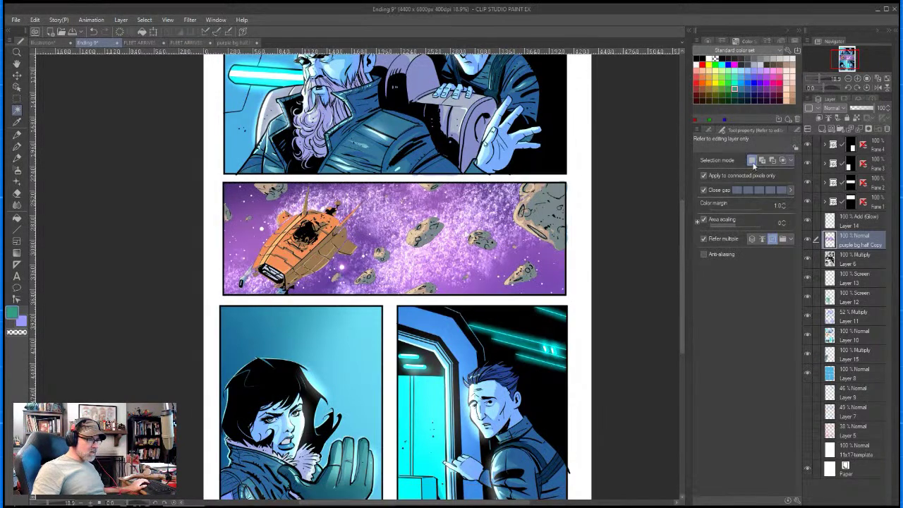
- Try erasing the starfield from the ink lines along the spaceship's long right fin and right hull edge with the Hard eraser
key("ctrl+space")
left_click_drag(323, 255, 423, 256)
key("e")
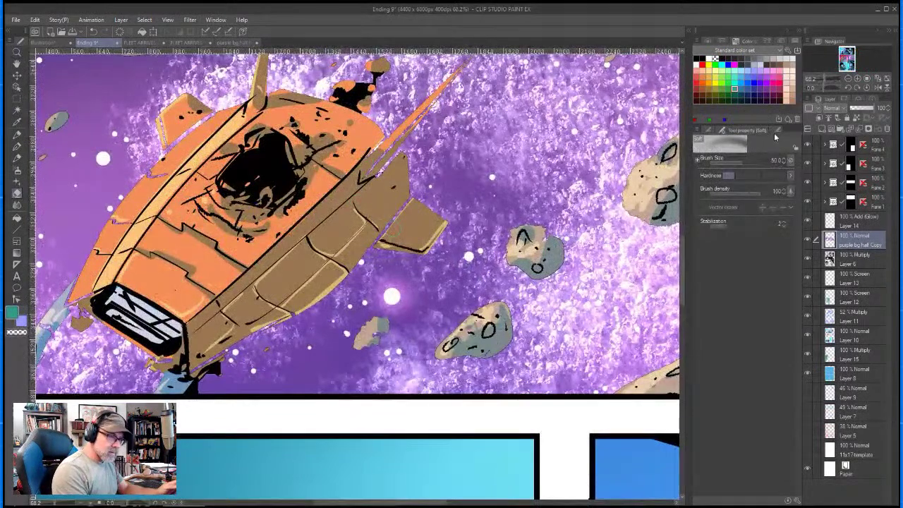
left_click(779, 130)
left_click(751, 161)
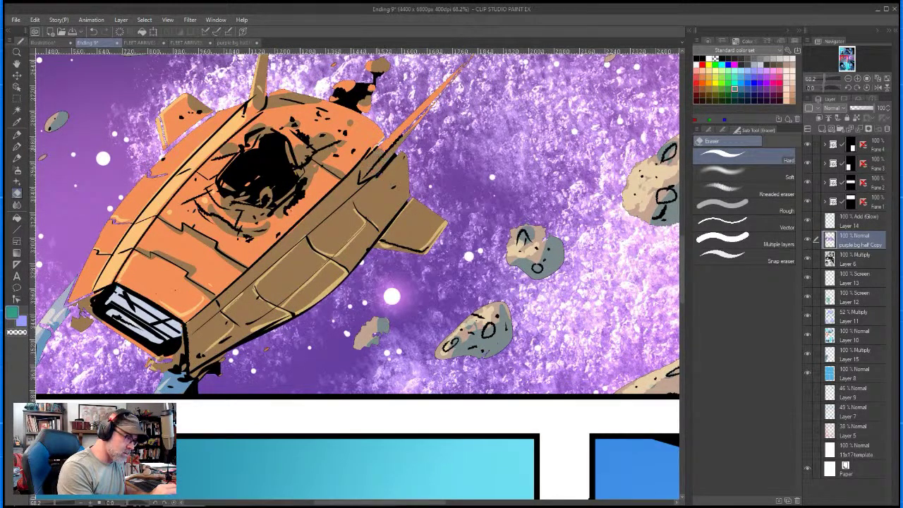
left_click_drag(470, 131, 457, 193)
mouse_move(460, 117)
left_mouse_down()
mouse_move(371, 201)
mouse_move(388, 197)
mouse_move(367, 242)
left_mouse_up()
mouse_move(454, 129)
left_mouse_down()
mouse_move(385, 215)
mouse_move(399, 259)
mouse_move(434, 300)
mouse_move(370, 321)
mouse_move(412, 318)
mouse_move(359, 312)
left_mouse_up()
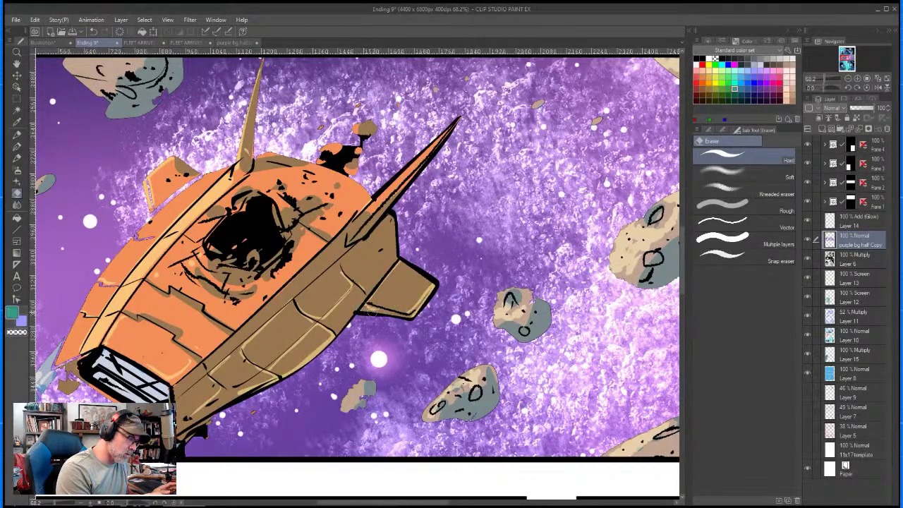
key("ctrl+z")
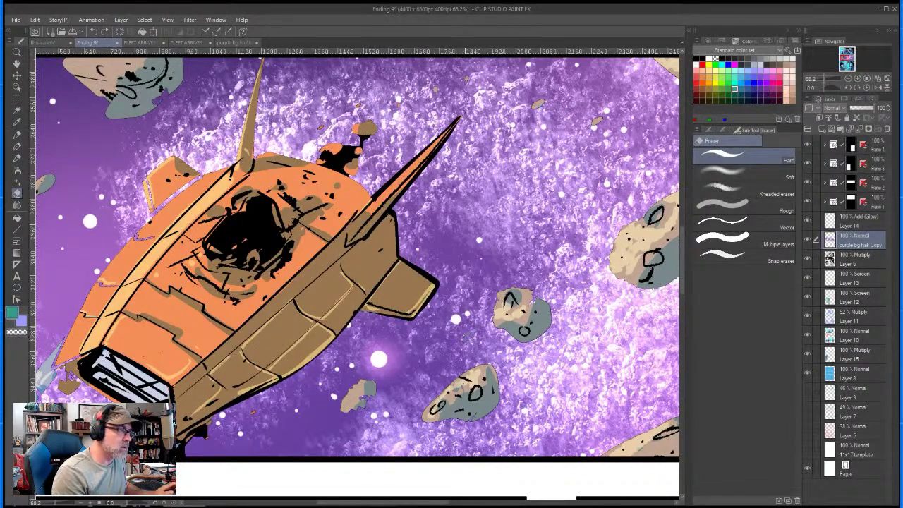
- Try erasing the starfield from the outlines of the small wings and the hull's upper-left edge, with the canvas rotated
key("r")
left_click_drag(427, 412, 504, 304)
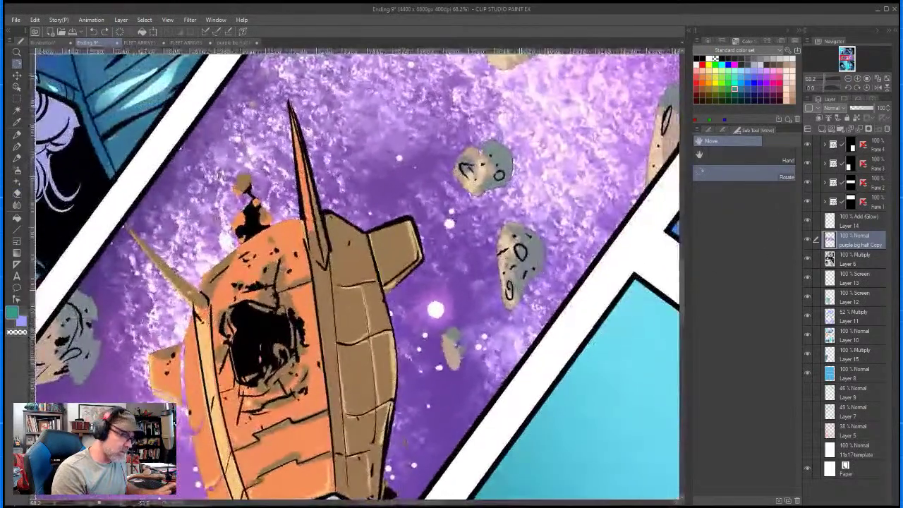
key("e")
left_click_drag(420, 264, 389, 290)
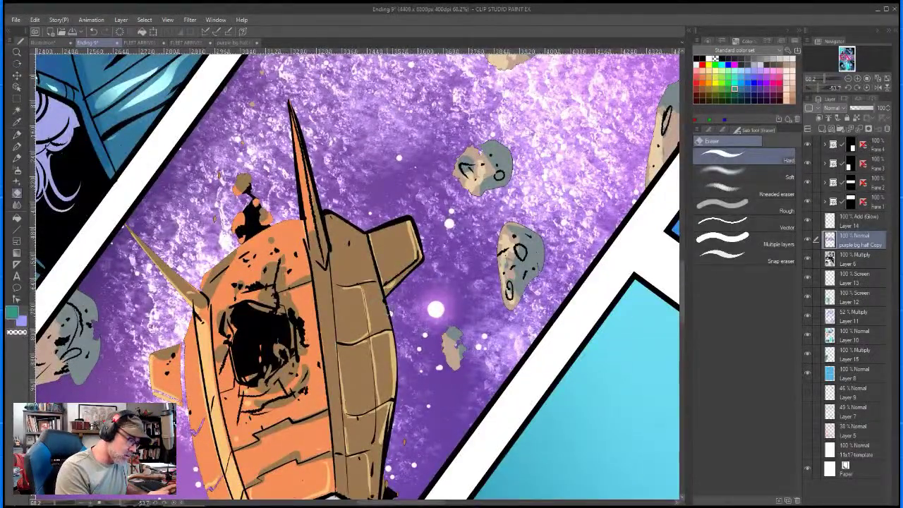
left_click_drag(183, 342, 186, 407)
mouse_move(152, 352)
left_mouse_down()
mouse_move(184, 342)
mouse_move(201, 277)
mouse_move(244, 241)
left_mouse_up()
left_click_drag(271, 225, 299, 219)
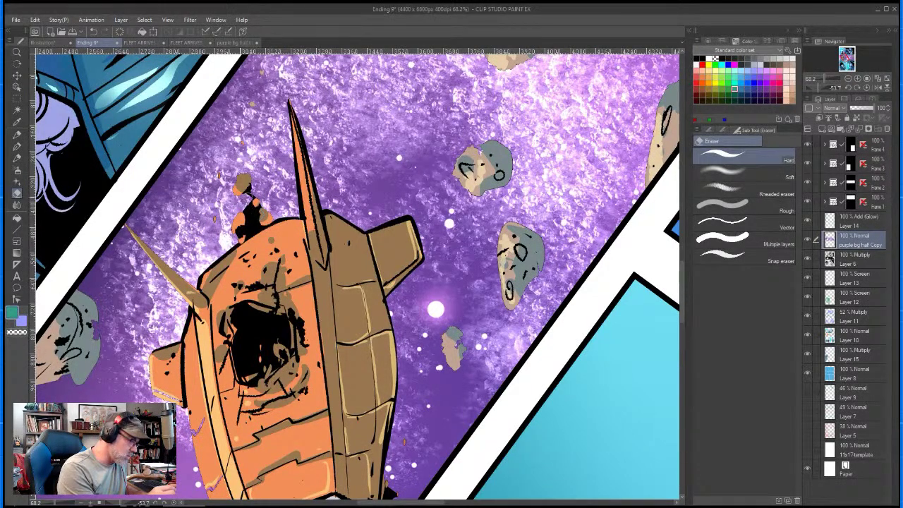
- Undo the eraser strokes, the opacity change and the starfield deletion, and rotate the canvas back near level
key("ctrl+z")
key("ctrl+z")
left_click_drag(652, 143, 675, 232)
key("g")
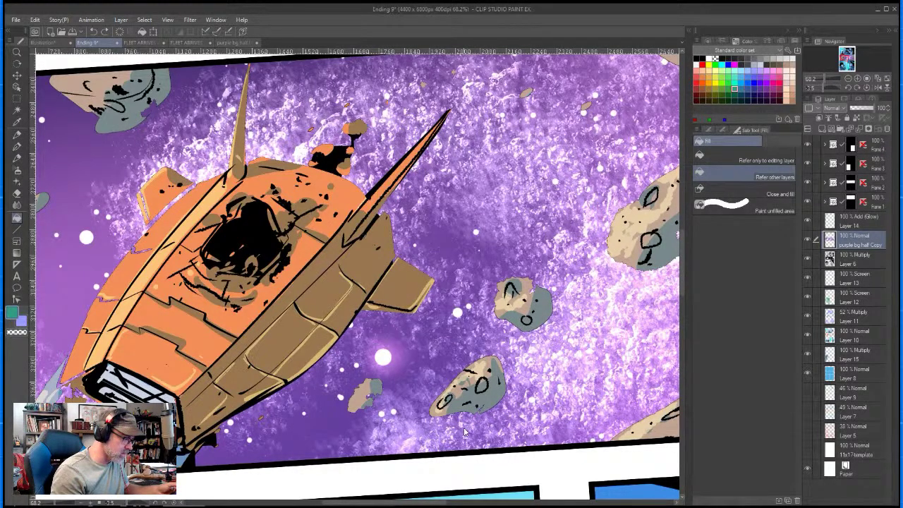
key("ctrl+z")
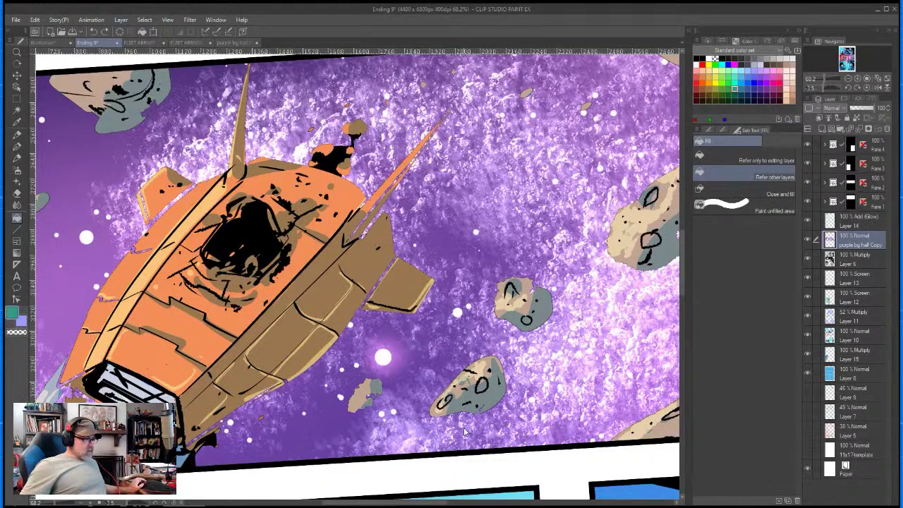
key("ctrl+z")
key("ctrl+z")
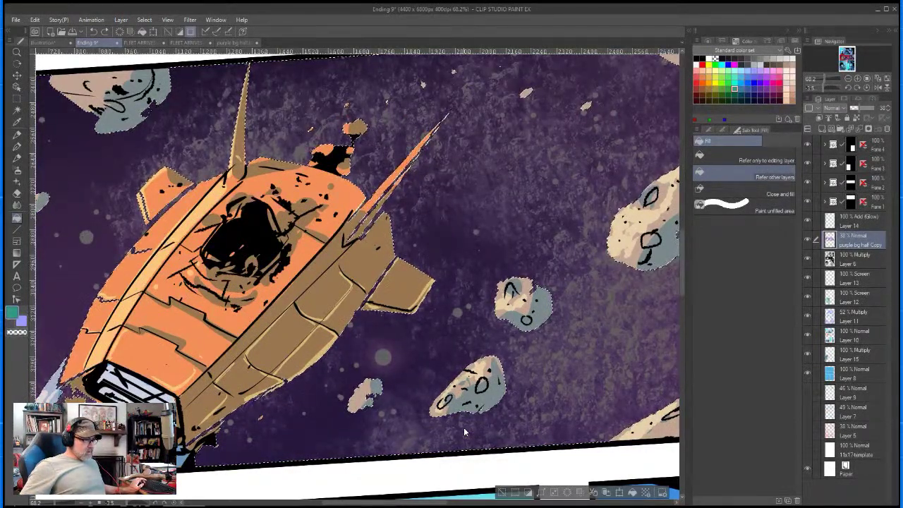
key("ctrl+z")
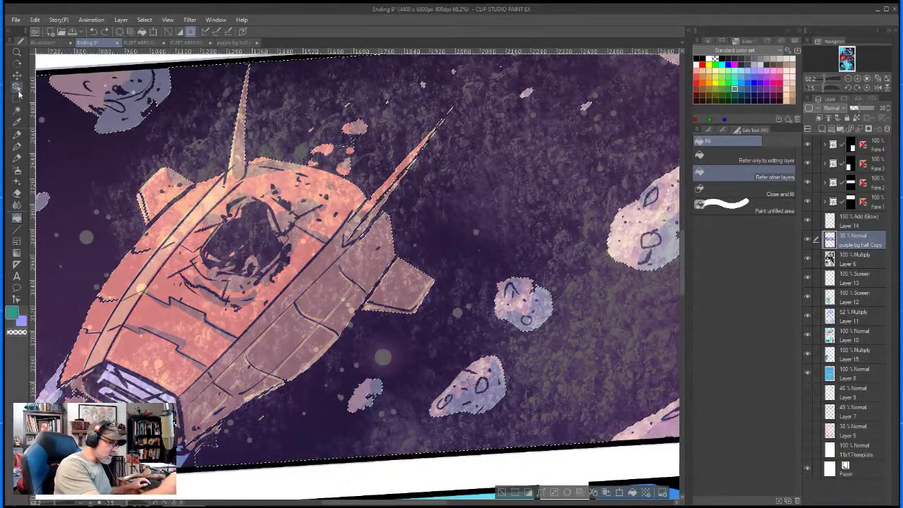
- Add the debris area behind the spaceship to the selection with the Lasso, and invert the selection
key("m")
left_click(732, 189)
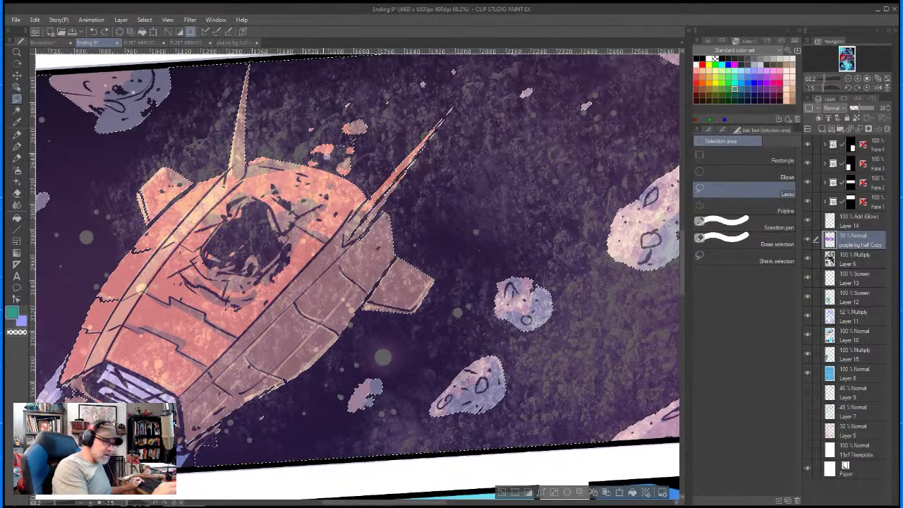
mouse_move(309, 162)
left_mouse_down()
mouse_move(349, 177)
mouse_move(376, 150)
mouse_move(369, 98)
mouse_move(329, 112)
mouse_move(309, 148)
left_mouse_up()
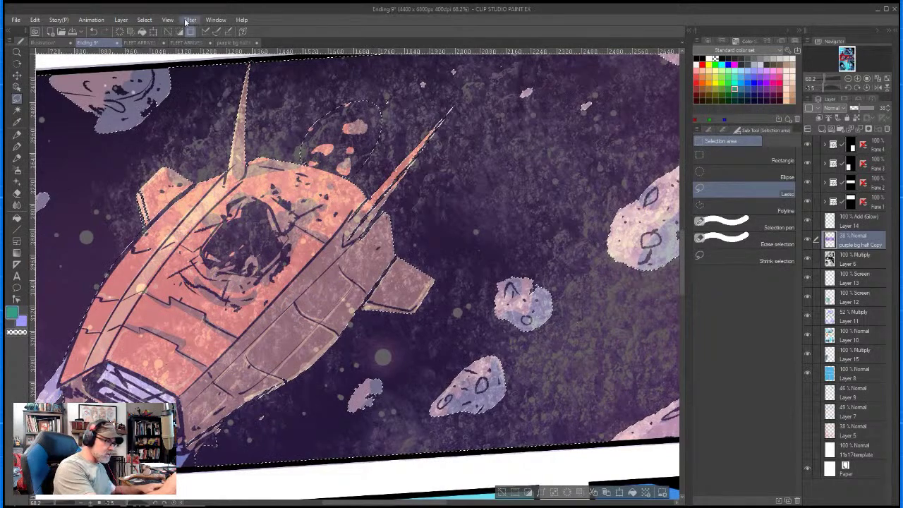
left_click(146, 20)
left_click(181, 62)
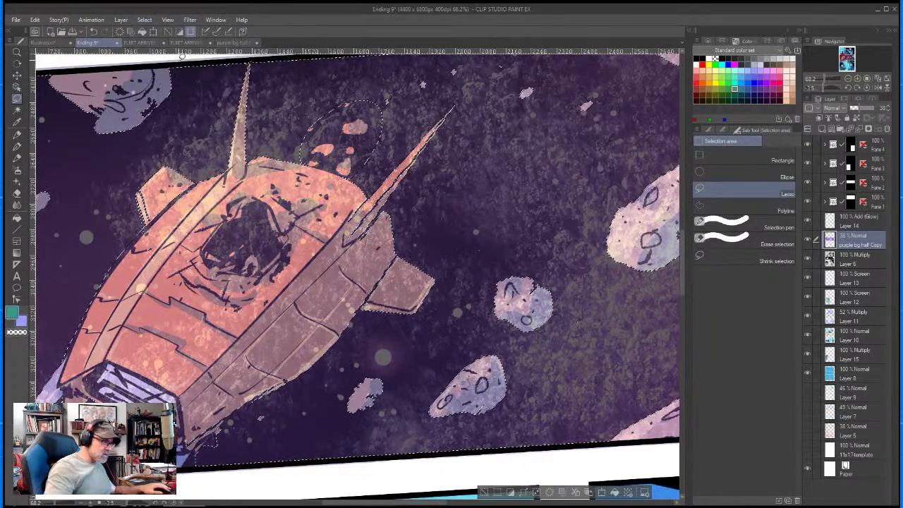
- Try deleting the starfield over the spaceship and the lassoed debris area, undo the deletion and clear the selection
key("Delete")
key("ctrl+z")
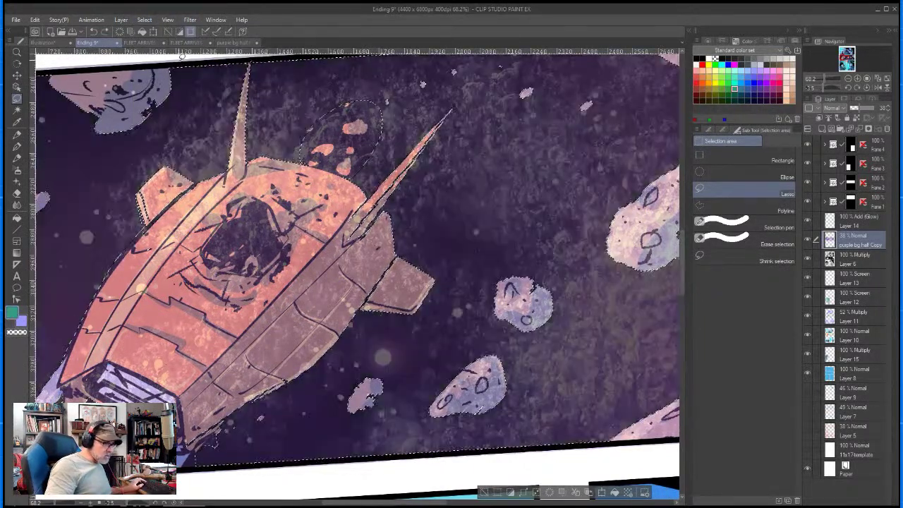
key("Delete")
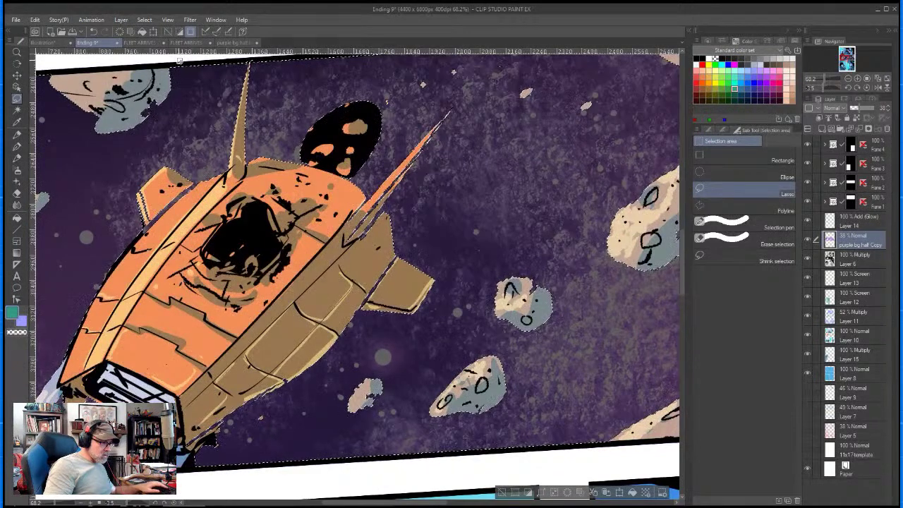
key("ctrl+z")
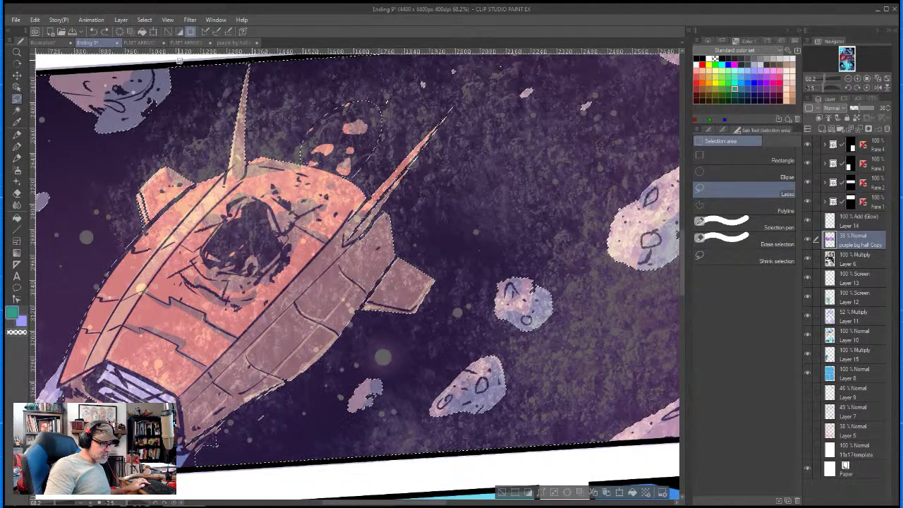
key("ctrl+d")
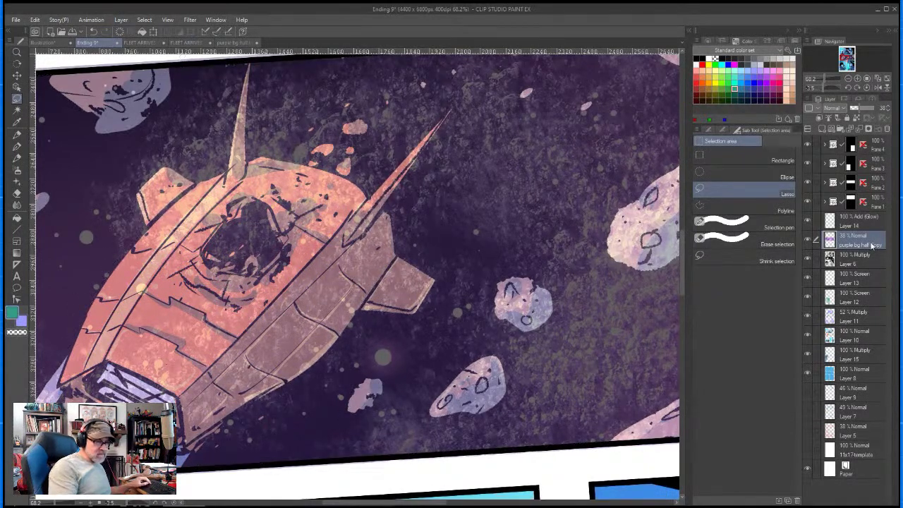
- Auto-select Layer 6's black space around the spaceship and asteroids again, adding the separate area beside the ship's tall left fin
left_click(867, 258)
key("w")
left_click(521, 215)
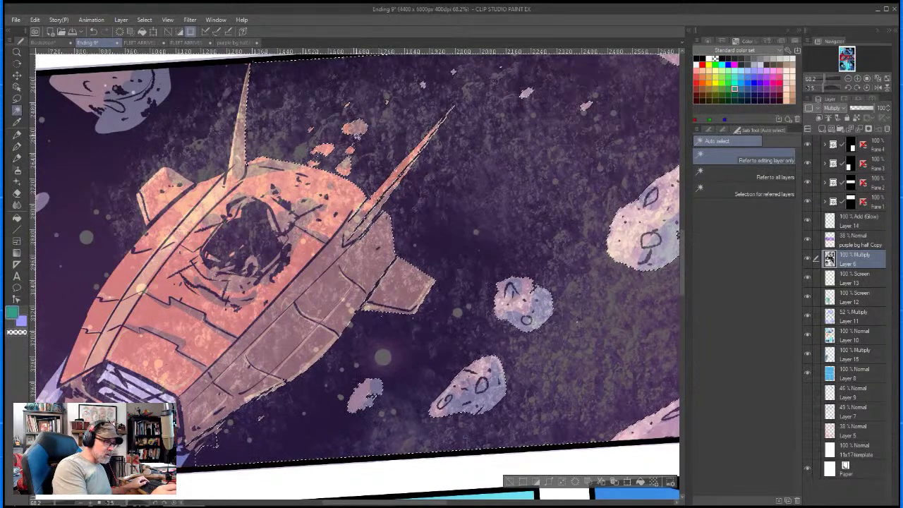
left_click(206, 142, "shift")
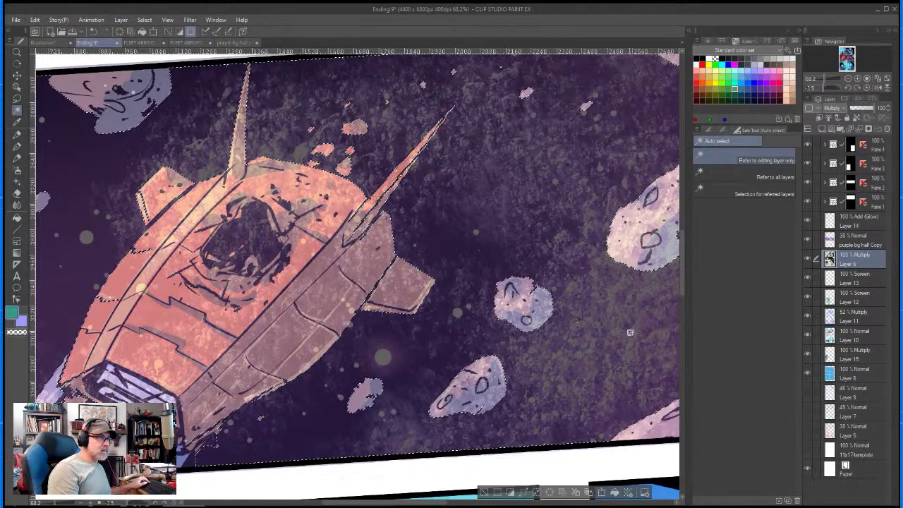
key("space")
left_click_drag(628, 335, 483, 387)
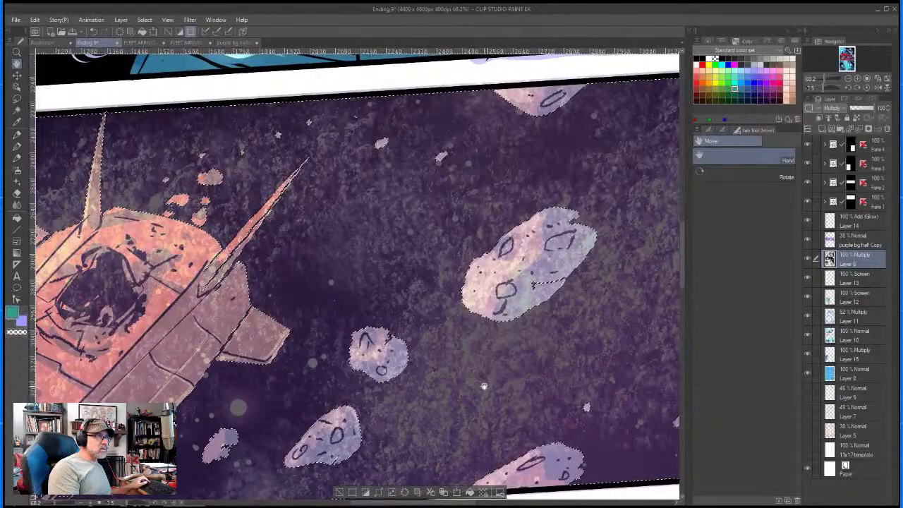
mouse_move(484, 386)
left_mouse_down()
mouse_move(287, 428)
mouse_move(172, 418)
mouse_move(107, 387)
mouse_move(115, 379)
mouse_move(402, 337)
mouse_move(472, 391)
left_mouse_up()
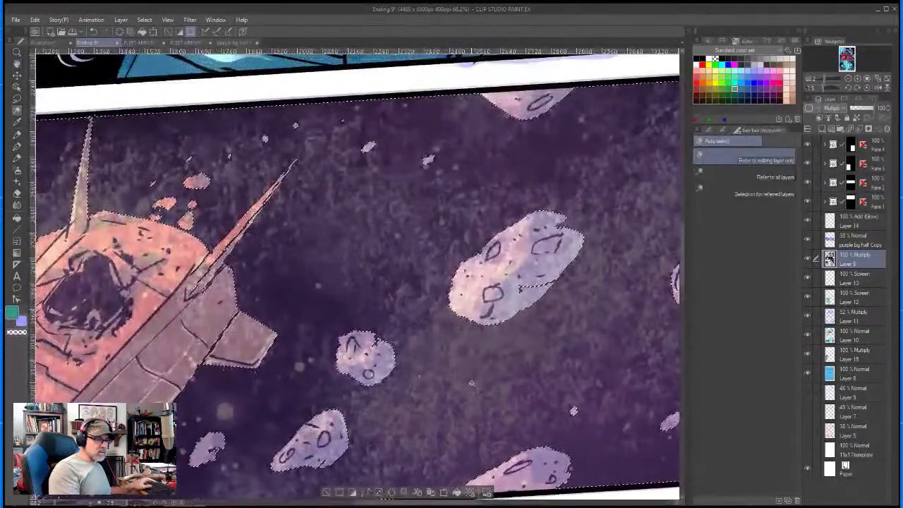
- Delete the purple layer's starfield over the spaceship and asteroids using the inverted selection, deselect, and raise the layer's opacity to 100%
left_click(852, 245)
left_click(144, 19)
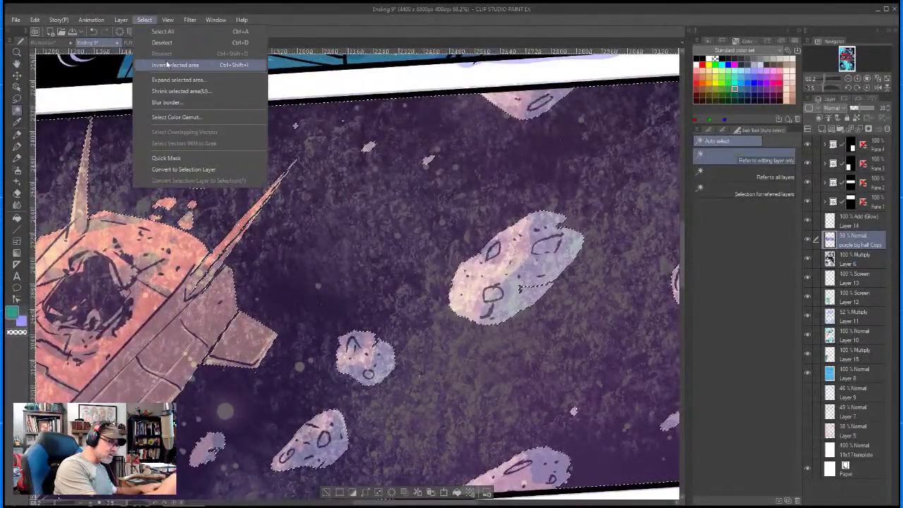
left_click(178, 62)
key("Delete")
key("ctrl+d")
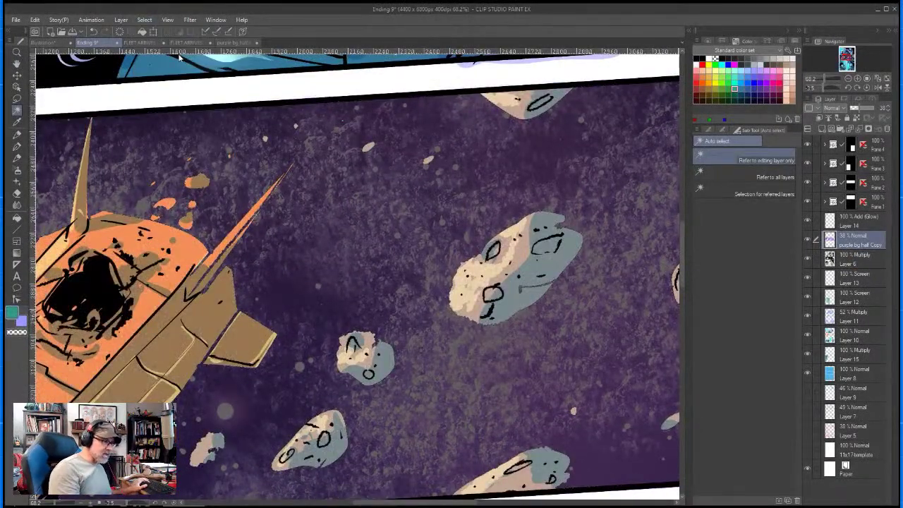
scroll(585, 375, "down", 5)
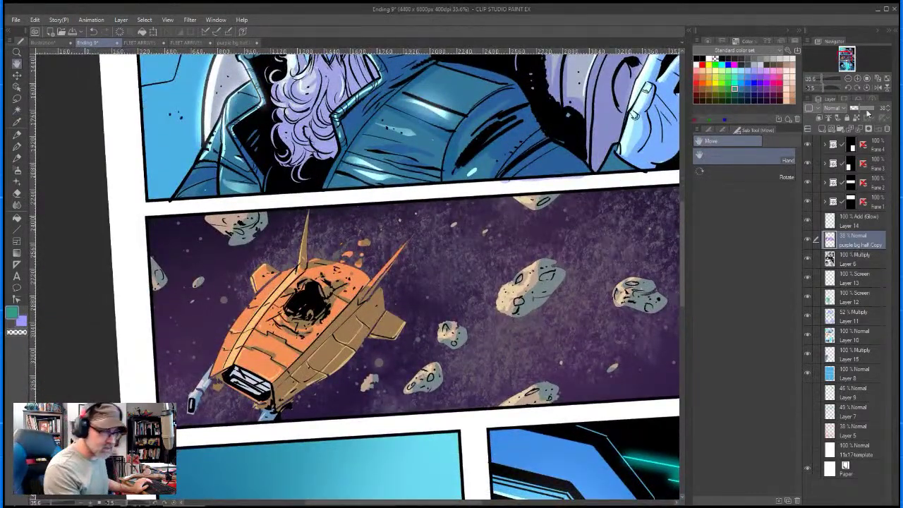
left_click_drag(862, 107, 898, 109)
- Erase the starfield covering the outlines of the ship's left hull edge, tall left fin and small left wing
scroll(361, 305, "up", 5)
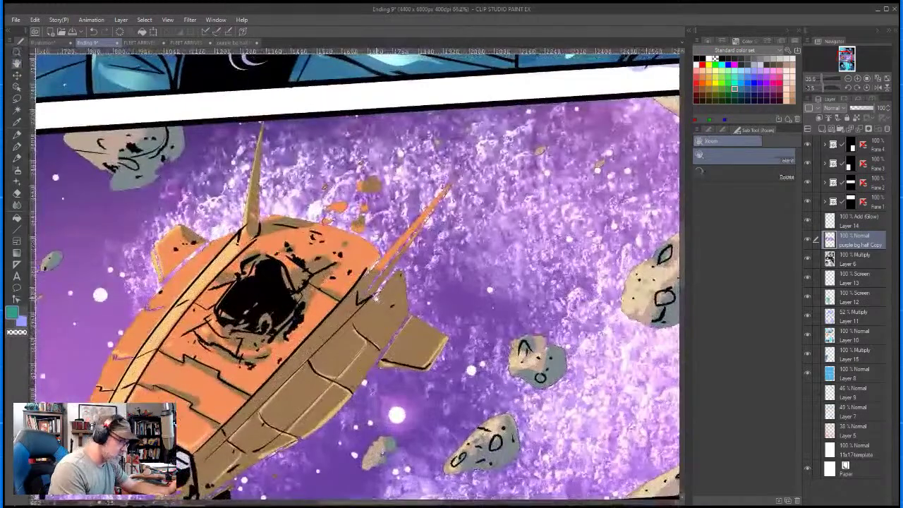
left_click_drag(361, 305, 407, 293)
key("e")
left_click_drag(198, 306, 190, 297)
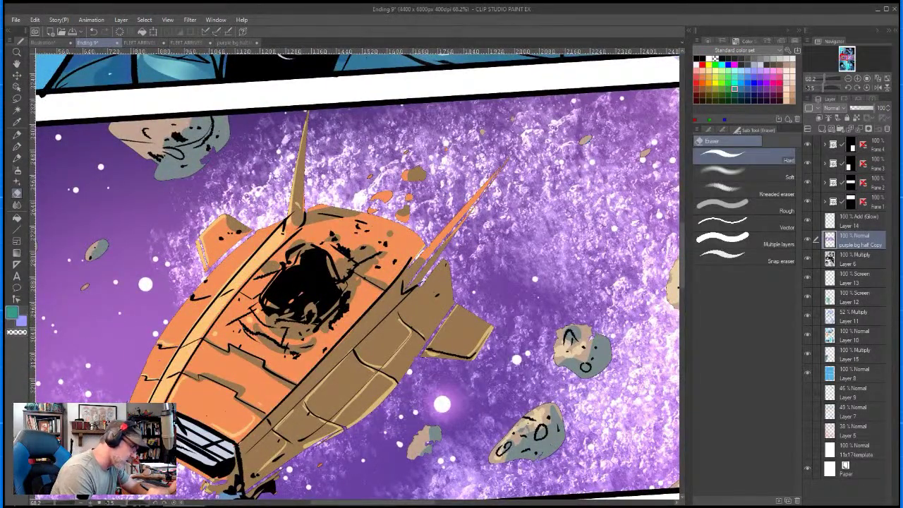
mouse_move(132, 393)
left_mouse_down()
mouse_move(250, 234)
mouse_move(206, 273)
mouse_move(201, 241)
mouse_move(210, 278)
mouse_move(198, 244)
mouse_move(220, 214)
mouse_move(250, 237)
mouse_move(286, 220)
left_mouse_up()
mouse_move(308, 112)
left_mouse_down()
mouse_move(287, 224)
mouse_move(304, 227)
mouse_move(324, 198)
left_mouse_up()
left_click_drag(204, 273, 137, 396)
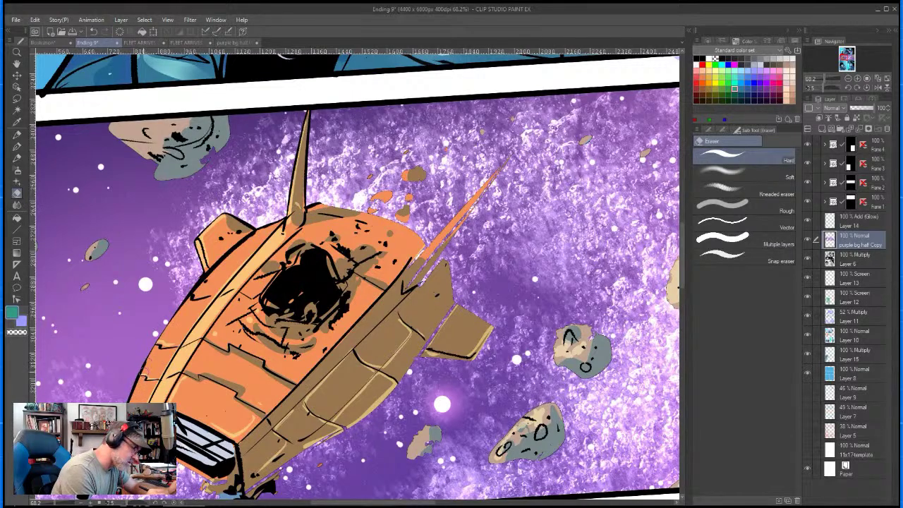
left_click_drag(203, 282, 193, 291)
left_click_drag(157, 345, 163, 348)
- Erase the starfield over the gun's outline beside the ship's nose, undoing the last stray stroke
left_click_drag(294, 421, 407, 300)
mouse_move(231, 337)
left_mouse_down()
mouse_move(209, 418)
mouse_move(240, 368)
mouse_move(250, 396)
mouse_move(234, 379)
mouse_move(216, 452)
mouse_move(206, 409)
mouse_move(213, 450)
left_mouse_up()
mouse_move(348, 391)
left_mouse_down()
mouse_move(340, 397)
mouse_move(413, 340)
left_mouse_up()
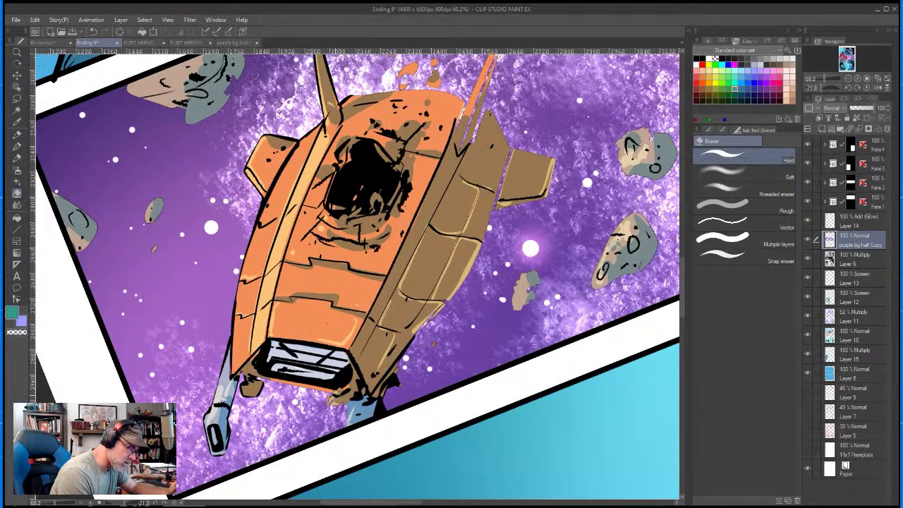
left_click_drag(255, 374, 337, 387)
key("ctrl+z")
- Clean up the remaining starfield along the ship's left hull edge and around the nose and gun
key("r")
left_click_drag(518, 400, 467, 446)
key("e")
mouse_move(291, 179)
left_mouse_down()
mouse_move(273, 204)
mouse_move(288, 179)
left_mouse_up()
left_click_drag(230, 267, 312, 152)
key("r")
left_click_drag(478, 344, 412, 404)
key("e")
mouse_move(218, 251)
left_mouse_down()
mouse_move(249, 323)
mouse_move(224, 353)
left_mouse_up()
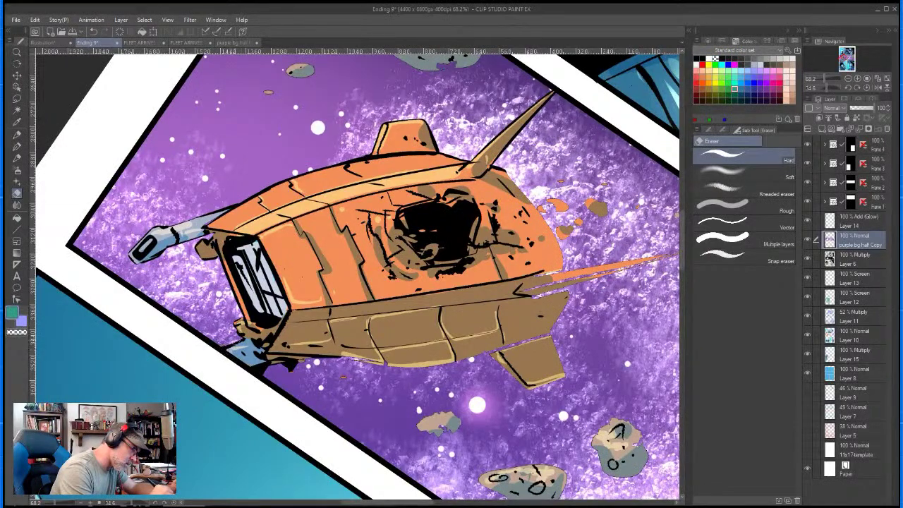
mouse_move(216, 231)
left_mouse_down()
mouse_move(218, 329)
mouse_move(188, 344)
mouse_move(174, 369)
left_mouse_up()
key("r")
key("e")
- Try auto-selecting the ship's brown color on Layer 10 without limiting it to connected pixels, then clear the selection
key("w")
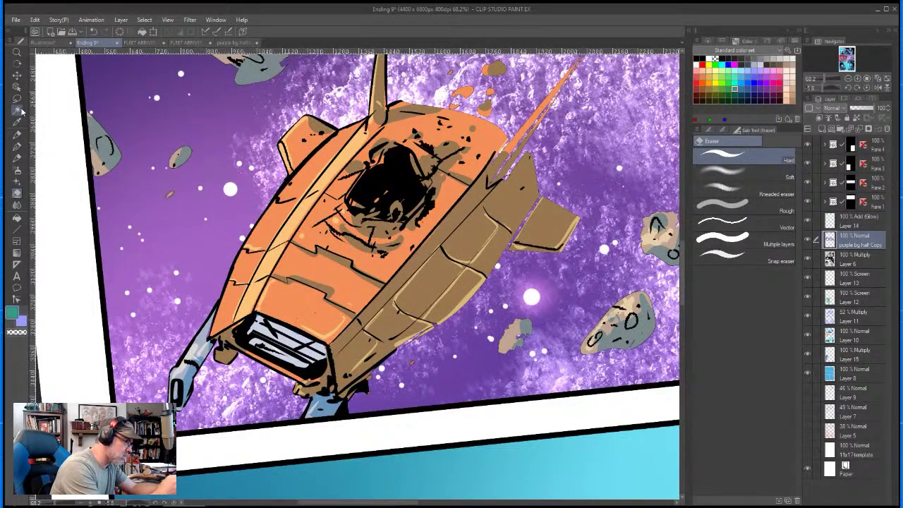
left_click(865, 344)
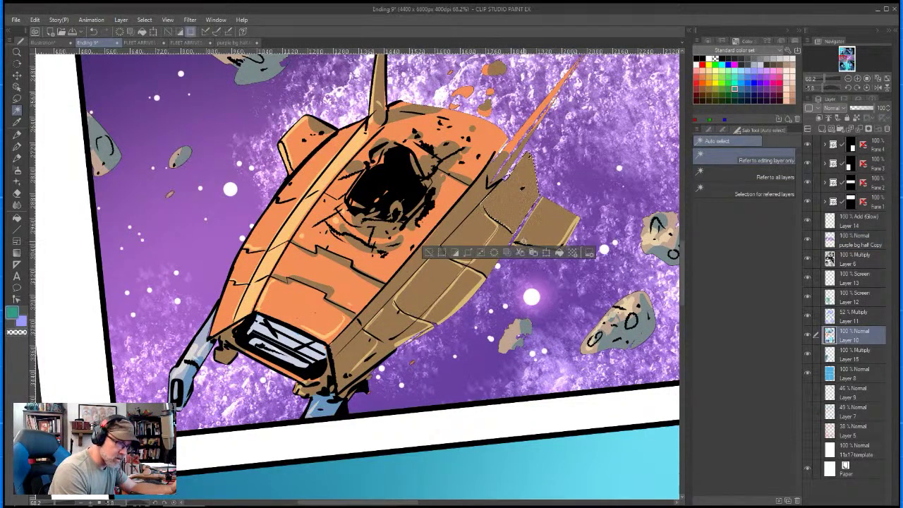
left_click(726, 132)
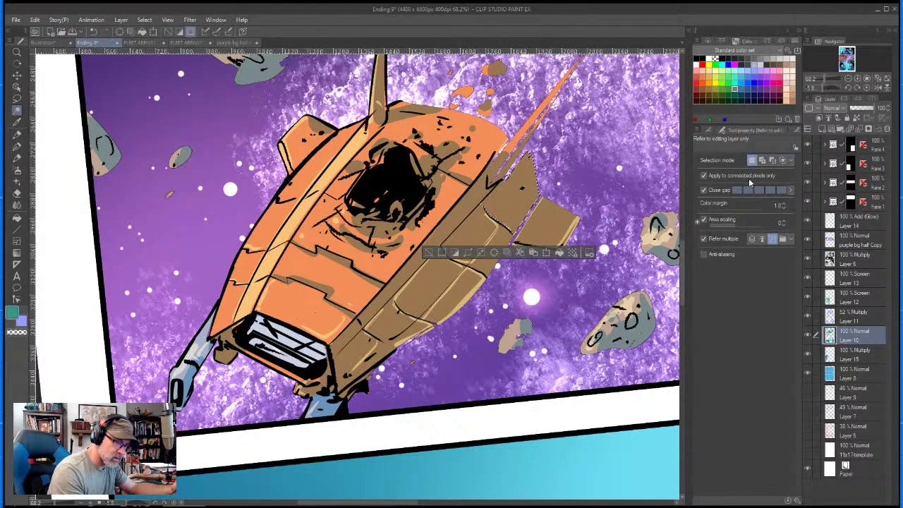
left_click(748, 178)
left_click(487, 227)
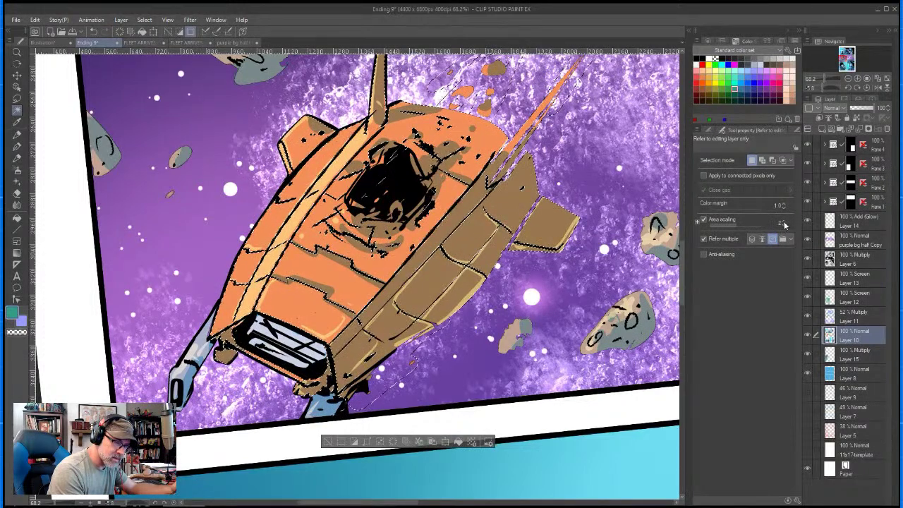
key("Delete")
key("ctrl+d")
left_click(482, 234)
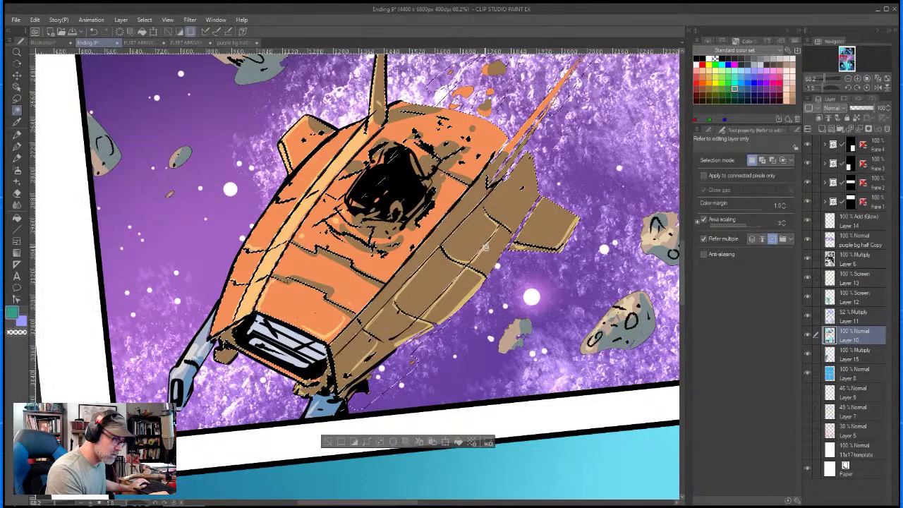
key("ctrl+d")
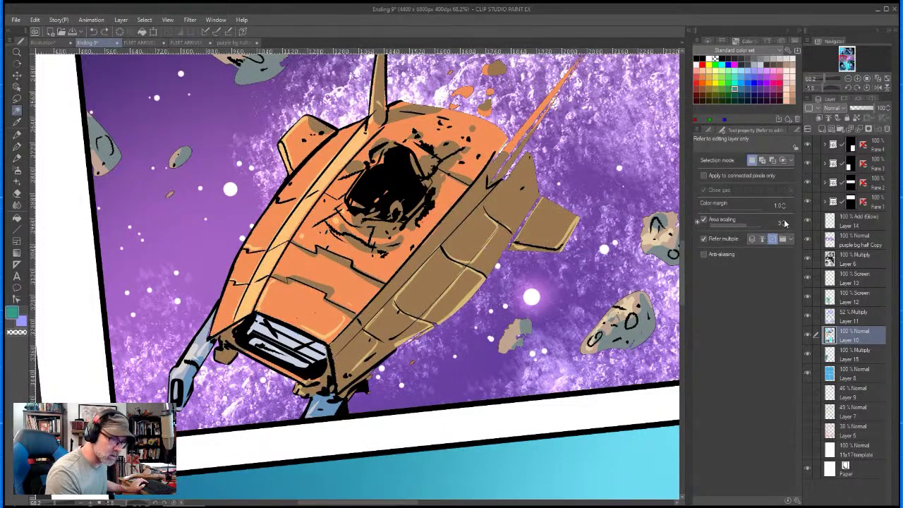
- Try deleting the purple layer's starfield with the brown areas auto-selected at an area scaling of 17, then undo and deselect
left_click(784, 221)
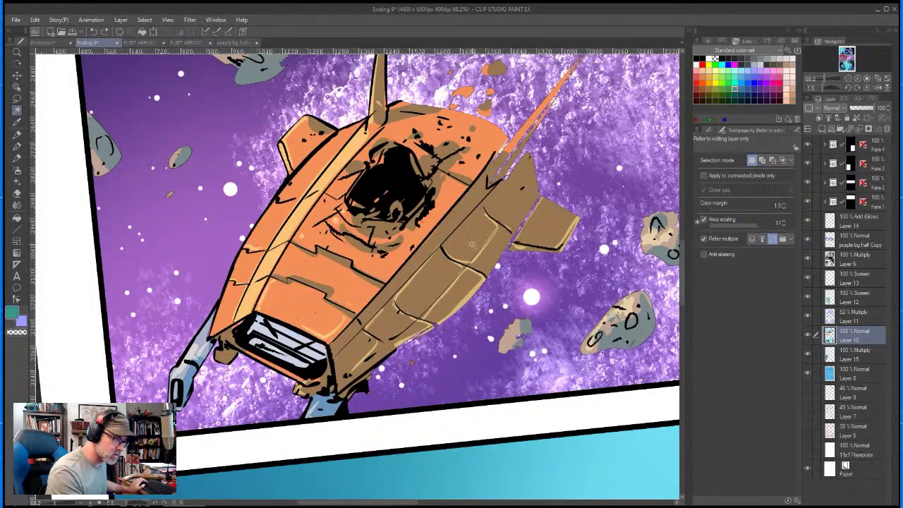
left_click(473, 244)
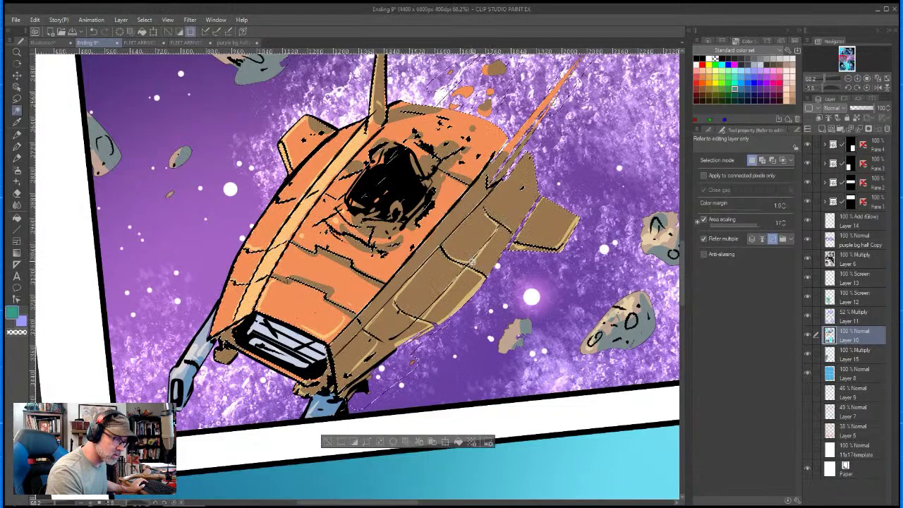
left_click(860, 244)
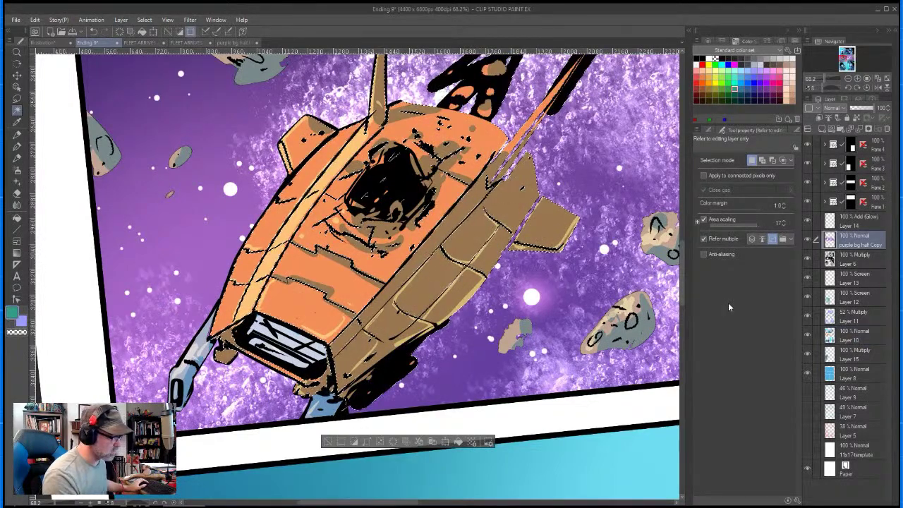
key("Delete")
key("ctrl+d")
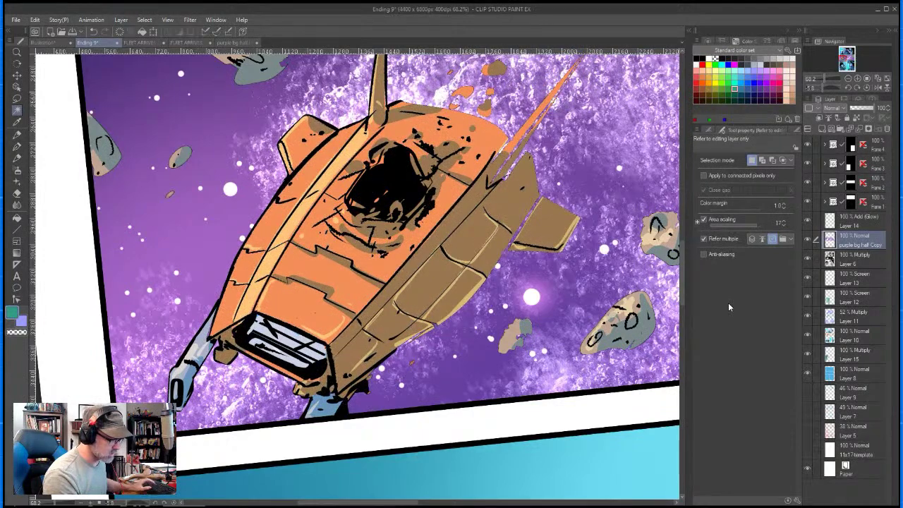
- Erase the starfield from the gap beside the ship's right wing and along the lower hull edge, using brush size 17
key("e")
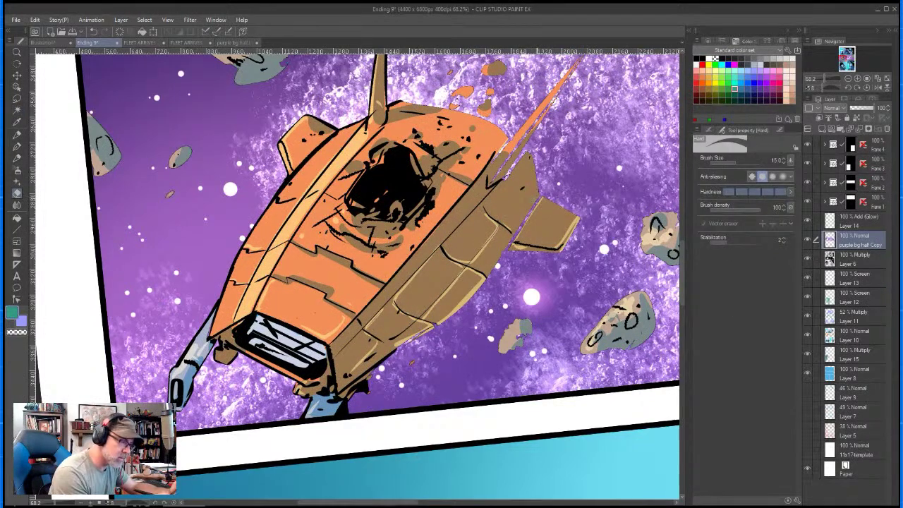
left_click_drag(525, 221, 502, 255)
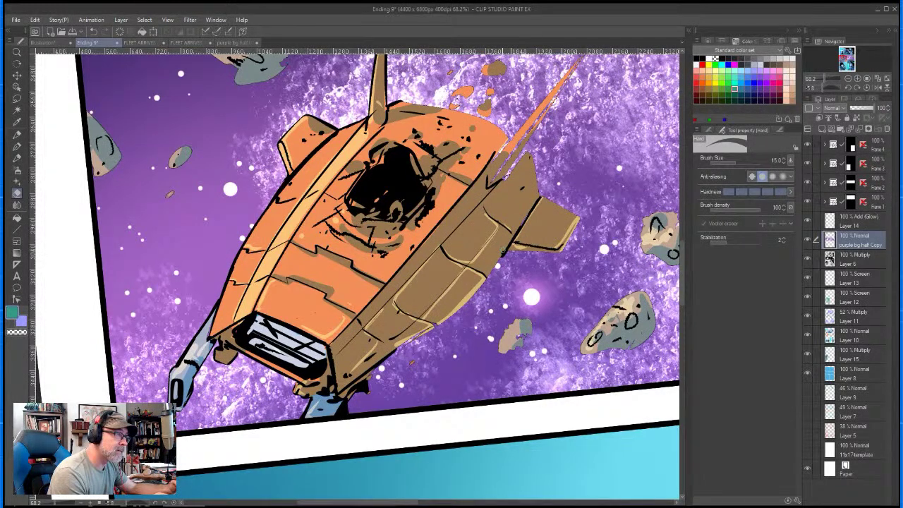
key("bracketright")
mouse_move(504, 253)
left_mouse_down()
mouse_move(466, 303)
mouse_move(363, 379)
left_mouse_up()
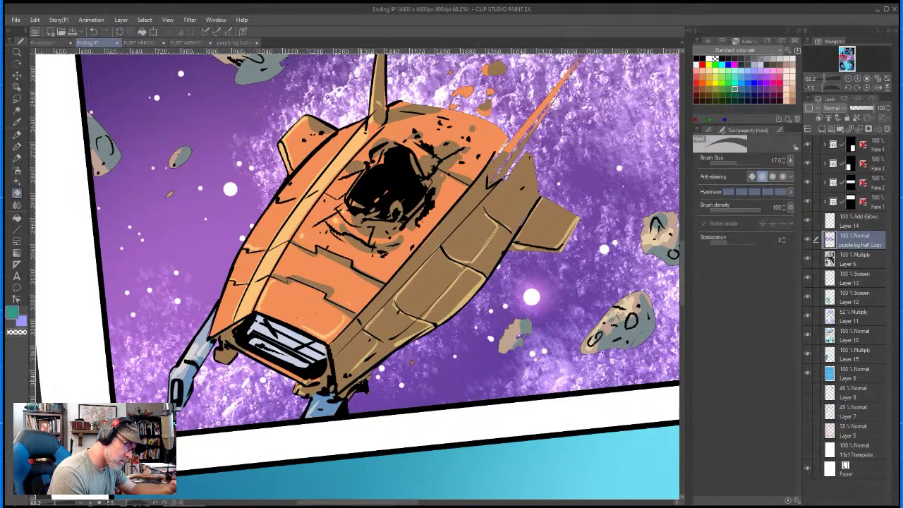
- Erase the starfield around the base of the ship's right fin, the rear hull corner and the right wing with a larger eraser
key("bracketright")
key("bracketright")
mouse_move(508, 143)
left_mouse_down()
mouse_move(490, 163)
mouse_move(503, 181)
left_mouse_up()
left_click_drag(528, 151, 537, 197)
key("r")
left_click_drag(605, 275, 533, 449)
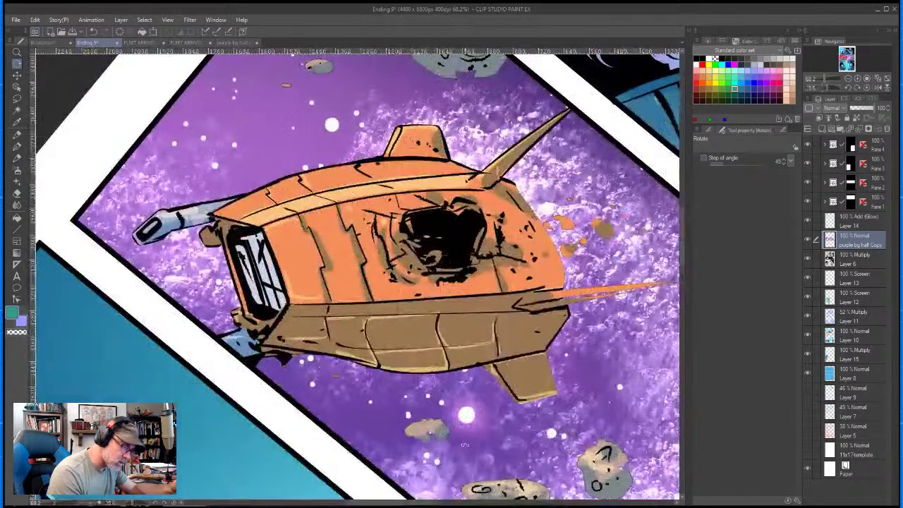
left_click_drag(493, 371, 488, 366)
- Reduce the eraser's brush size to 10 and clean the starfield from the outlines of the ship's gun and nose
key("[")
key("[")
key("[")
key("[")
key("[")
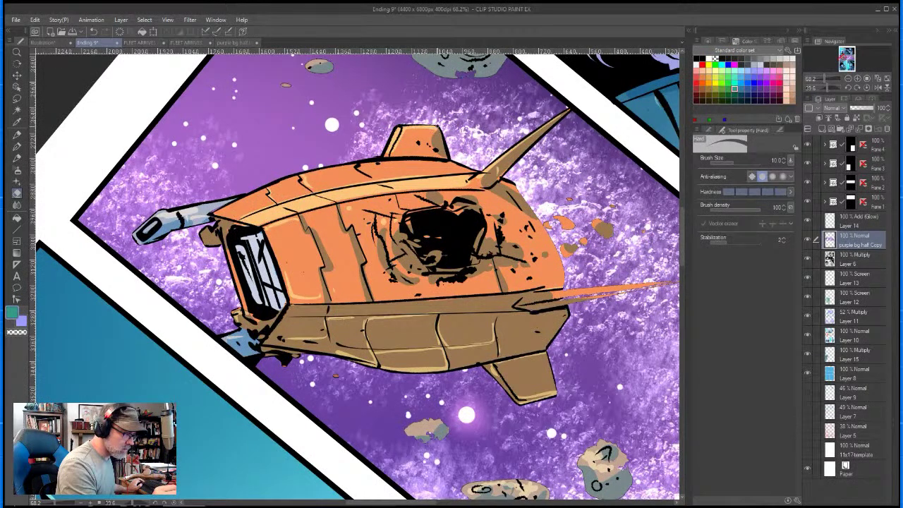
mouse_move(212, 212)
left_mouse_down()
mouse_move(221, 206)
mouse_move(171, 232)
left_mouse_up()
mouse_move(223, 245)
left_mouse_down()
mouse_move(244, 318)
mouse_move(234, 309)
mouse_move(230, 316)
left_mouse_up()
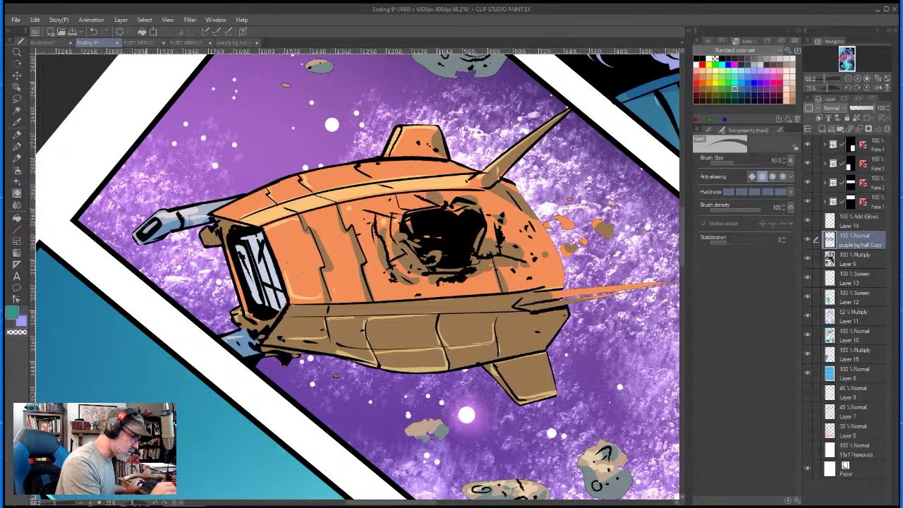
left_click_drag(161, 209, 134, 233)
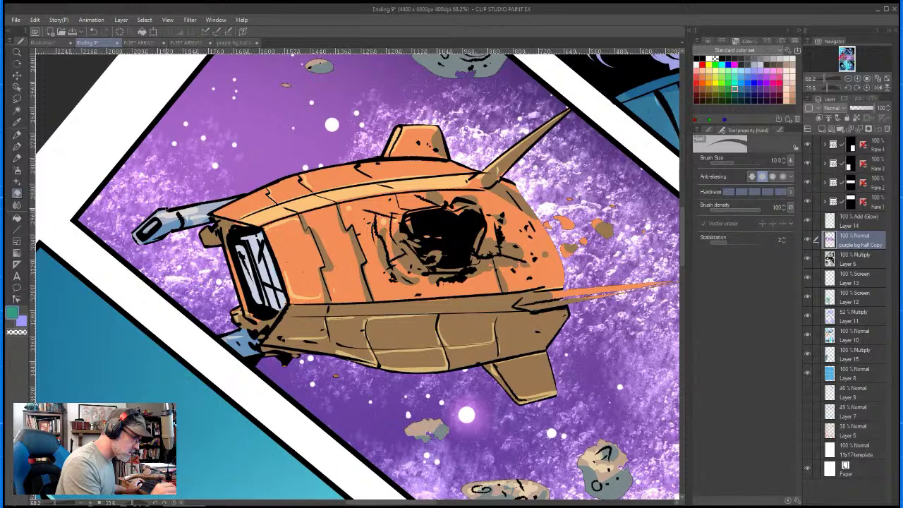
left_click_drag(169, 210, 229, 198)
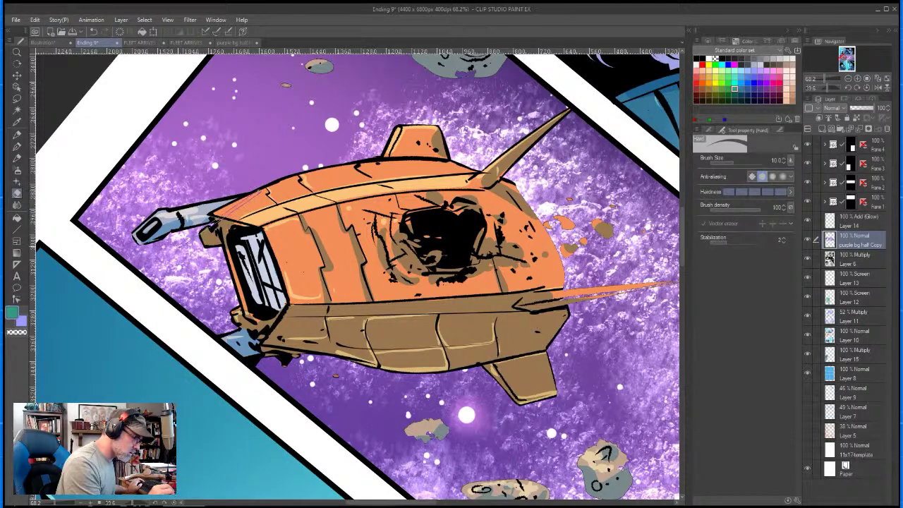
mouse_move(179, 230)
left_mouse_down()
mouse_move(222, 221)
mouse_move(180, 230)
left_mouse_up()
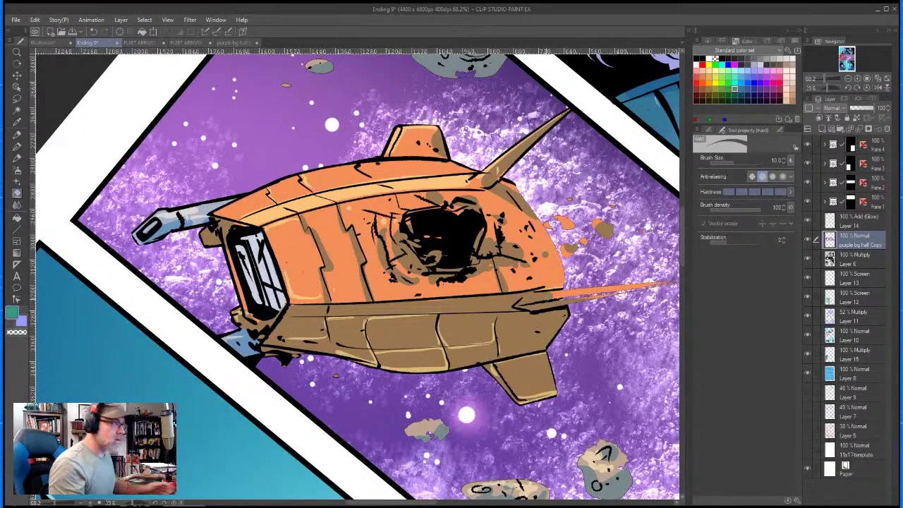
- Erase the starfield along both edges of the ship's tall right fin, up to its tip
key("shift+space")
left_click_drag(519, 412, 561, 215)
key("space")
left_click_drag(561, 214, 482, 393)
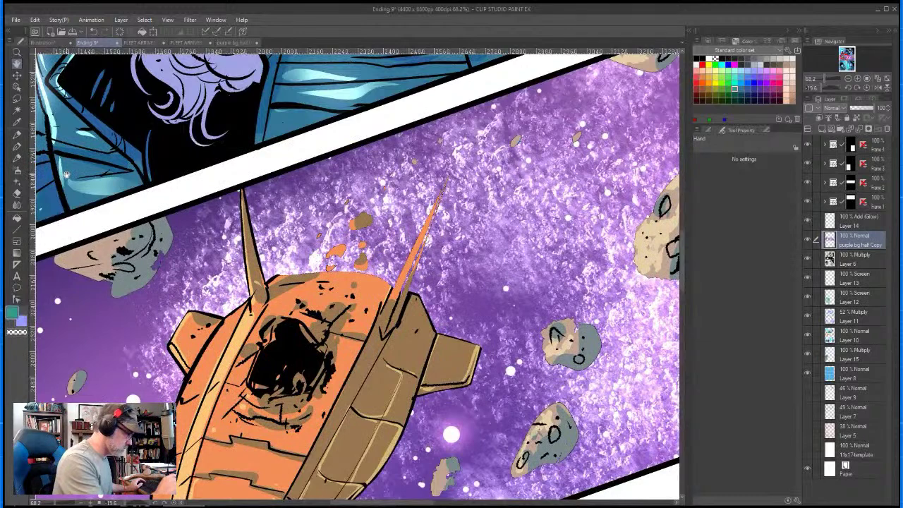
key("j")
mouse_move(435, 205)
left_mouse_down()
mouse_move(391, 296)
mouse_move(449, 176)
left_mouse_up()
left_click_drag(434, 229, 408, 296)
left_click_drag(449, 176, 407, 300)
mouse_move(446, 182)
left_mouse_down()
mouse_move(397, 316)
mouse_move(447, 182)
left_mouse_up()
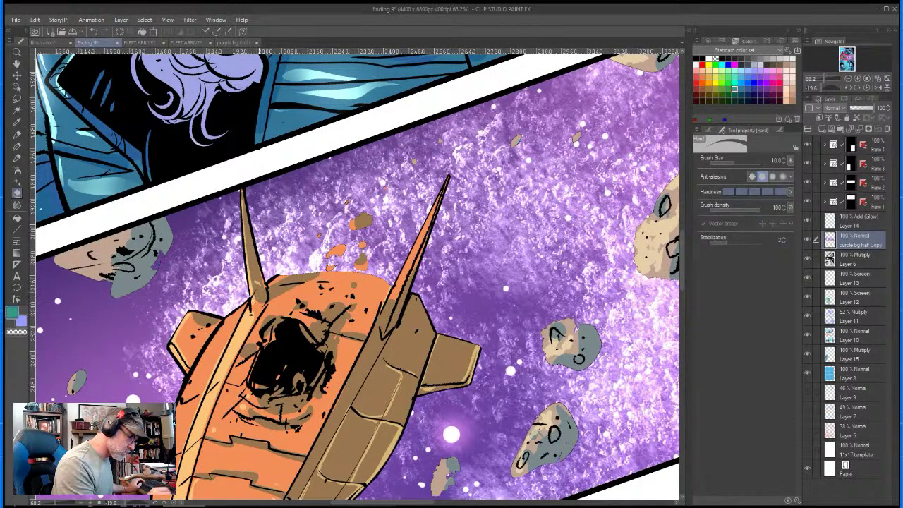
- Erase the starfield along the outlines of the small left wing, the hull's rear edge and the debris chunks behind the ship
left_click_drag(168, 346, 187, 311)
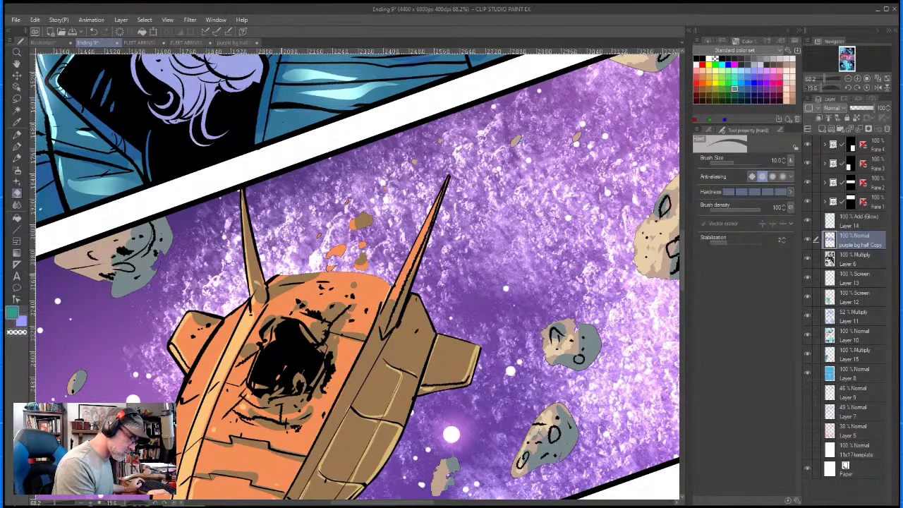
mouse_move(280, 275)
left_mouse_down()
mouse_move(355, 272)
mouse_move(395, 285)
mouse_move(384, 277)
left_mouse_up()
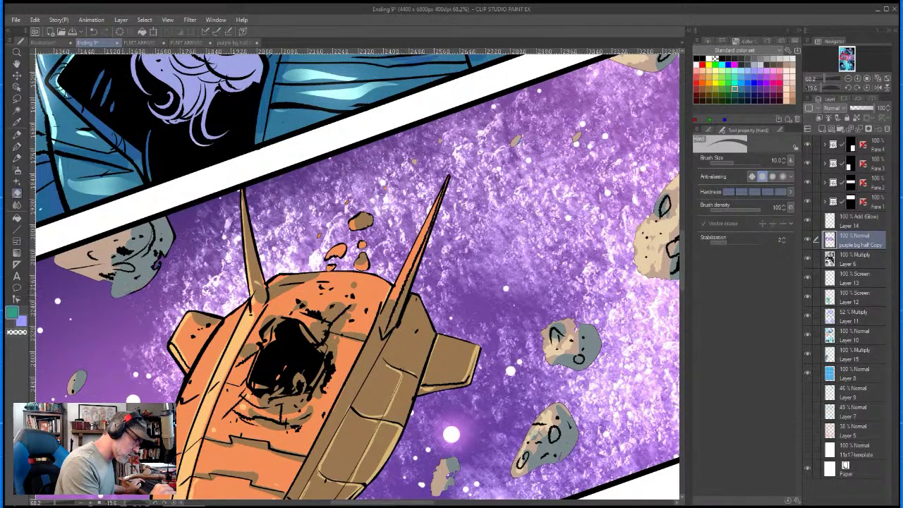
- Set the eraser's brush size to 20 and erase the starfield over the outlines of the two asteroids cut by the panel border
key("space")
left_click_drag(300, 358, 362, 321)
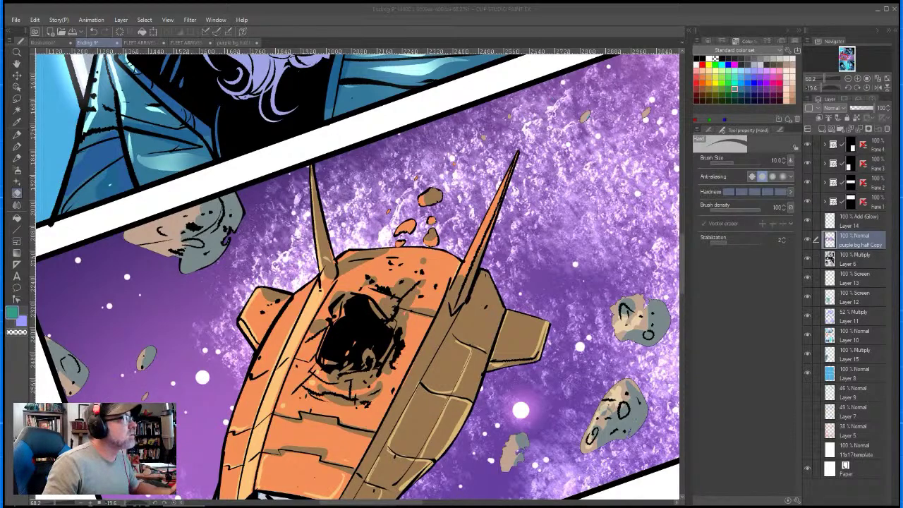
left_click(614, 36)
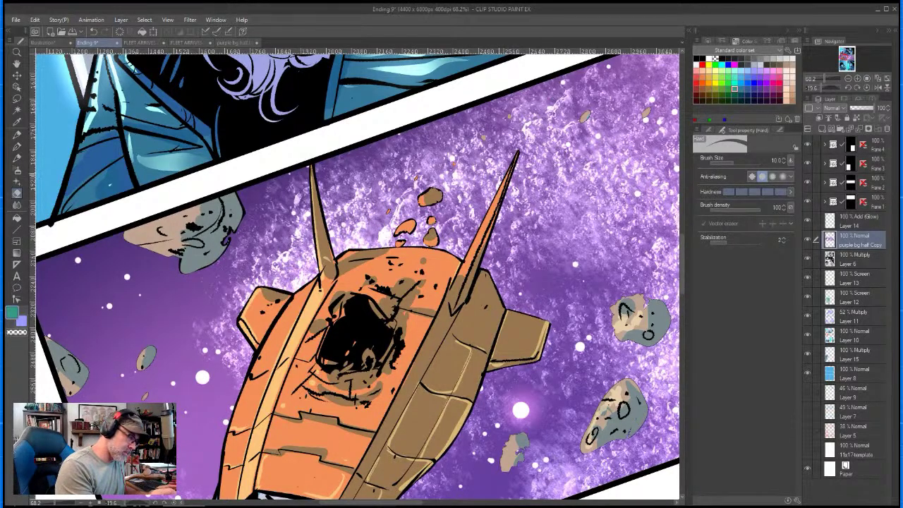
key("bracketright")
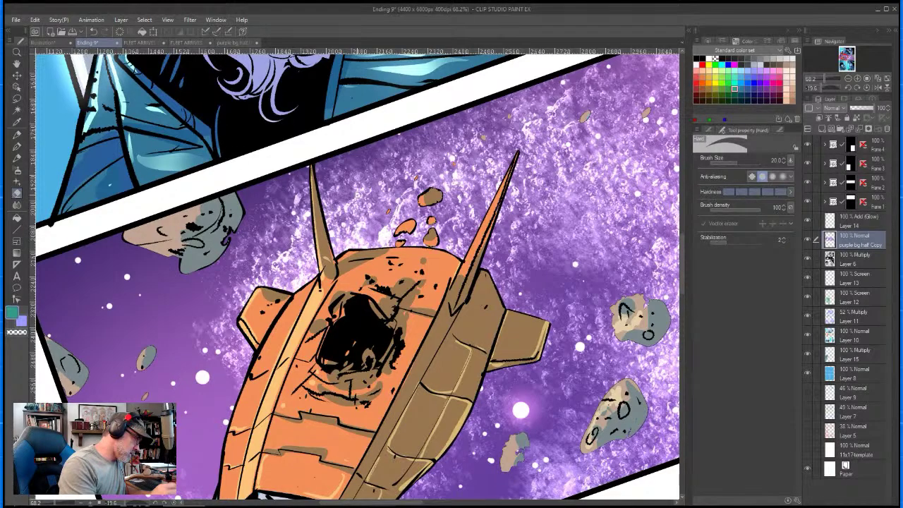
left_click_drag(190, 229, 346, 252)
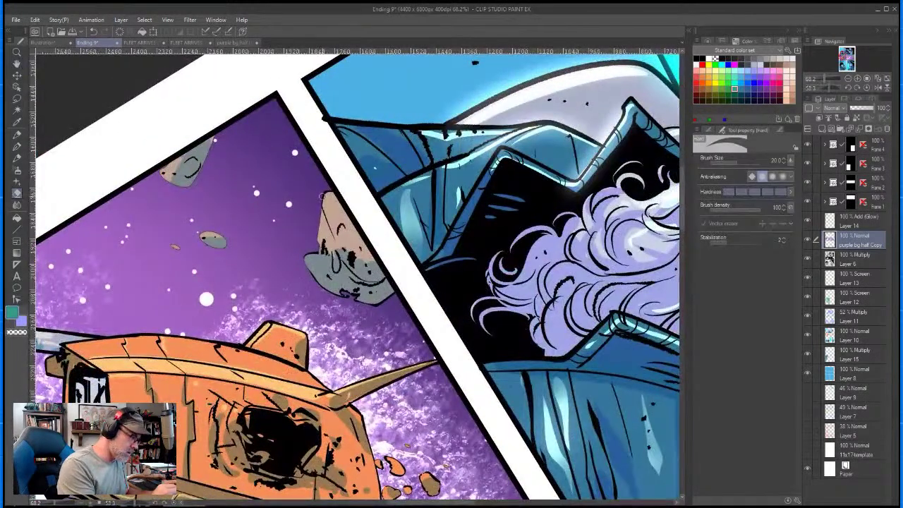
left_click_drag(325, 194, 316, 246)
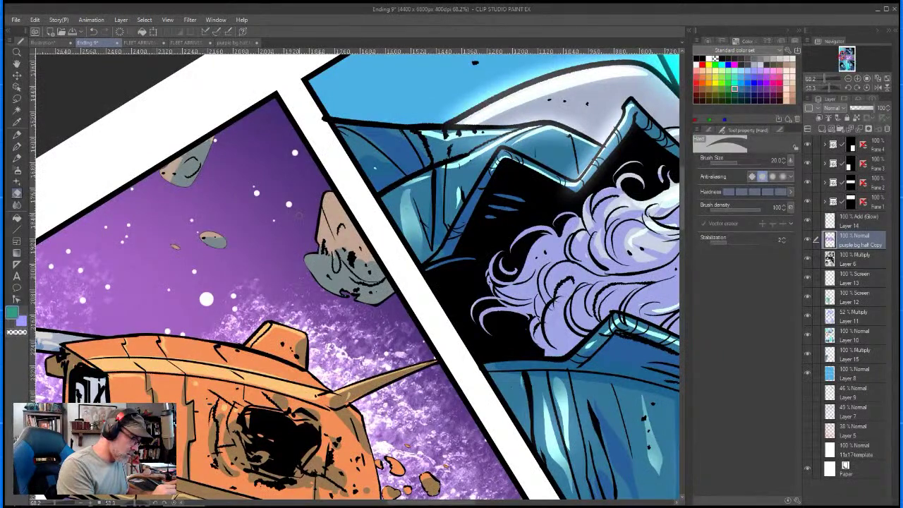
mouse_move(164, 166)
left_mouse_down()
mouse_move(177, 186)
mouse_move(206, 158)
mouse_move(217, 127)
left_mouse_up()
- Erase the starfield over the outline of the small oval asteroid between the ship and the panel's left border
key("shift+space")
left_click_drag(525, 435, 557, 164)
key("space")
left_click_drag(584, 327, 646, 227)
key("e")
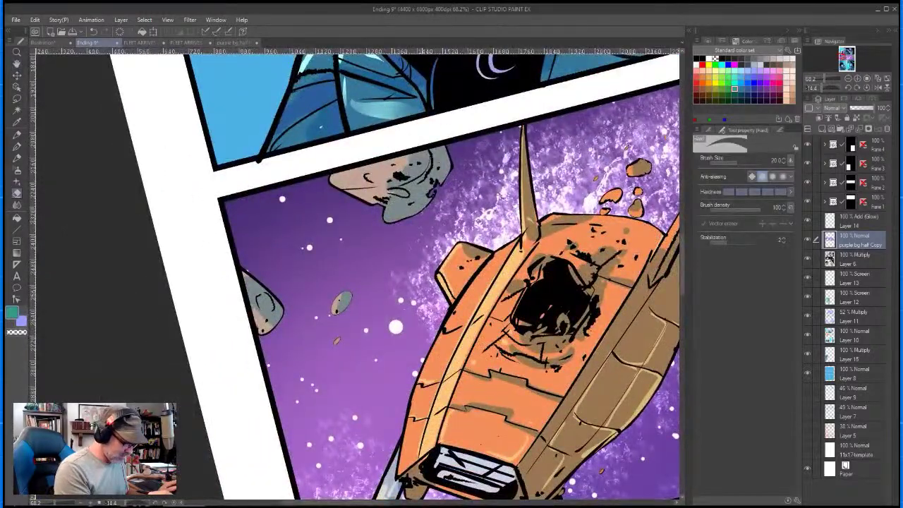
mouse_move(347, 289)
left_mouse_down()
mouse_move(329, 310)
mouse_move(353, 292)
left_mouse_up()
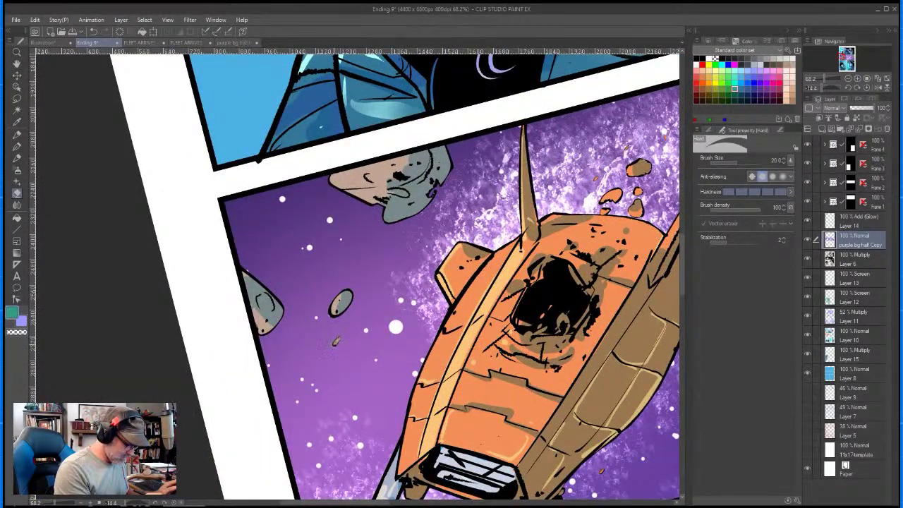
- Erase the starfield over the outlines of the tiny rock below the oval asteroid and the three small asteroids right of the ship
left_click_drag(343, 333, 337, 342)
key("space")
left_click_drag(417, 402, 342, 141)
left_click_drag(572, 169, 296, 367)
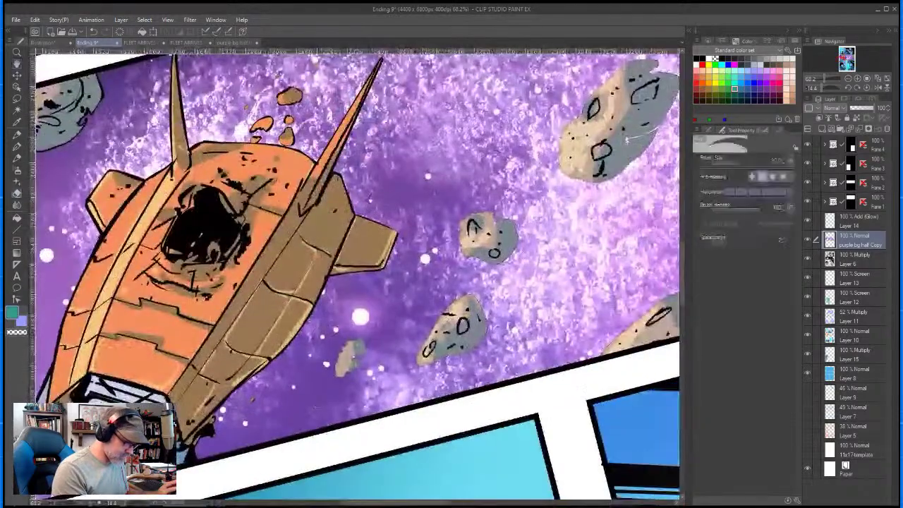
mouse_move(355, 340)
left_mouse_down()
mouse_move(337, 358)
mouse_move(336, 378)
mouse_move(352, 368)
mouse_move(364, 338)
left_mouse_up()
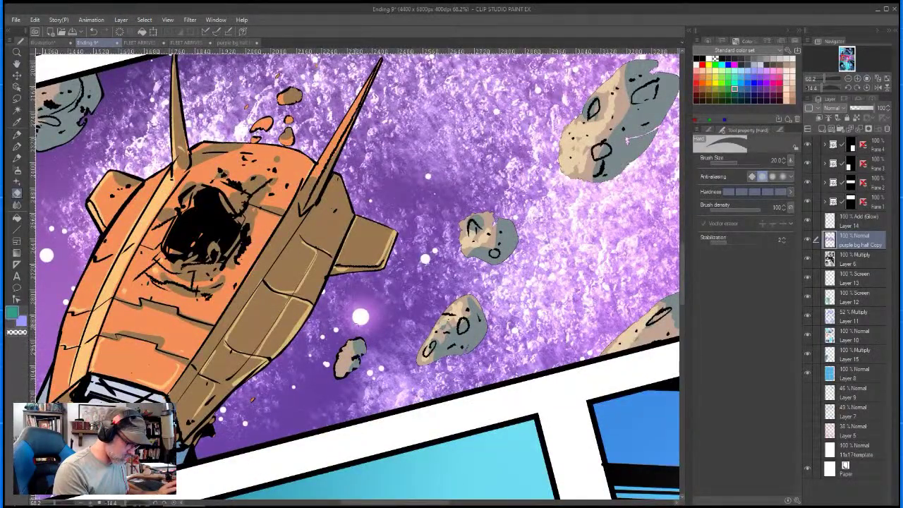
mouse_move(460, 296)
left_mouse_down()
mouse_move(416, 362)
mouse_move(467, 347)
mouse_move(485, 328)
mouse_move(478, 299)
mouse_move(449, 293)
mouse_move(489, 331)
mouse_move(467, 353)
left_mouse_up()
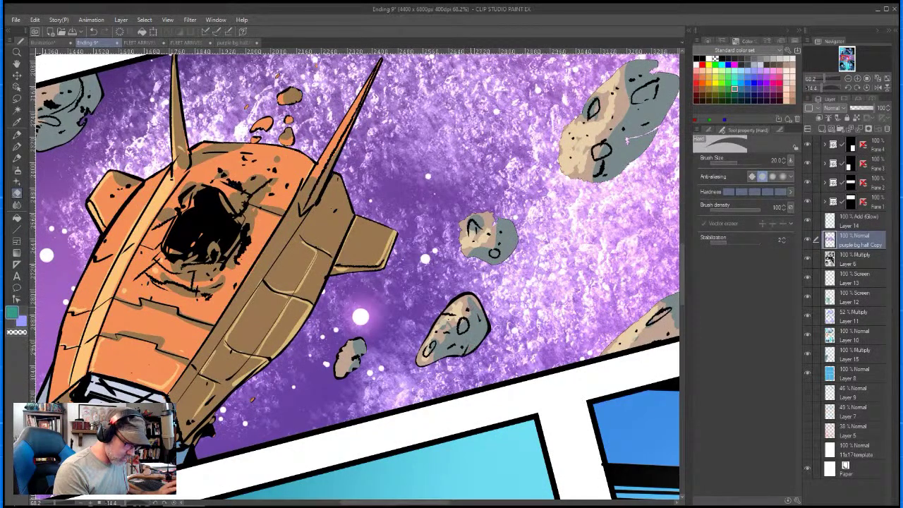
mouse_move(460, 225)
left_mouse_down()
mouse_move(463, 255)
mouse_move(492, 266)
mouse_move(511, 258)
left_mouse_up()
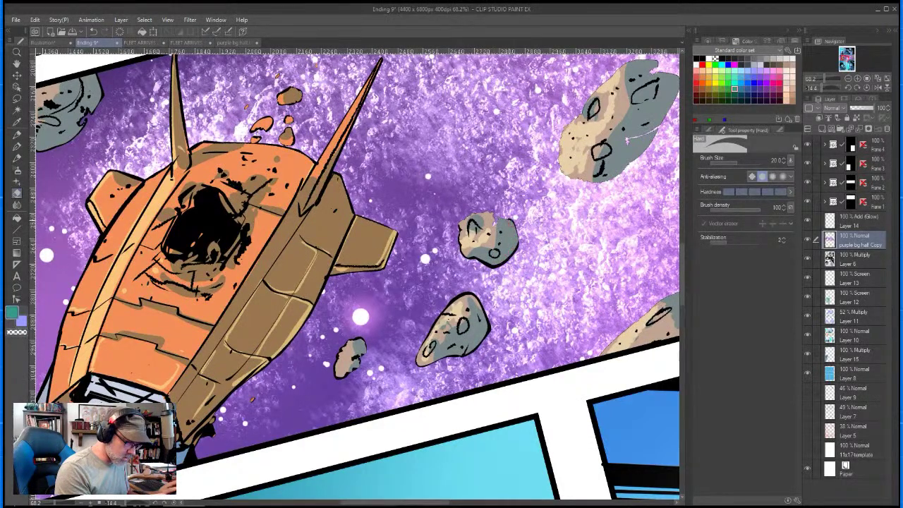
mouse_move(492, 211)
left_mouse_down()
mouse_move(459, 225)
mouse_move(494, 223)
left_mouse_up()
- Erase the starfield over the outline of the large asteroid in the middle of the space panel
key("space")
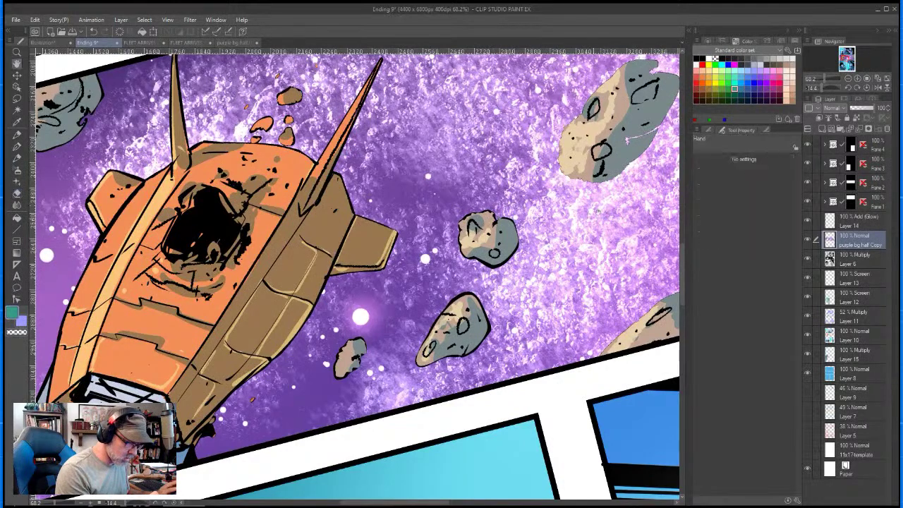
left_click_drag(519, 80, 382, 206)
left_click_drag(498, 262, 490, 266)
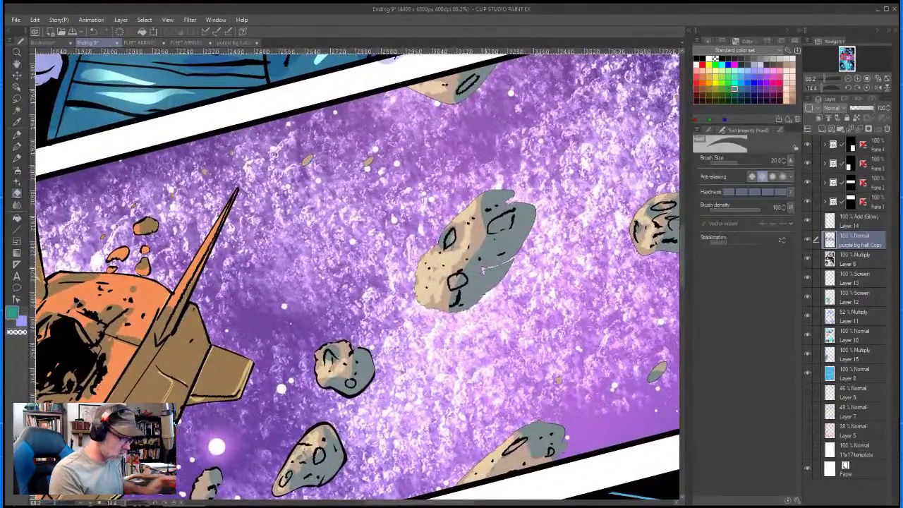
mouse_move(505, 200)
left_mouse_down()
mouse_move(536, 206)
mouse_move(530, 245)
mouse_move(493, 265)
mouse_move(487, 296)
mouse_move(446, 313)
mouse_move(416, 301)
mouse_move(417, 267)
mouse_move(457, 210)
mouse_move(506, 187)
mouse_move(515, 199)
left_mouse_up()
- Erase the starfield over two tiny rocks near the right fin at brush size 15, and over the asteroid cut by the upper border at 20
left_click_drag(363, 158, 368, 167)
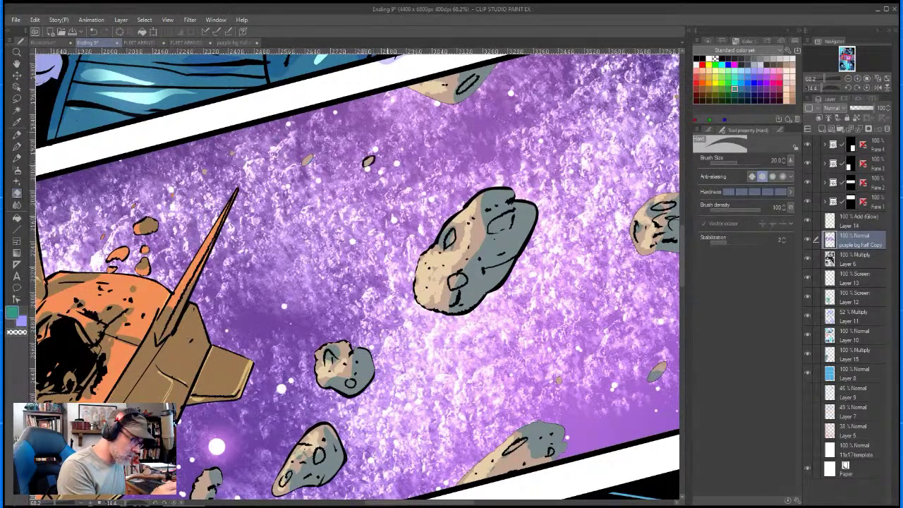
key("ctrl+z")
key("[")
key("[")
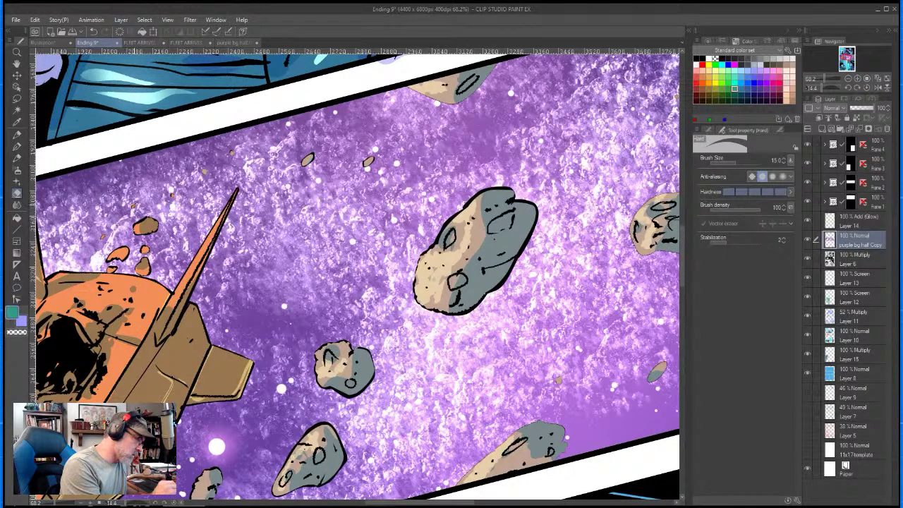
key("bracketright")
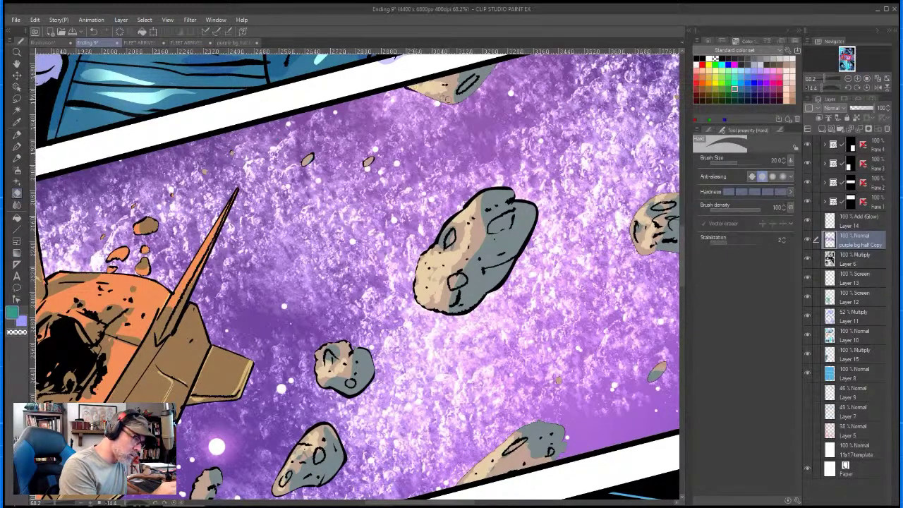
left_click_drag(496, 63, 468, 98)
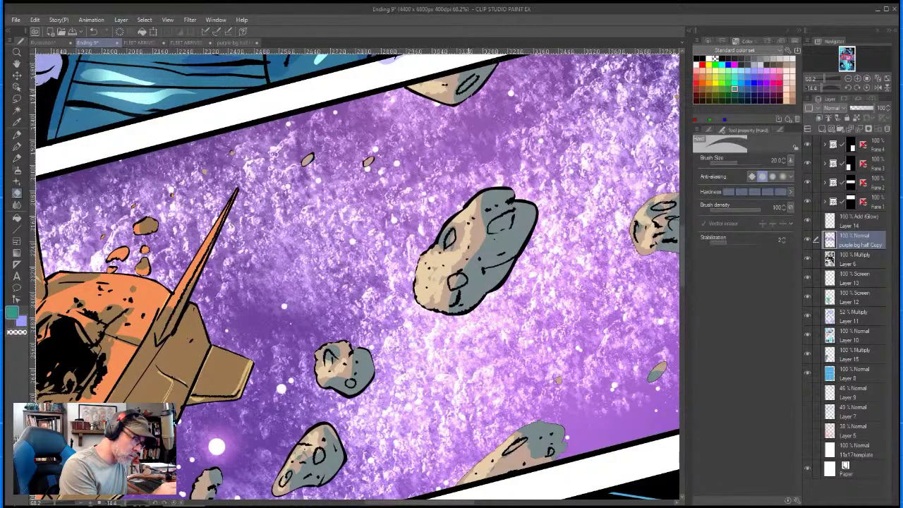
- Erase the starfield over the outline of the huge asteroid filling the space panel's upper right corner, raising the eraser's brush size to 40
left_click_drag(584, 304, 428, 262)
left_click_drag(487, 124, 550, 118)
left_click_drag(567, 114, 467, 184)
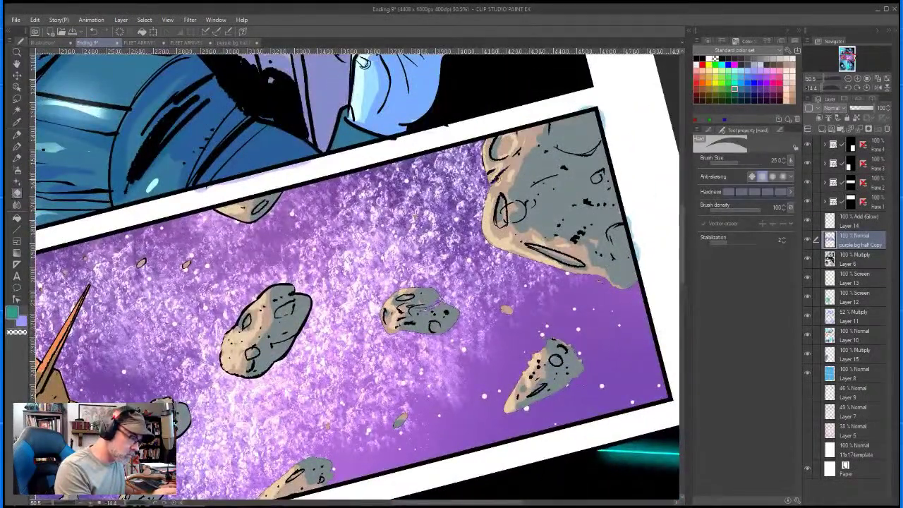
left_click_drag(484, 145, 483, 240)
left_click_drag(577, 452, 581, 445)
left_click_drag(356, 62, 196, 136)
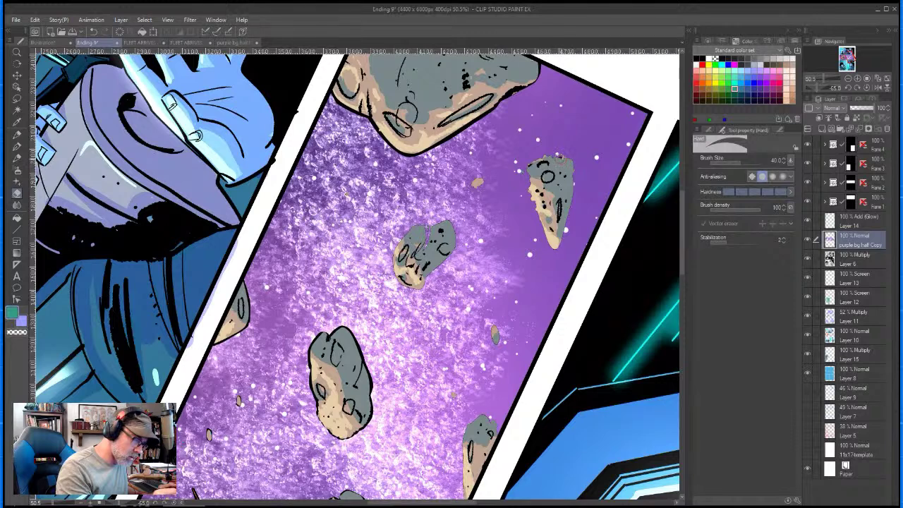
- Erase the starfield over the outline of the pointed asteroid, and over three tiny rocks near it at brush size 25
mouse_move(531, 183)
left_mouse_down()
mouse_move(556, 247)
mouse_move(573, 173)
mouse_move(572, 160)
mouse_move(557, 154)
left_mouse_up()
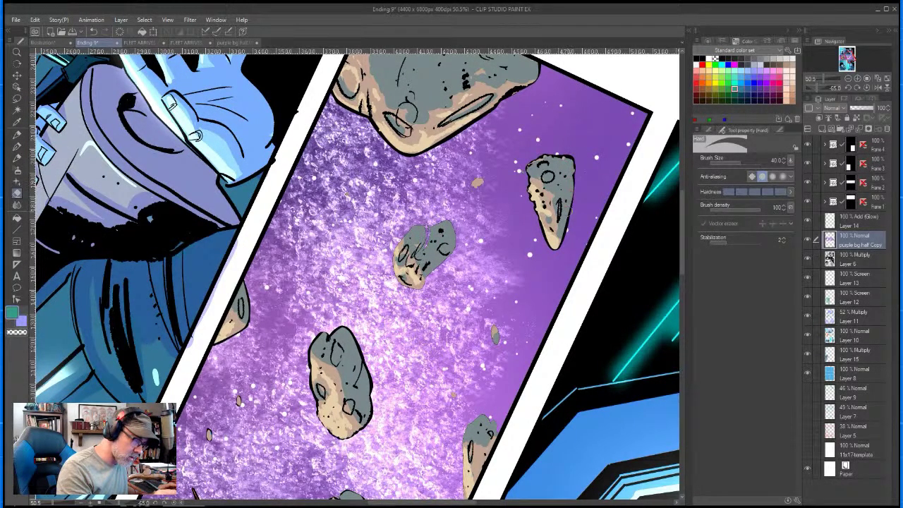
left_click_drag(482, 180, 475, 185)
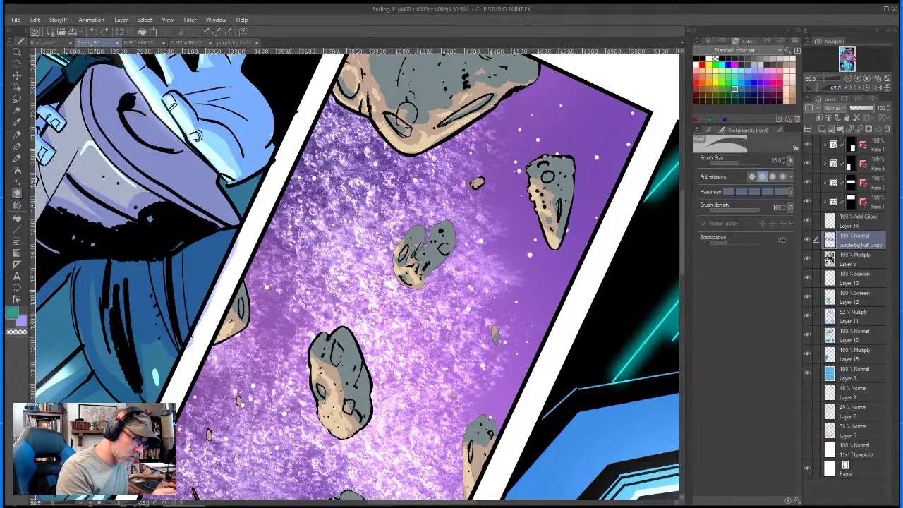
left_click_drag(495, 330, 495, 335)
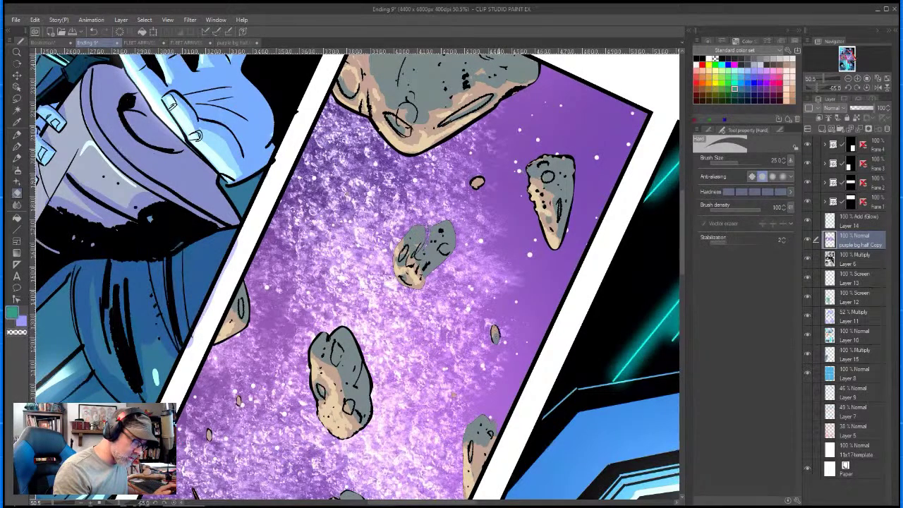
left_click(453, 396)
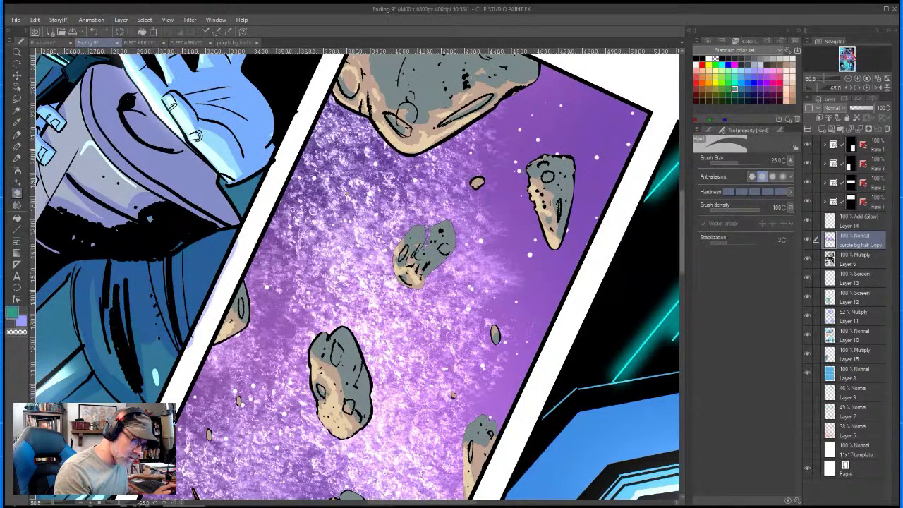
- Set the eraser's brush size to 50 and erase the starfield over the outline of the asteroid cut by the panel's lower border
left_click_drag(681, 233, 682, 274)
key("bracketright")
key("bracketright")
key("bracketright")
mouse_move(463, 214)
left_mouse_down()
mouse_move(467, 288)
mouse_move(482, 202)
mouse_move(497, 216)
left_mouse_up()
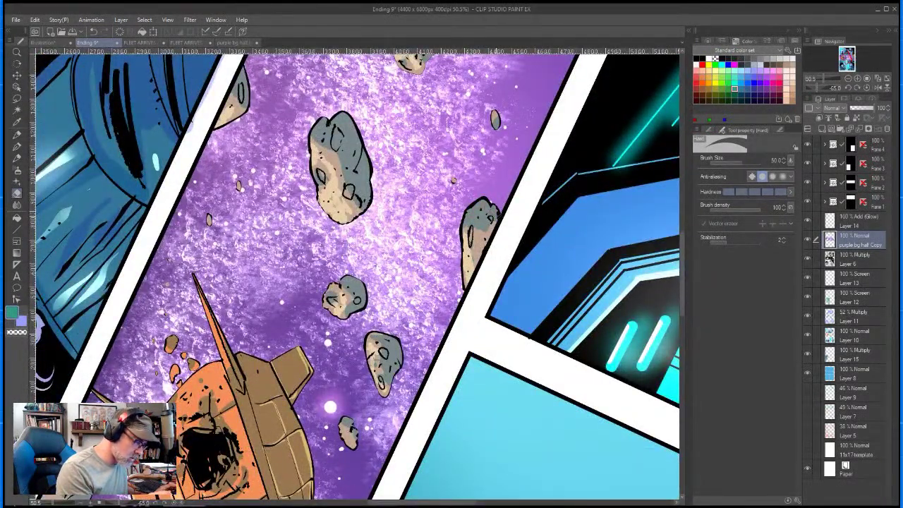
- Erase the starfield left over the upper left outline of the small notched asteroid beside the ship's right wing
key("r")
left_click_drag(536, 282, 418, 448)
key("e")
left_click_drag(322, 255, 317, 261)
- Clean the starfield off the ship's lower right hull edge, right wing and right fin outline with the hard eraser
key("ctrl+space")
left_click_drag(380, 229, 318, 232)
key("space")
left_click_drag(479, 388, 576, 390)
key("ctrl+space")
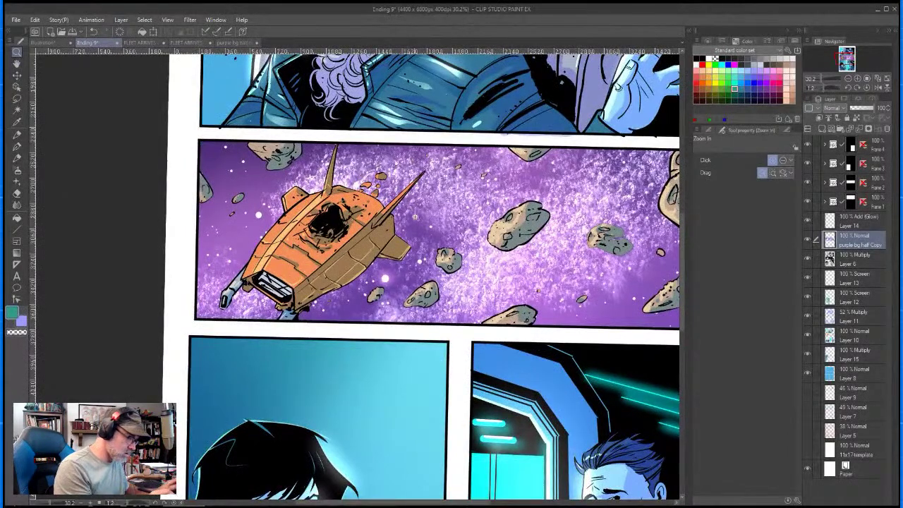
left_click(412, 221)
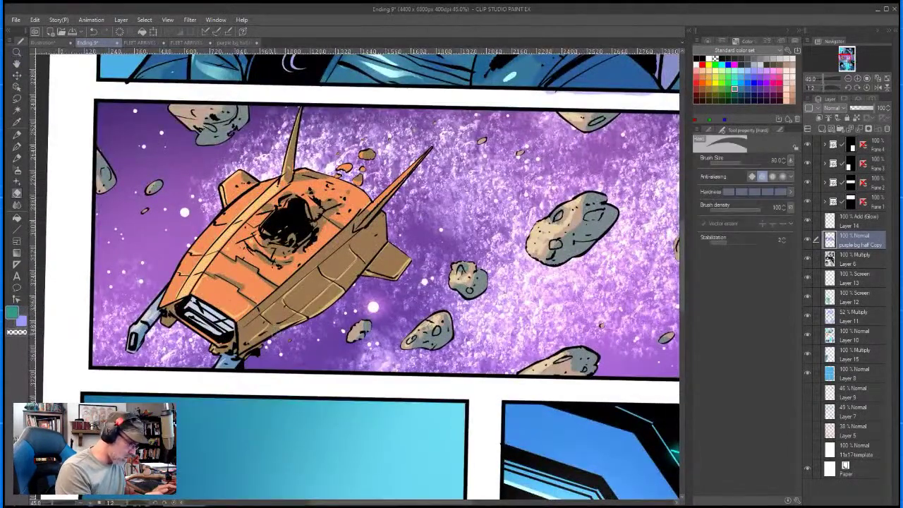
left_click_drag(260, 344, 360, 274)
mouse_move(386, 212)
left_mouse_down()
mouse_move(385, 233)
mouse_move(414, 263)
mouse_move(381, 280)
mouse_move(362, 277)
left_mouse_up()
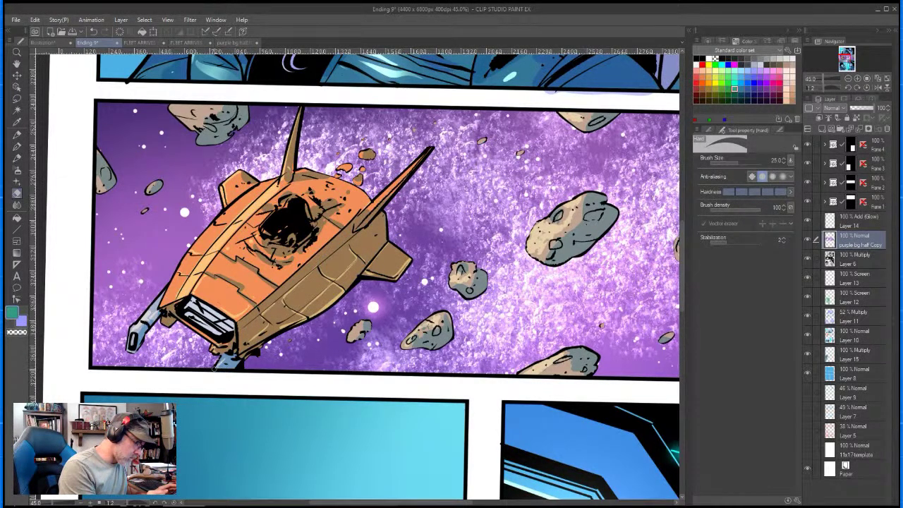
- Save the comic page file
key("ctrl+space")
left_click_drag(568, 296, 494, 300)
key("space")
left_click_drag(626, 326, 455, 299)
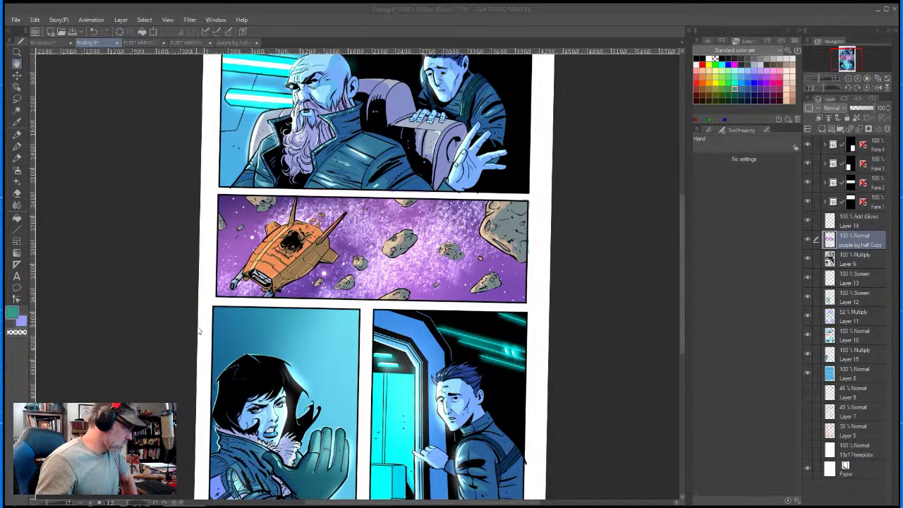
left_click(73, 32)
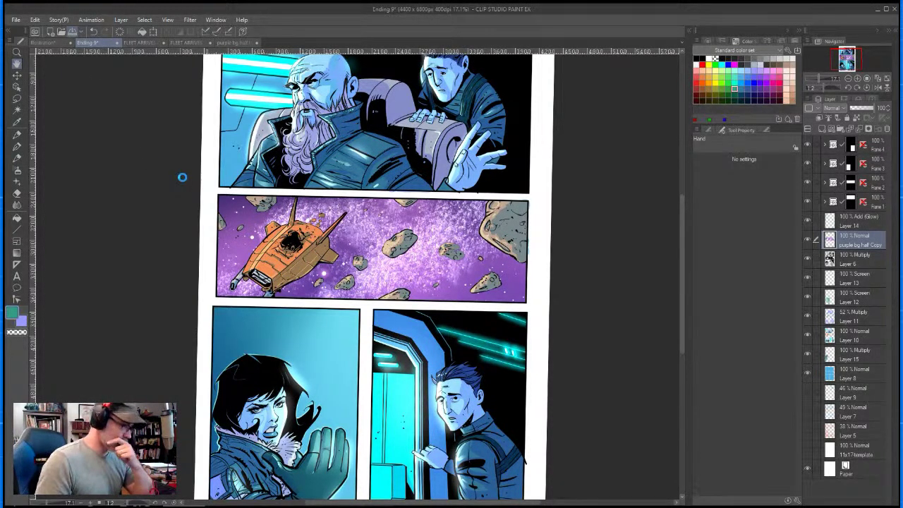
key("ctrl+s")
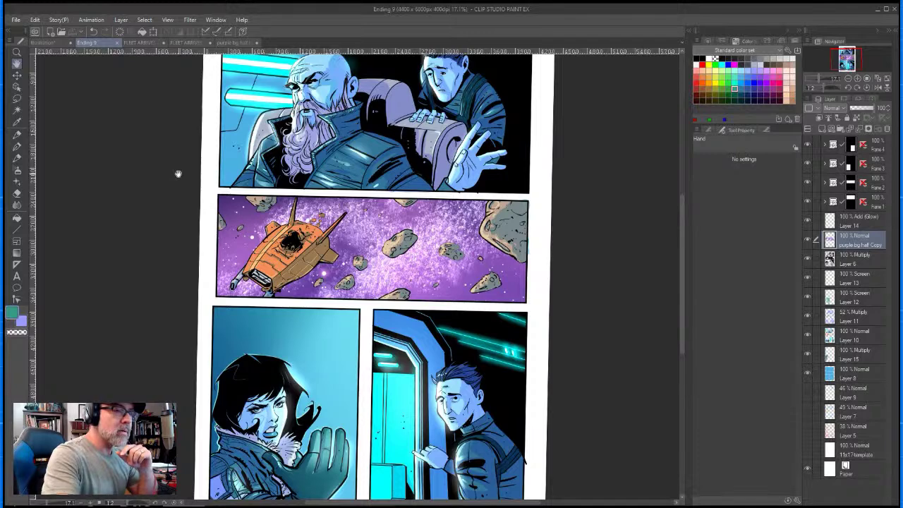
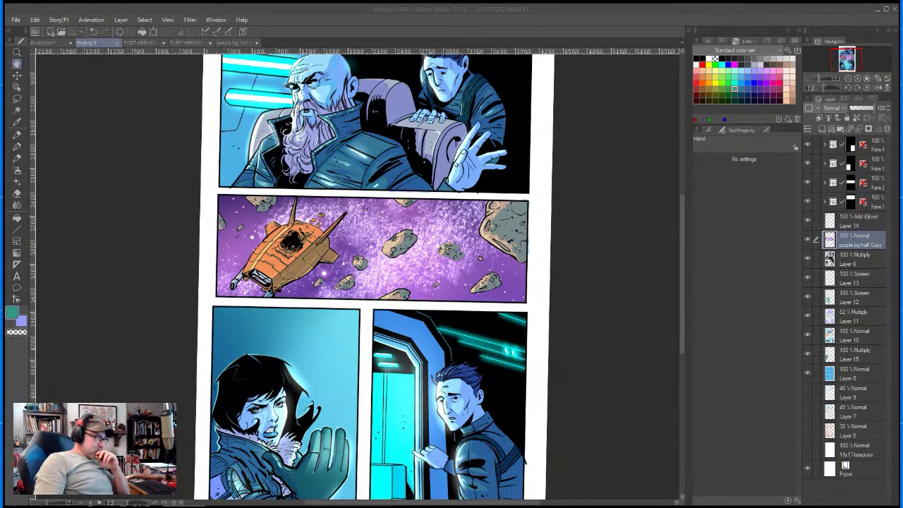
- Set the eraser's brush size to 40 and clear the starfield from the left edges of the large central asteroid and the notched asteroid beside it
scroll(335, 197, "down", 2)
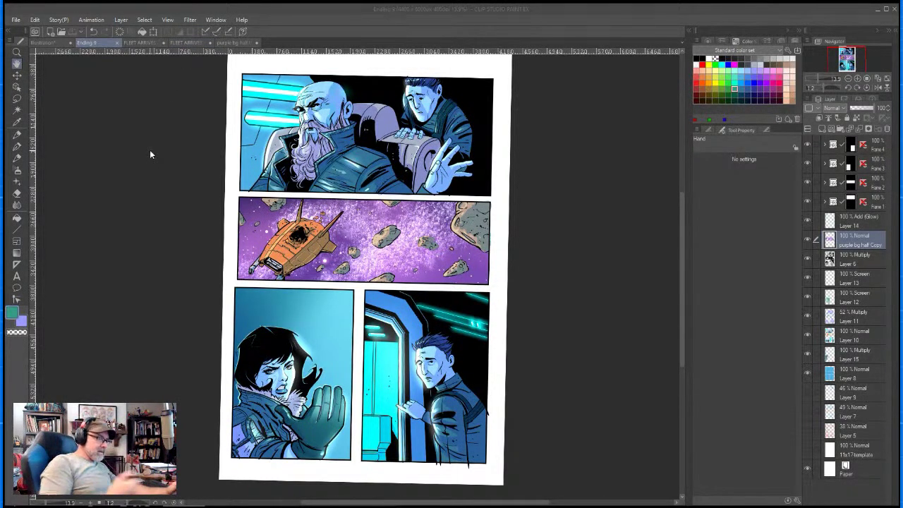
left_click(544, 72)
key("ctrl+space")
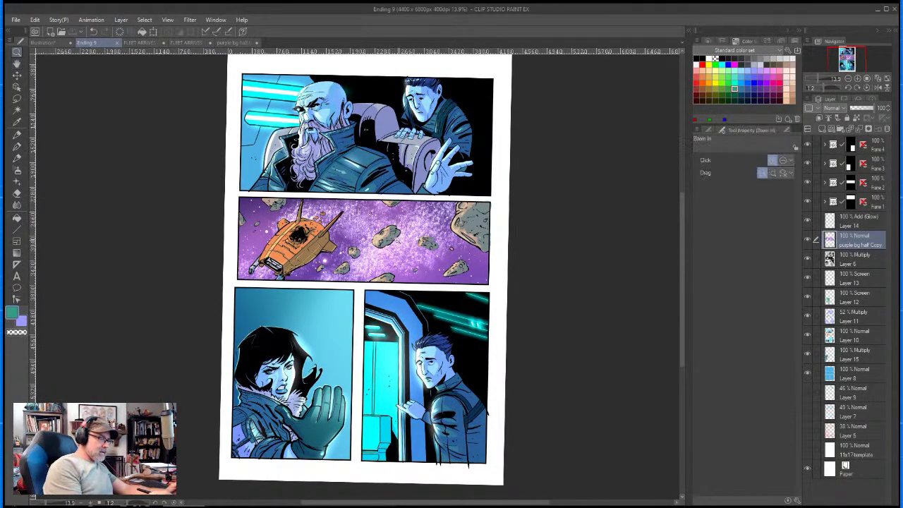
mouse_move(424, 248)
left_mouse_down()
mouse_move(480, 215)
mouse_move(461, 216)
left_mouse_up()
key("e")
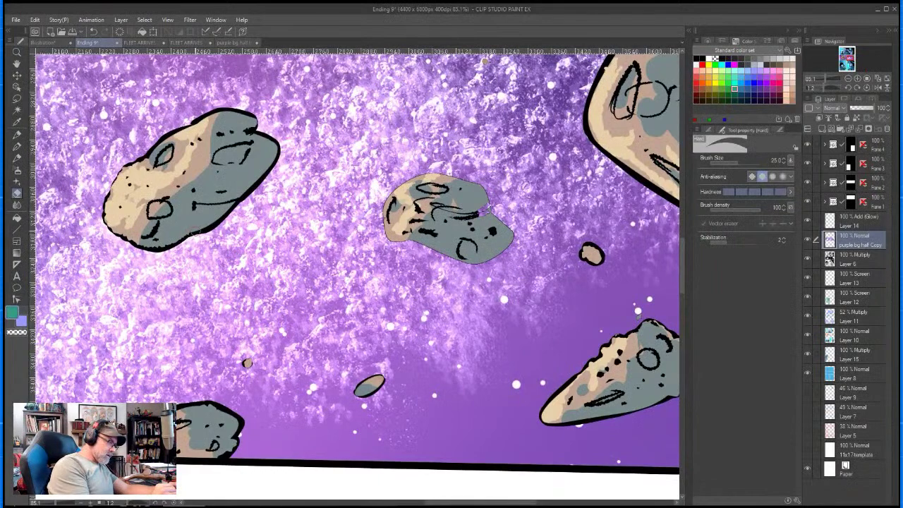
key("bracketright")
key("bracketright")
mouse_move(119, 170)
left_mouse_down()
mouse_move(107, 227)
mouse_move(162, 250)
left_mouse_up()
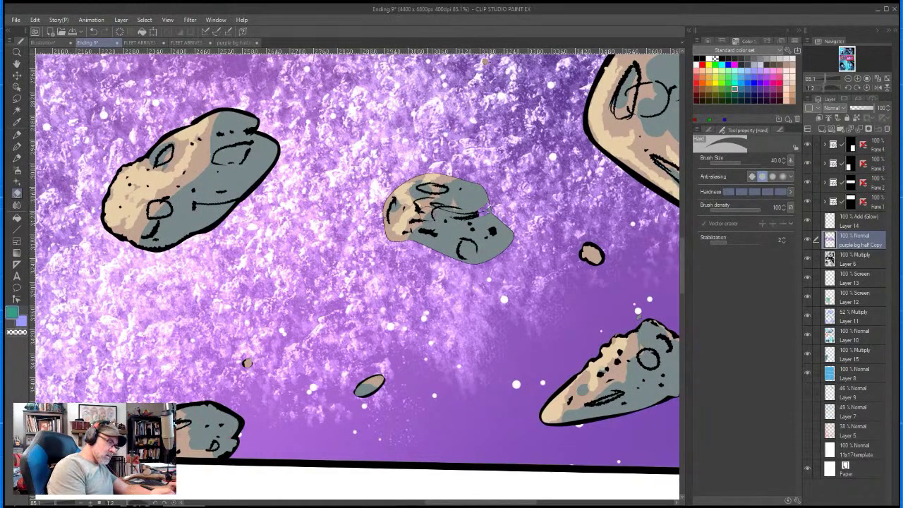
left_click_drag(387, 213, 387, 240)
mouse_move(388, 240)
left_mouse_down()
mouse_move(383, 201)
mouse_move(408, 182)
left_mouse_up()
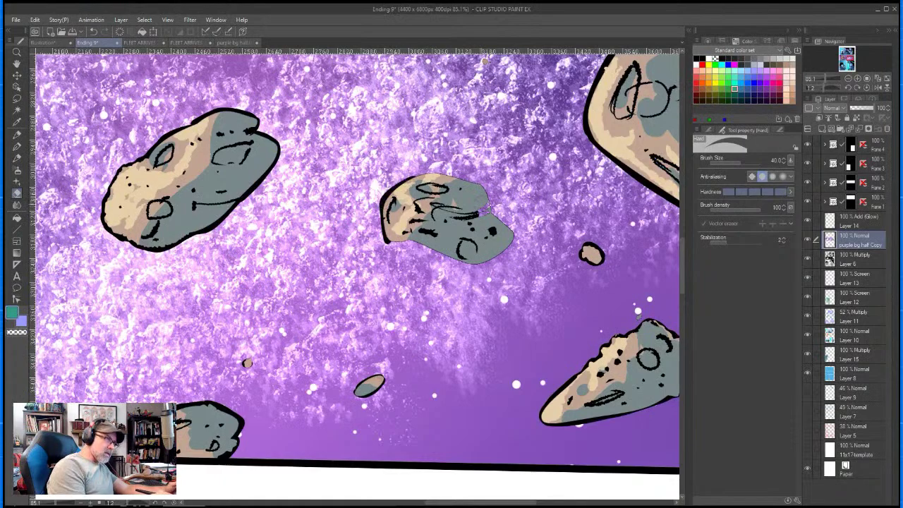
- Erase the starfield over the rest of the notched asteroid's outline with a smaller eraser, down to brush size 25
key("r")
mouse_move(496, 246)
left_mouse_down()
mouse_move(448, 168)
mouse_move(317, 141)
mouse_move(284, 161)
left_mouse_up()
key("[")
mouse_move(303, 127)
left_mouse_down()
mouse_move(258, 168)
mouse_move(251, 211)
mouse_move(258, 155)
mouse_move(255, 236)
left_mouse_up()
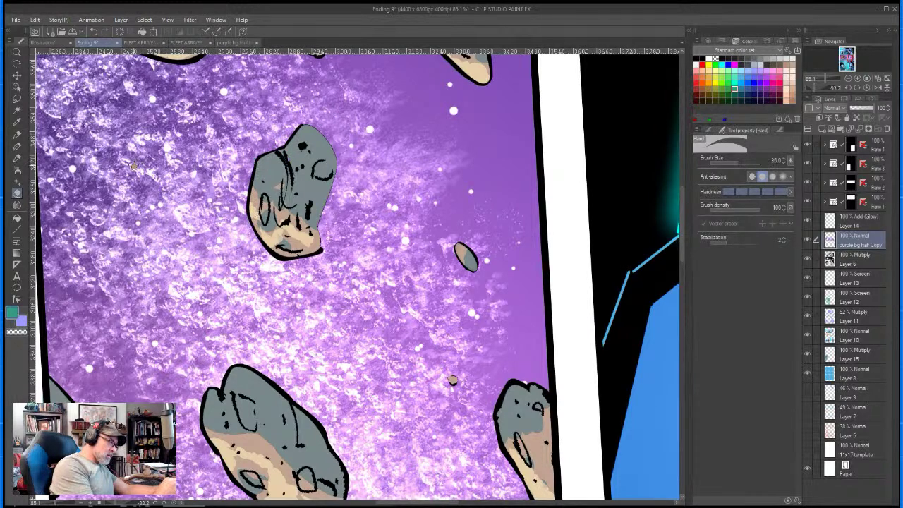
mouse_move(302, 121)
left_mouse_down()
mouse_move(326, 140)
mouse_move(338, 178)
mouse_move(316, 242)
left_mouse_up()
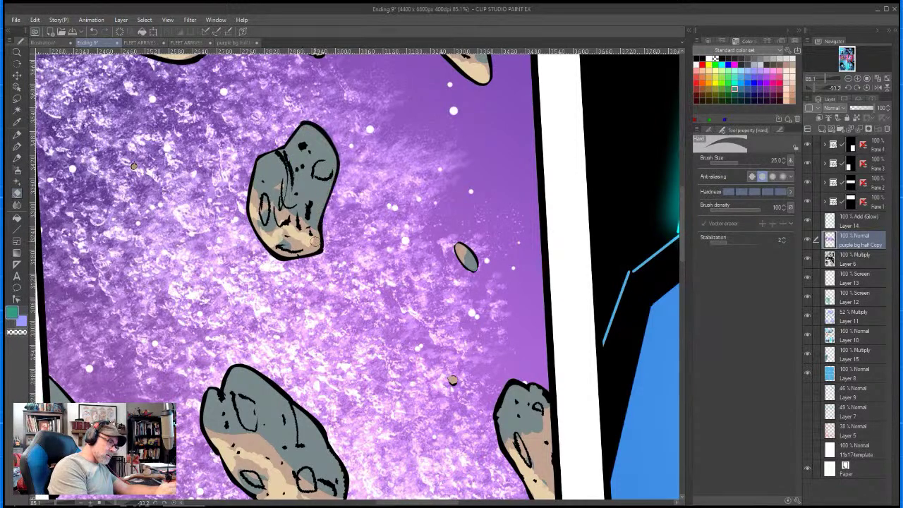
- On the Add (Glow) layer, airbrush a light cyan glow into the blasted hole on top of the orange spaceship
left_click_drag(409, 176, 453, 262)
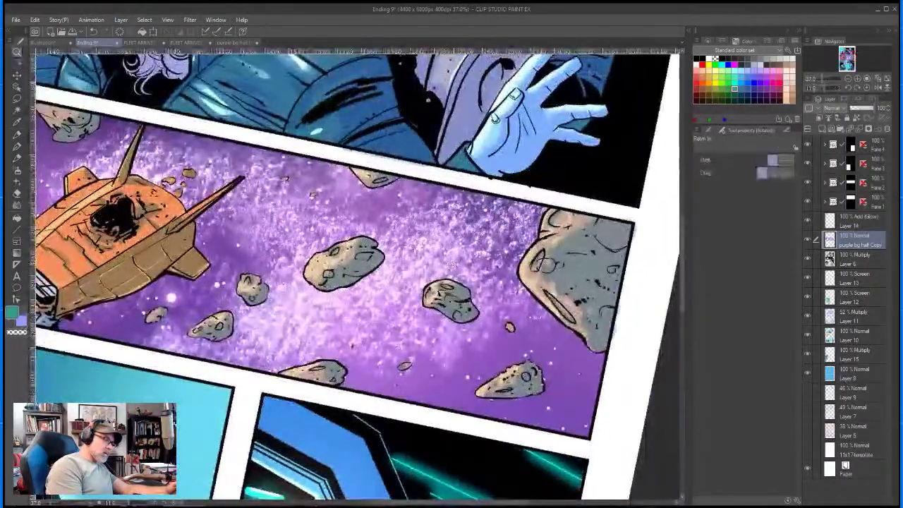
scroll(452, 265, "down", 3)
left_click_drag(565, 388, 576, 350)
key("ctrl+space")
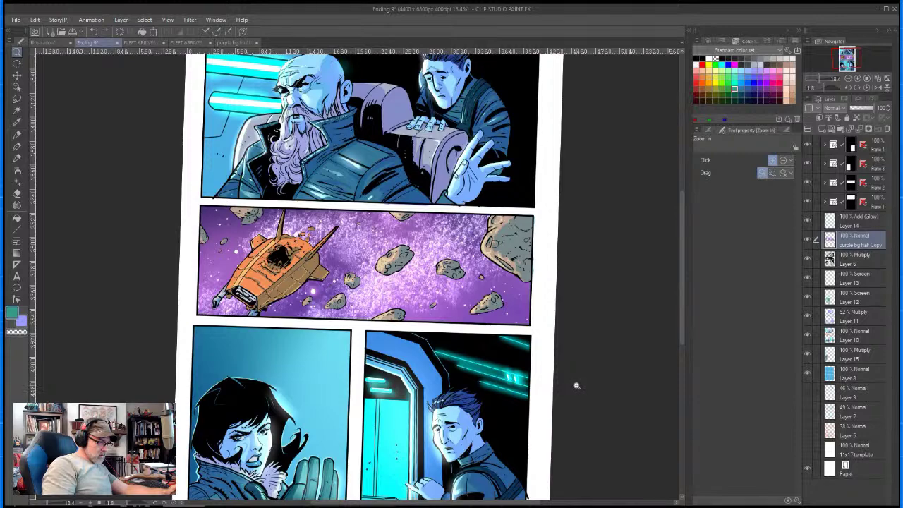
left_click(876, 223)
left_click(734, 70)
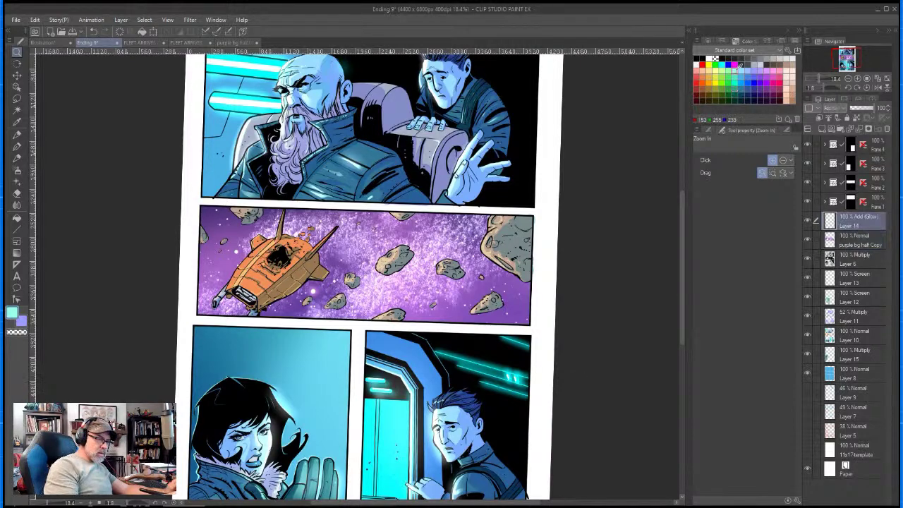
left_click(293, 235)
left_click(17, 170)
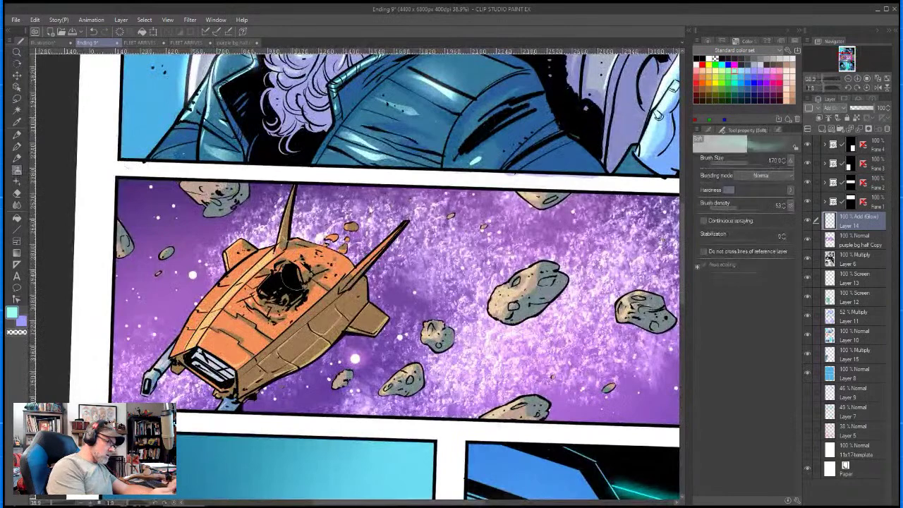
mouse_move(277, 283)
left_mouse_down()
mouse_move(283, 291)
mouse_move(270, 299)
left_mouse_up()
- Reduce the airbrush to size 70 and add cyan glow to the ship's engine opening and the core of the hull hole
key("bracketleft")
key("bracketleft")
key("bracketleft")
key("bracketleft")
key("bracketleft")
mouse_move(199, 359)
left_mouse_down()
mouse_move(211, 369)
mouse_move(193, 366)
mouse_move(224, 384)
left_mouse_up()
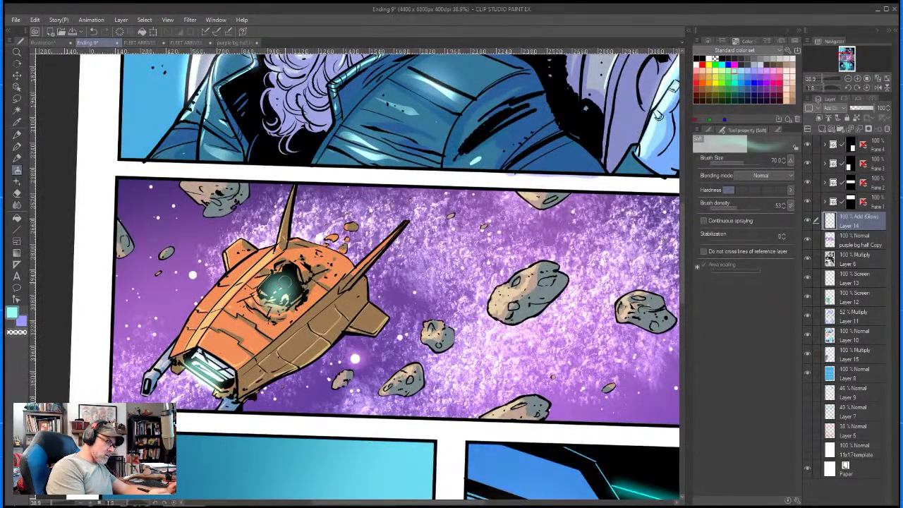
left_click_drag(280, 295, 279, 291)
key("p")
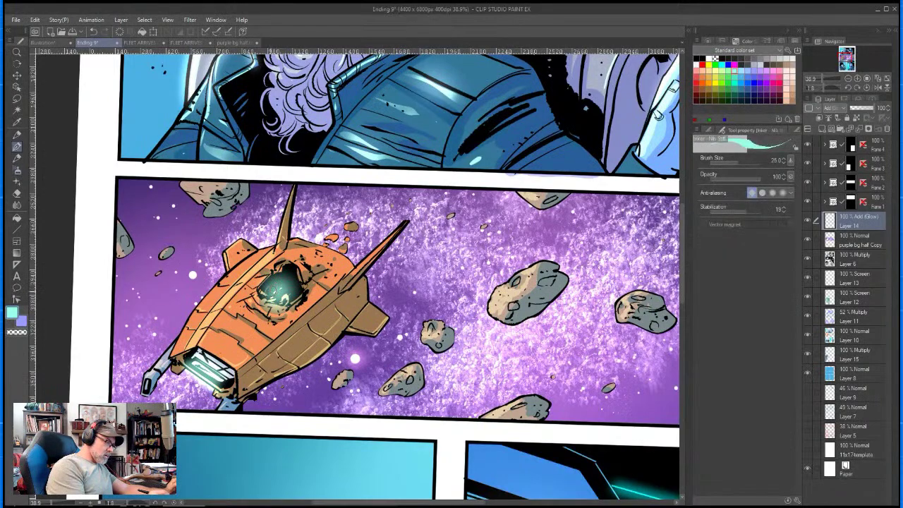
key("ctrl+space")
left_click_drag(427, 191, 371, 214)
left_click_drag(420, 248, 372, 256)
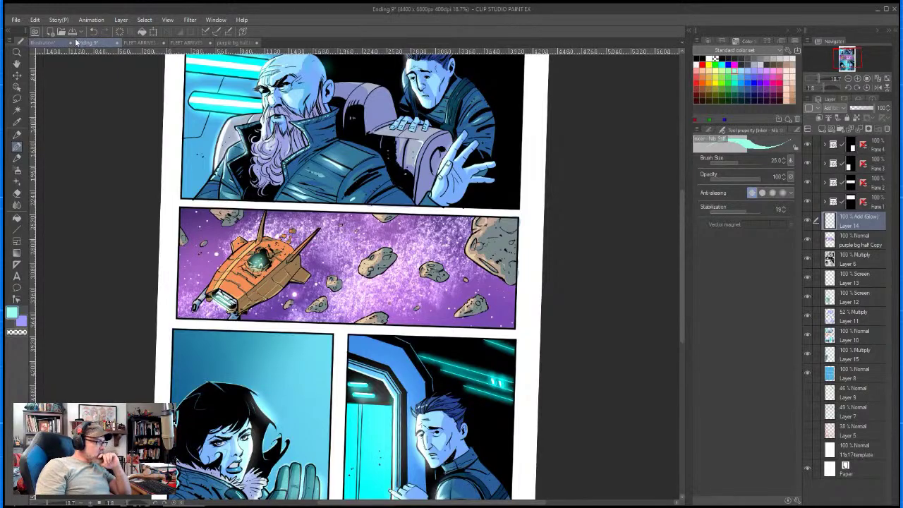
- Open the Ending 10 page from the Colors folder inside OneDrive's art/gstp2 folder as a colour reference
key("ctrl+o")
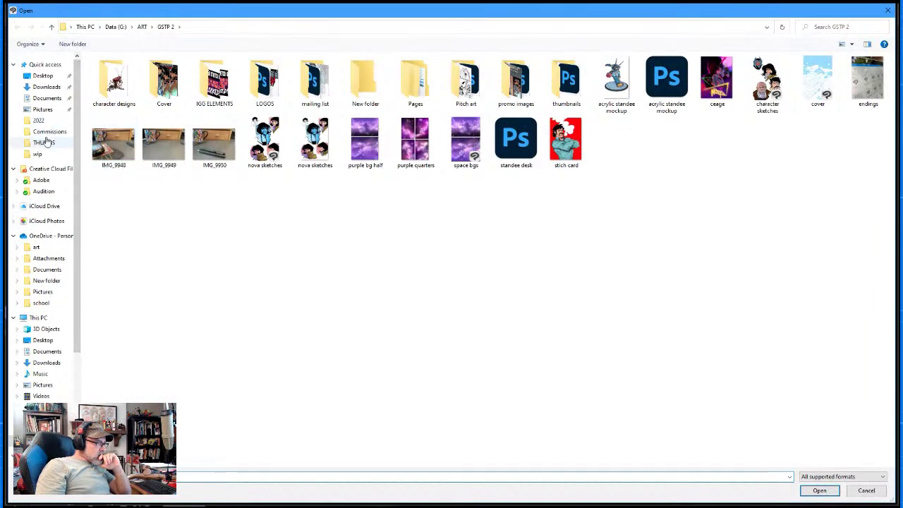
left_click(44, 246)
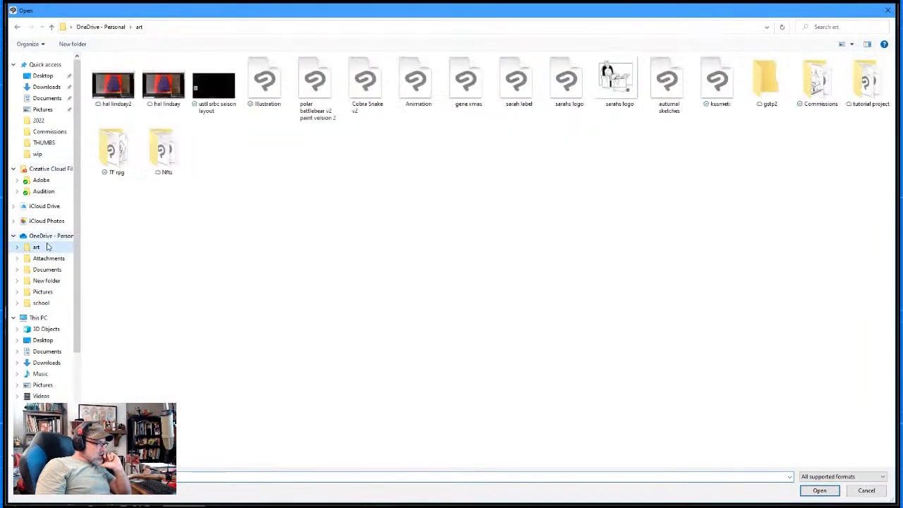
double_click(766, 88)
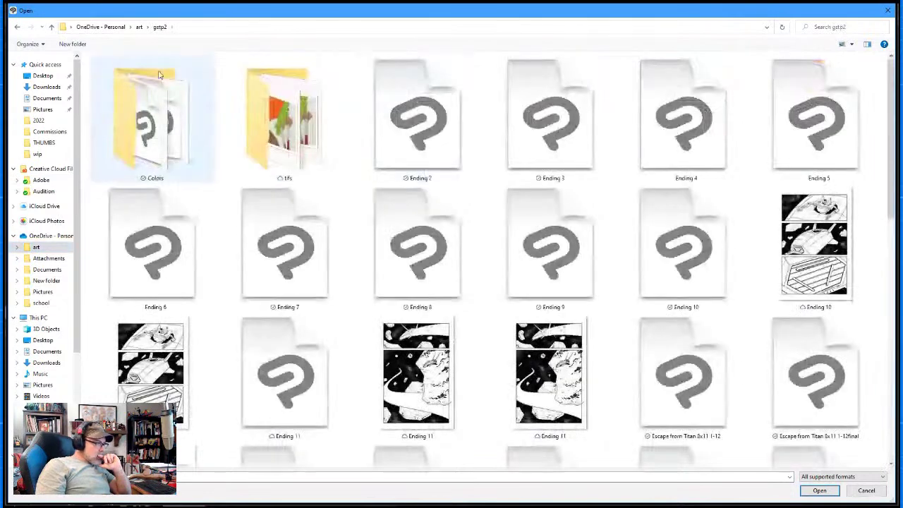
double_click(131, 120)
double_click(286, 282)
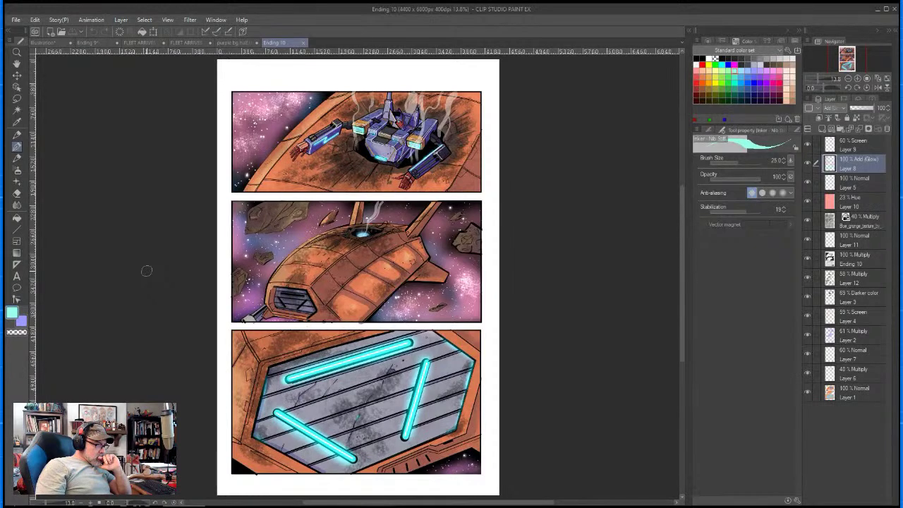
- Close the Ending 10 reference page and return to the Ending 9 page
left_click(304, 41)
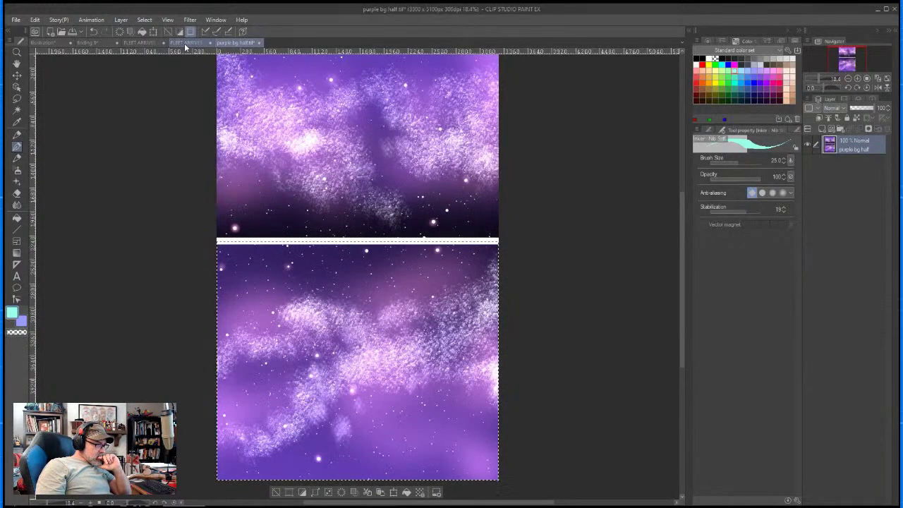
left_click(184, 43)
left_click(141, 41)
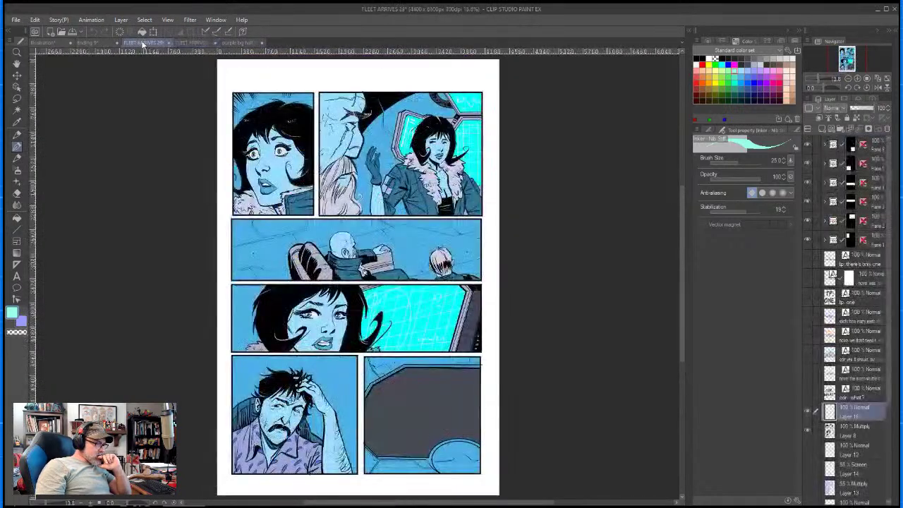
left_click(99, 43)
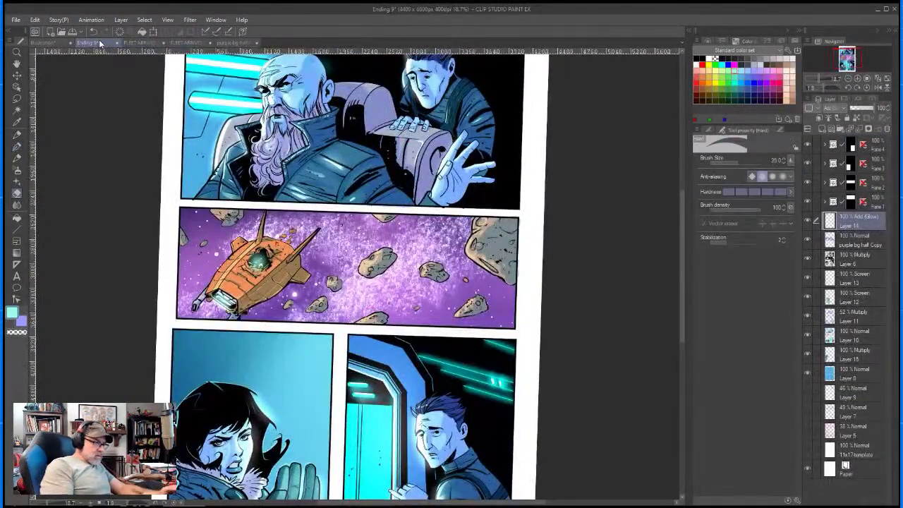
- Enlarge the hard eraser to size 170 and erase the cyan glow from the ship's engine opening and hull hole
key("bracketright")
key("bracketright")
key("bracketright")
key("bracketright")
mouse_move(220, 301)
left_mouse_down()
mouse_move(217, 317)
mouse_move(235, 311)
left_mouse_up()
left_click_drag(269, 253, 237, 295)
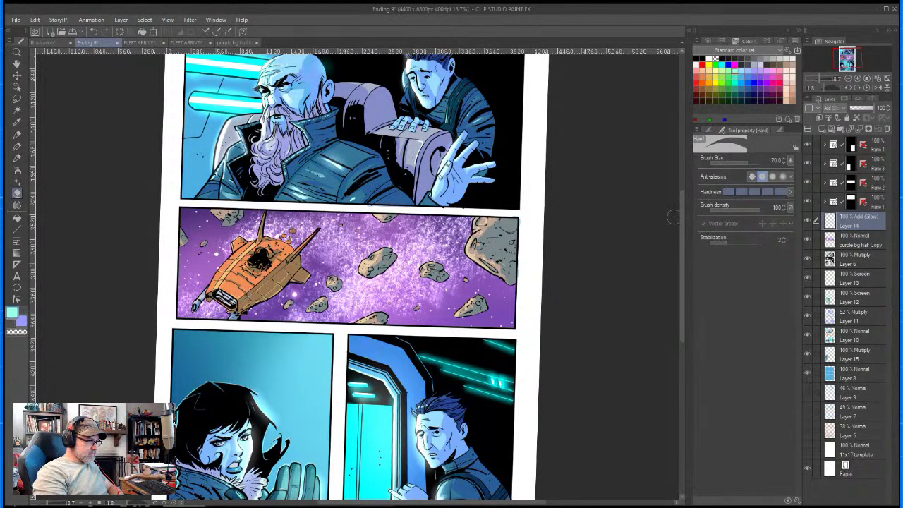
scroll(681, 203, "up", 3)
scroll(681, 202, "down", 3)
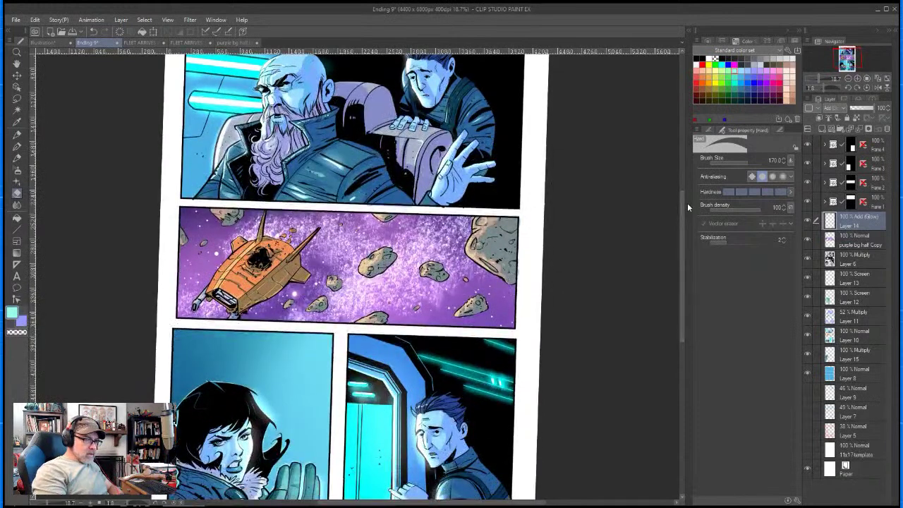
- Add a new layer above the Layer 6 line art, with Hue blending mode and 25% opacity
left_click(865, 262)
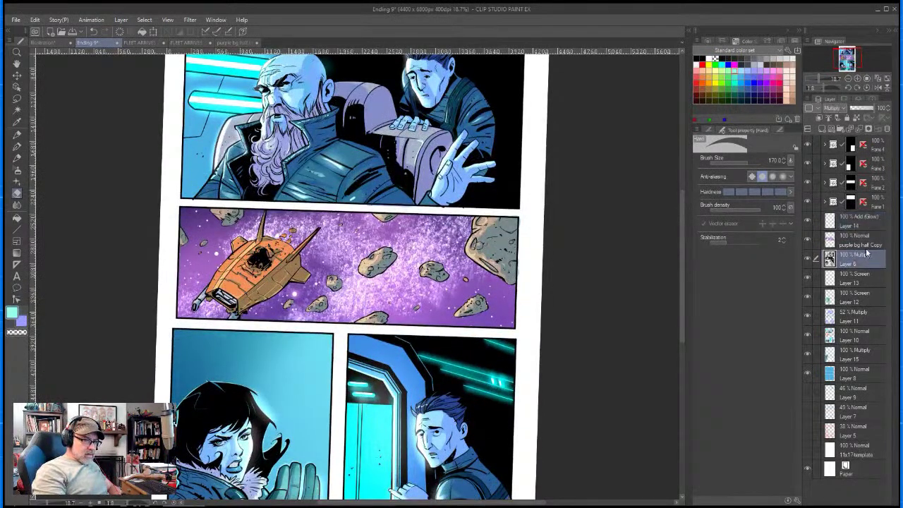
left_click(822, 129)
left_click(836, 108)
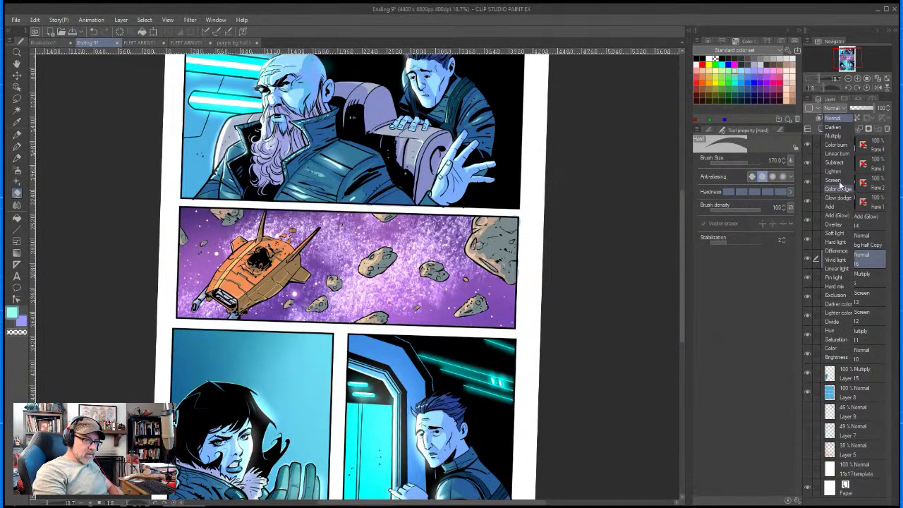
left_click(833, 331)
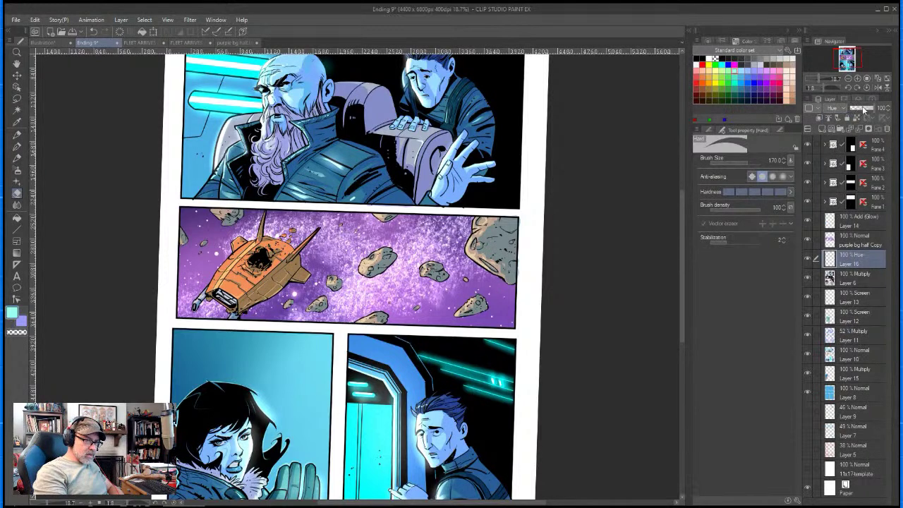
left_click(859, 108)
left_click(855, 109)
left_click(889, 108)
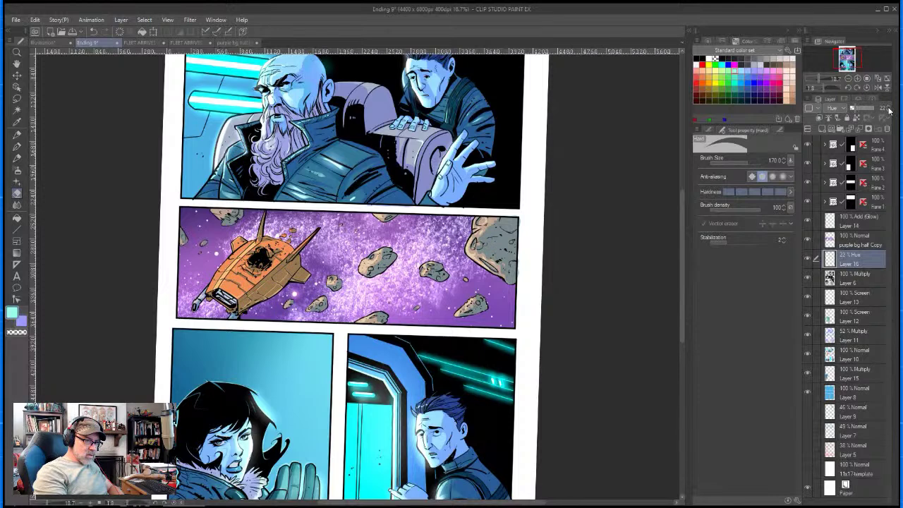
- Fill the whole Hue layer with light salmon pink, with filling of connected pixels only turned off
left_click(698, 68)
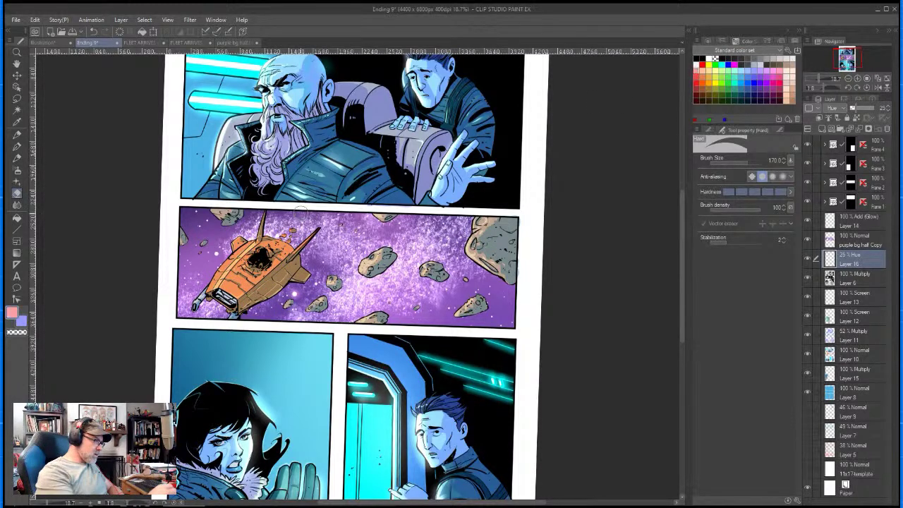
left_click(17, 218)
left_click(772, 223)
left_click(759, 161)
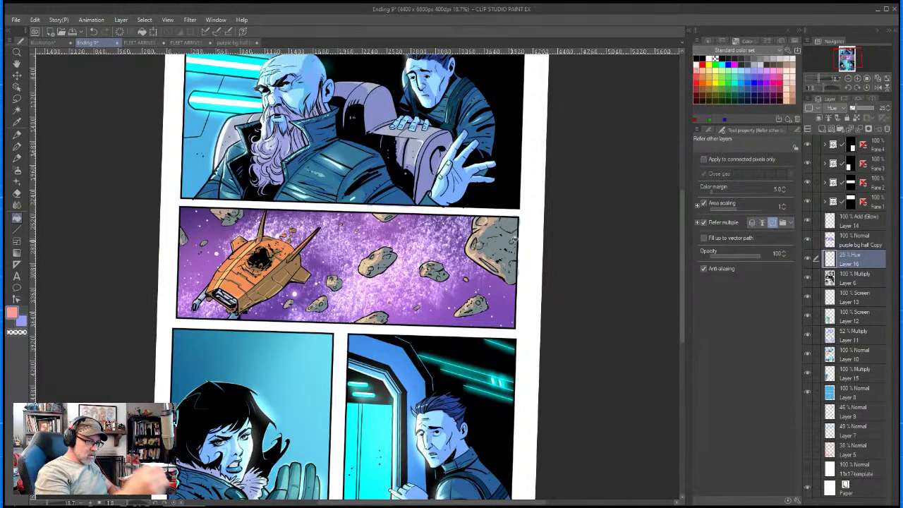
left_click(520, 216)
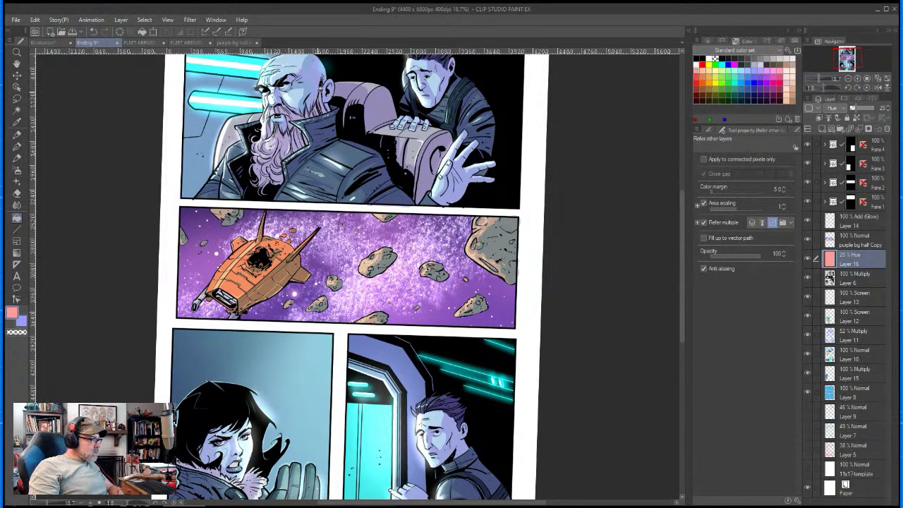
- Open the Blue_grunge_texture_by_SolStock image from the ART/textures folder
left_click(62, 31)
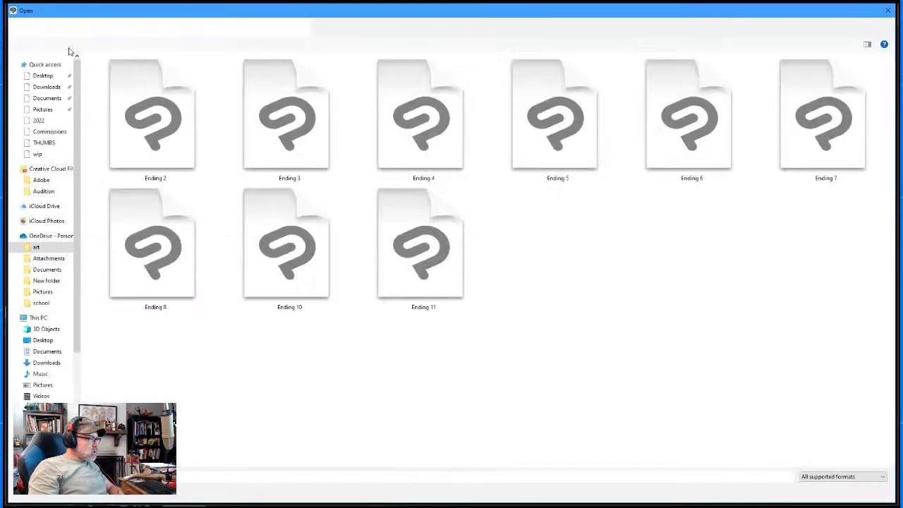
left_click(38, 119)
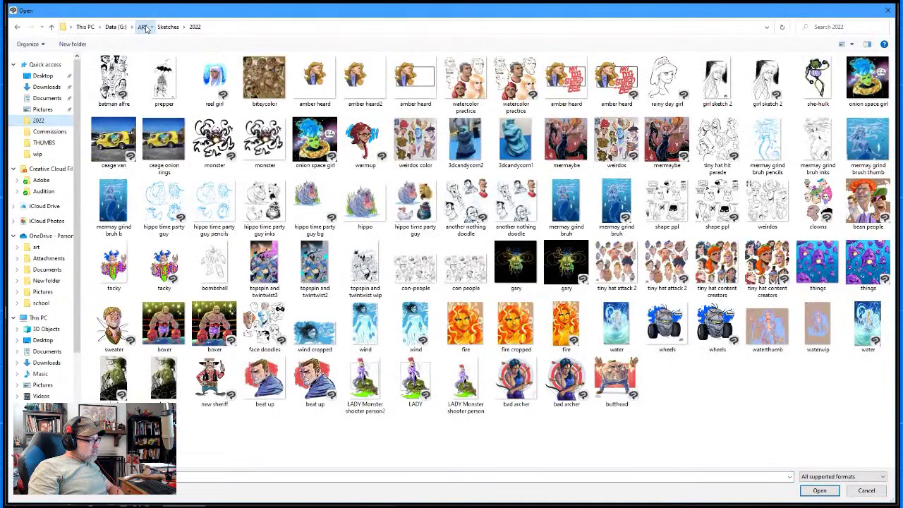
left_click(141, 27)
double_click(126, 346)
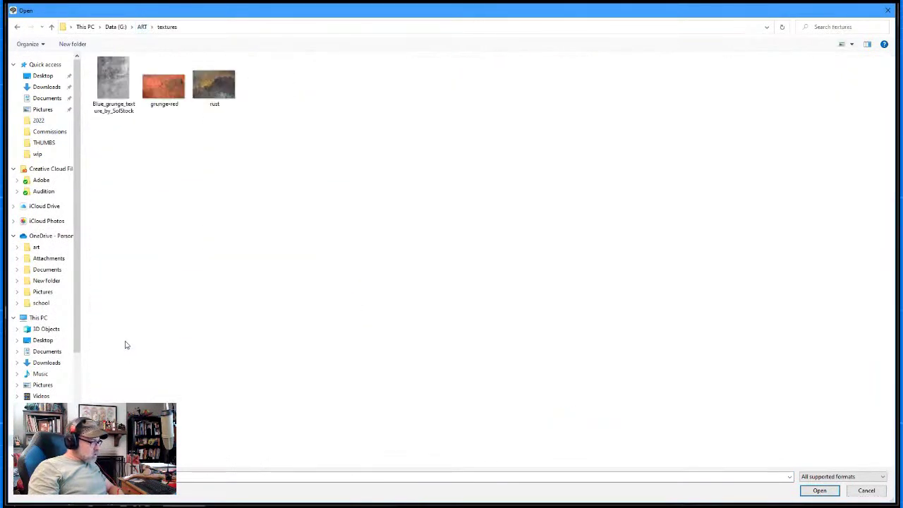
double_click(117, 76)
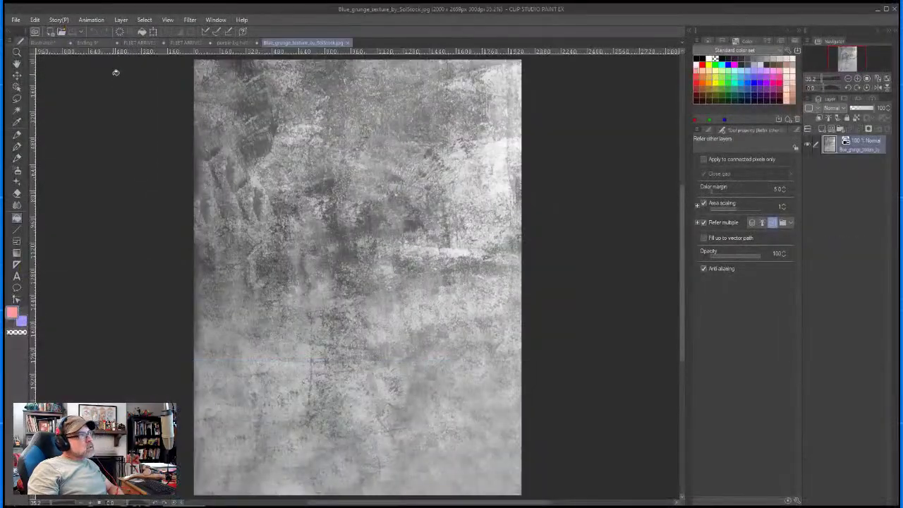
- Copy the entire grunge texture image and return to the Ending 9 page
left_click(32, 20)
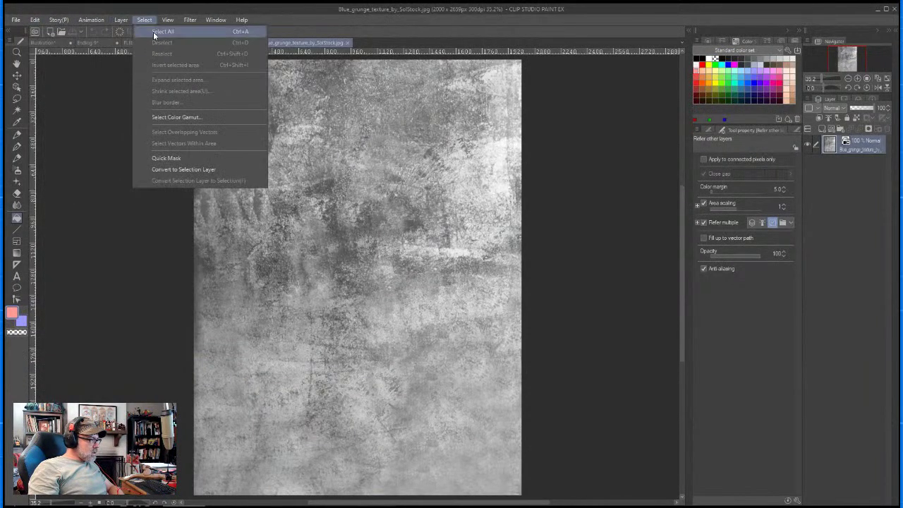
left_click(151, 31)
left_click(31, 20)
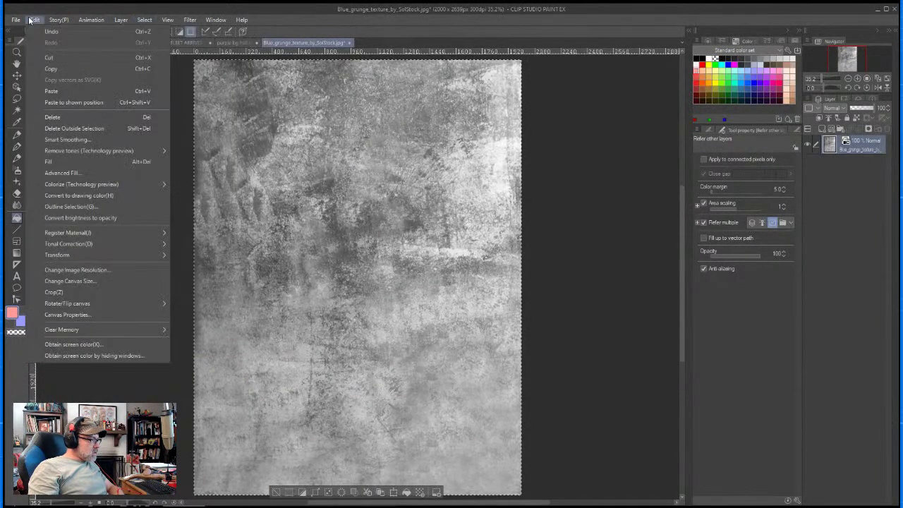
left_click(55, 68)
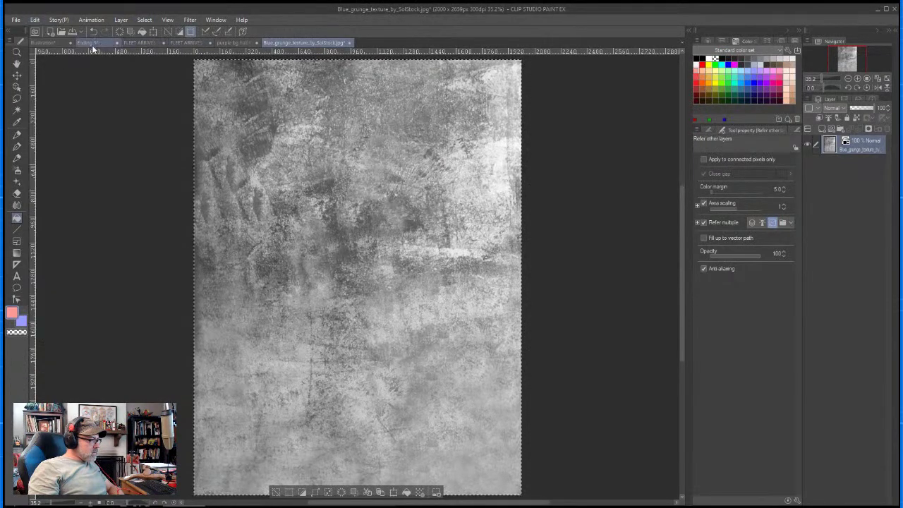
left_click(87, 42)
- Change the Ending 9 page's image resolution to 300 dpi, scaling it to 3300 x 5100 px
left_click(16, 21)
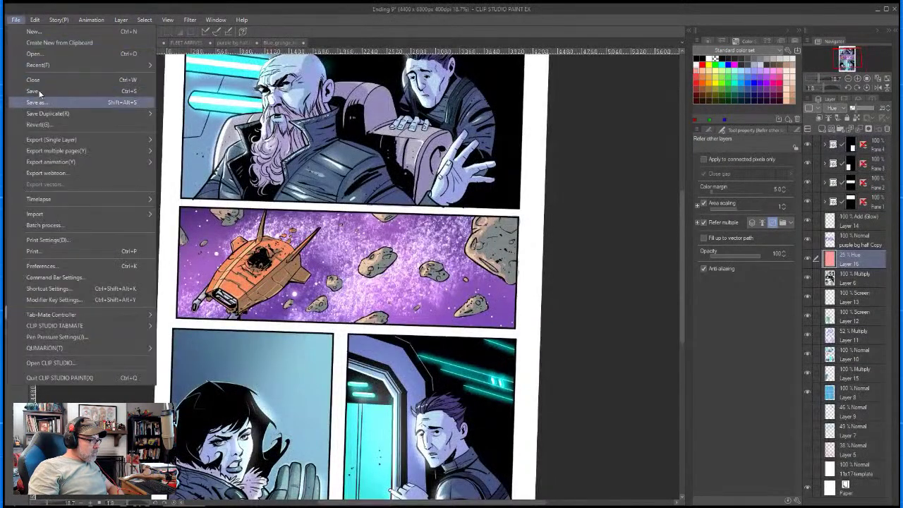
mouse_move(35, 22)
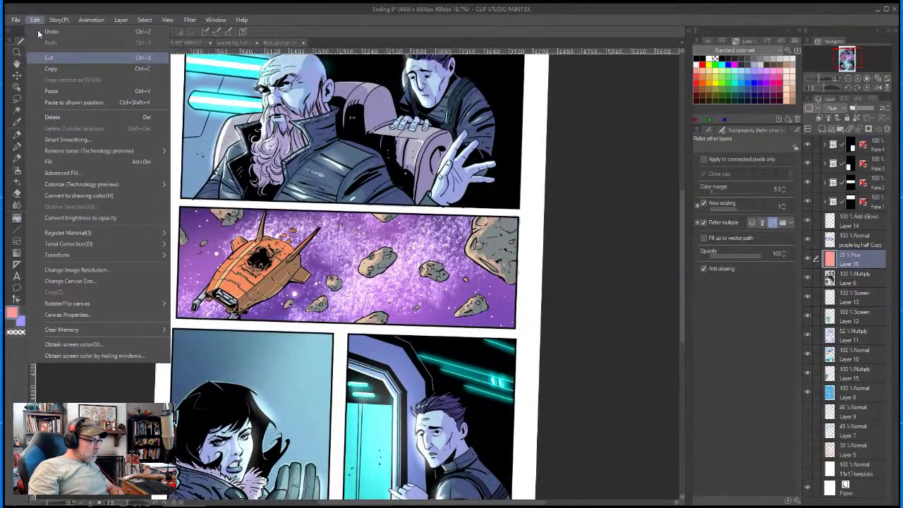
left_click(83, 270)
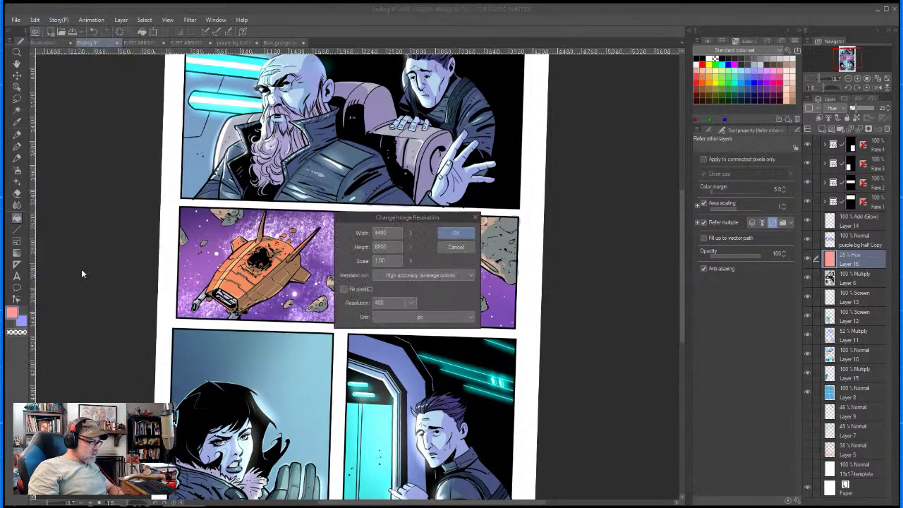
left_click(411, 304)
left_click(421, 331)
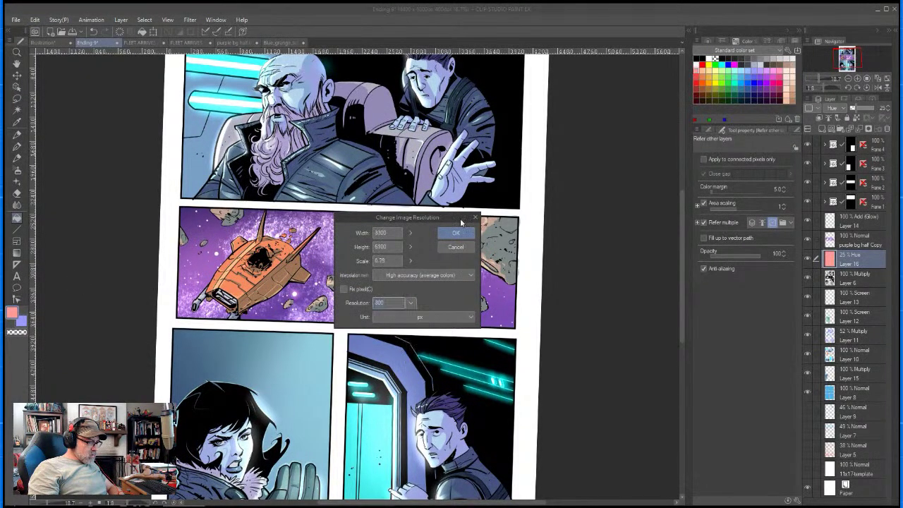
left_click(456, 233)
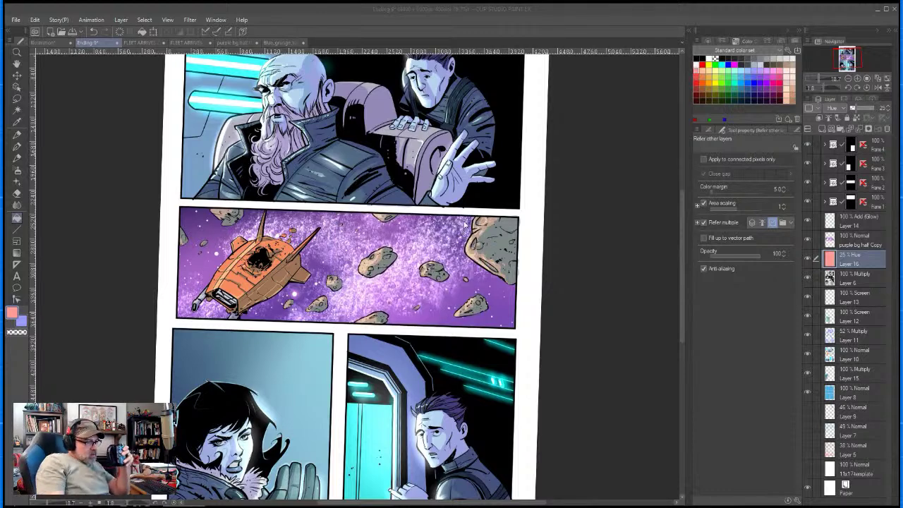
- Straighten the Ending 9 canvas view and paste the copied grunge texture onto the page as a layer
left_click(399, 220)
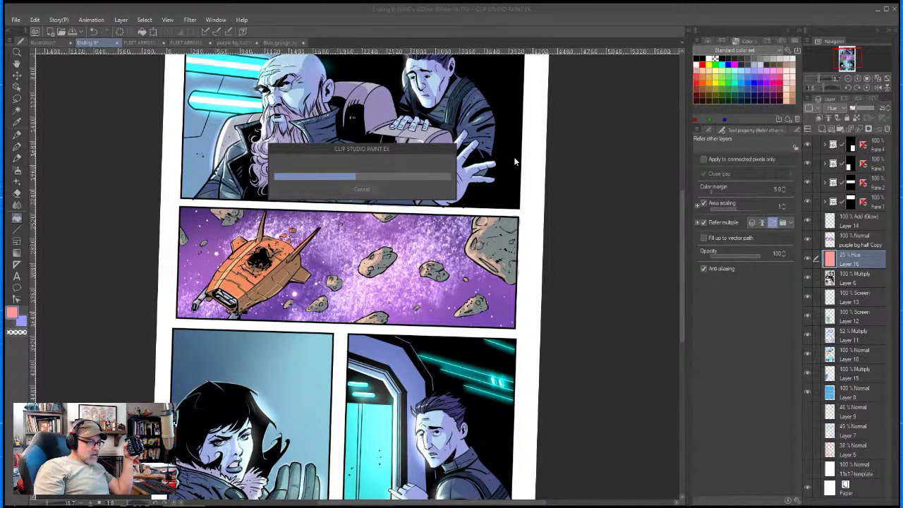
key("ctrl+minus")
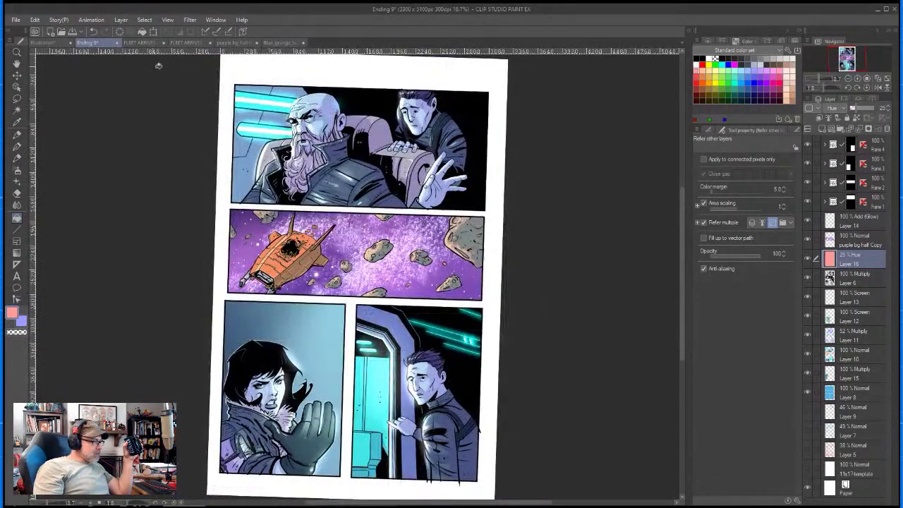
left_click(867, 88)
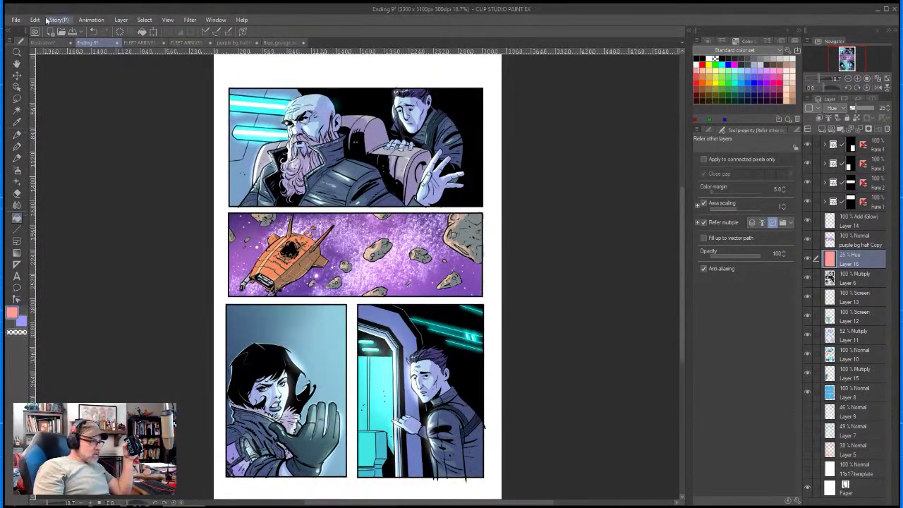
left_click(36, 20)
left_click(53, 91)
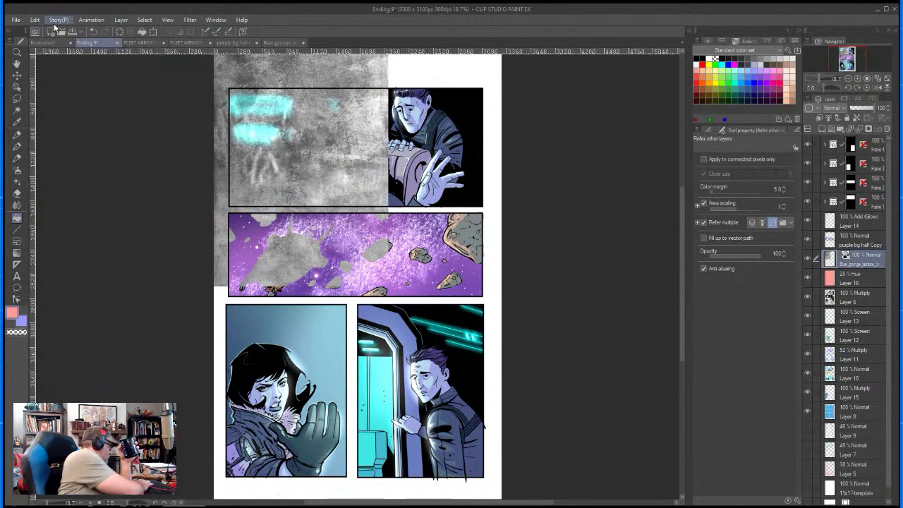
- Scale the pasted grunge texture to about 189% to cover the page and move its layer above purple bg half Copy
key("ctrl+t")
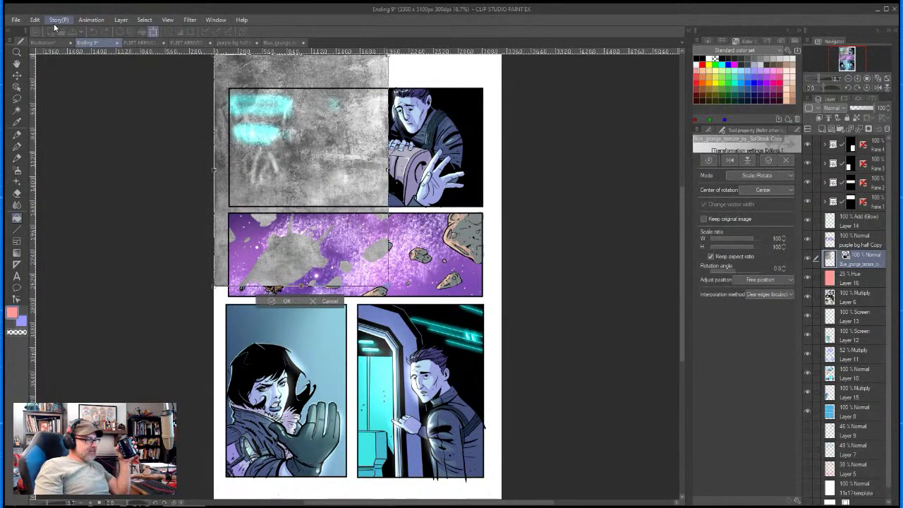
left_click_drag(388, 287, 571, 494)
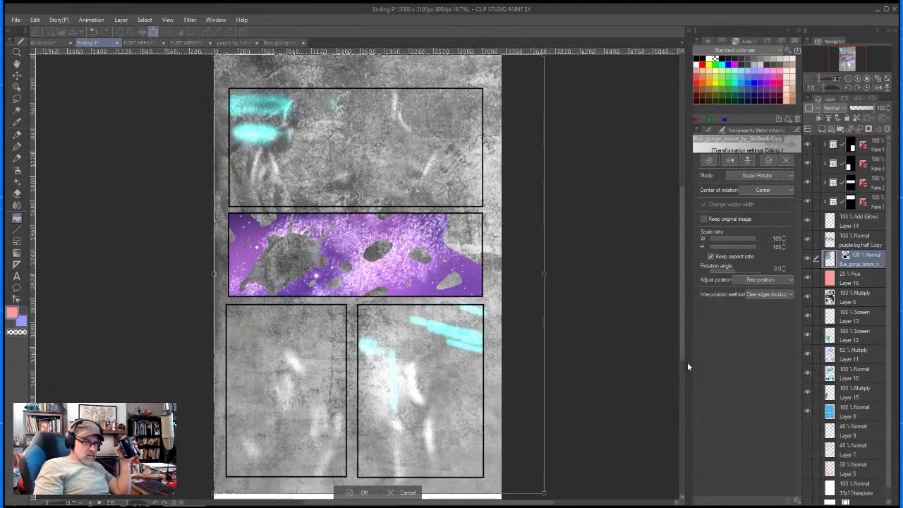
left_click_drag(528, 346, 520, 352)
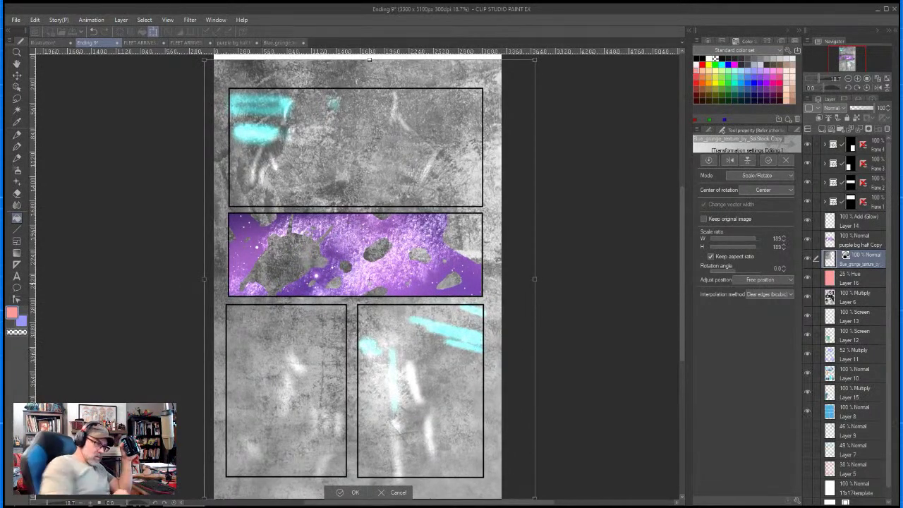
key("Return")
left_click_drag(861, 259, 860, 238)
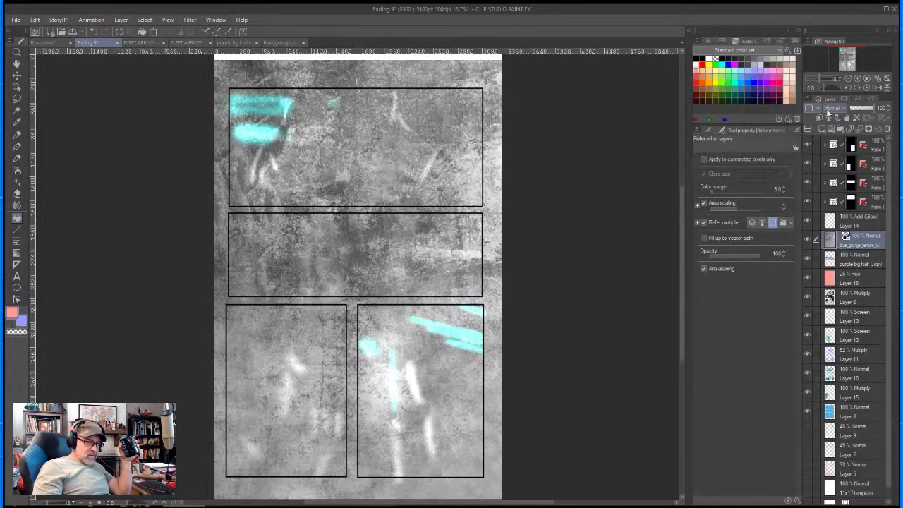
- Hide the grunge texture and try to auto-select the white gutters from line art Layer 6, limited to connected pixels
left_click(809, 239)
left_click(17, 111)
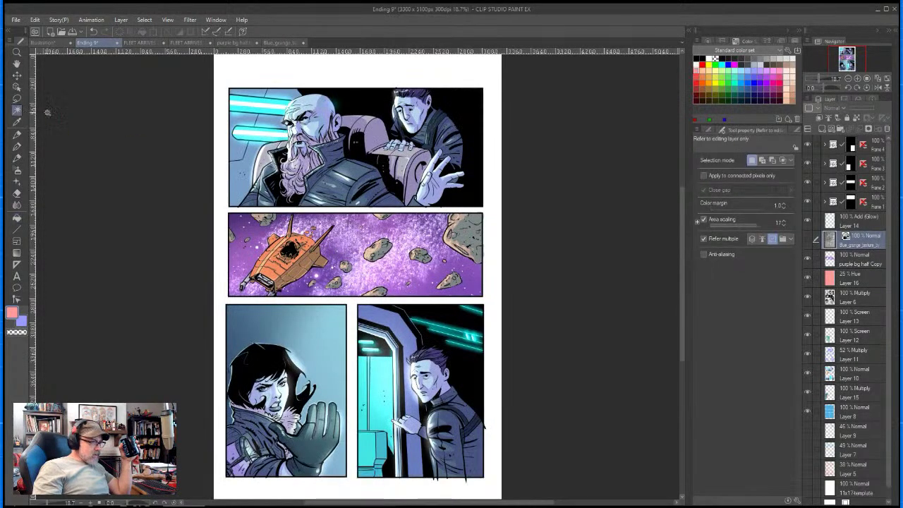
left_click(852, 300)
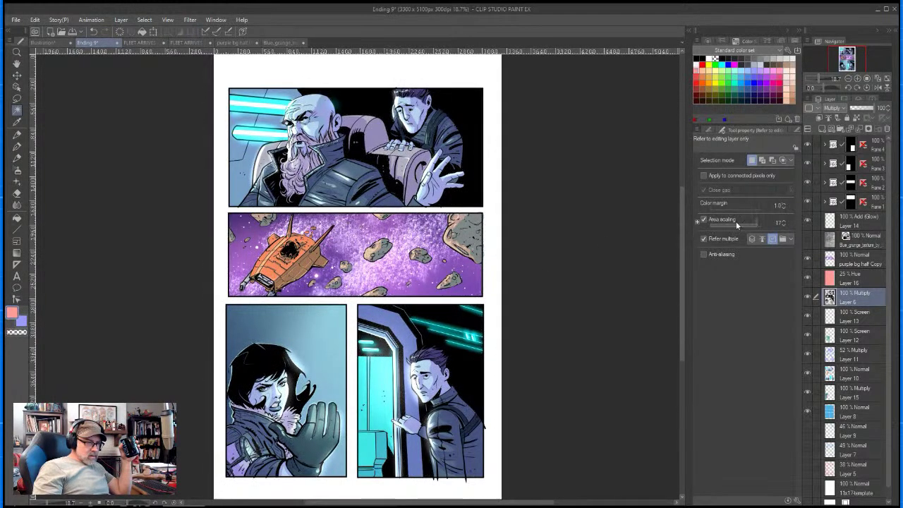
left_click(724, 175)
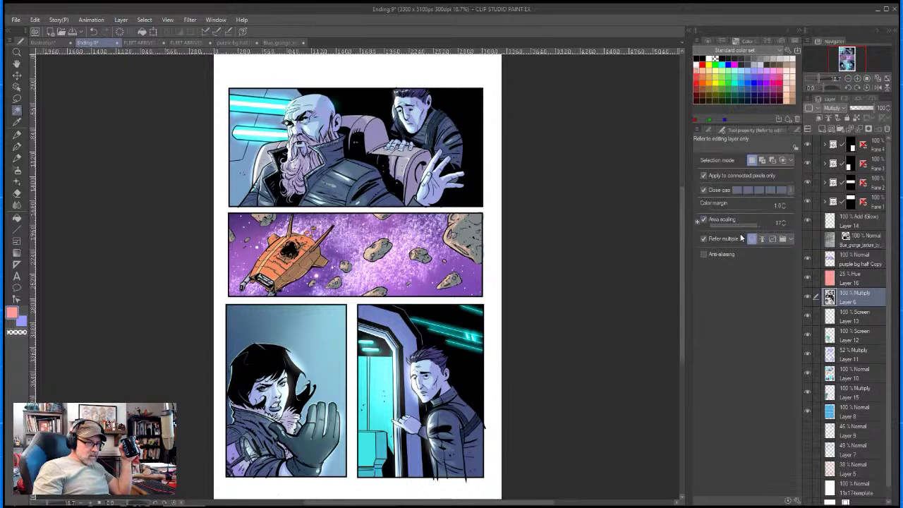
left_click(490, 225)
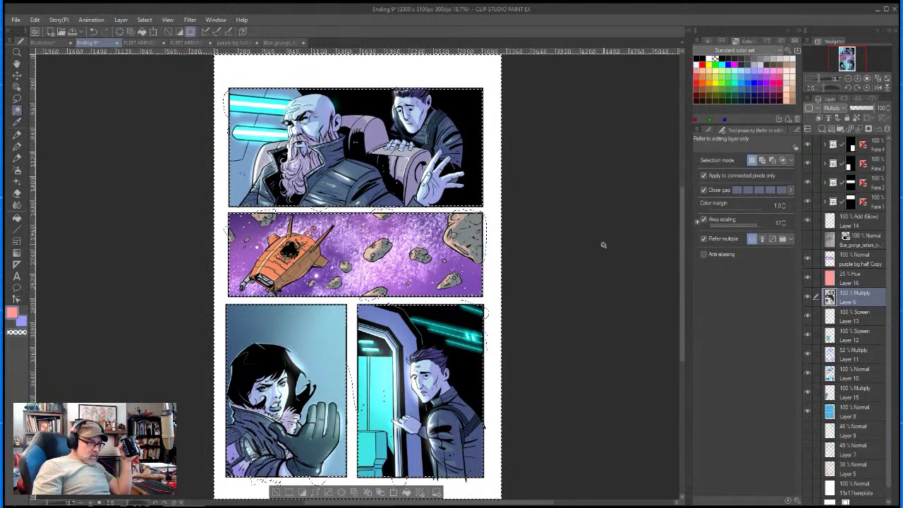
key("ctrl+d")
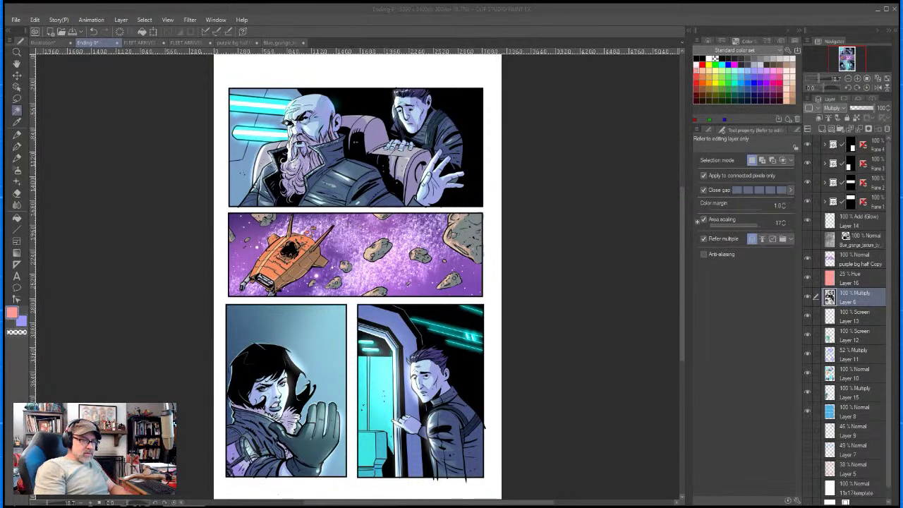
- Hide Layers 14, 13, 12, 11, 10 and 15, and try selecting the white gutters again from Layer 6
left_click(809, 220)
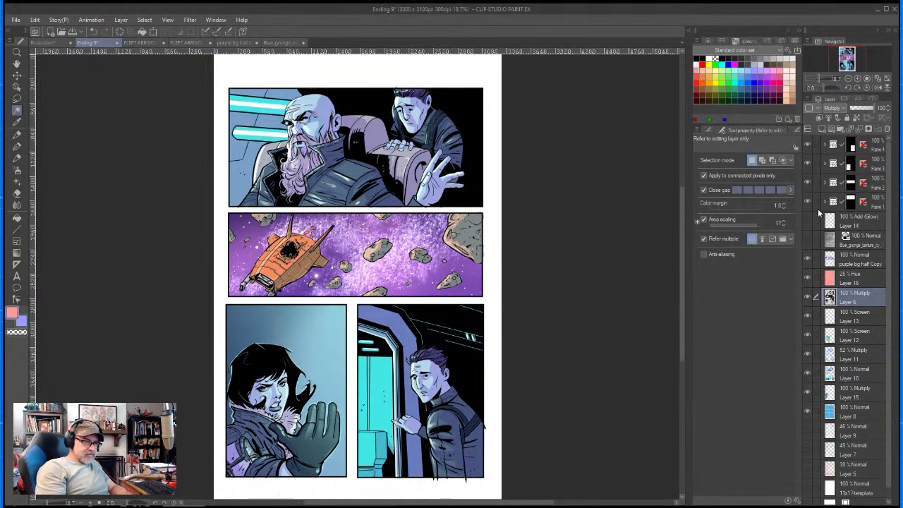
left_click(808, 317)
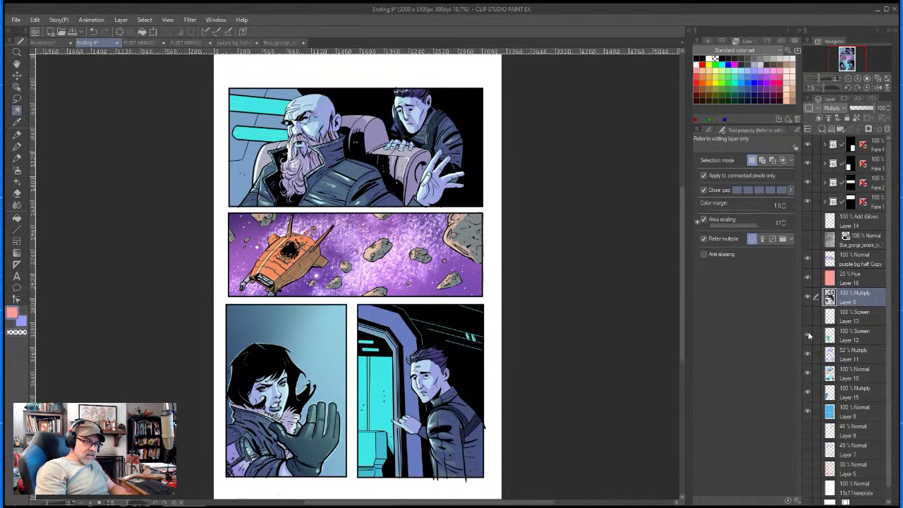
left_click(808, 335)
left_click(807, 354)
left_click_drag(808, 358, 808, 400)
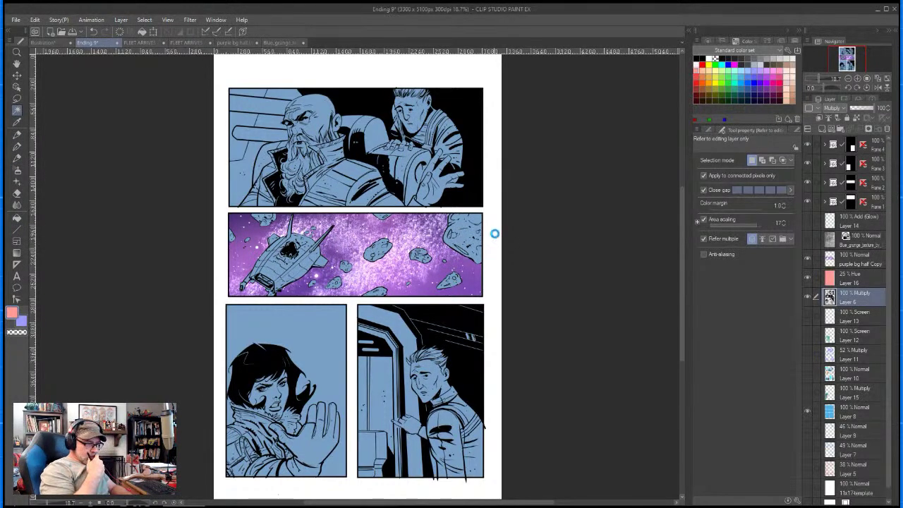
left_click(494, 233)
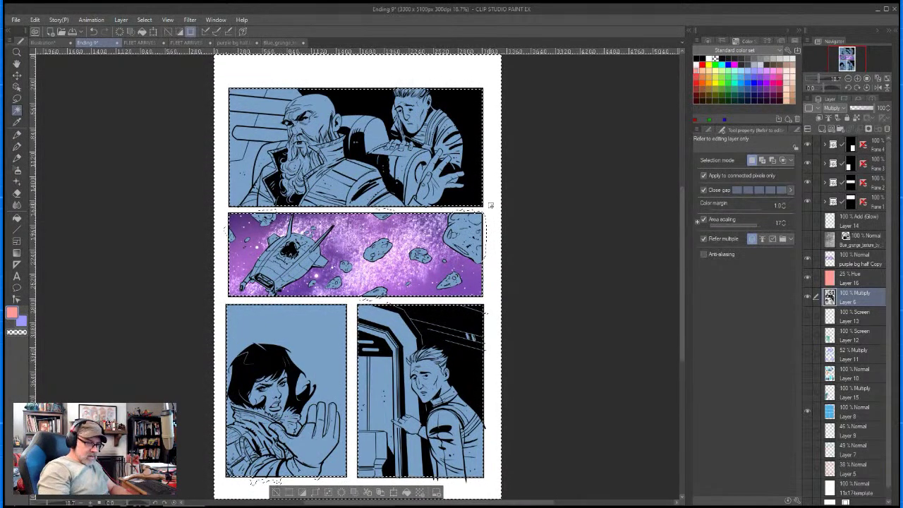
- Auto-select the white gutters and margins from Layer 8, referring to the selected layer only, and show the hidden colour layers again
left_click(853, 411)
key("ctrl+d")
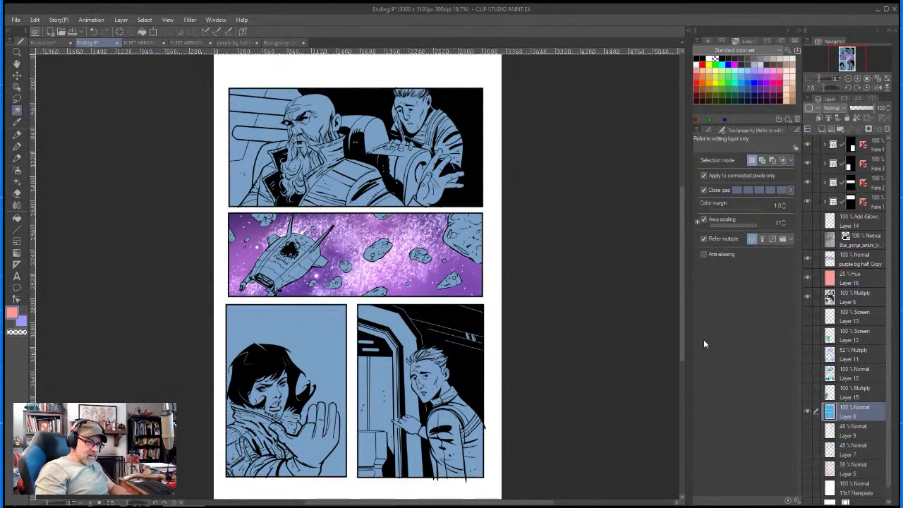
left_click(772, 238)
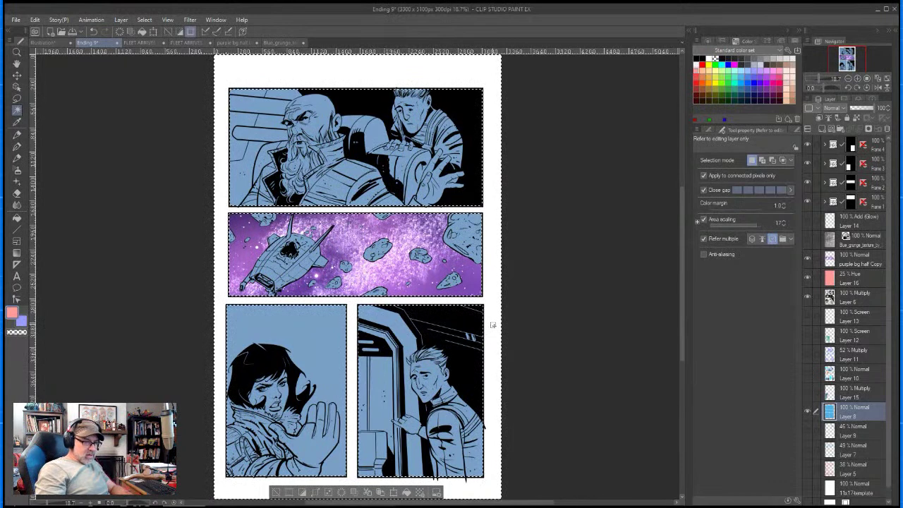
left_click_drag(808, 395, 809, 335)
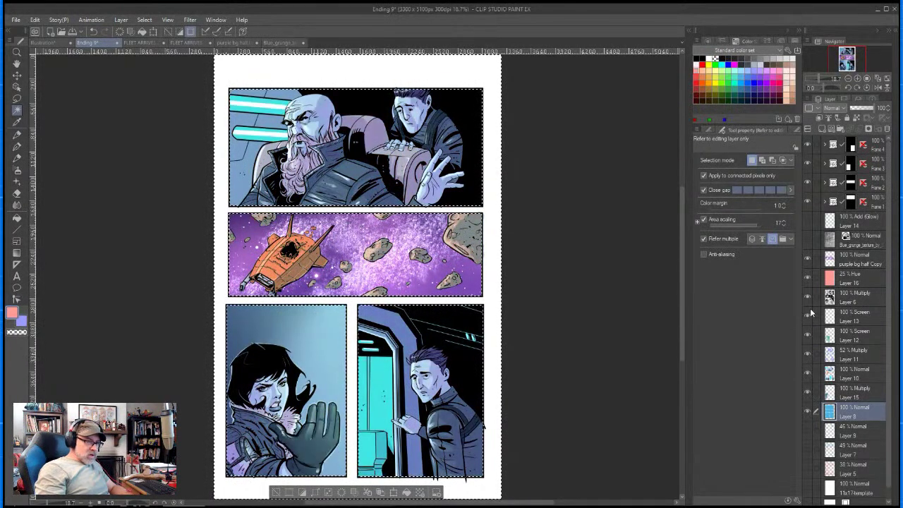
left_click(808, 222)
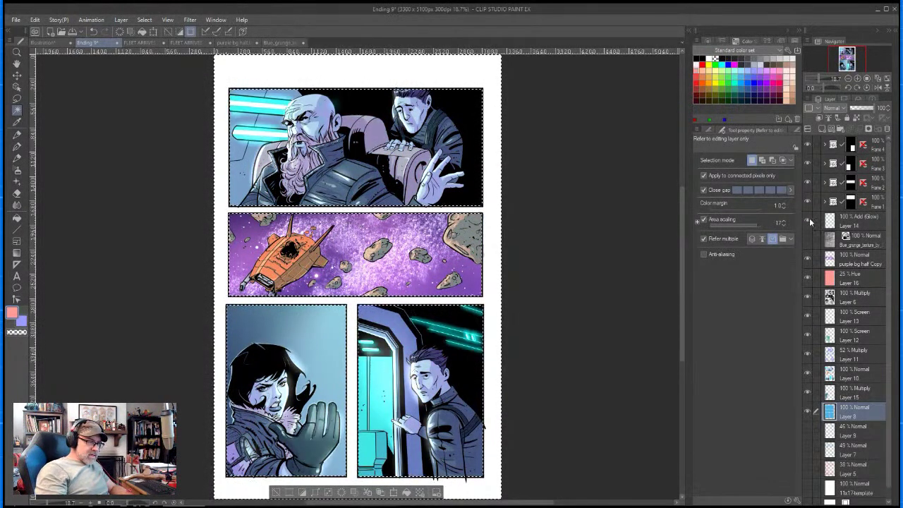
- Show the grunge texture layer and clear the texture from the selected white gutters and margins
left_click(869, 240)
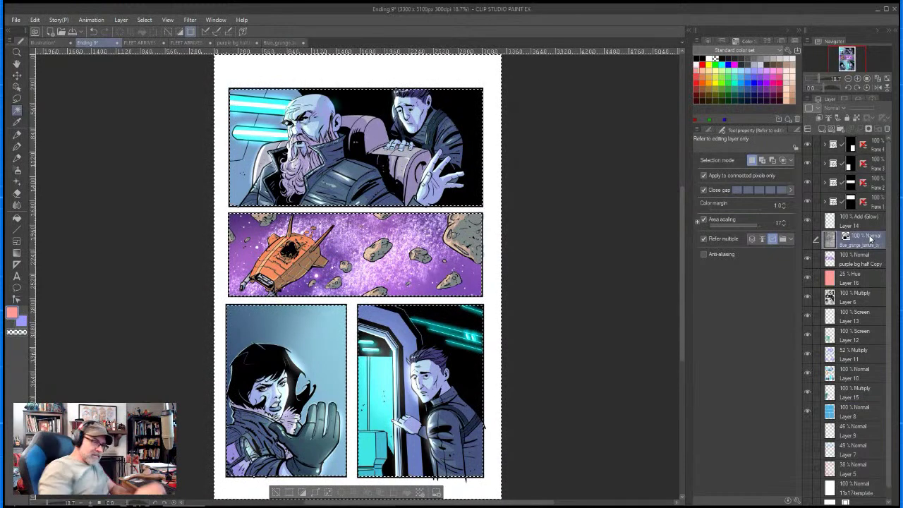
left_click(808, 240)
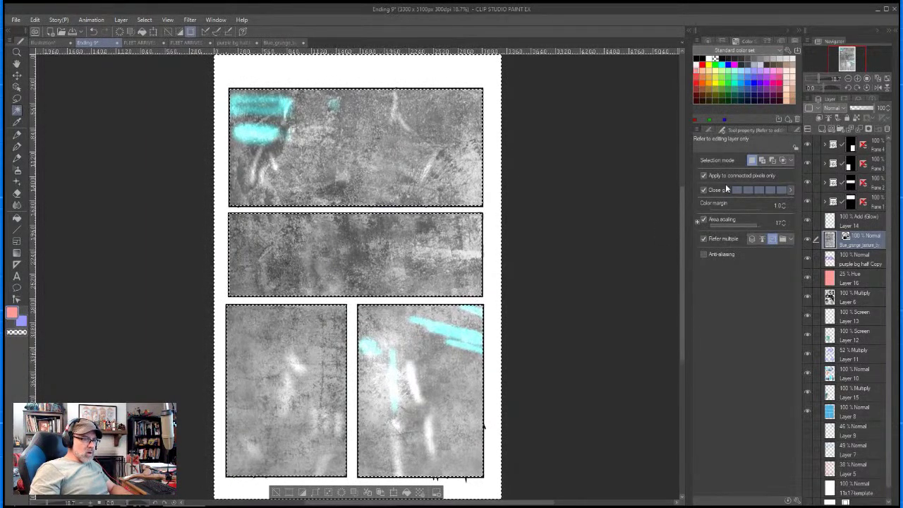
- Set the grunge texture layer's opacity to 17%, clear the selection and turn off the connected-pixels-only option
left_click(857, 108)
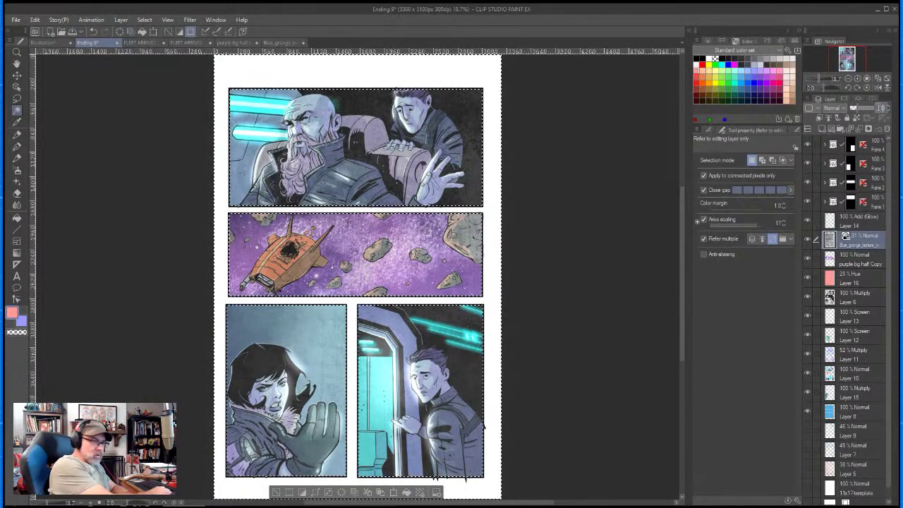
type("17")
key("Return")
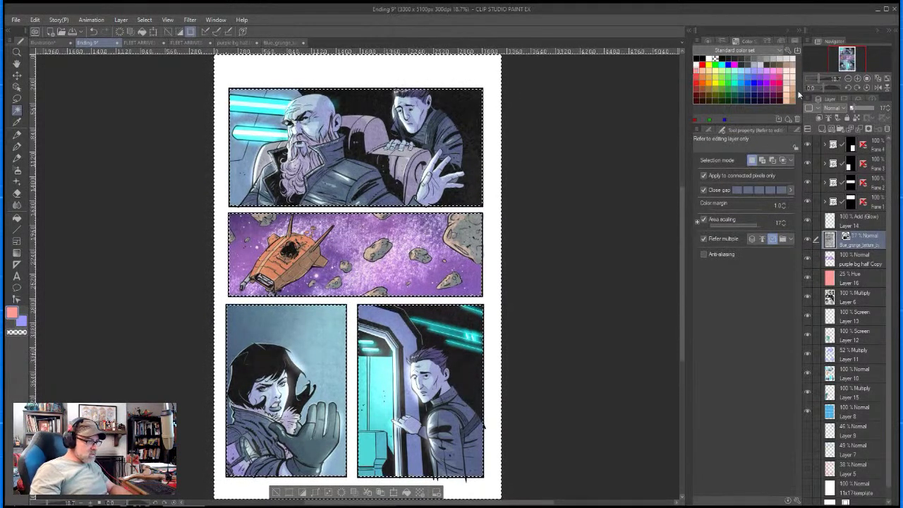
left_click(718, 190)
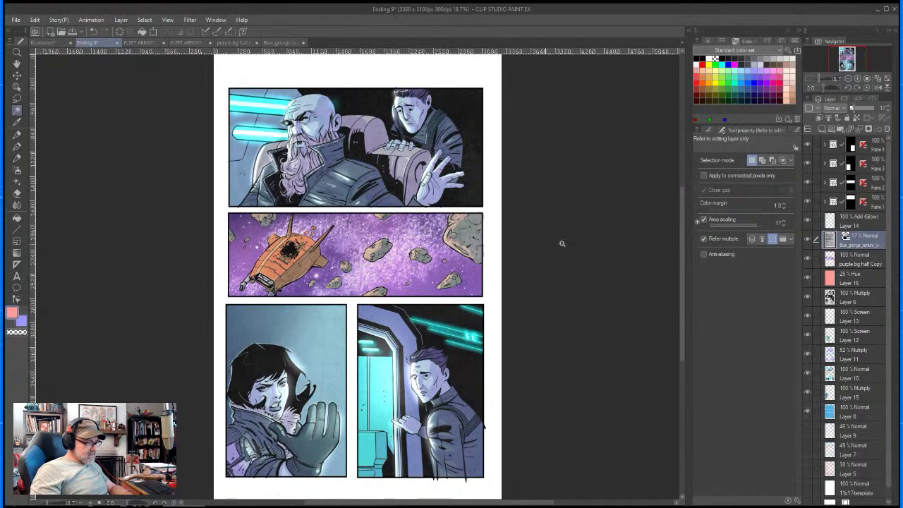
- Choose a dark greyish brown and the Soft airbrush, and try shading around the spaceship's hull hole on Layer 15
scroll(290, 262, "up", 2)
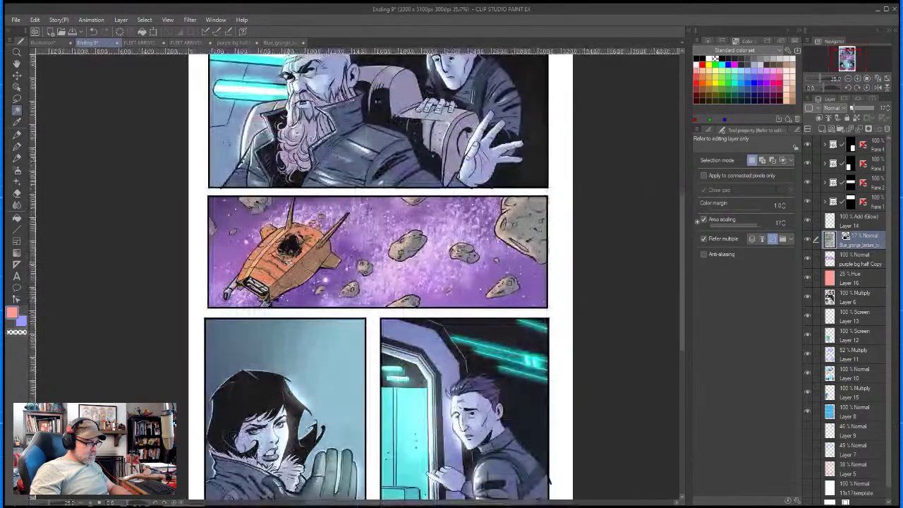
scroll(268, 224, "up", 3)
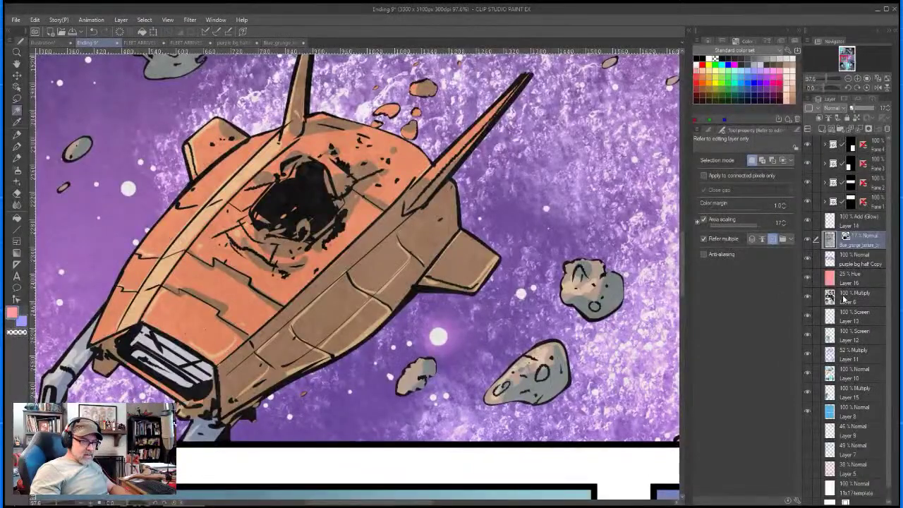
left_click(855, 393)
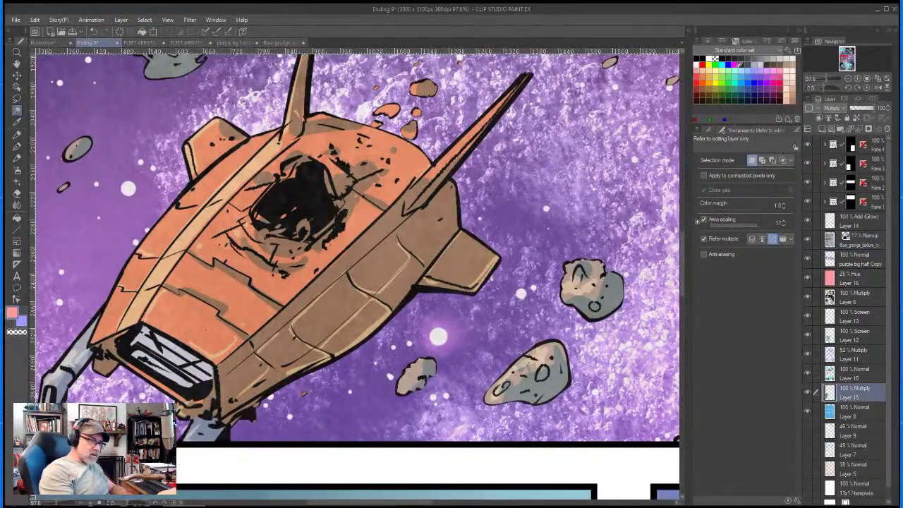
left_click(779, 64)
key("p")
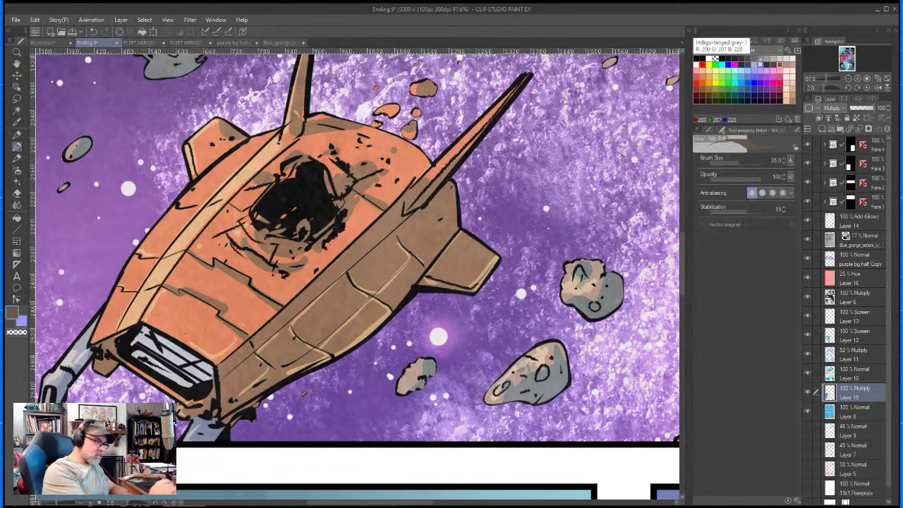
left_click(17, 171)
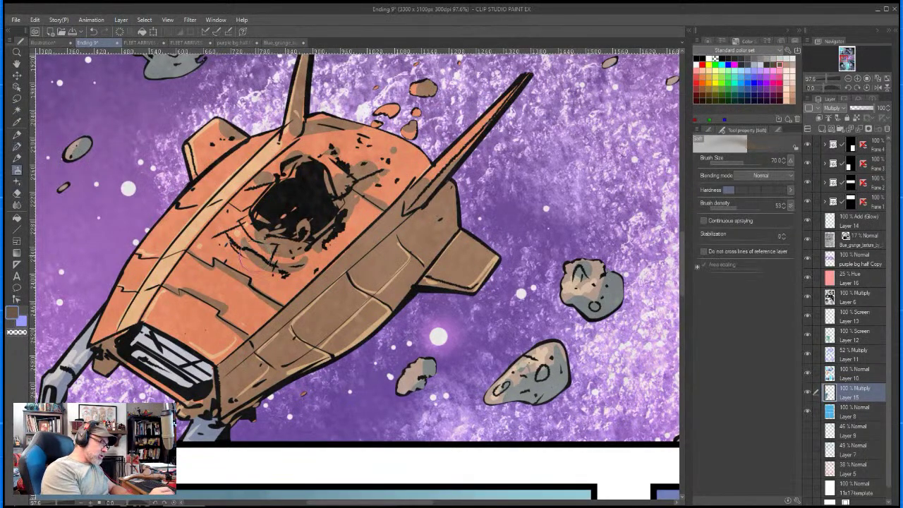
mouse_move(254, 225)
left_mouse_down()
mouse_move(267, 262)
mouse_move(237, 243)
mouse_move(240, 258)
mouse_move(243, 233)
mouse_move(271, 226)
mouse_move(254, 243)
left_mouse_up()
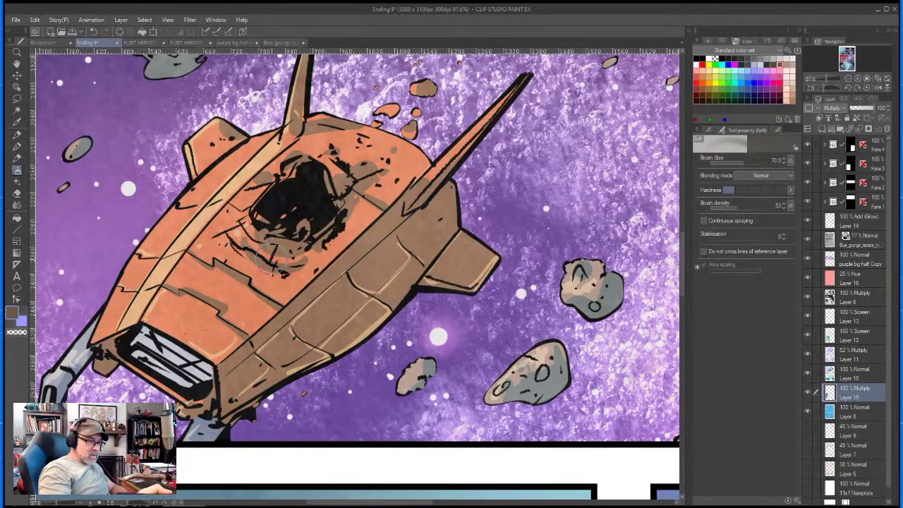
- Add a Multiply layer at 100% opacity above Layer 11 and airbrush dark scorch shading around the spaceship's hull hole
left_click(866, 355)
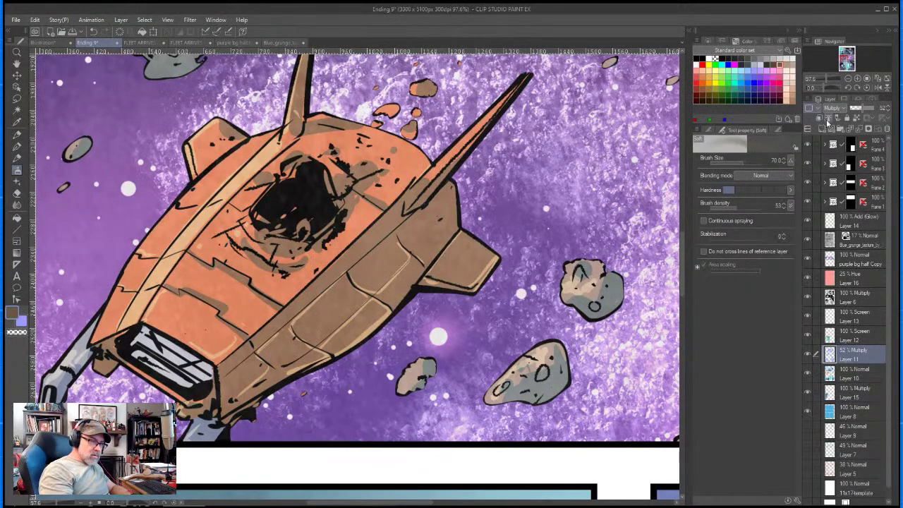
left_click(823, 130)
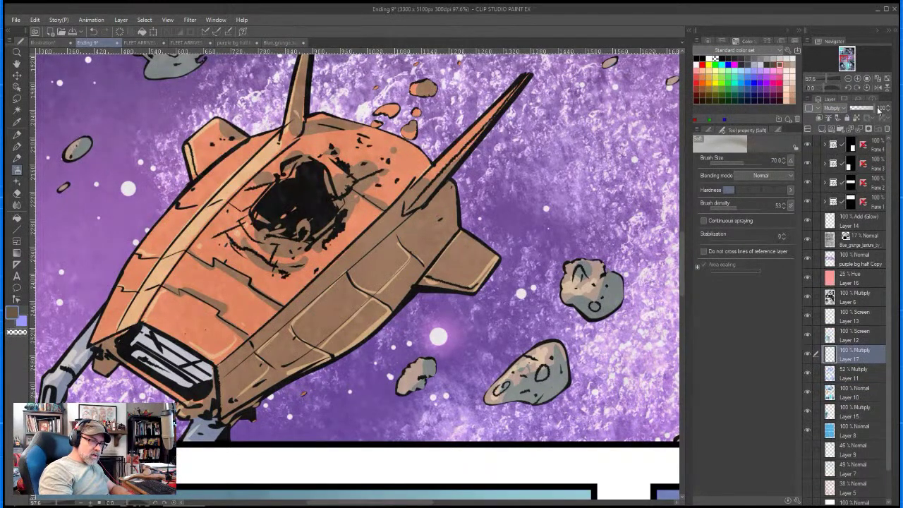
mouse_move(240, 236)
left_mouse_down()
mouse_move(272, 225)
mouse_move(328, 232)
mouse_move(346, 177)
mouse_move(364, 189)
mouse_move(326, 241)
mouse_move(266, 219)
mouse_move(254, 190)
mouse_move(282, 278)
mouse_move(353, 211)
mouse_move(303, 239)
mouse_move(278, 177)
mouse_move(229, 238)
mouse_move(215, 233)
left_mouse_up()
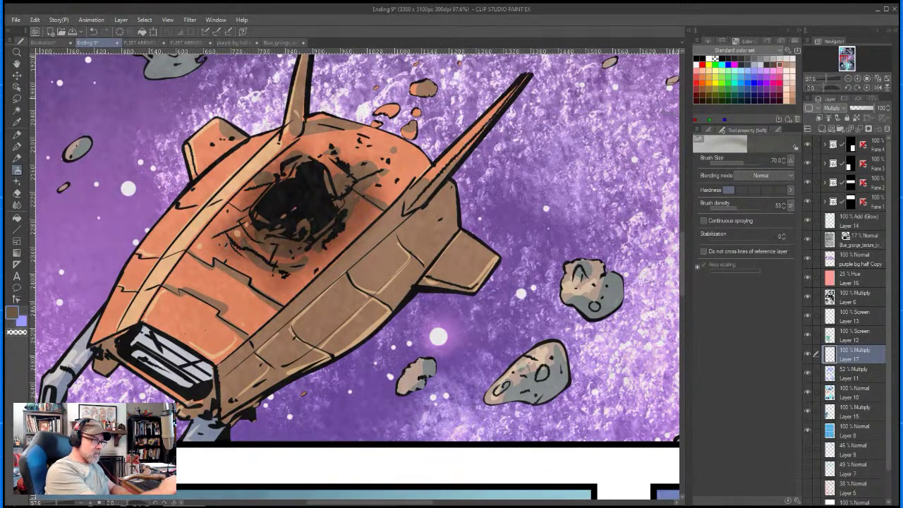
- Paint darker scorch marks around the spaceship's hull hole with the Leaky Pen on Multiply Layer 17
key("p")
left_click(808, 133)
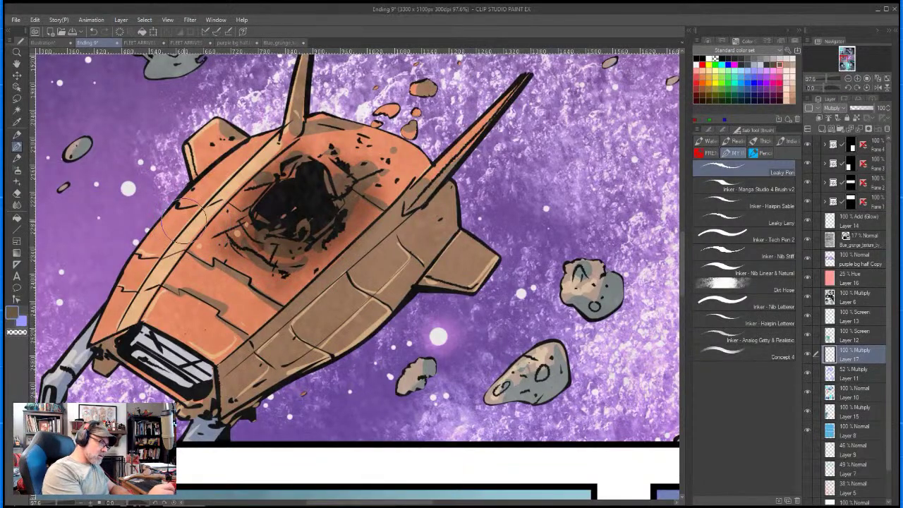
mouse_move(242, 236)
left_mouse_down()
mouse_move(223, 211)
mouse_move(350, 171)
mouse_move(331, 216)
mouse_move(261, 247)
mouse_move(275, 267)
mouse_move(363, 205)
mouse_move(269, 300)
left_mouse_up()
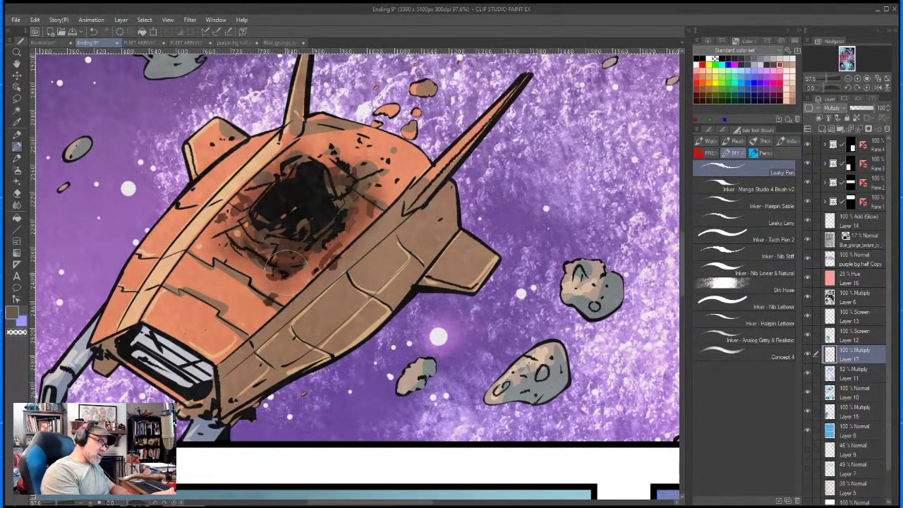
- Identify the Screen layer holding the highlights, select Layer 12, and paint orange highlights on the spaceship's hull with the Leaky Pen
key("ctrl+space")
left_click_drag(481, 209, 421, 211)
key("ctrl+space")
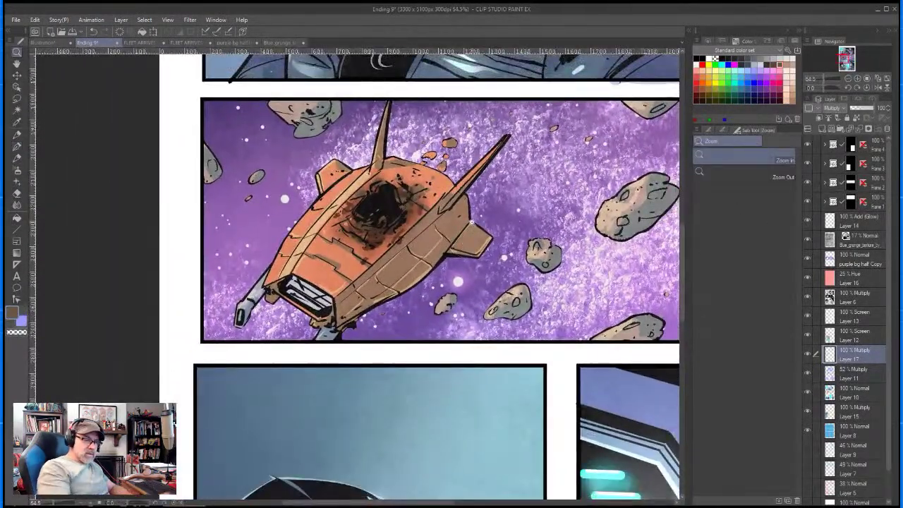
left_click(816, 321)
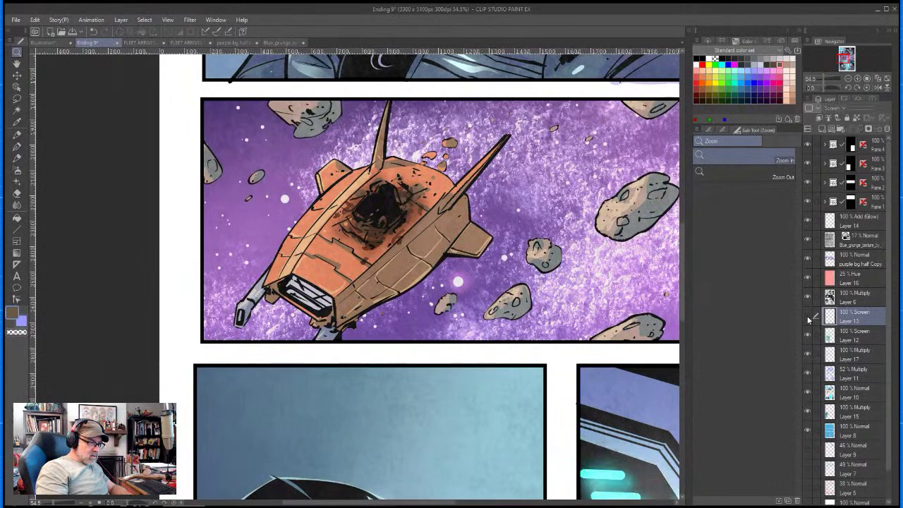
left_click(807, 340)
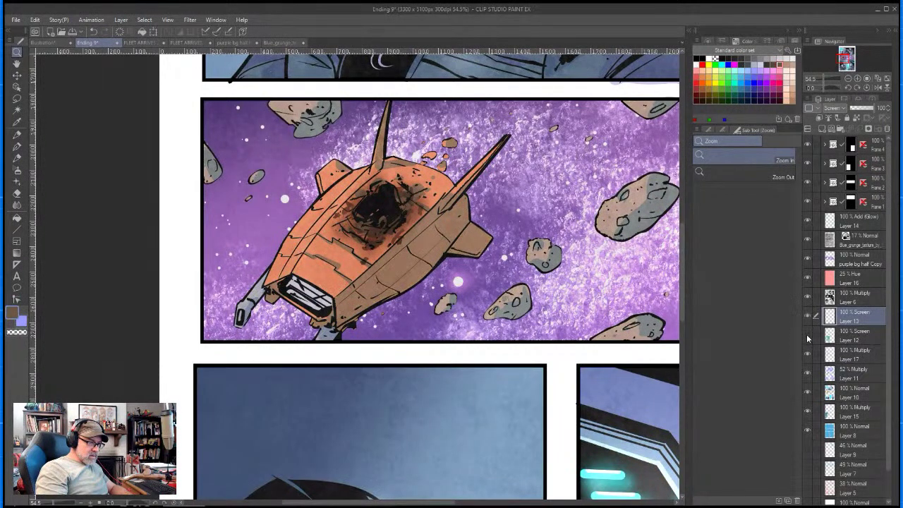
left_click(808, 339)
left_click(849, 336)
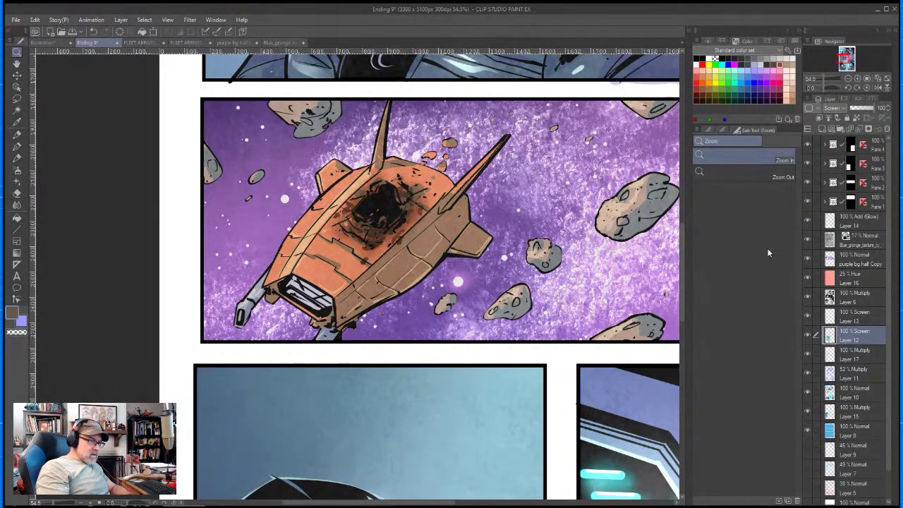
left_click(702, 74)
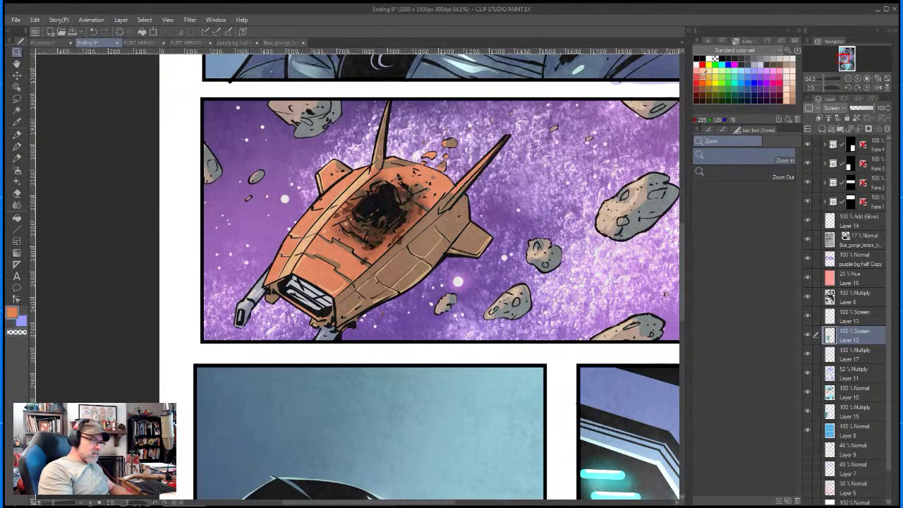
key("b")
mouse_move(314, 256)
left_mouse_down()
mouse_move(315, 245)
mouse_move(300, 260)
mouse_move(328, 211)
mouse_move(326, 219)
mouse_move(354, 206)
mouse_move(365, 187)
mouse_move(305, 270)
mouse_move(321, 244)
mouse_move(317, 290)
mouse_move(317, 212)
mouse_move(373, 144)
left_mouse_up()
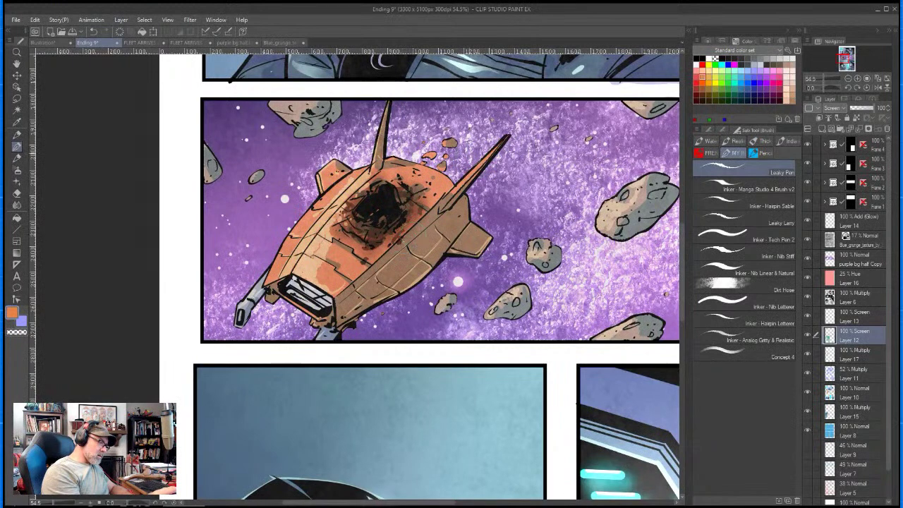
- Soften the new orange highlights on the spaceship's hull with the Soft eraser
key("e")
left_click(750, 171)
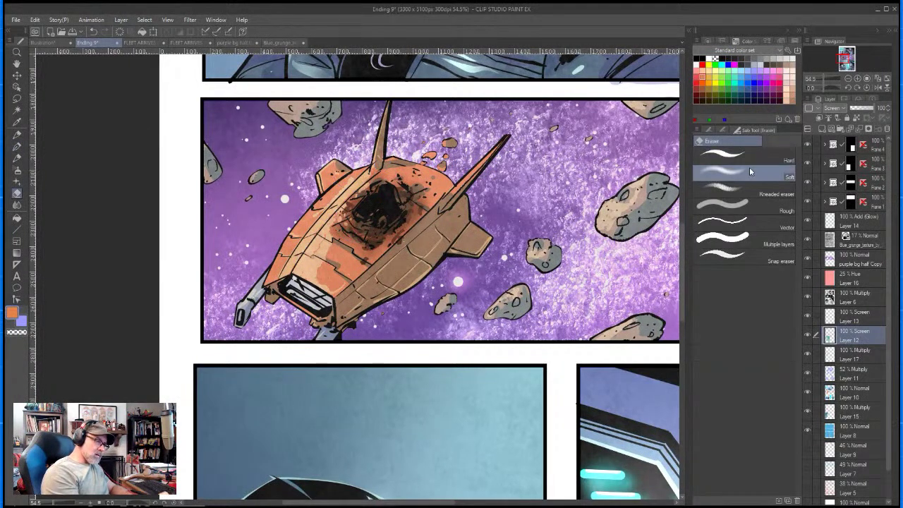
left_click_drag(331, 240, 323, 258)
mouse_move(371, 192)
left_mouse_down()
mouse_move(322, 266)
mouse_move(346, 203)
left_mouse_up()
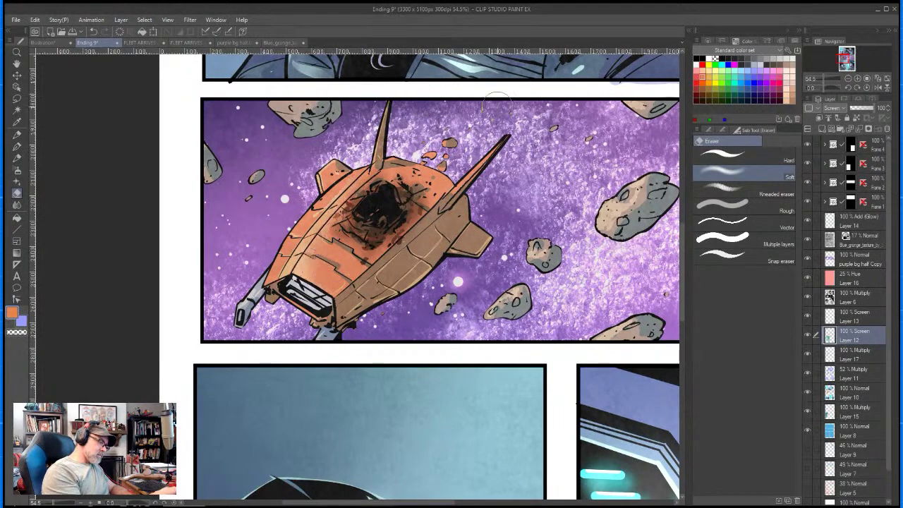
- Check the whole comic page and save the Ending 9 file
key("ctrl+space")
left_click_drag(543, 188, 480, 189)
key("space")
mouse_move(599, 163)
left_mouse_down()
mouse_move(541, 192)
mouse_move(513, 191)
left_mouse_up()
key("ctrl+space")
key("space")
left_click_drag(601, 189, 551, 199)
key("ctrl+space")
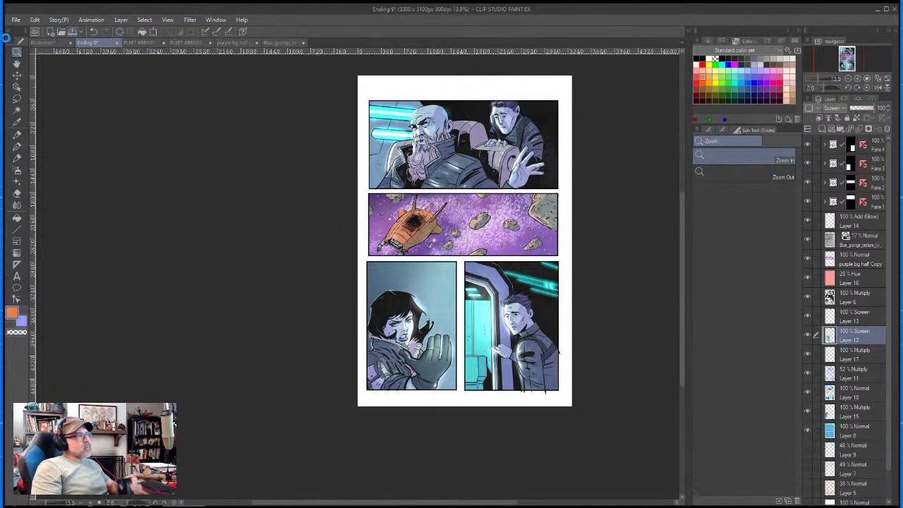
key("ctrl+s")
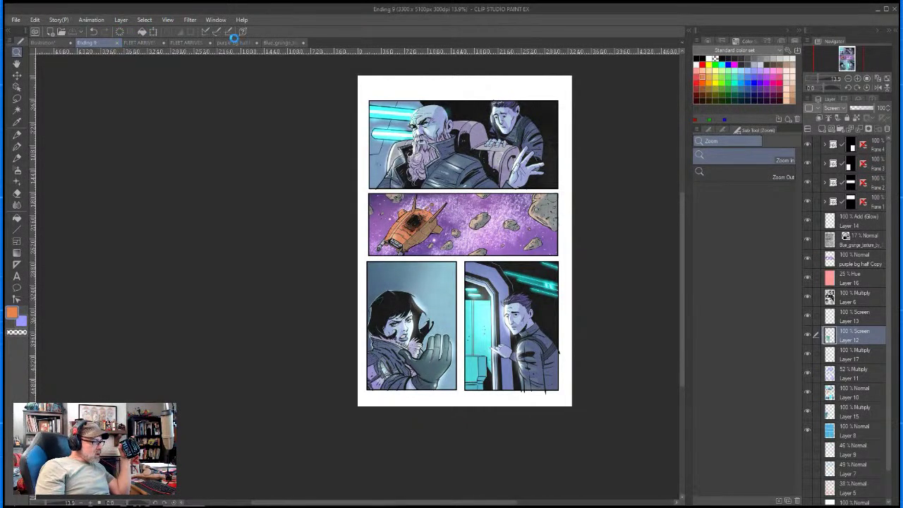
- Close the FLEET ARRIVES 14 and purple bg half documents without saving their changes
left_click(273, 42)
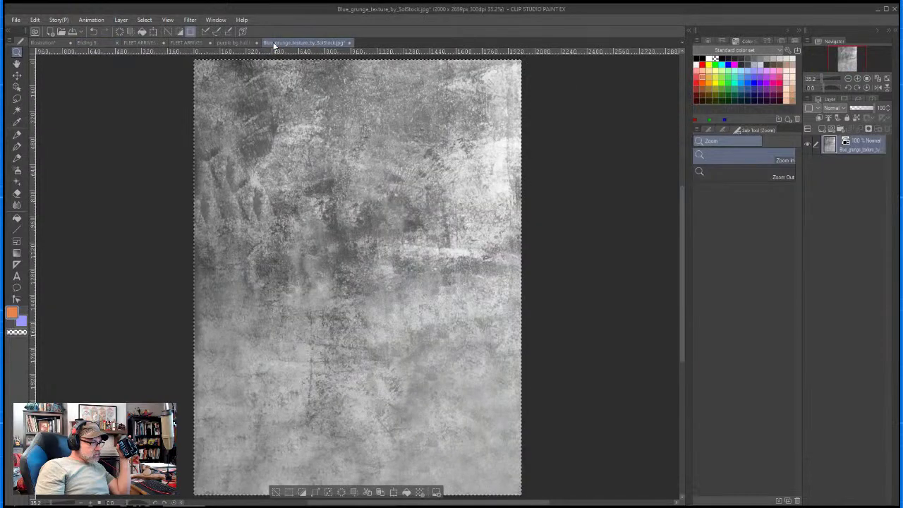
left_click(241, 43)
left_click(191, 43)
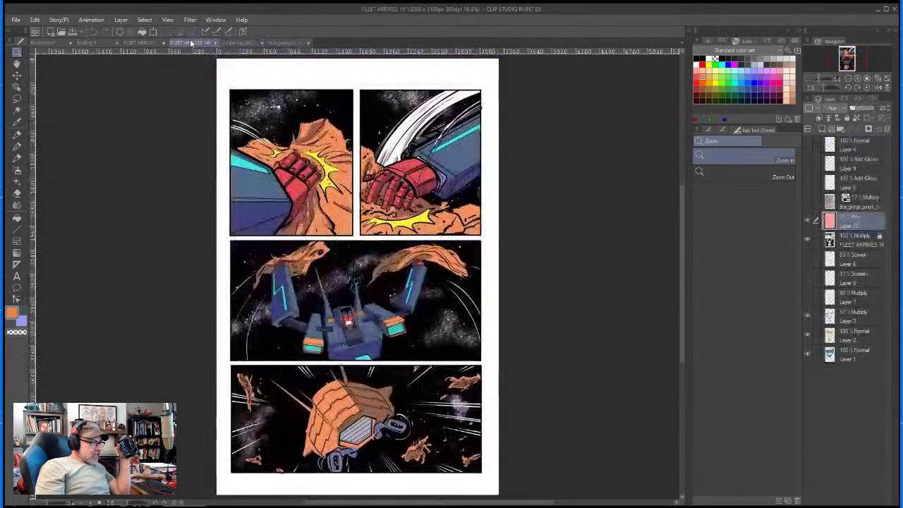
left_click(215, 43)
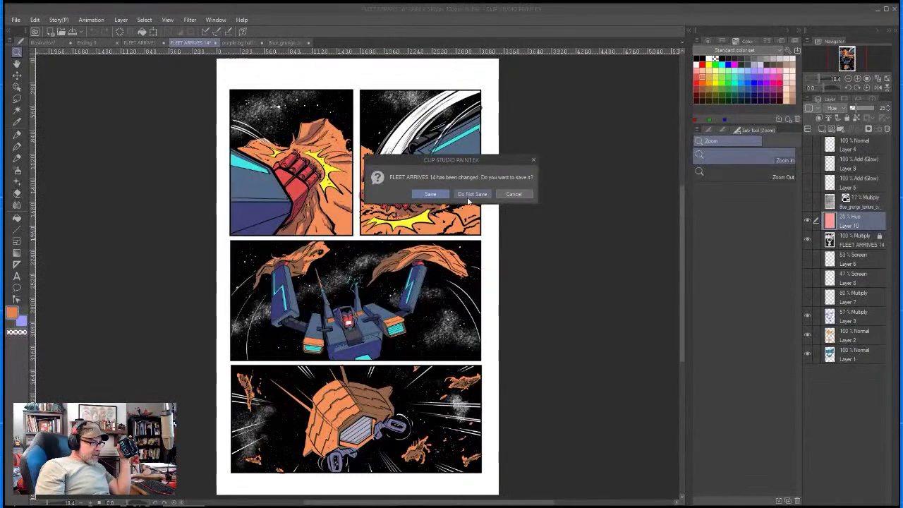
left_click(471, 195)
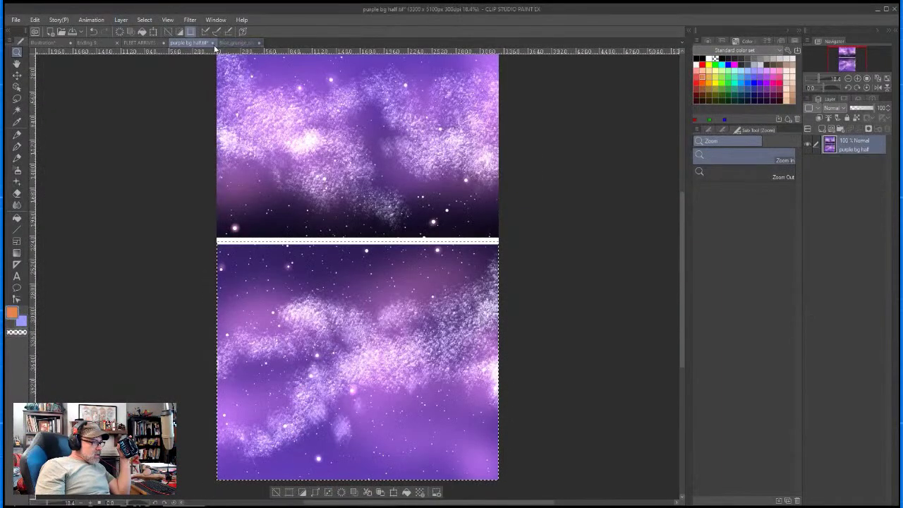
left_click(212, 43)
key("n")
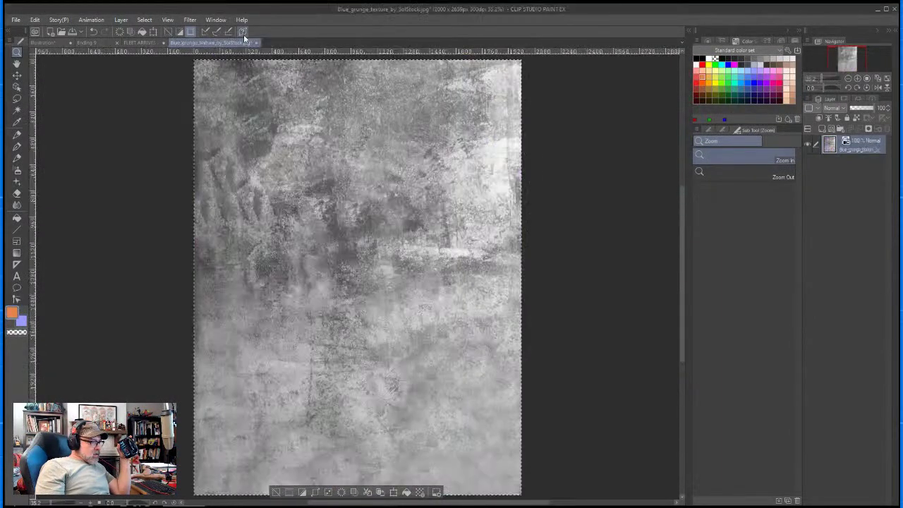
- Close the Blue_grunge_texture_by_SolStock and FLEET ARRIVES 29 documents without saving their changes
left_click(256, 43)
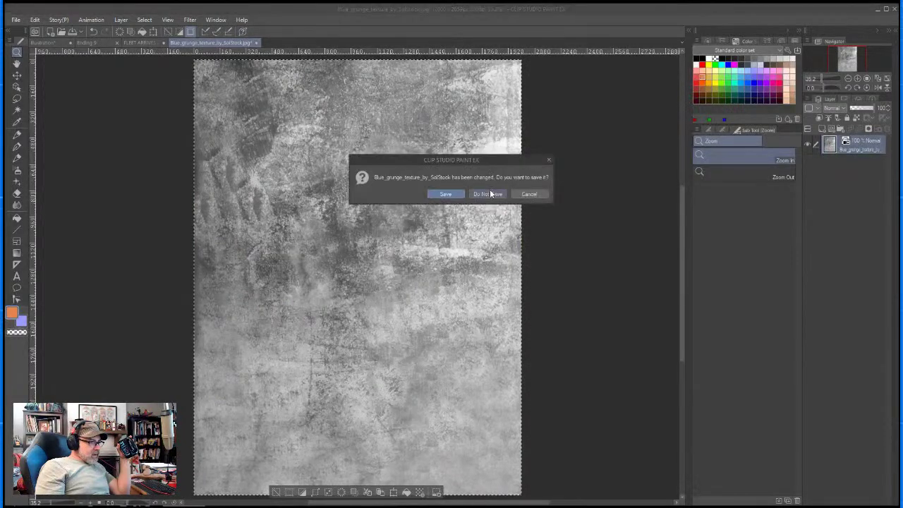
left_click(491, 193)
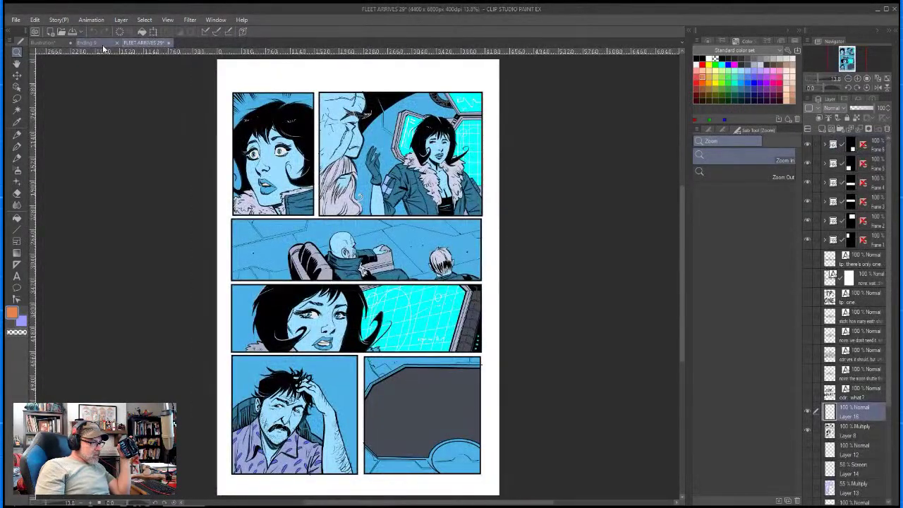
left_click(168, 42)
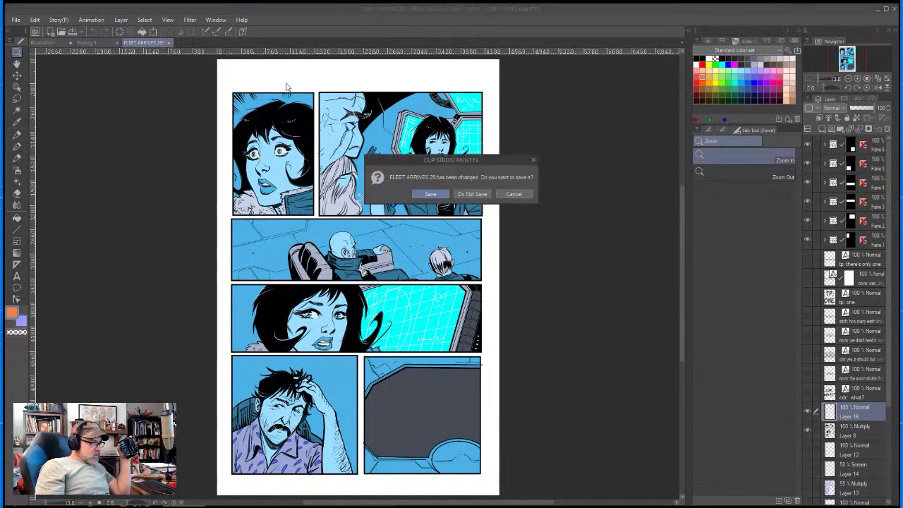
left_click(473, 194)
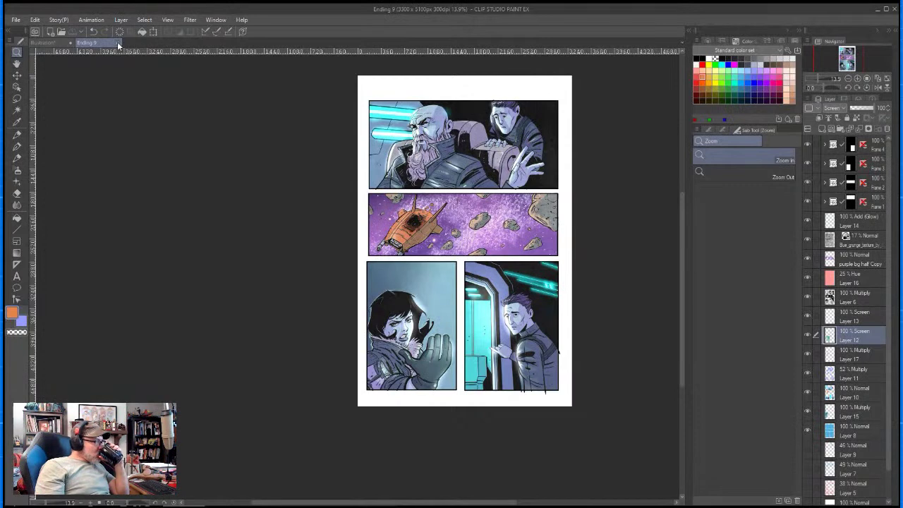
- Check the Illustration document and examine the page files in OneDrive's art/gstp2 folder and its Colors subfolder
left_click(57, 43)
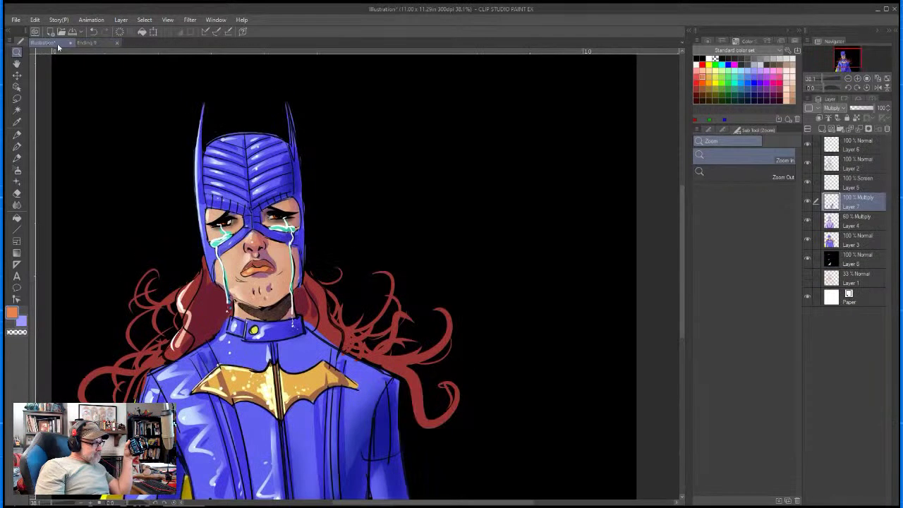
left_click(100, 42)
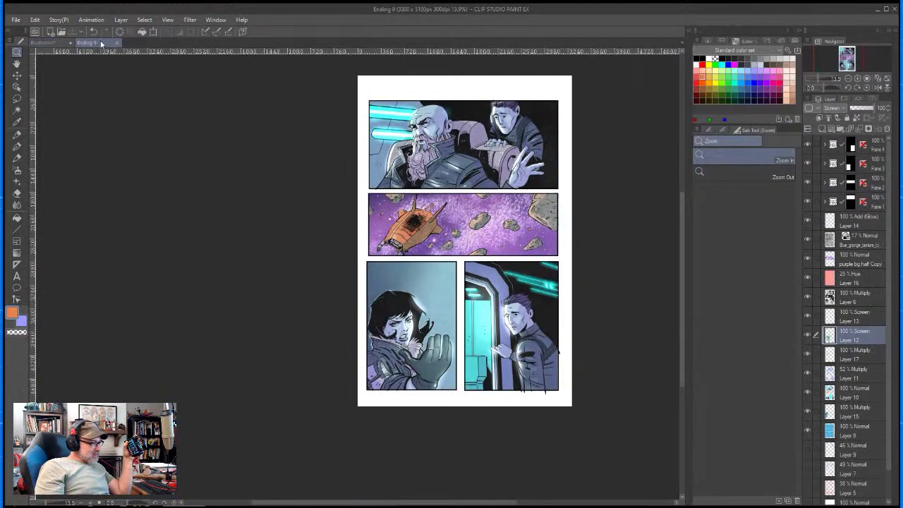
left_click(62, 32)
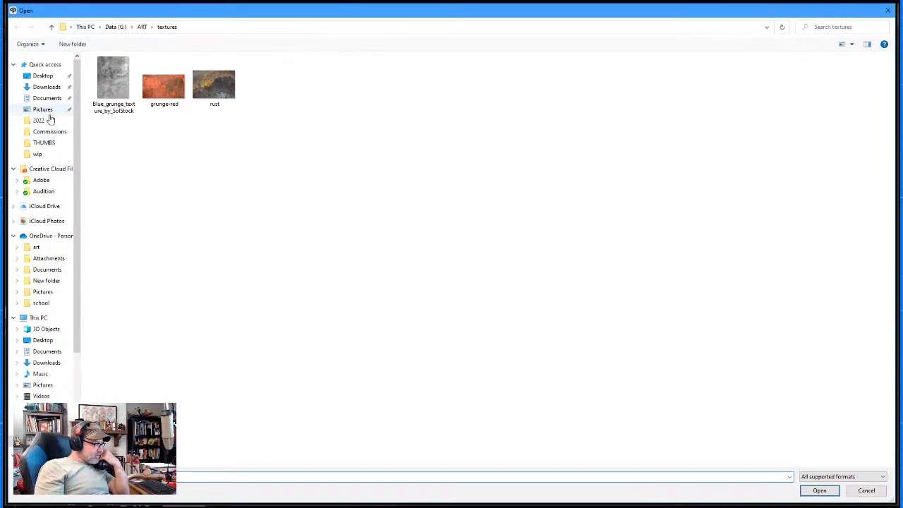
left_click(60, 250)
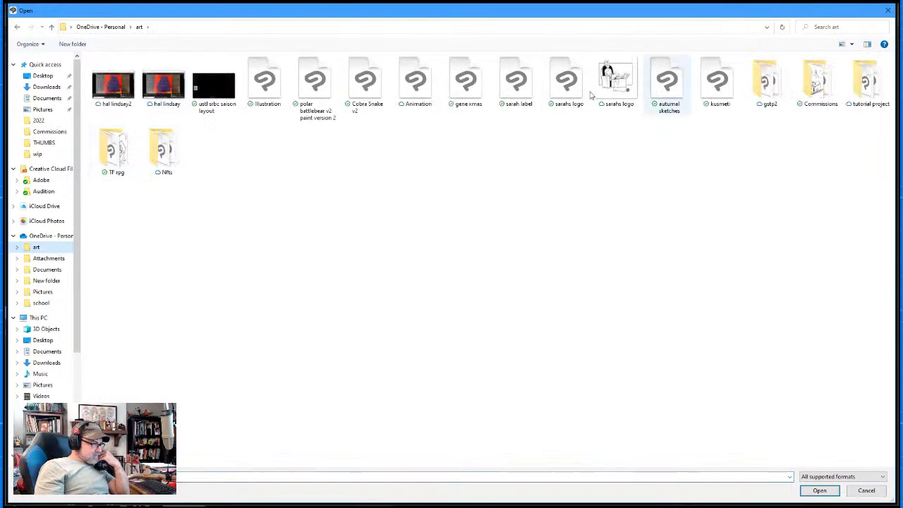
double_click(769, 82)
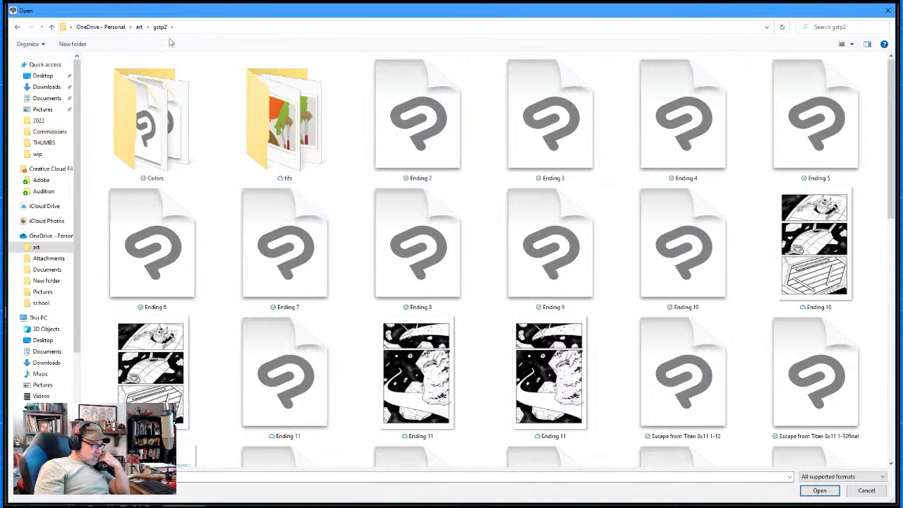
scroll(148, 104, "down", 5)
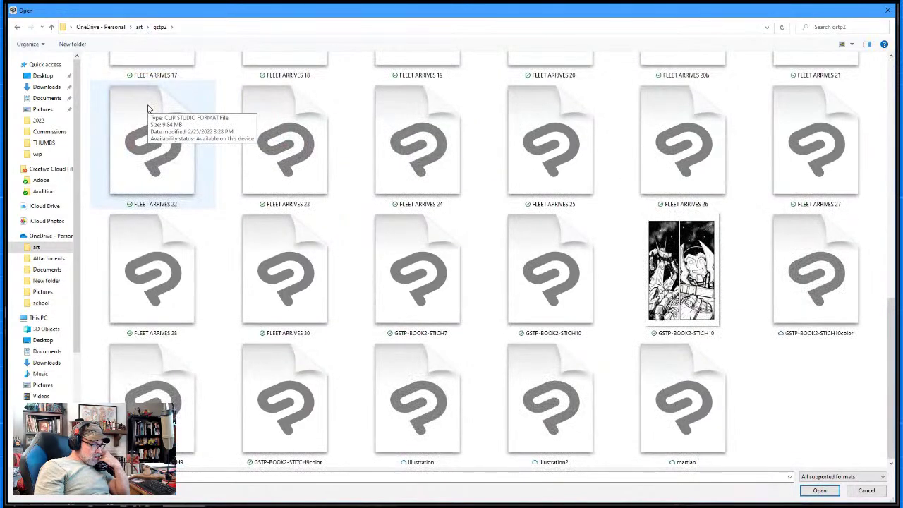
scroll(148, 101, "up", 4)
scroll(149, 113, "up", 2)
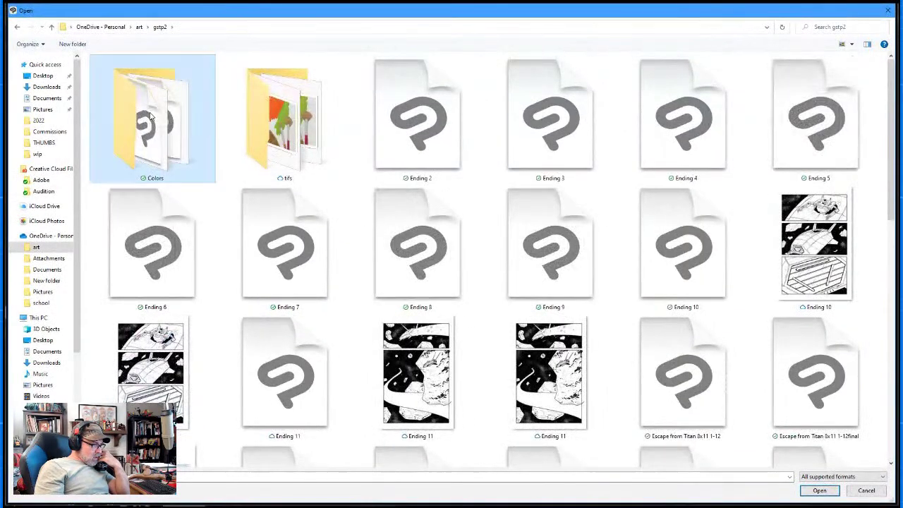
double_click(150, 115)
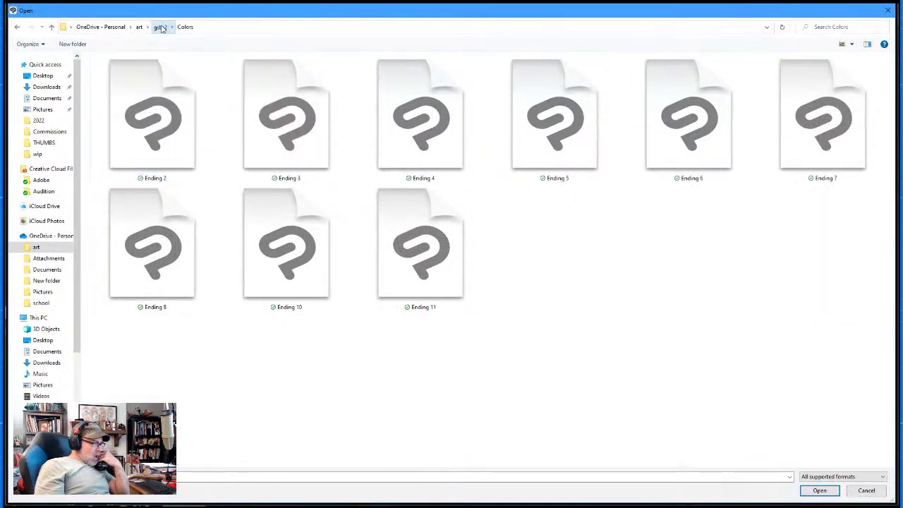
left_click(160, 28)
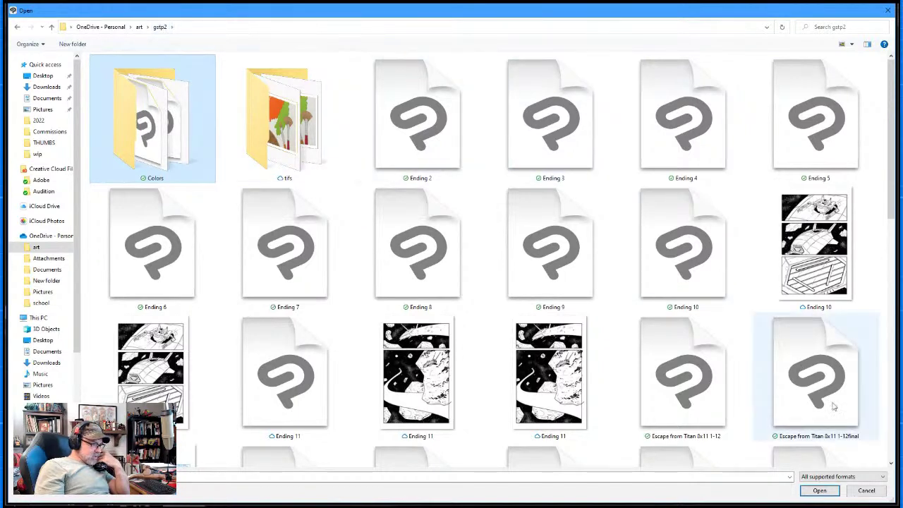
left_click(866, 490)
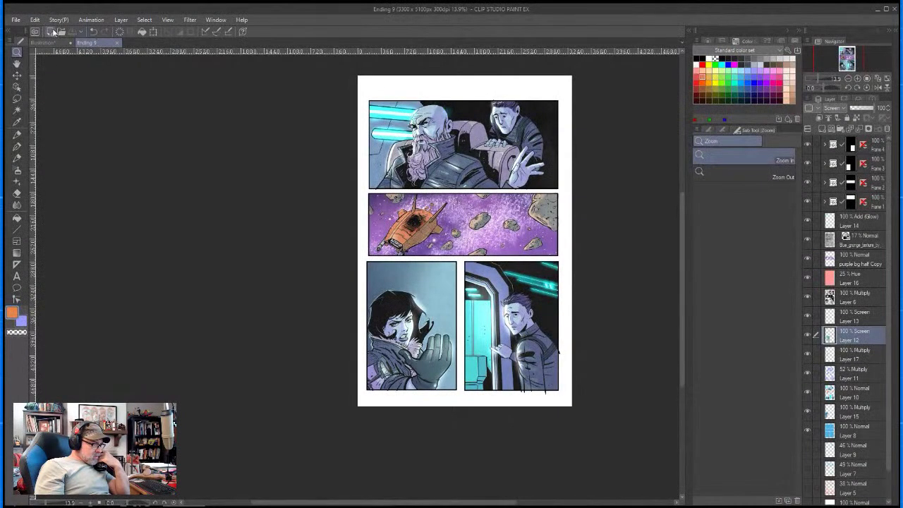
- Save a copy of the Ending 9 page in the Colors subfolder of gstp2
left_click(16, 20)
left_click(44, 102)
double_click(159, 116)
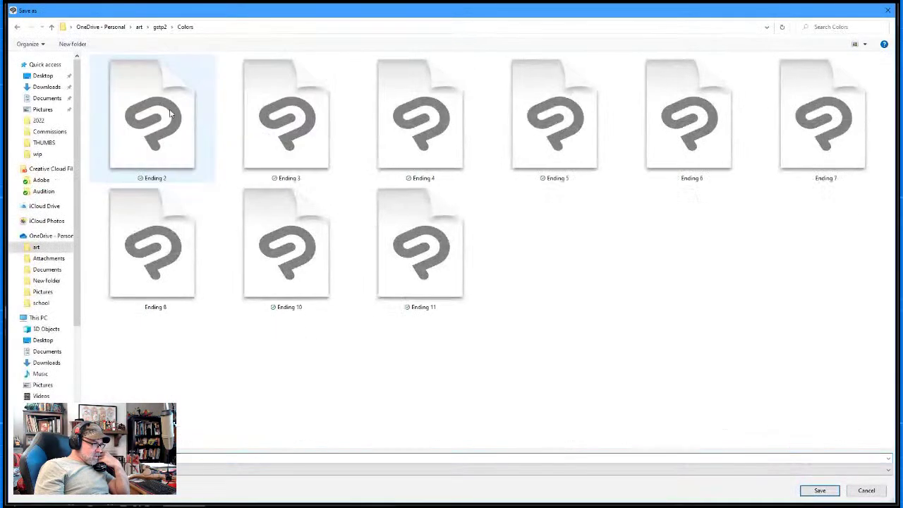
left_click(819, 491)
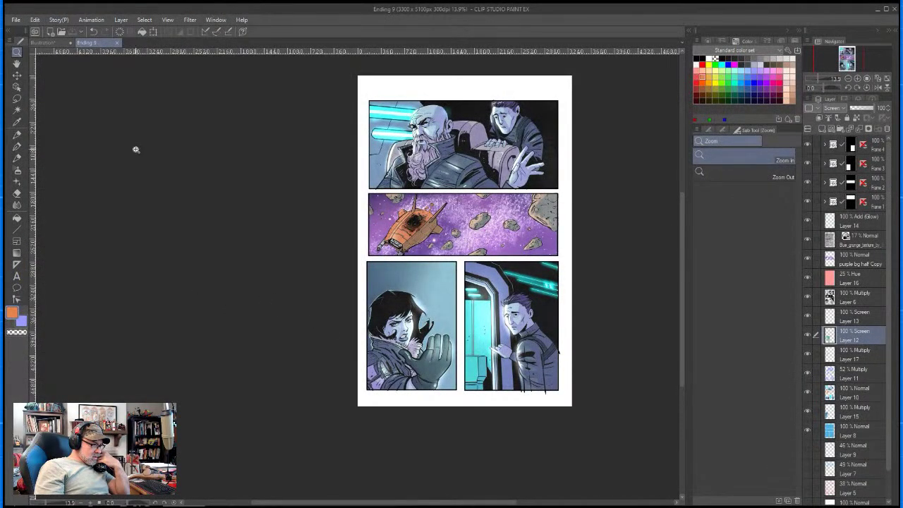
- Browse the gstp2 folder and open the Ending 2 page from its Colors subfolder
left_click(61, 32)
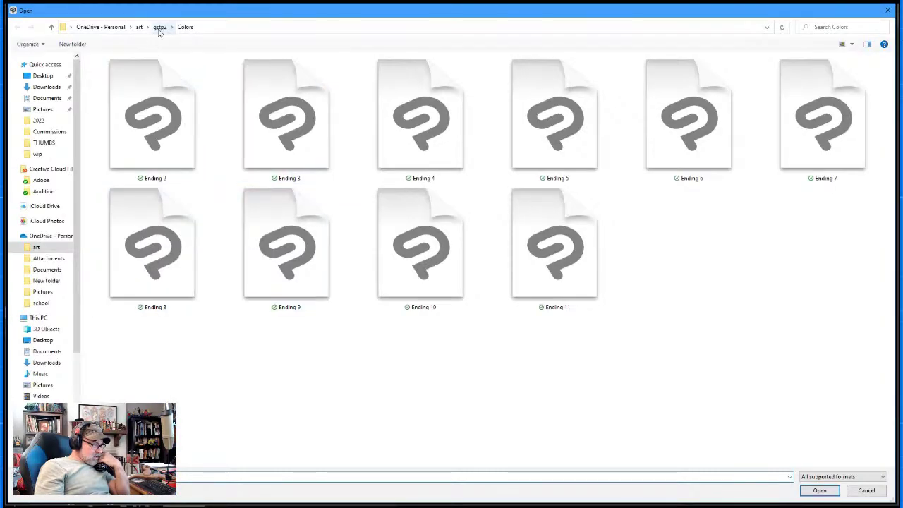
left_click(160, 27)
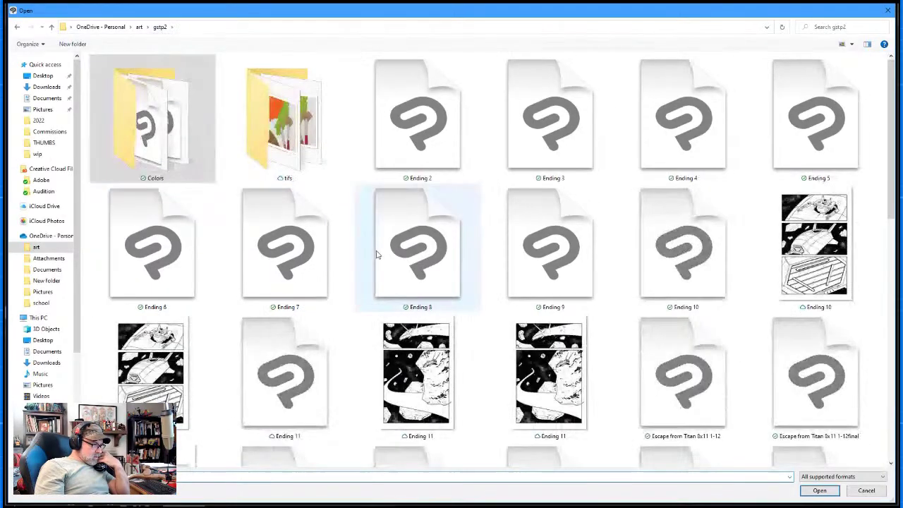
scroll(381, 261, "down", 5)
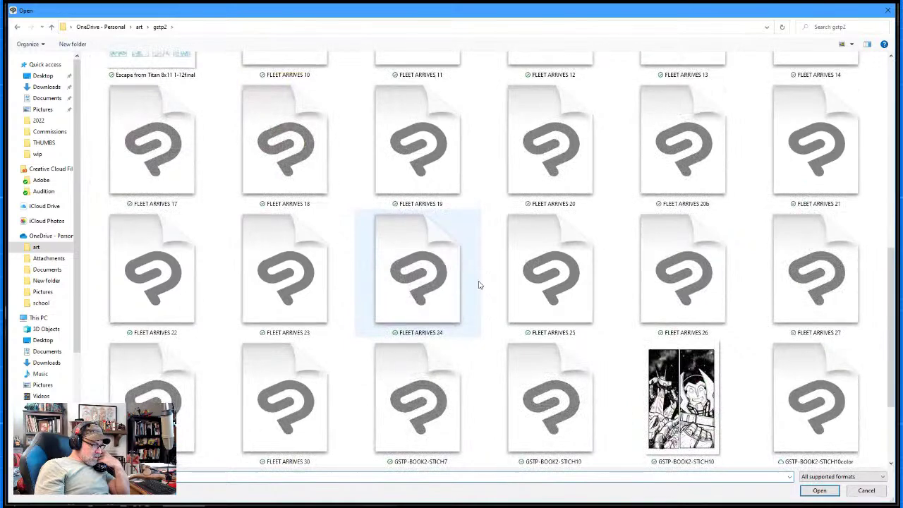
scroll(474, 283, "up", 5)
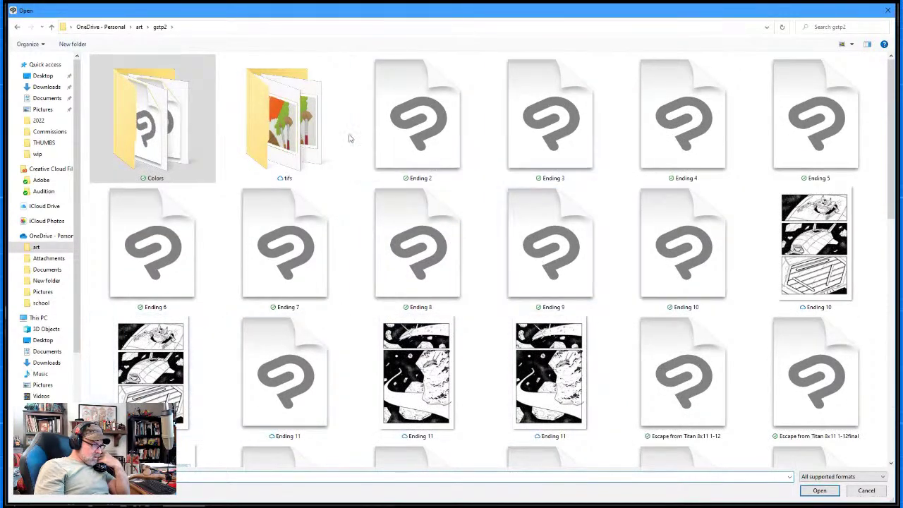
double_click(144, 114)
double_click(154, 145)
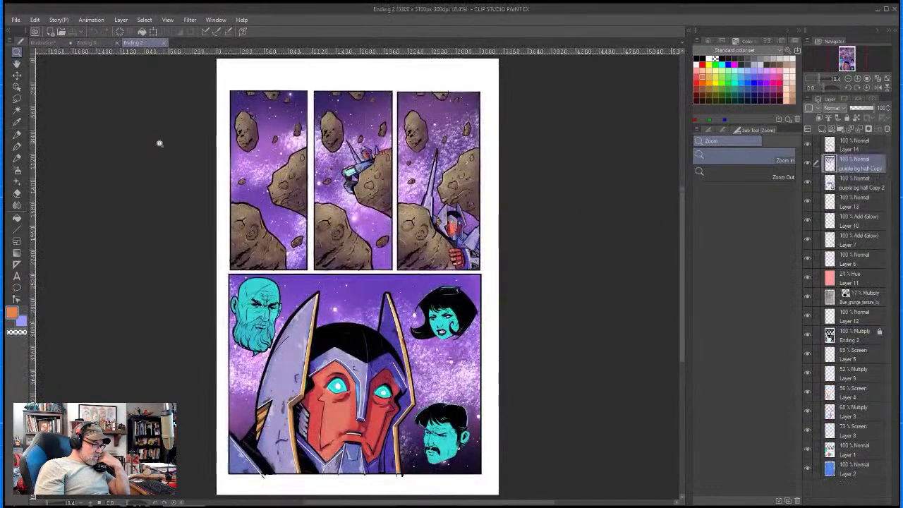
- Review the open Illustration, Ending 9 and Ending 2 documents, and open the Ending 3 page from the Colors folder
left_click(86, 42)
left_click(45, 43)
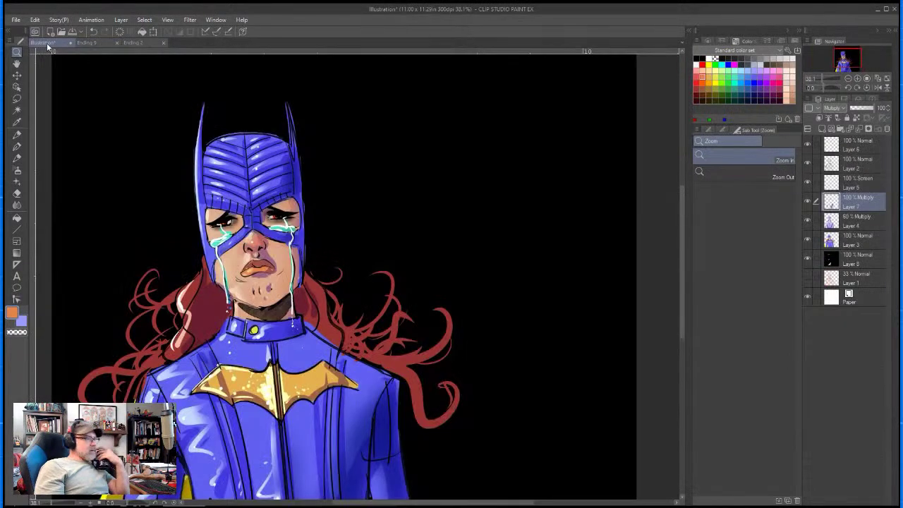
left_click(101, 41)
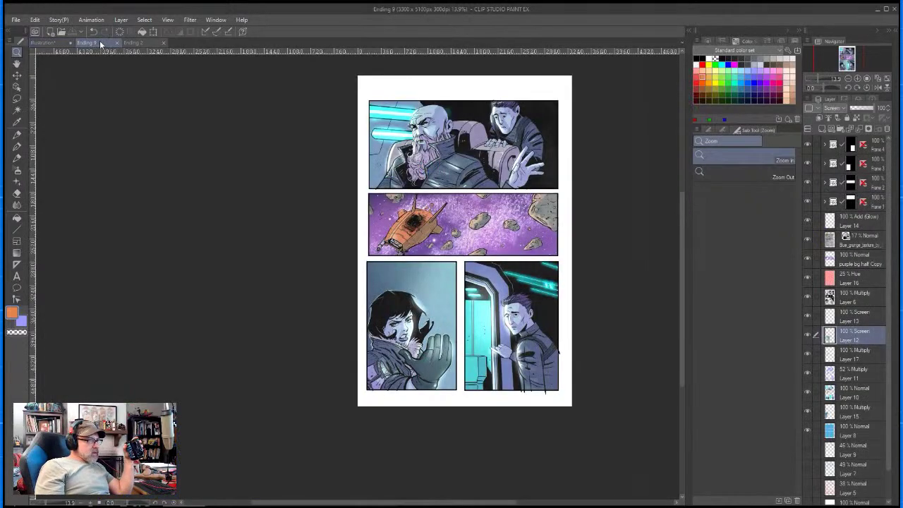
left_click(137, 43)
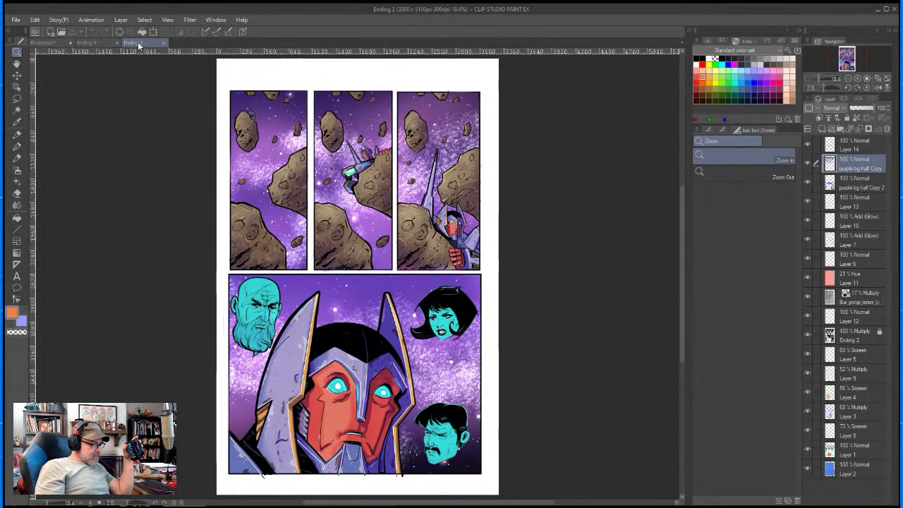
left_click(62, 32)
double_click(269, 133)
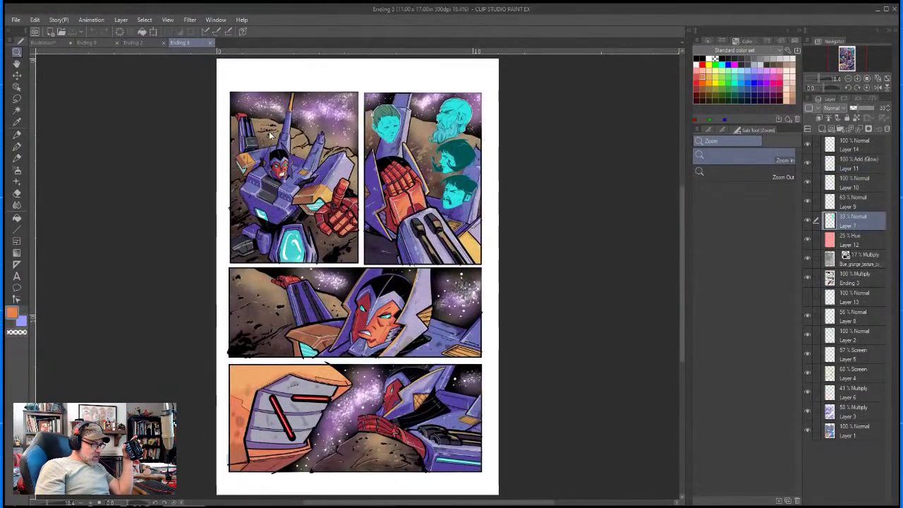
- Compare the Ending 2 and Ending 3 pages and check what Layer 10 and Layer 6 contribute to Ending 2
left_click(146, 43)
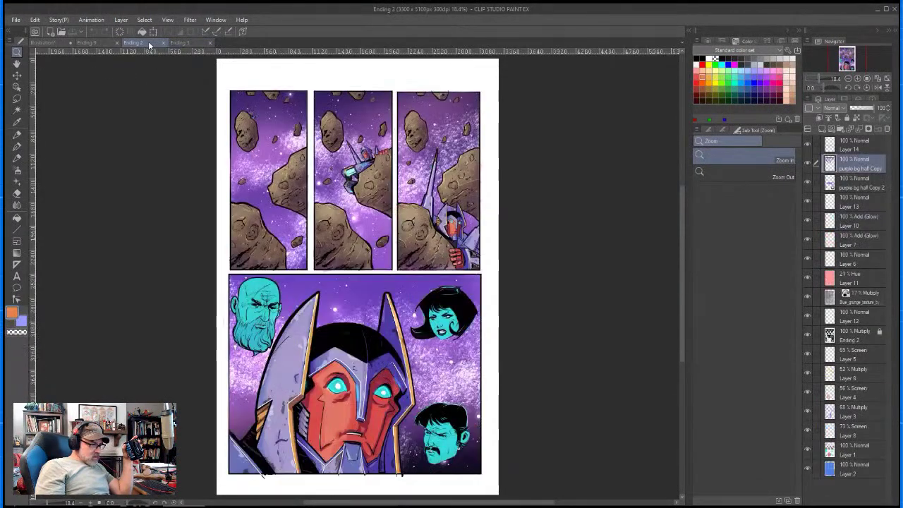
left_click(186, 44)
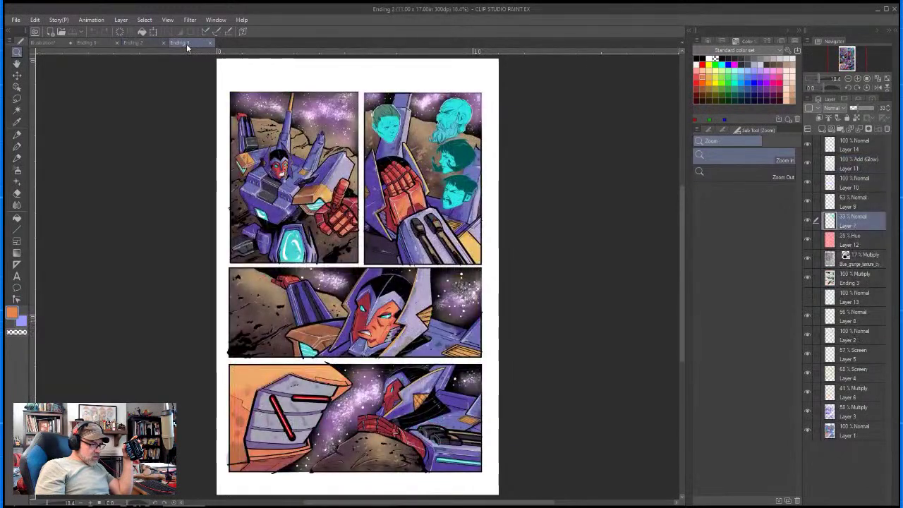
left_click(143, 42)
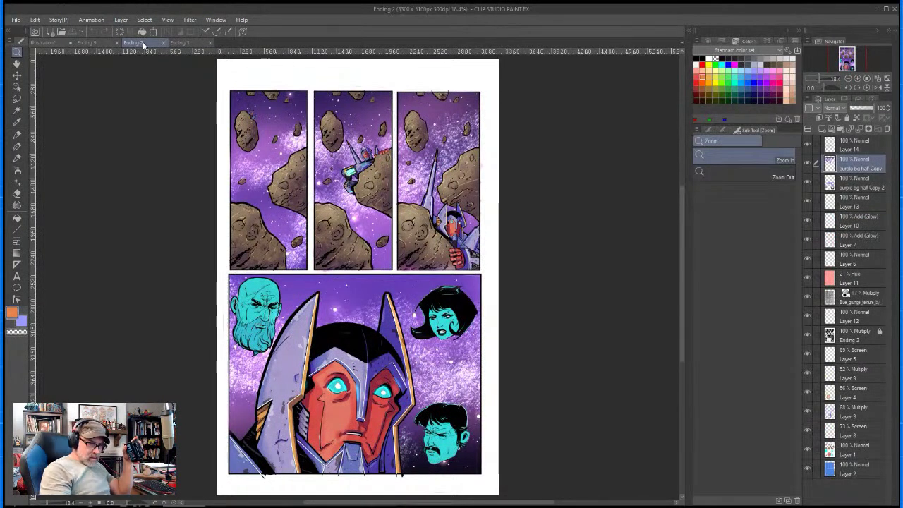
left_click(863, 224)
left_click(808, 220)
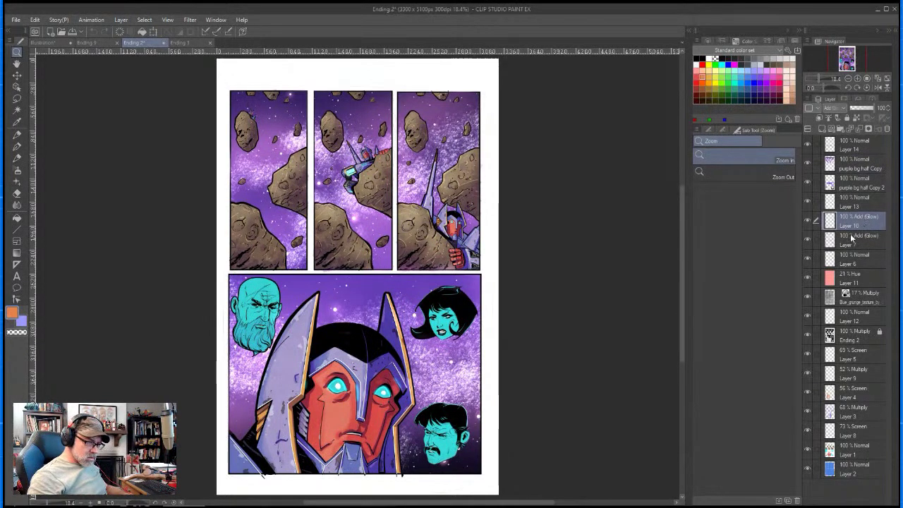
left_click(859, 260)
left_click(808, 260)
left_click(808, 260)
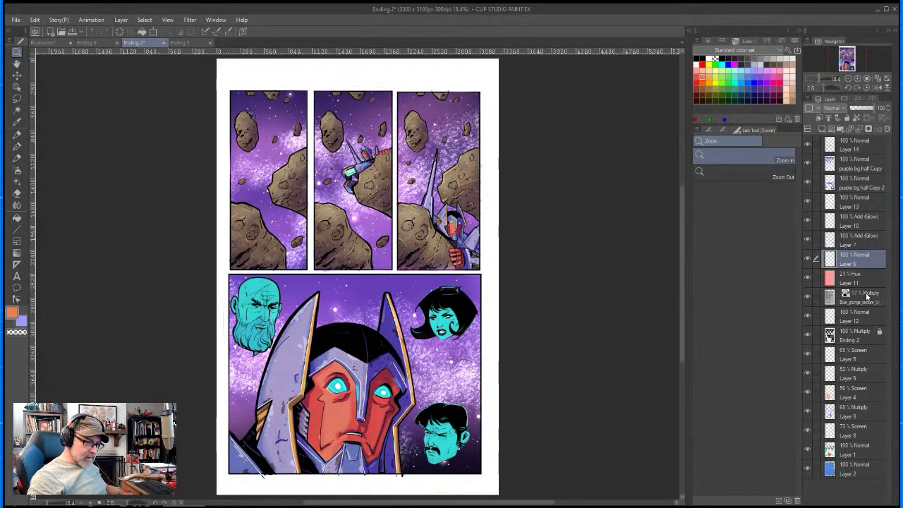
- Add a raster layer in Screen mode above Ending 2's line art, and ready the Inker - Nib Stiff brush with pale aqua
left_click(863, 336)
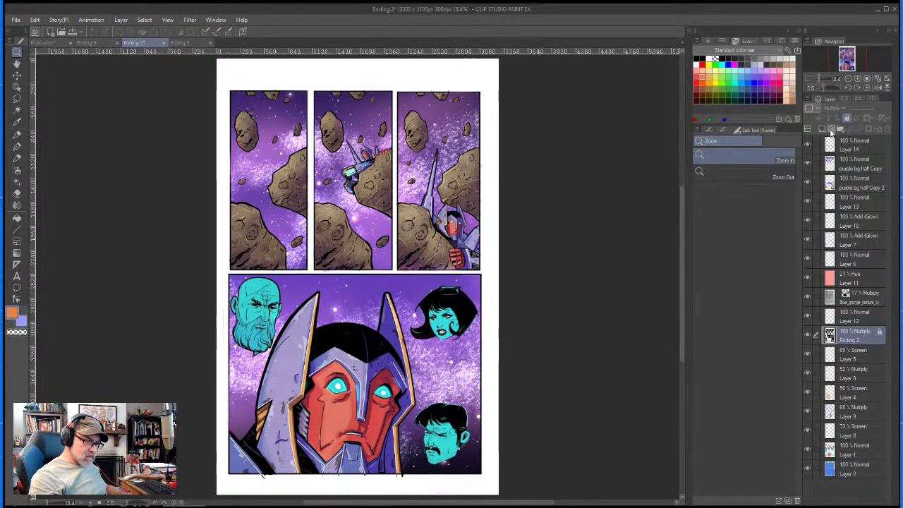
left_click(833, 131)
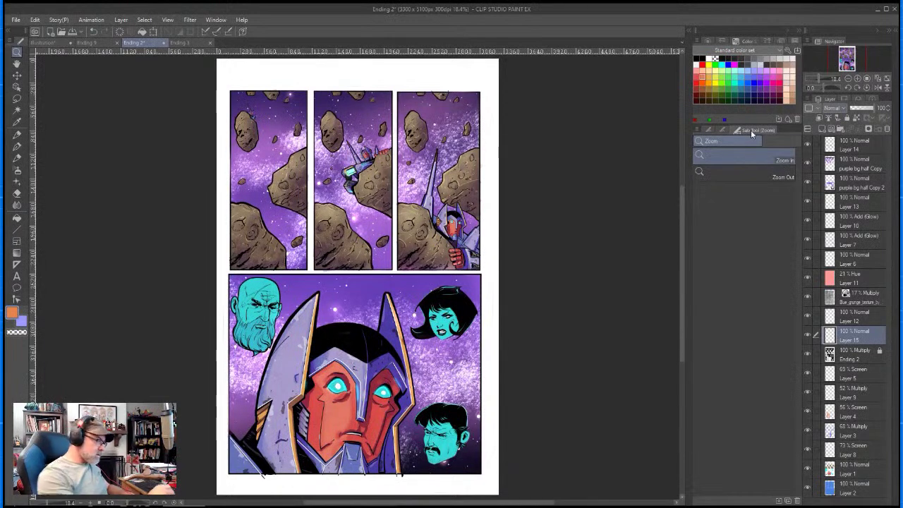
left_click(733, 69)
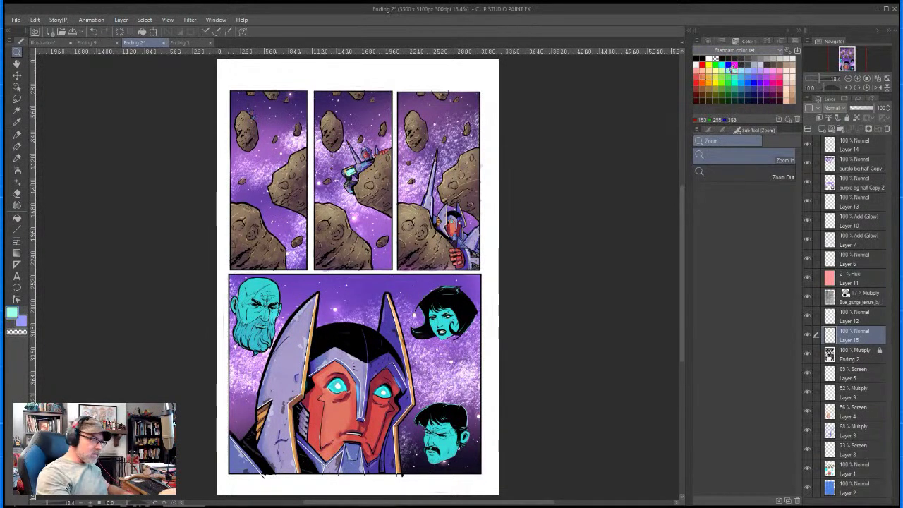
key("b")
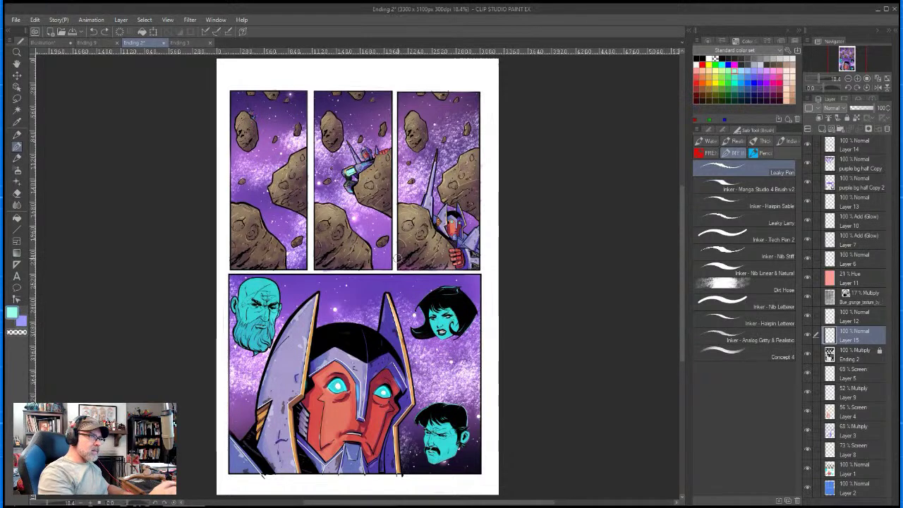
left_click(831, 108)
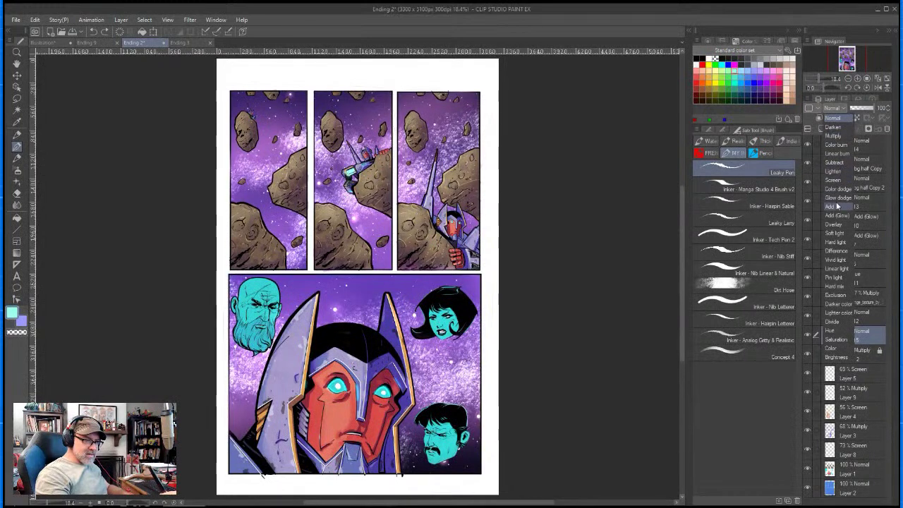
left_click(839, 180)
left_click(769, 235)
left_click(769, 254)
- Try painting pale aqua highlights on the black-haired woman's hair with the Screen layer at 37% opacity
mouse_move(445, 294)
left_mouse_down()
mouse_move(445, 311)
mouse_move(455, 311)
left_mouse_up()
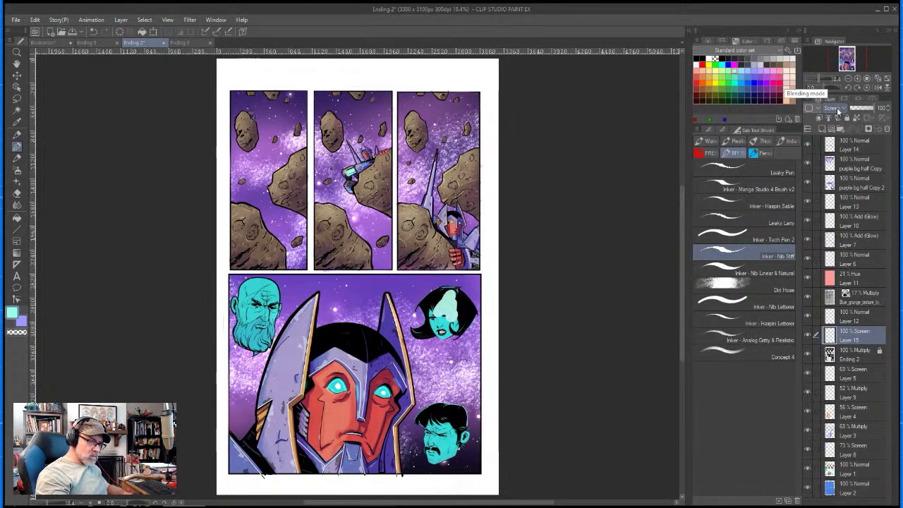
left_click(837, 110)
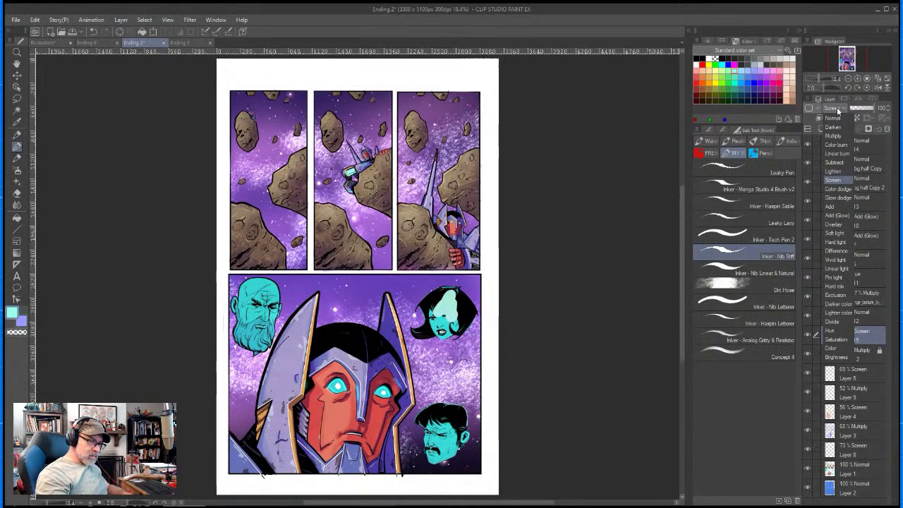
left_click(838, 111)
left_click(858, 111)
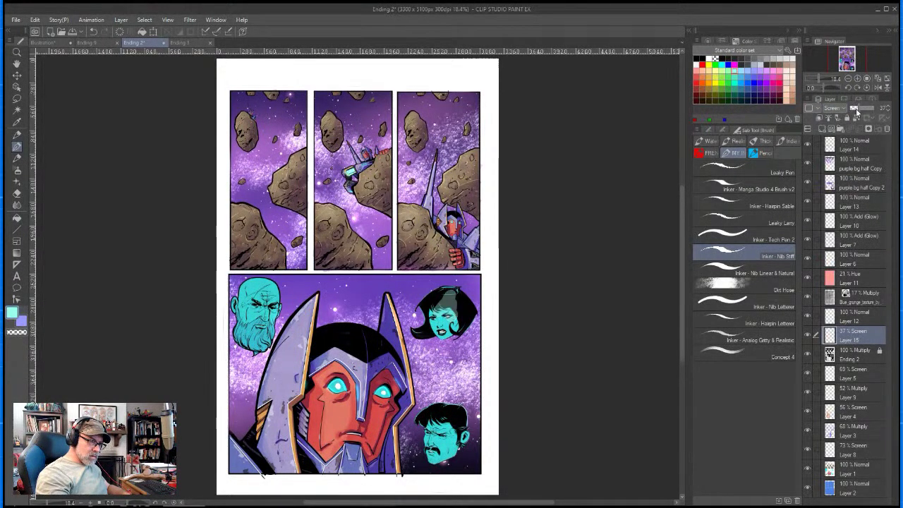
key("ctrl+space")
left_click_drag(456, 304, 469, 304)
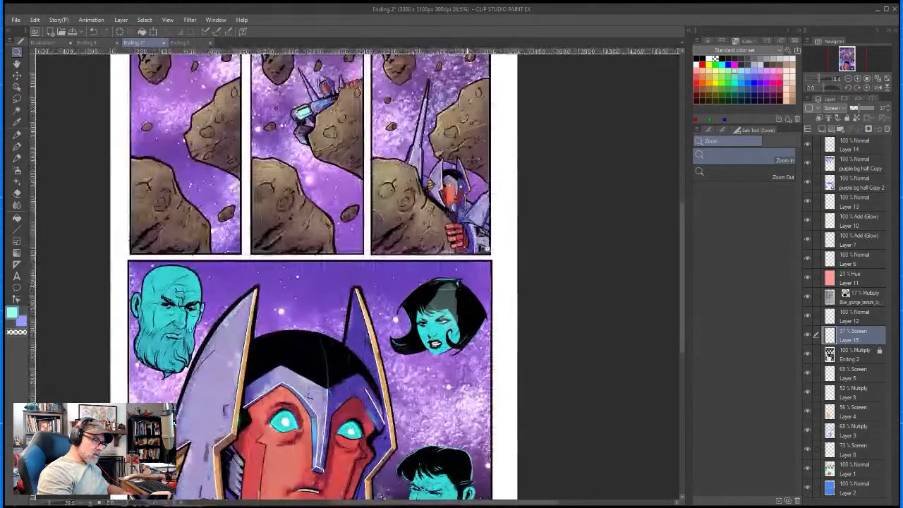
left_click(457, 306)
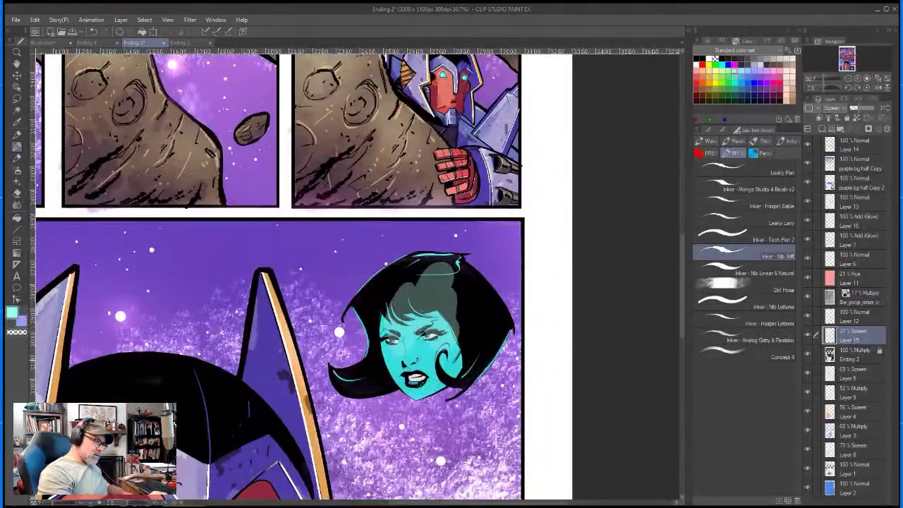
mouse_move(457, 306)
left_mouse_down()
mouse_move(464, 353)
mouse_move(474, 307)
left_mouse_up()
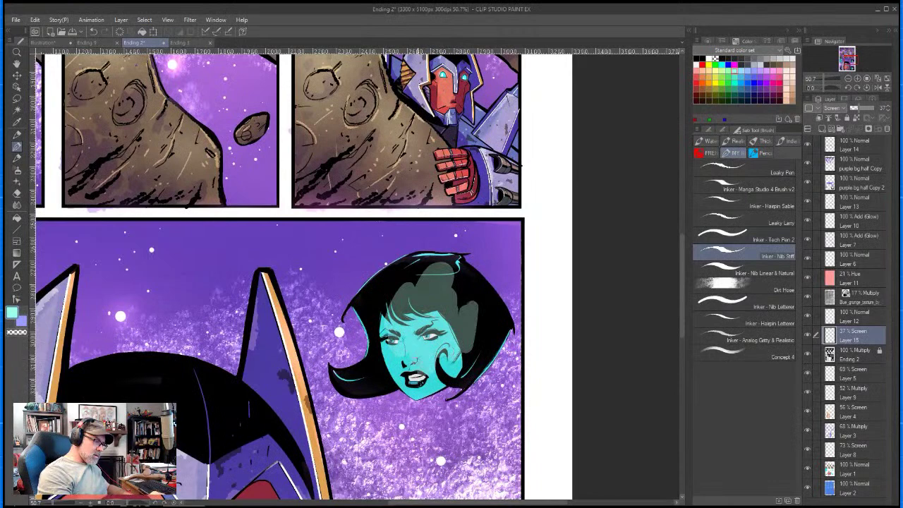
- Undo the hair highlight strokes and the Screen layer's opacity change
key("ctrl+z")
key("ctrl+z")
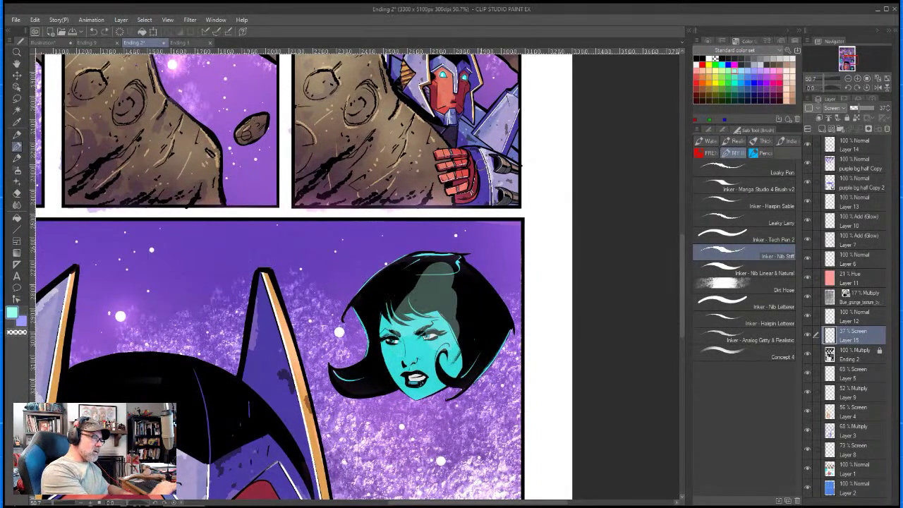
key("ctrl+z")
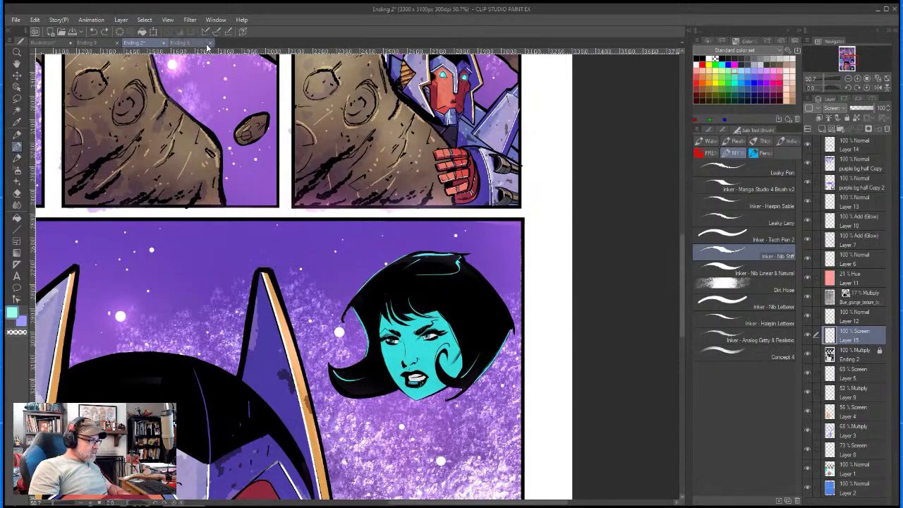
- Check the Hue layer's opacity in Ending 3 and set the opacity of Ending 2's Hue layer, Layer 11, to 25%
left_click(181, 42)
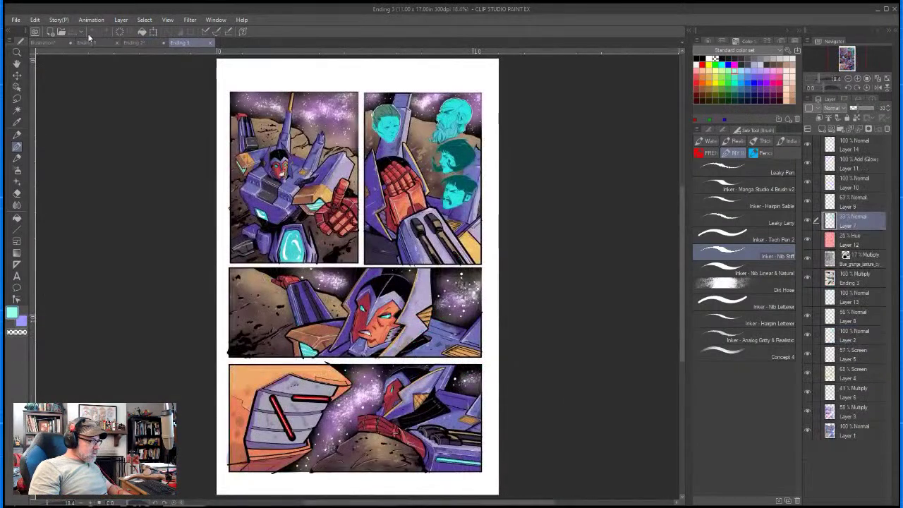
left_click(136, 43)
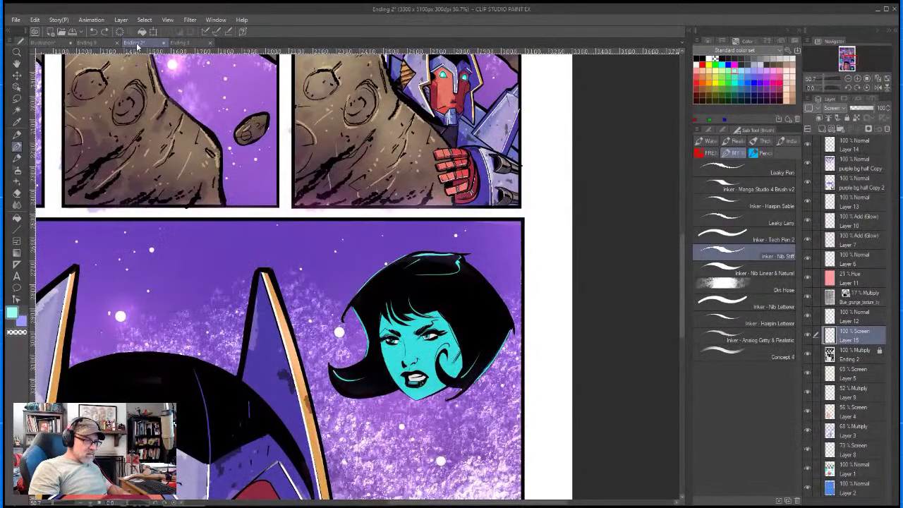
left_click(859, 282)
left_click(181, 43)
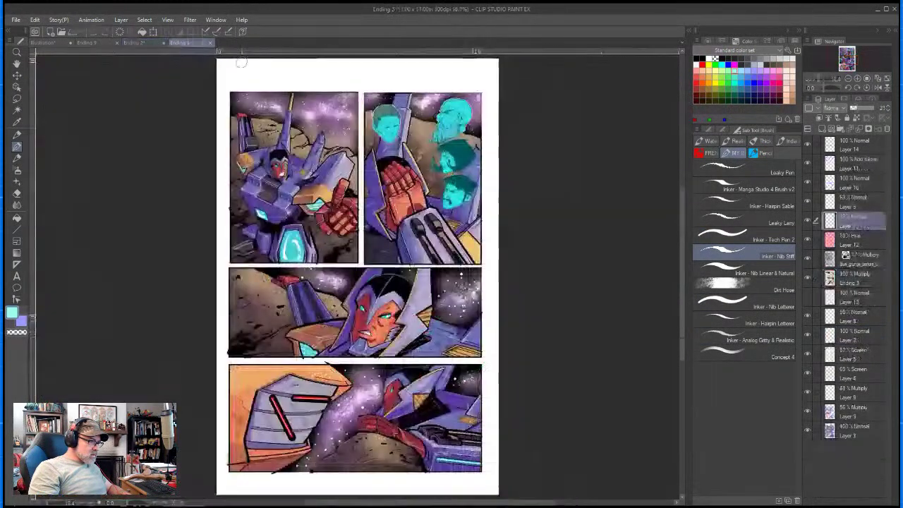
left_click(854, 240)
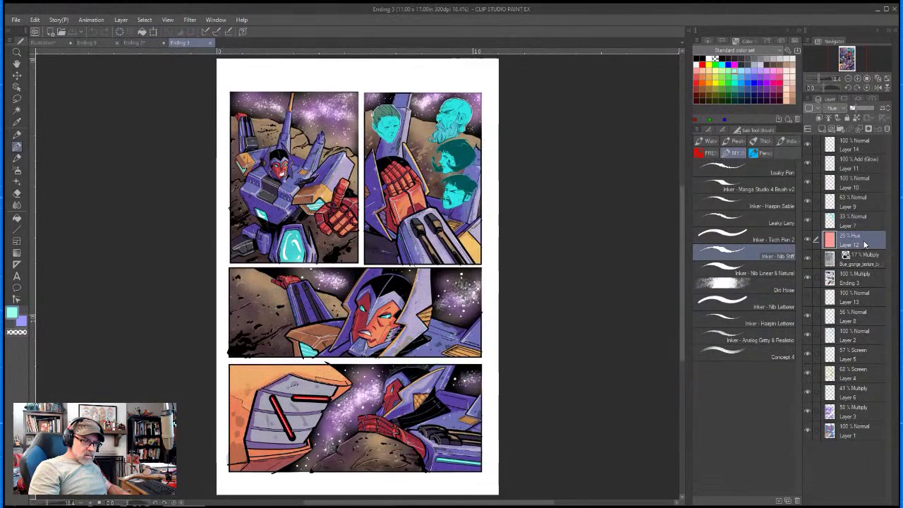
left_click(134, 42)
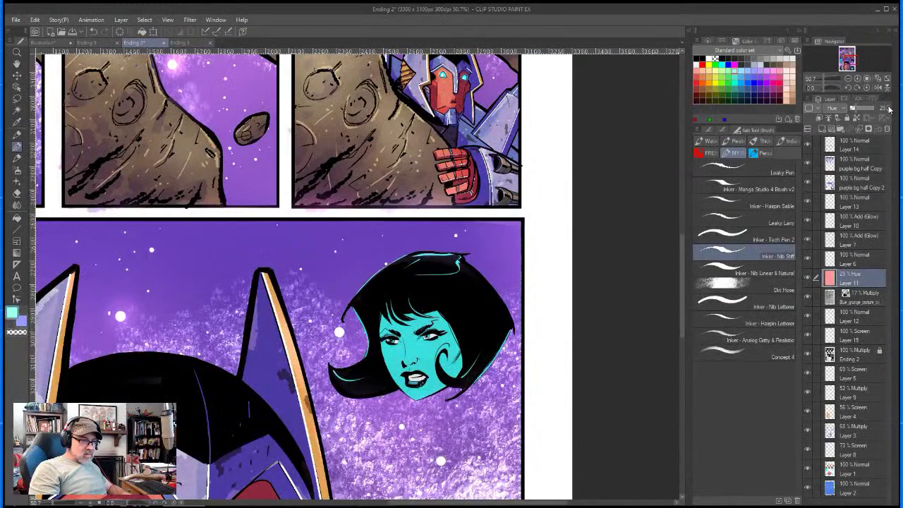
scroll(386, 223, "down", 2)
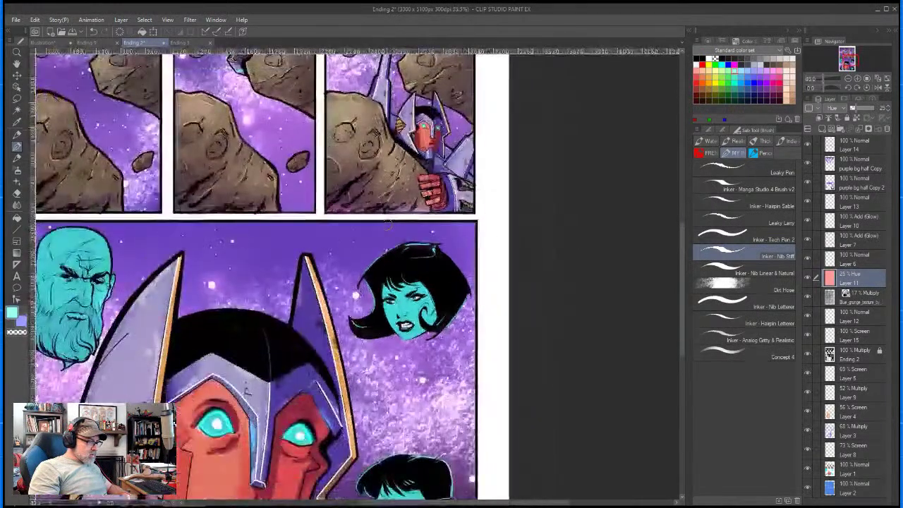
scroll(386, 223, "down", 3)
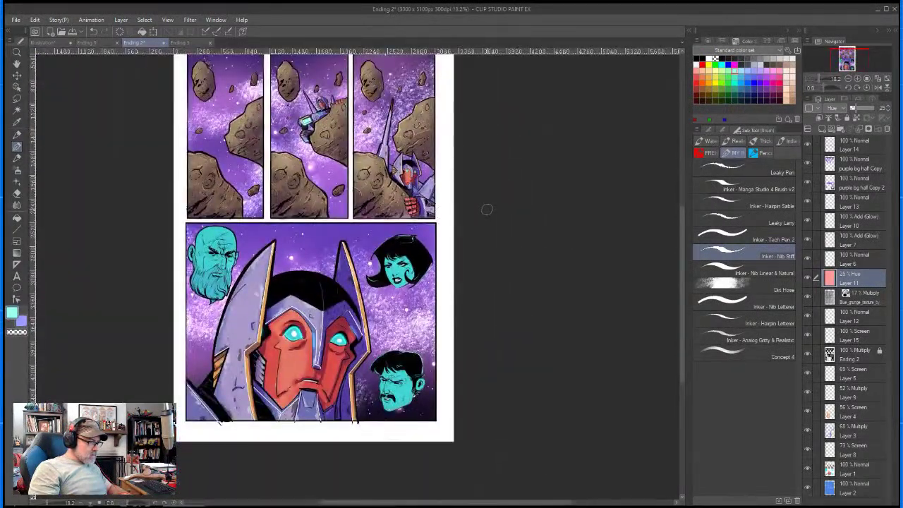
scroll(485, 208, "up", 1)
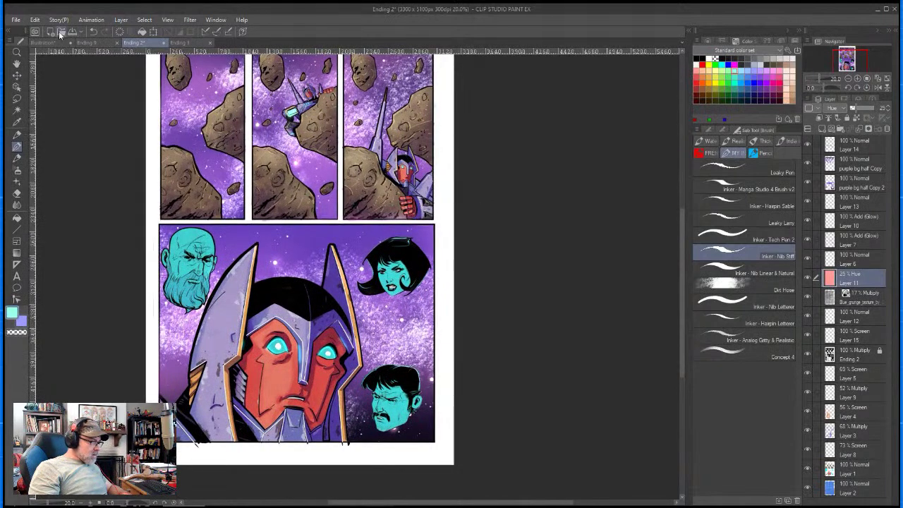
- Check what Layer 7 contributes to Ending 3 by toggling its visibility, and compare the page with Ending 9
left_click(179, 43)
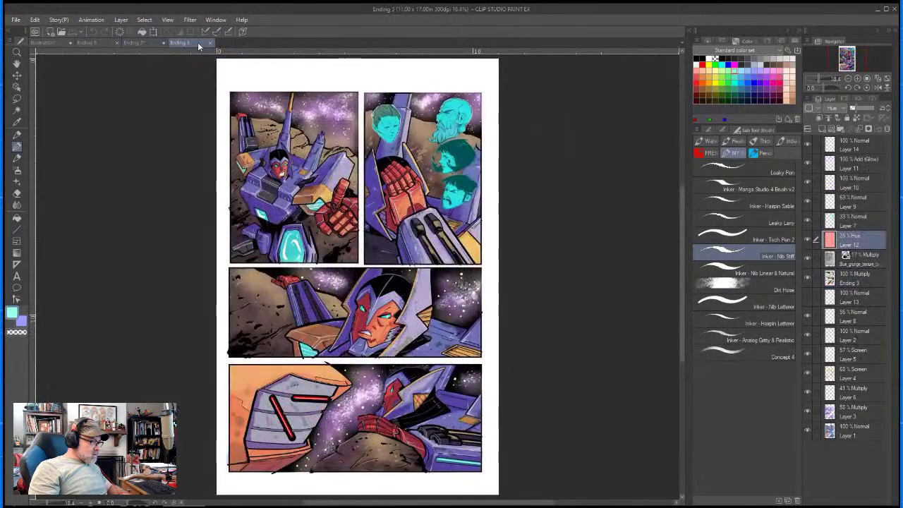
left_click(808, 221)
left_click(808, 220)
left_click(857, 222)
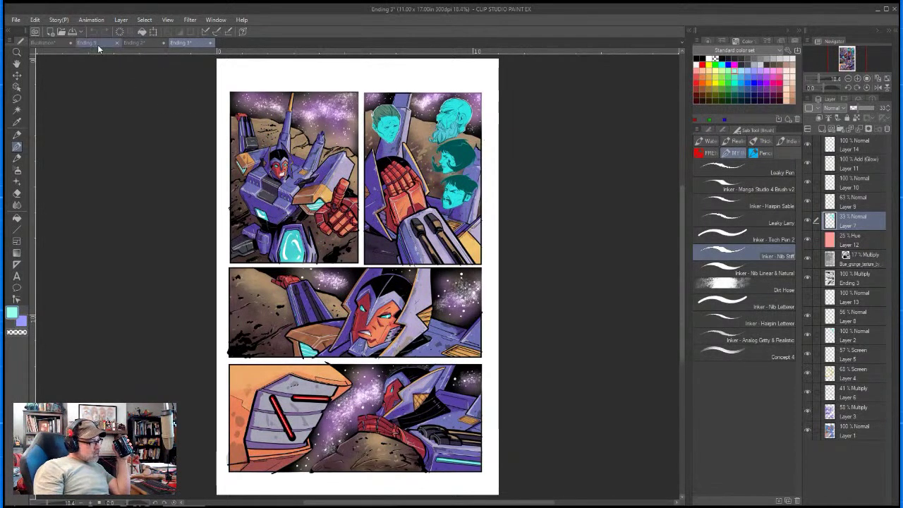
left_click(99, 44)
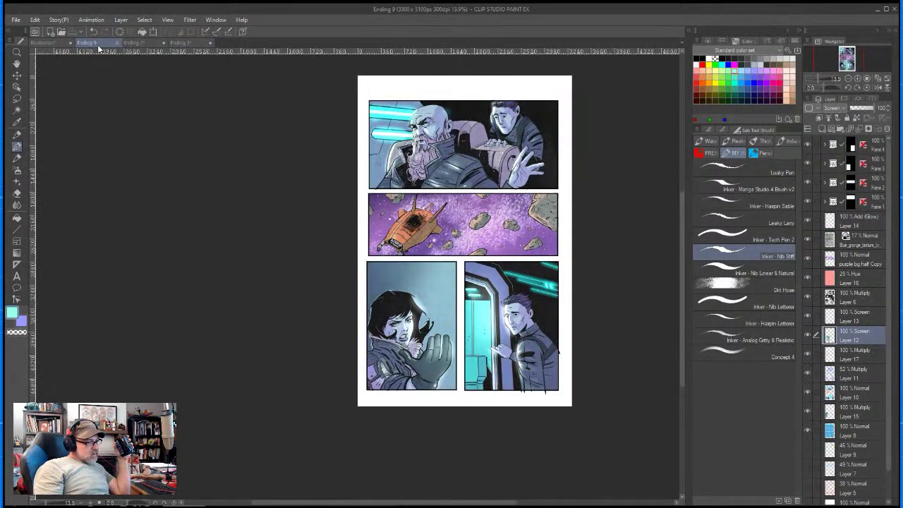
left_click(186, 43)
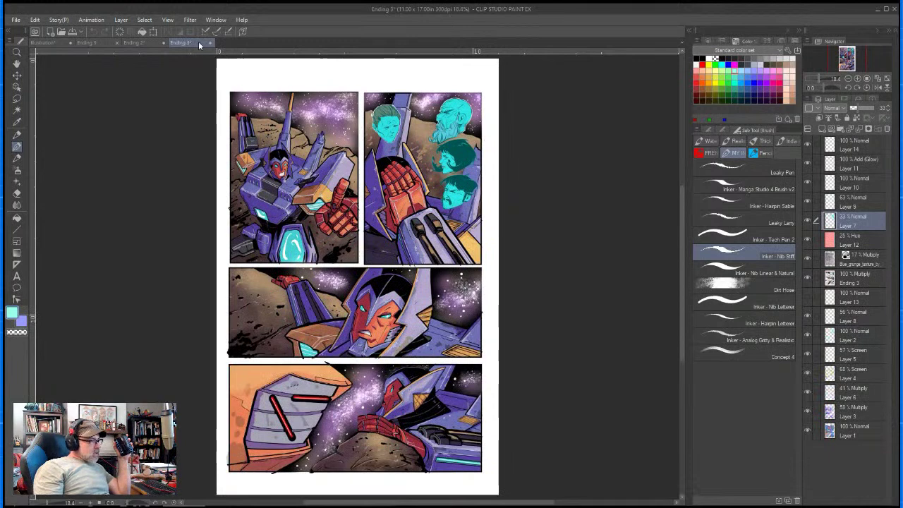
- Open Ending 4 from the Colors folder and compare its colour treatment with Ending 3
left_click(50, 32)
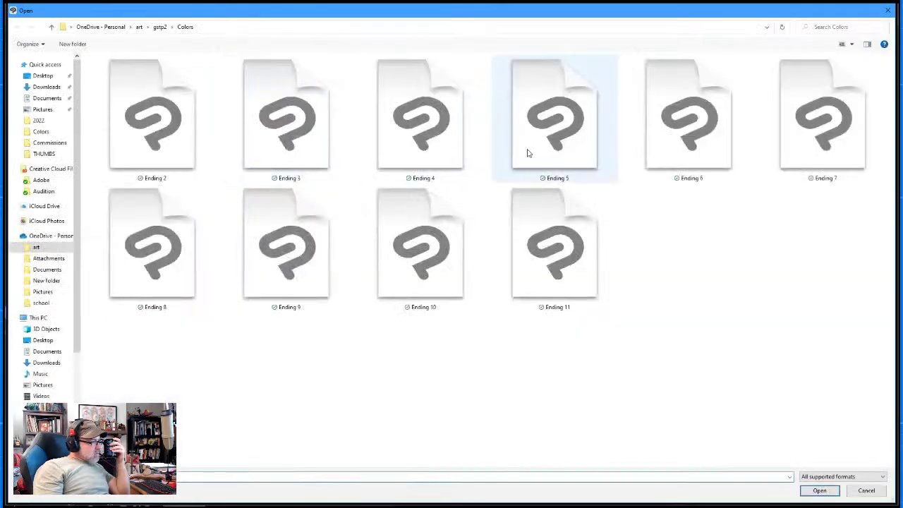
double_click(442, 155)
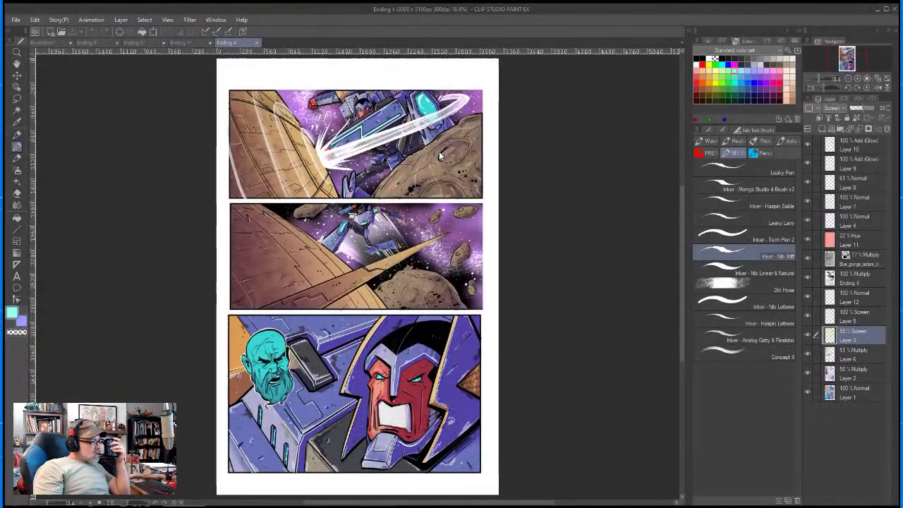
left_click(188, 42)
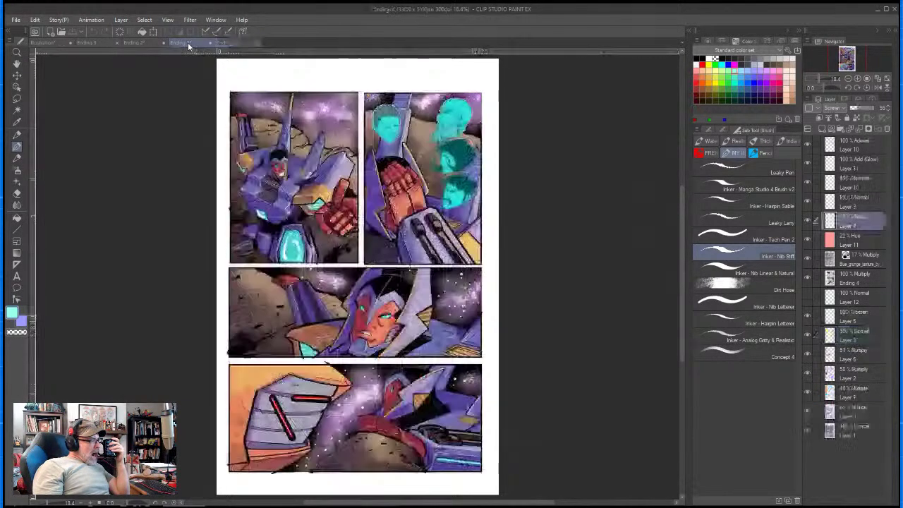
left_click(227, 43)
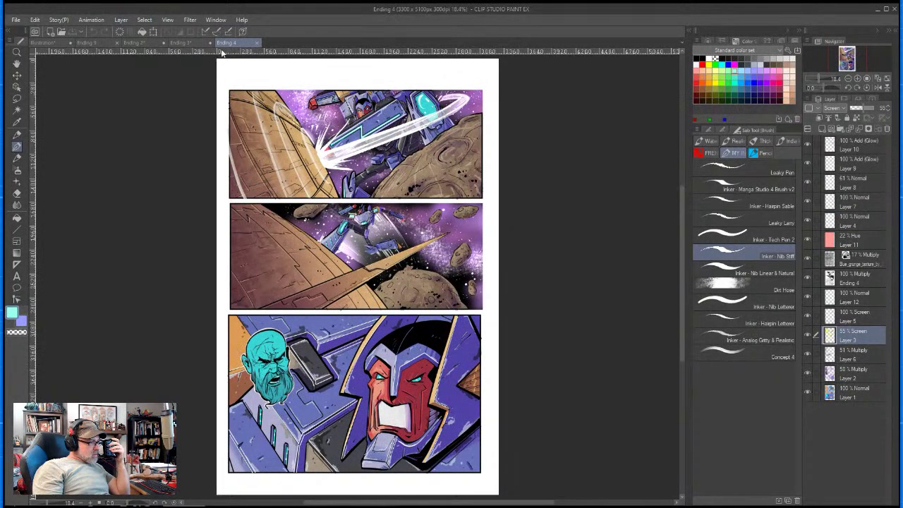
- Open Ending 5, Ending 6 and Ending 7 from the Colors folder and review their colour treatment
left_click(62, 32)
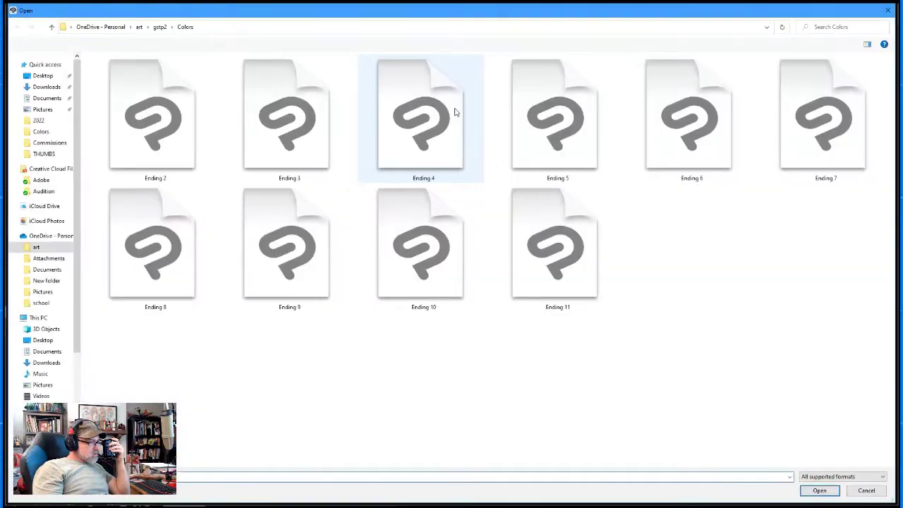
double_click(540, 131)
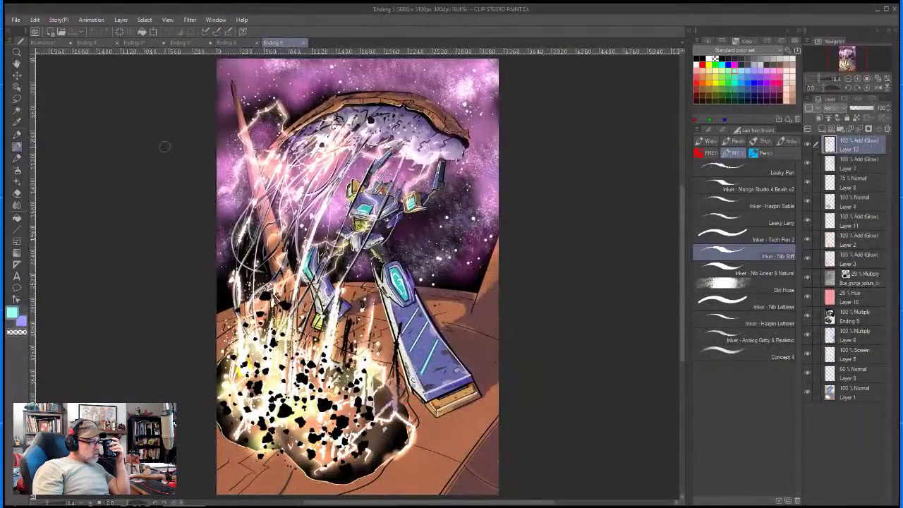
left_click(62, 32)
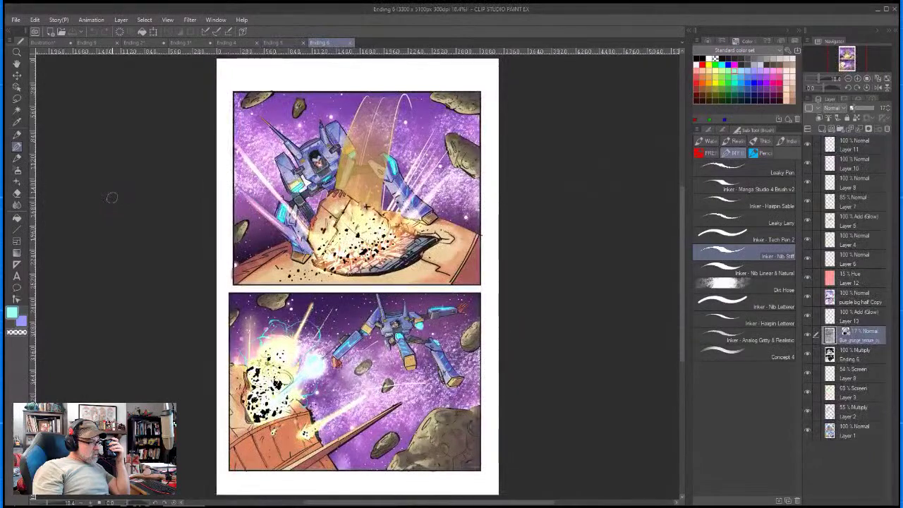
left_click(61, 32)
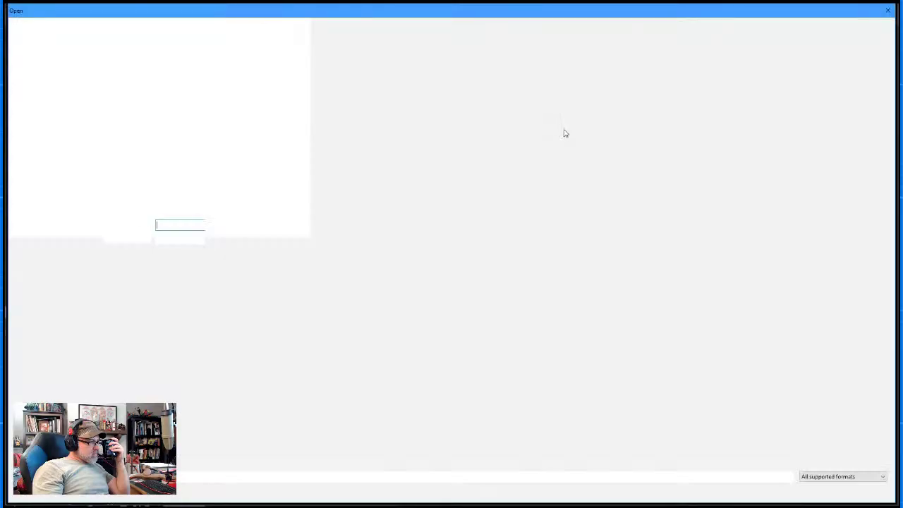
double_click(832, 146)
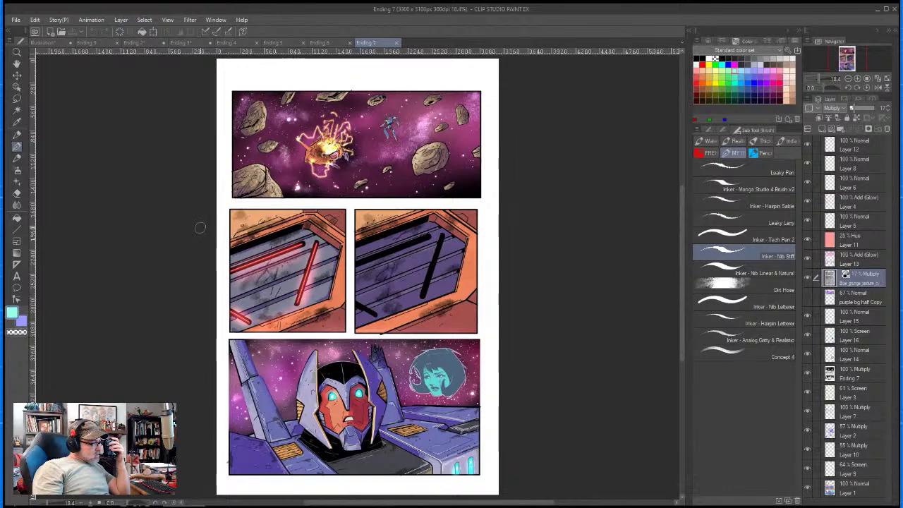
left_click(279, 45)
left_click(368, 43)
- Close Ending 7, Ending 6, Ending 5 and Ending 4, and close Ending 3 without saving its changes
left_click(396, 43)
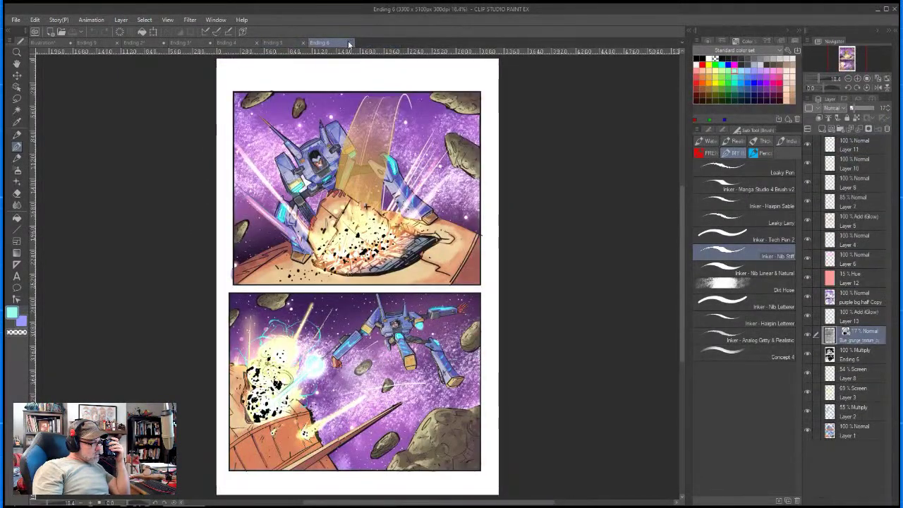
left_click(349, 43)
left_click(303, 43)
left_click(258, 43)
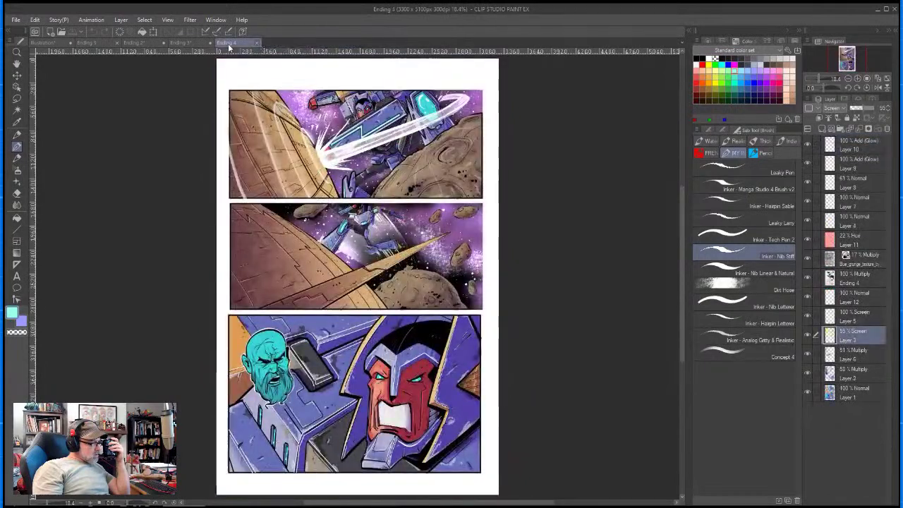
left_click(210, 43)
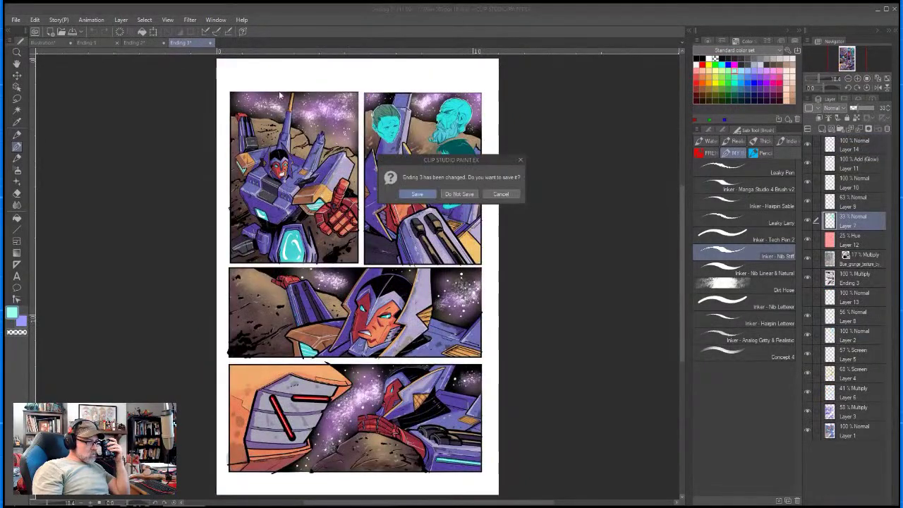
left_click(458, 195)
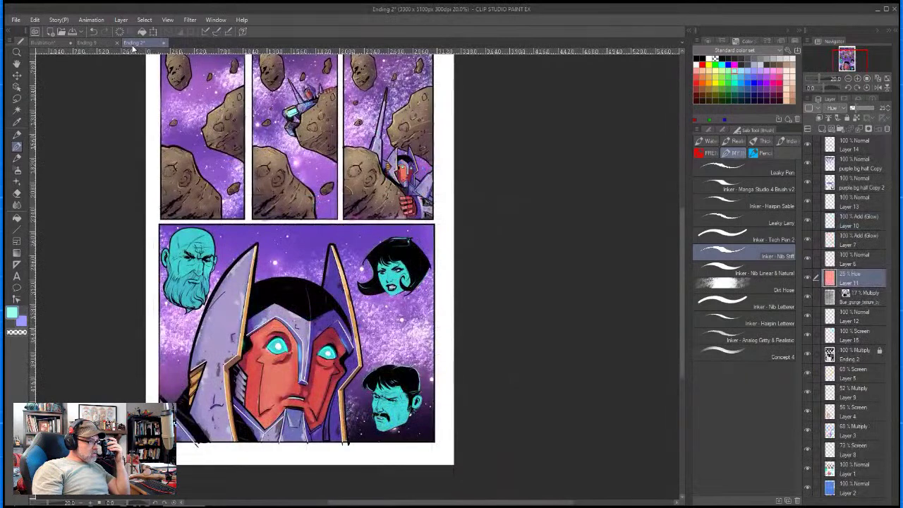
- Take a last look at Ending 9, close Ending 2 without saving its changes, and close Ending 9
left_click(90, 42)
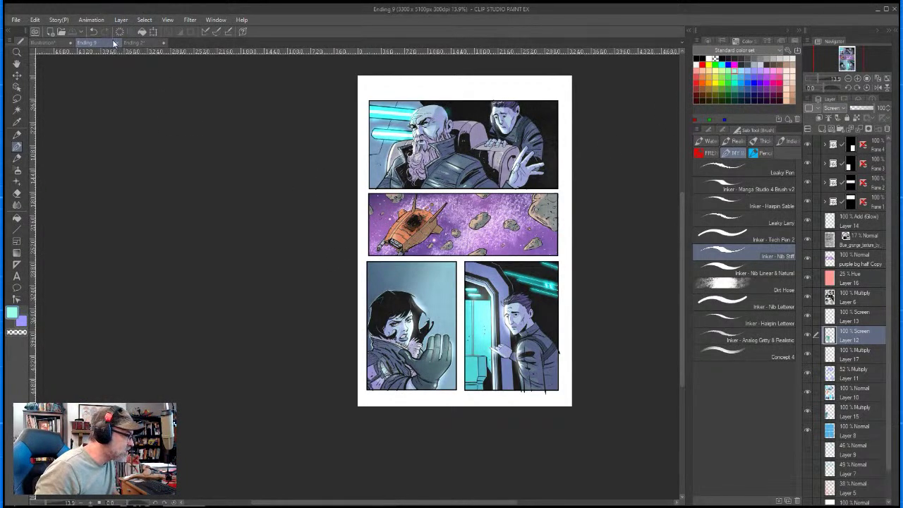
left_click(159, 44)
left_click(164, 43)
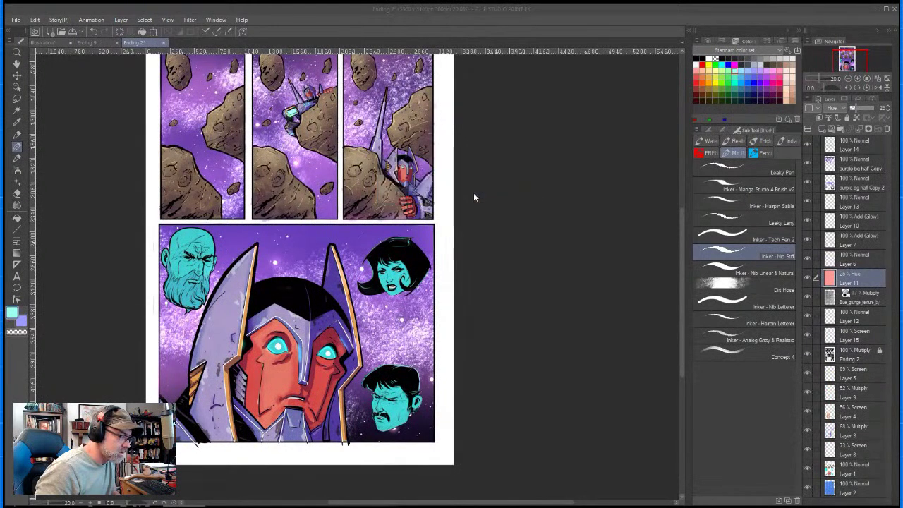
left_click(468, 194)
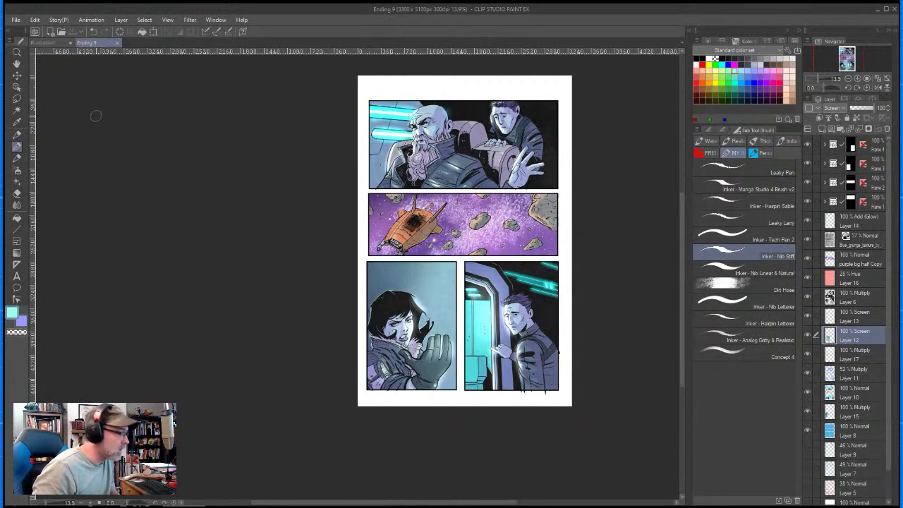
left_click(117, 43)
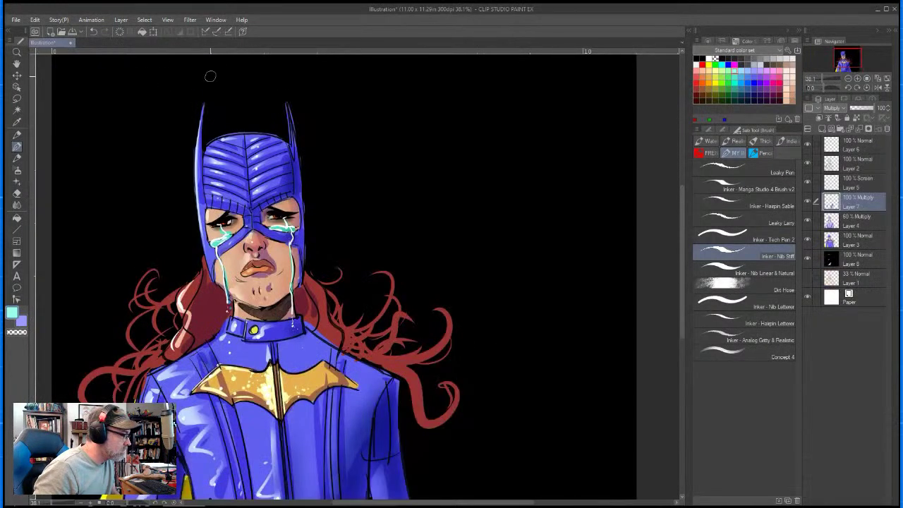
- Save the Batgirl illustration as "sad batgirl" in the 2022 folder and close it
left_click(16, 20)
left_click(46, 100)
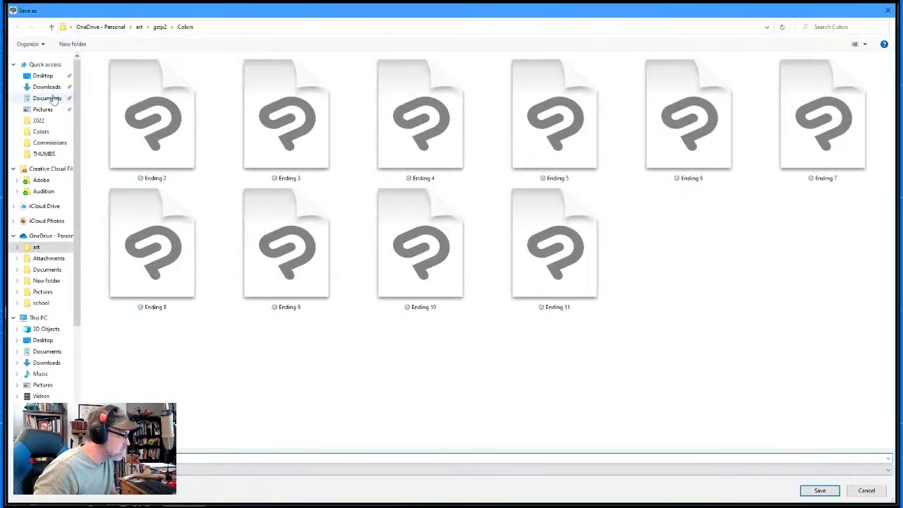
left_click(38, 120)
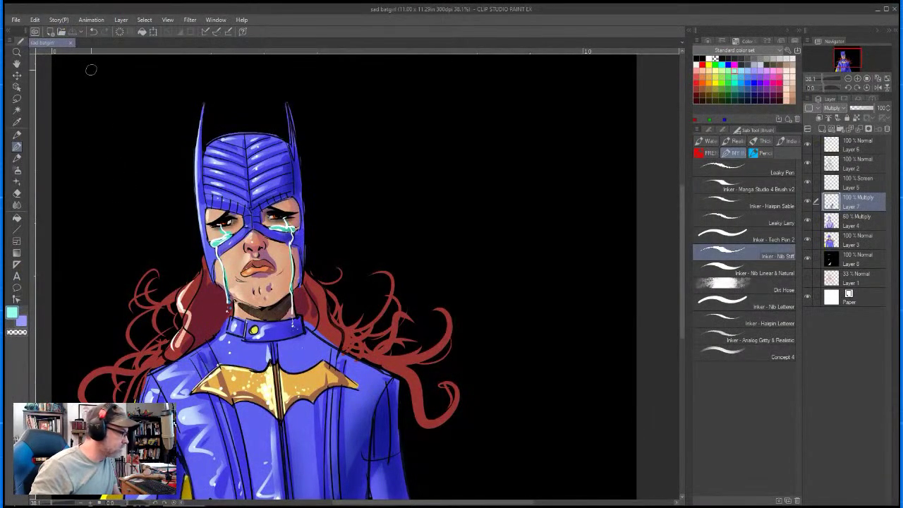
left_click(71, 43)
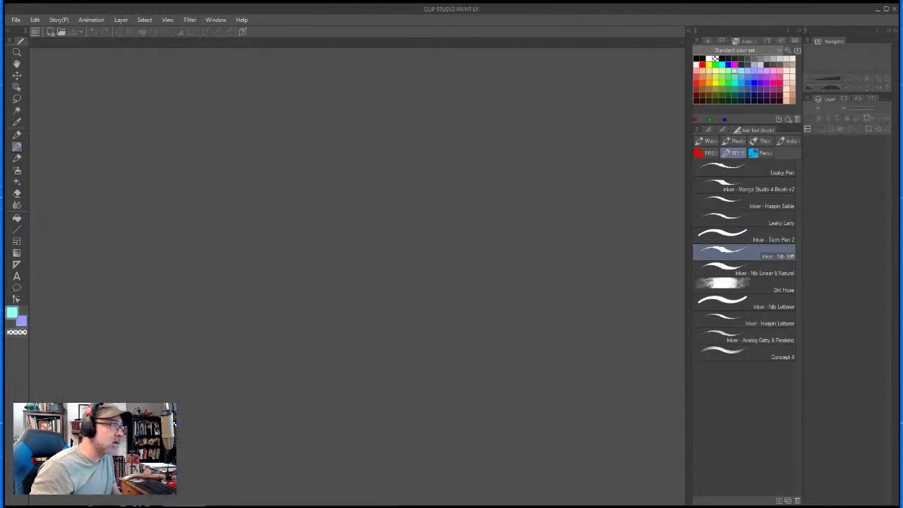